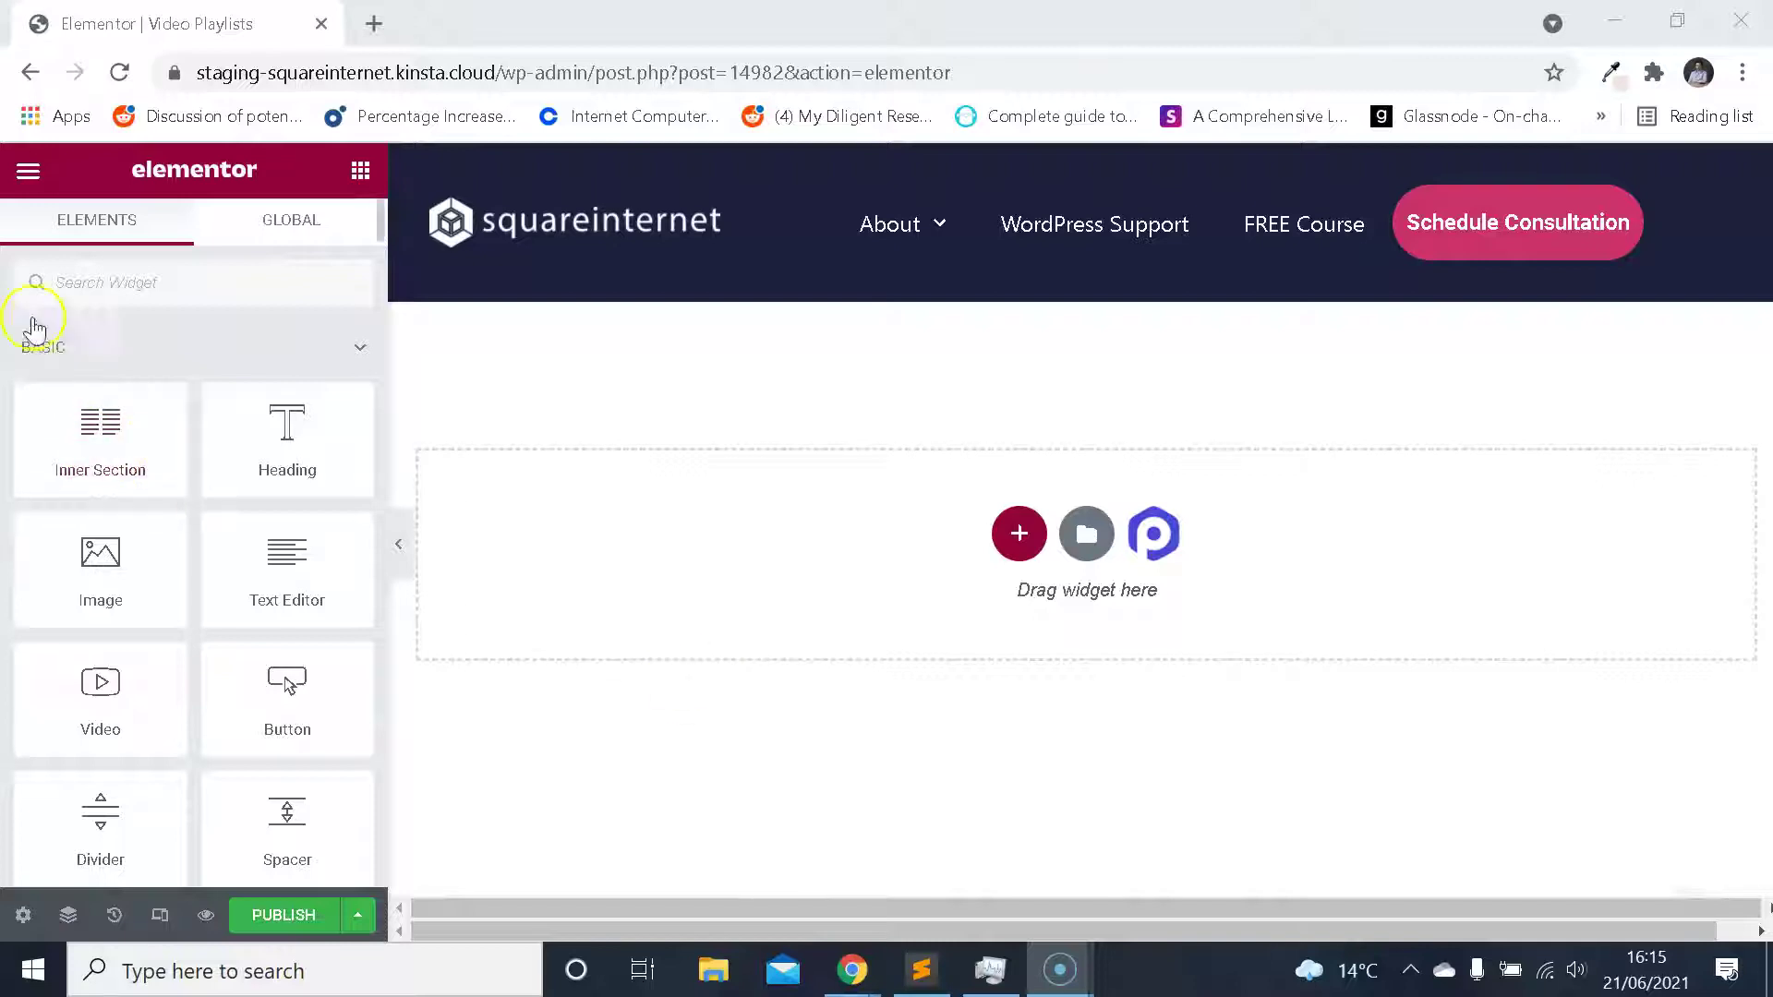
Set the page layout to Elementor Canvas in the page settings.
{"action": "left_click", "coordinate": [29, 173]}
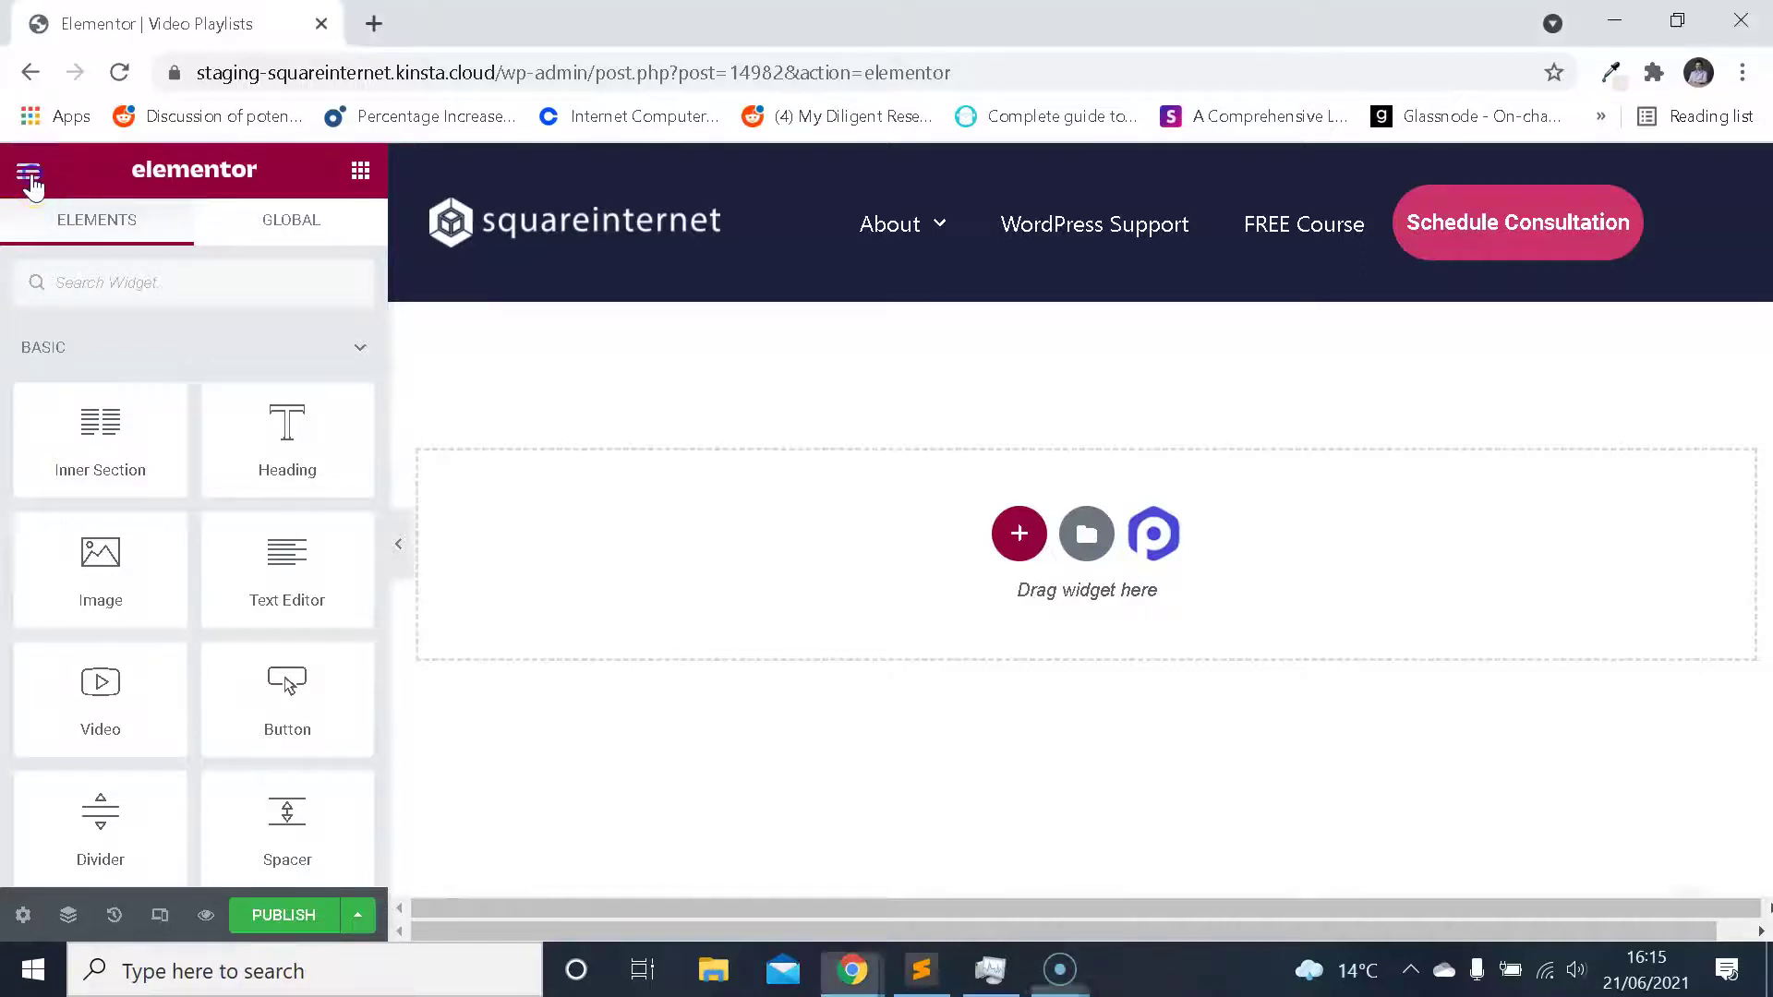
{"action": "left_click", "coordinate": [20, 912]}
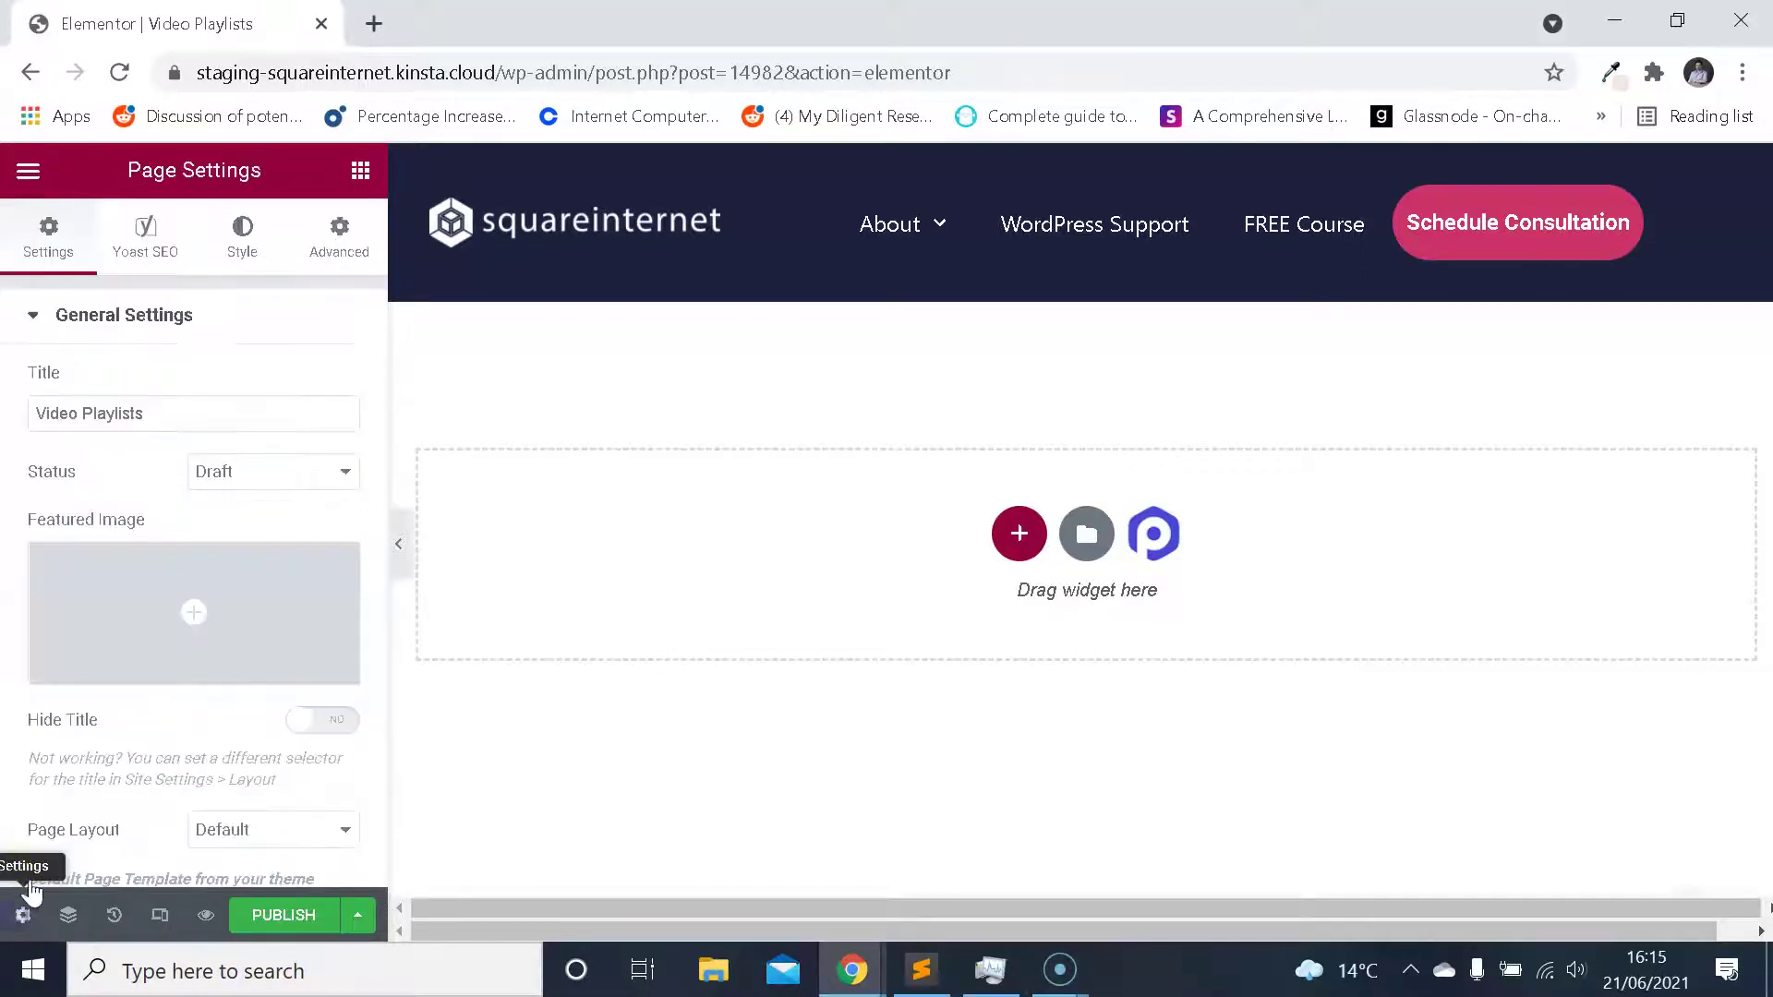
{"action": "scroll", "coordinate": [264, 480], "scroll_direction": "down", "scroll_amount": 1}
{"action": "left_click", "coordinate": [282, 817]}
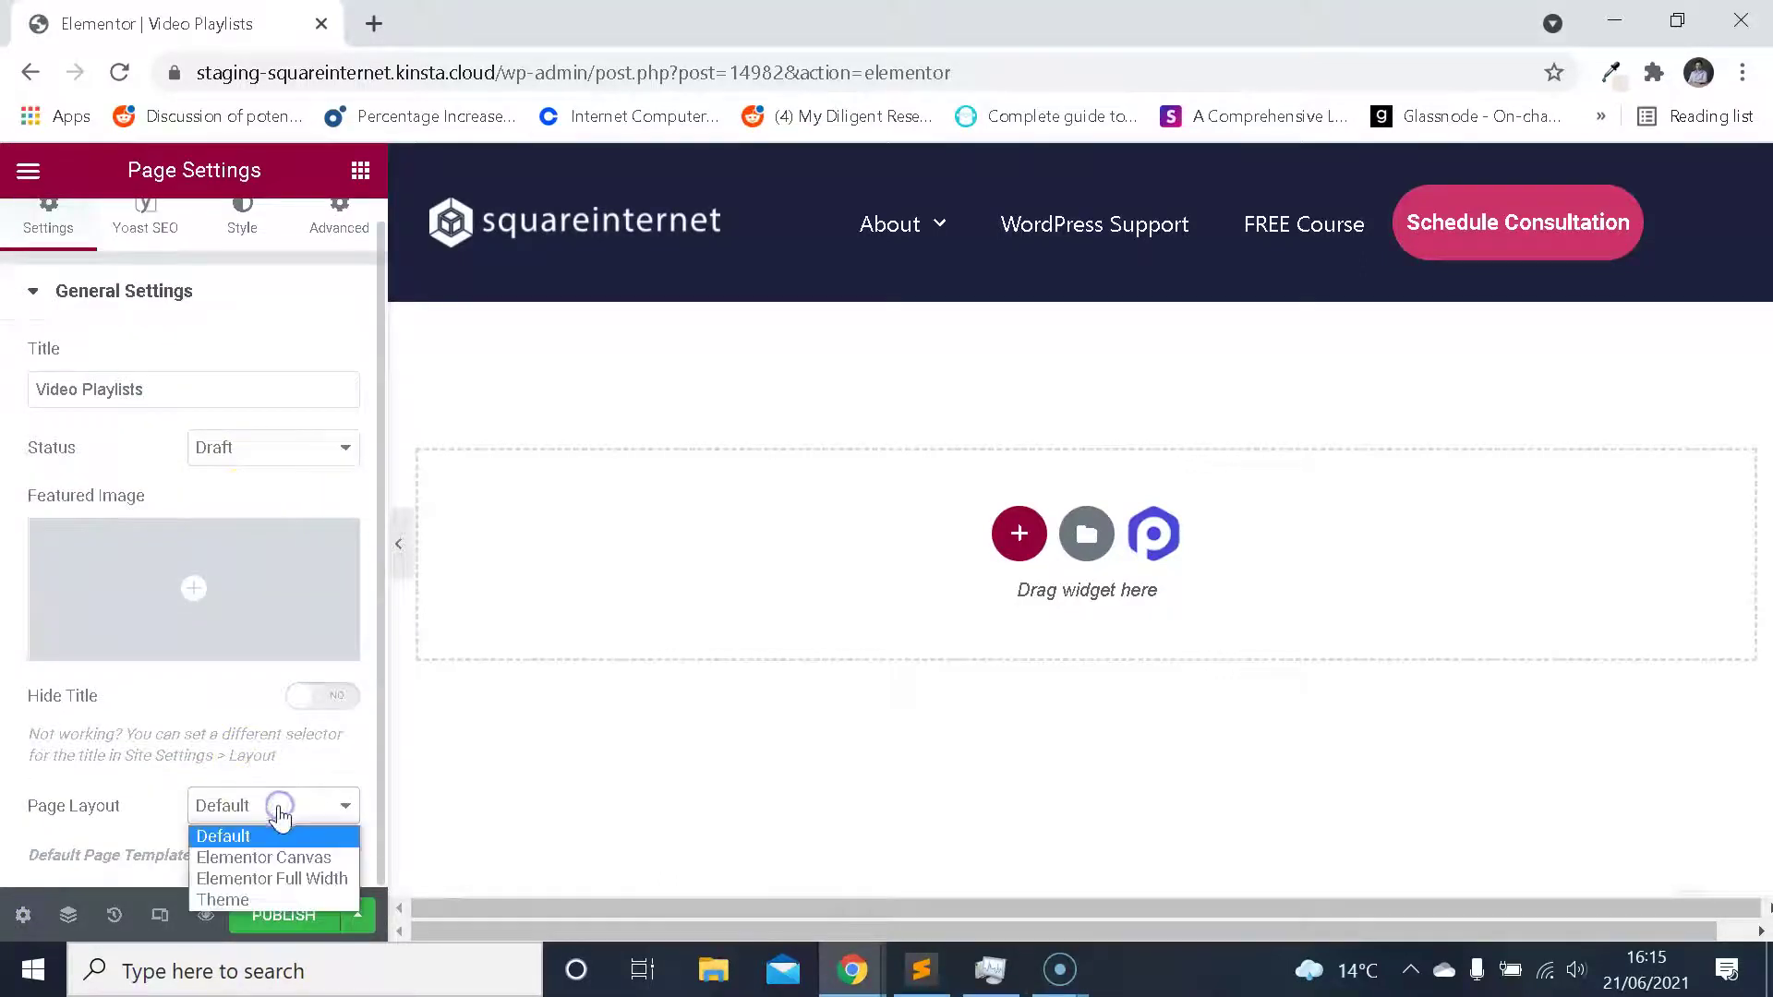
{"action": "left_click", "coordinate": [274, 857]}
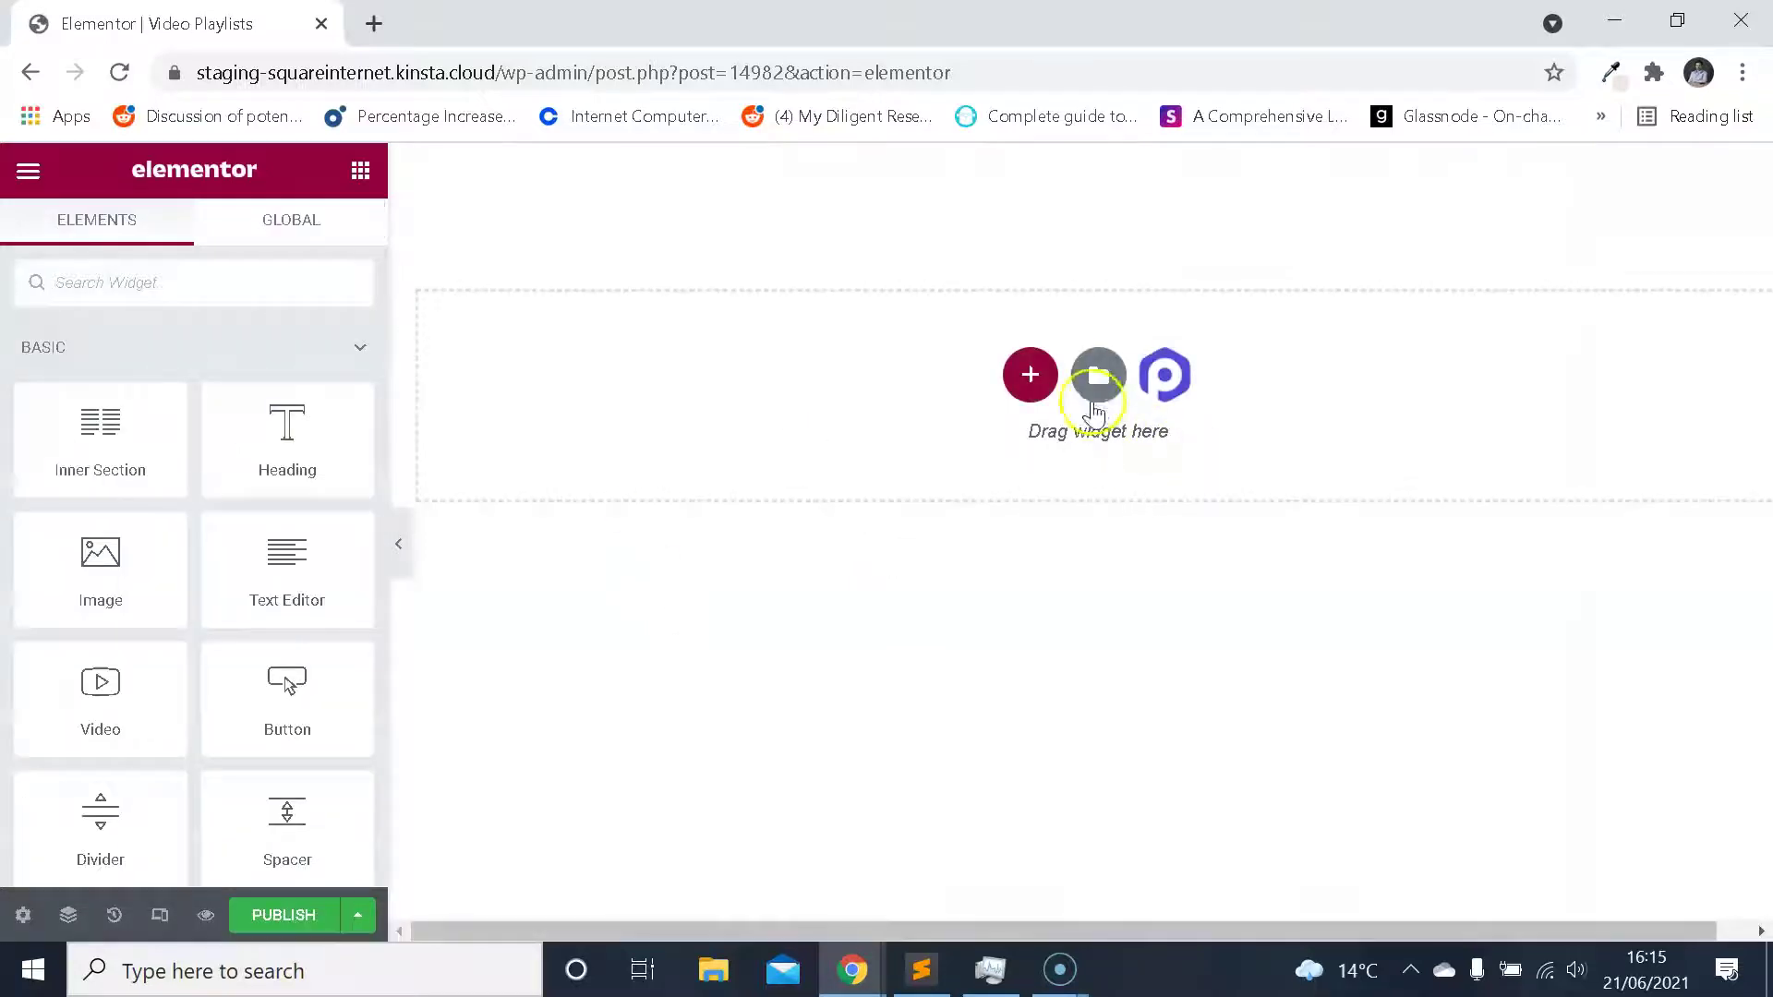
Insert the Beauty Salon – About page template from the library and import its document settings.
{"action": "left_click", "coordinate": [1097, 379]}
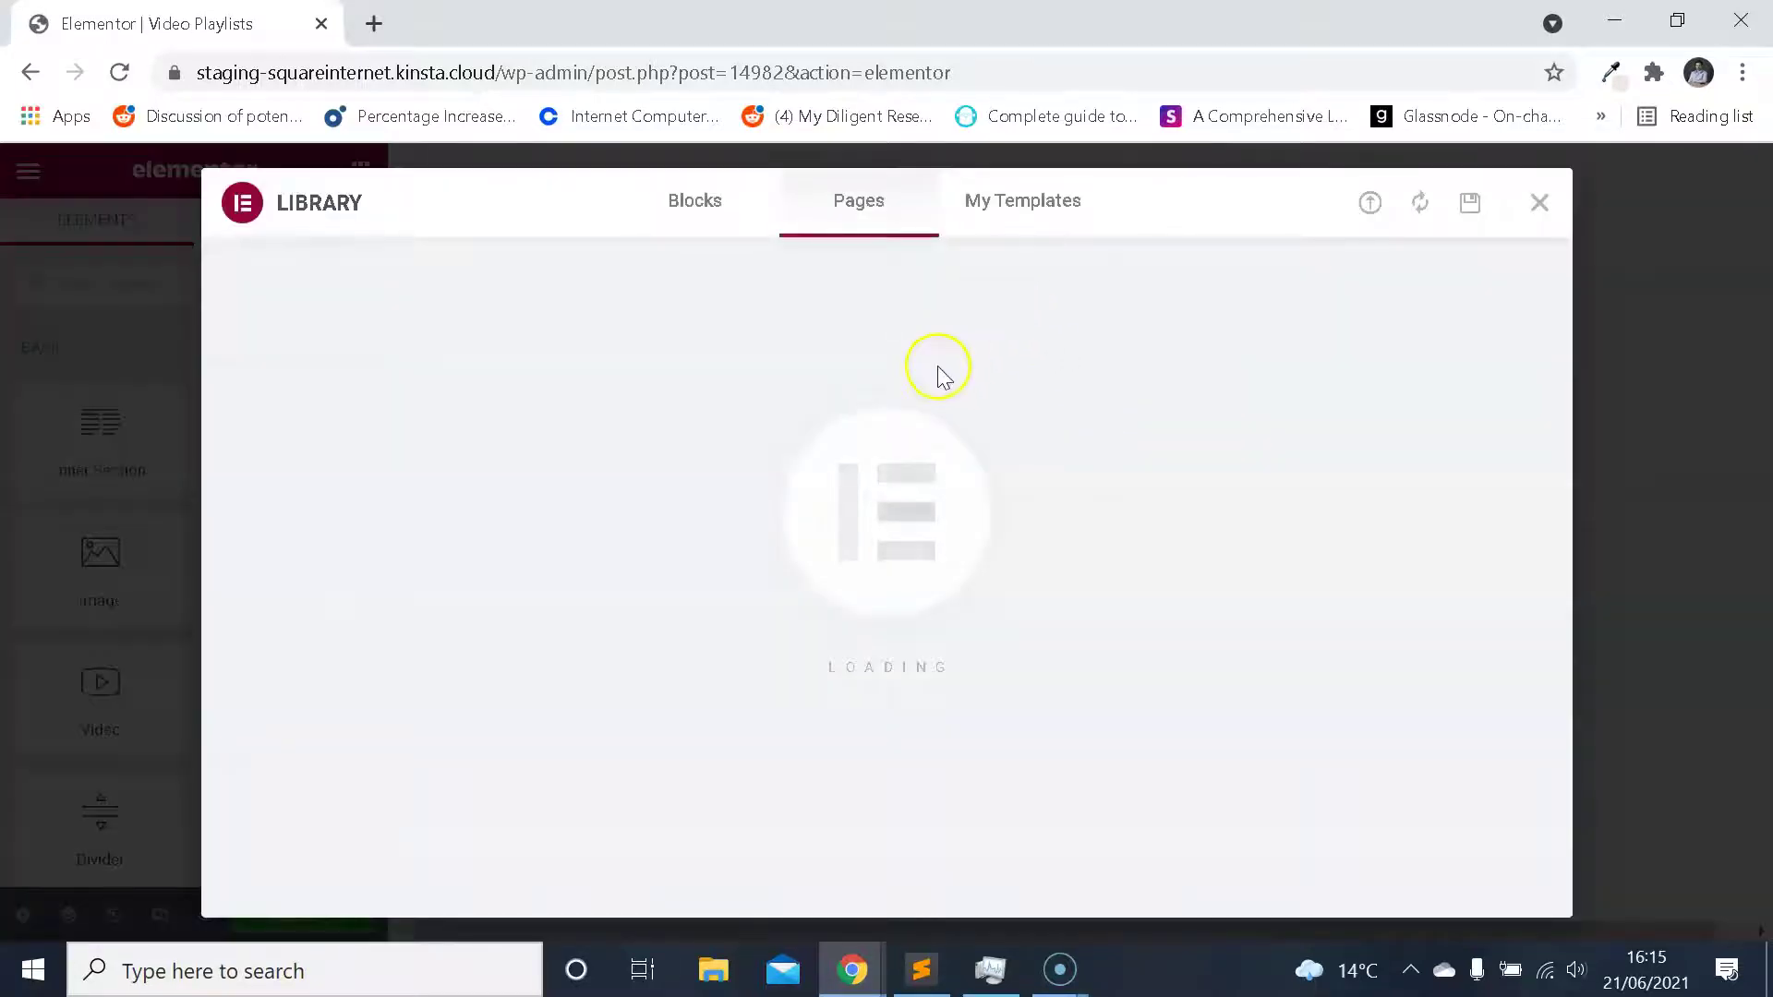
{"action": "scroll", "coordinate": [1025, 447], "scroll_direction": "down", "scroll_amount": 3}
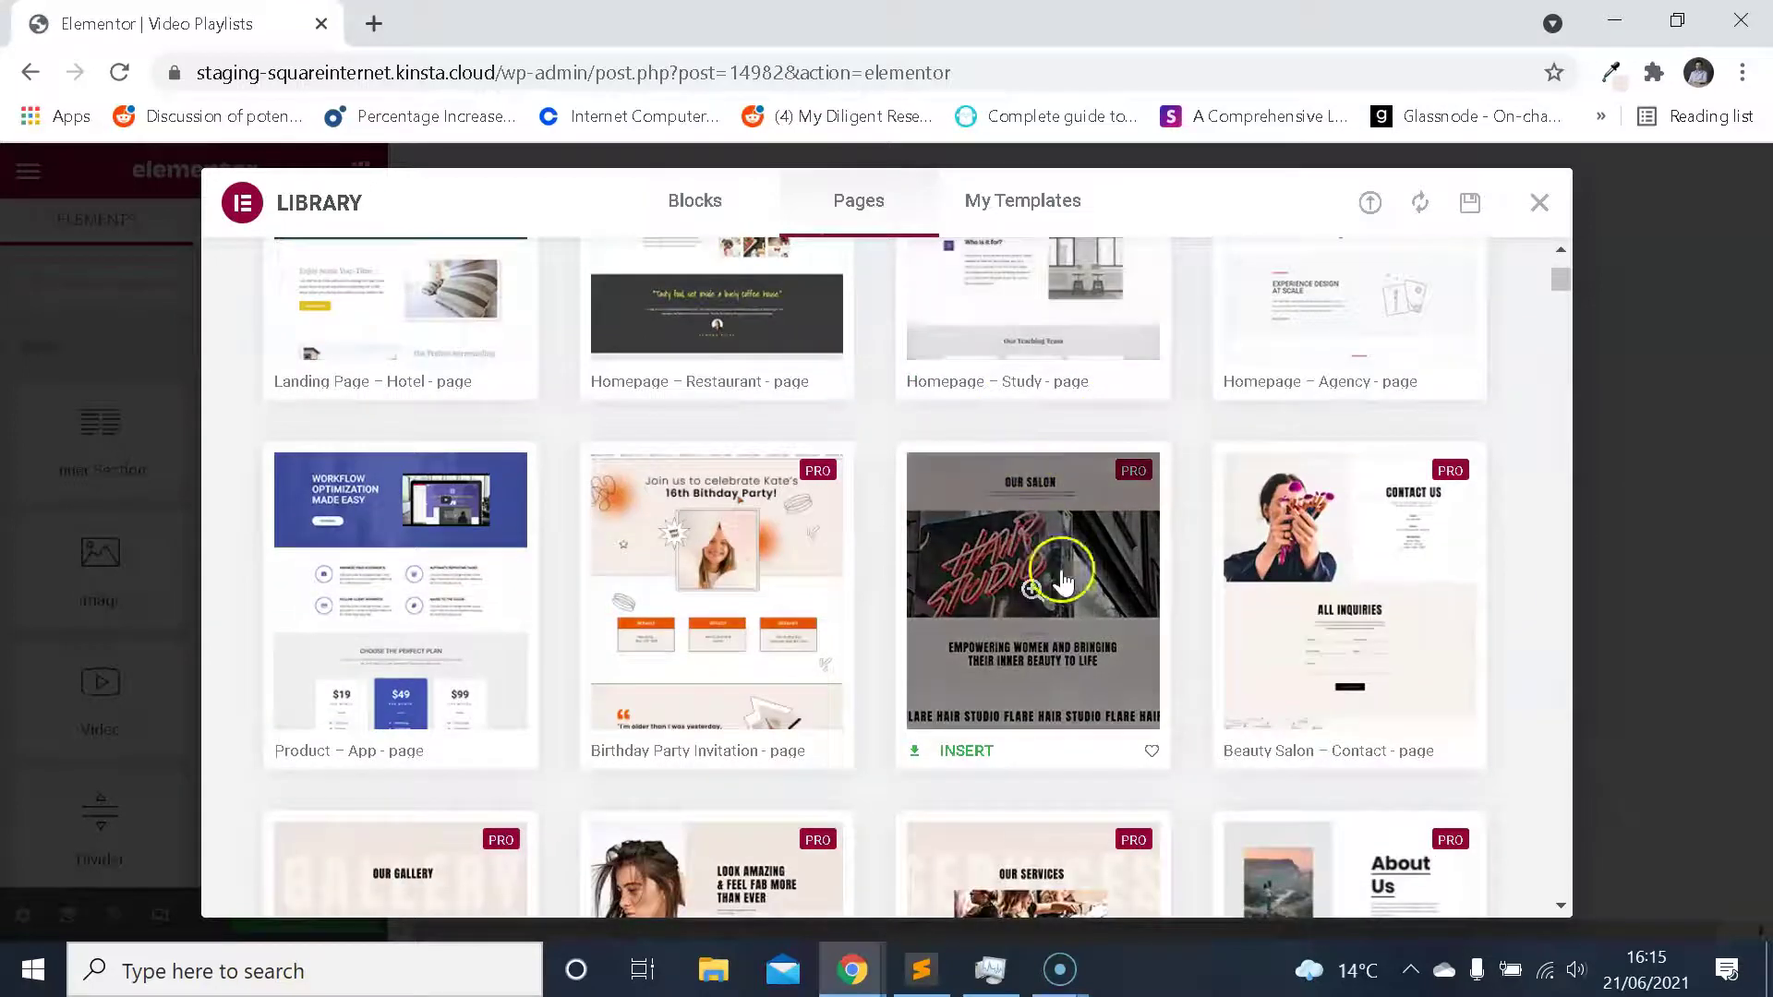
{"action": "scroll", "coordinate": [1071, 720], "scroll_direction": "down", "scroll_amount": 2}
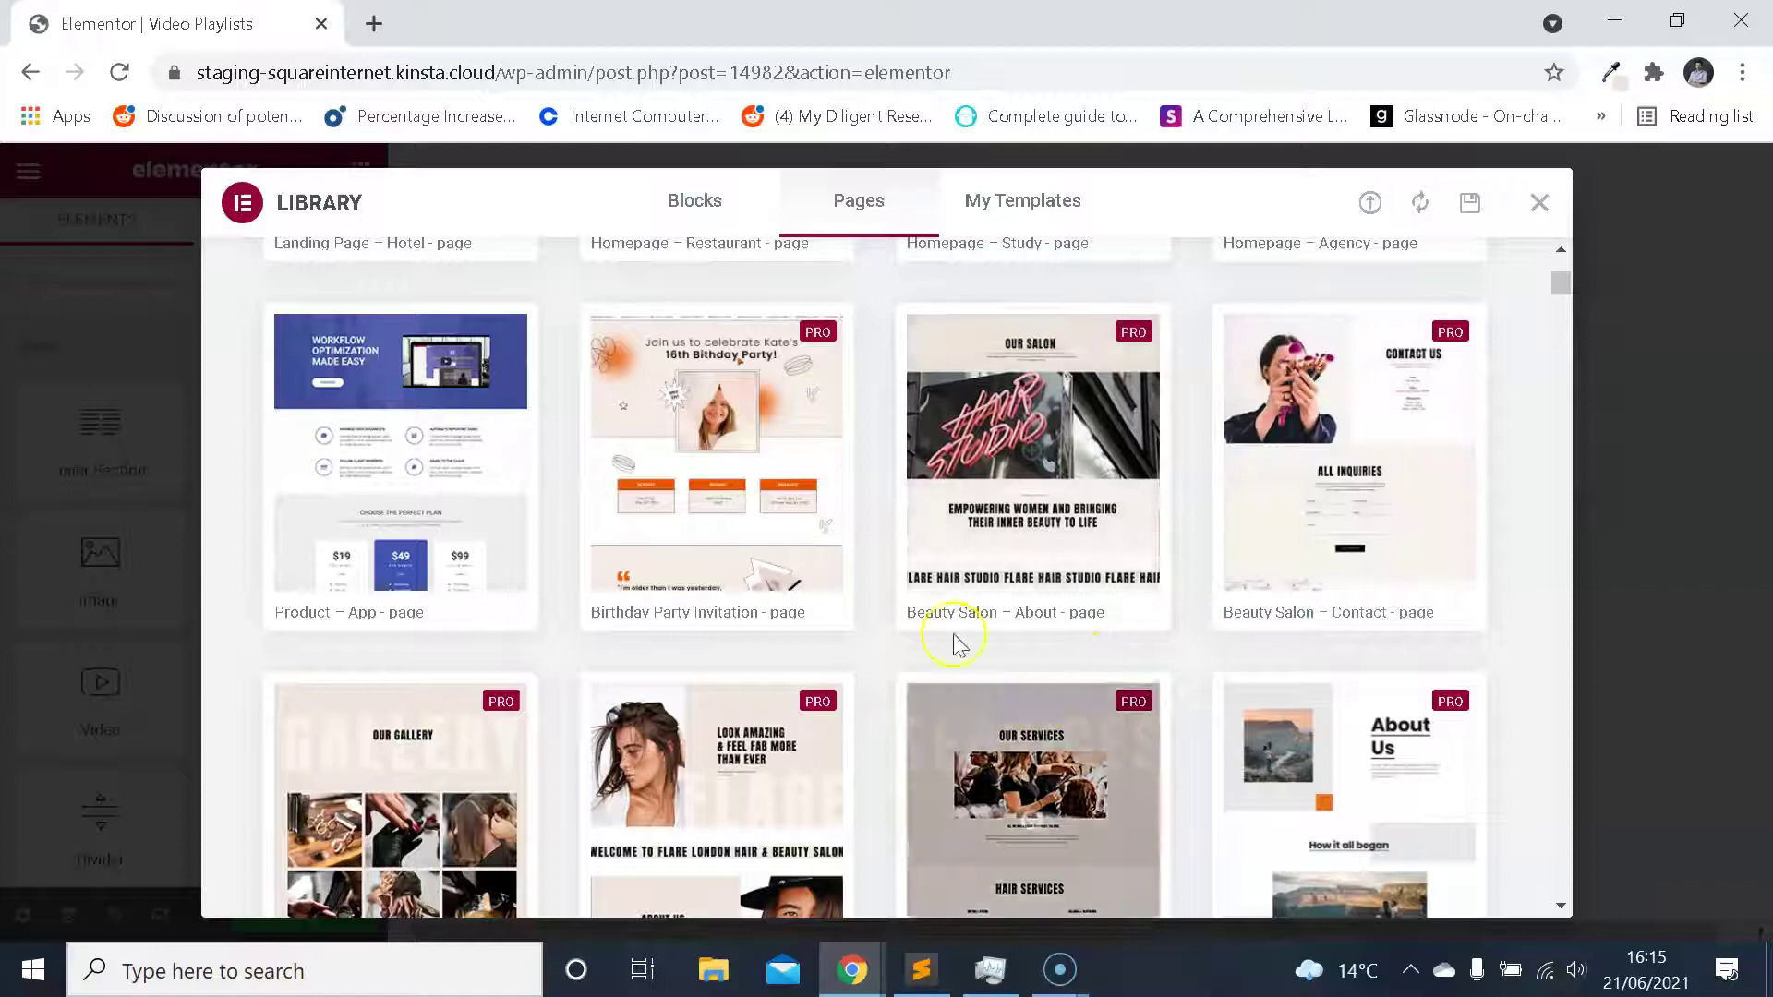
{"action": "scroll", "coordinate": [1198, 586], "scroll_direction": "down", "scroll_amount": 1}
{"action": "scroll", "coordinate": [996, 427], "scroll_direction": "up", "scroll_amount": 1}
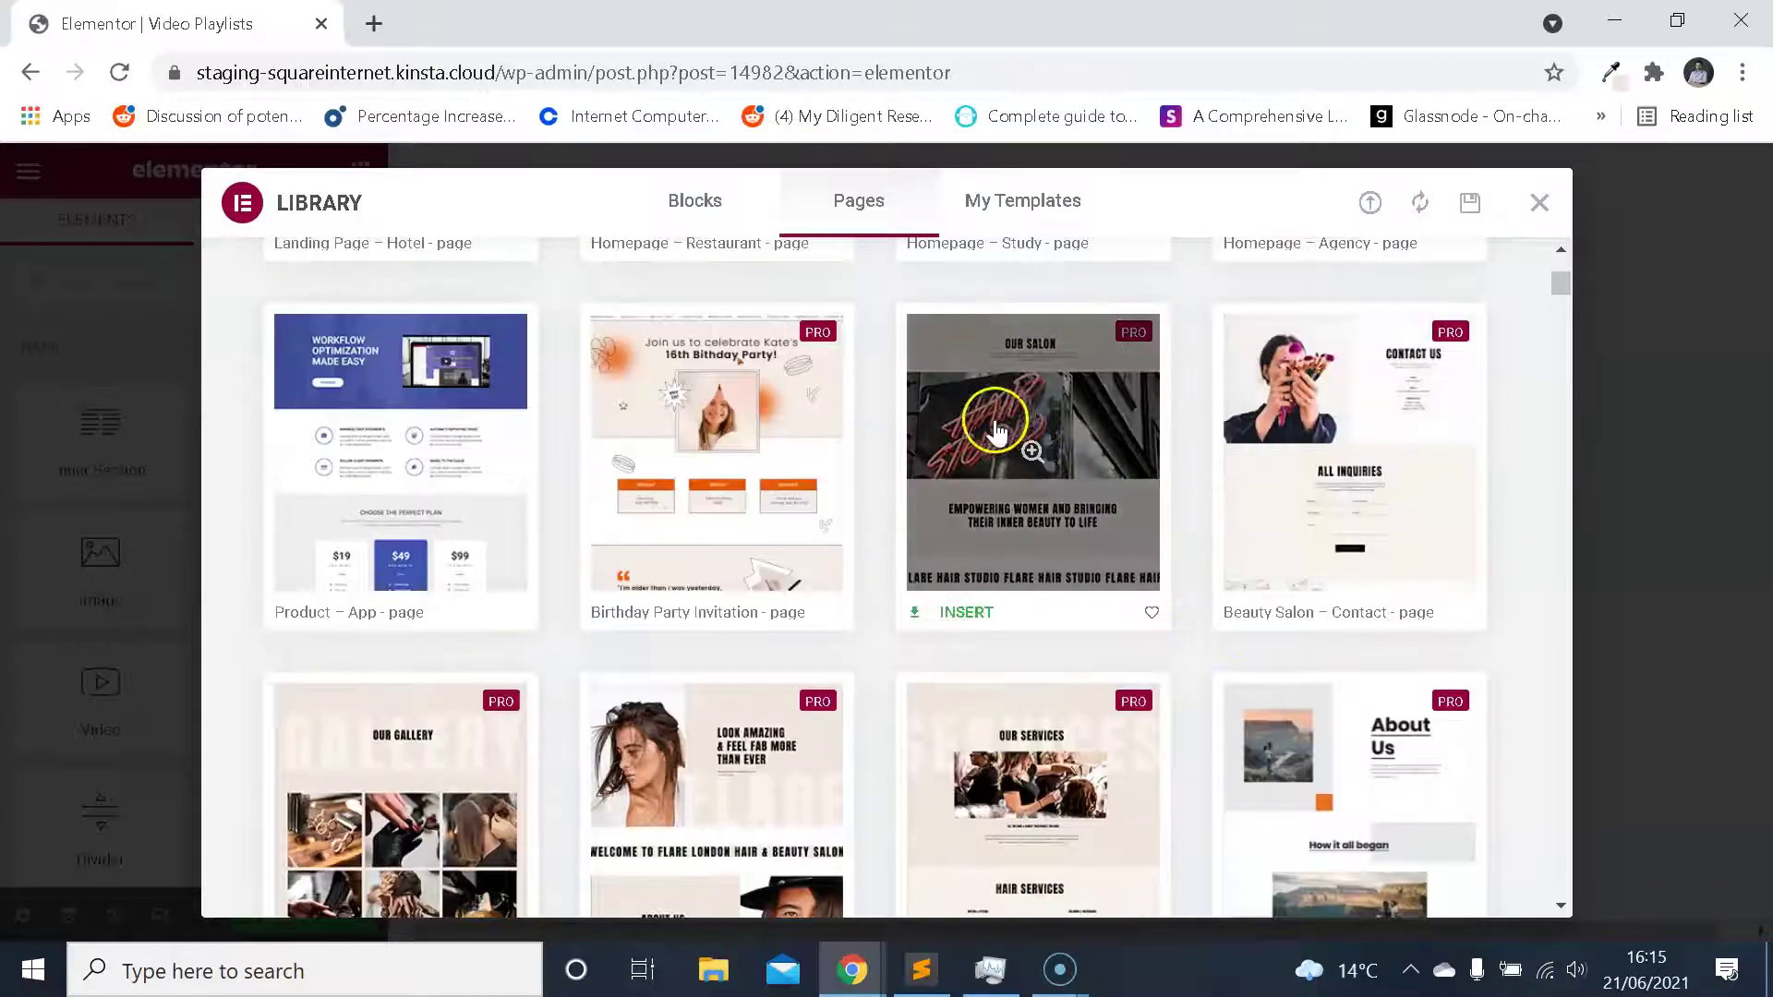
{"action": "left_click", "coordinate": [997, 423]}
{"action": "left_click", "coordinate": [1430, 219]}
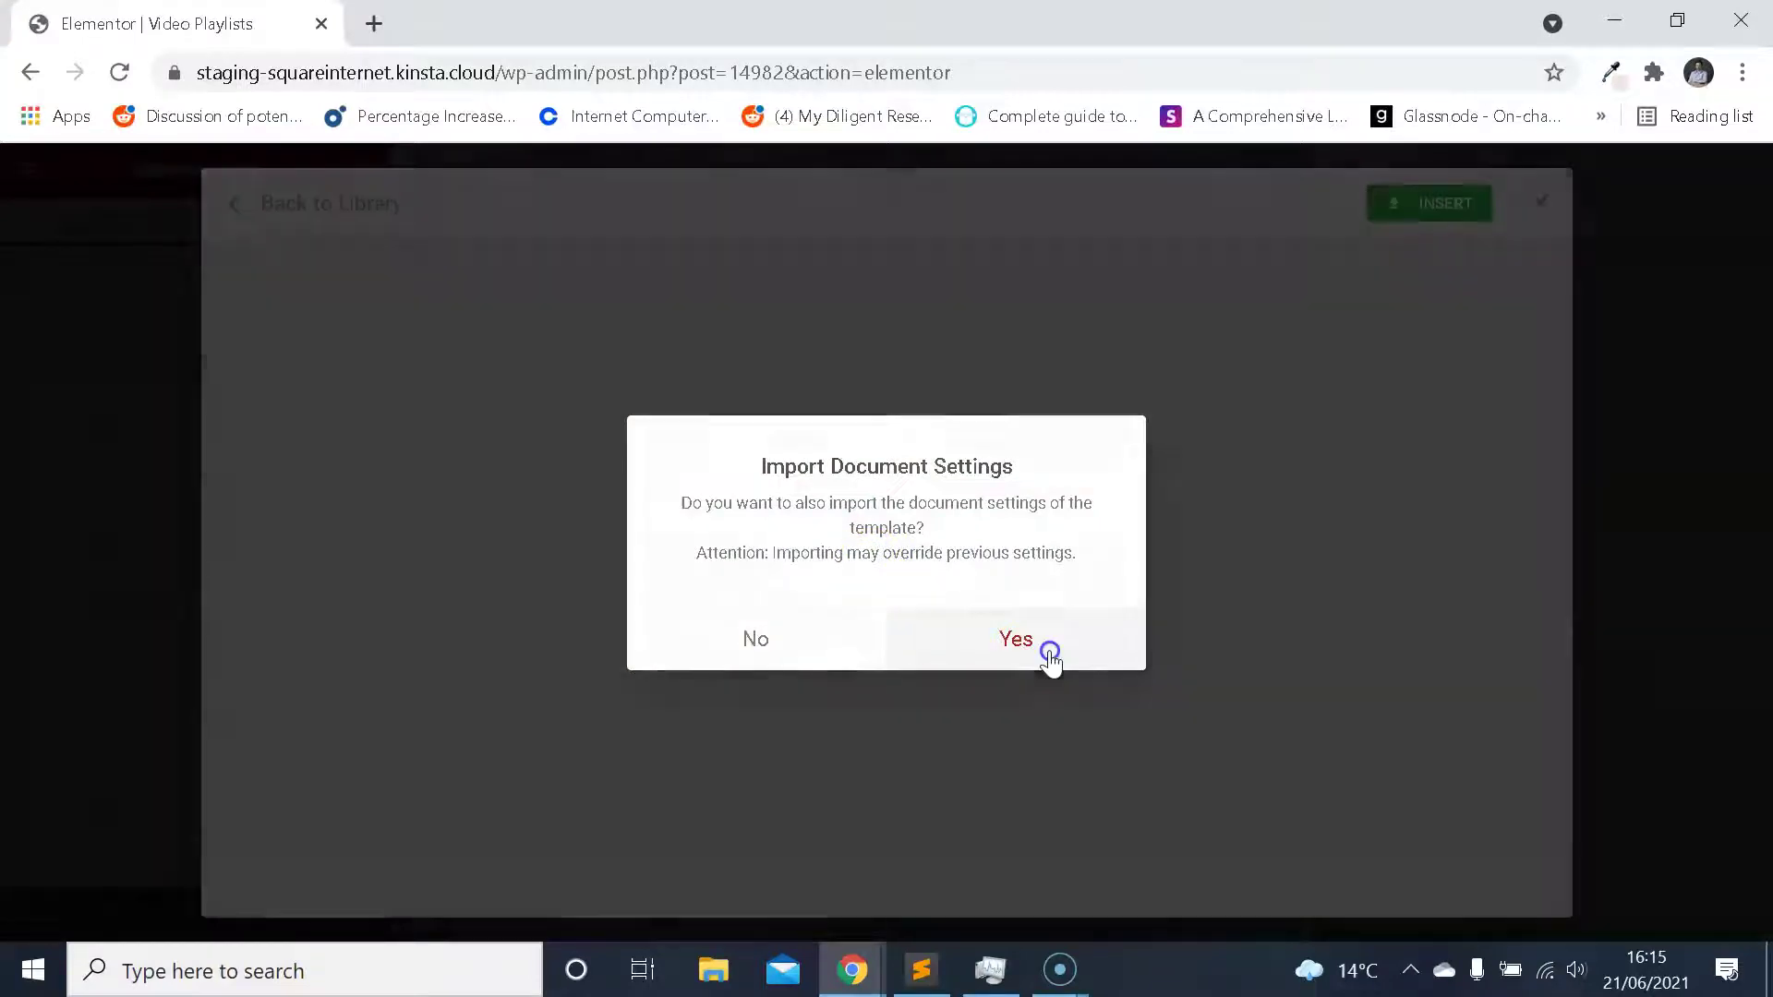
{"action": "left_click", "coordinate": [1046, 648]}
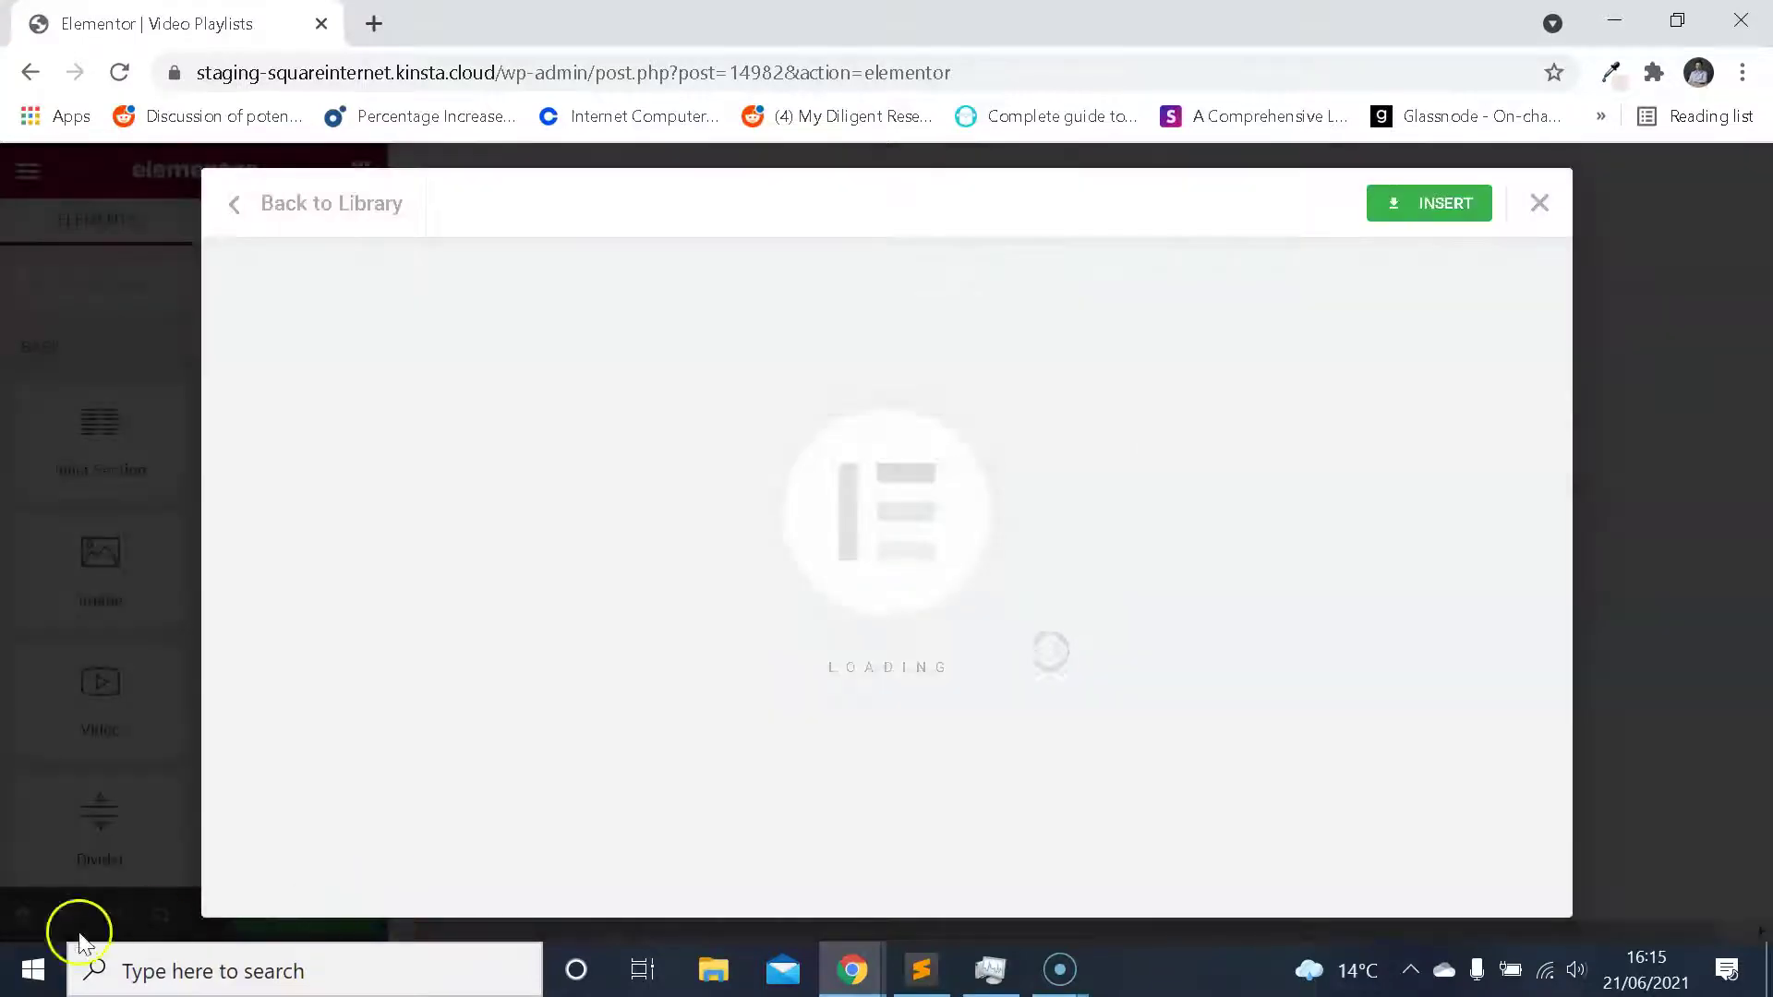
Look over the inserted template's Our Salon heading, intro text, hair studio image and mission section.
{"action": "scroll", "coordinate": [1087, 446], "scroll_direction": "down", "scroll_amount": 6}
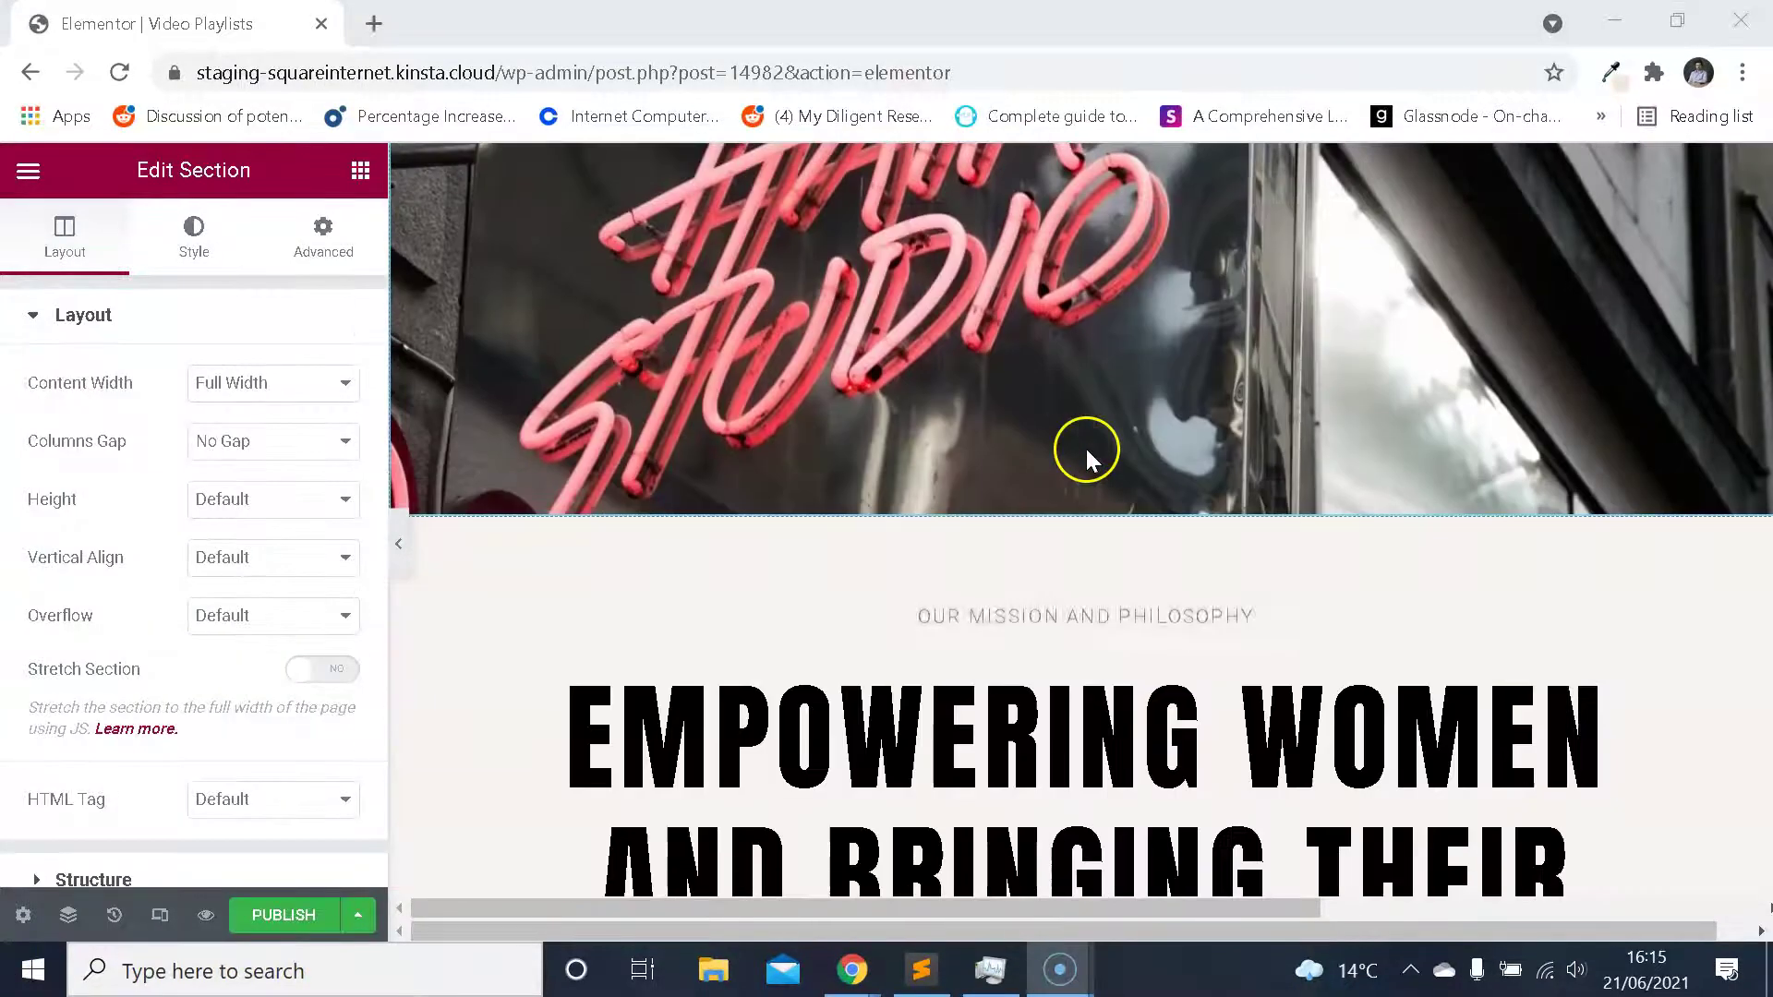
{"action": "scroll", "coordinate": [1086, 449], "scroll_direction": "up", "scroll_amount": 5}
{"action": "scroll", "coordinate": [1044, 489], "scroll_direction": "down", "scroll_amount": 5}
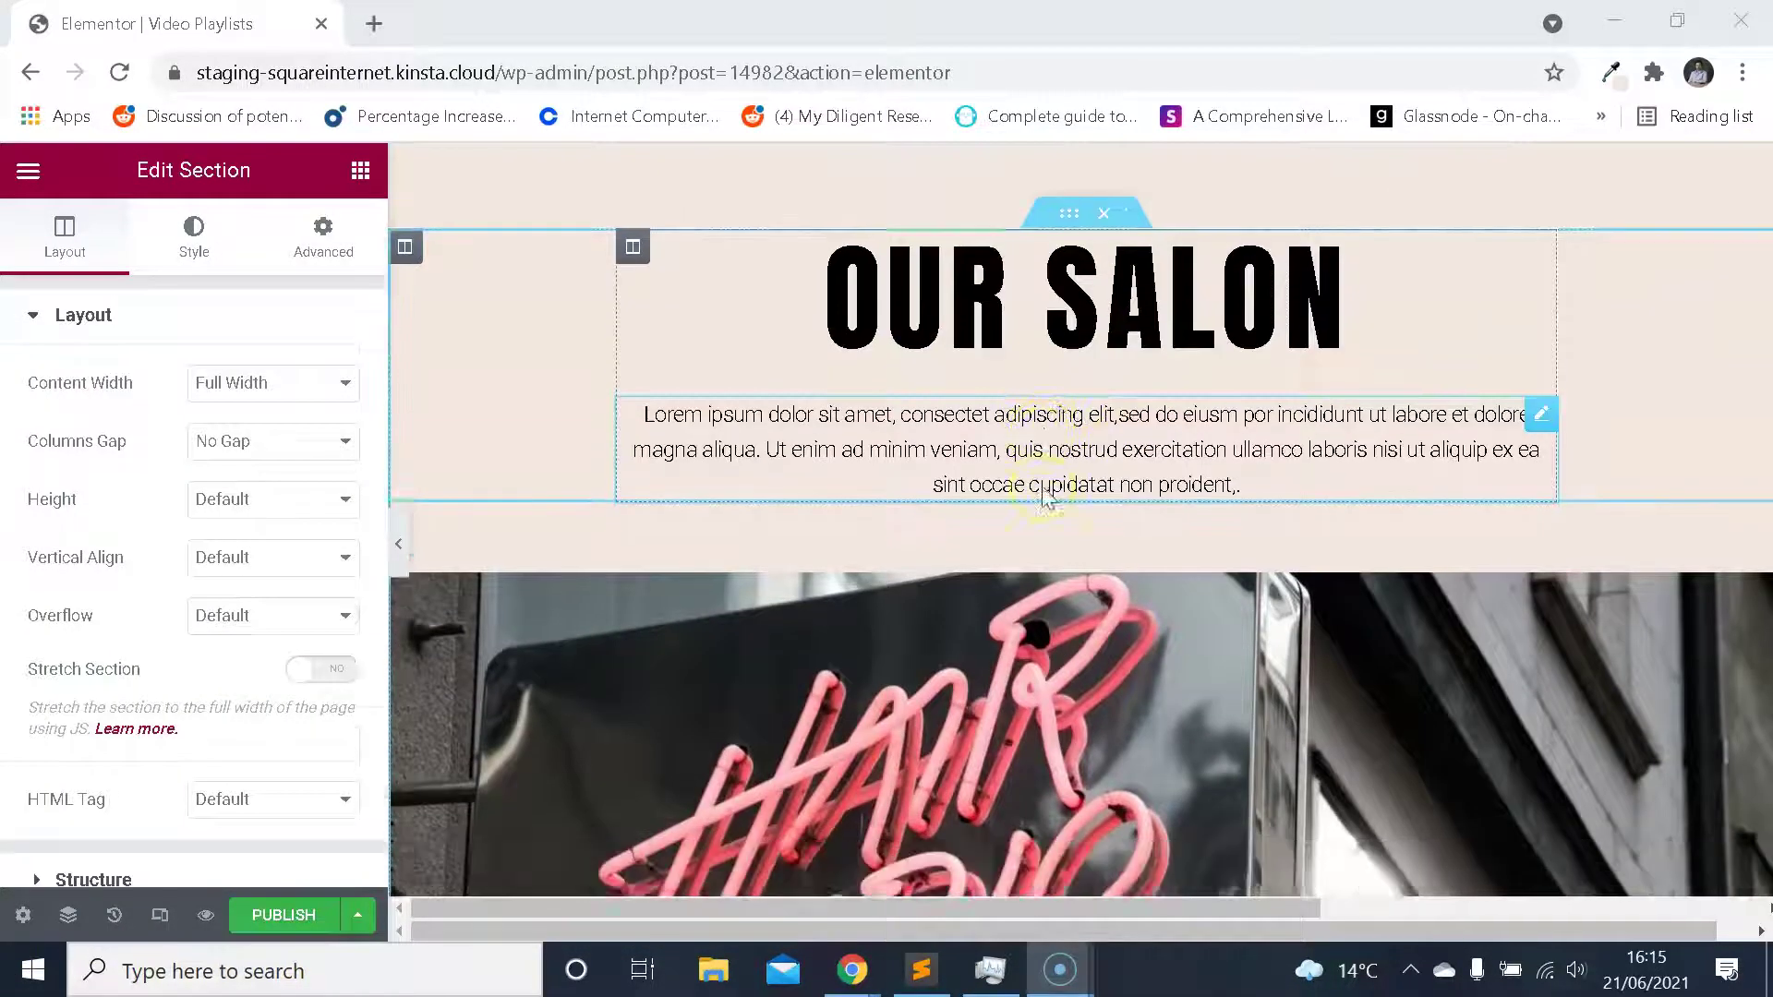
{"action": "scroll", "coordinate": [1043, 490], "scroll_direction": "up", "scroll_amount": 5}
{"action": "scroll", "coordinate": [1046, 494], "scroll_direction": "down", "scroll_amount": 7}
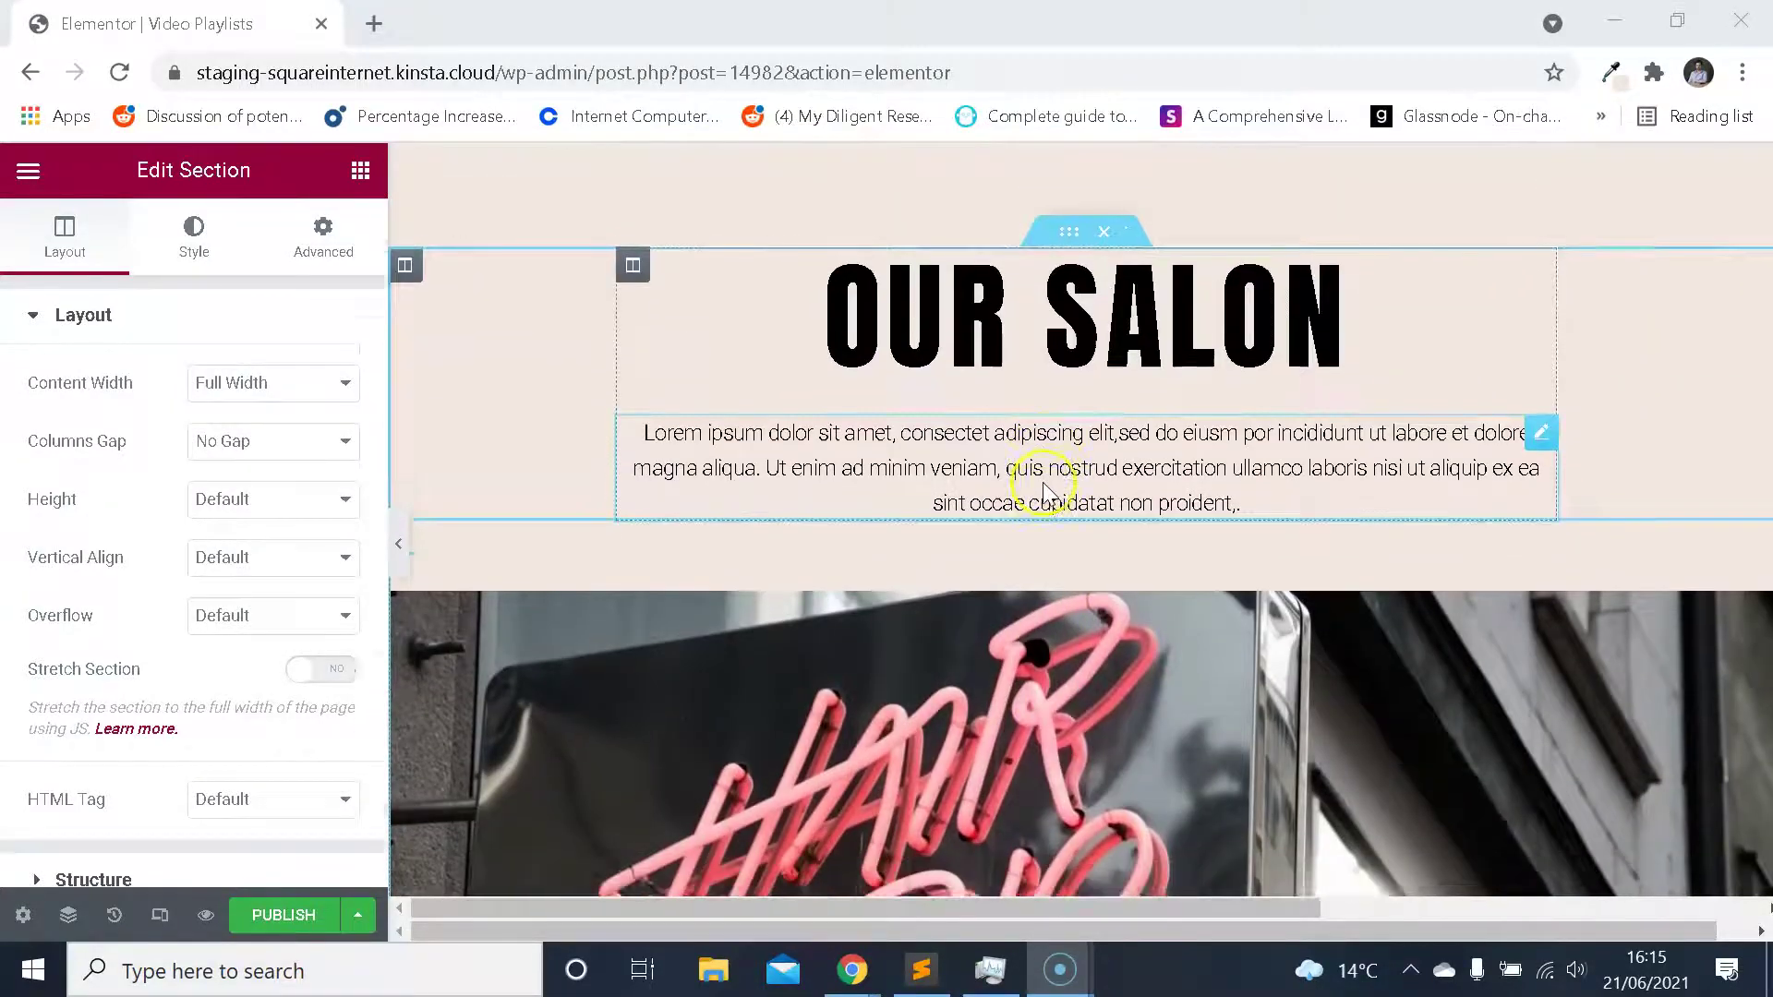
{"action": "scroll", "coordinate": [1090, 536], "scroll_direction": "up", "scroll_amount": 4}
{"action": "scroll", "coordinate": [1145, 510], "scroll_direction": "up", "scroll_amount": 2}
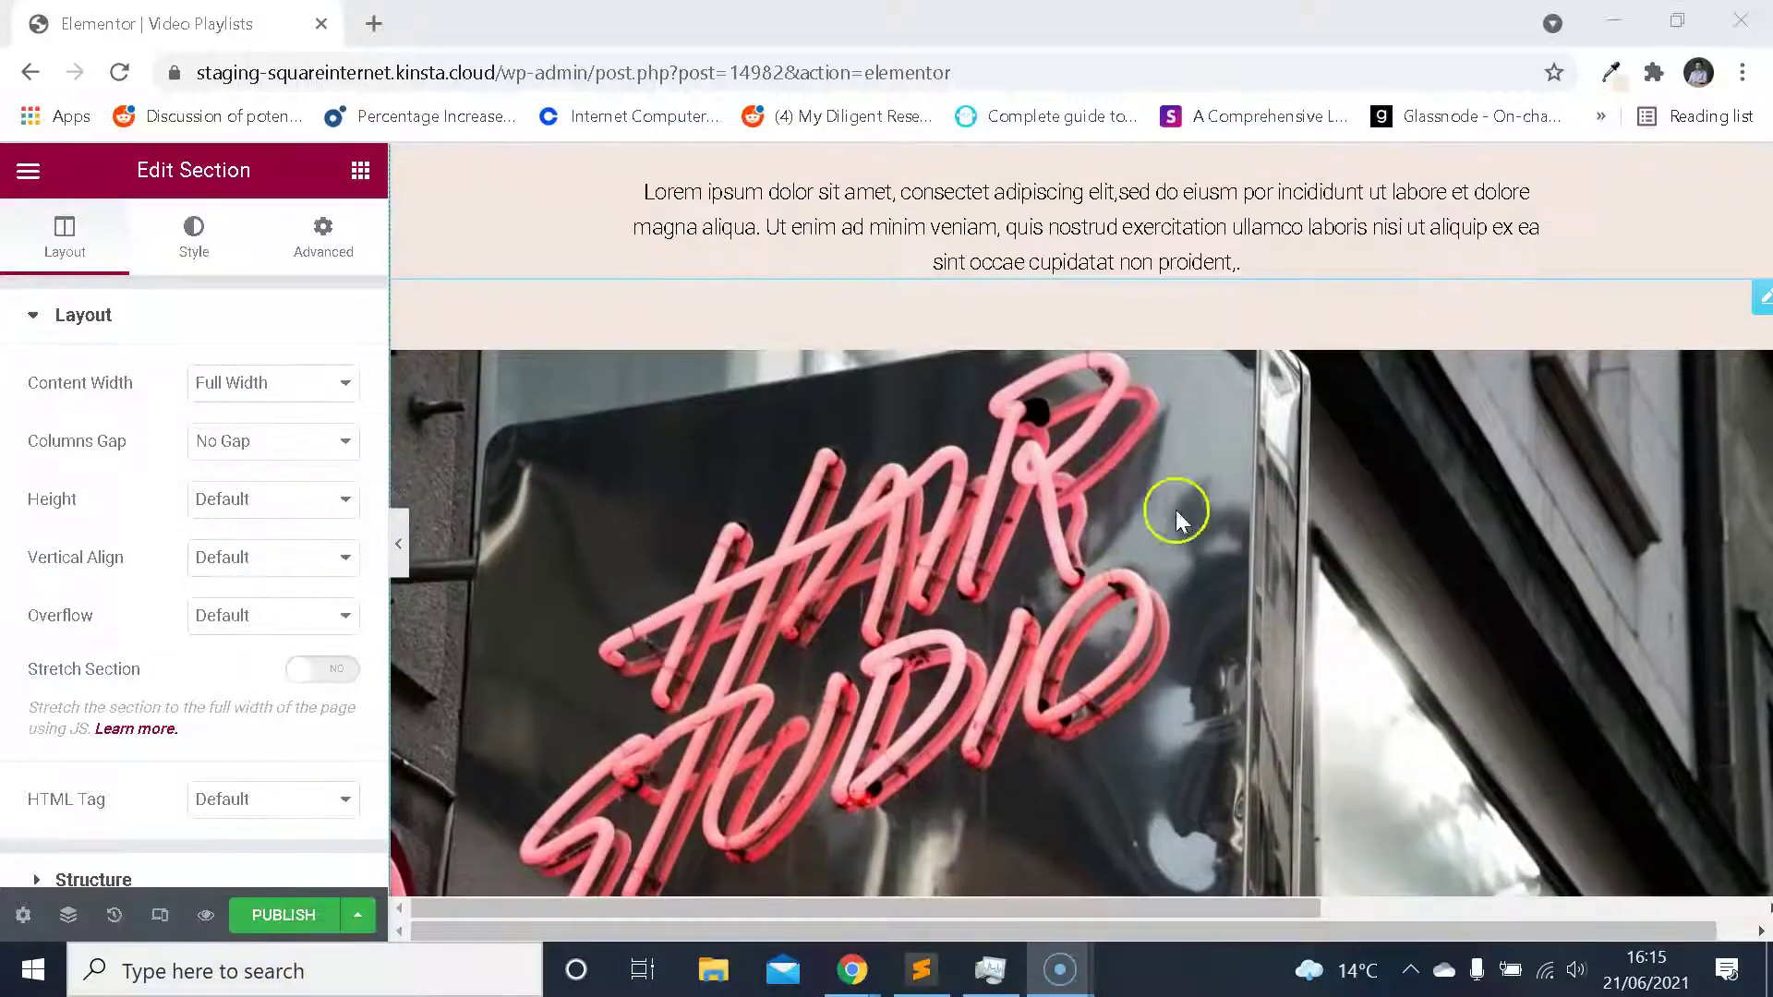
{"action": "scroll", "coordinate": [1103, 494], "scroll_direction": "down", "scroll_amount": 2}
{"action": "right_click", "coordinate": [1115, 477]}
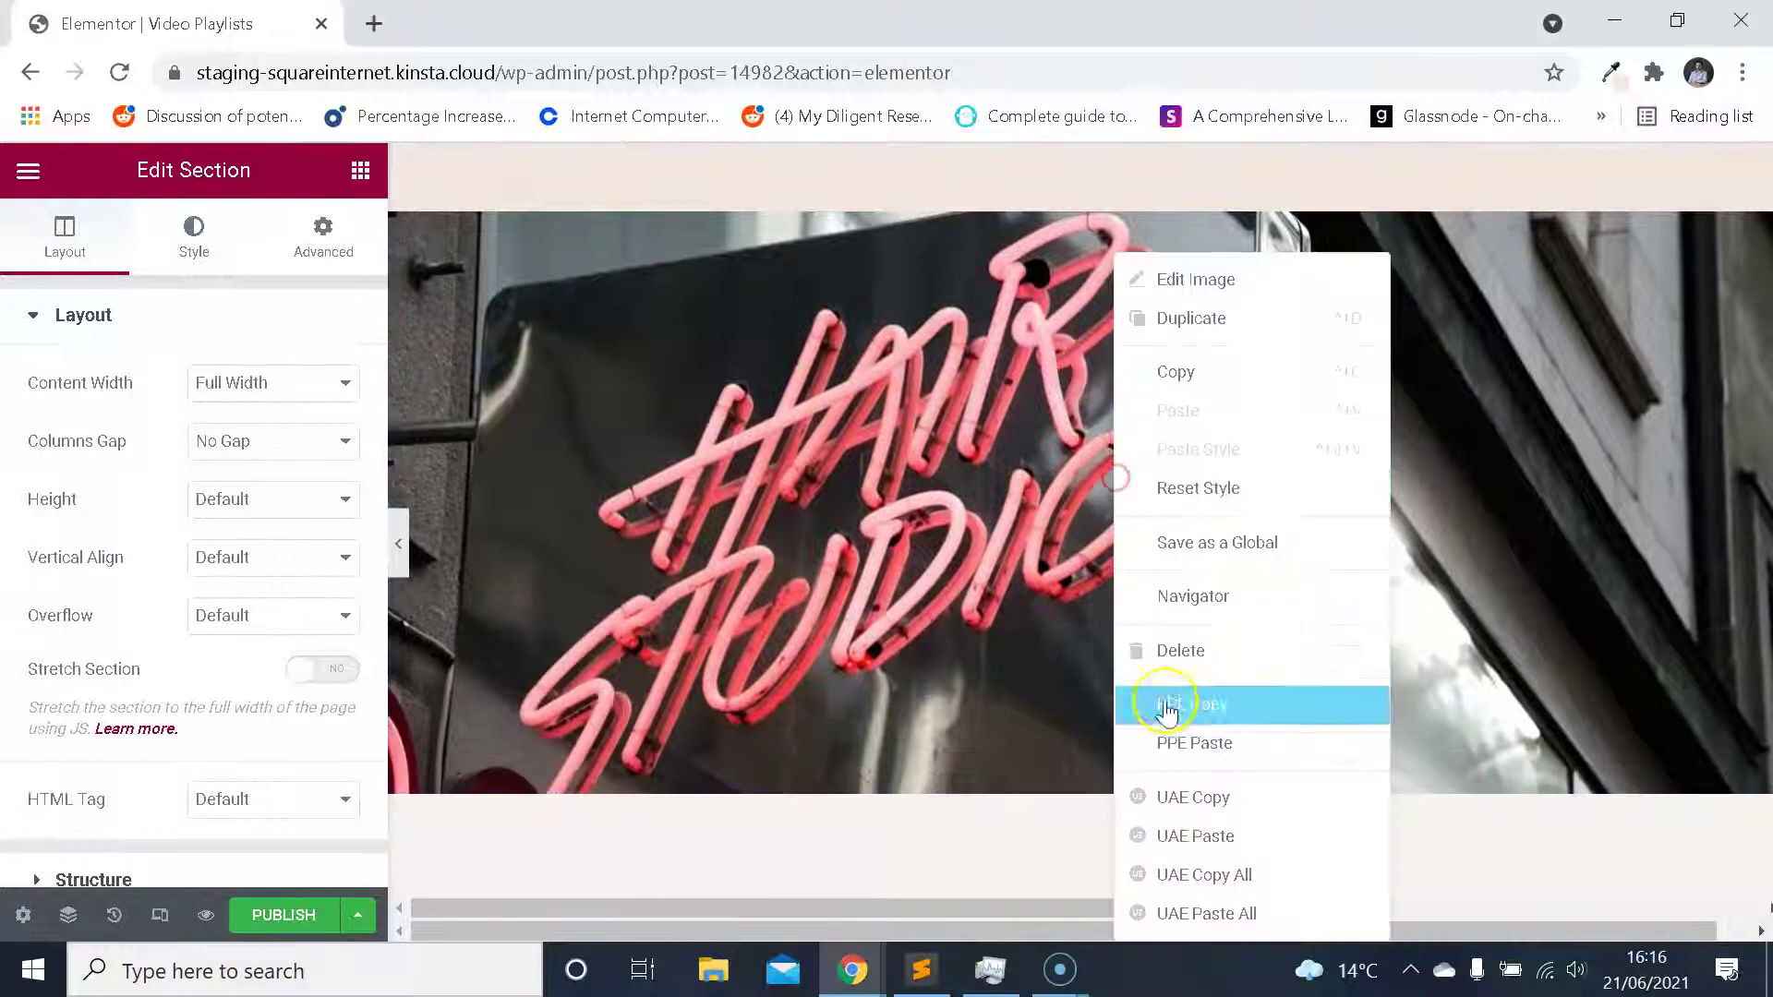
{"action": "left_click", "coordinate": [532, 363]}
Search the widgets for video and add a Video Playlist between the intro text and the hair studio image.
{"action": "left_click", "coordinate": [28, 170]}
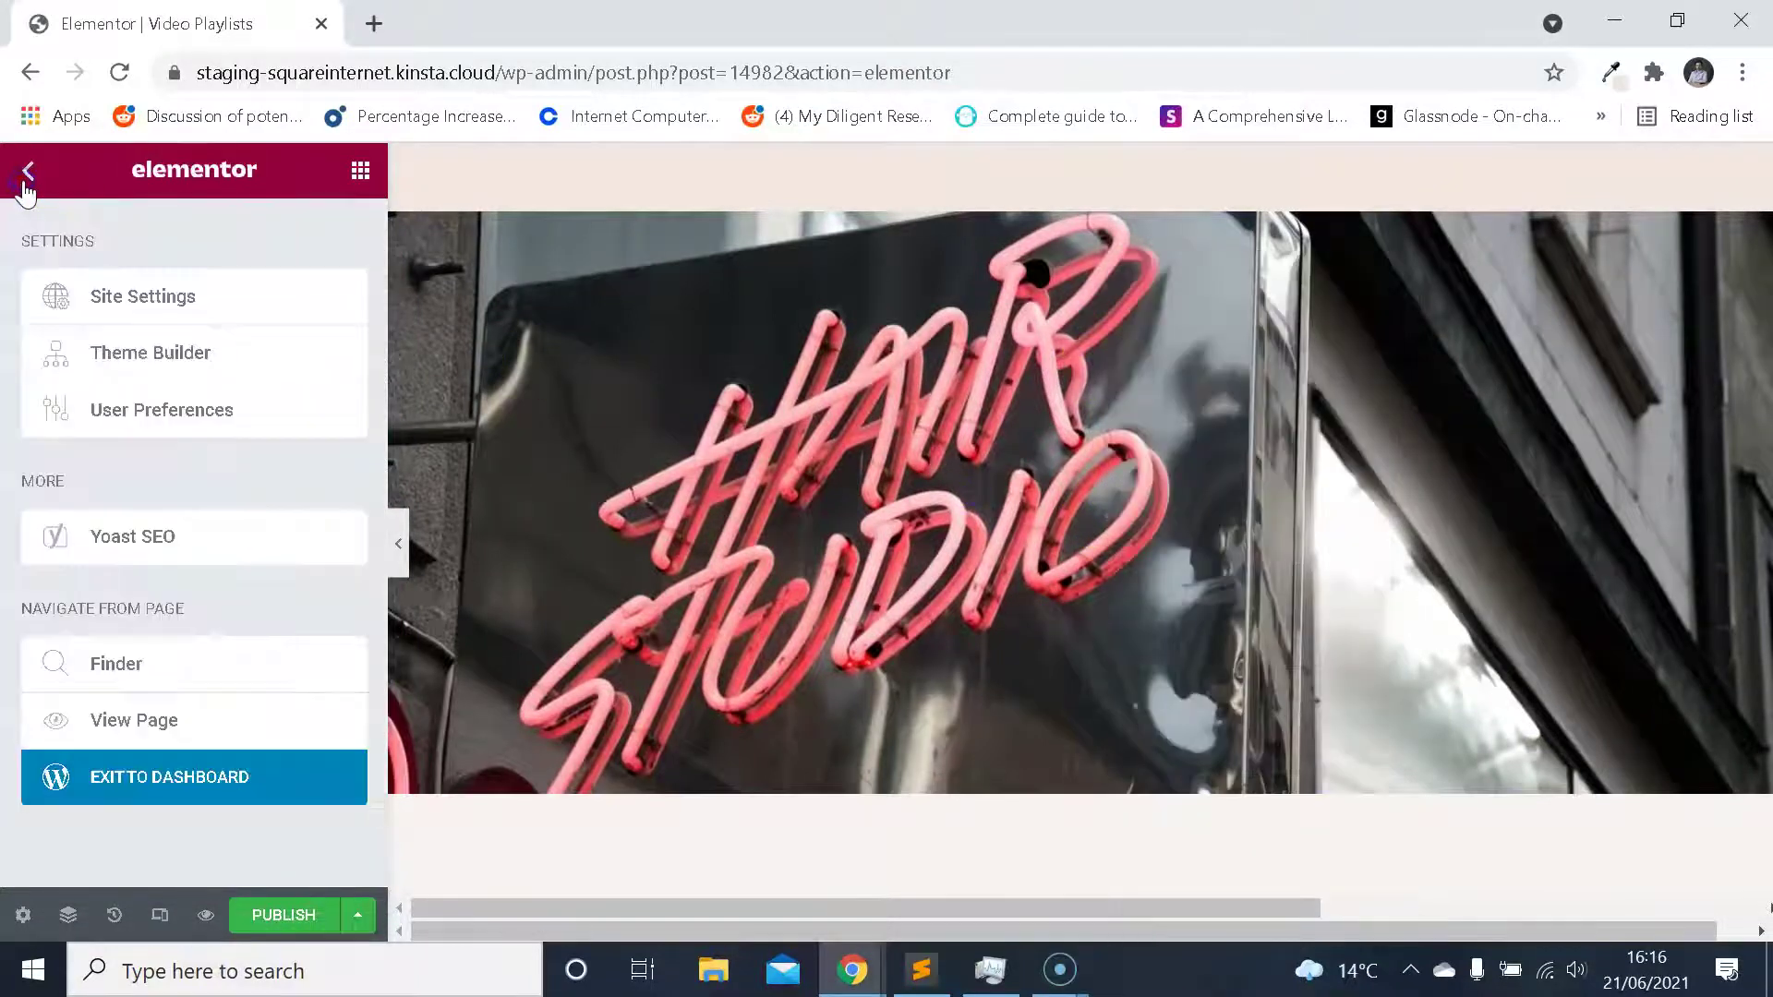
{"action": "left_click", "coordinate": [26, 172]}
{"action": "left_click", "coordinate": [196, 279]}
{"action": "type", "text": "video"}
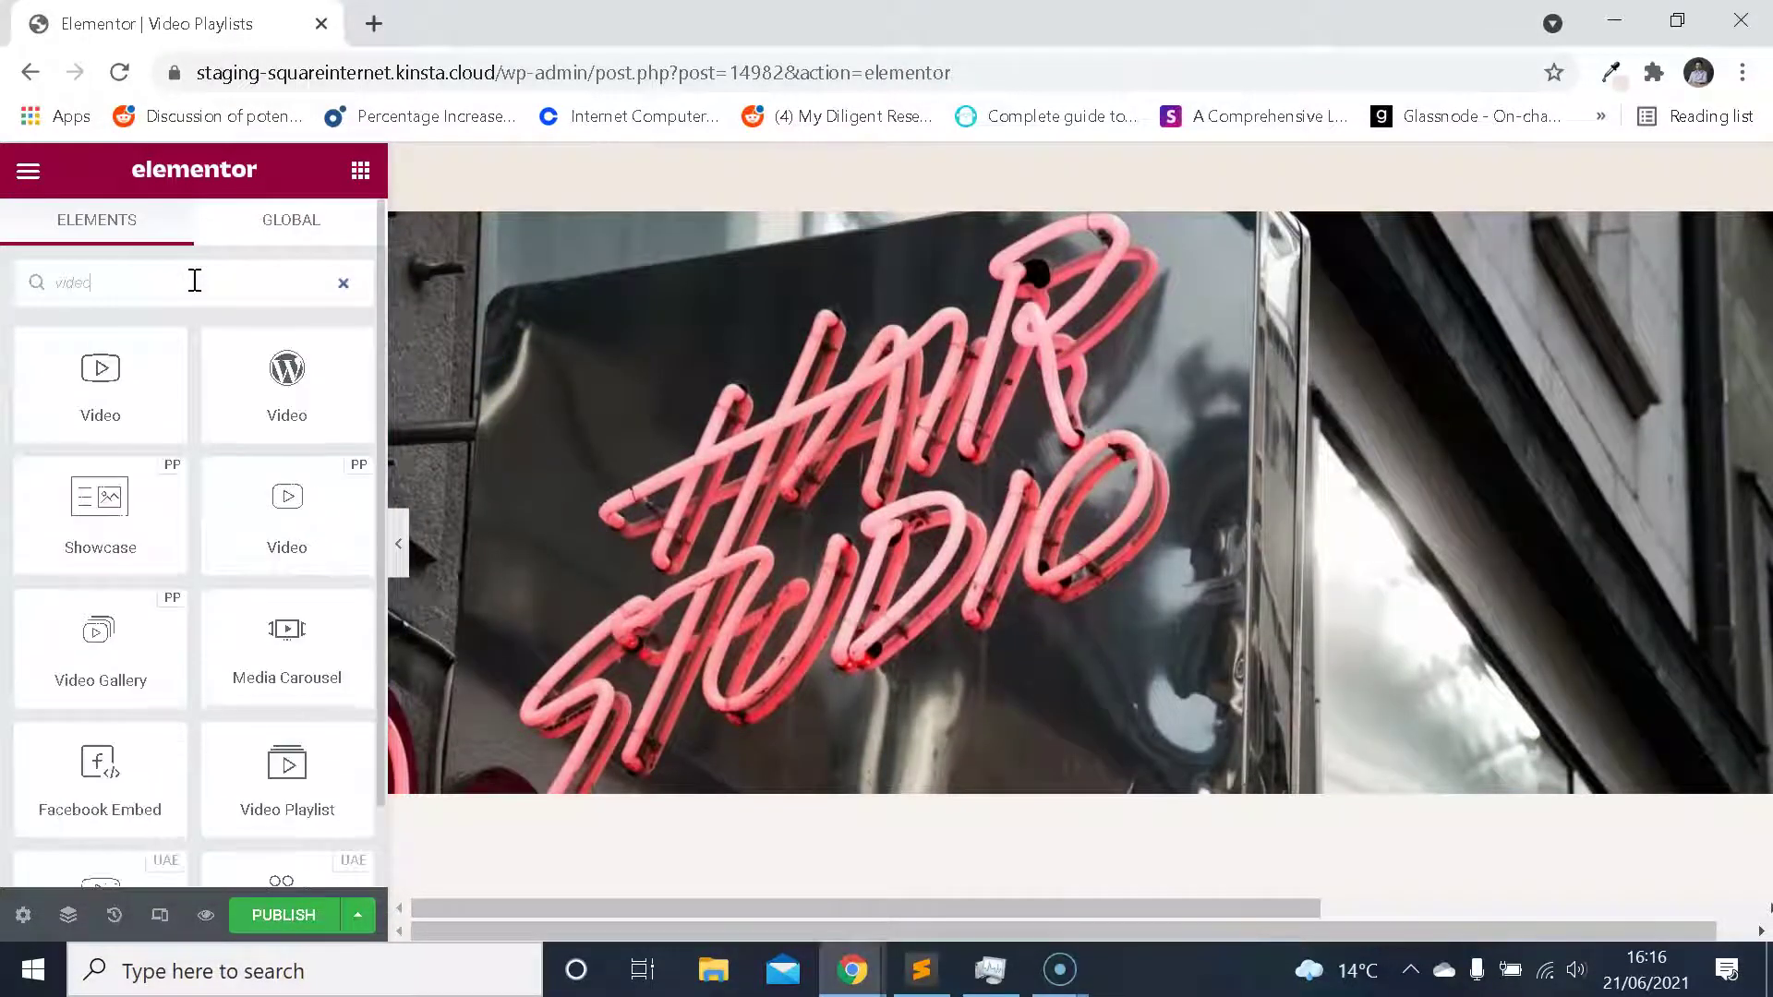
{"action": "scroll", "coordinate": [176, 392], "scroll_direction": "down", "scroll_amount": 1}
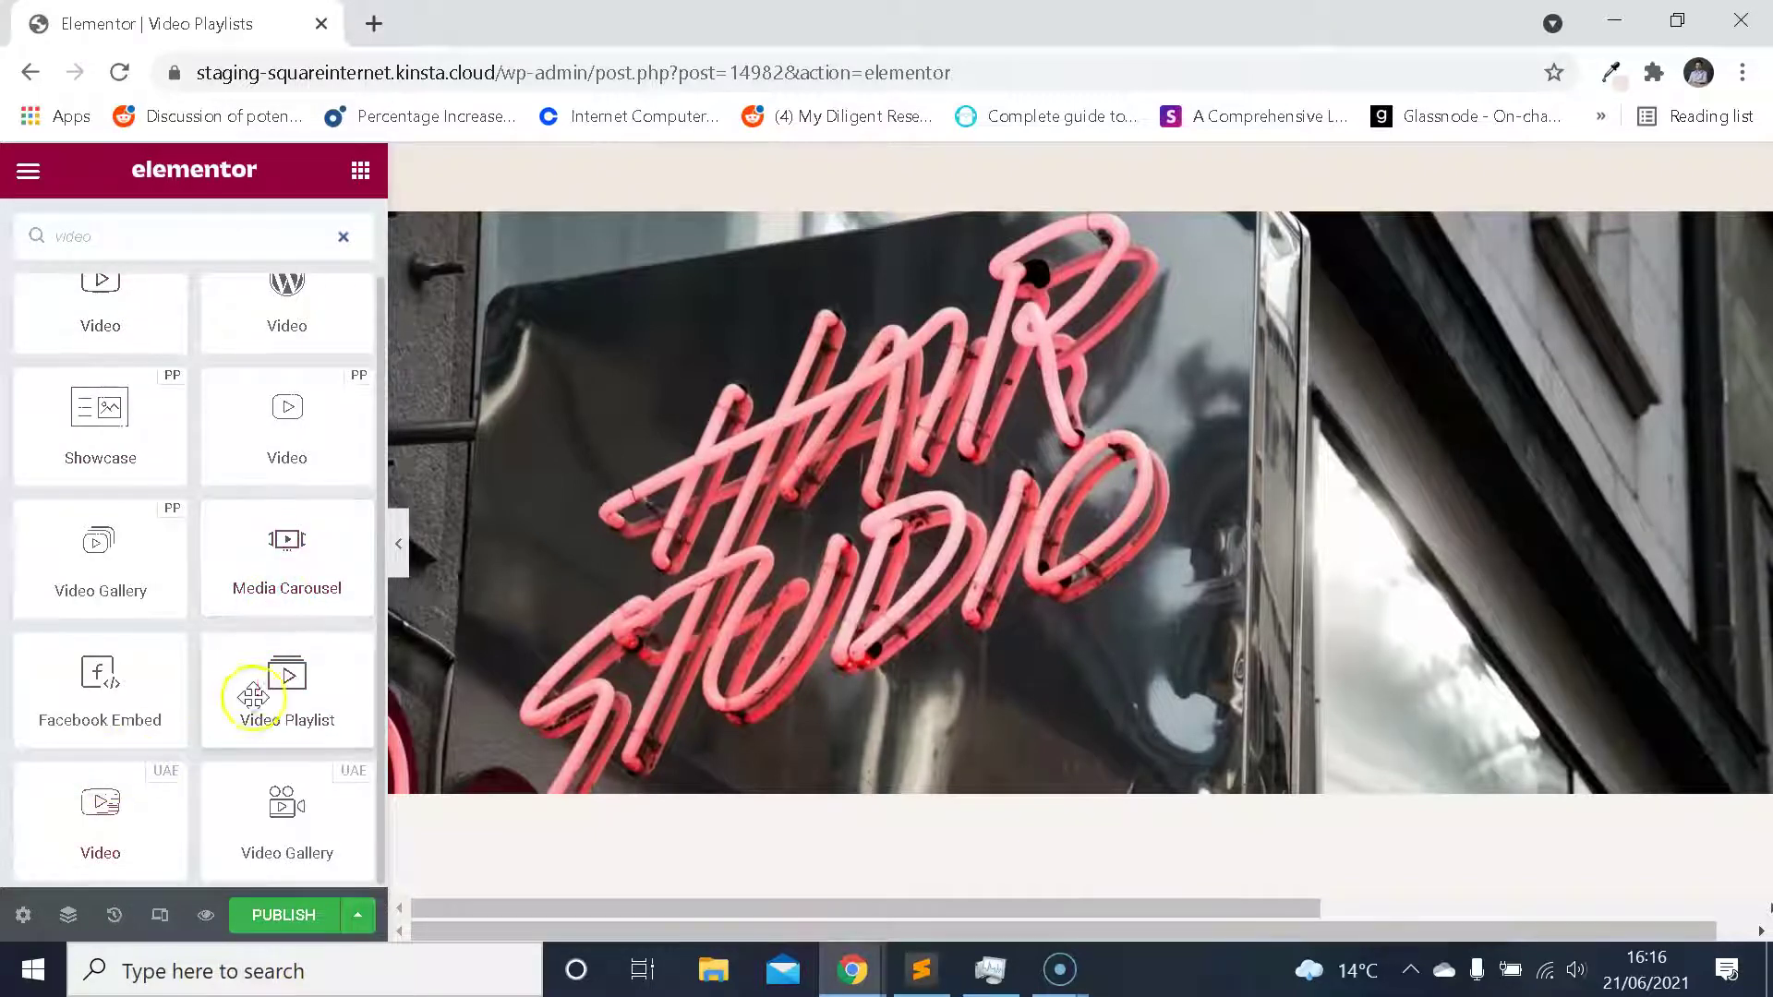
{"action": "left_click_drag", "start_coordinate": [277, 681], "coordinate": [909, 245]}
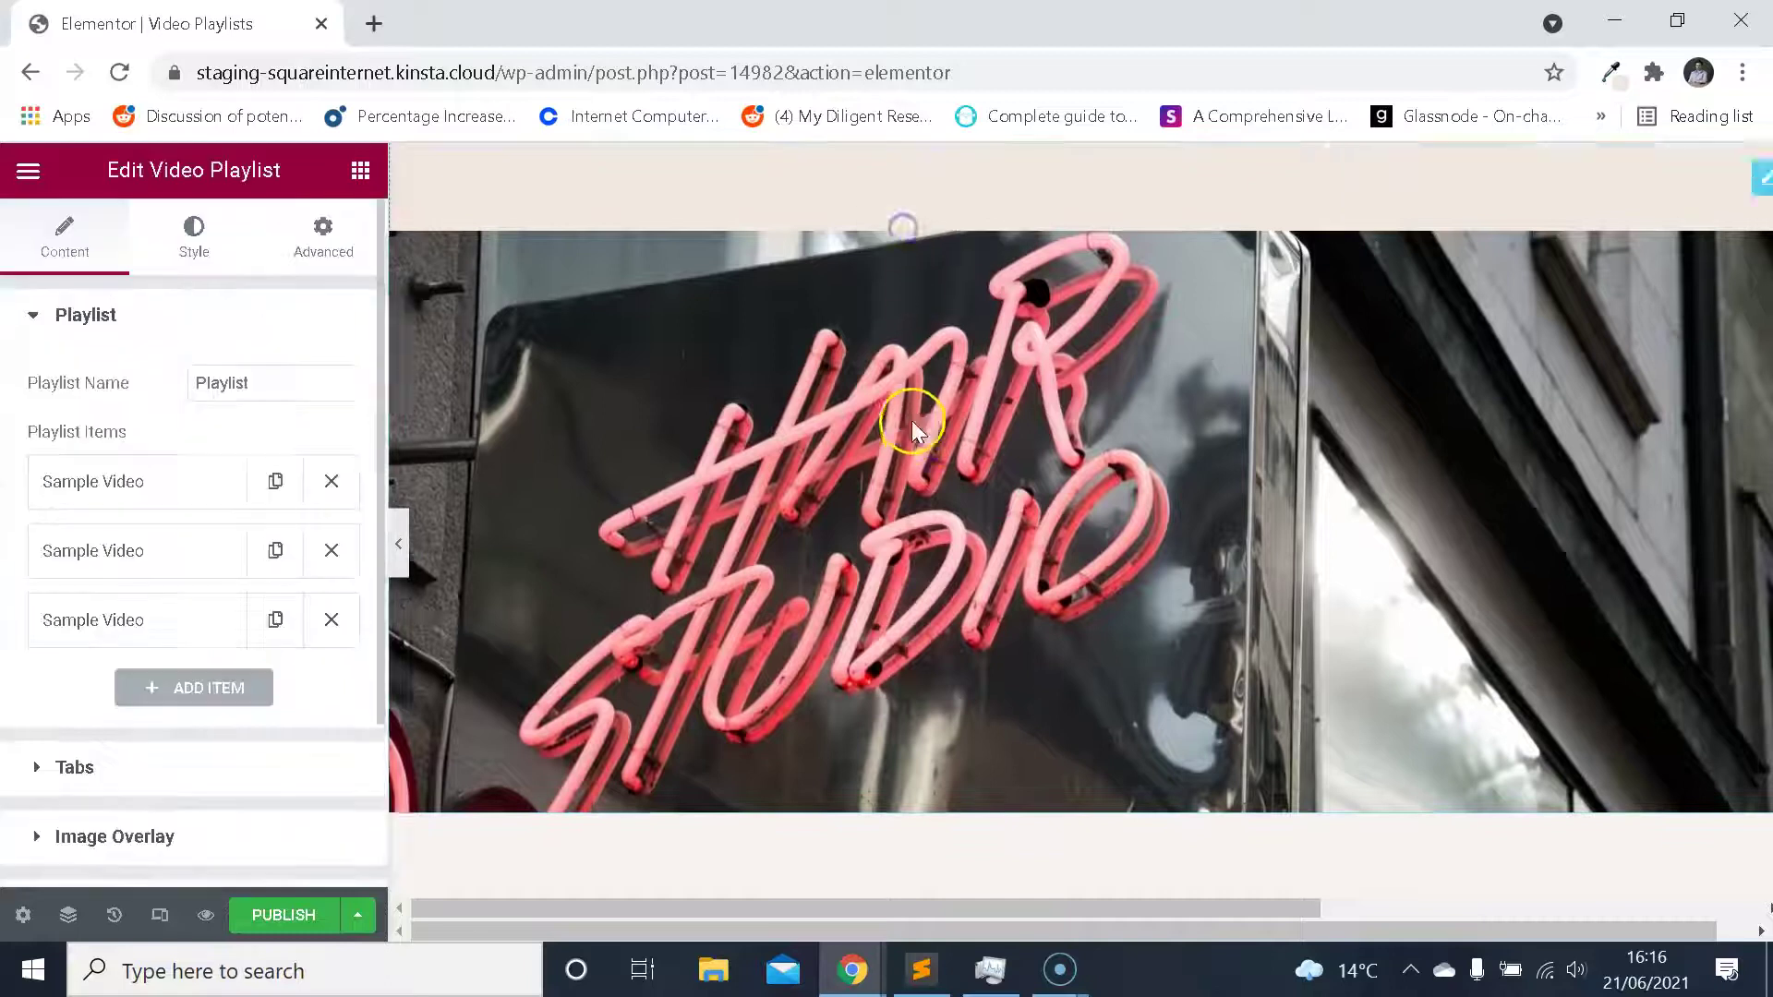
Delete the hair studio image below the new video playlist.
{"action": "scroll", "coordinate": [966, 480], "scroll_direction": "down", "scroll_amount": 5}
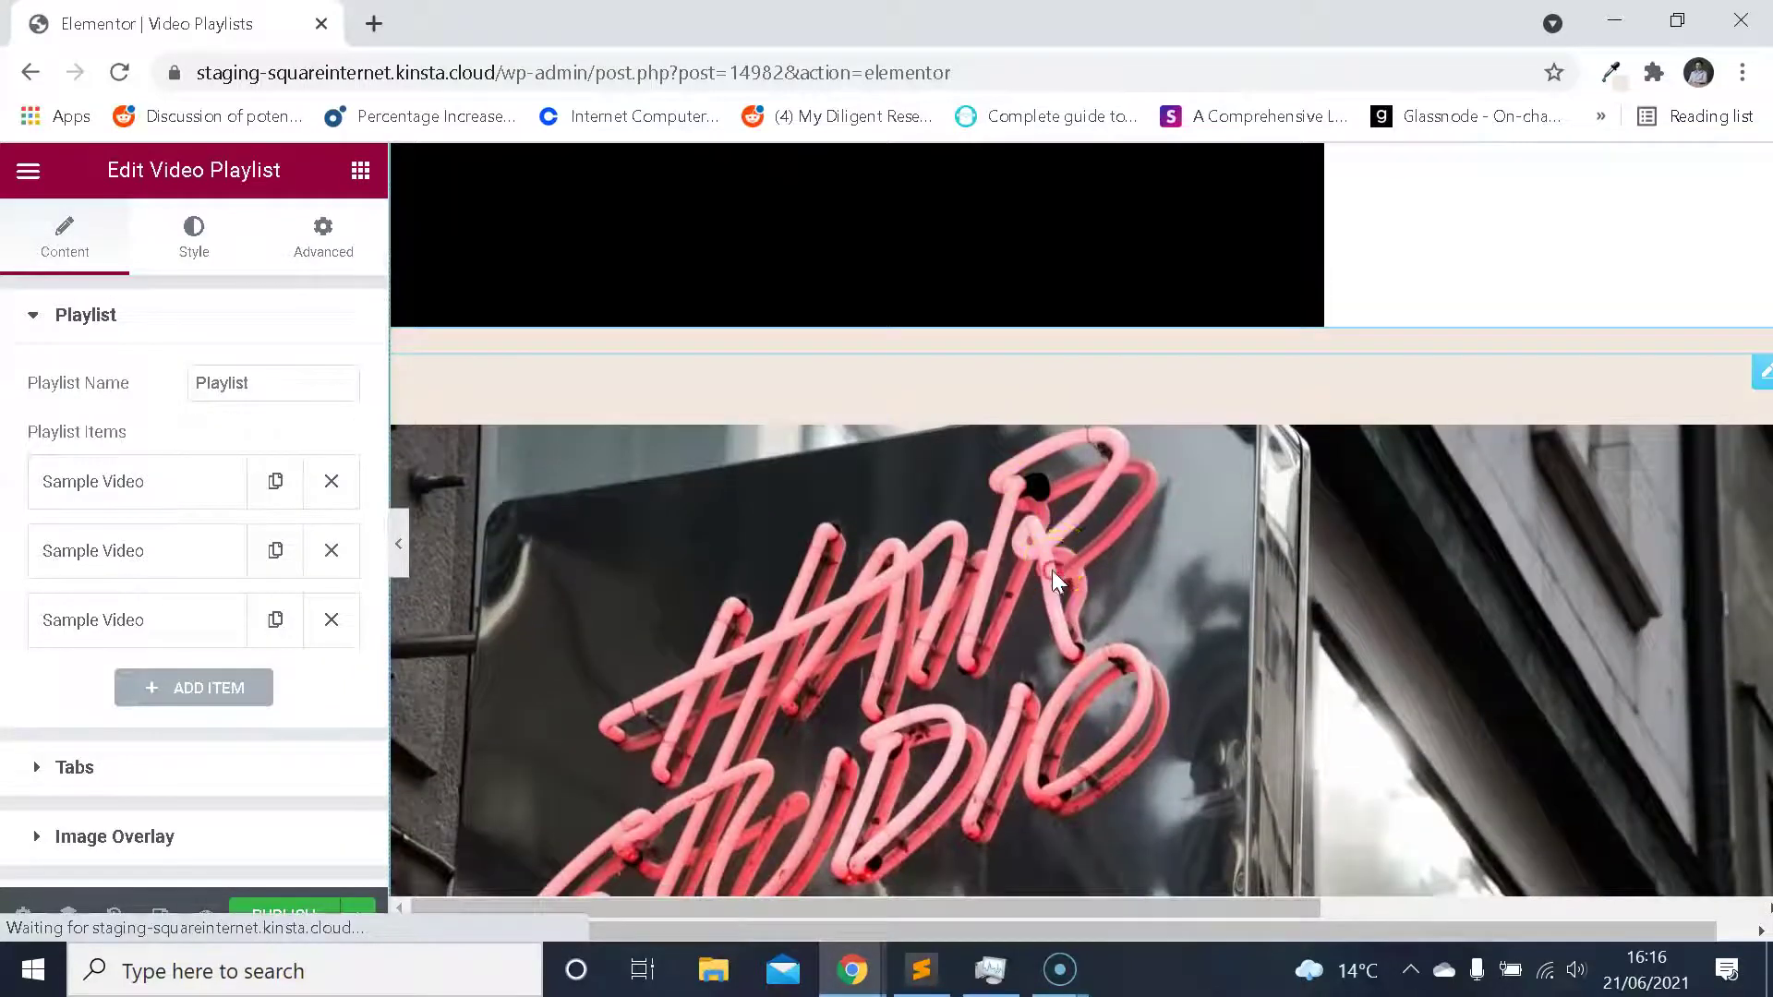
{"action": "right_click", "coordinate": [1051, 569]}
{"action": "left_click", "coordinate": [1142, 657]}
{"action": "scroll", "coordinate": [1060, 573], "scroll_direction": "up", "scroll_amount": 8}
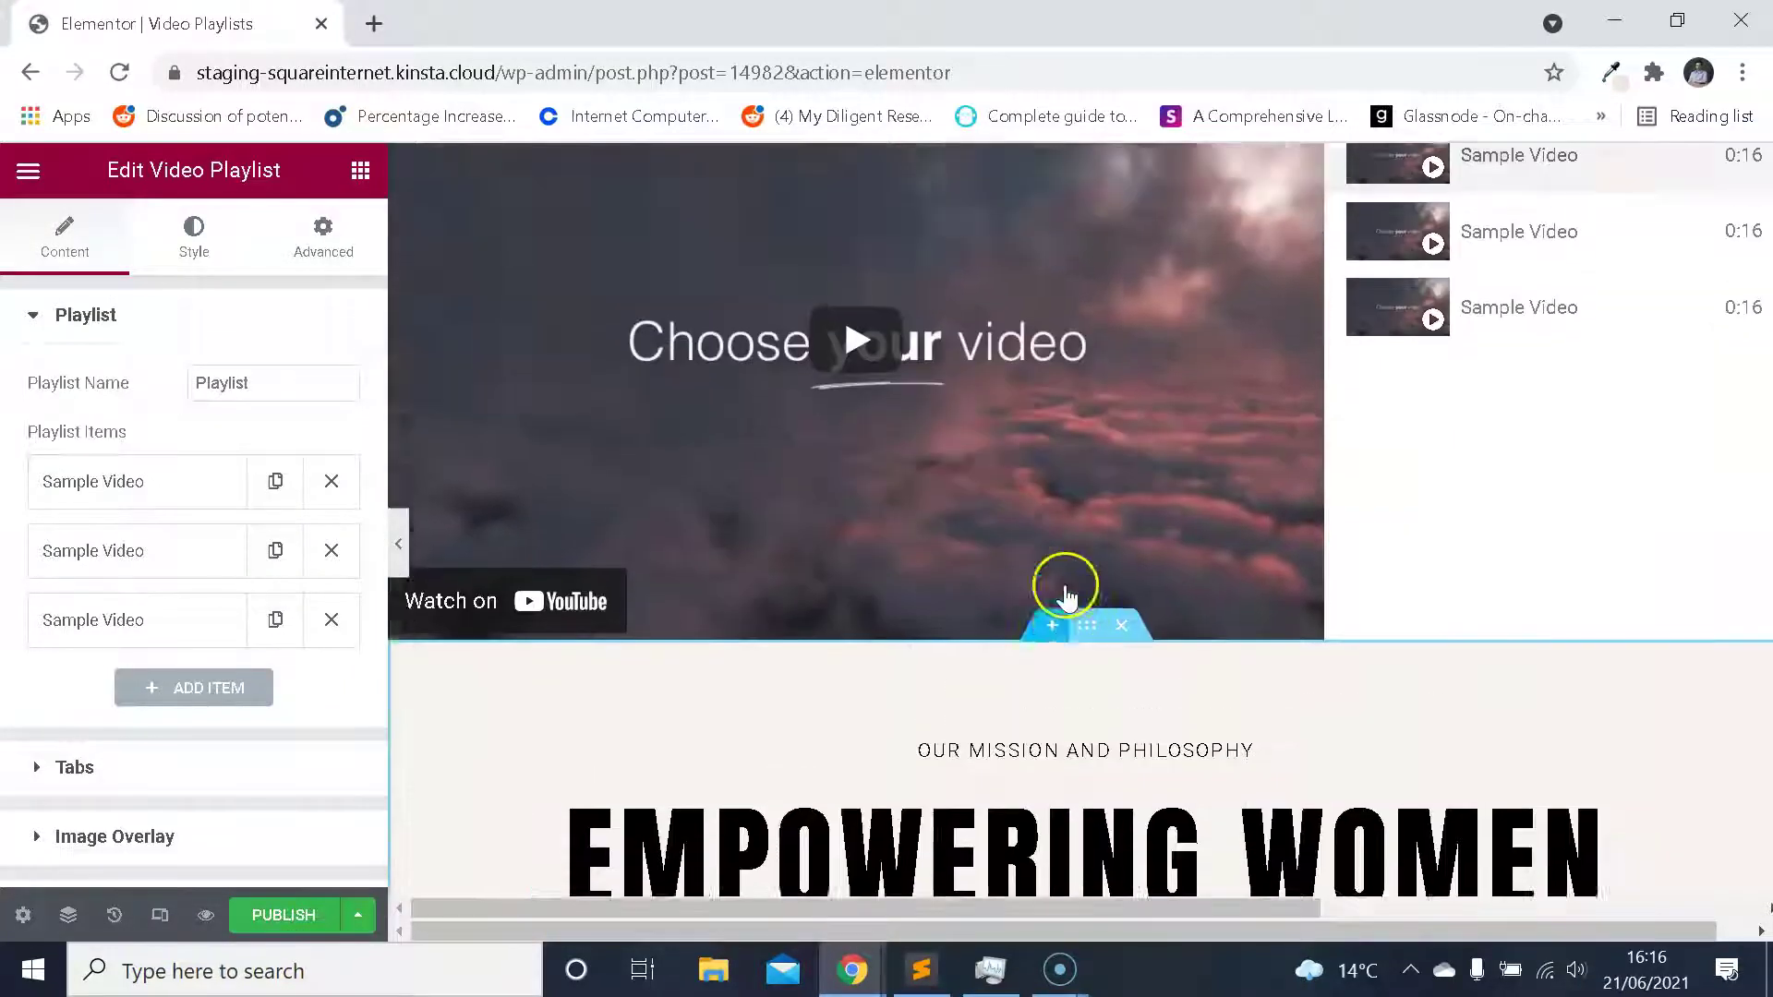
Add a Spacer widget beneath the Our Salon intro text and set its space to 30 px.
{"action": "left_click", "coordinate": [52, 170]}
{"action": "left_click", "coordinate": [28, 170]}
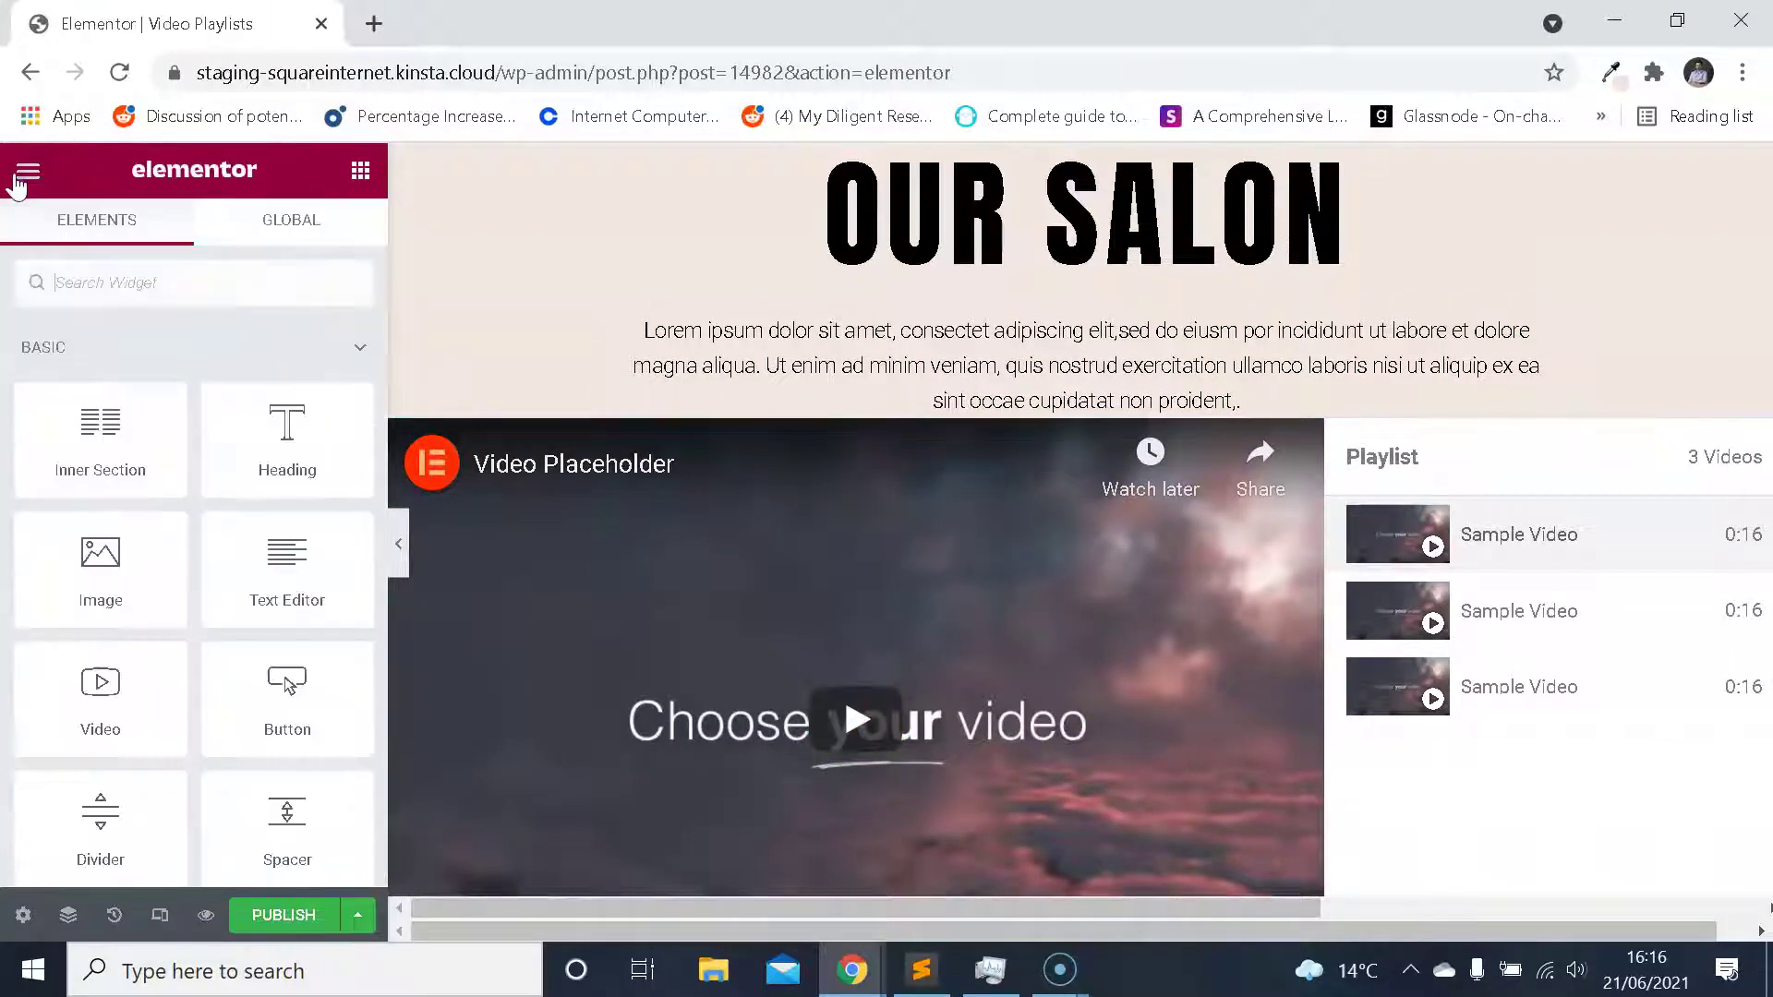
{"action": "type", "text": "spa"}
{"action": "left_click_drag", "start_coordinate": [99, 379], "coordinate": [1004, 397]}
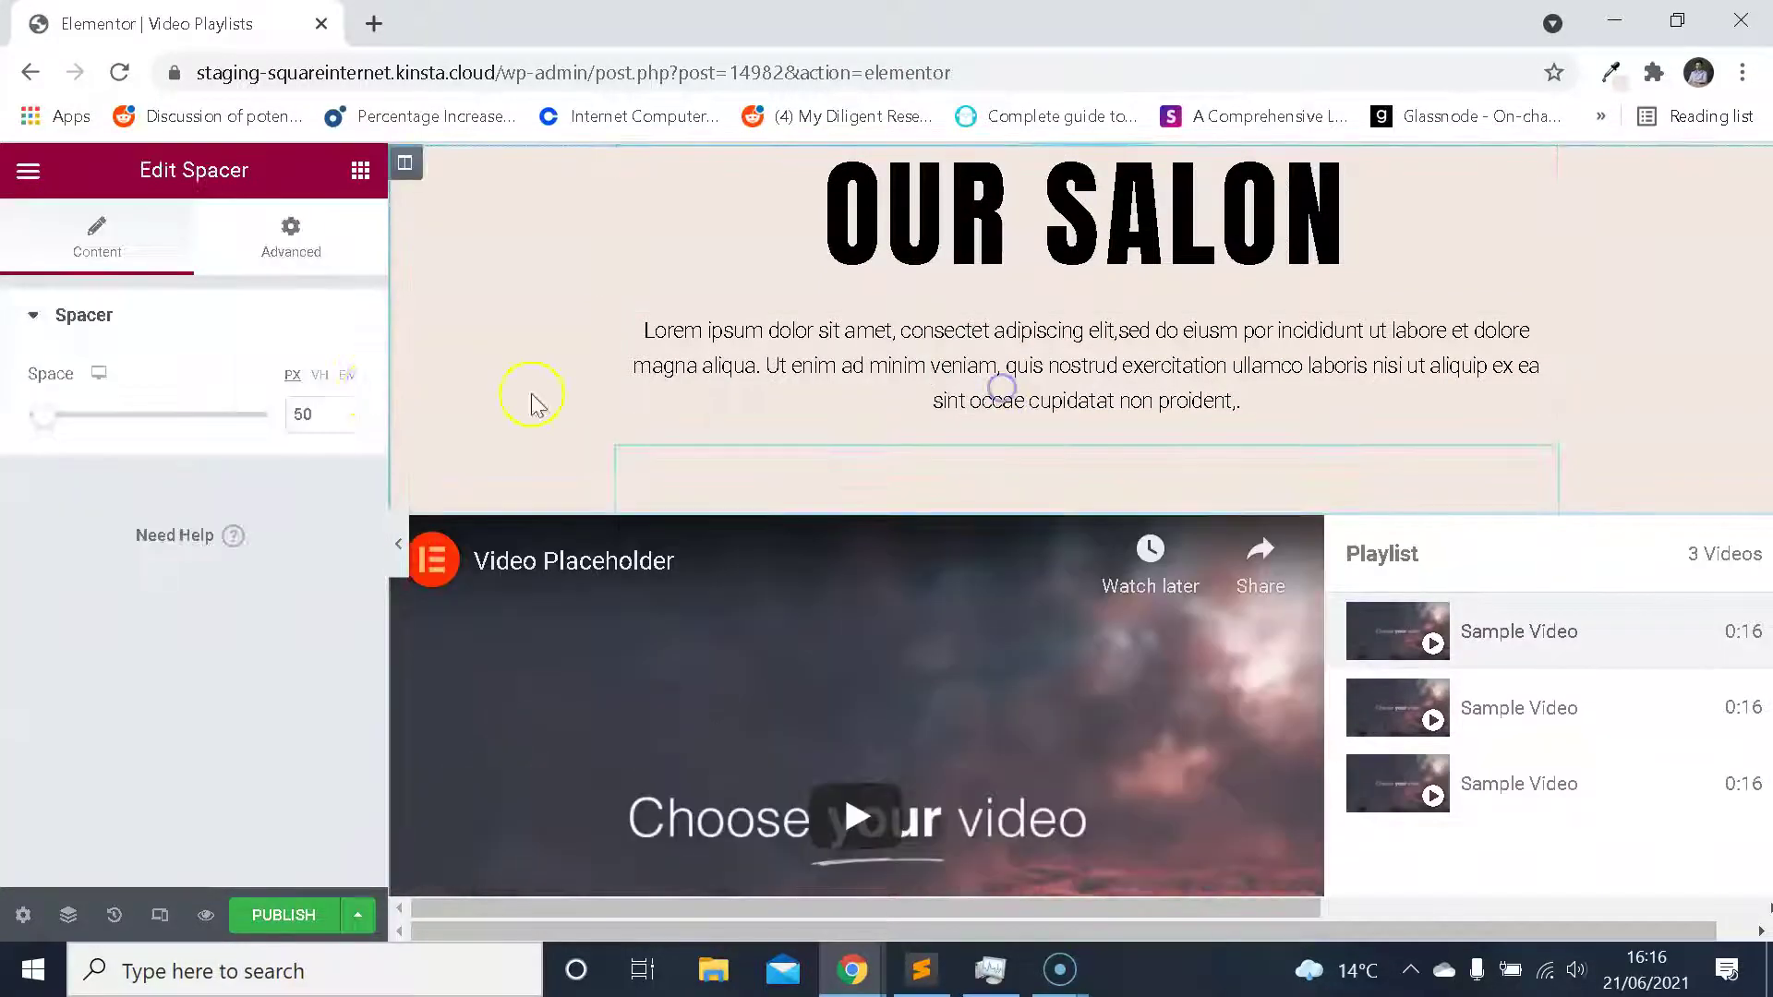
{"action": "double_click", "coordinate": [304, 414]}
{"action": "type", "text": "30"}
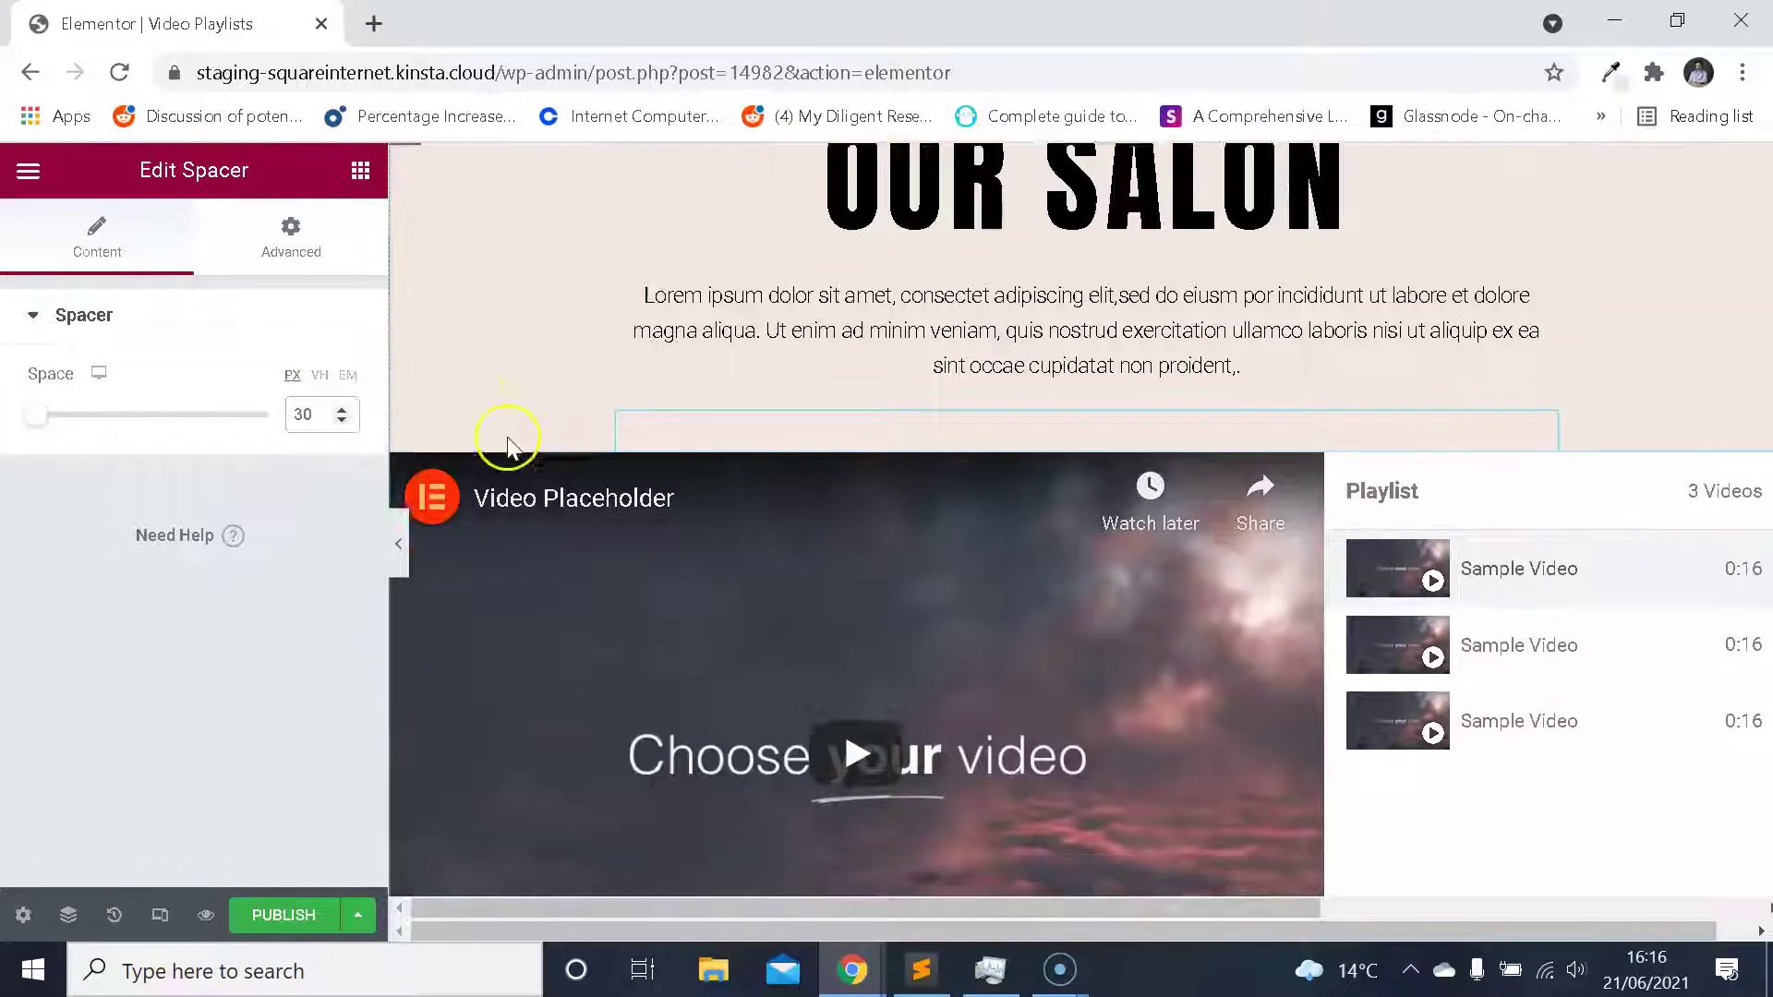
Open the Video Playlist widget for editing.
{"action": "scroll", "coordinate": [1148, 594], "scroll_direction": "down", "scroll_amount": 2}
{"action": "scroll", "coordinate": [1475, 567], "scroll_direction": "down", "scroll_amount": 1}
{"action": "scroll", "coordinate": [1496, 582], "scroll_direction": "up", "scroll_amount": 2}
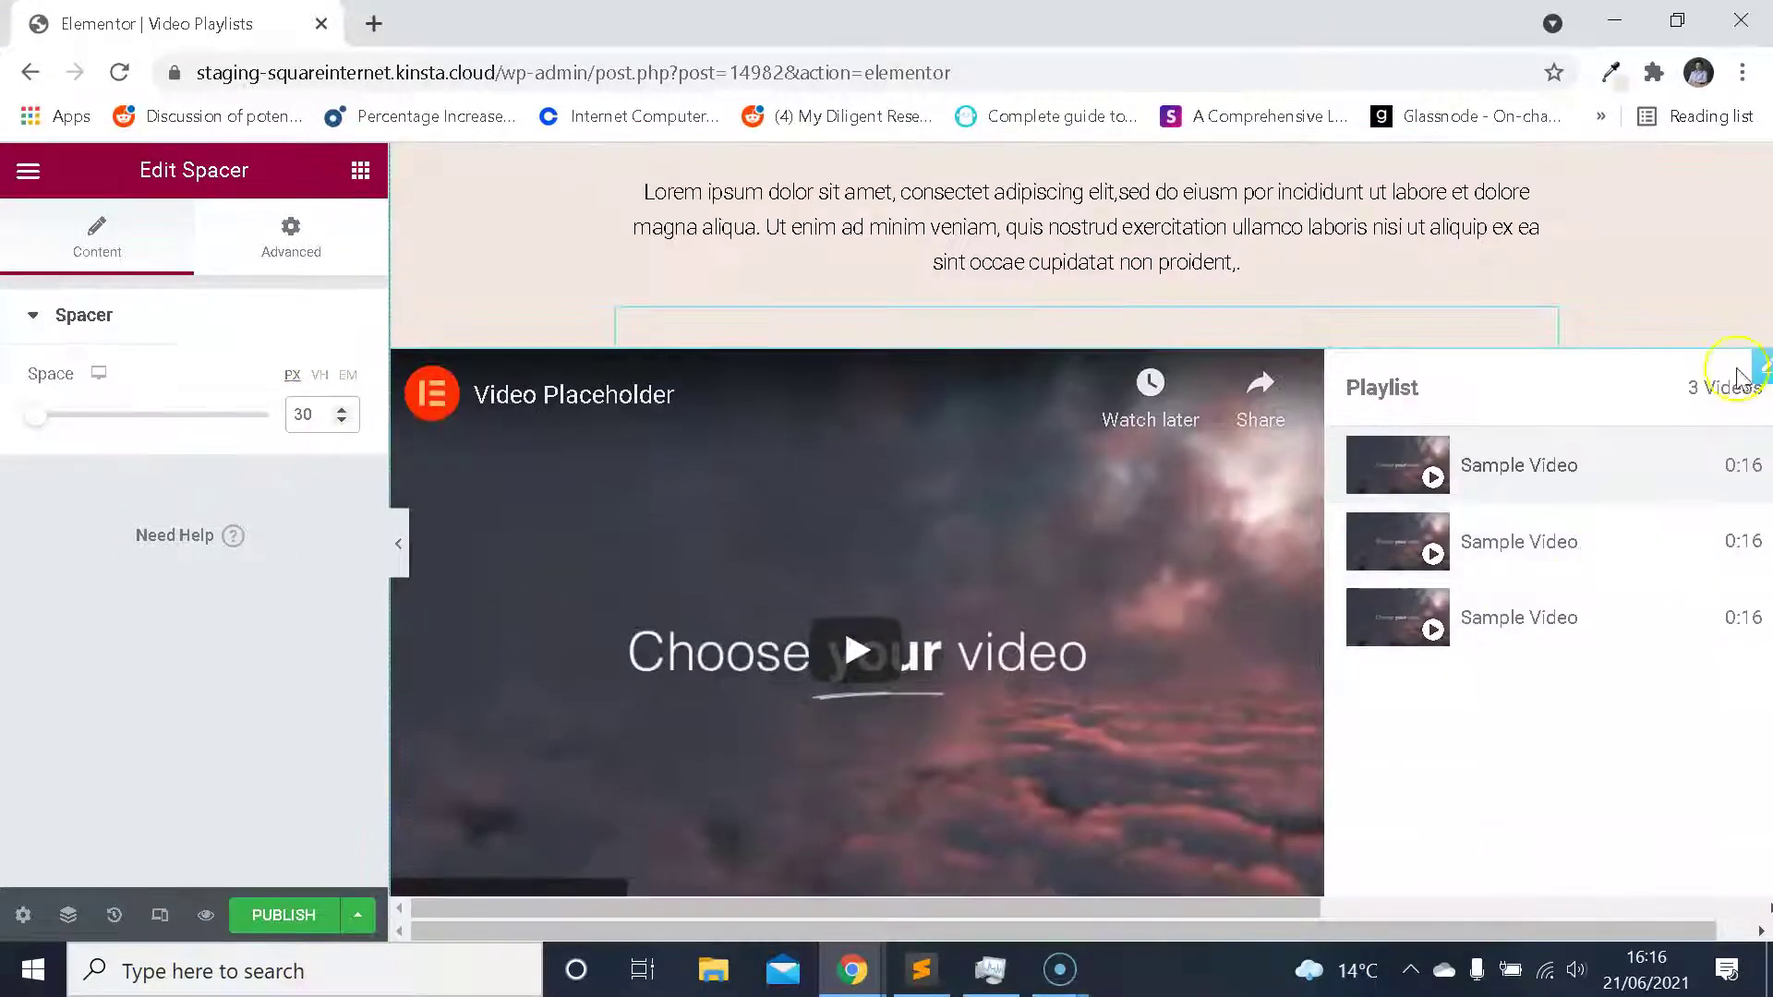
{"action": "left_click", "coordinate": [1762, 369]}
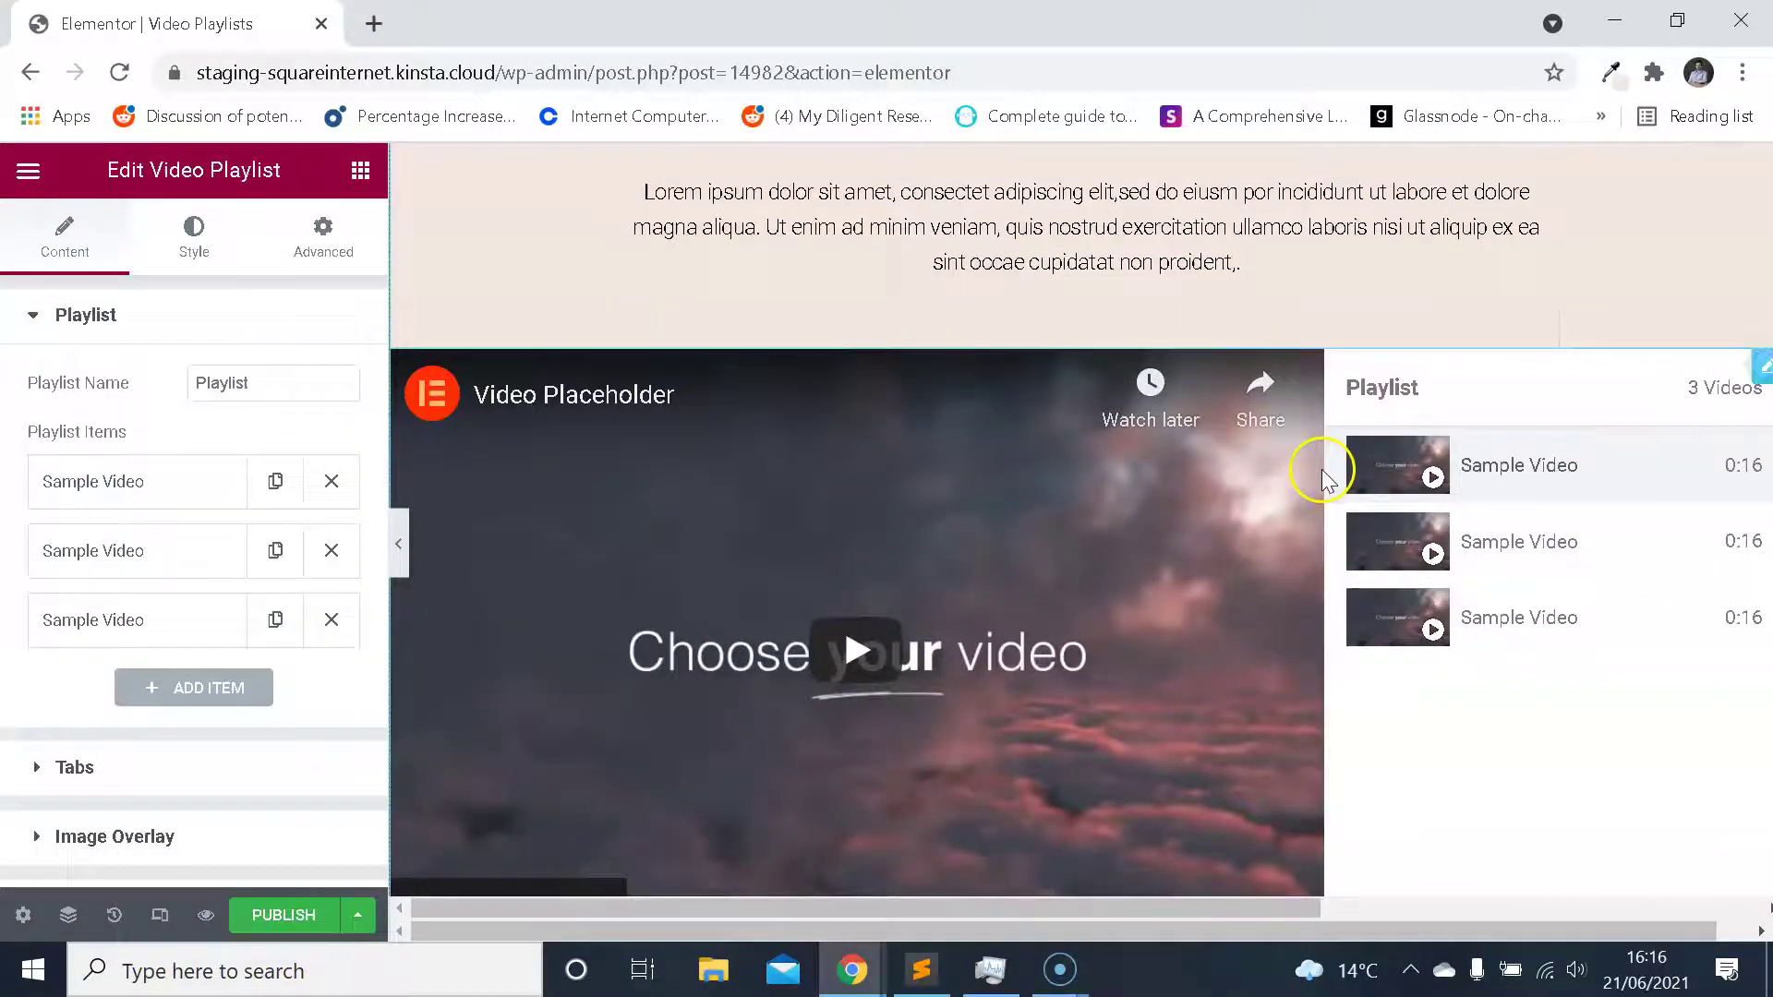
Examine the playlist widget's video player and its list of sample videos.
{"action": "left_click", "coordinate": [951, 552]}
{"action": "scroll", "coordinate": [282, 467], "scroll_direction": "down", "scroll_amount": 2}
{"action": "scroll", "coordinate": [276, 475], "scroll_direction": "up", "scroll_amount": 2}
{"action": "scroll", "coordinate": [857, 540], "scroll_direction": "down", "scroll_amount": 2}
{"action": "scroll", "coordinate": [1401, 400], "scroll_direction": "up", "scroll_amount": 2}
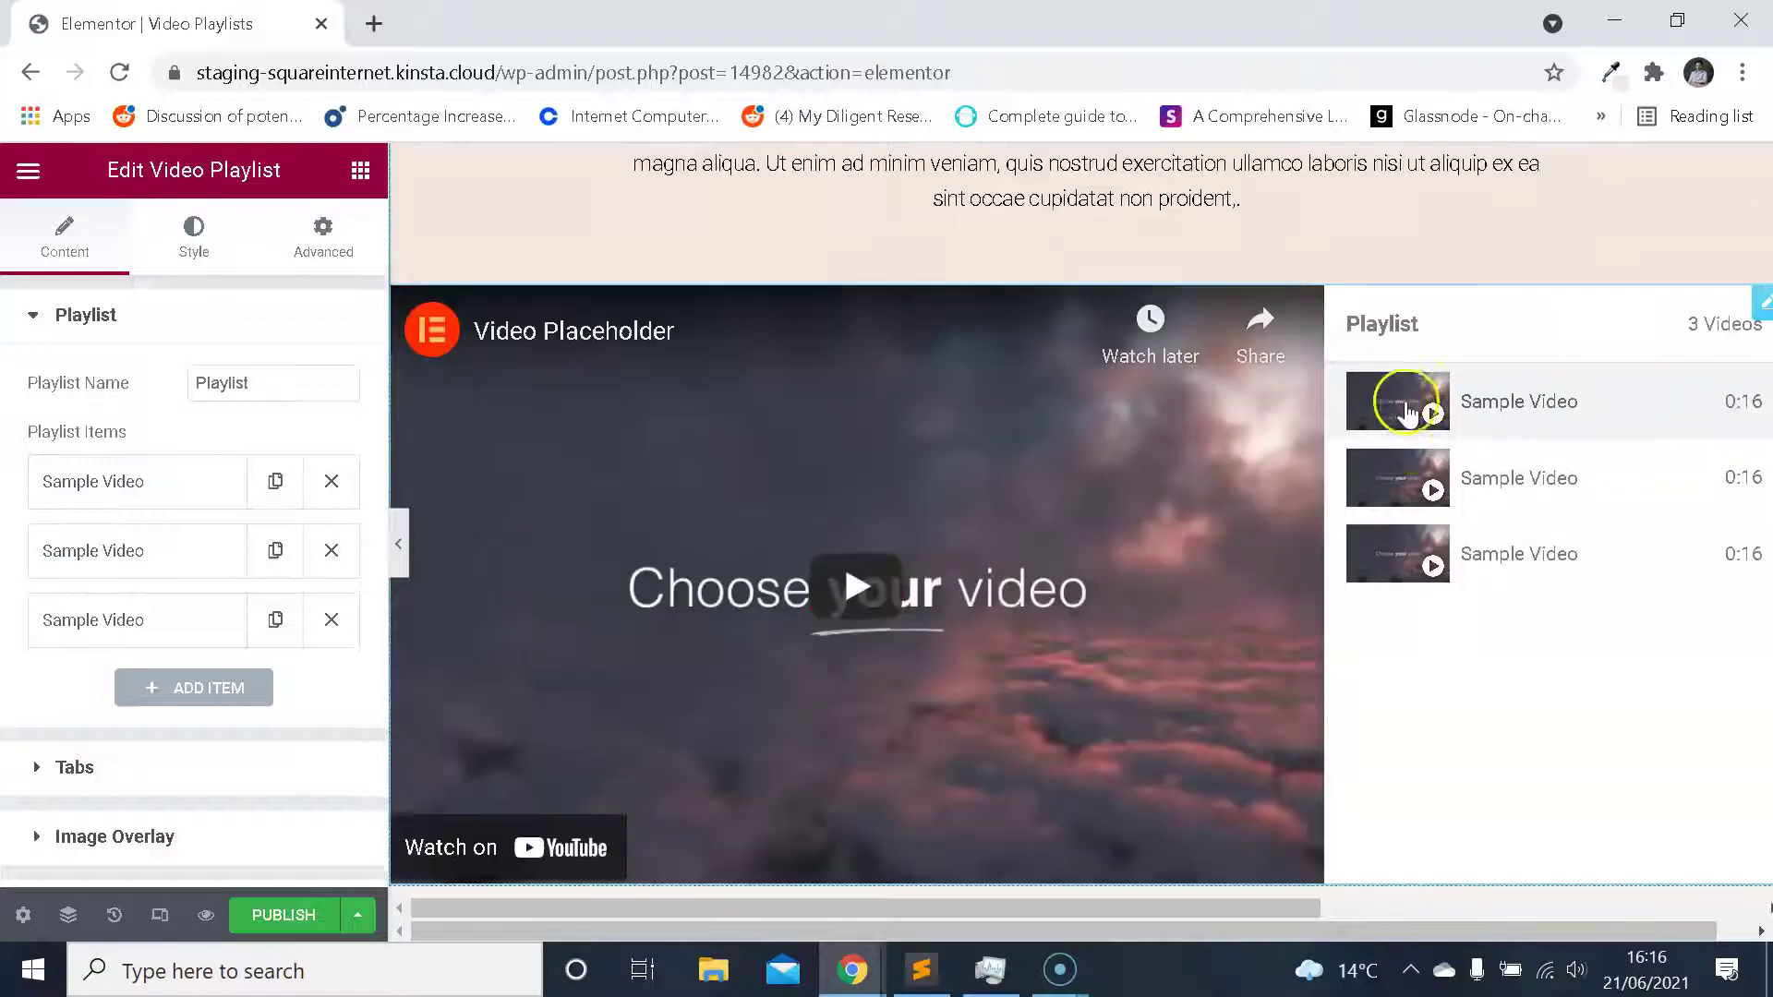
{"action": "scroll", "coordinate": [1444, 463], "scroll_direction": "down", "scroll_amount": 2}
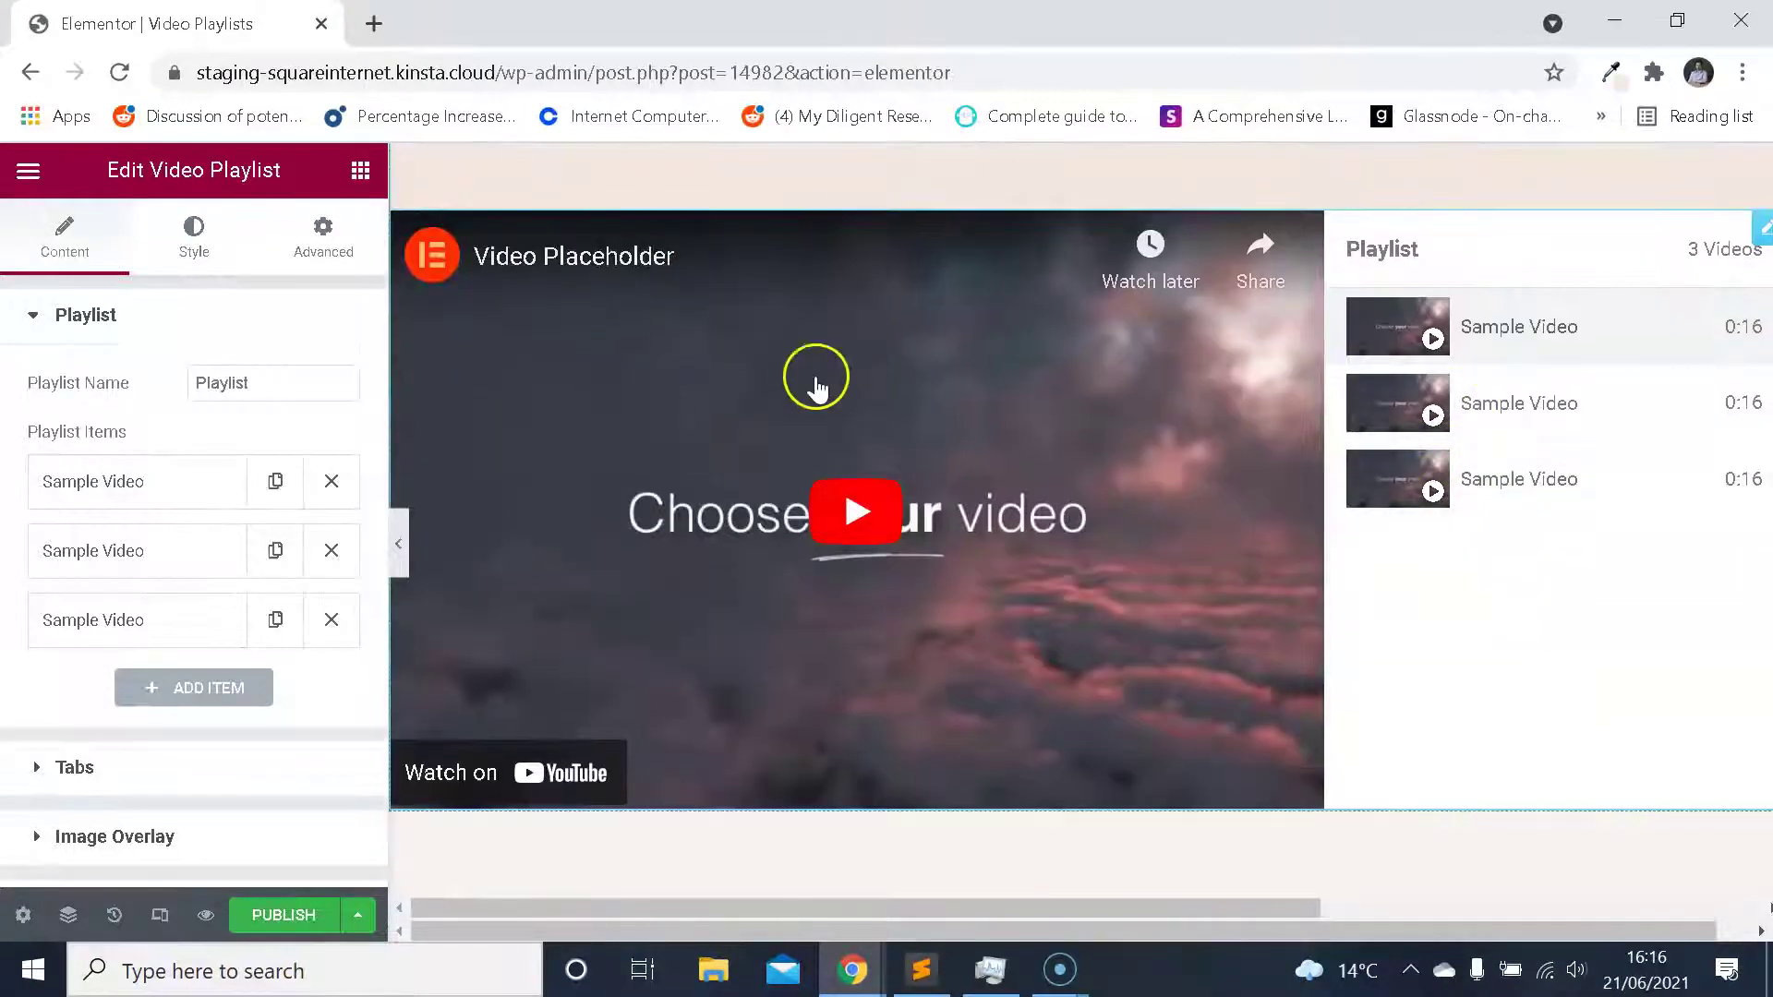
{"action": "scroll", "coordinate": [1478, 480], "scroll_direction": "up", "scroll_amount": 2}
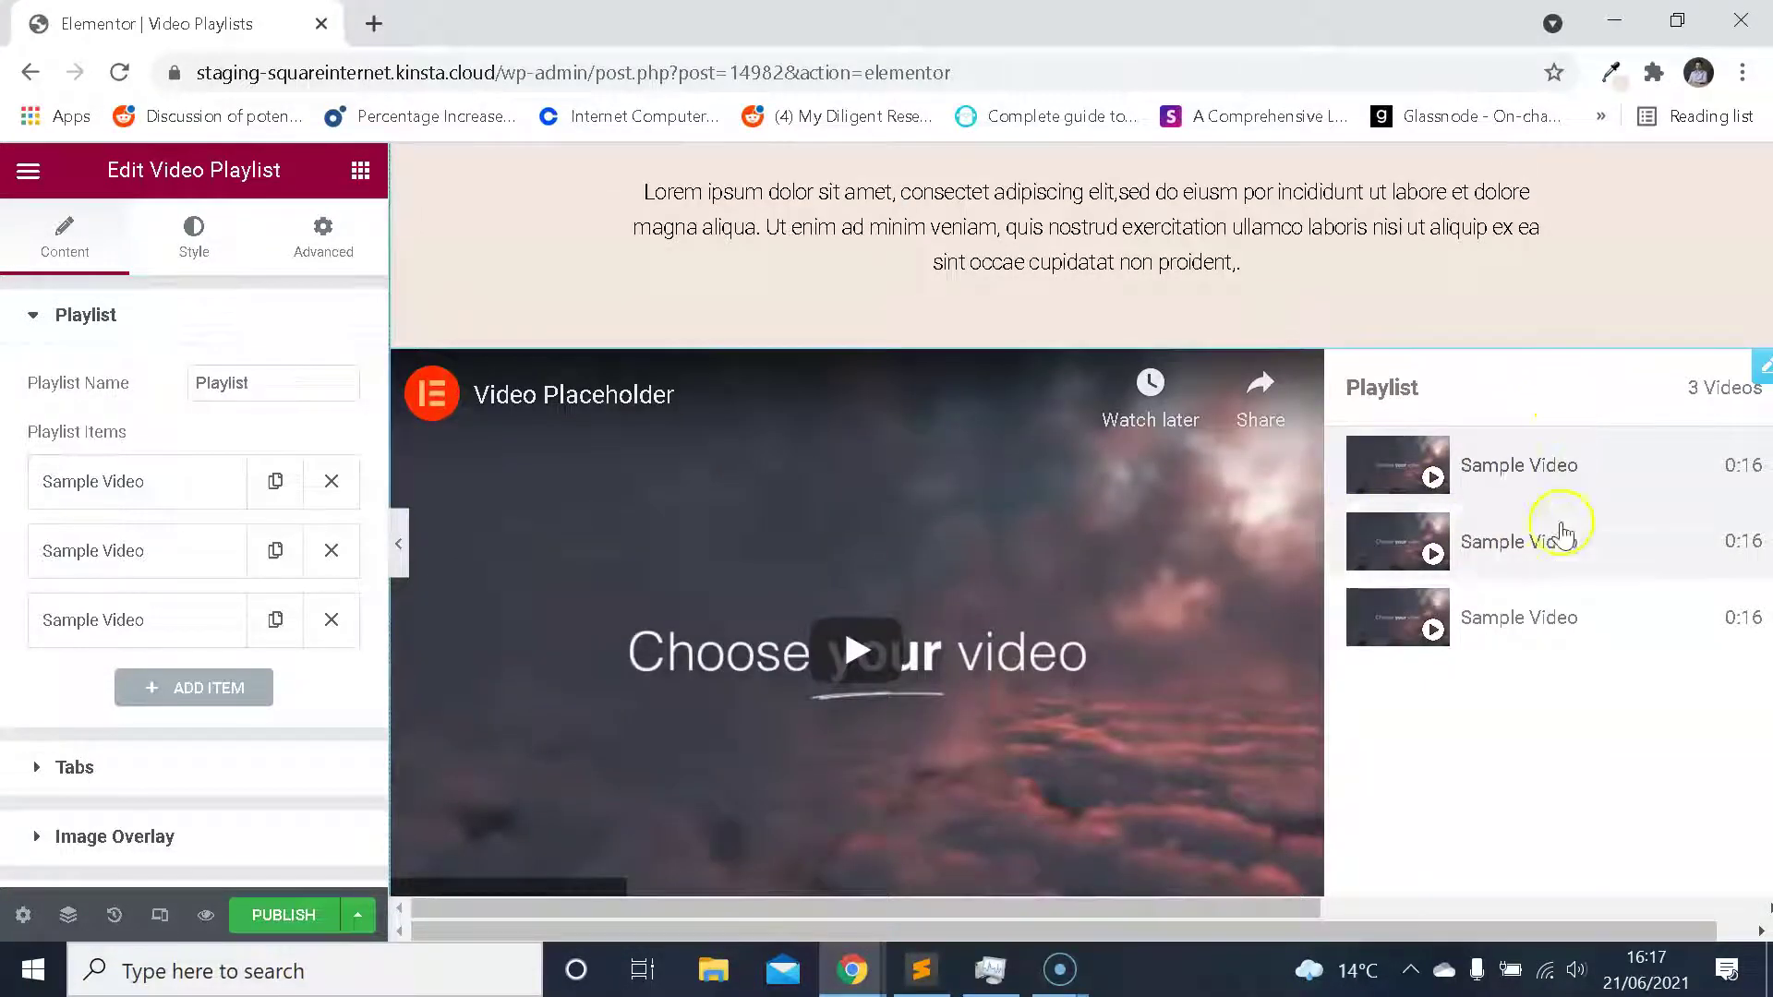
{"action": "scroll", "coordinate": [1524, 480], "scroll_direction": "down", "scroll_amount": 2}
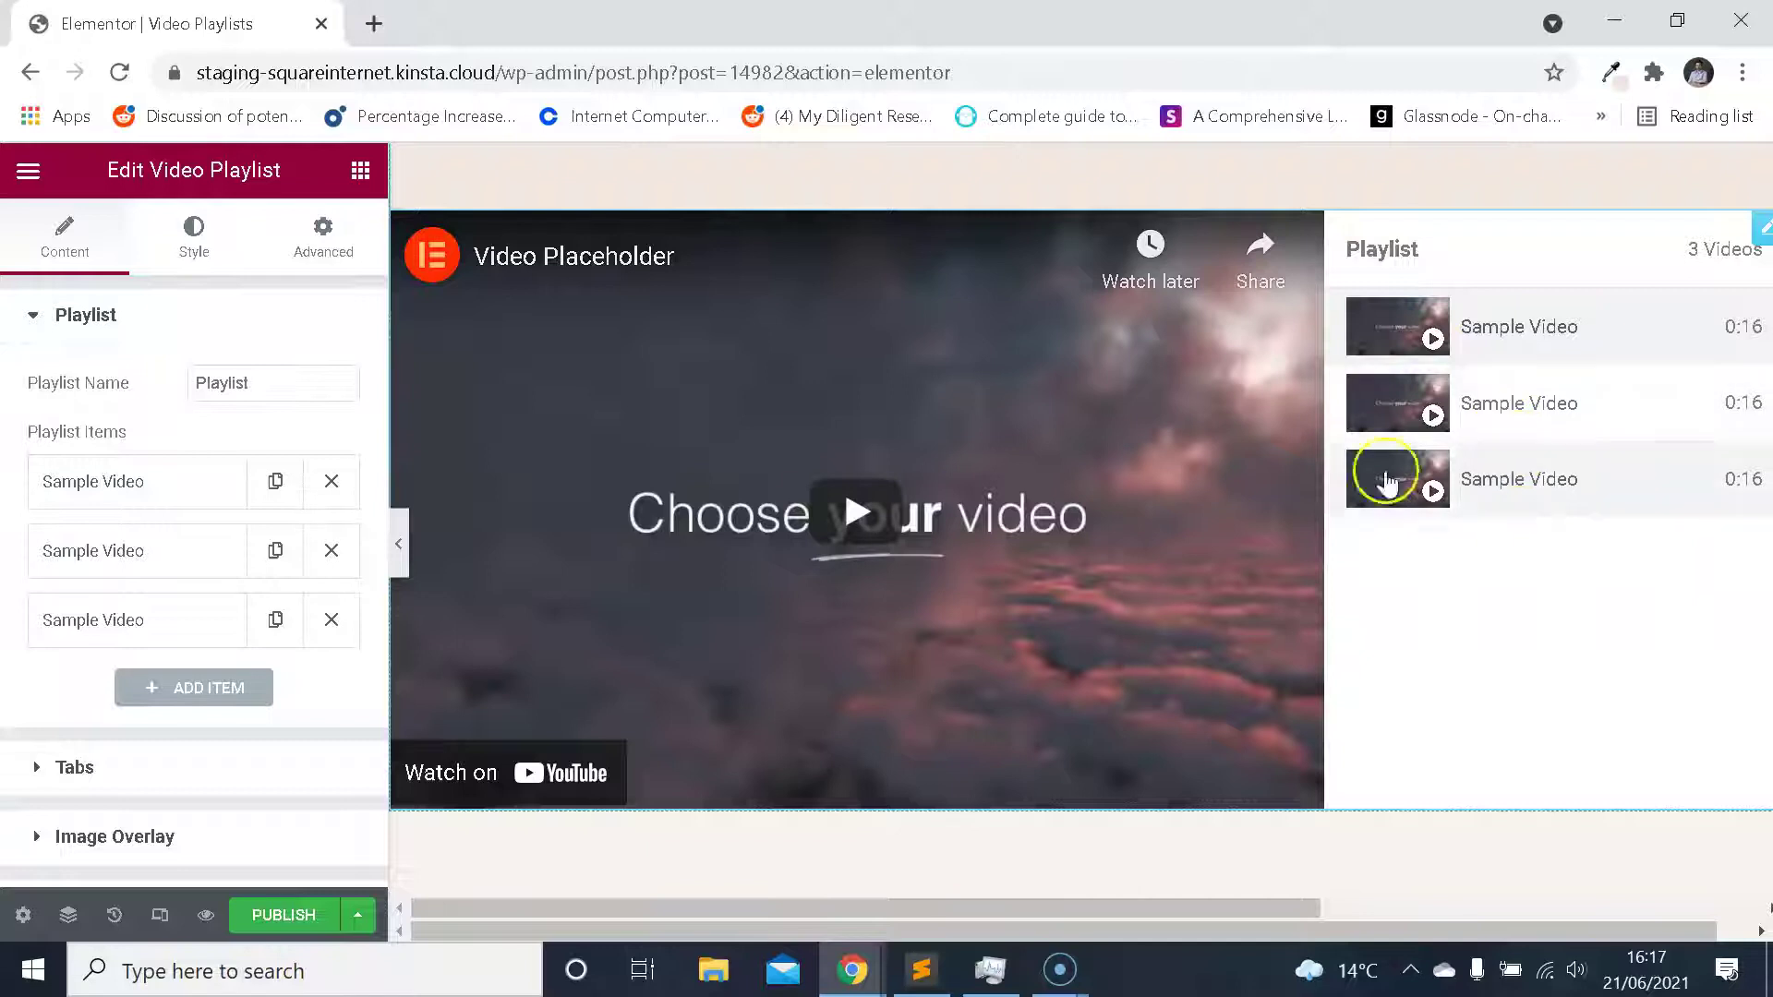
Switch to the YouTube window and copy the address of the BBC Newsnight video The big Brexit debate.
{"action": "mouse_move", "coordinate": [847, 967]}
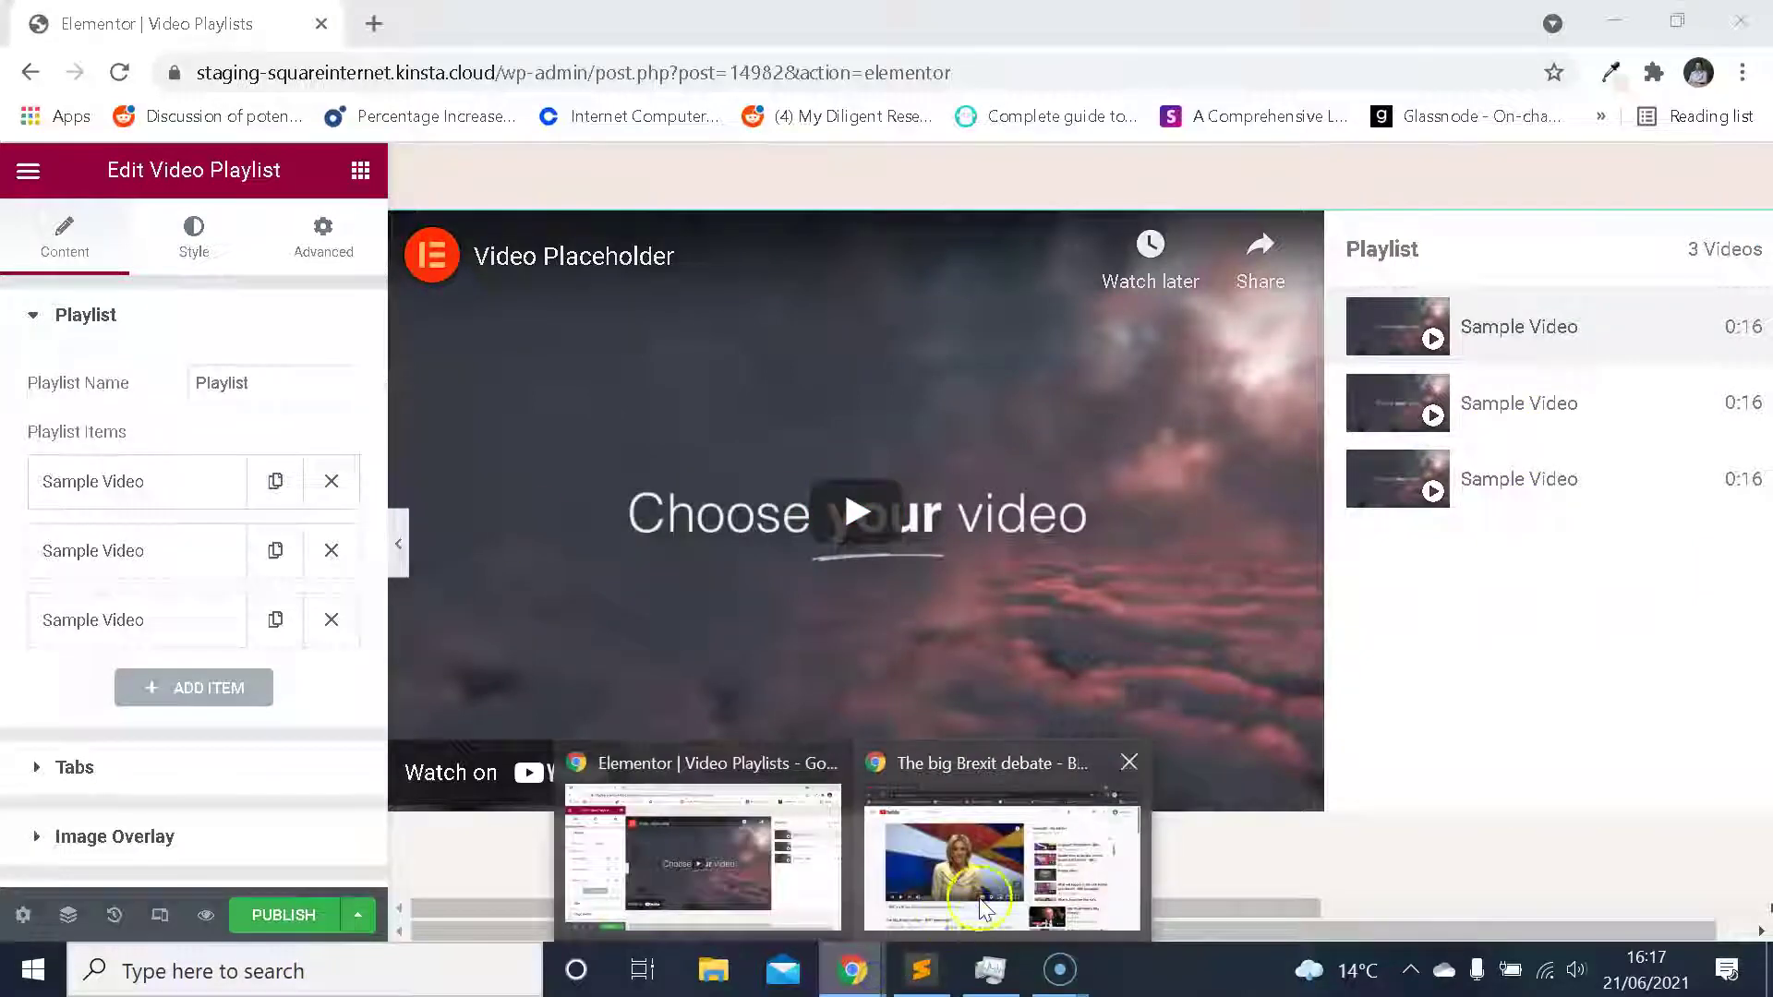
{"action": "left_click", "coordinate": [983, 910]}
{"action": "left_click", "coordinate": [626, 74]}
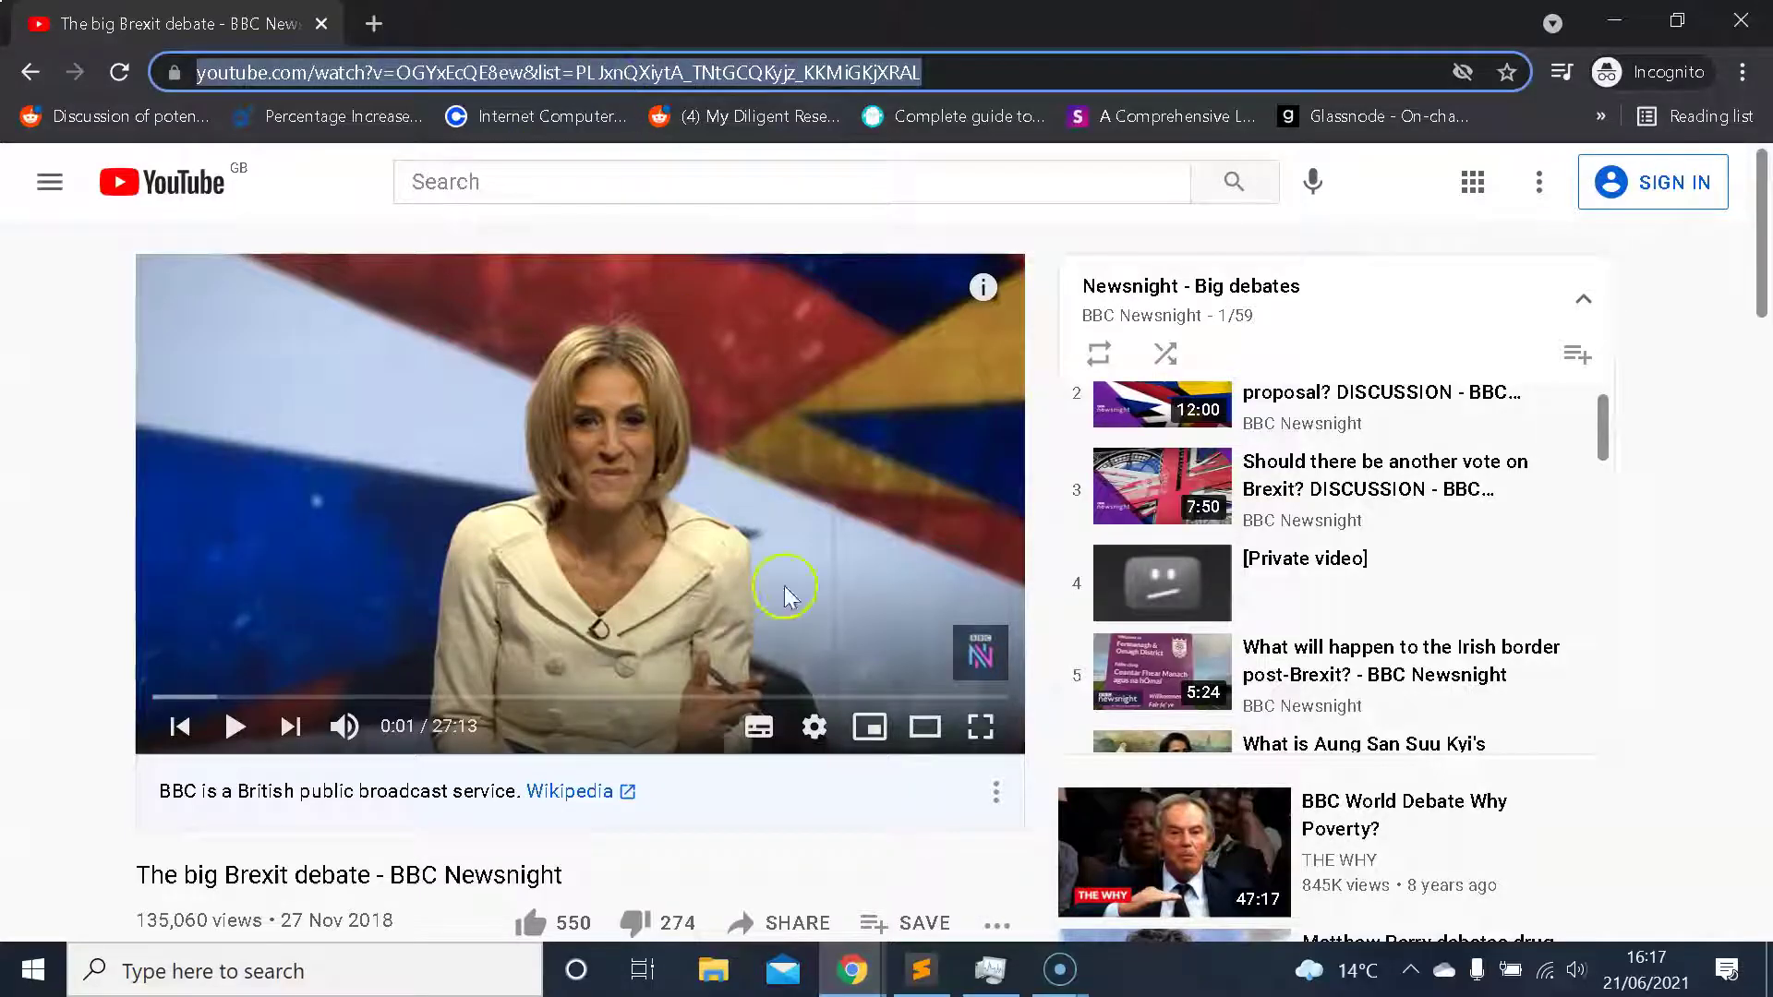
Switch back to the Elementor window and replace the first playlist item's link with the copied video address.
{"action": "mouse_move", "coordinate": [847, 968]}
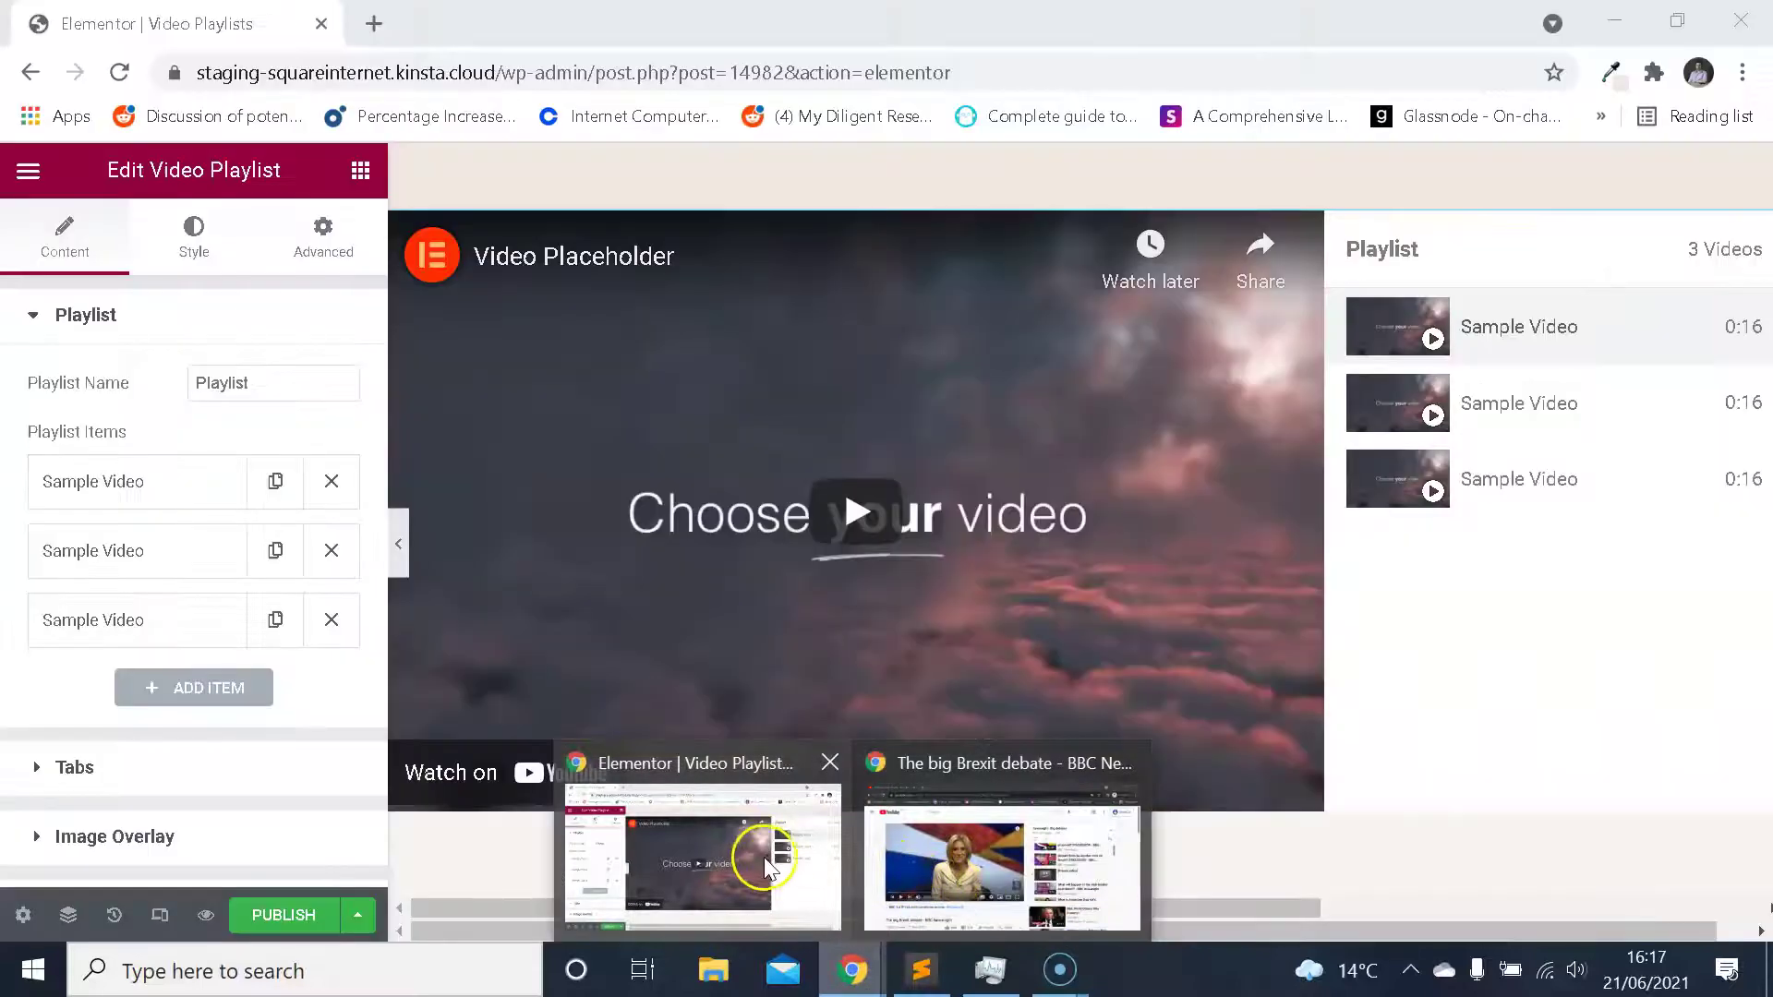
{"action": "left_click", "coordinate": [761, 857]}
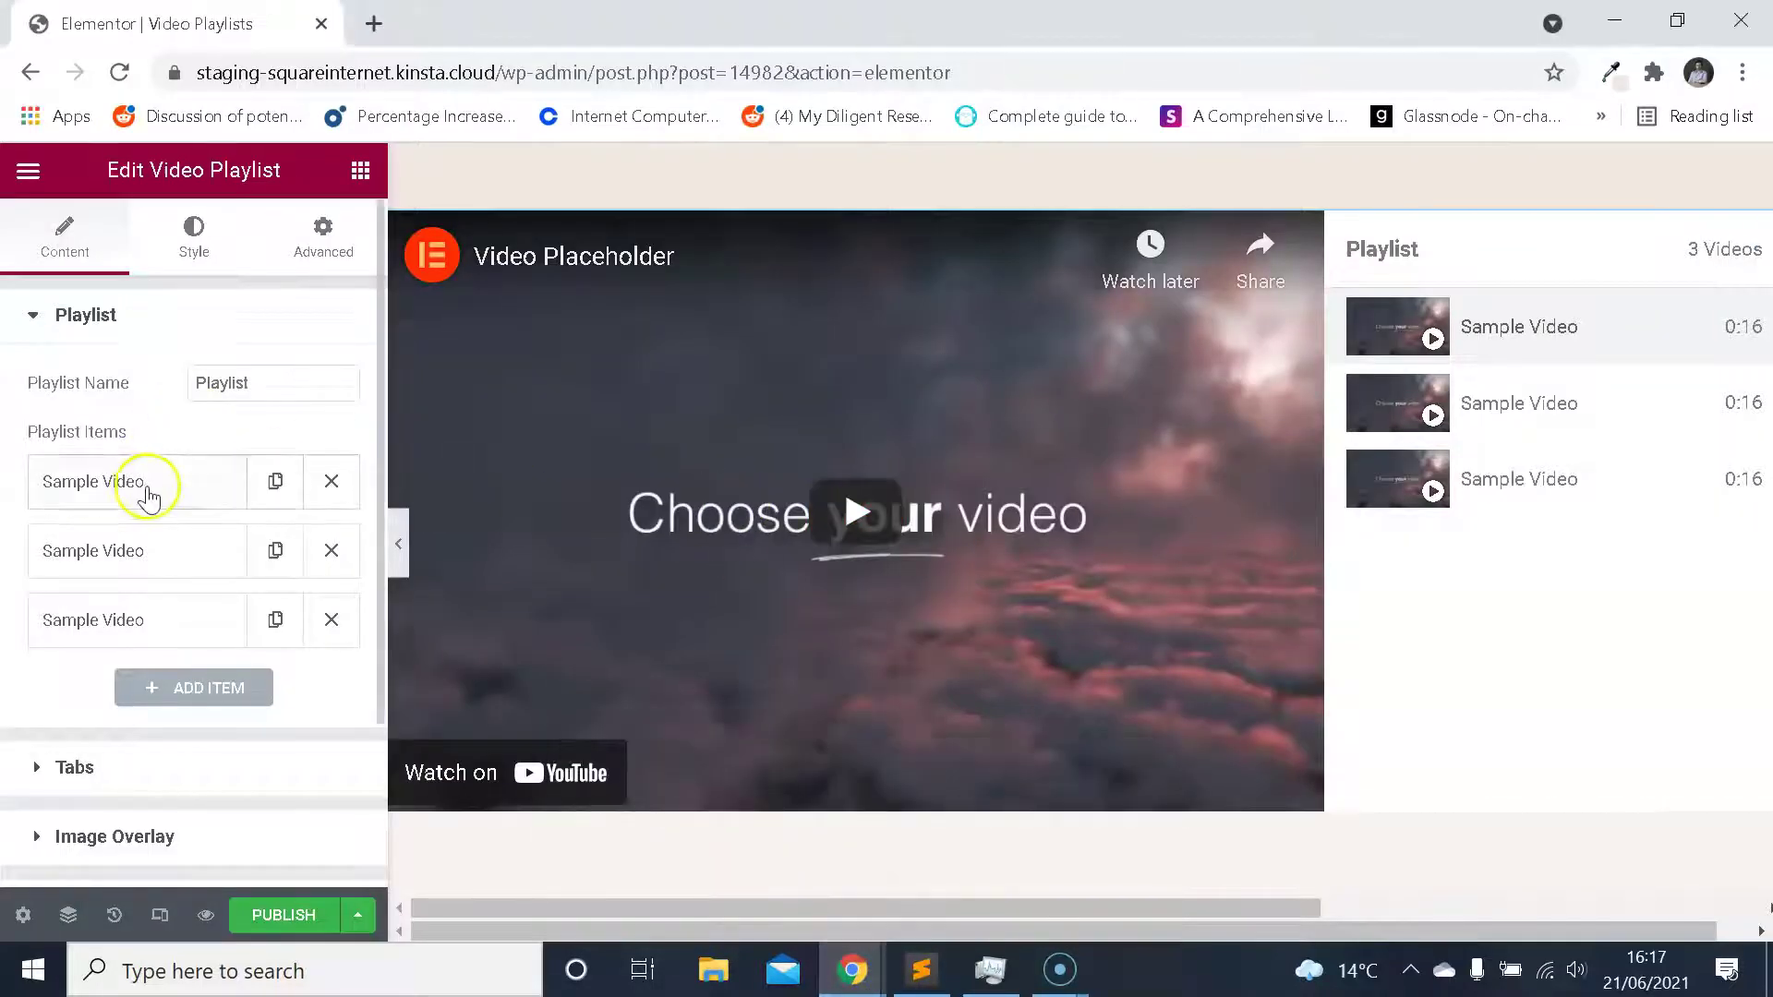
{"action": "left_click", "coordinate": [155, 495]}
{"action": "triple_click", "coordinate": [230, 631]}
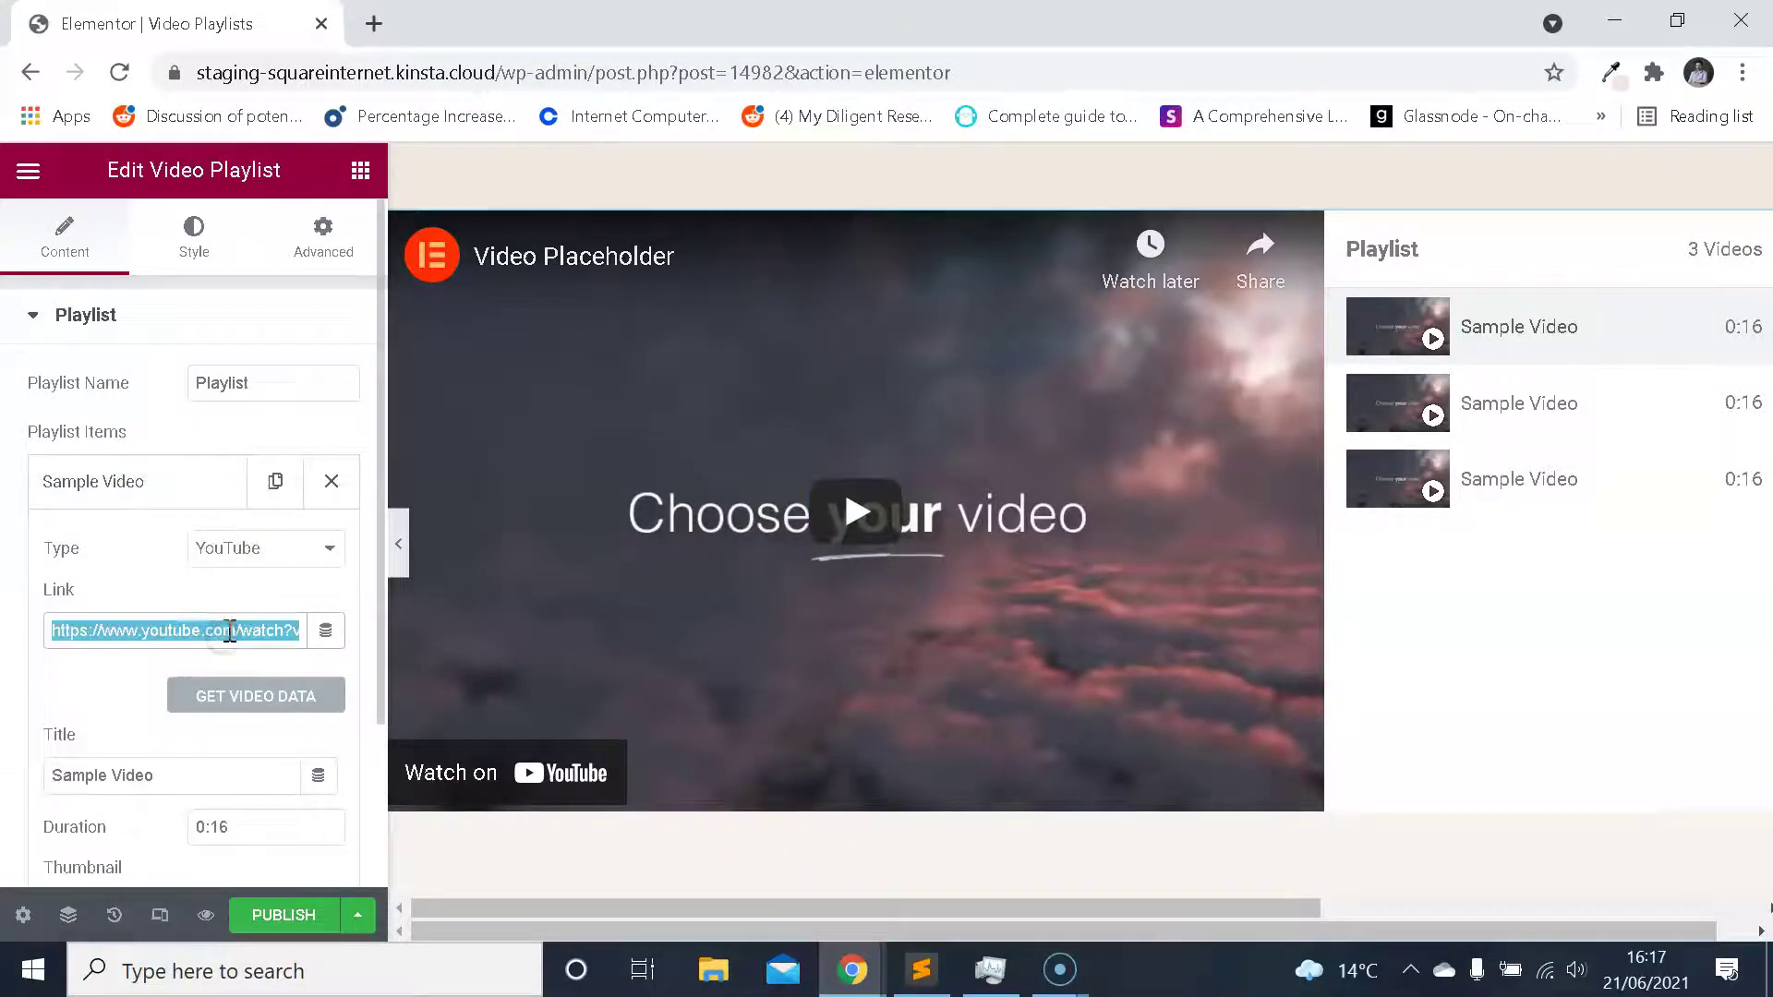
{"action": "key", "text": "ctrl+v"}
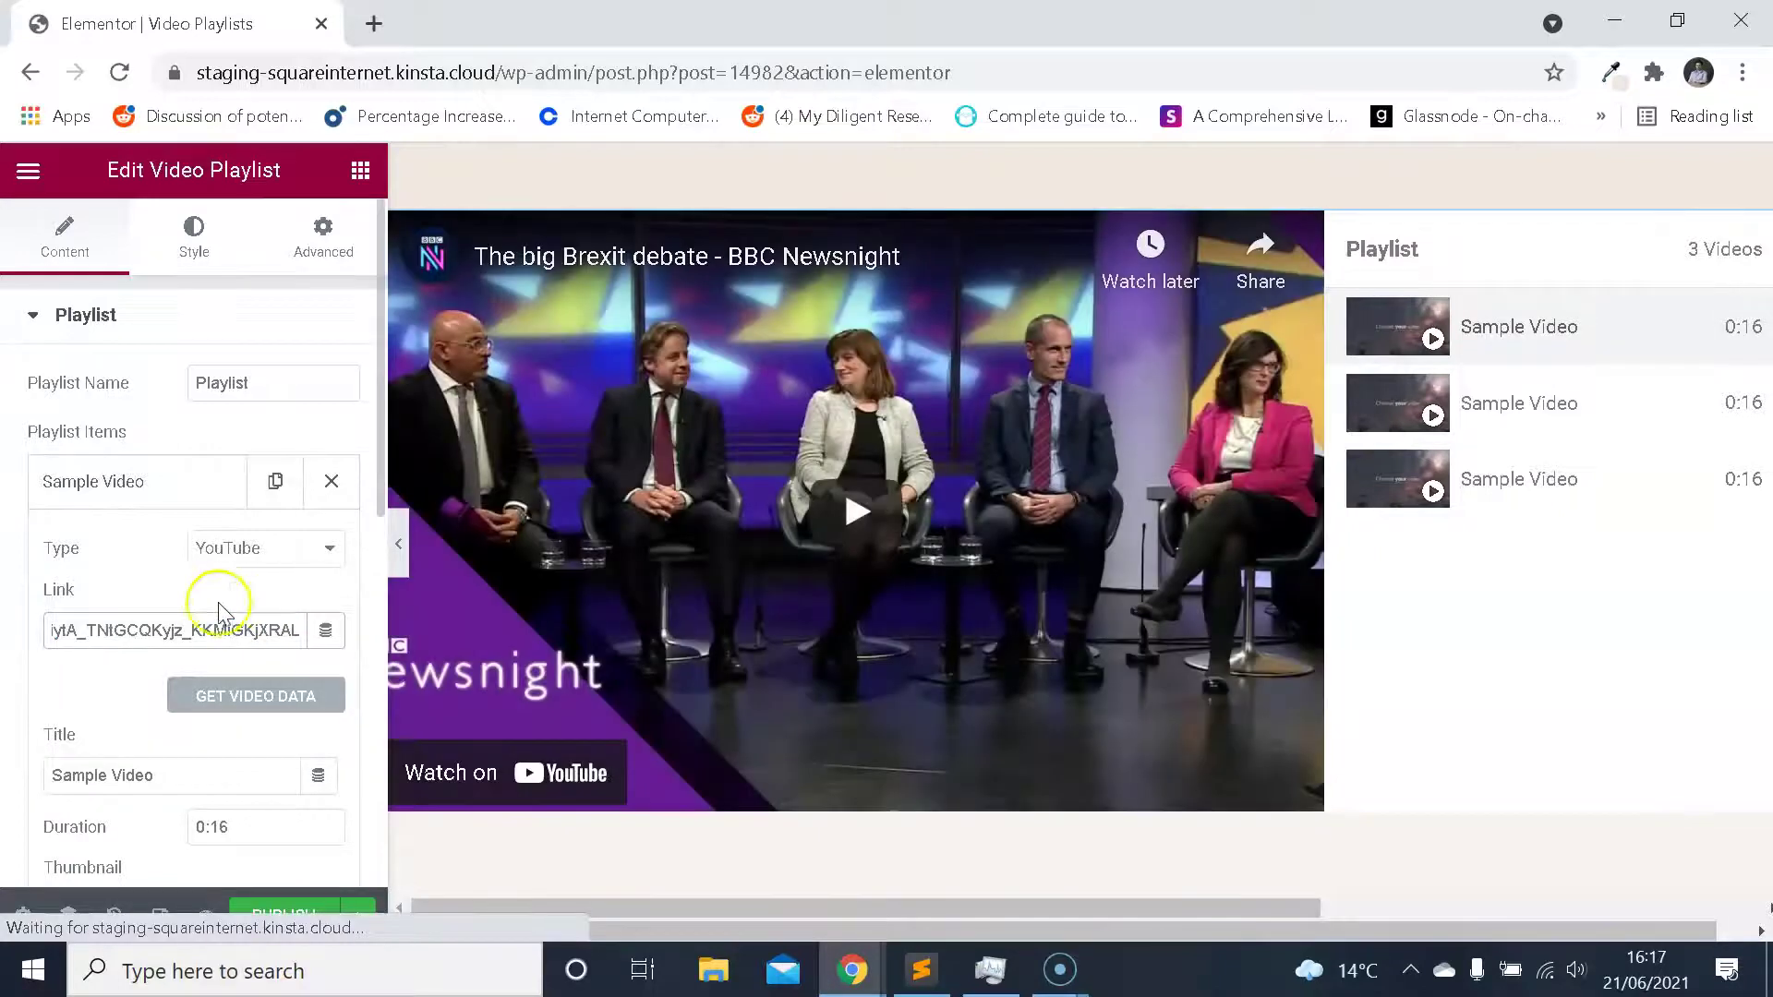
Fetch the title, duration and thumbnail for the first playlist item from its YouTube link.
{"action": "scroll", "coordinate": [923, 529], "scroll_direction": "up", "scroll_amount": 2}
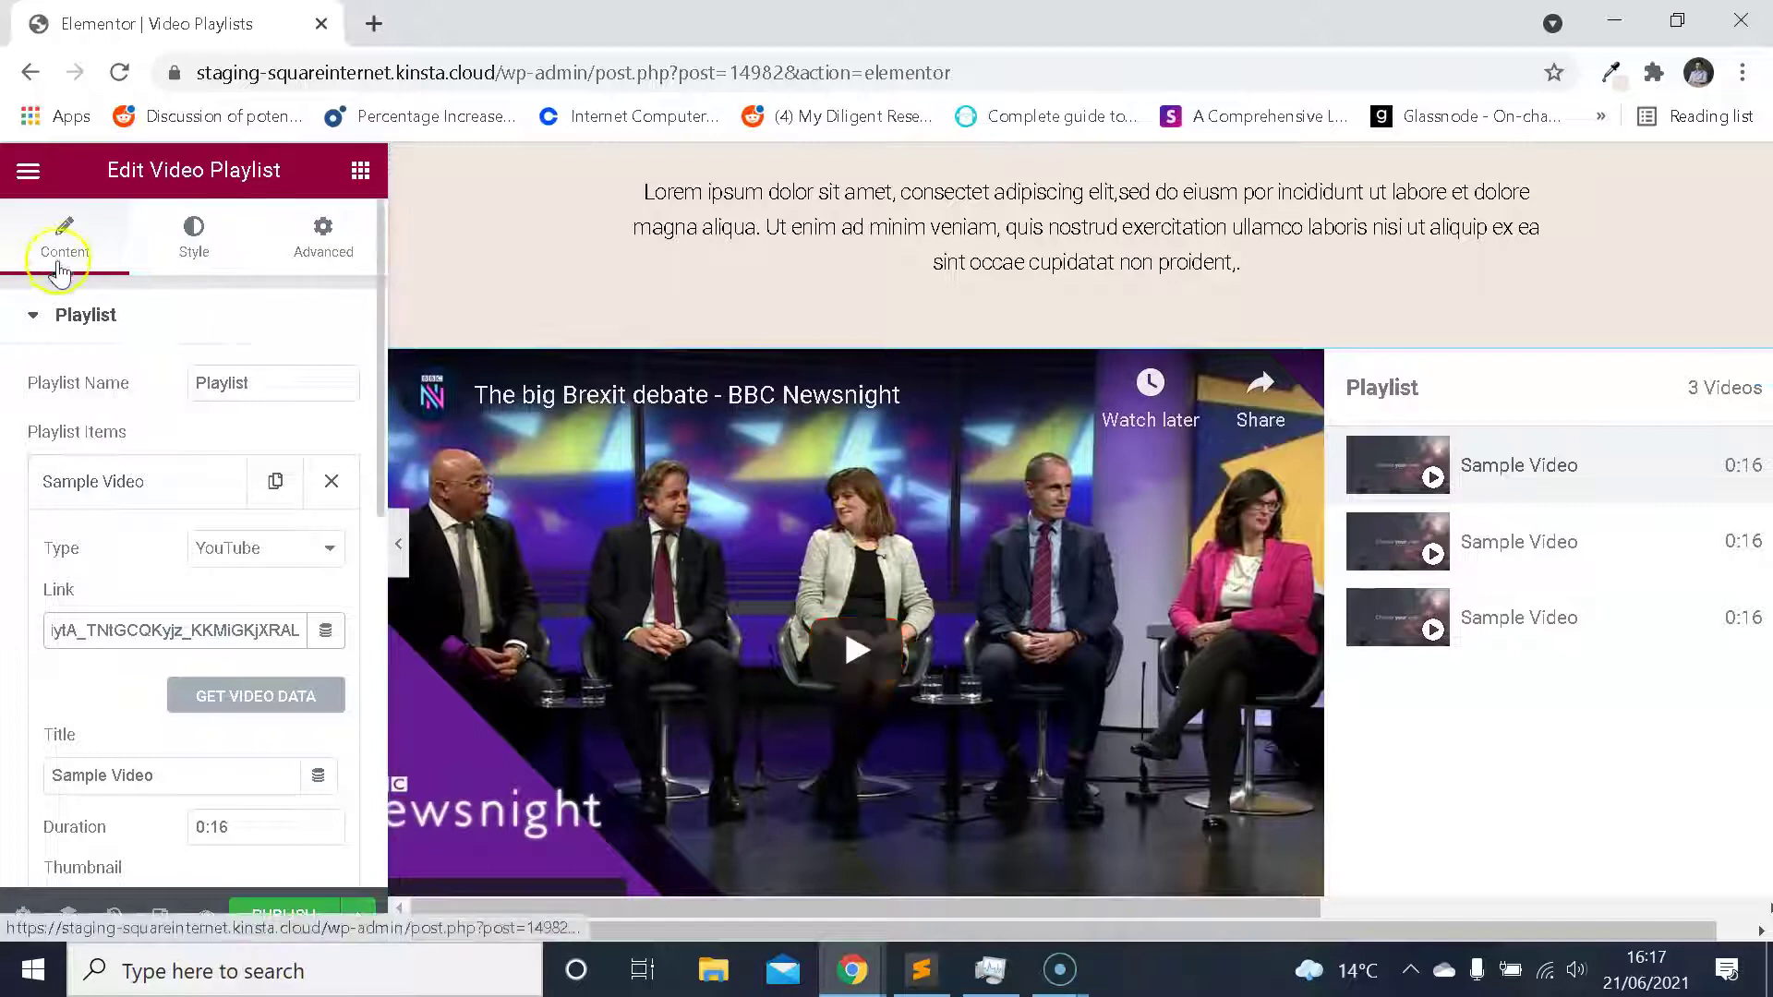
{"action": "scroll", "coordinate": [96, 475], "scroll_direction": "down", "scroll_amount": 5}
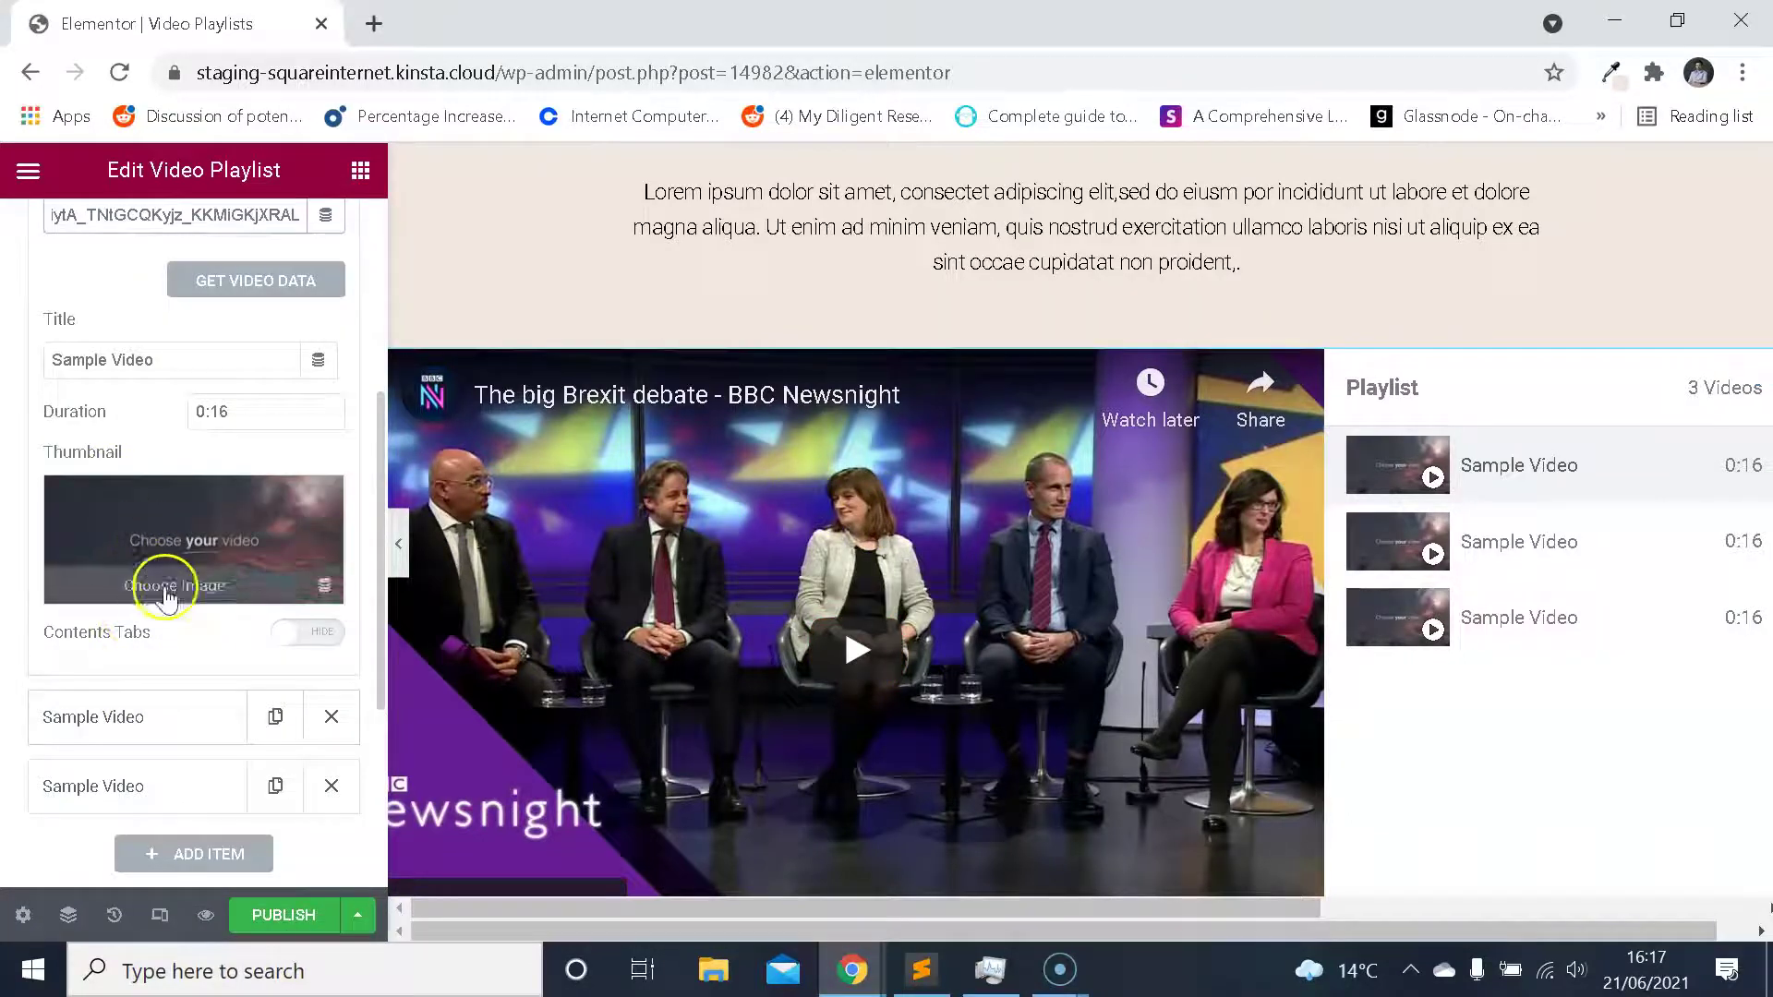
{"action": "scroll", "coordinate": [161, 582], "scroll_direction": "up", "scroll_amount": 2}
{"action": "left_click_drag", "start_coordinate": [56, 422], "coordinate": [344, 424]}
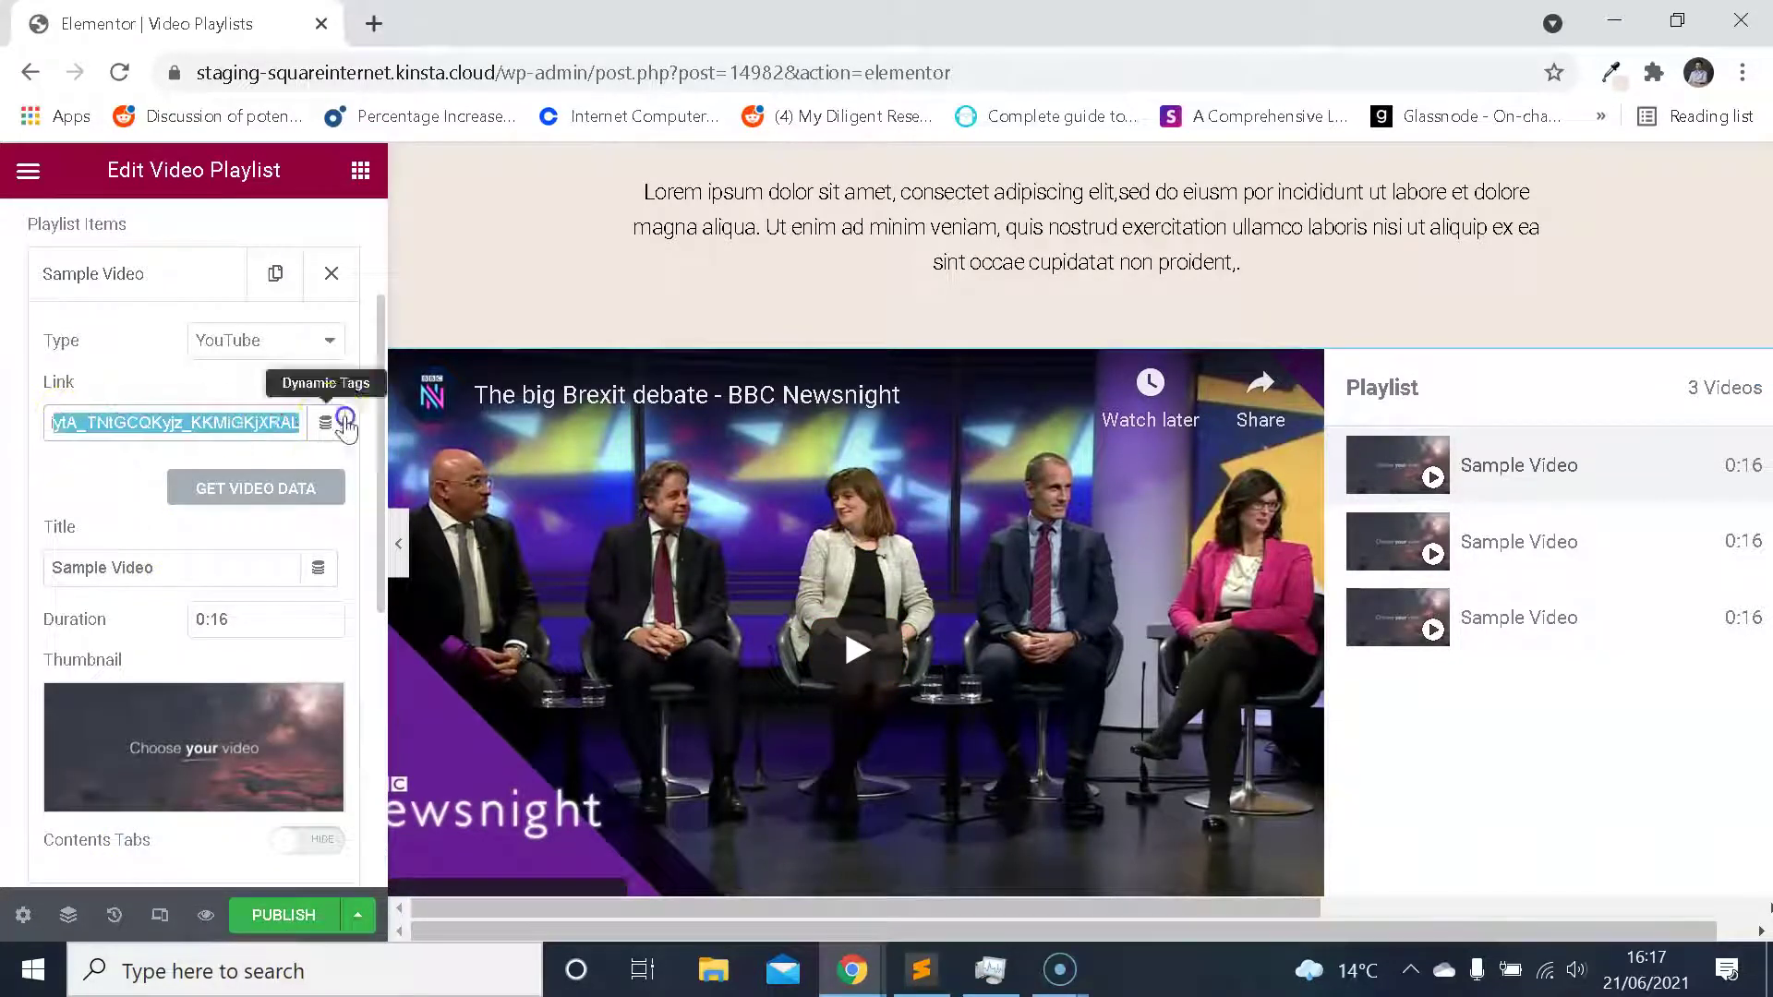
{"action": "left_click", "coordinate": [245, 431]}
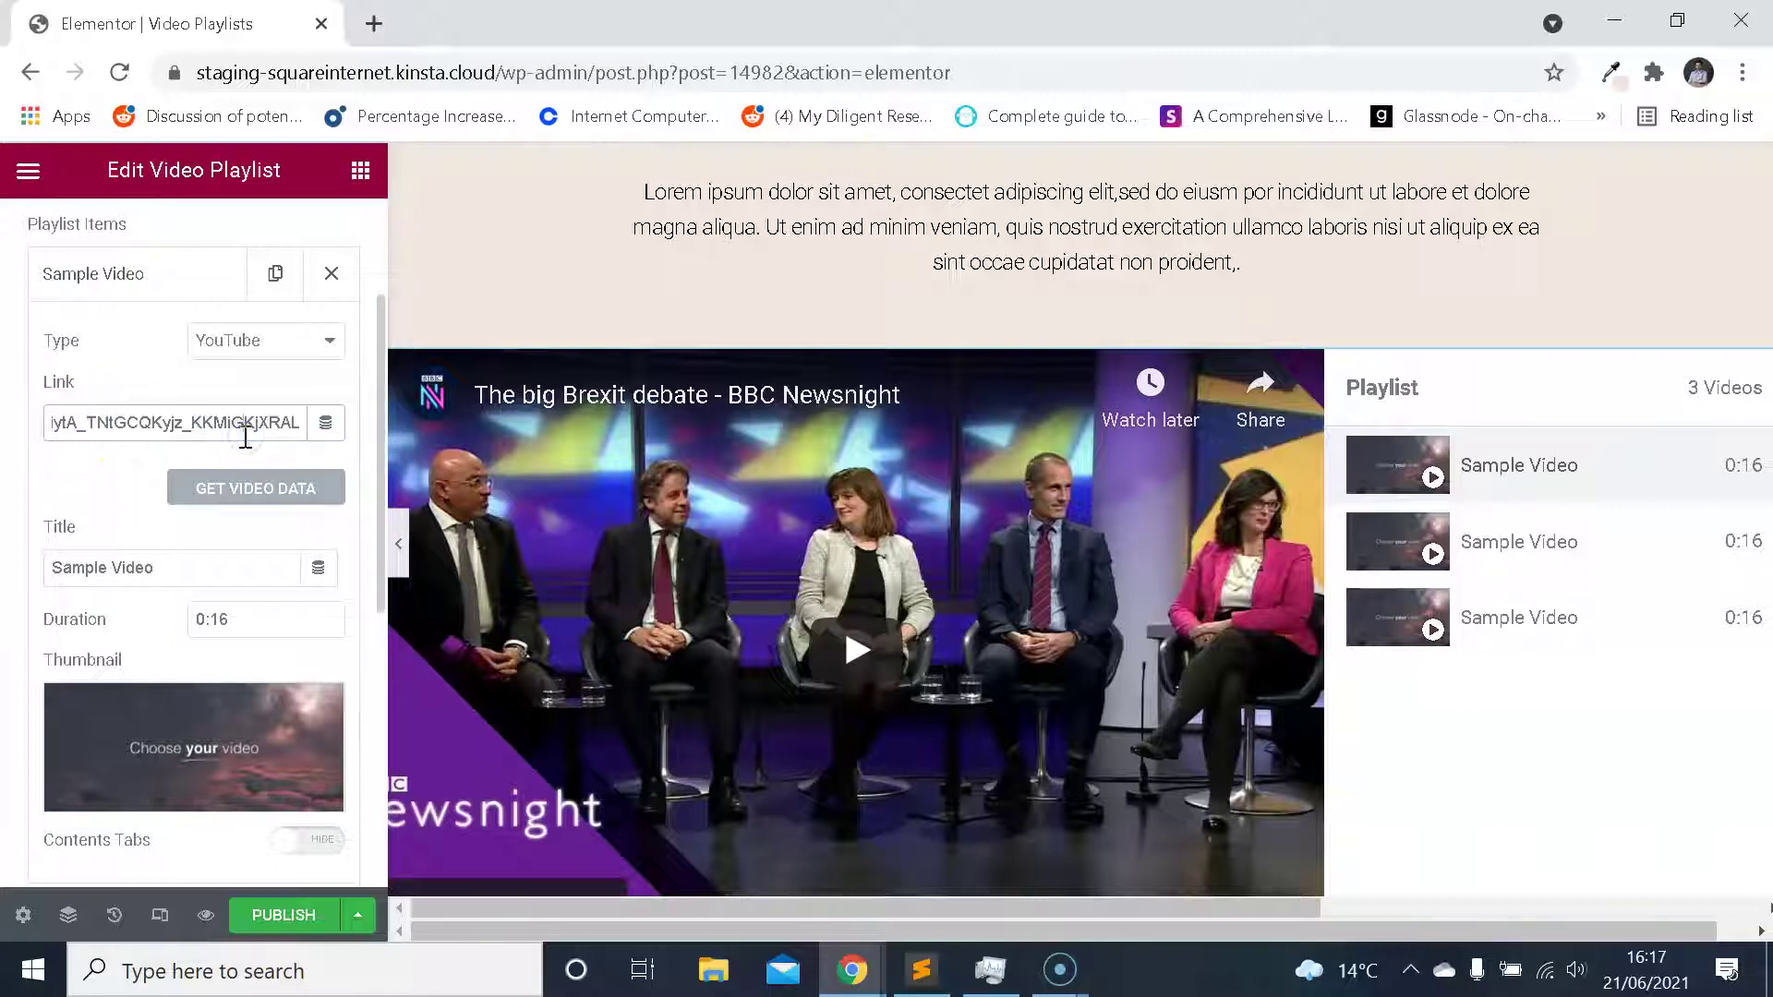
{"action": "left_click", "coordinate": [297, 489]}
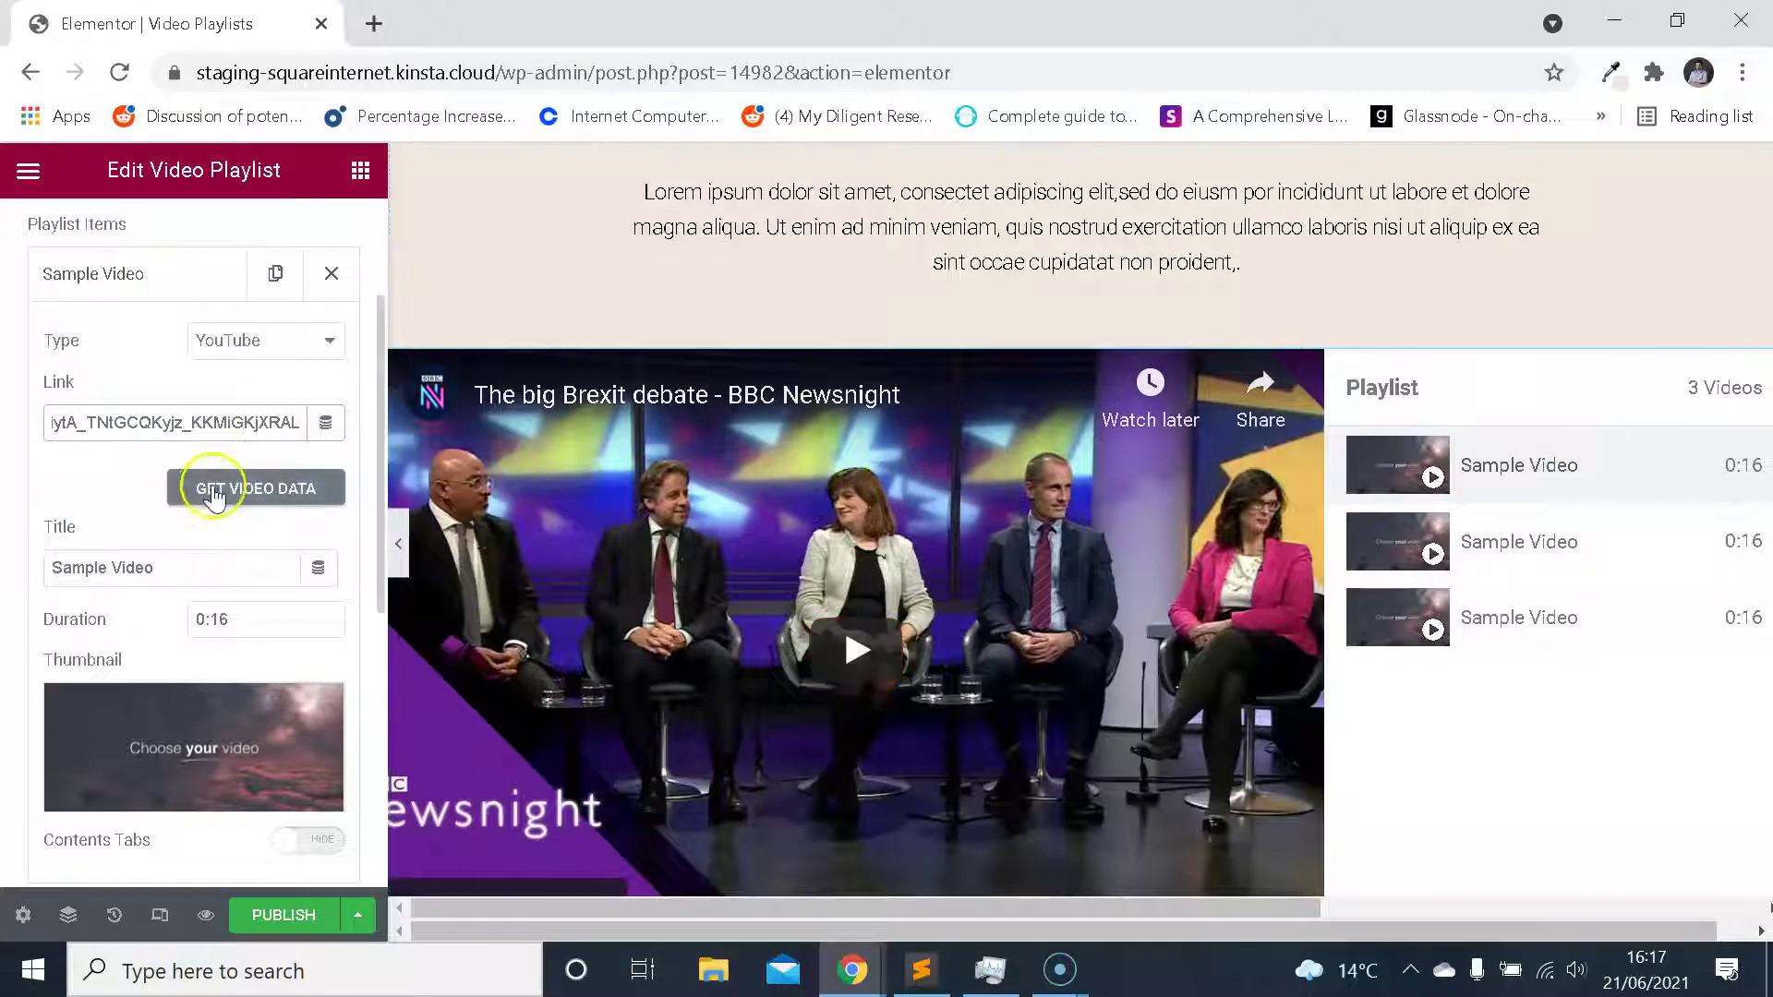
{"action": "left_click", "coordinate": [251, 489]}
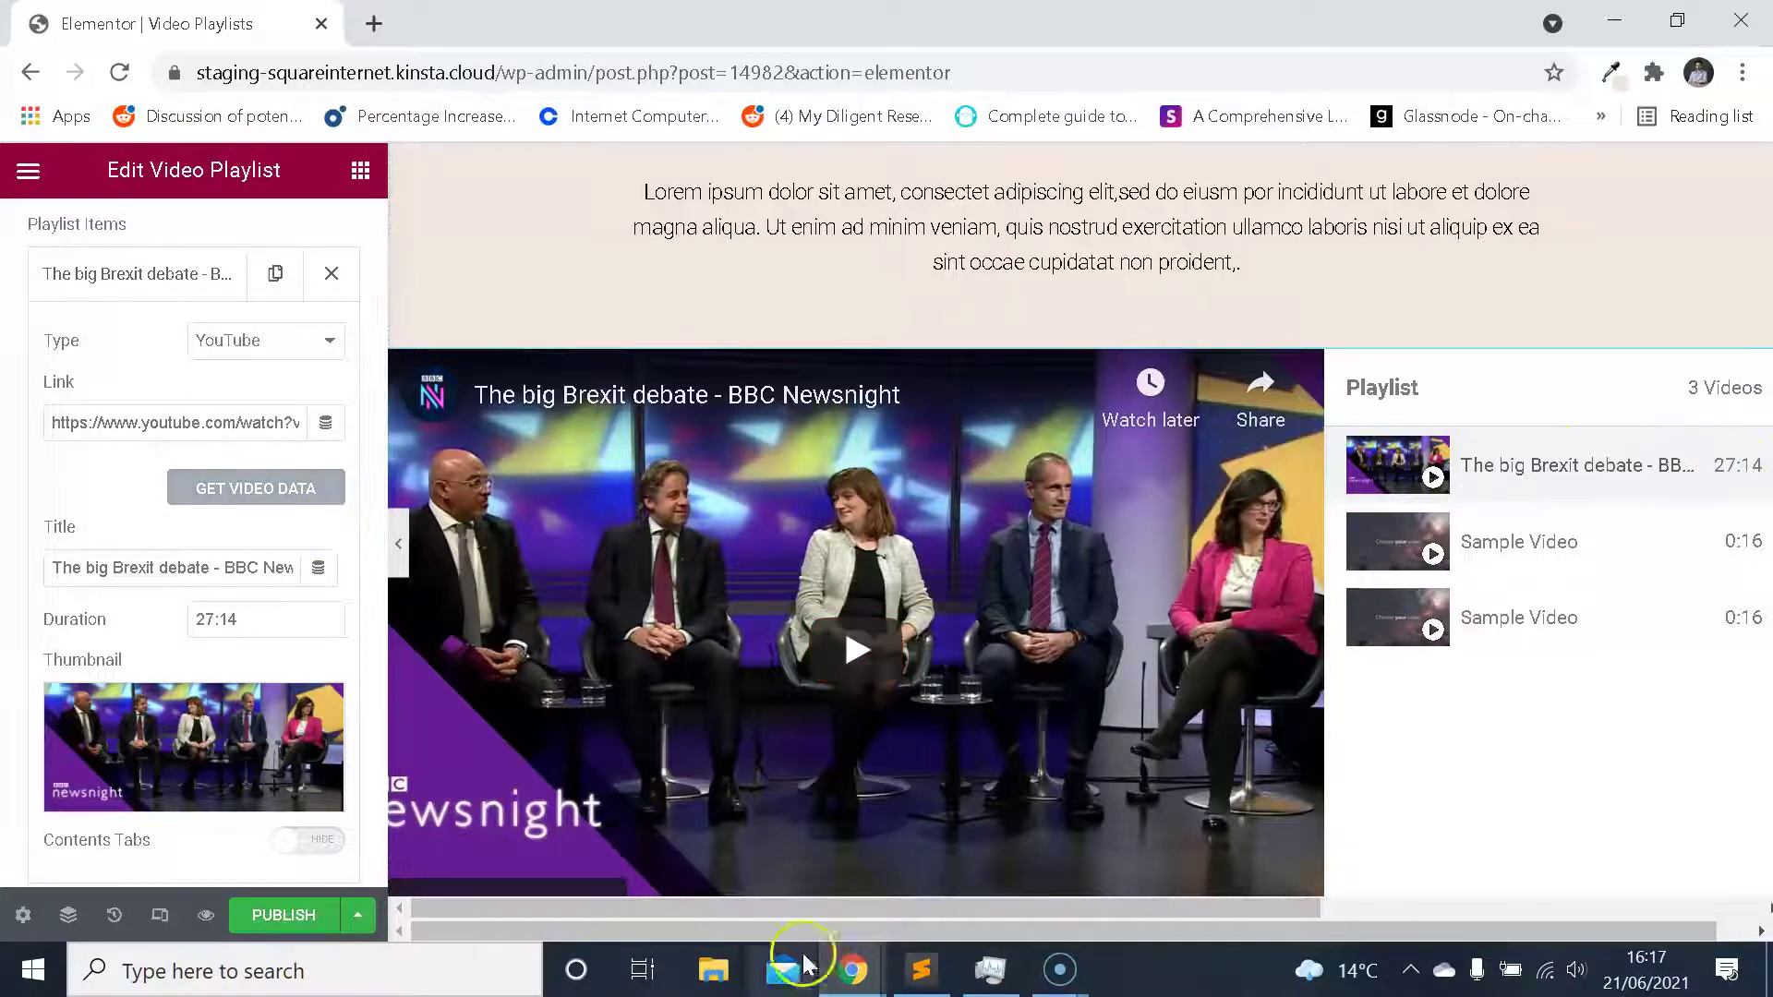
Switch to the YouTube window, open Will May's cabinet back her Brexit proposal? and copy its address.
{"action": "mouse_move", "coordinate": [851, 968]}
{"action": "left_click", "coordinate": [909, 864]}
{"action": "scroll", "coordinate": [1200, 471], "scroll_direction": "up", "scroll_amount": 2}
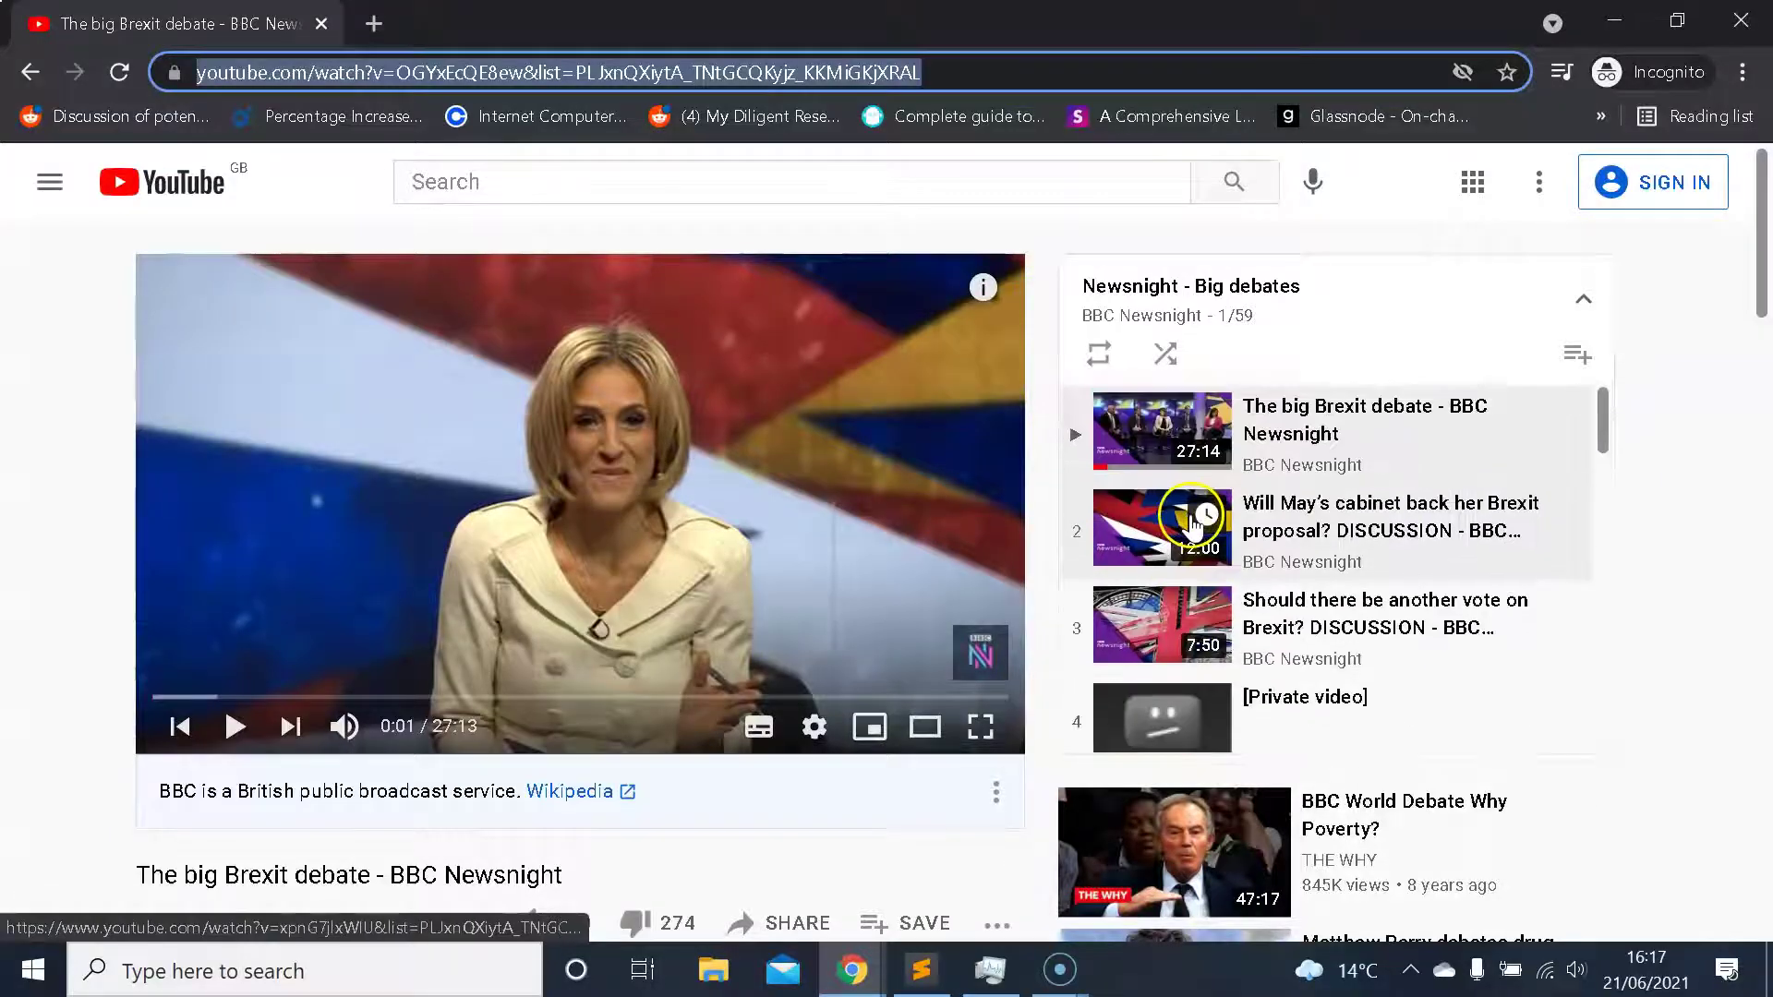
{"action": "left_click", "coordinate": [1165, 534]}
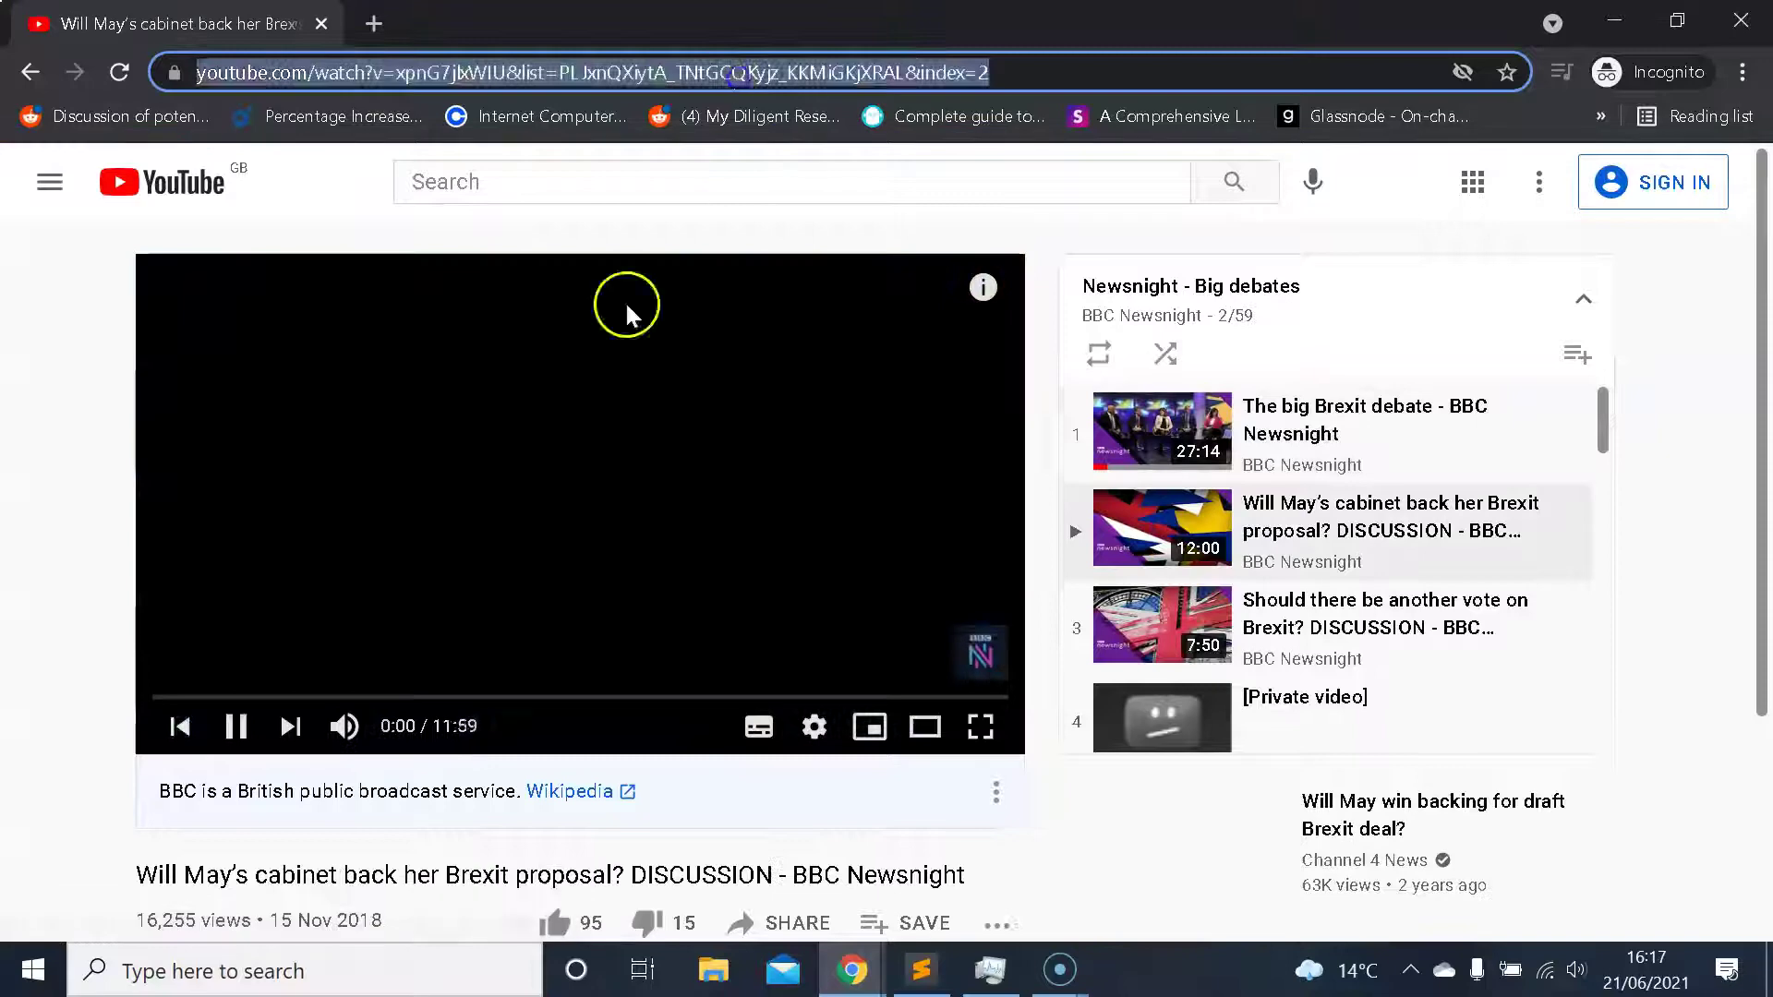
Return to Elementor, replace the second playlist item's link with the copied address and fetch its video data.
{"action": "mouse_move", "coordinate": [845, 972]}
{"action": "left_click", "coordinate": [701, 878]}
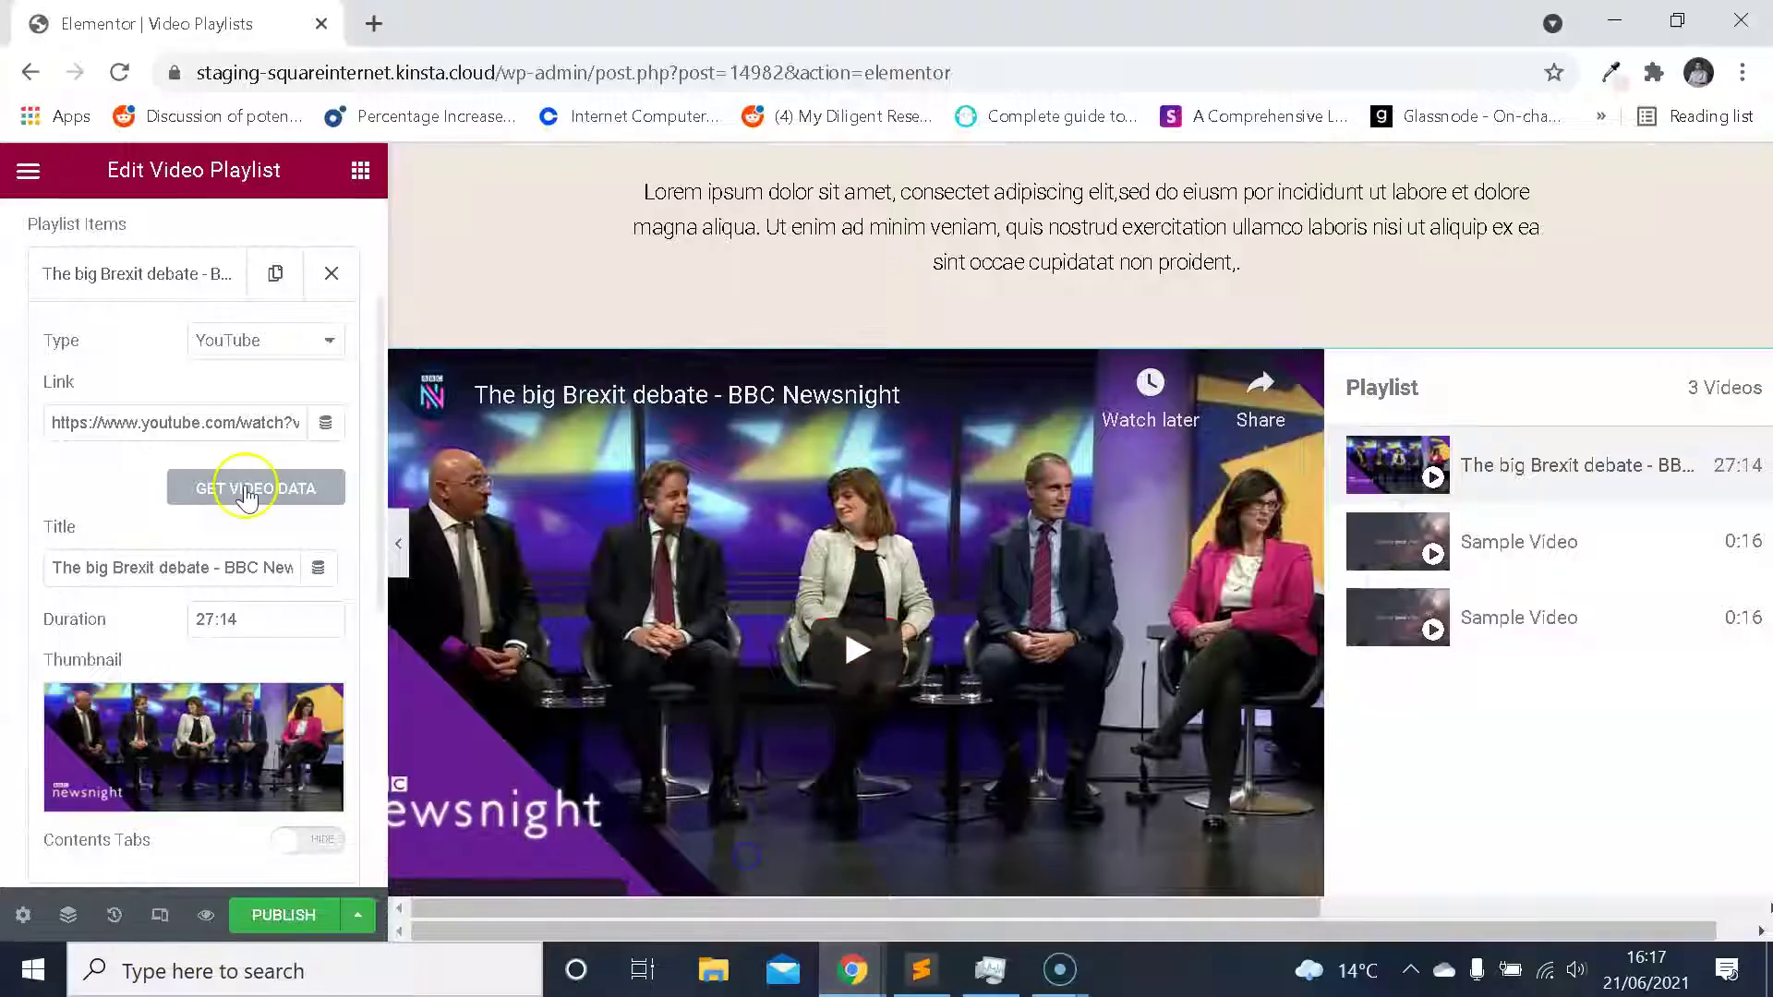
{"action": "left_click", "coordinate": [179, 275]}
{"action": "left_click", "coordinate": [146, 343]}
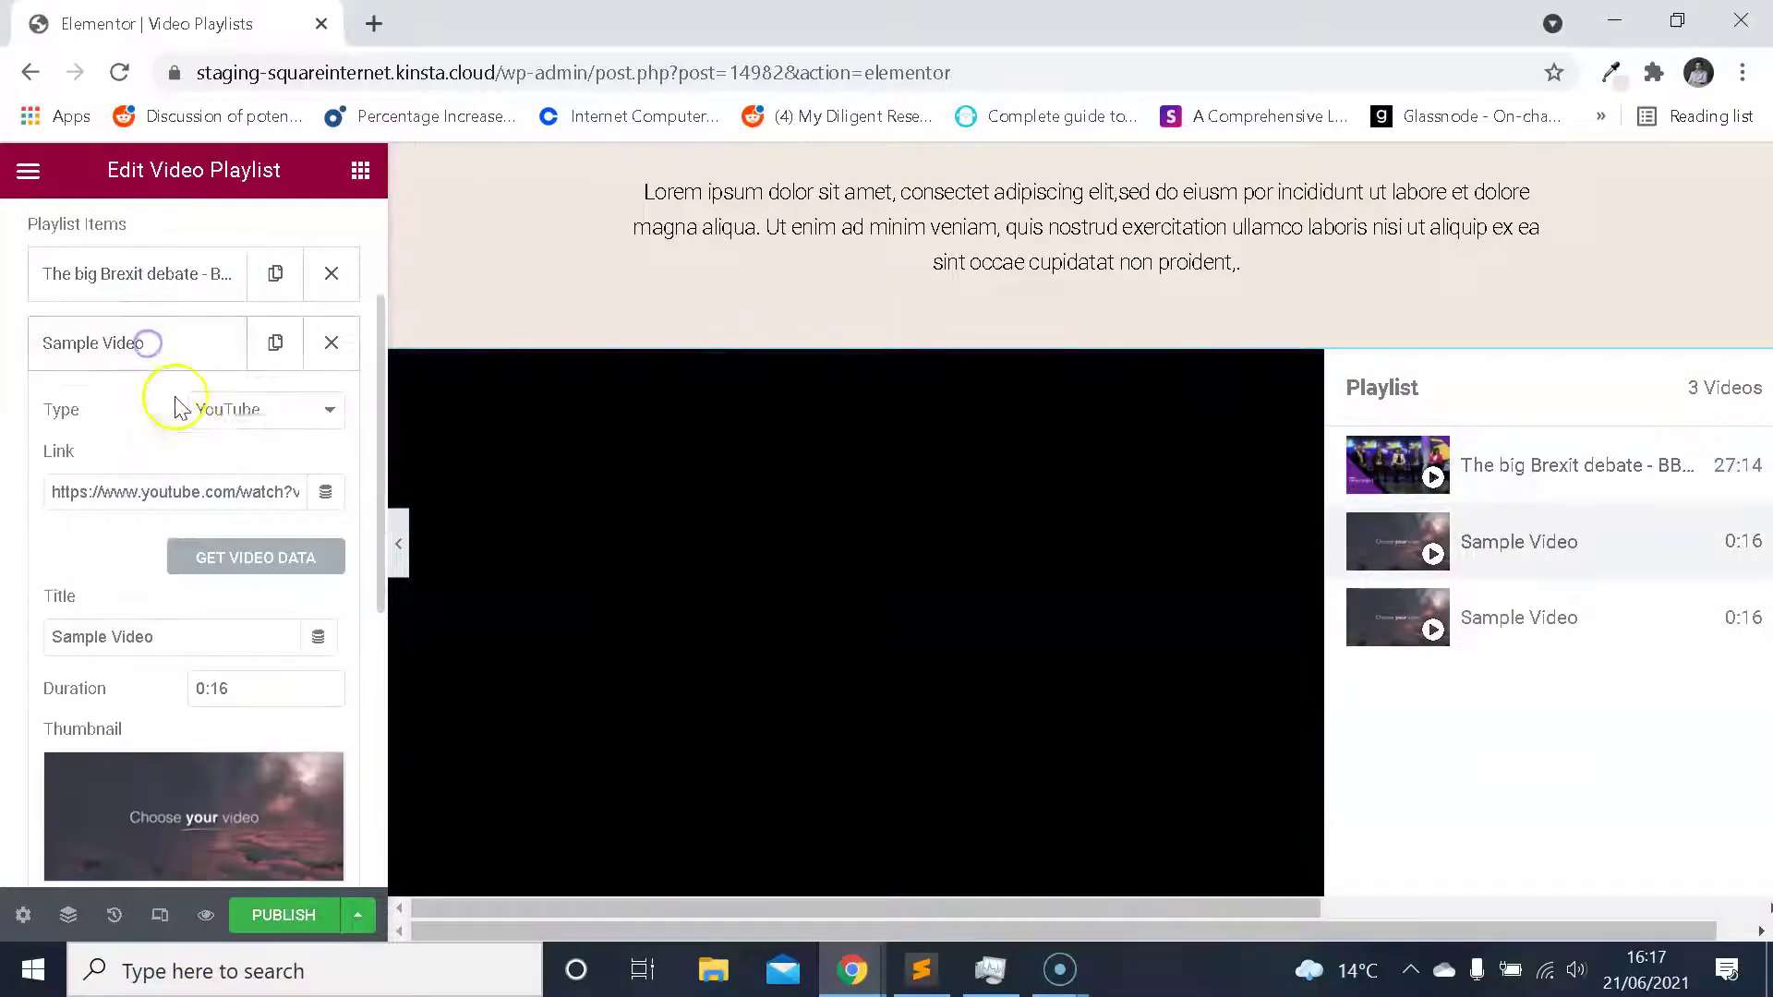
{"action": "triple_click", "coordinate": [237, 491]}
{"action": "key", "text": "ctrl+v"}
{"action": "left_click", "coordinate": [245, 557]}
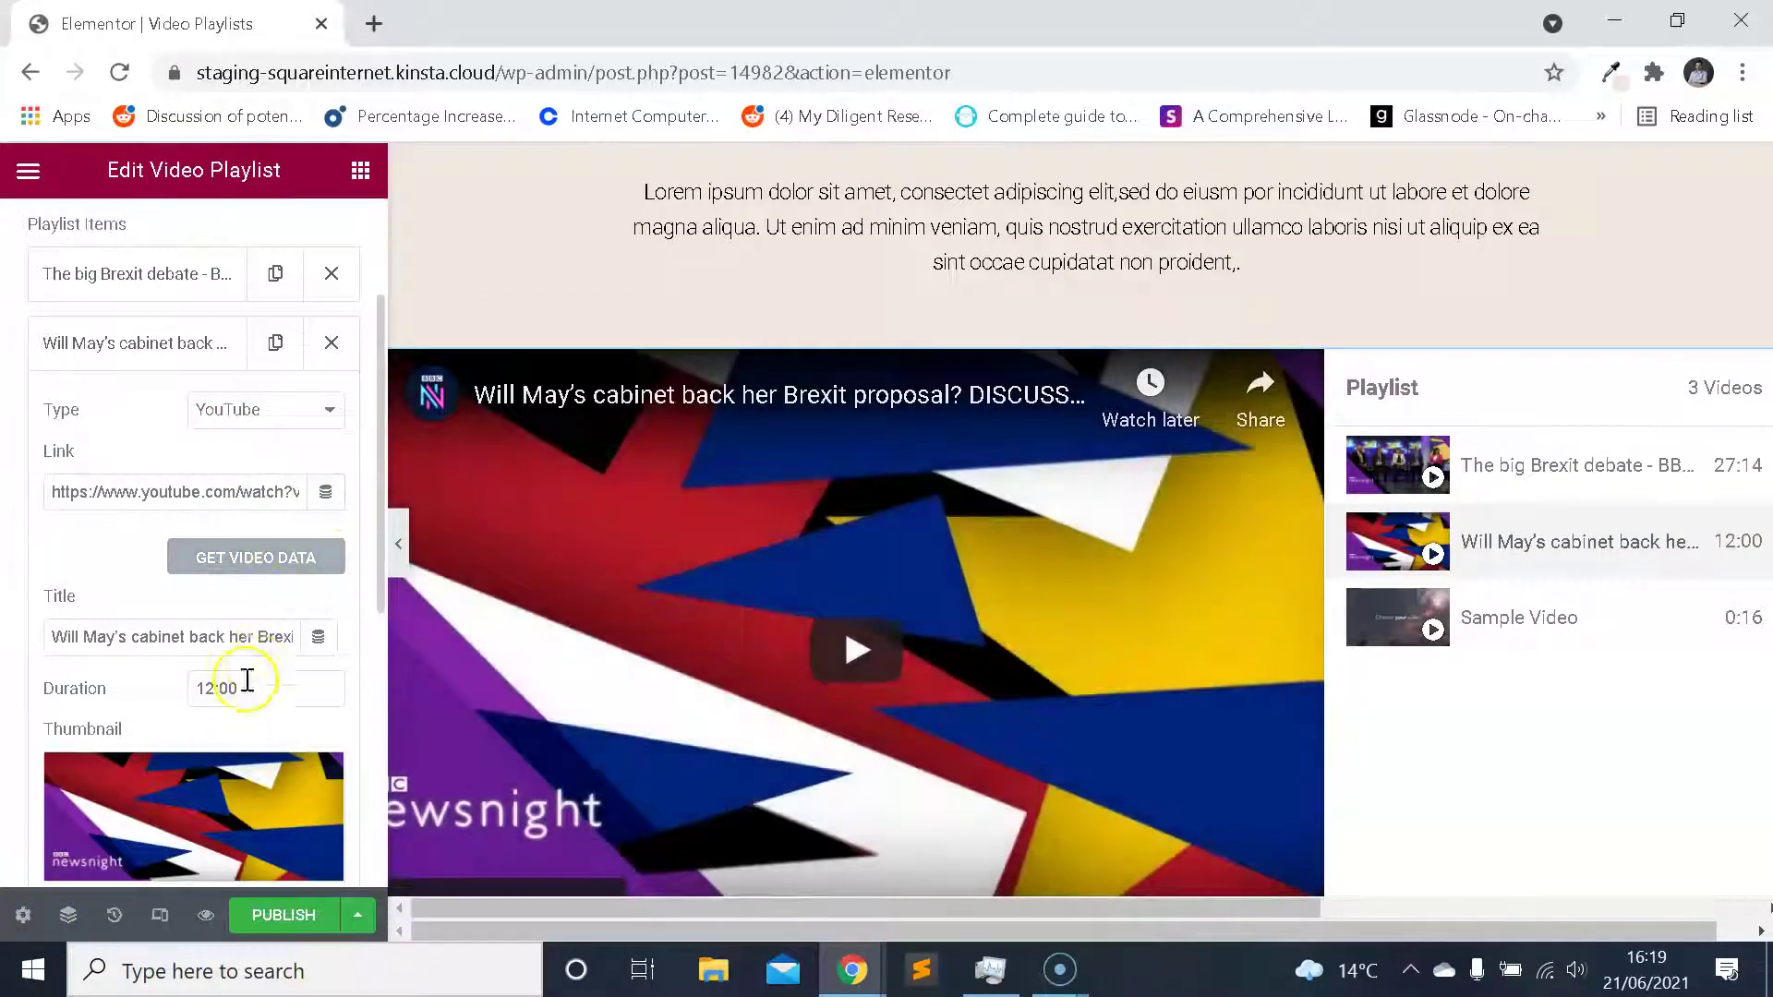
{"action": "left_click", "coordinate": [294, 558]}
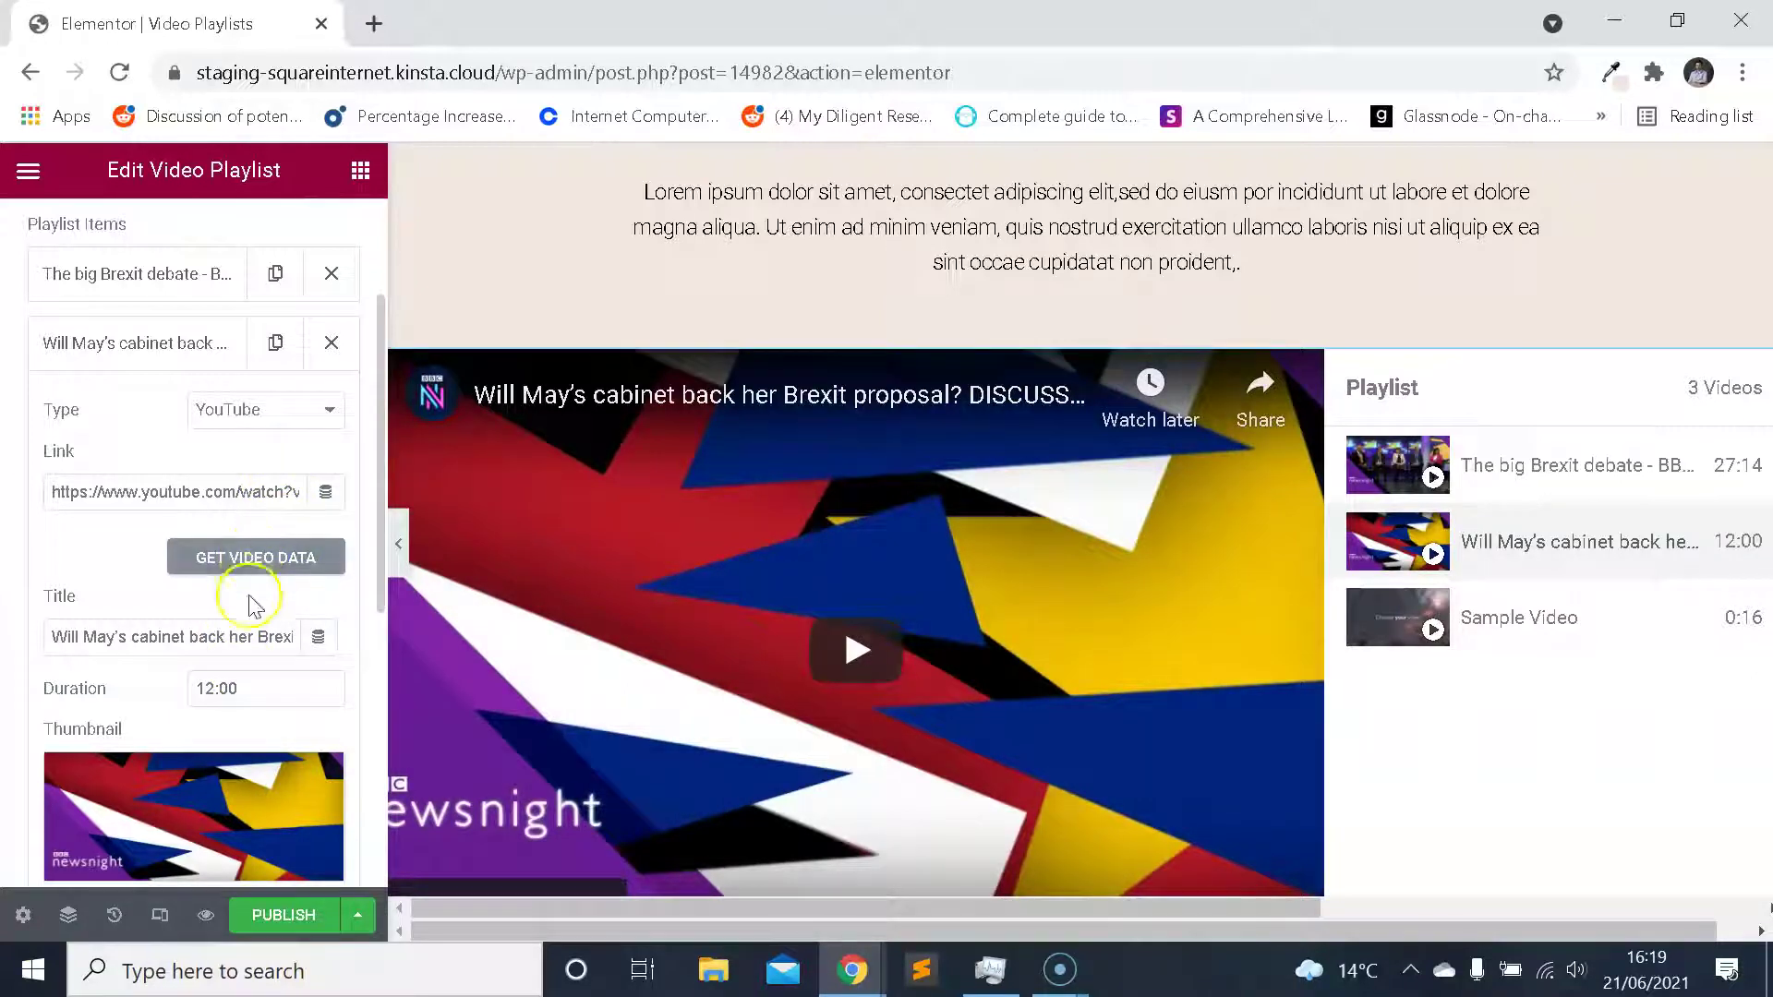
{"action": "left_click", "coordinate": [198, 345]}
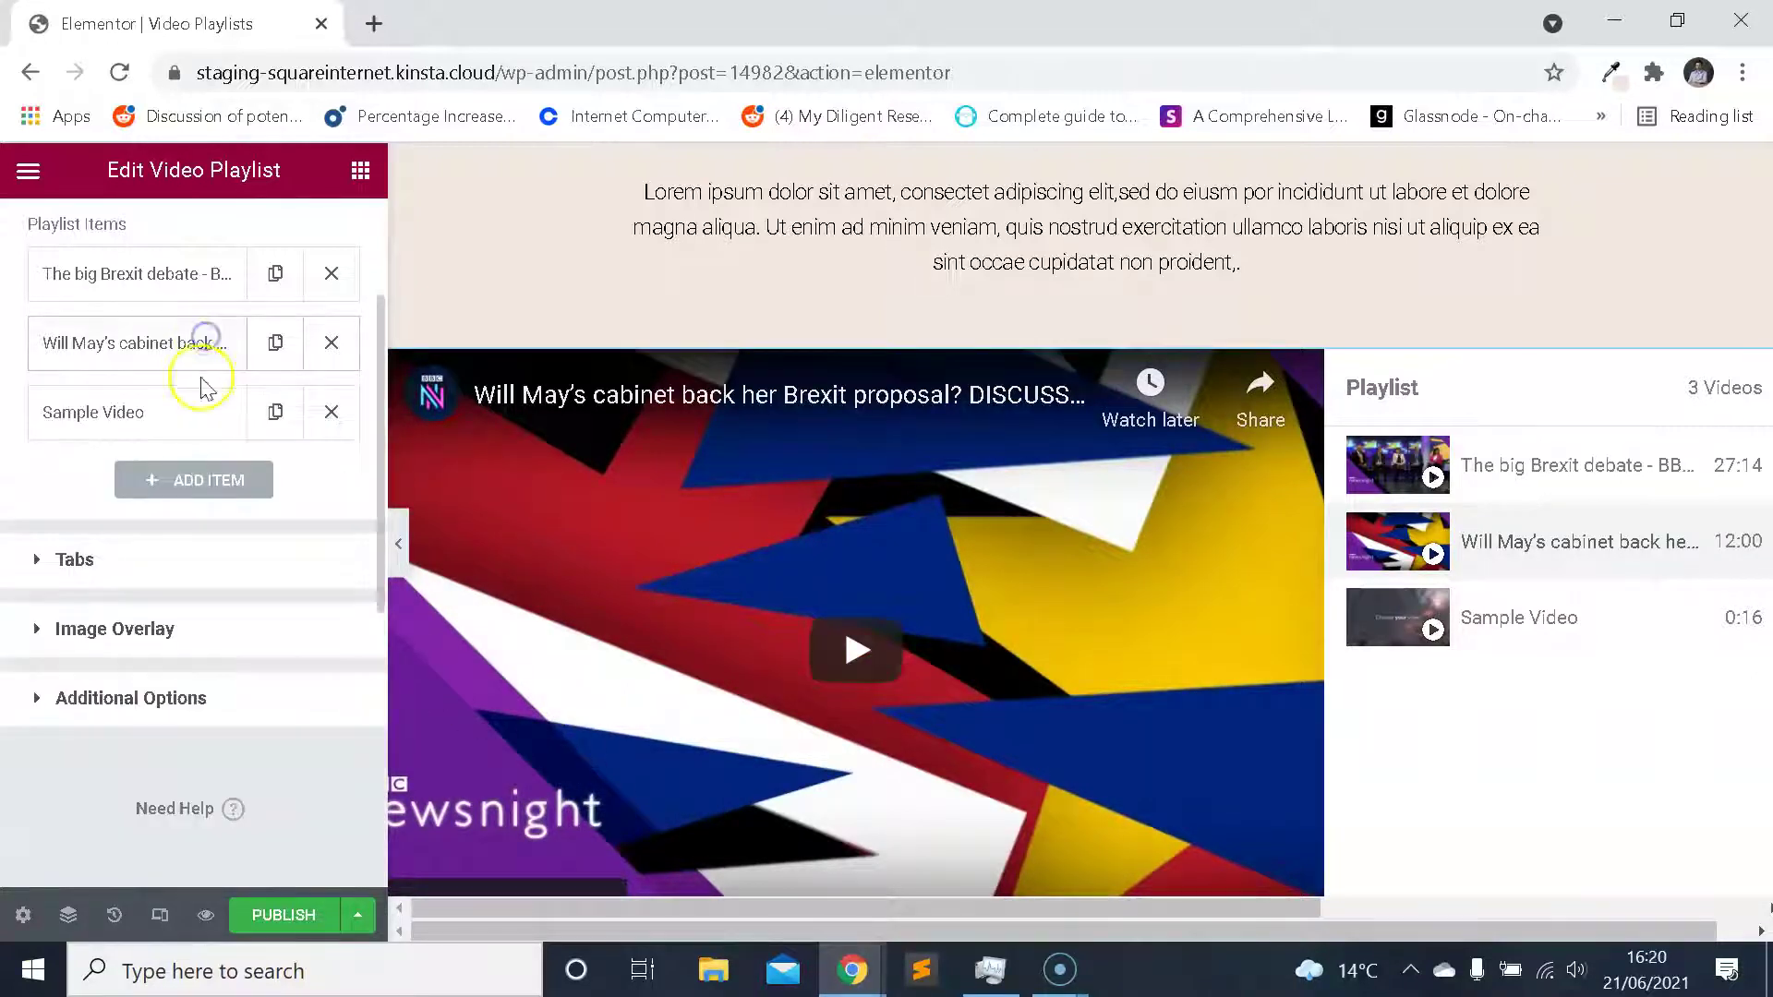
Switch to the YouTube window, open Should there be another vote on Brexit? and copy its address.
{"action": "mouse_move", "coordinate": [852, 970]}
{"action": "left_click", "coordinate": [1020, 882]}
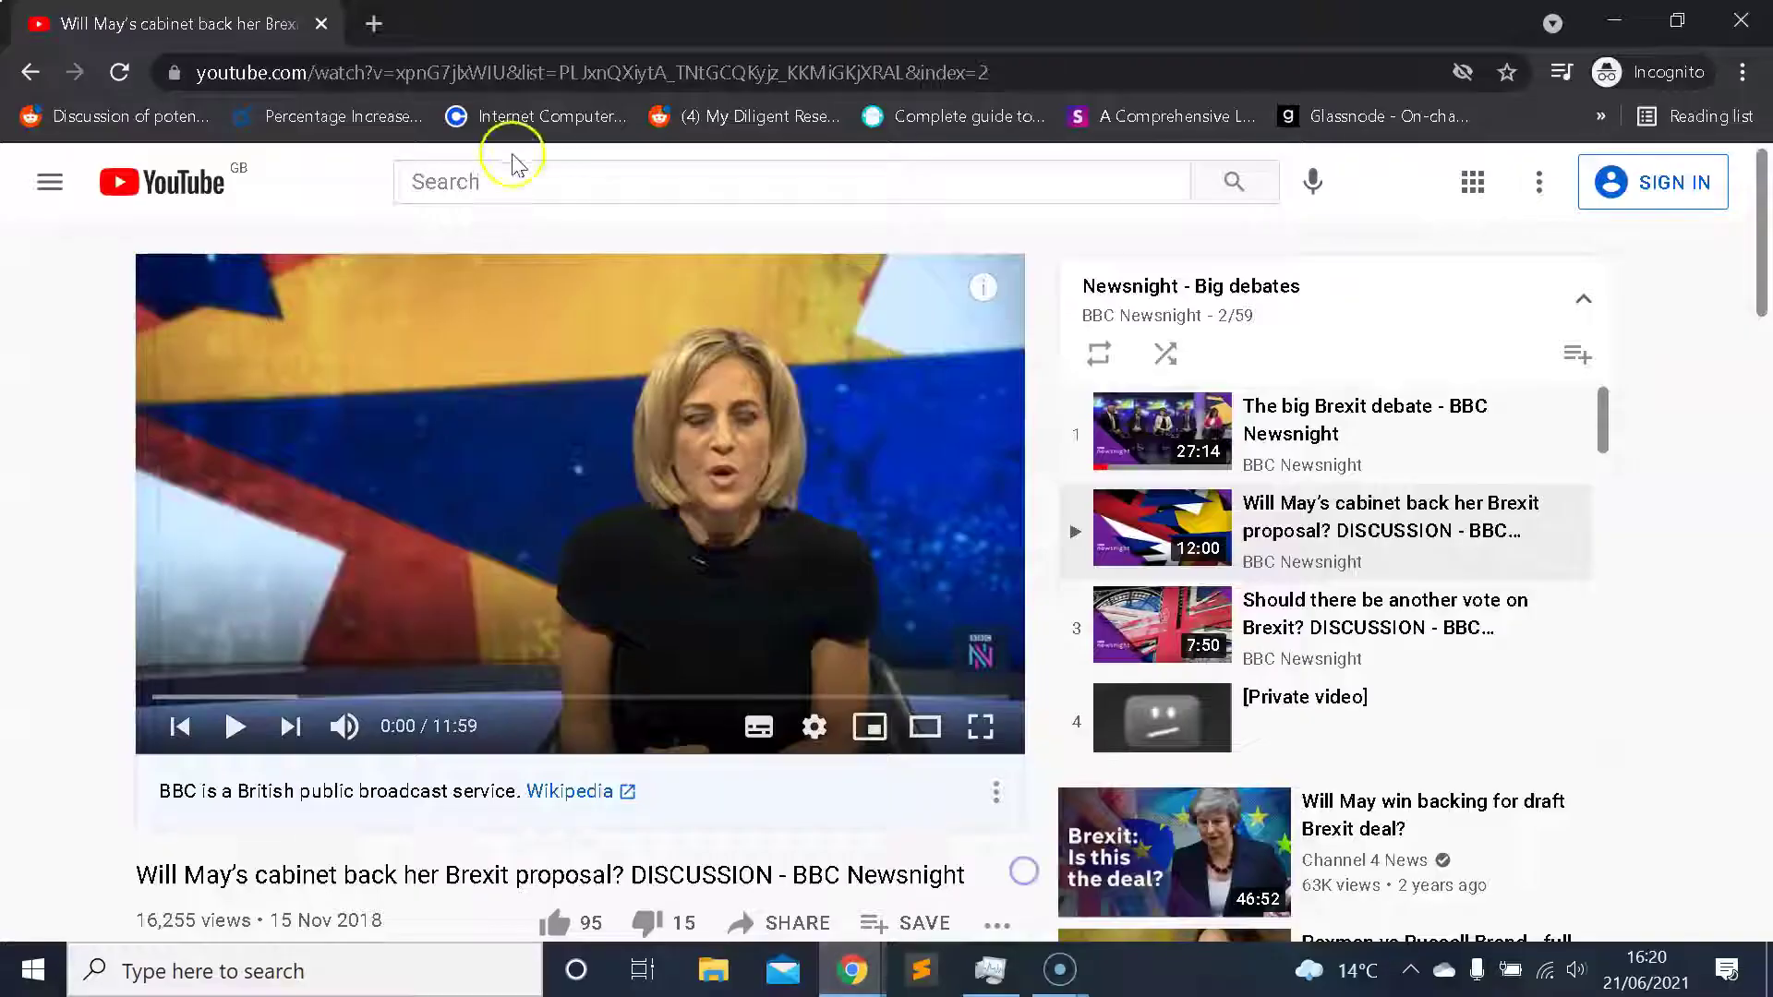
{"action": "left_click", "coordinate": [1328, 637]}
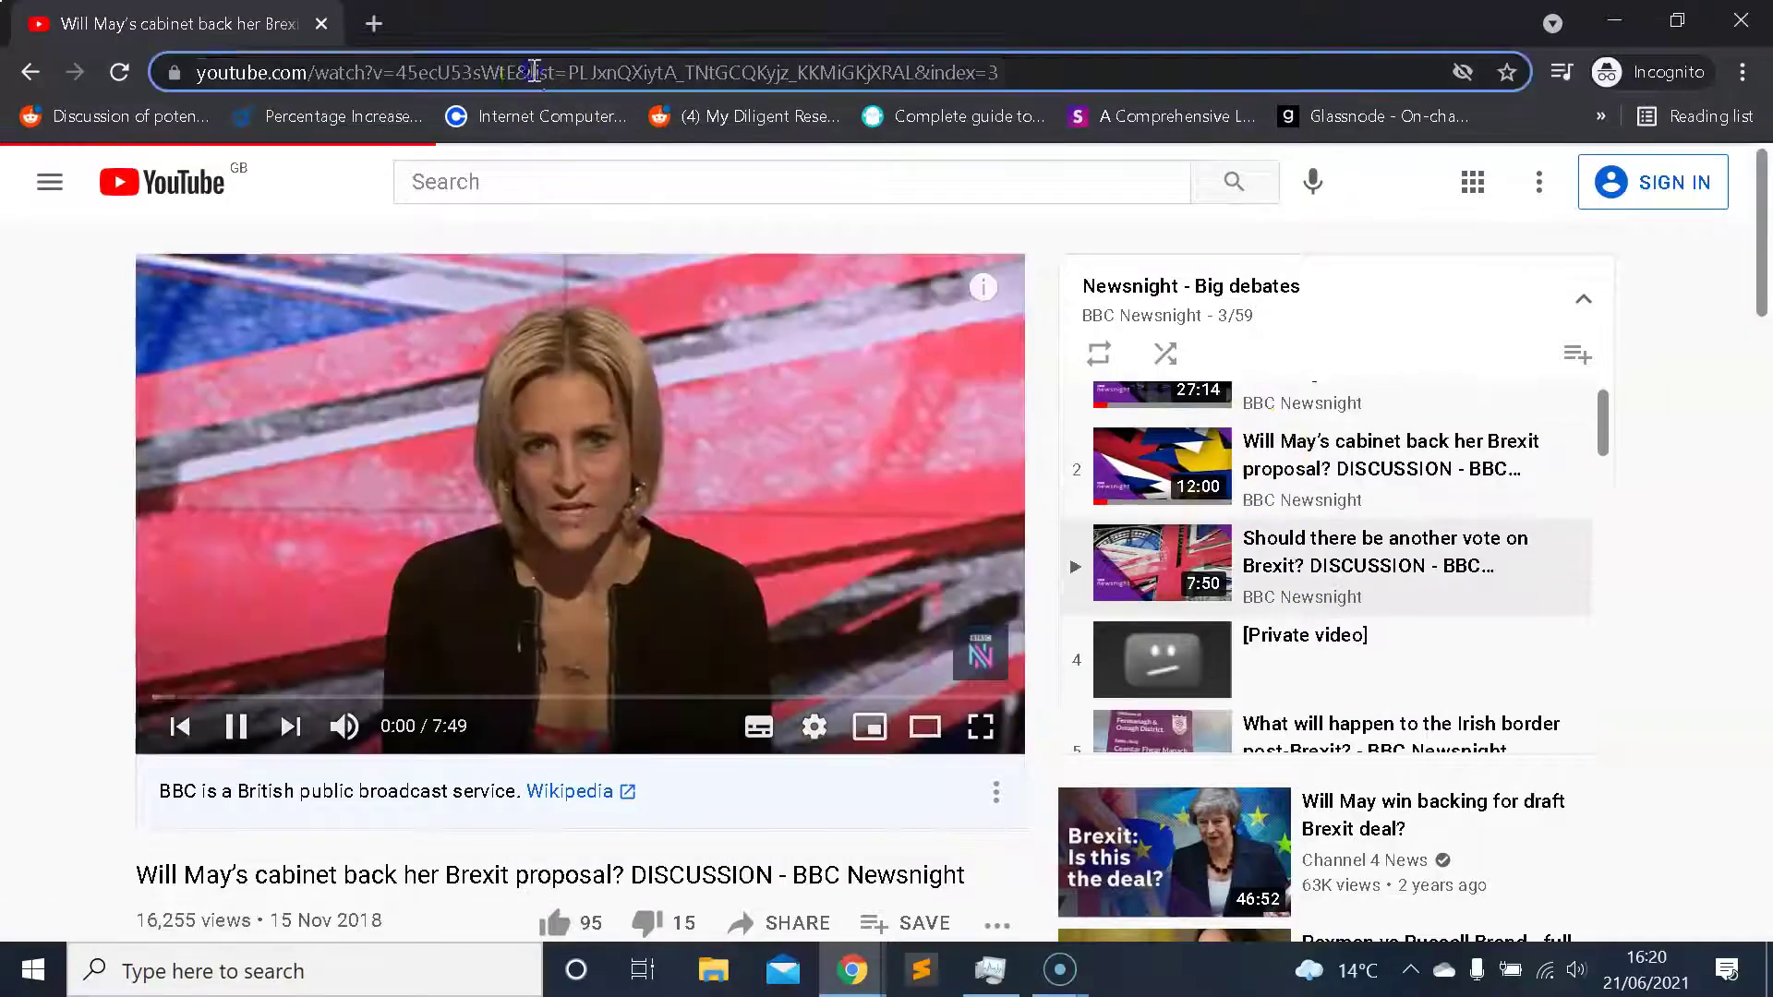
Return to Elementor, replace the third playlist item's link with the copied address and fetch its video data.
{"action": "mouse_move", "coordinate": [851, 969]}
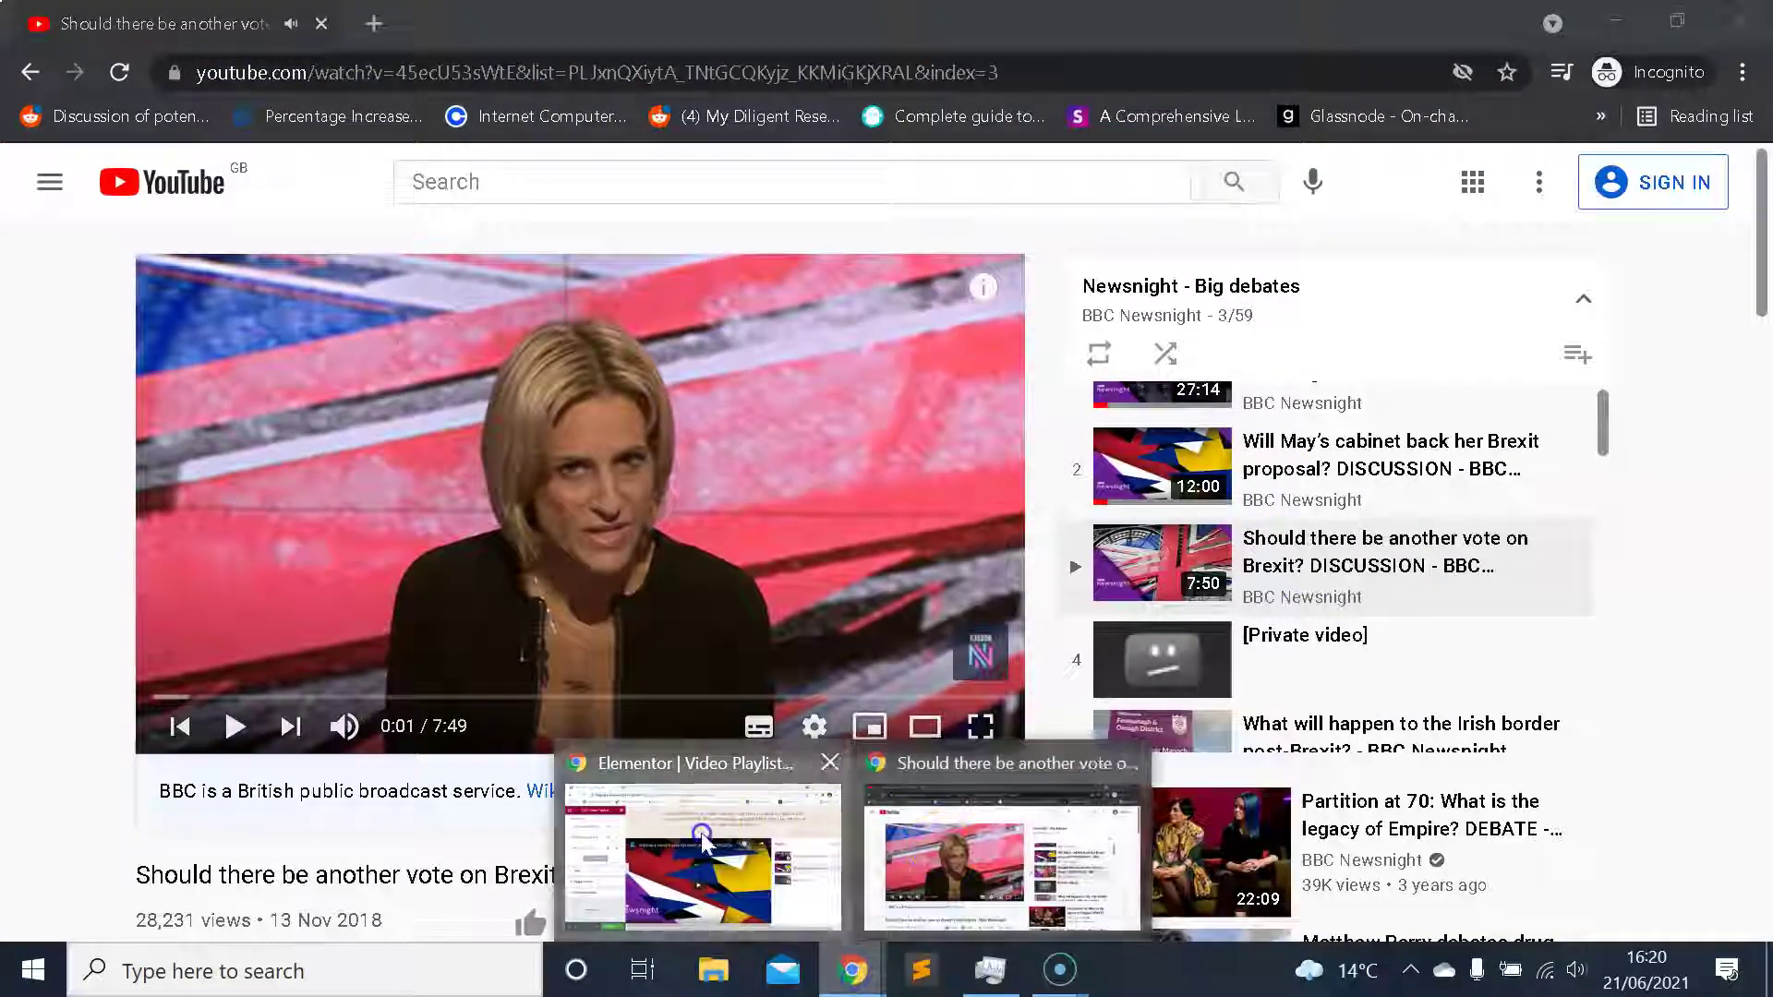
{"action": "left_click", "coordinate": [725, 858]}
{"action": "left_click", "coordinate": [177, 406]}
{"action": "triple_click", "coordinate": [248, 558]}
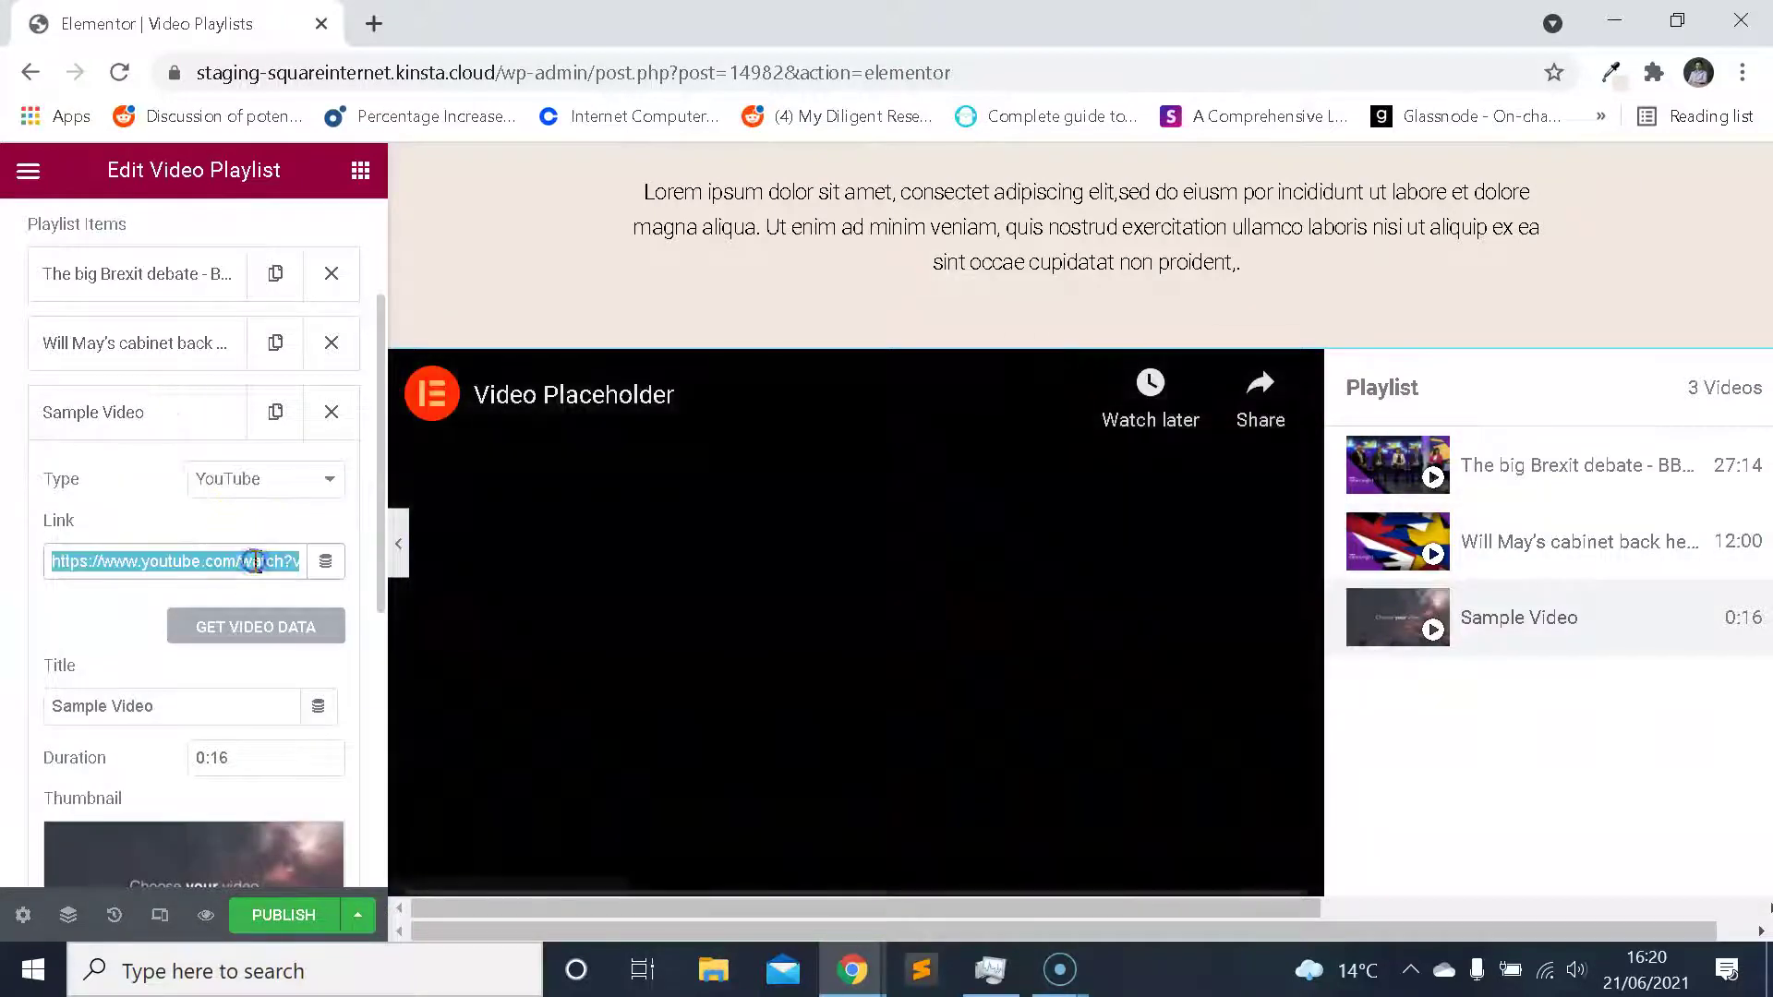
{"action": "key", "text": "ctrl+v"}
{"action": "scroll", "coordinate": [198, 515], "scroll_direction": "up", "scroll_amount": 3}
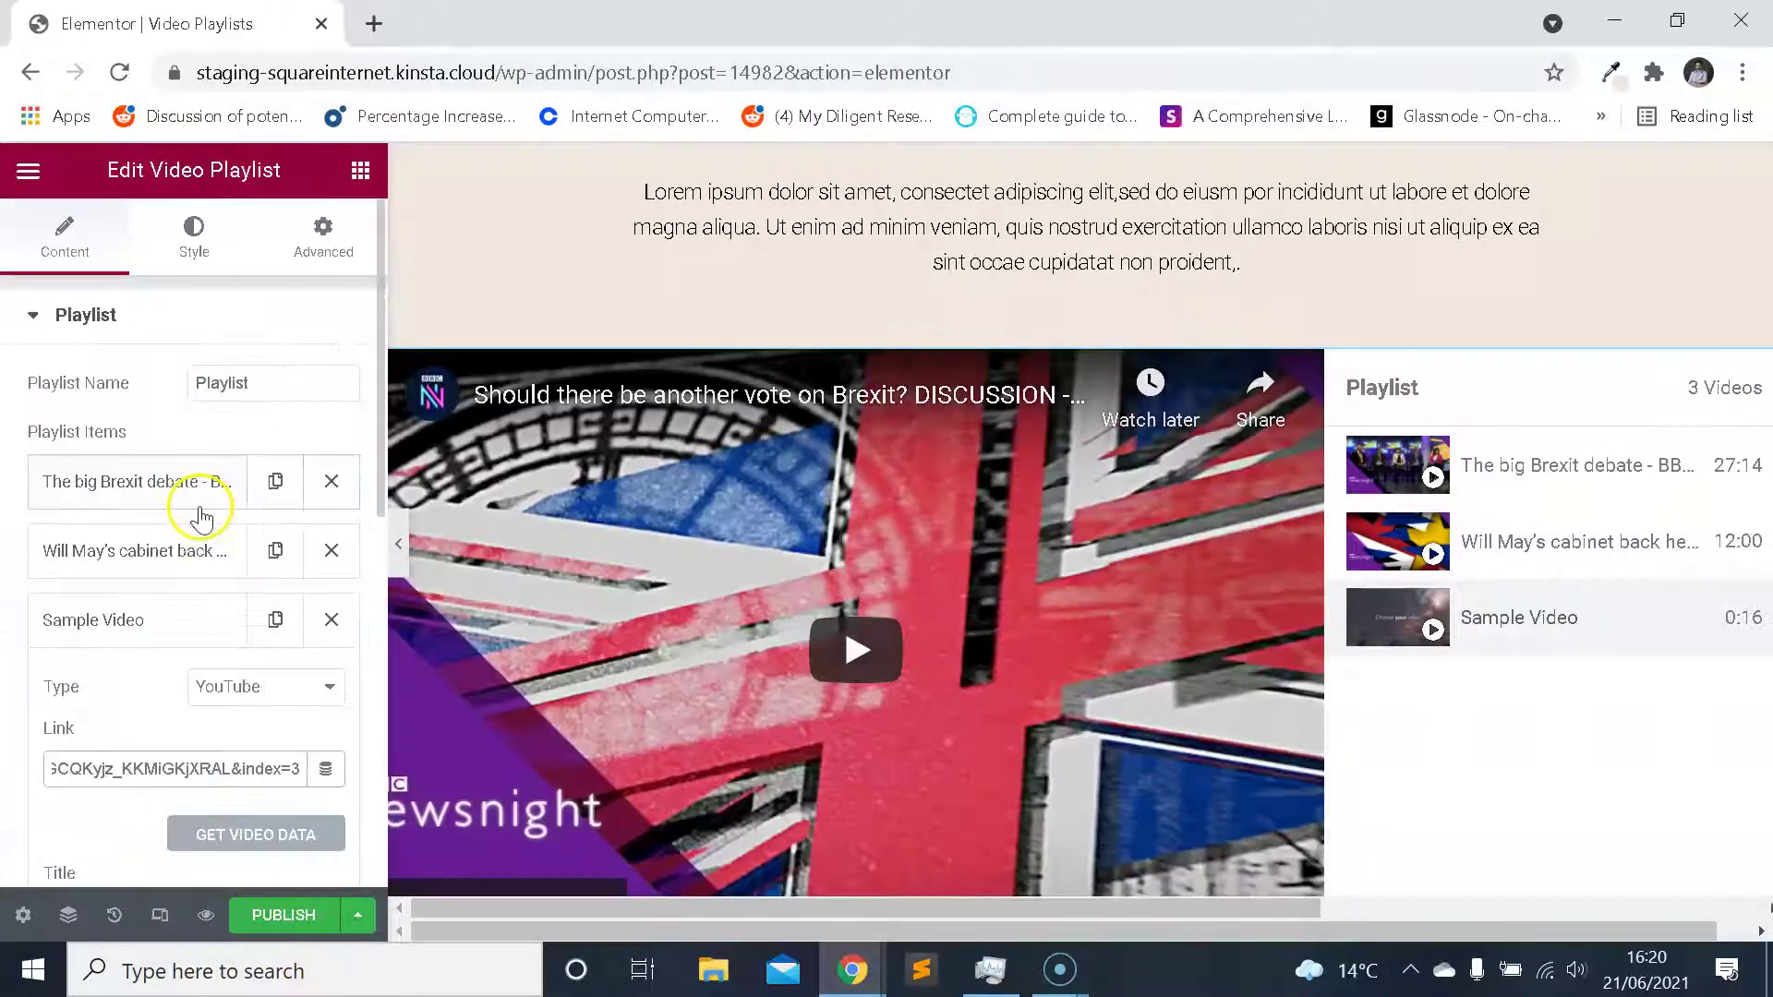
{"action": "scroll", "coordinate": [273, 494], "scroll_direction": "down", "scroll_amount": 3}
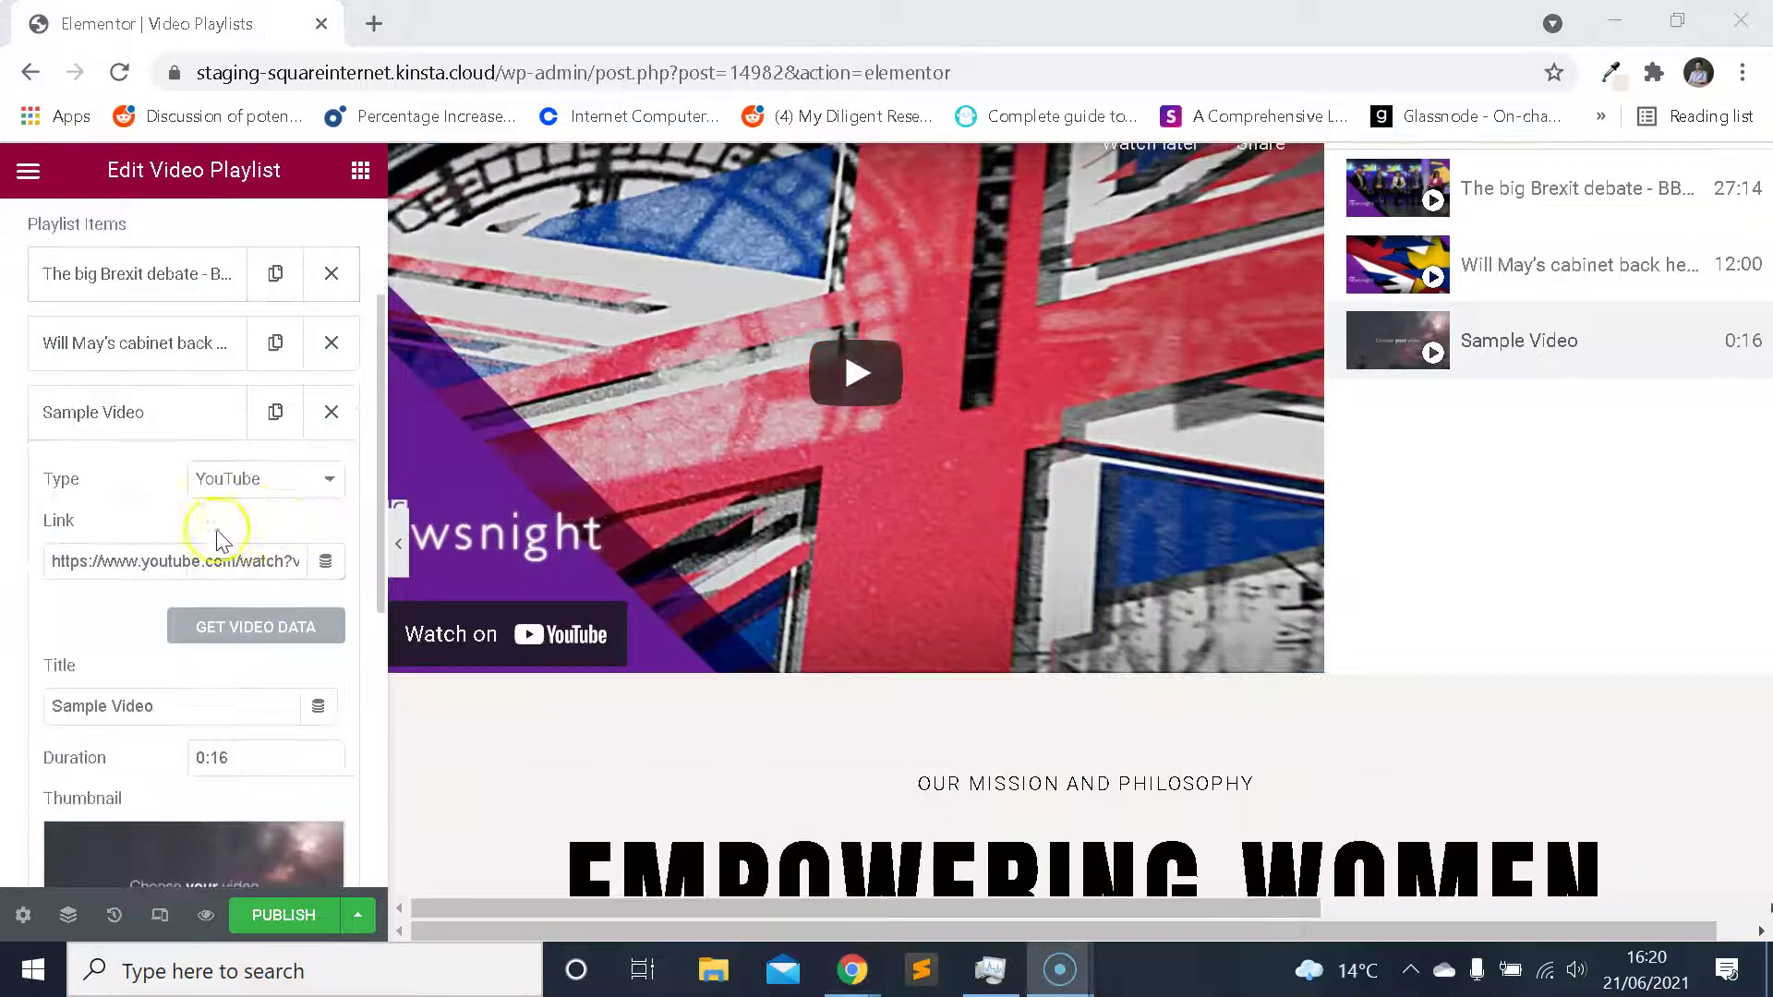
{"action": "triple_click", "coordinate": [195, 560]}
{"action": "key", "text": "ctrl+v"}
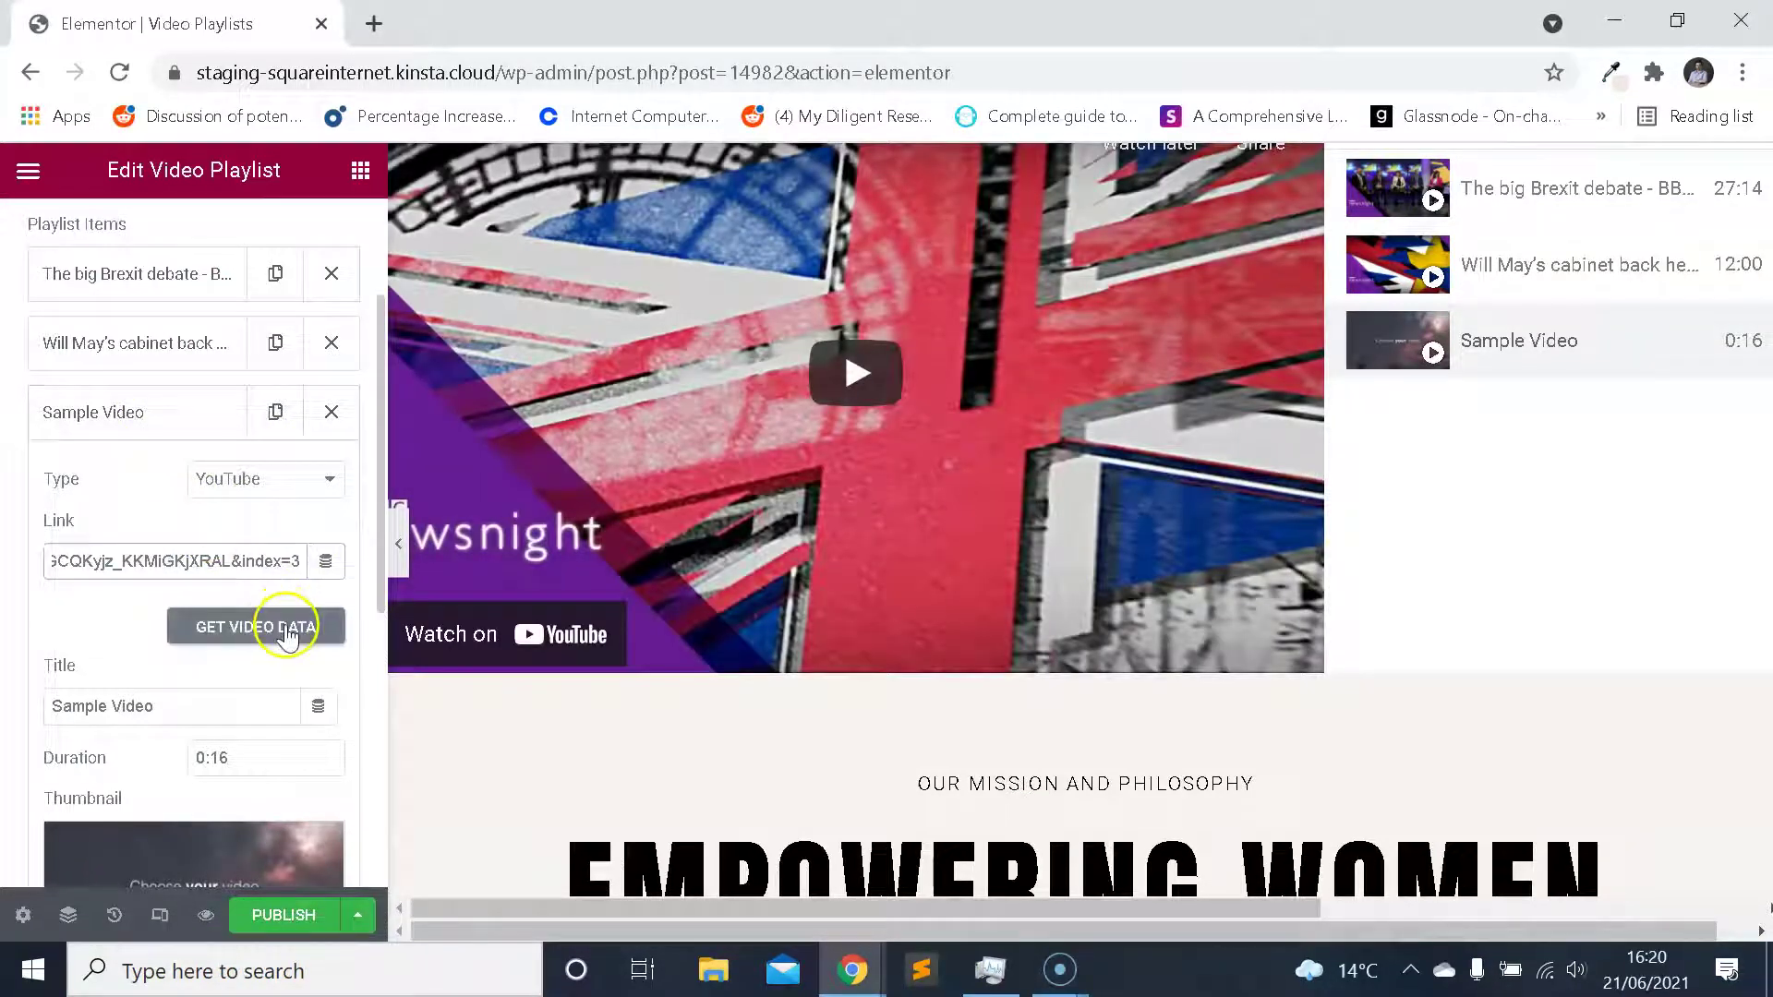
{"action": "left_click", "coordinate": [287, 631]}
{"action": "scroll", "coordinate": [265, 504], "scroll_direction": "down", "scroll_amount": 3}
{"action": "scroll", "coordinate": [263, 531], "scroll_direction": "up", "scroll_amount": 7}
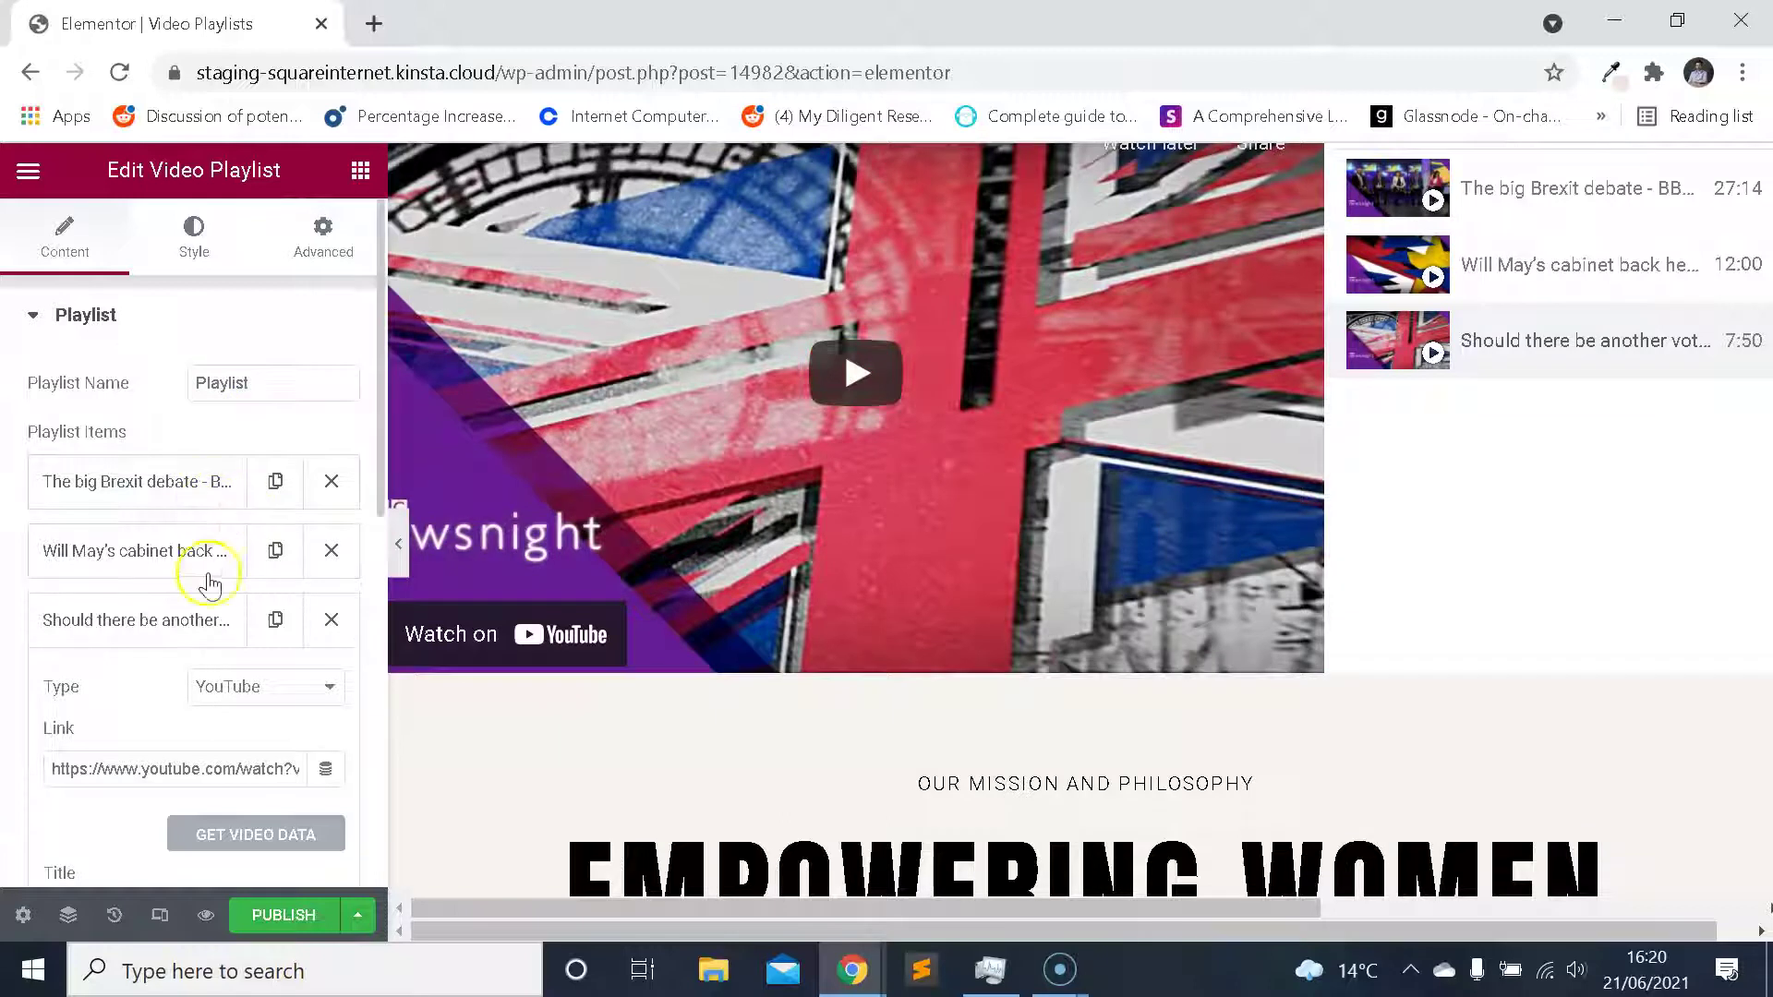
{"action": "left_click", "coordinate": [197, 621]}
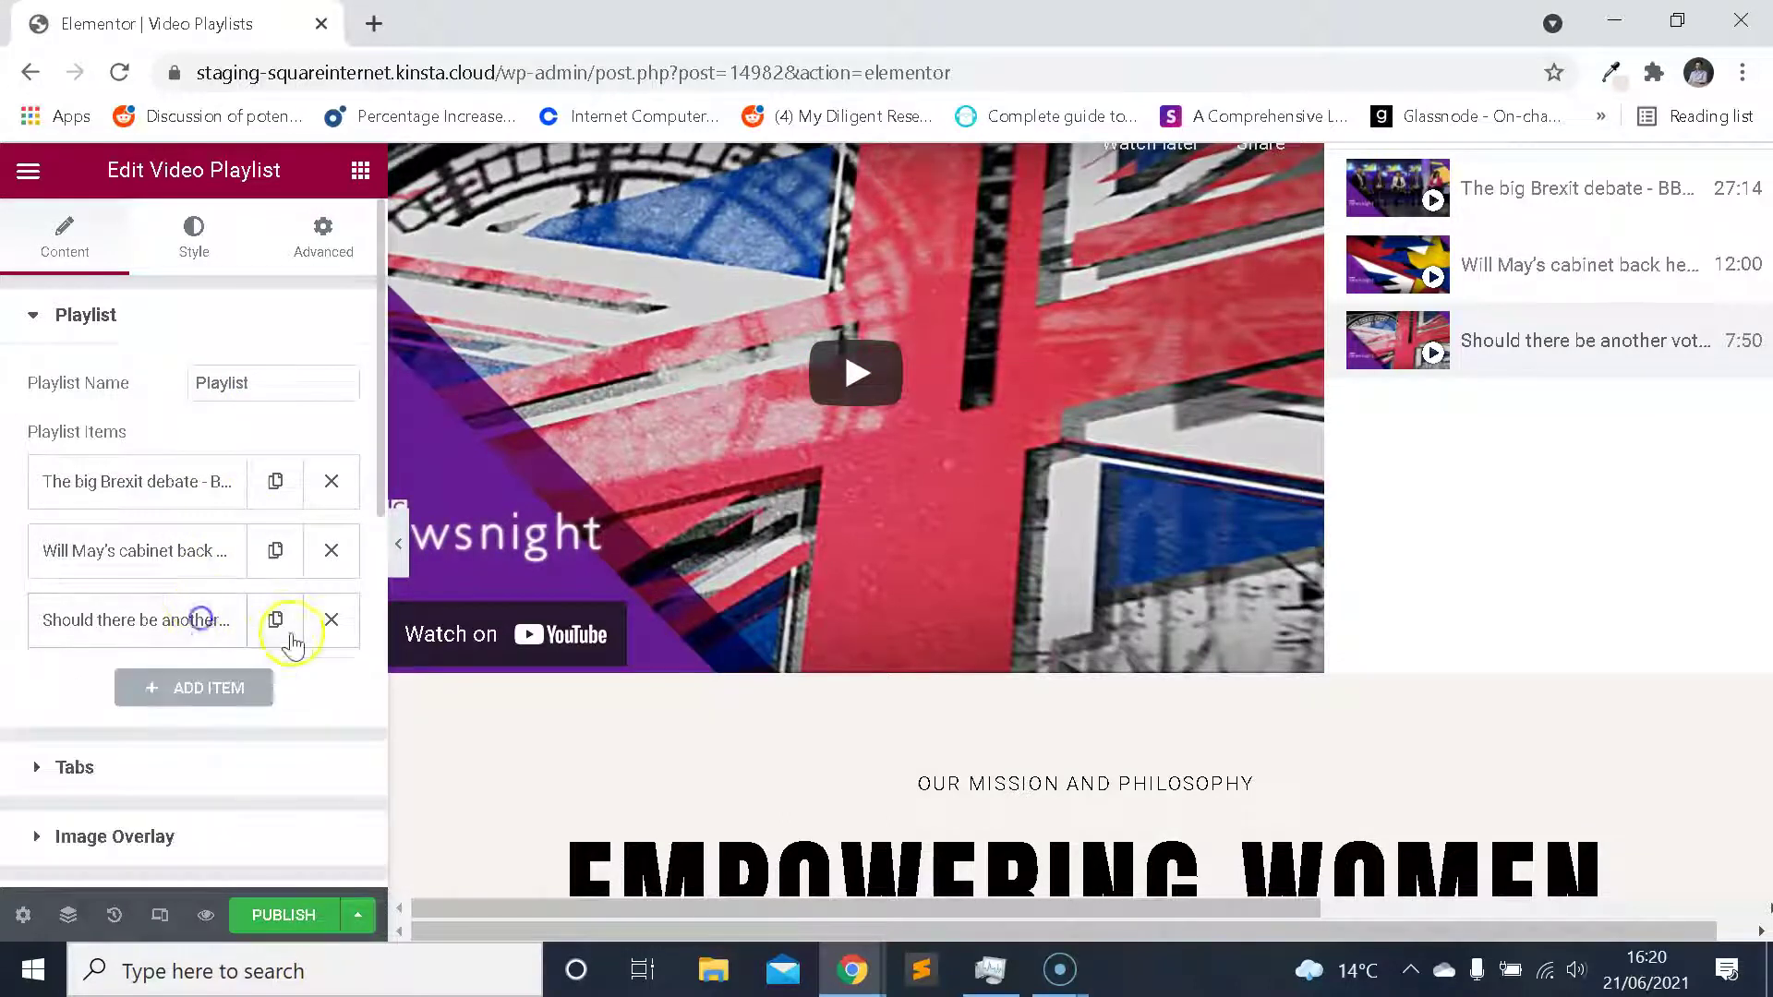
Duplicate the third playlist item and open the copy for editing.
{"action": "left_click", "coordinate": [277, 620]}
{"action": "scroll", "coordinate": [217, 531], "scroll_direction": "down", "scroll_amount": 2}
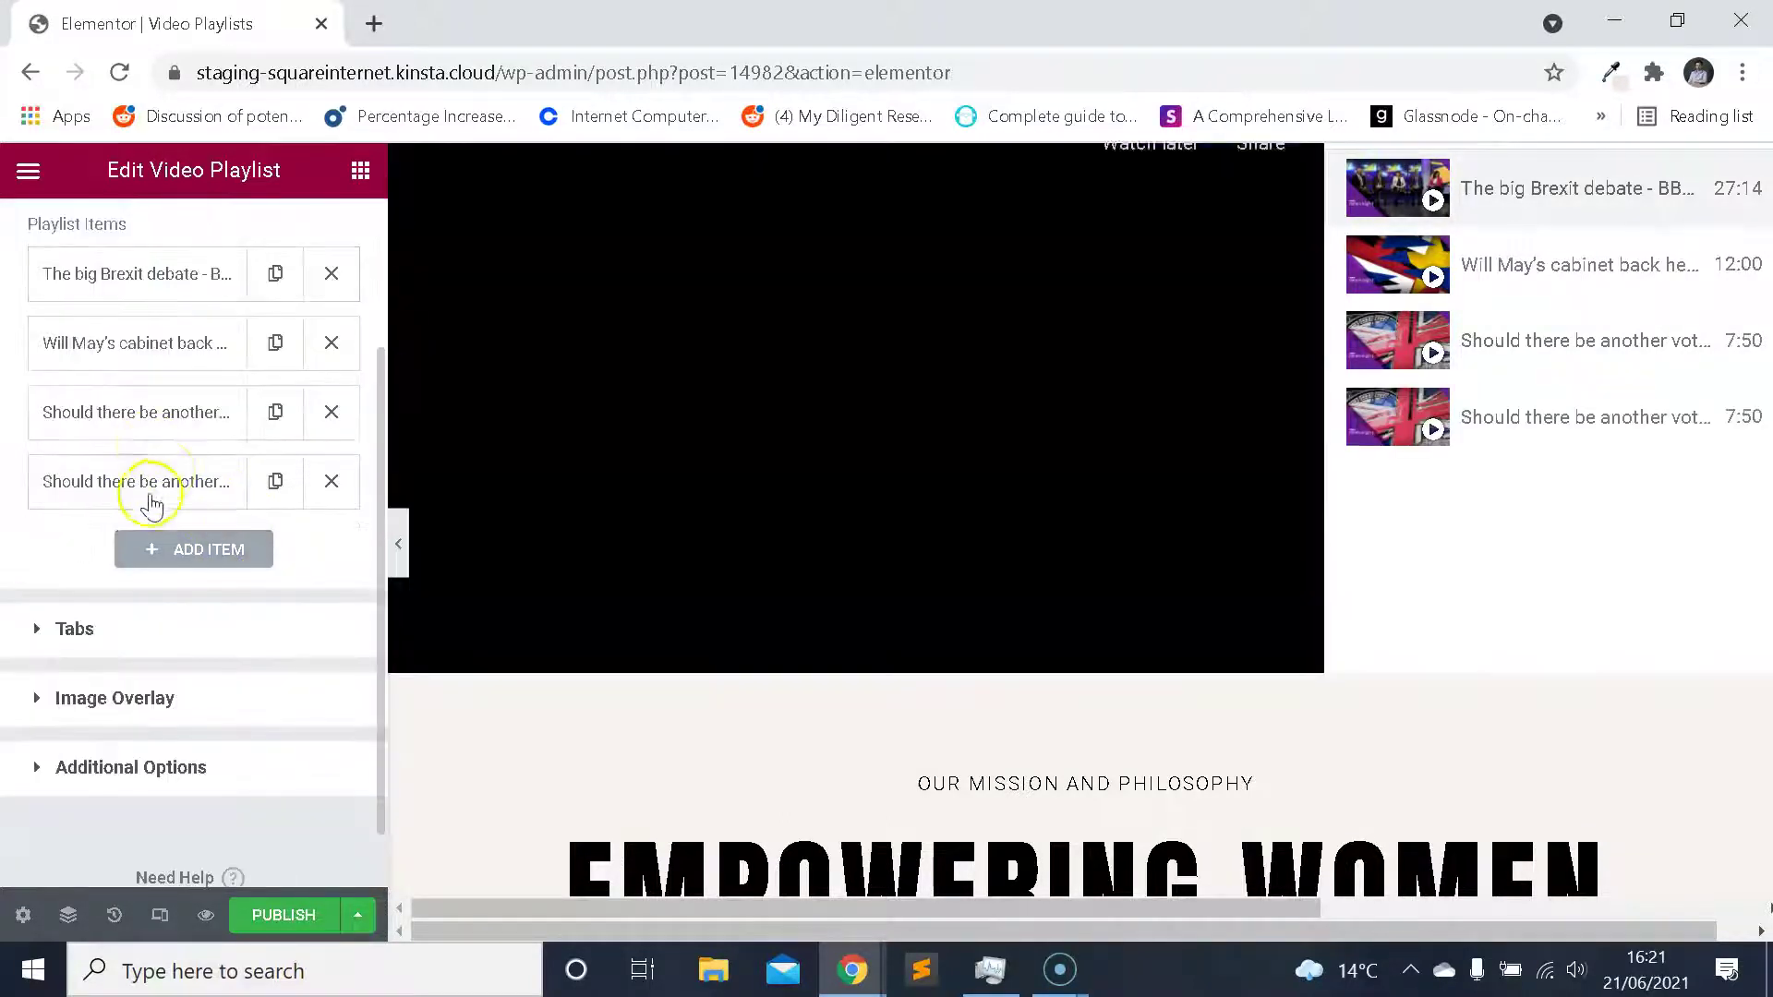
{"action": "left_click", "coordinate": [203, 490]}
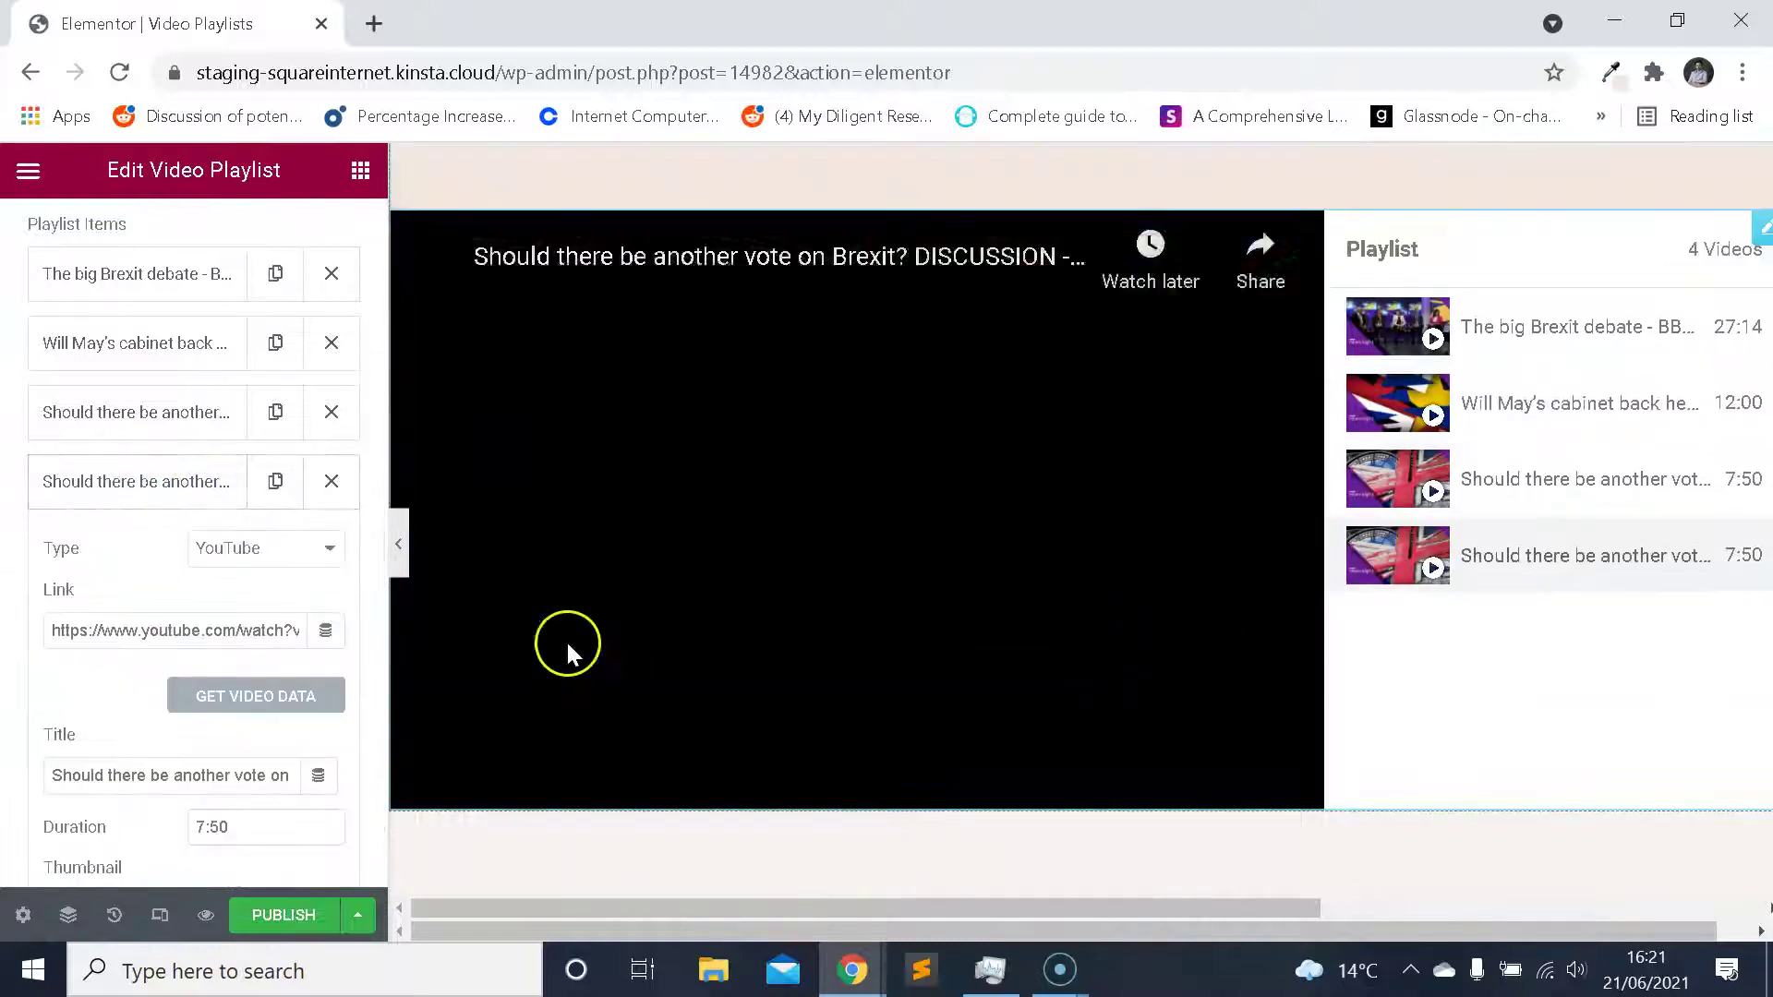
Change the duplicated item's type to Section and title it New Video Section.
{"action": "scroll", "coordinate": [198, 609], "scroll_direction": "down", "scroll_amount": 2}
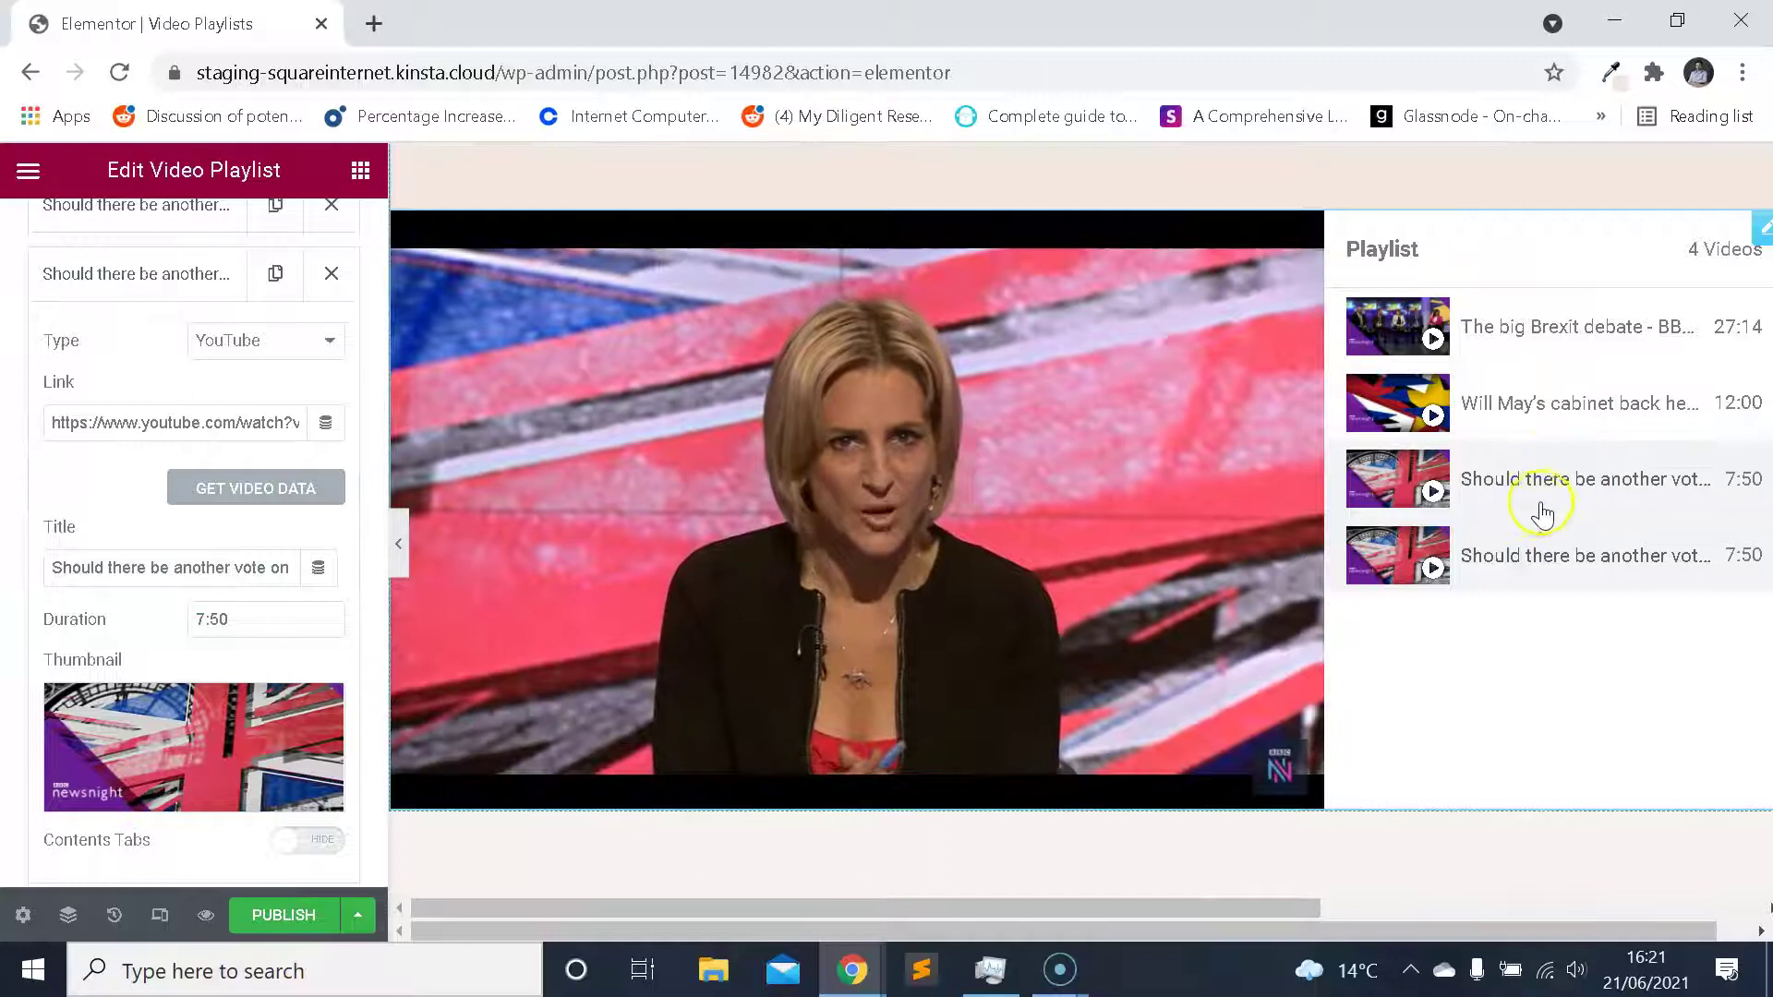
{"action": "left_click", "coordinate": [259, 338]}
{"action": "left_click", "coordinate": [267, 416]}
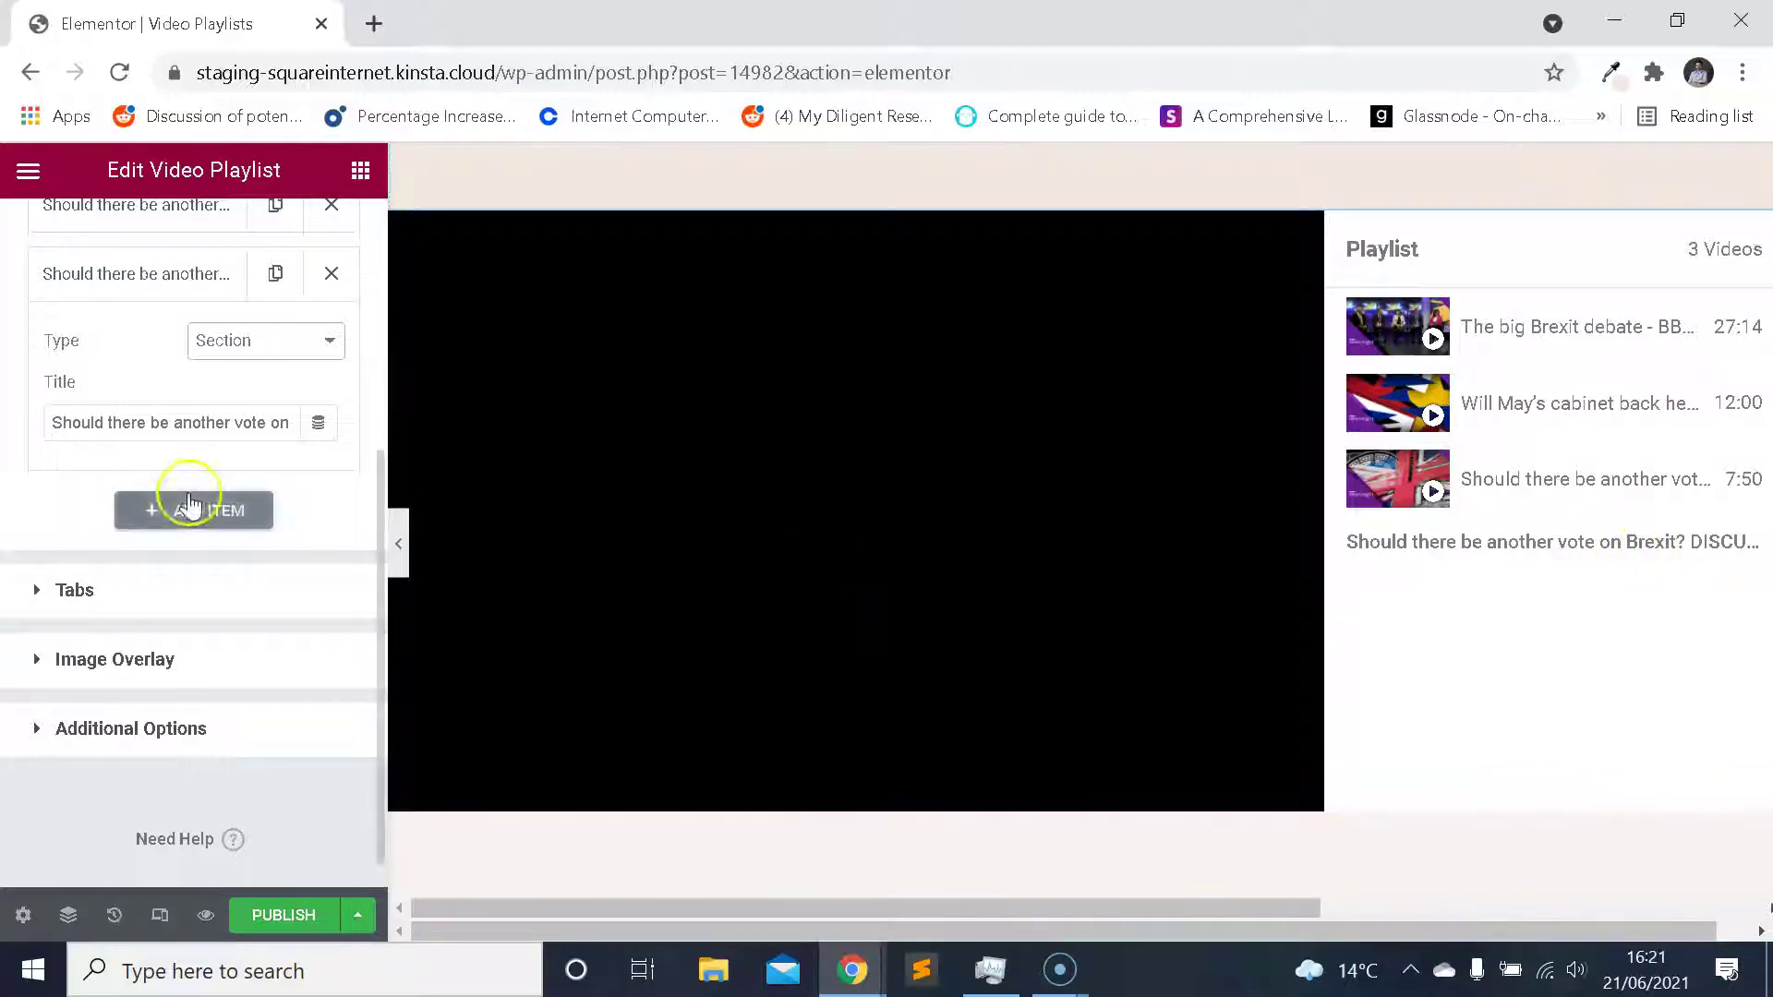
{"action": "triple_click", "coordinate": [196, 413]}
{"action": "type", "text": "New CViideo Section"}
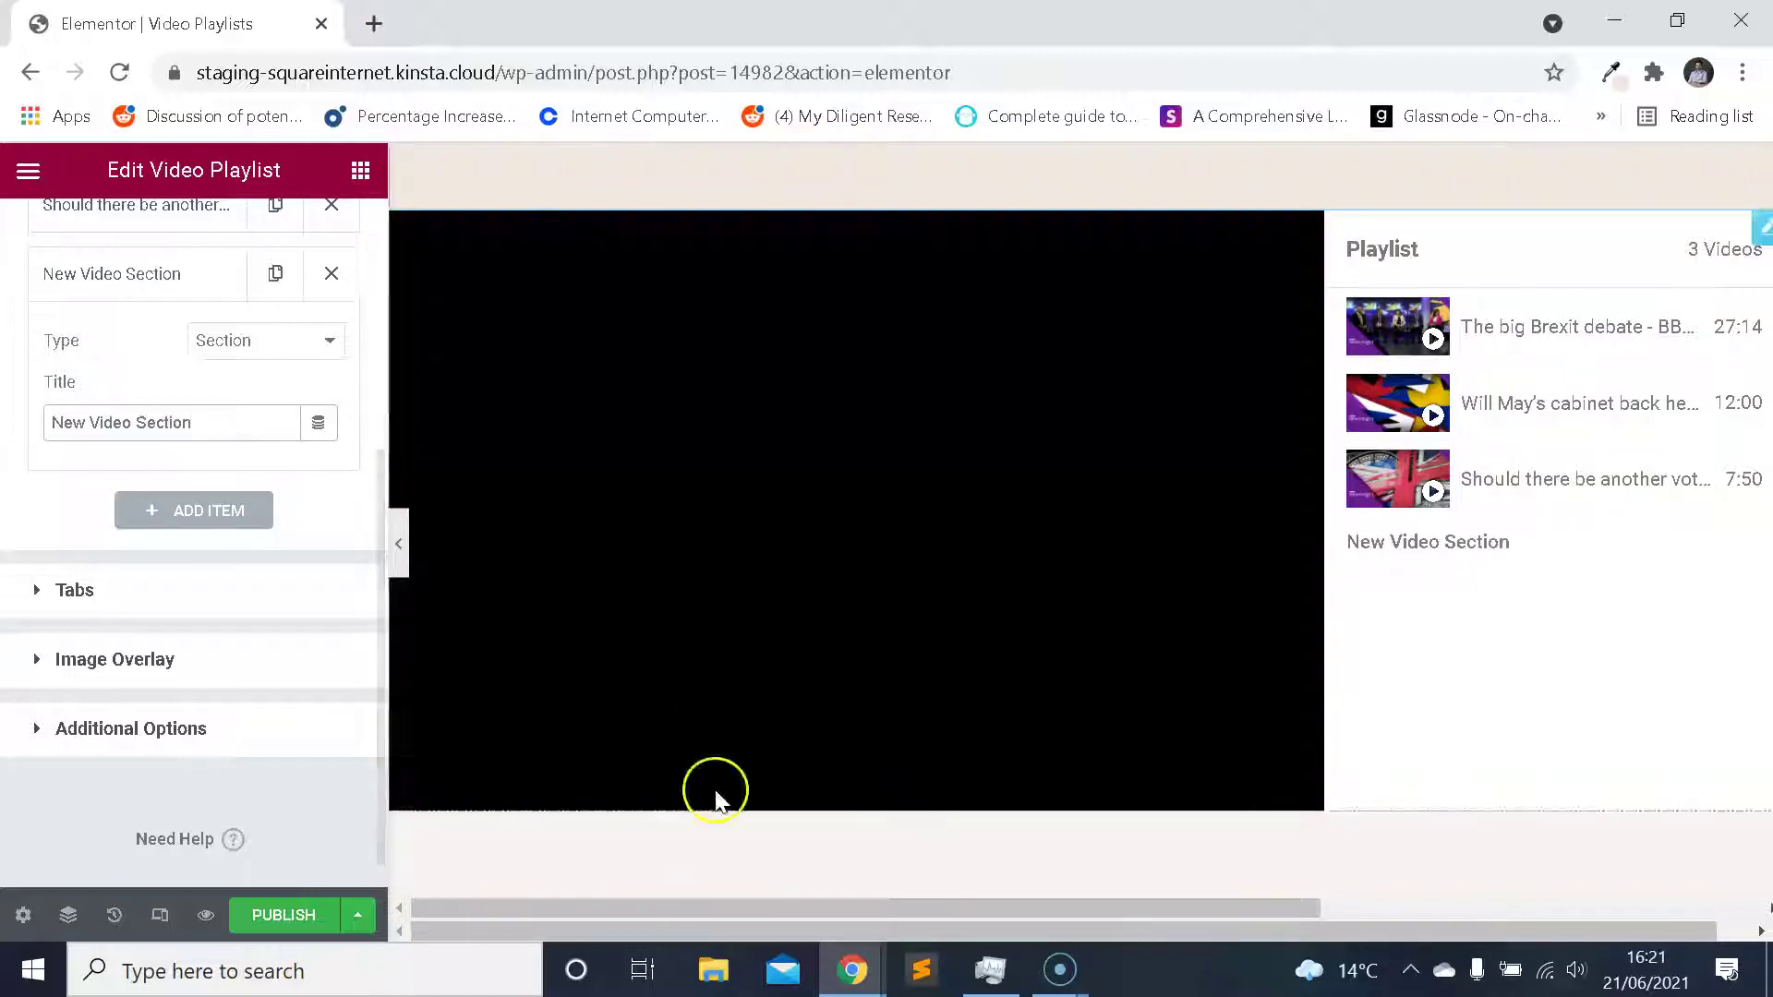
Duplicate the third and second videos and move the copies below New Video Section, with the second video's copy last.
{"action": "mouse_move", "coordinate": [851, 969]}
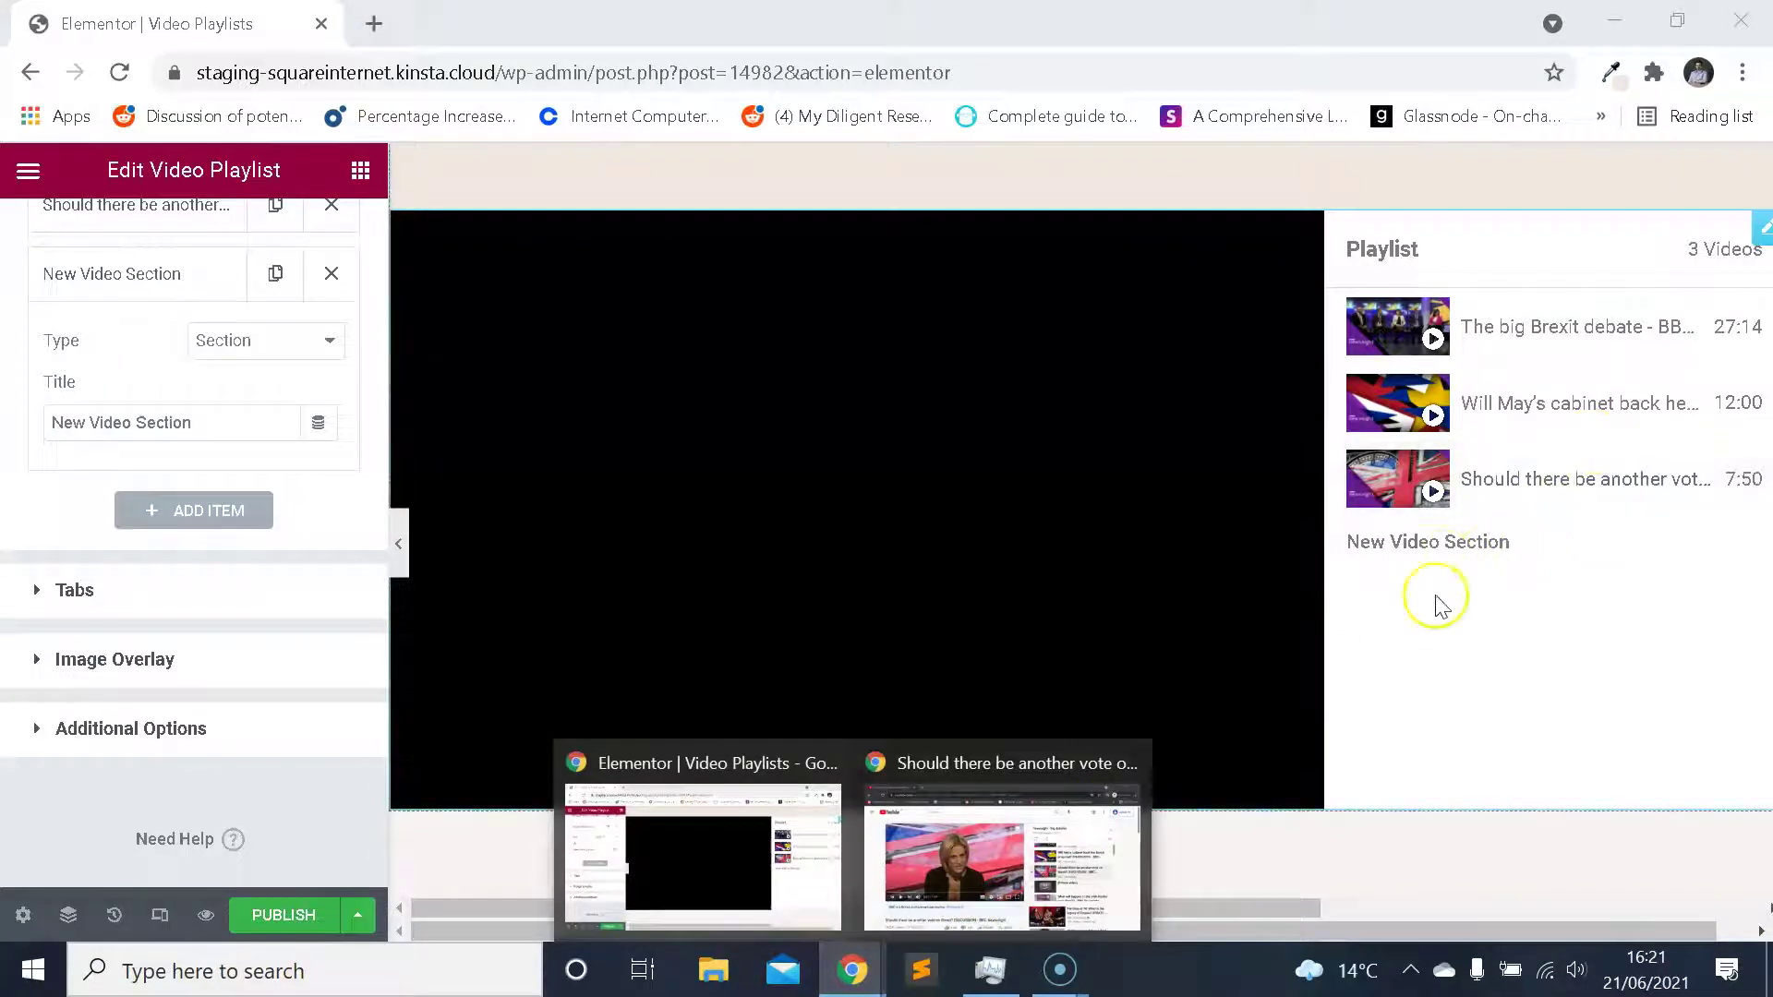
{"action": "left_click", "coordinate": [176, 282]}
{"action": "left_click", "coordinate": [275, 412]}
{"action": "left_click_drag", "start_coordinate": [178, 479], "coordinate": [182, 574]}
{"action": "left_click", "coordinate": [276, 343]}
{"action": "left_click_drag", "start_coordinate": [170, 424], "coordinate": [189, 645]}
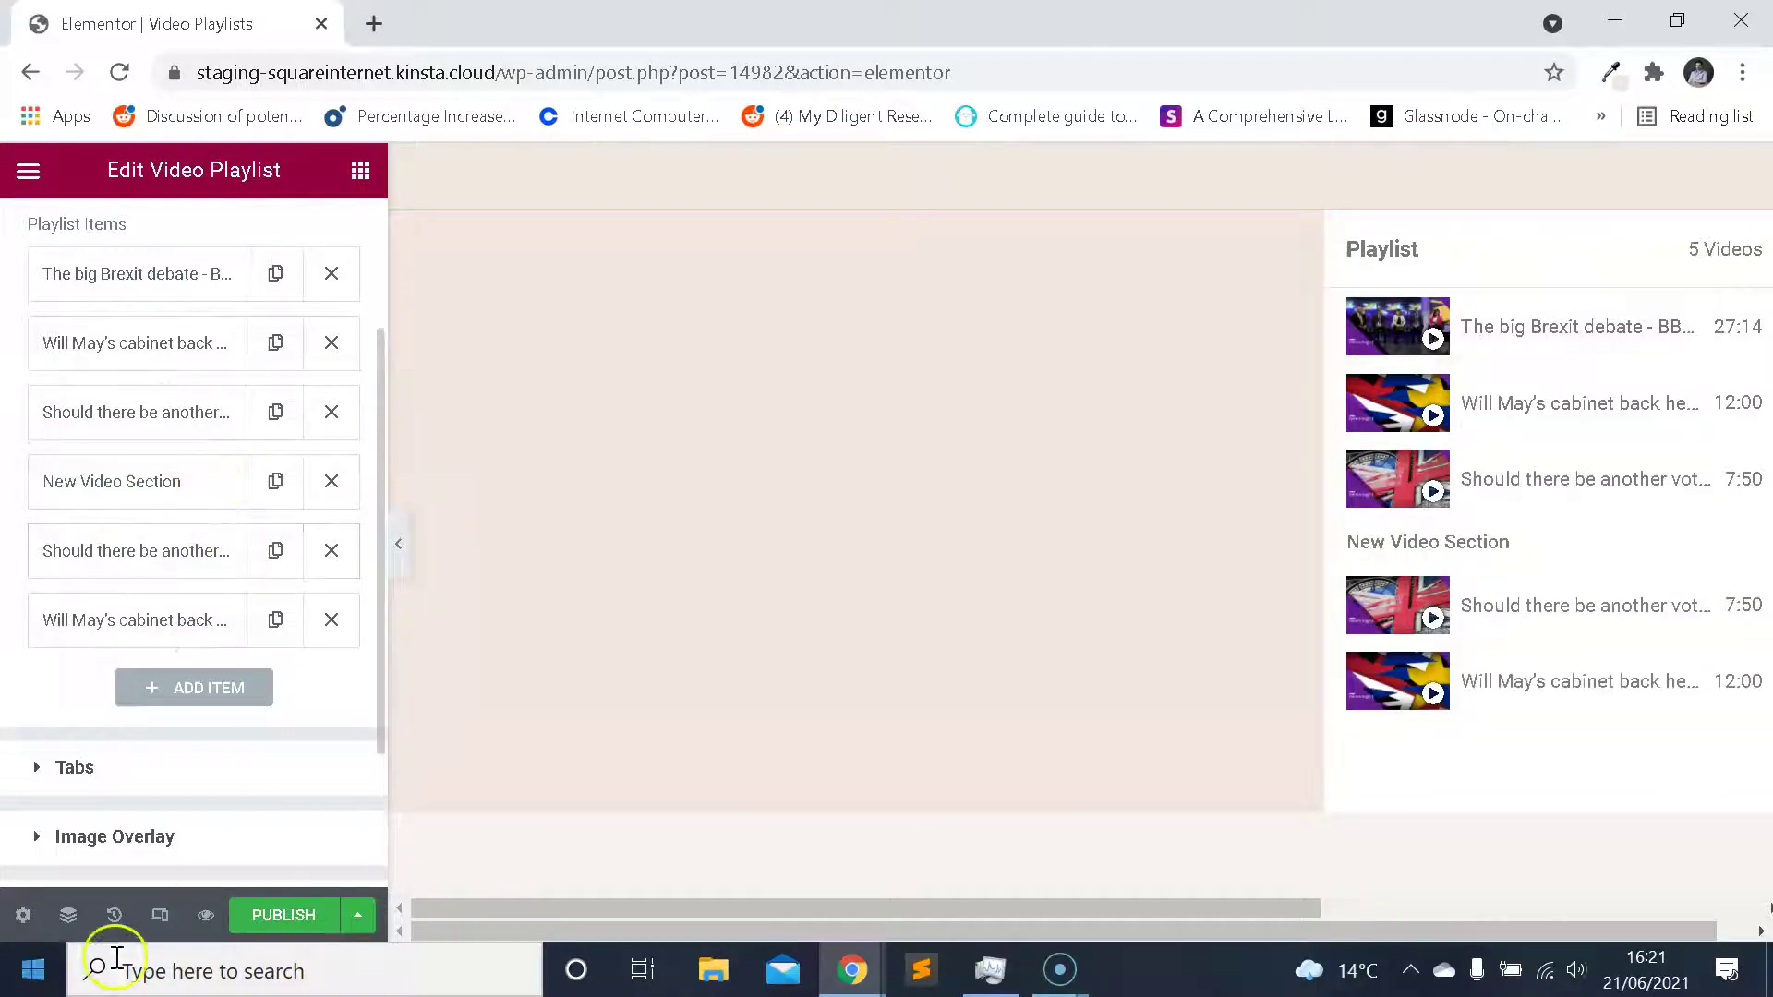
{"action": "scroll", "coordinate": [209, 540], "scroll_direction": "down", "scroll_amount": 2}
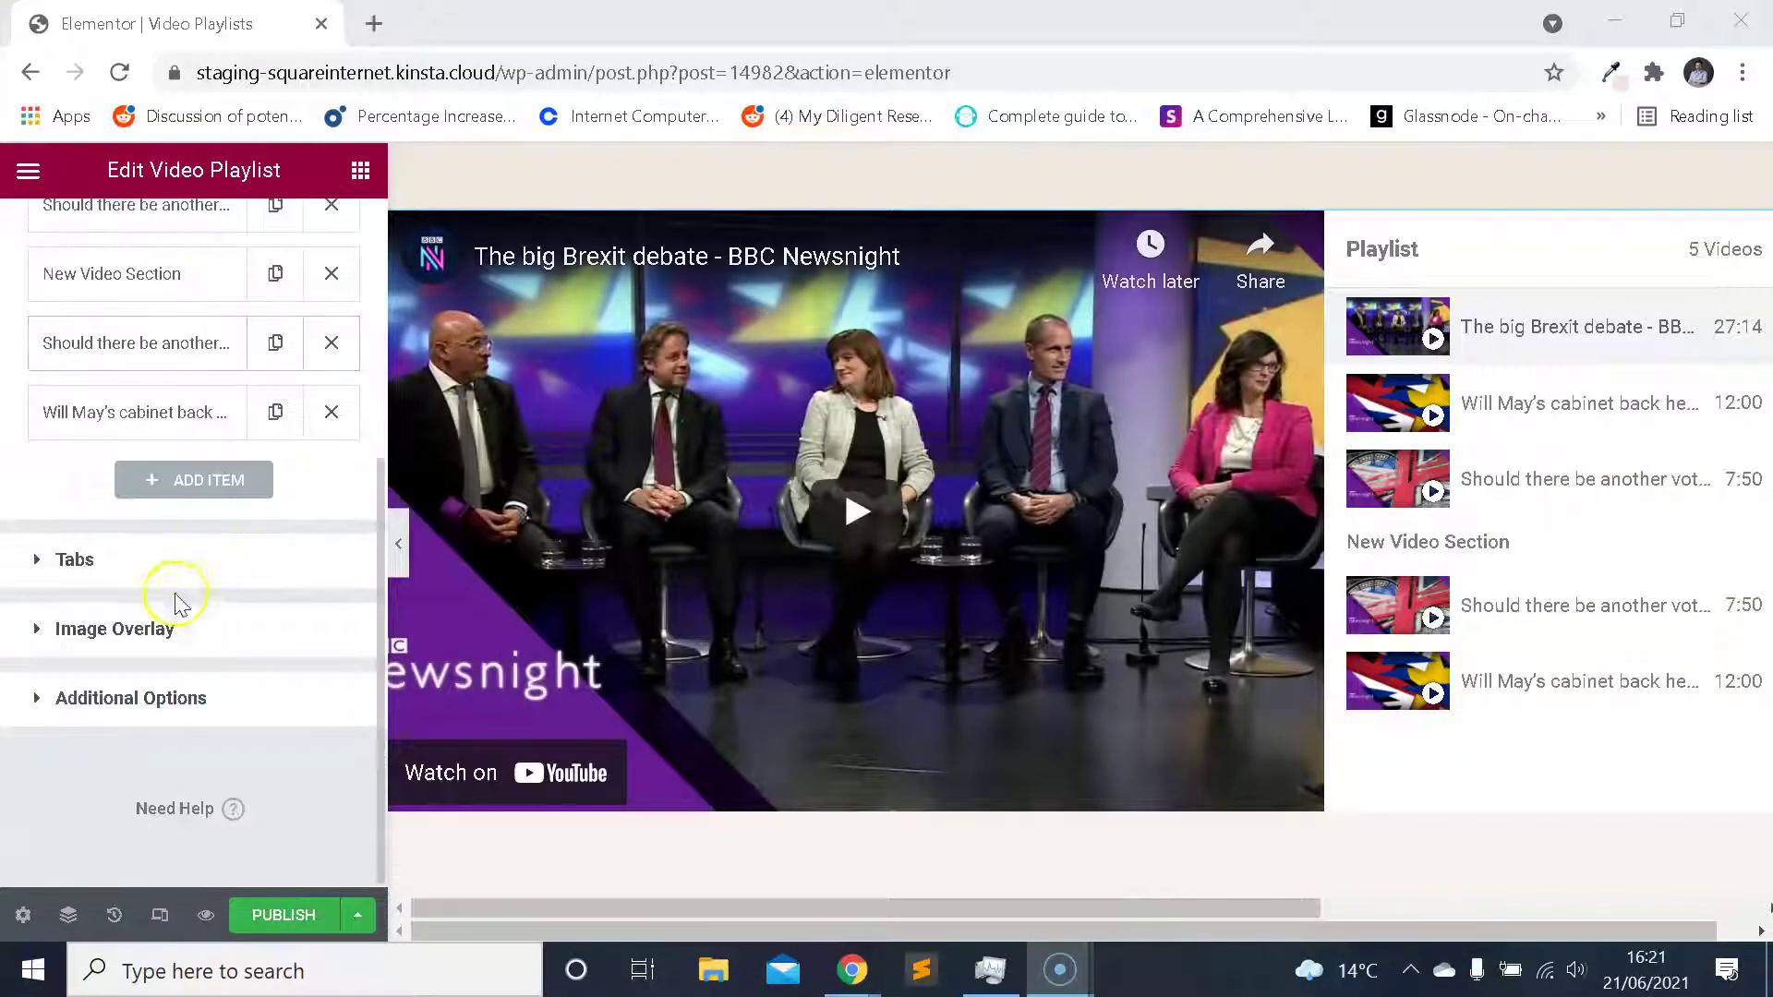
{"action": "scroll", "coordinate": [178, 655], "scroll_direction": "up", "scroll_amount": 4}
{"action": "scroll", "coordinate": [189, 620], "scroll_direction": "down", "scroll_amount": 2}
{"action": "scroll", "coordinate": [150, 577], "scroll_direction": "down", "scroll_amount": 2}
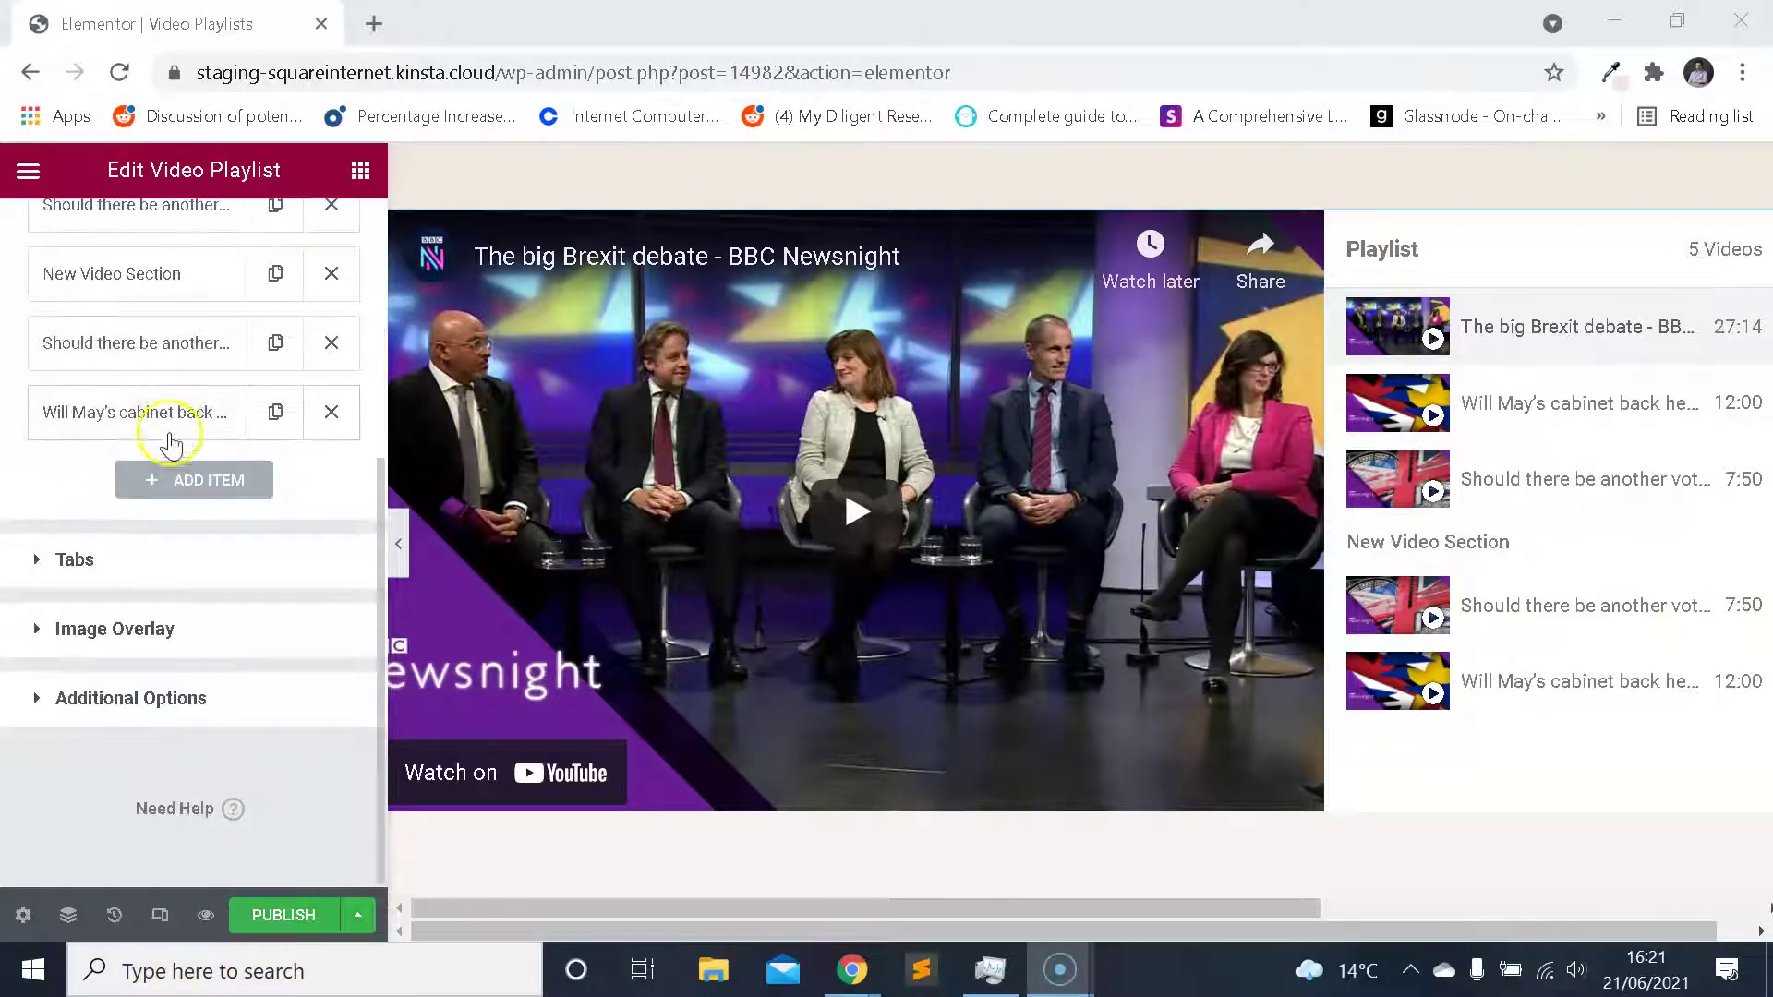
Open the first playlist item, the Brexit debate video, and show its Contents Tabs.
{"action": "scroll", "coordinate": [155, 628], "scroll_direction": "up", "scroll_amount": 4}
{"action": "left_click", "coordinate": [168, 494]}
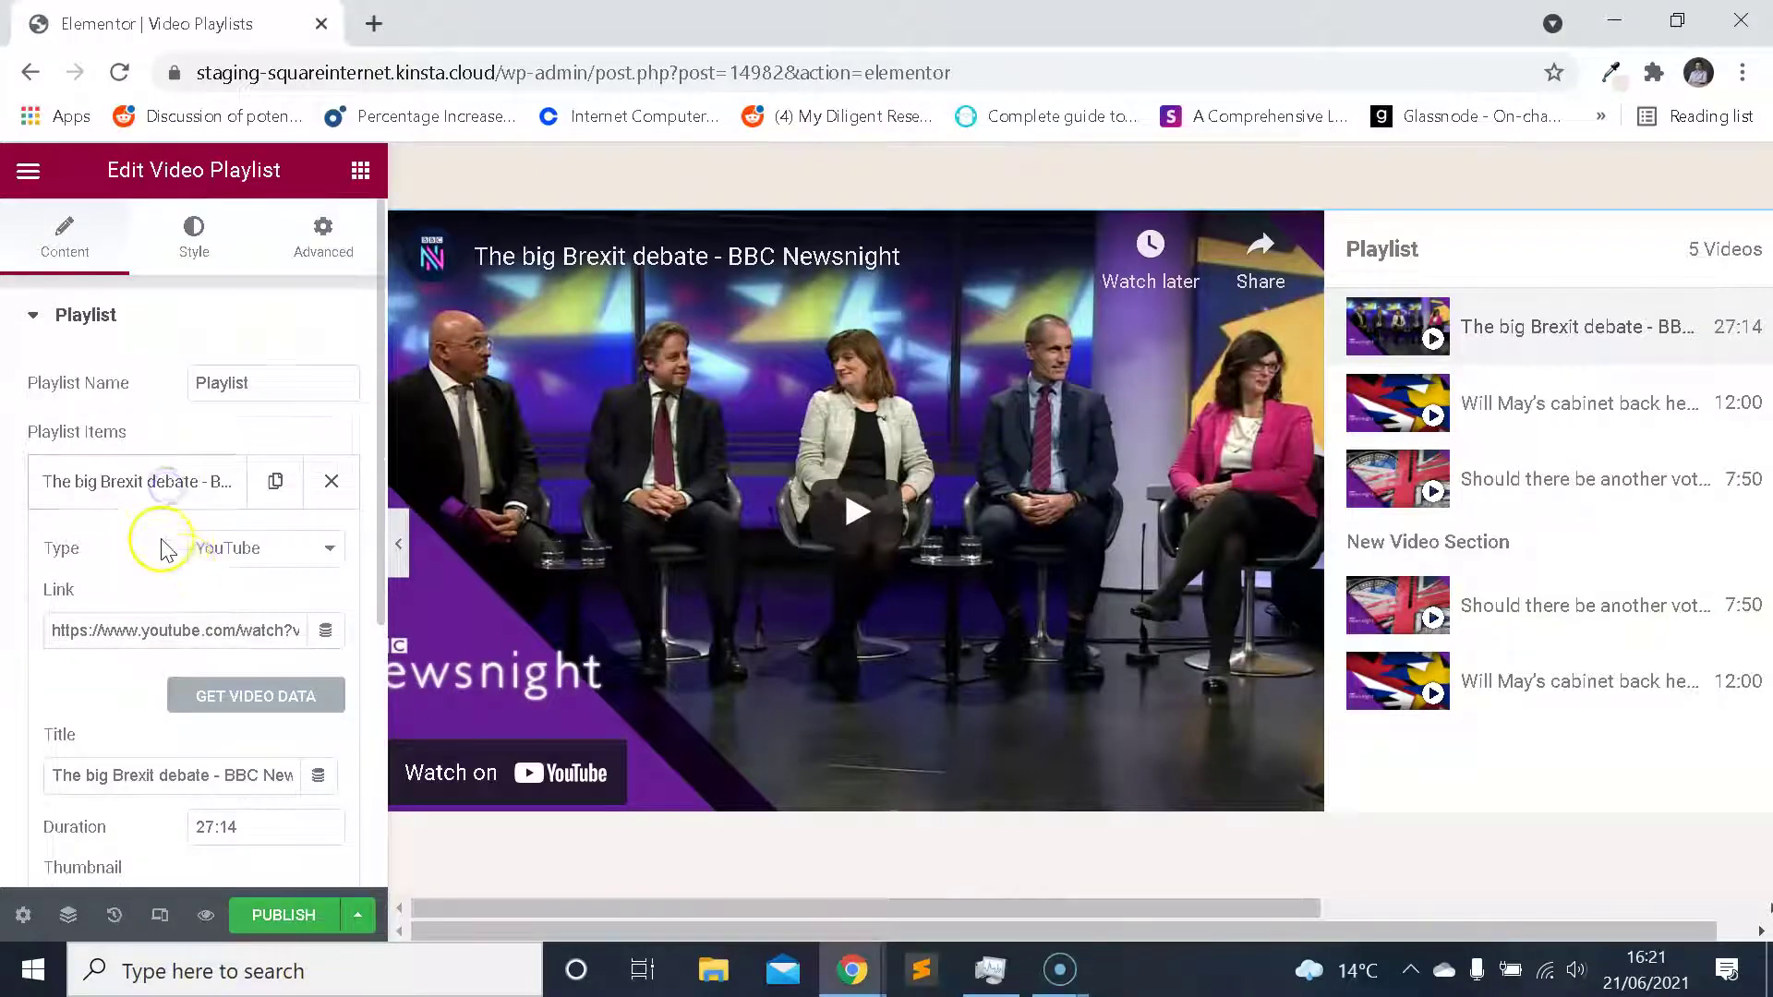
{"action": "scroll", "coordinate": [162, 547], "scroll_direction": "down", "scroll_amount": 2}
{"action": "scroll", "coordinate": [163, 540], "scroll_direction": "down", "scroll_amount": 2}
{"action": "scroll", "coordinate": [732, 586], "scroll_direction": "up", "scroll_amount": 2}
{"action": "scroll", "coordinate": [723, 602], "scroll_direction": "down", "scroll_amount": 3}
{"action": "scroll", "coordinate": [739, 614], "scroll_direction": "up", "scroll_amount": 2}
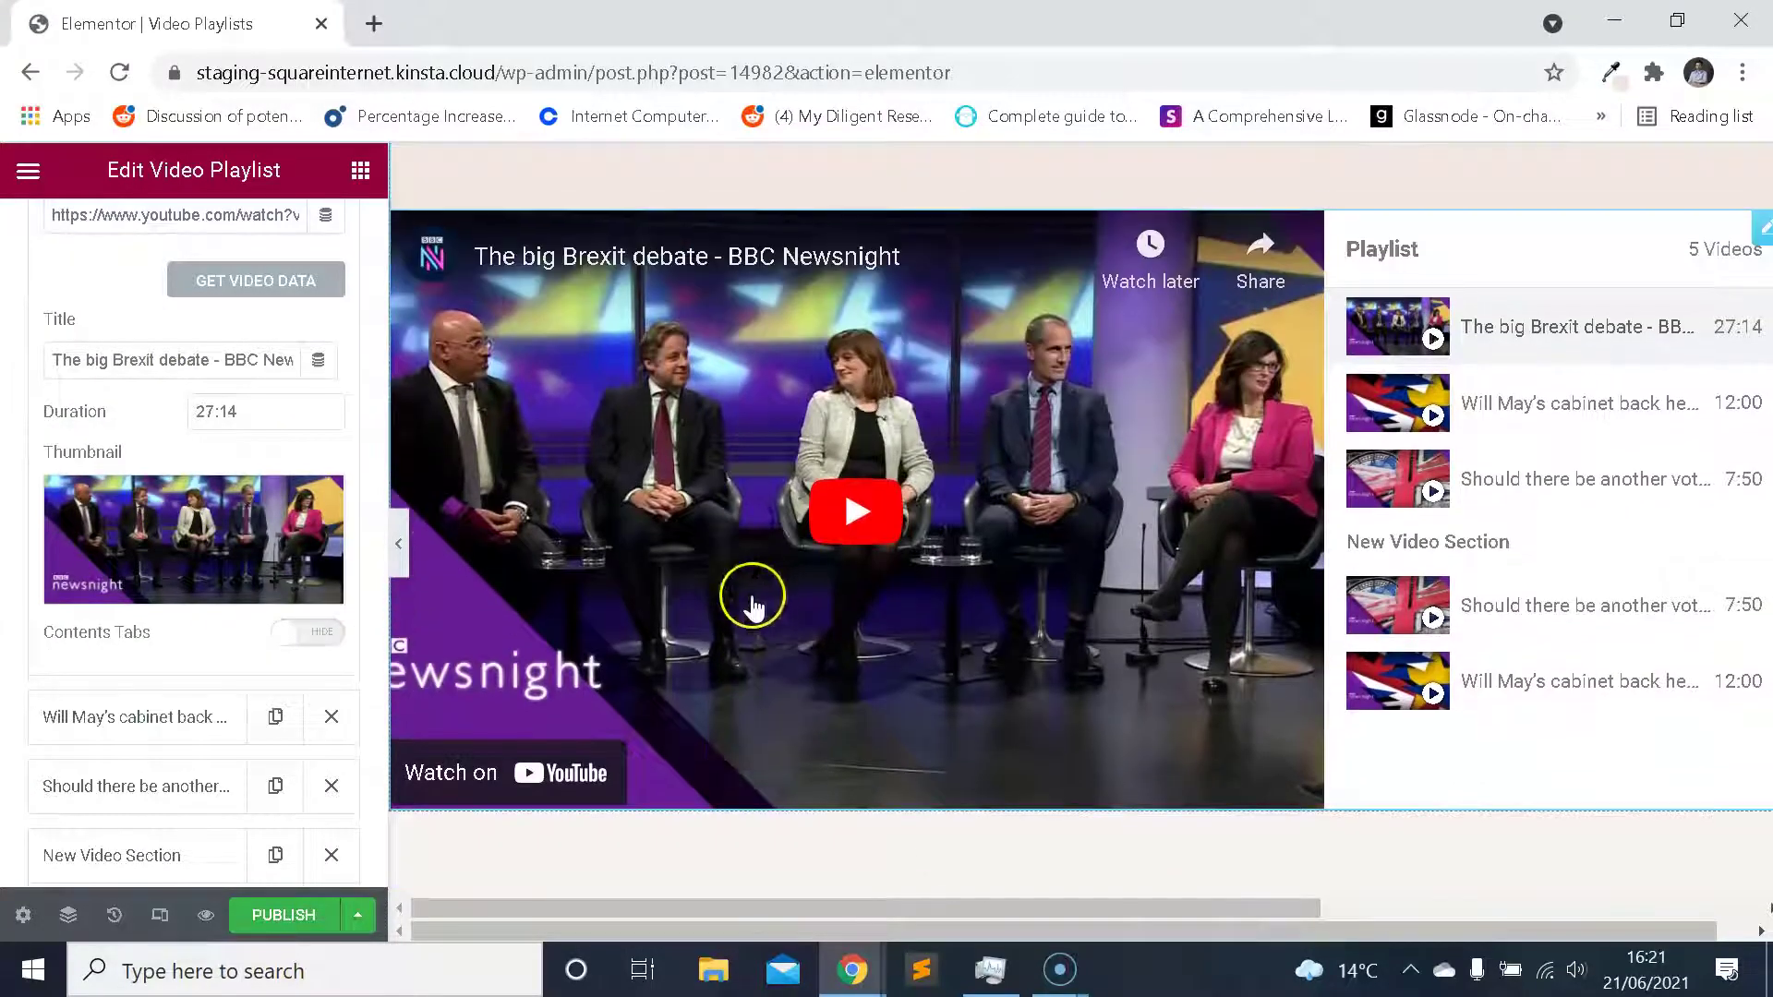
{"action": "left_click", "coordinate": [300, 637]}
{"action": "scroll", "coordinate": [665, 517], "scroll_direction": "down", "scroll_amount": 3}
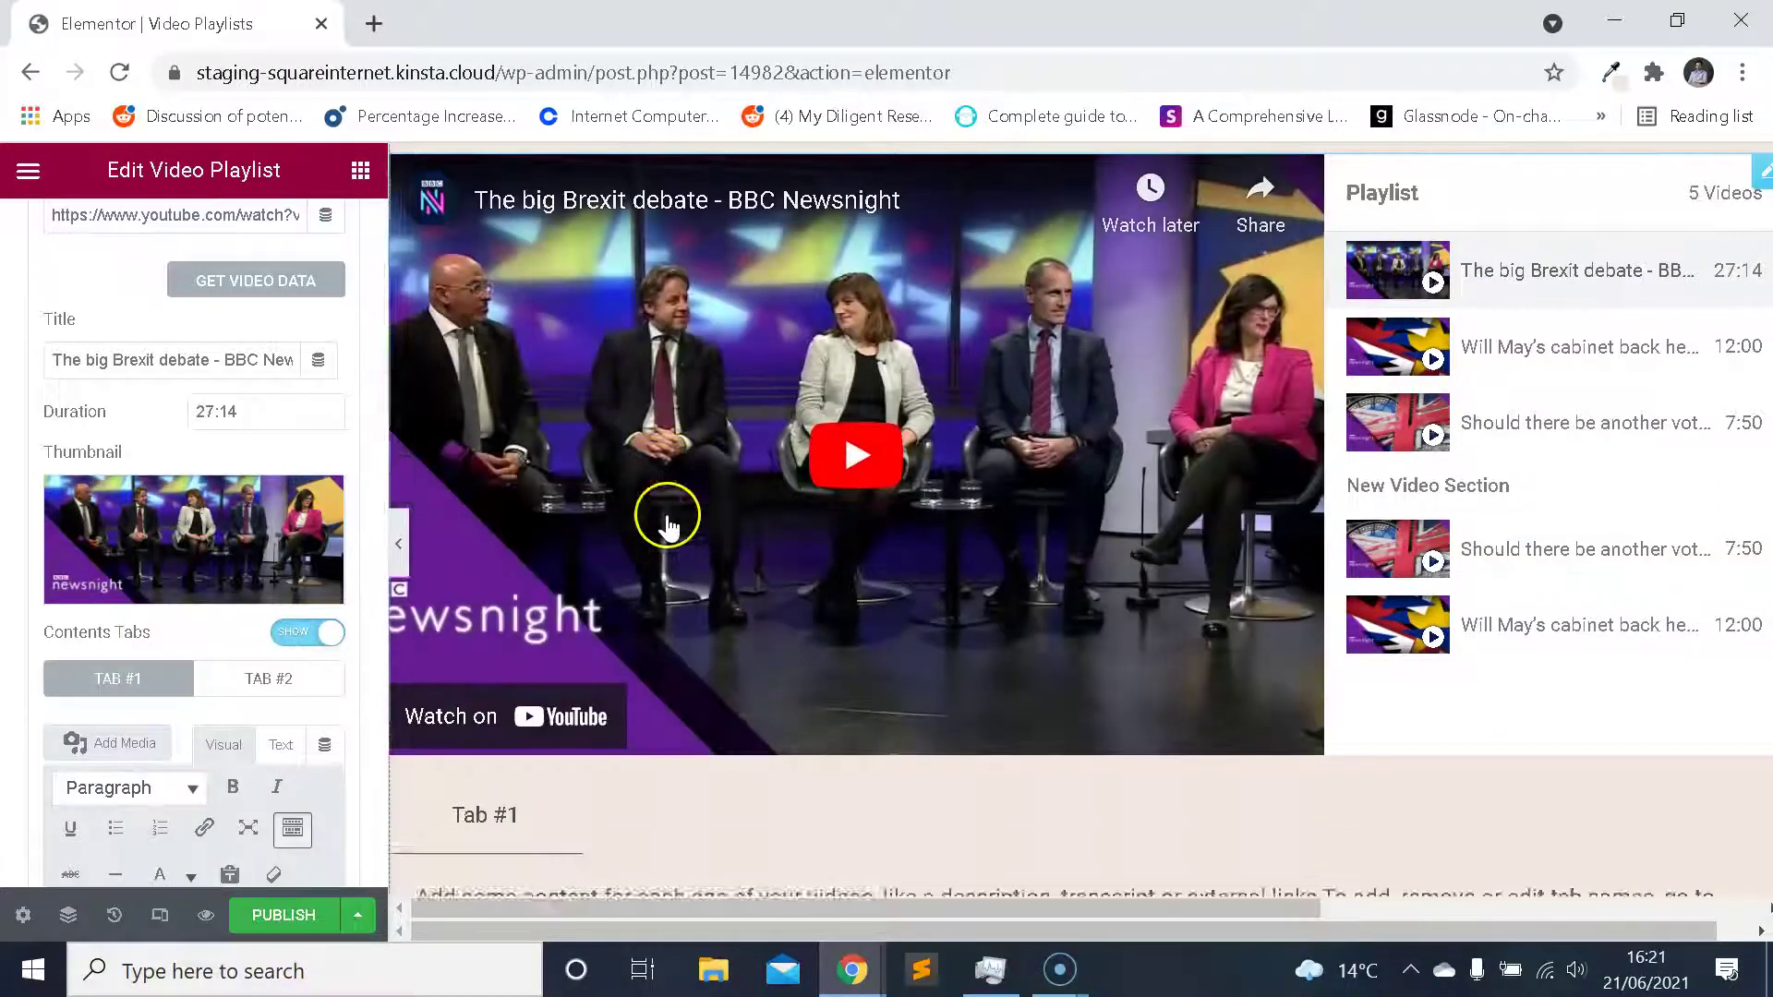
Examine the content tab area beneath the video in the page preview.
{"action": "scroll", "coordinate": [668, 526], "scroll_direction": "up", "scroll_amount": 4}
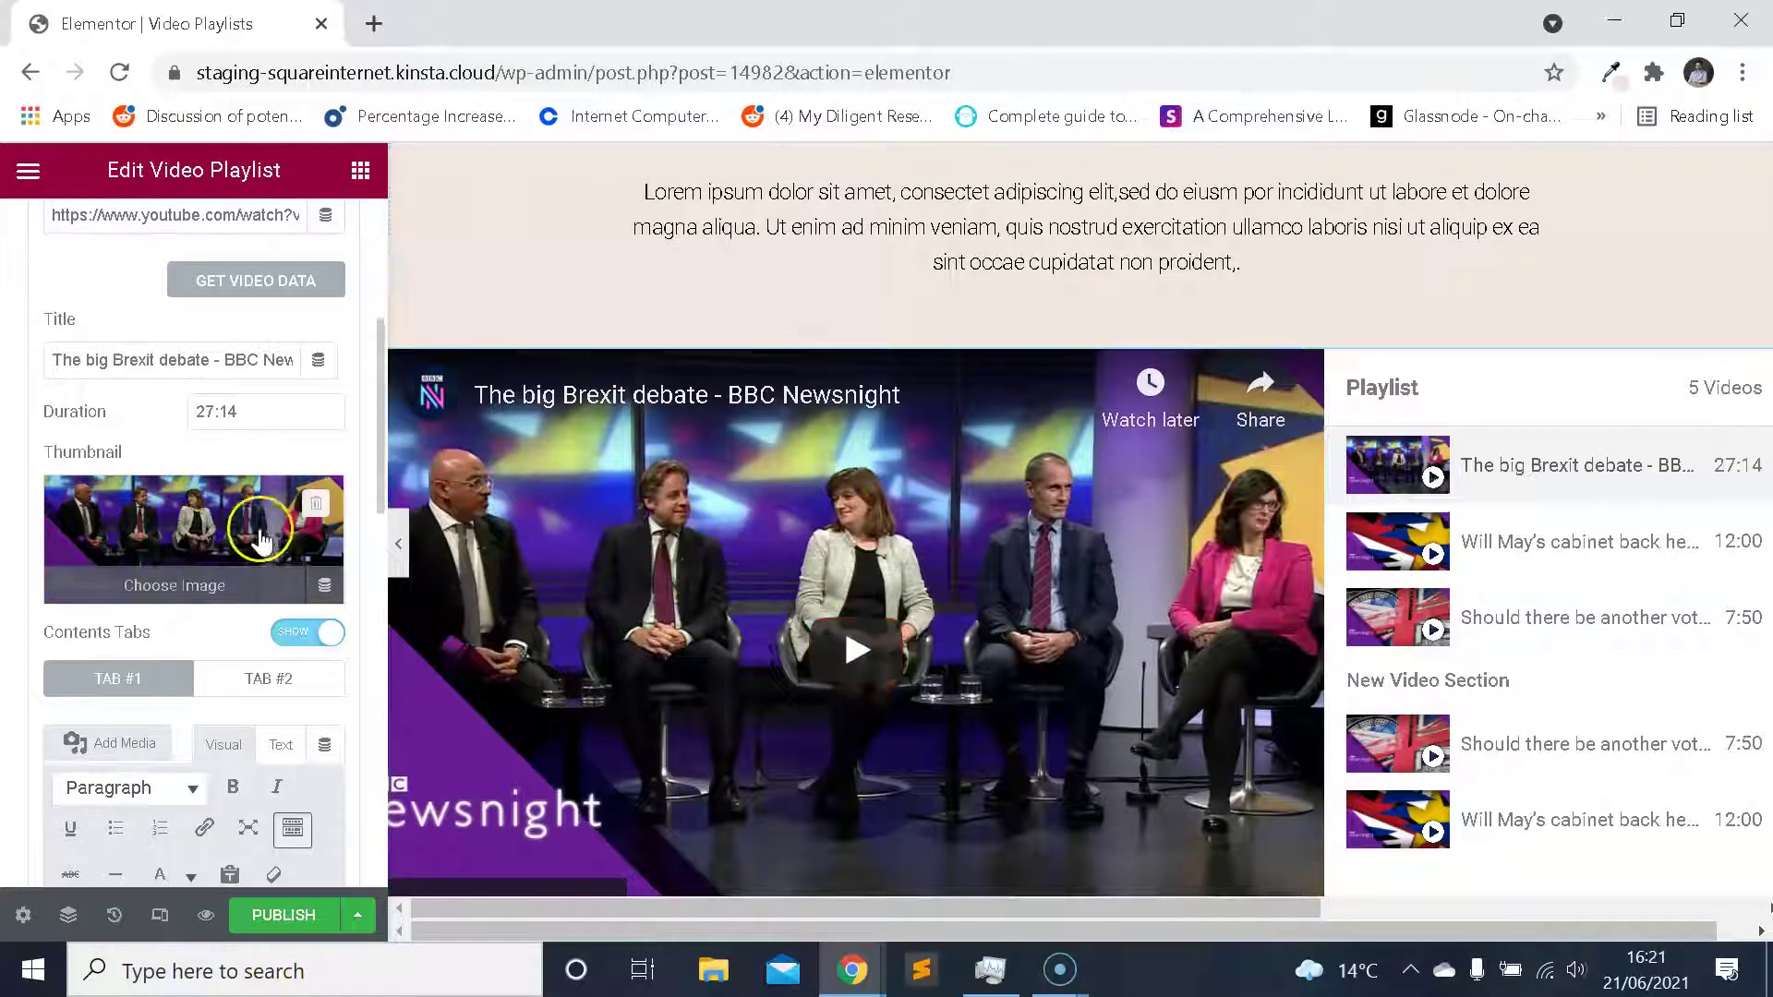
{"action": "scroll", "coordinate": [783, 514], "scroll_direction": "down", "scroll_amount": 3}
{"action": "scroll", "coordinate": [787, 573], "scroll_direction": "up", "scroll_amount": 2}
{"action": "scroll", "coordinate": [789, 577], "scroll_direction": "down", "scroll_amount": 3}
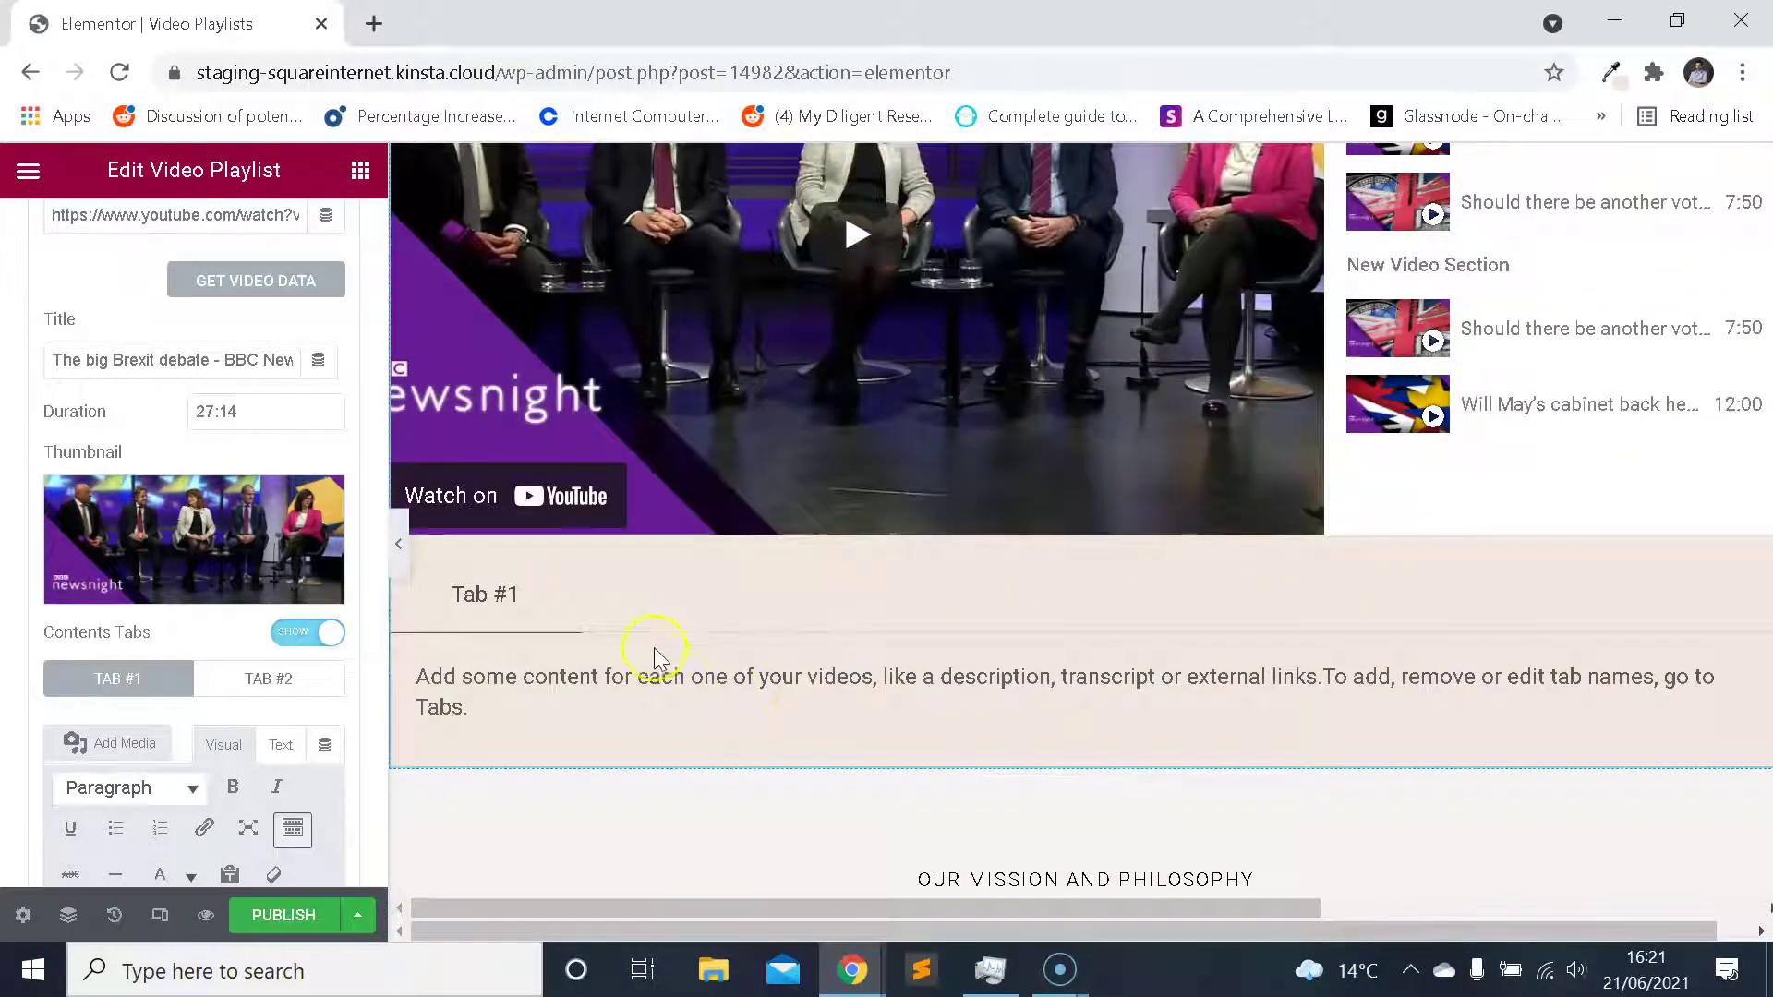
{"action": "scroll", "coordinate": [683, 661], "scroll_direction": "up", "scroll_amount": 3}
{"action": "scroll", "coordinate": [765, 658], "scroll_direction": "down", "scroll_amount": 3}
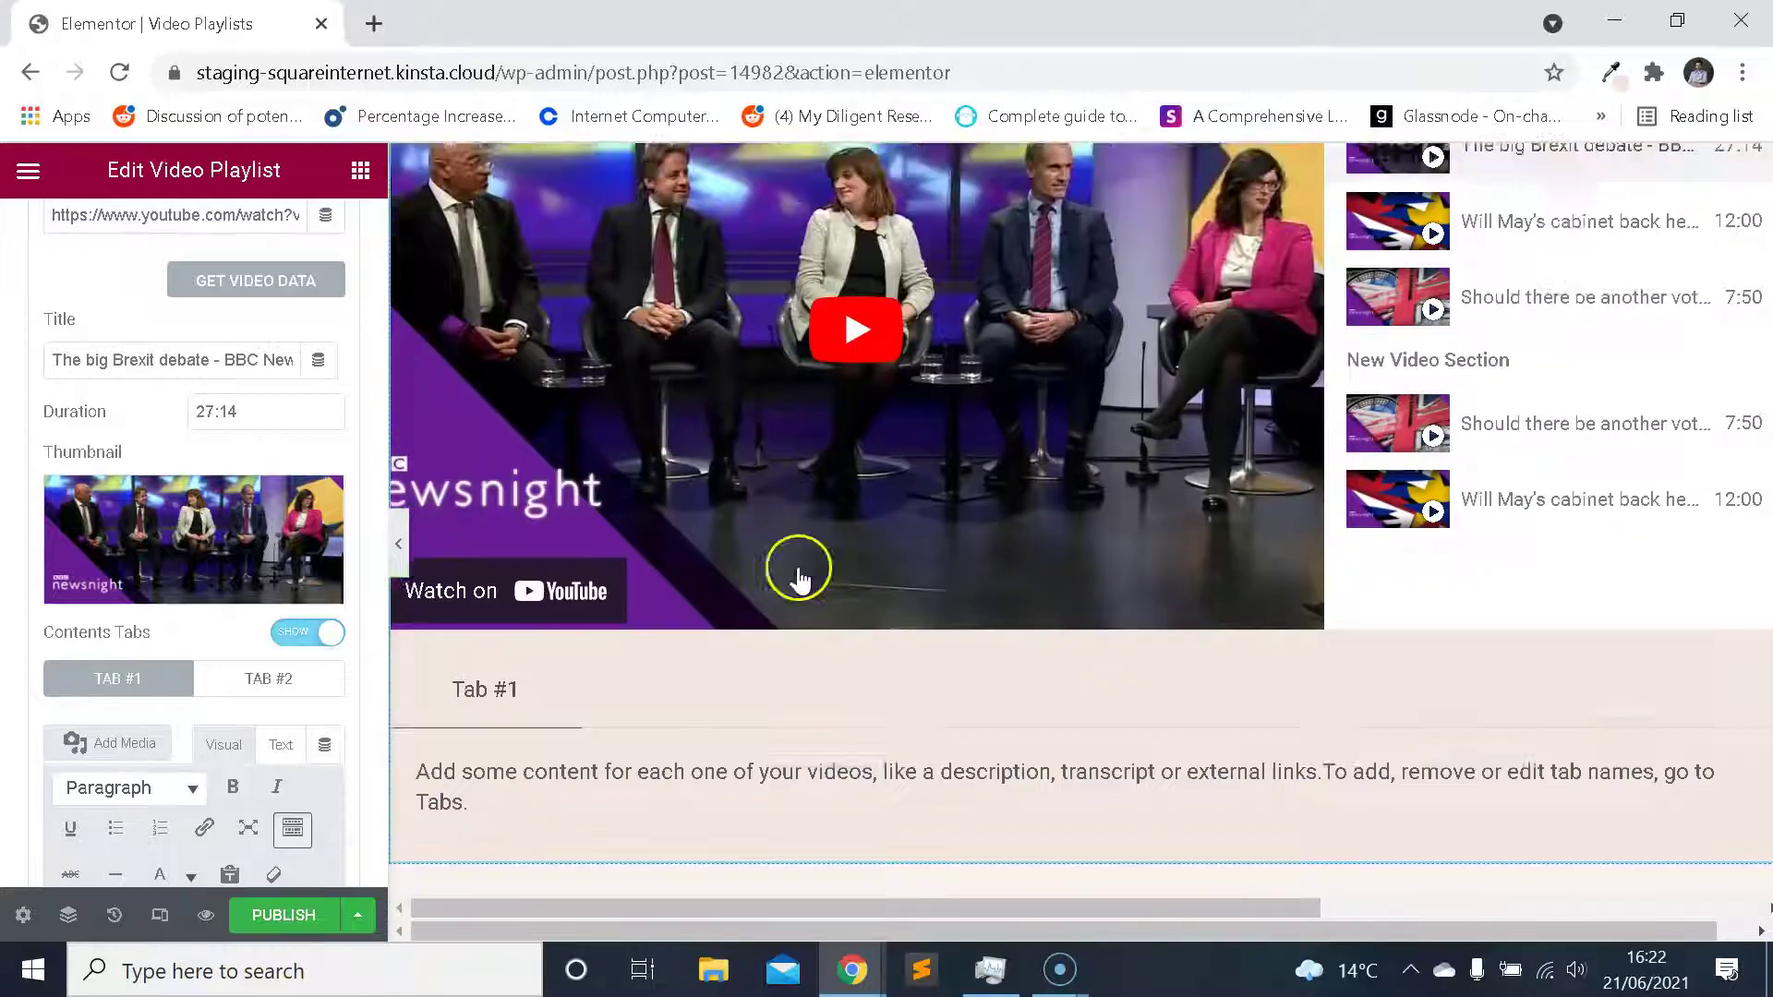
{"action": "scroll", "coordinate": [765, 628], "scroll_direction": "down", "scroll_amount": 3}
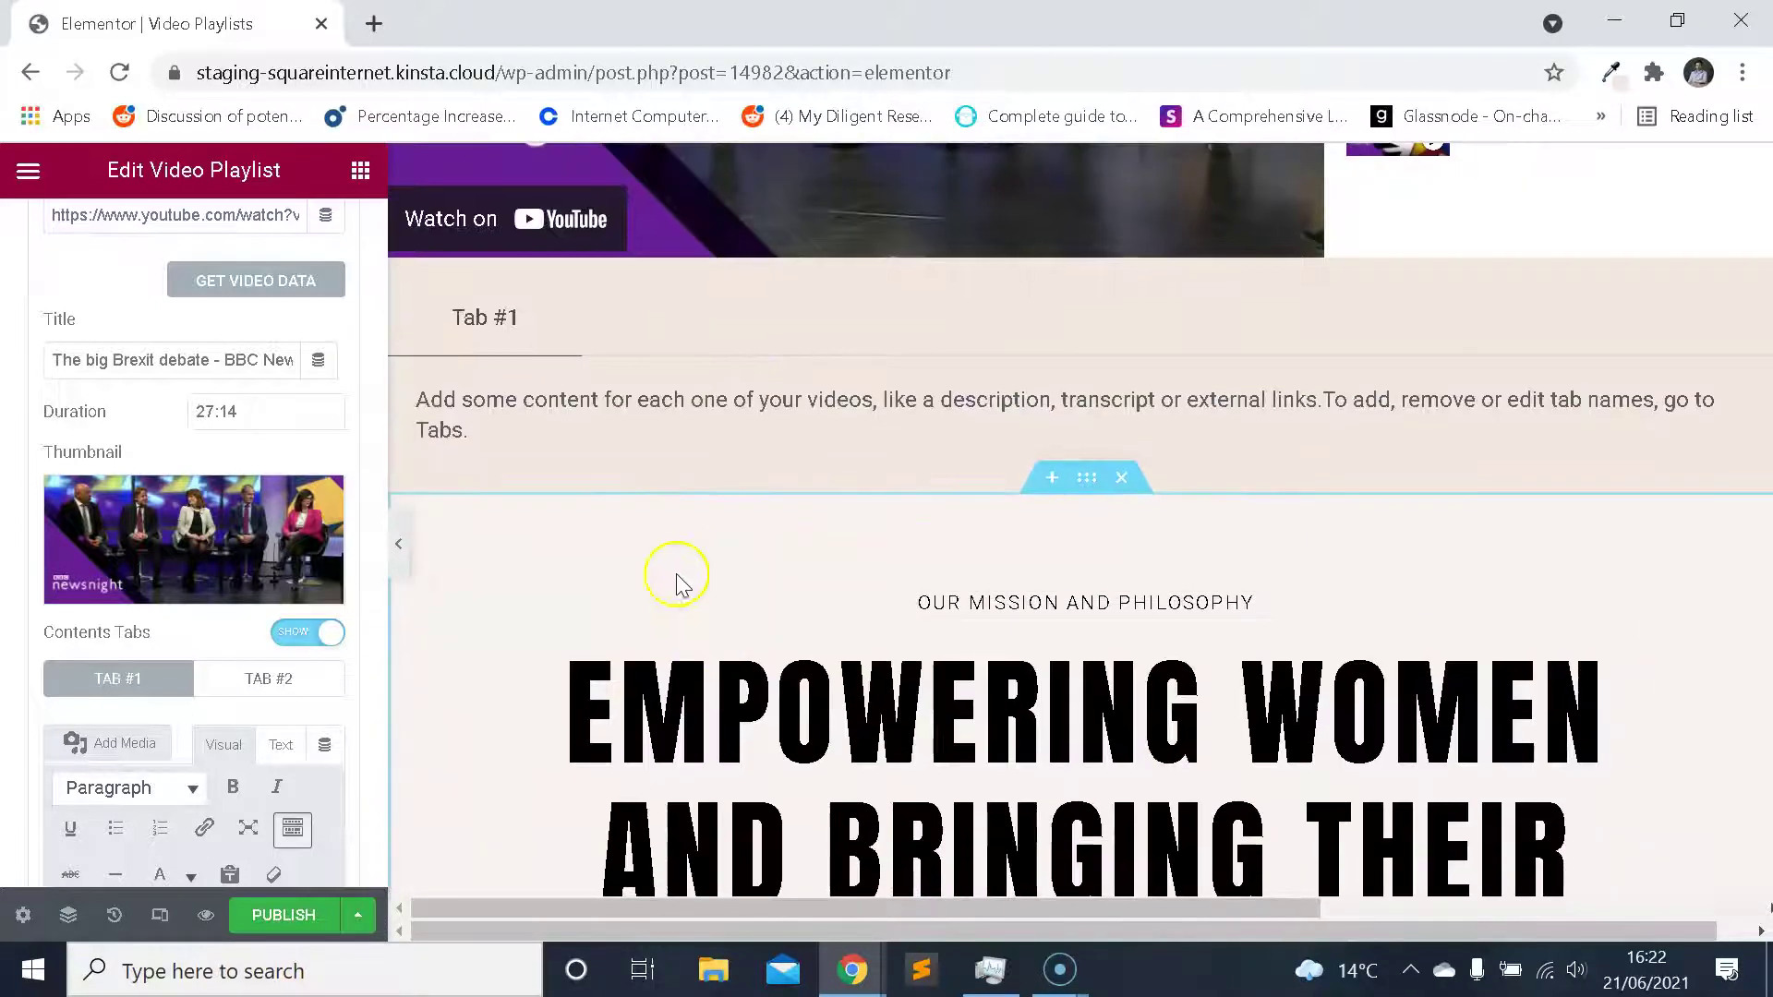
{"action": "scroll", "coordinate": [638, 444], "scroll_direction": "up", "scroll_amount": 2}
Replace the first video's Tab #1 content with "This is the description for this video.".
{"action": "scroll", "coordinate": [157, 720], "scroll_direction": "down", "scroll_amount": 5}
{"action": "key", "text": "ctrl+a"}
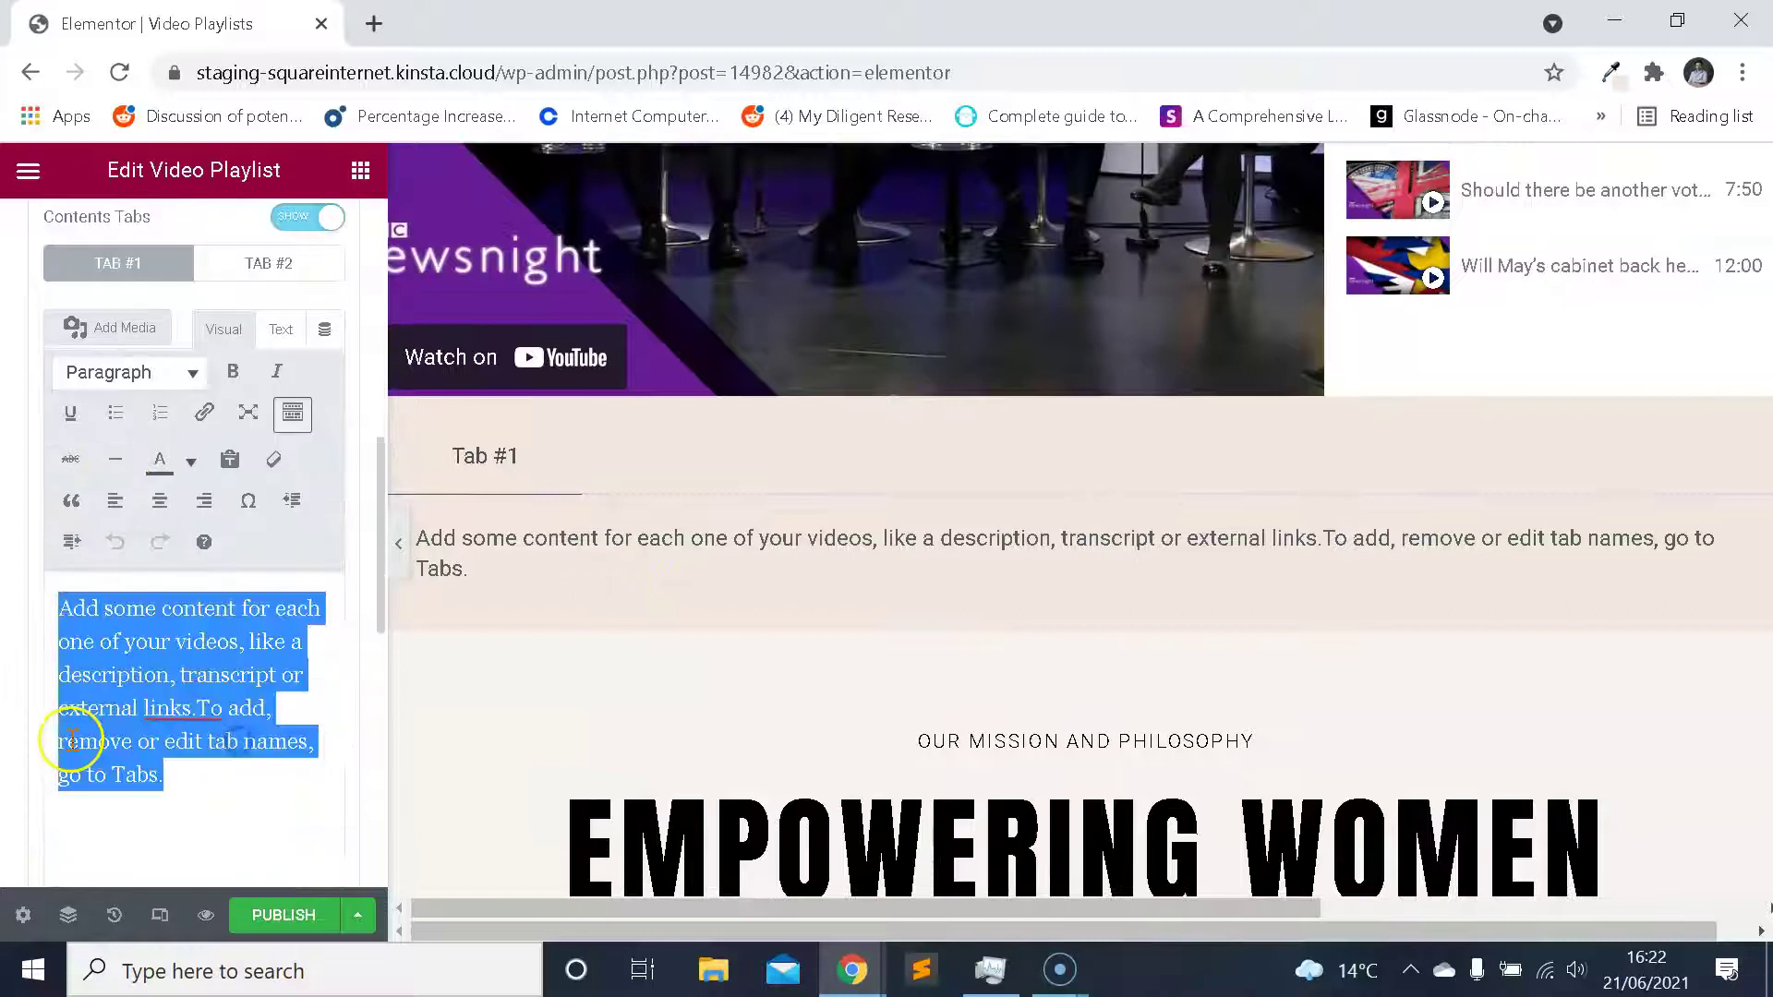
{"action": "type", "text": "This is the description"}
{"action": "key", "text": "BackSpace"}
{"action": "key", "text": "BackSpace"}
{"action": "type", "text": "on for this video."}
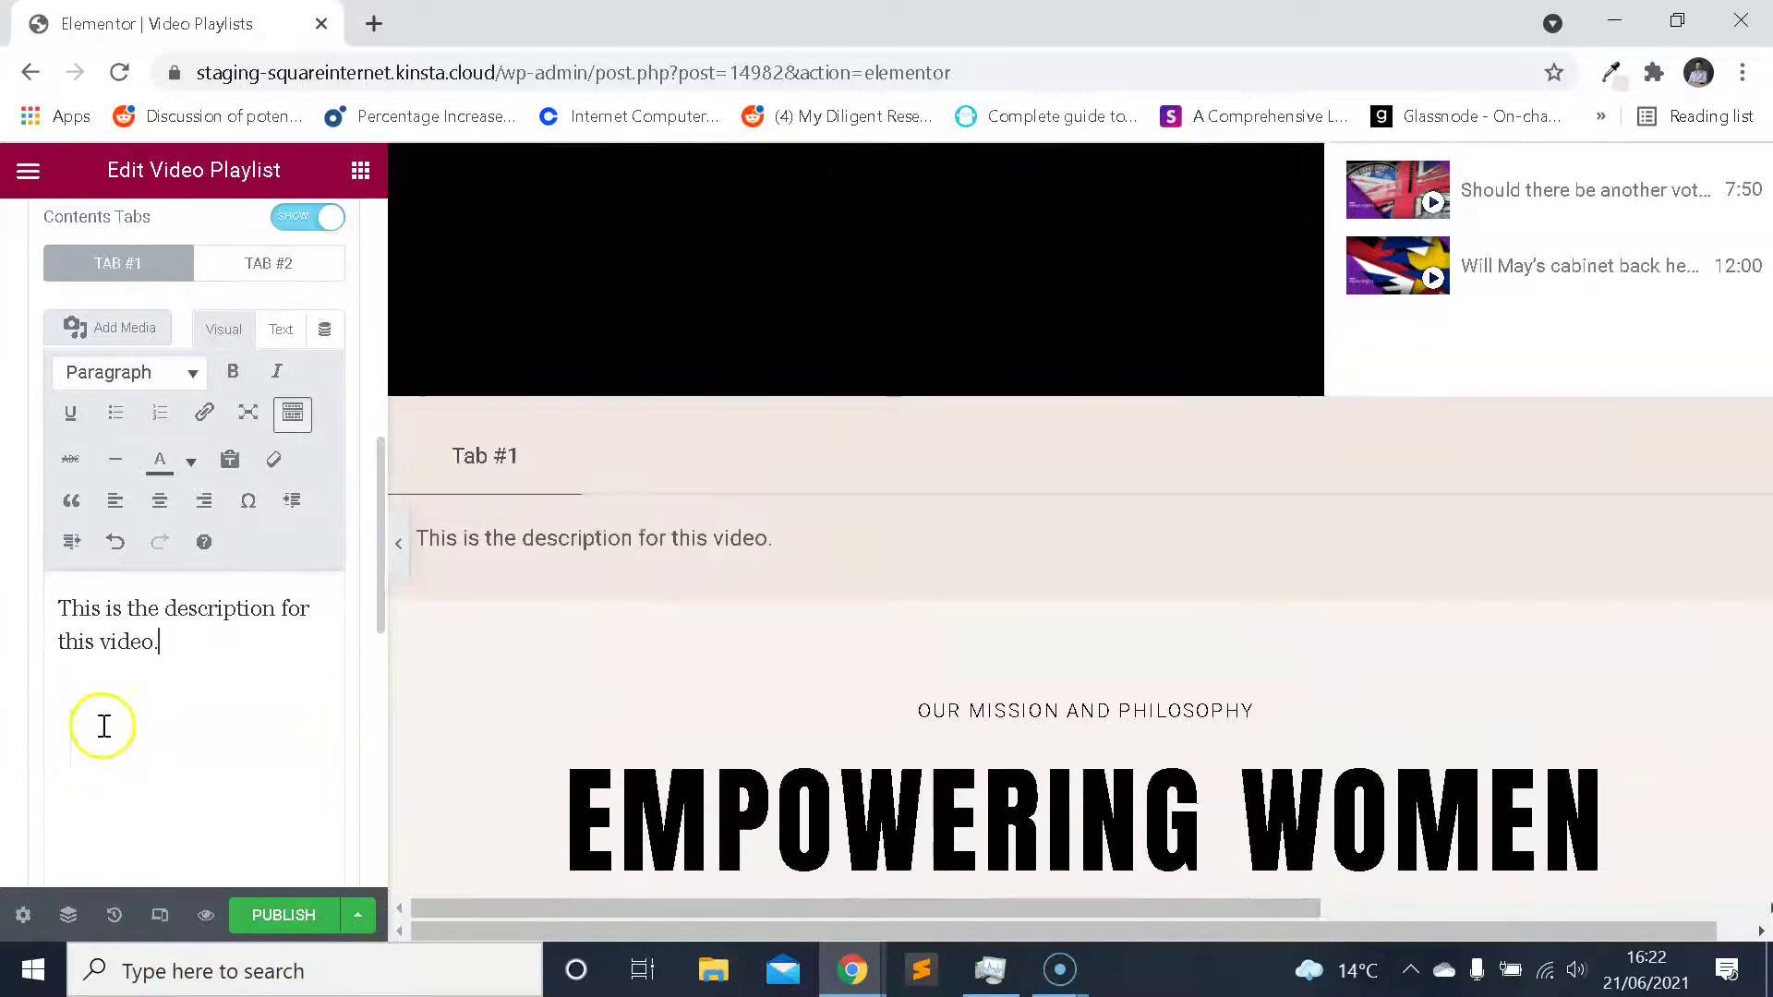
{"action": "scroll", "coordinate": [93, 554], "scroll_direction": "up", "scroll_amount": 2}
{"action": "scroll", "coordinate": [145, 527], "scroll_direction": "down", "scroll_amount": 2}
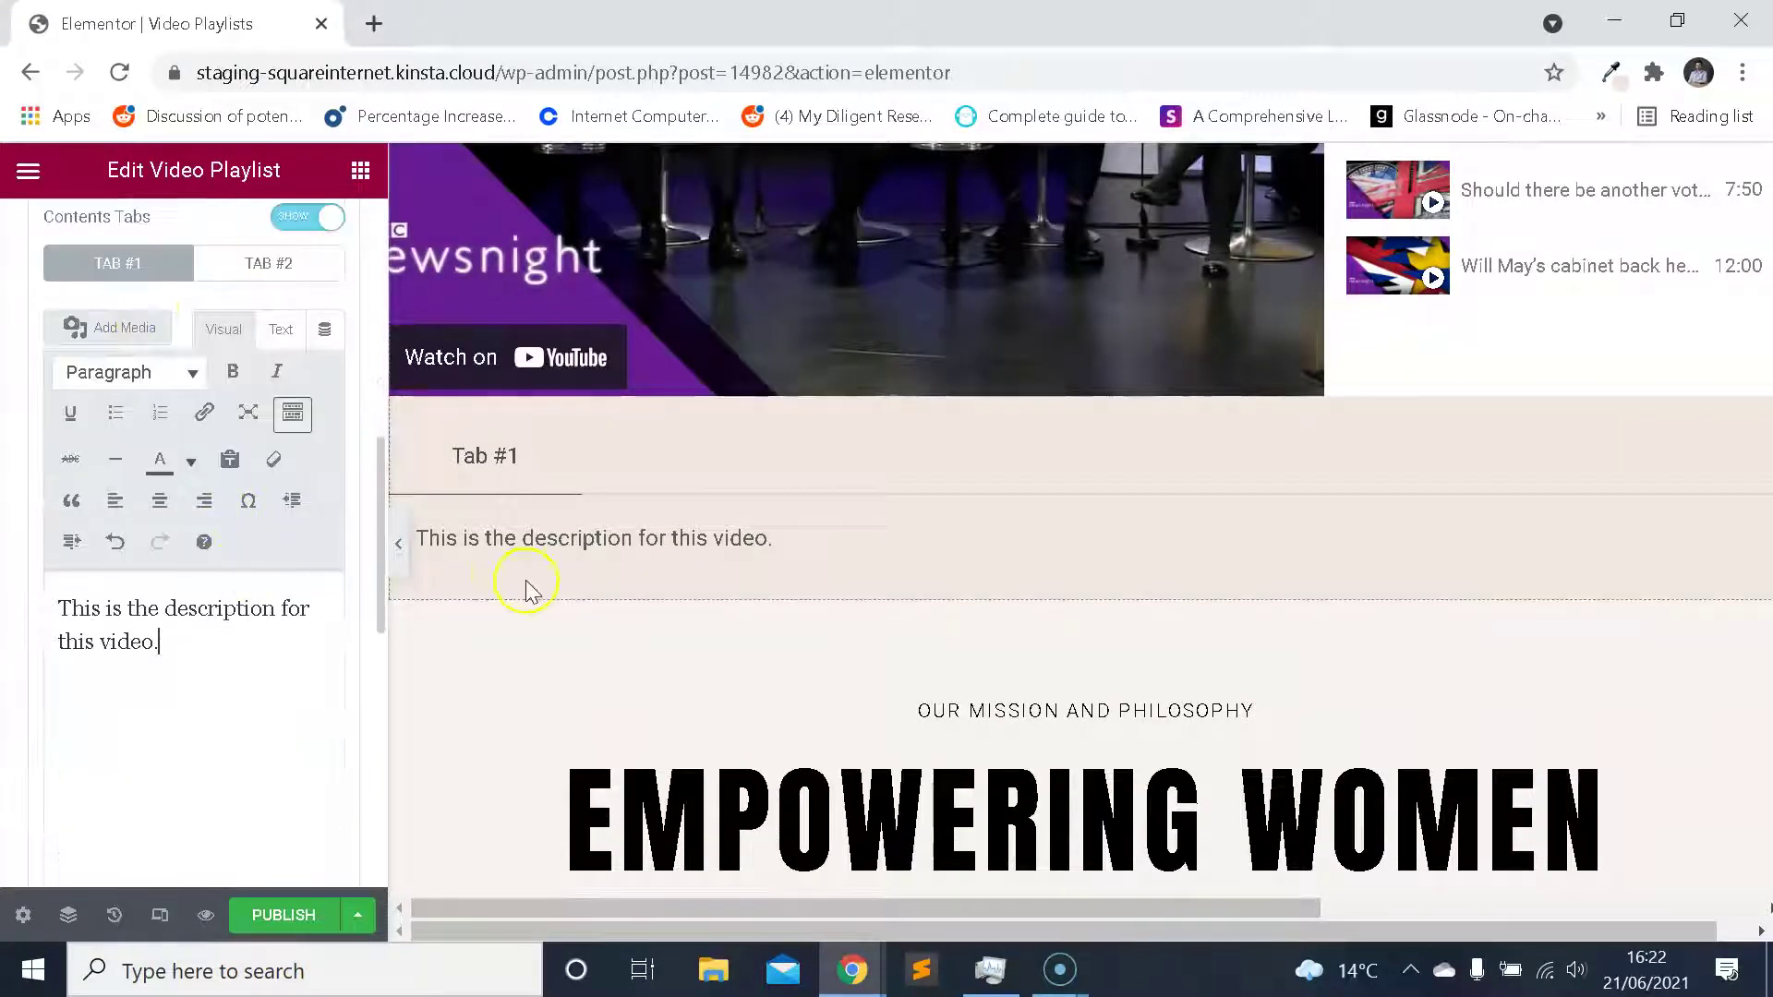
{"action": "scroll", "coordinate": [554, 589], "scroll_direction": "up", "scroll_amount": 3}
{"action": "scroll", "coordinate": [1100, 348], "scroll_direction": "down", "scroll_amount": 1}
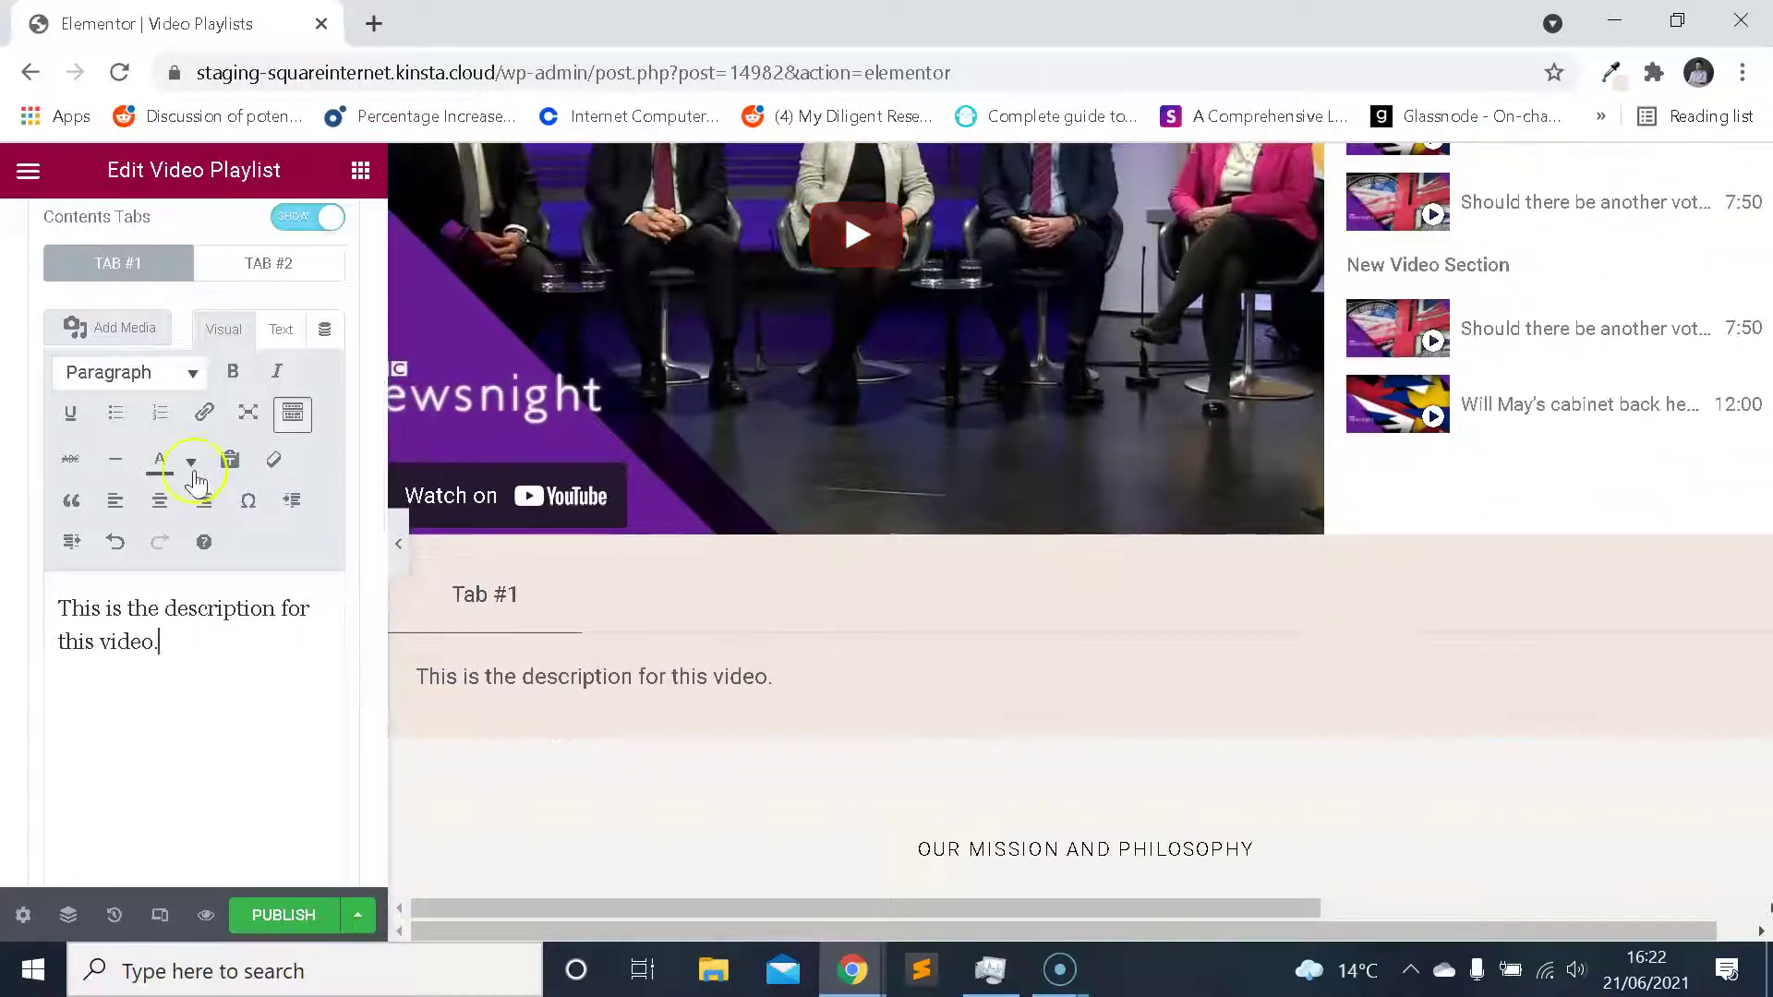
Collapse the first playlist item and set the Tab 1 Name to "Title of the tab".
{"action": "scroll", "coordinate": [203, 464], "scroll_direction": "up", "scroll_amount": 4}
{"action": "scroll", "coordinate": [211, 392], "scroll_direction": "up", "scroll_amount": 2}
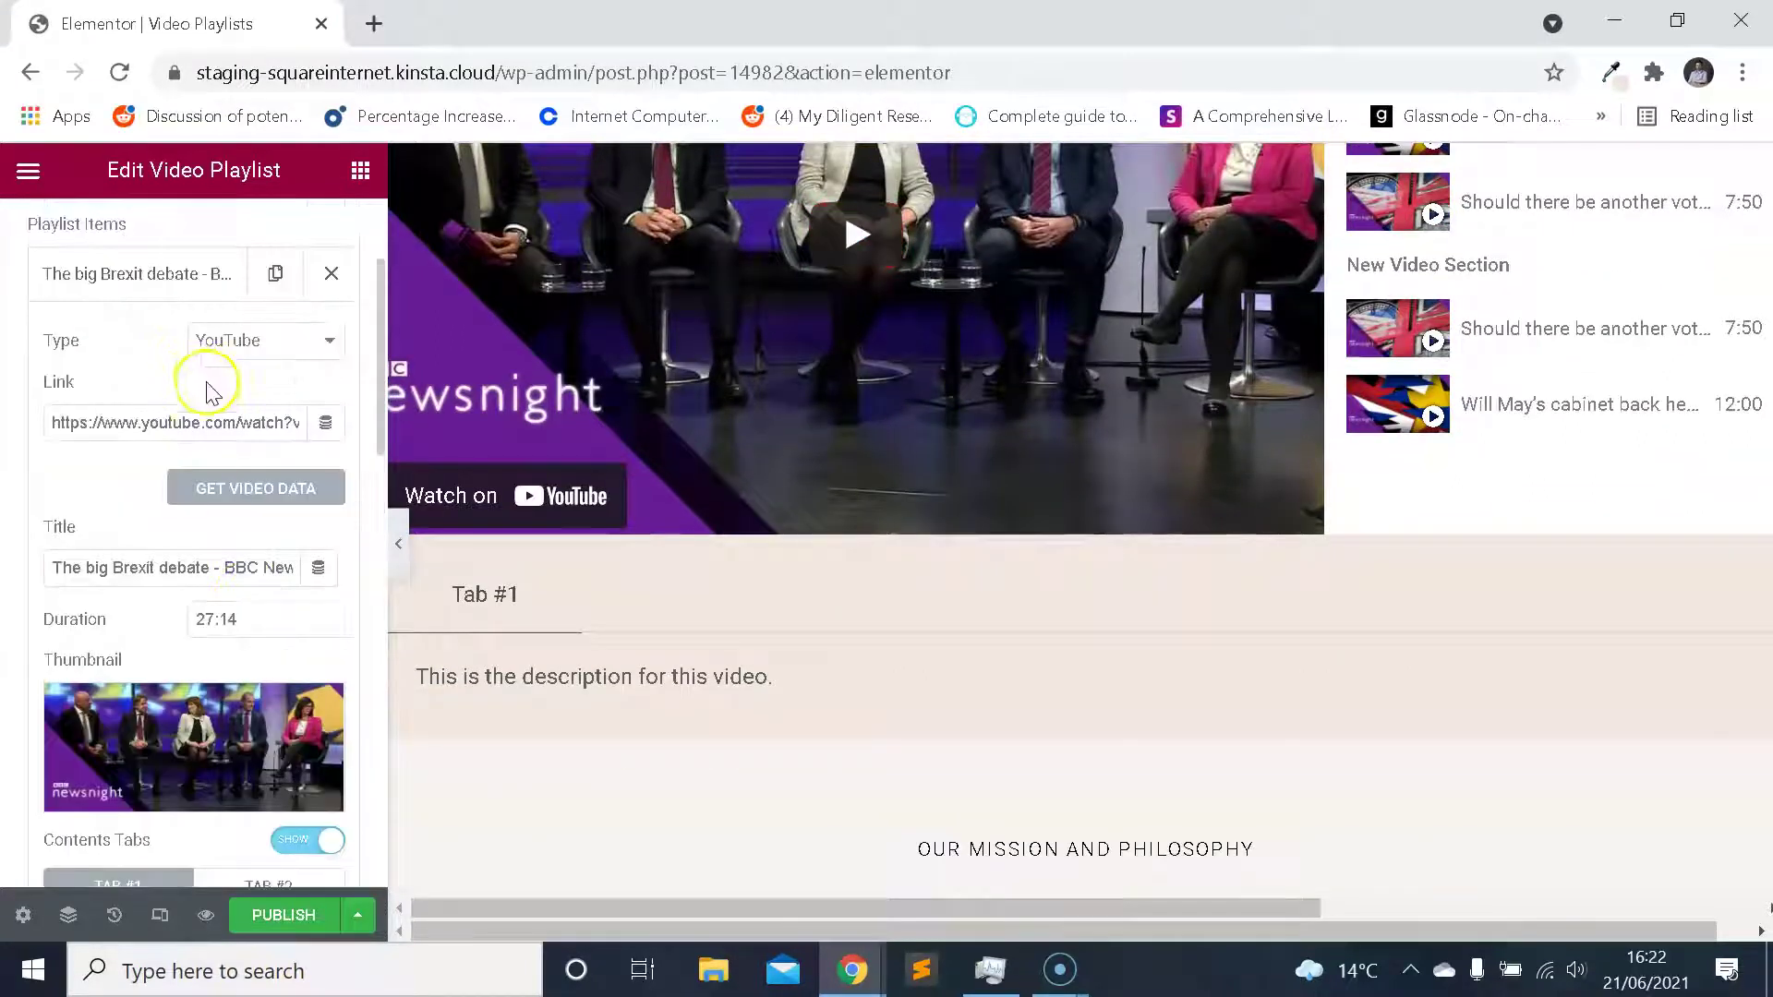
{"action": "left_click", "coordinate": [190, 310]}
{"action": "scroll", "coordinate": [158, 534], "scroll_direction": "down", "scroll_amount": 2}
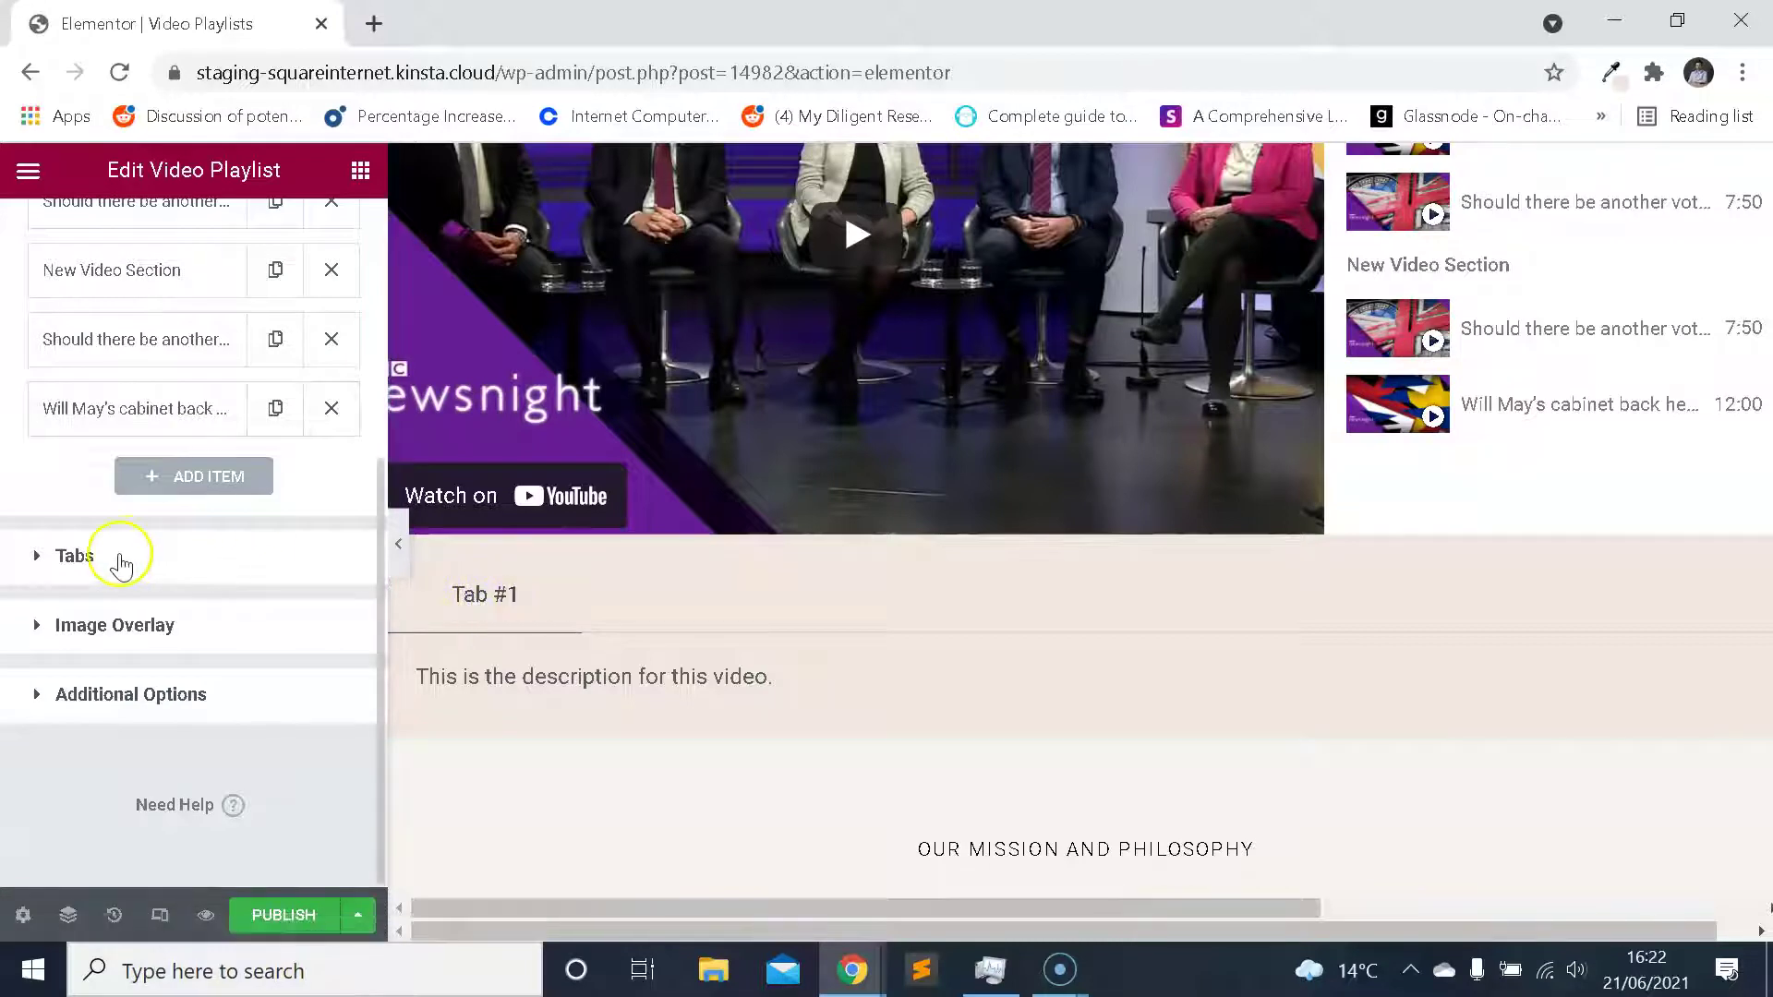
{"action": "left_click", "coordinate": [120, 555]}
{"action": "left_click", "coordinate": [279, 455]}
{"action": "triple_click", "coordinate": [277, 454]}
{"action": "type", "text": "Title of the ta"}
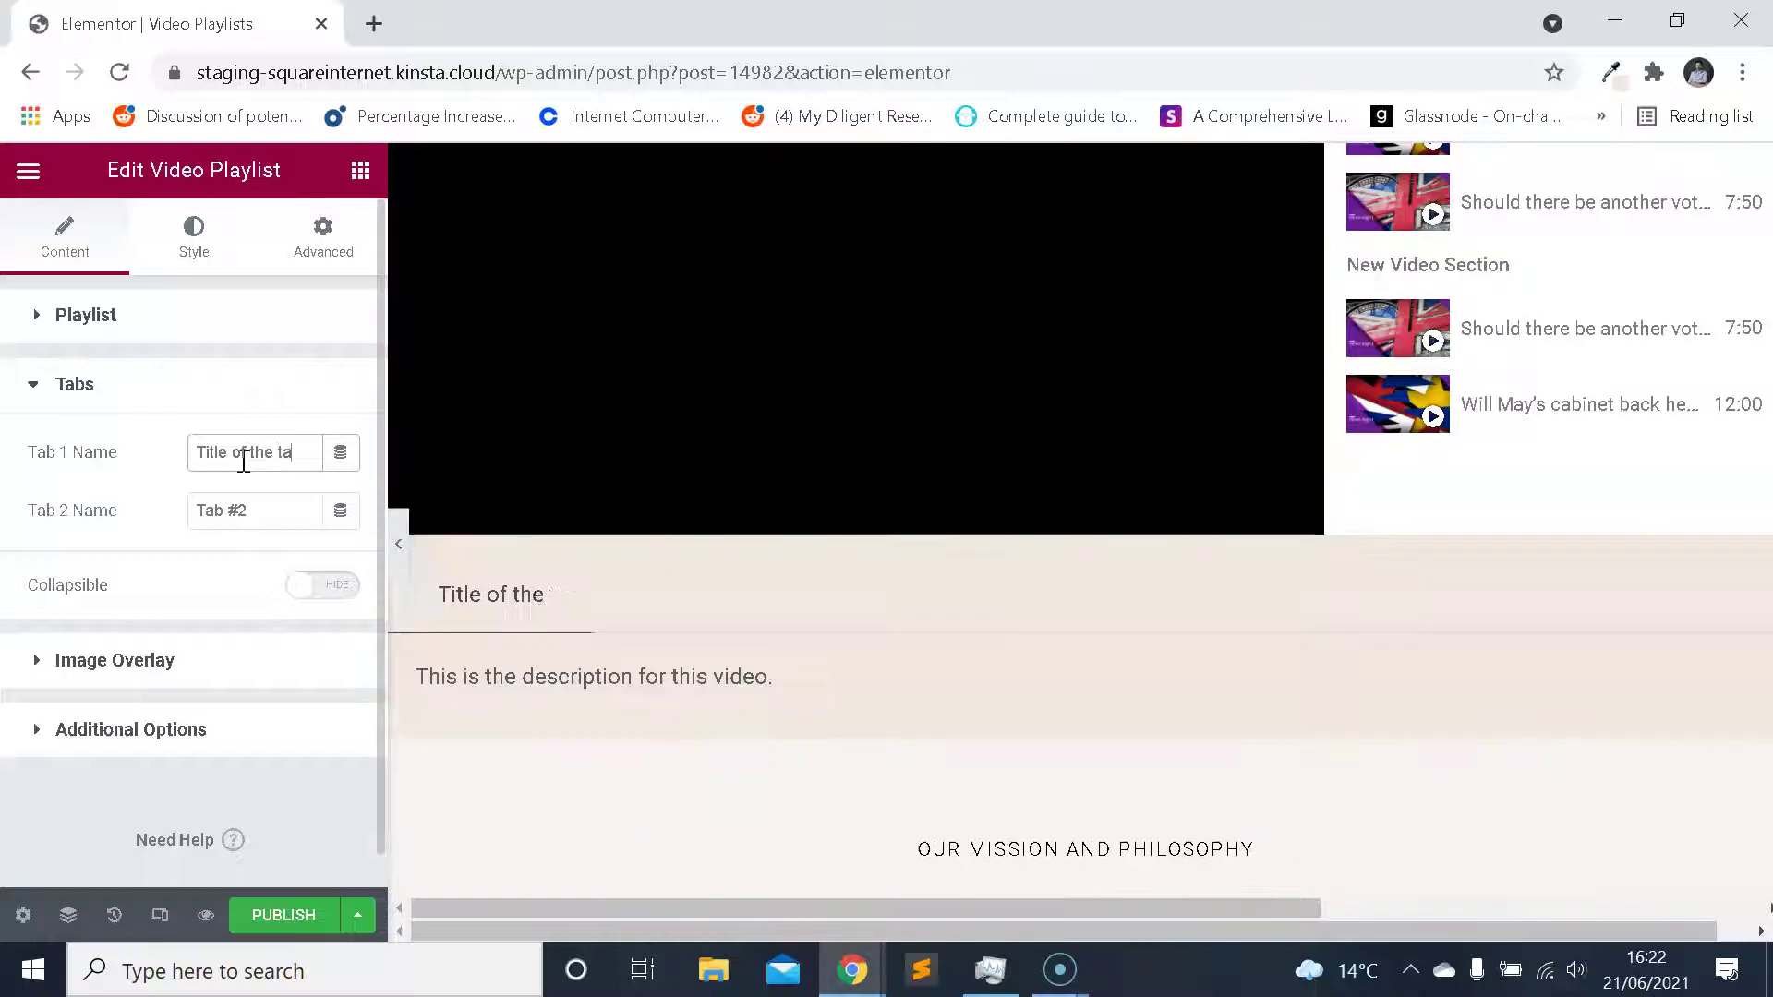
{"action": "type", "text": "b"}
{"action": "left_click", "coordinate": [176, 451]}
{"action": "scroll", "coordinate": [139, 407], "scroll_direction": "down", "scroll_amount": 1}
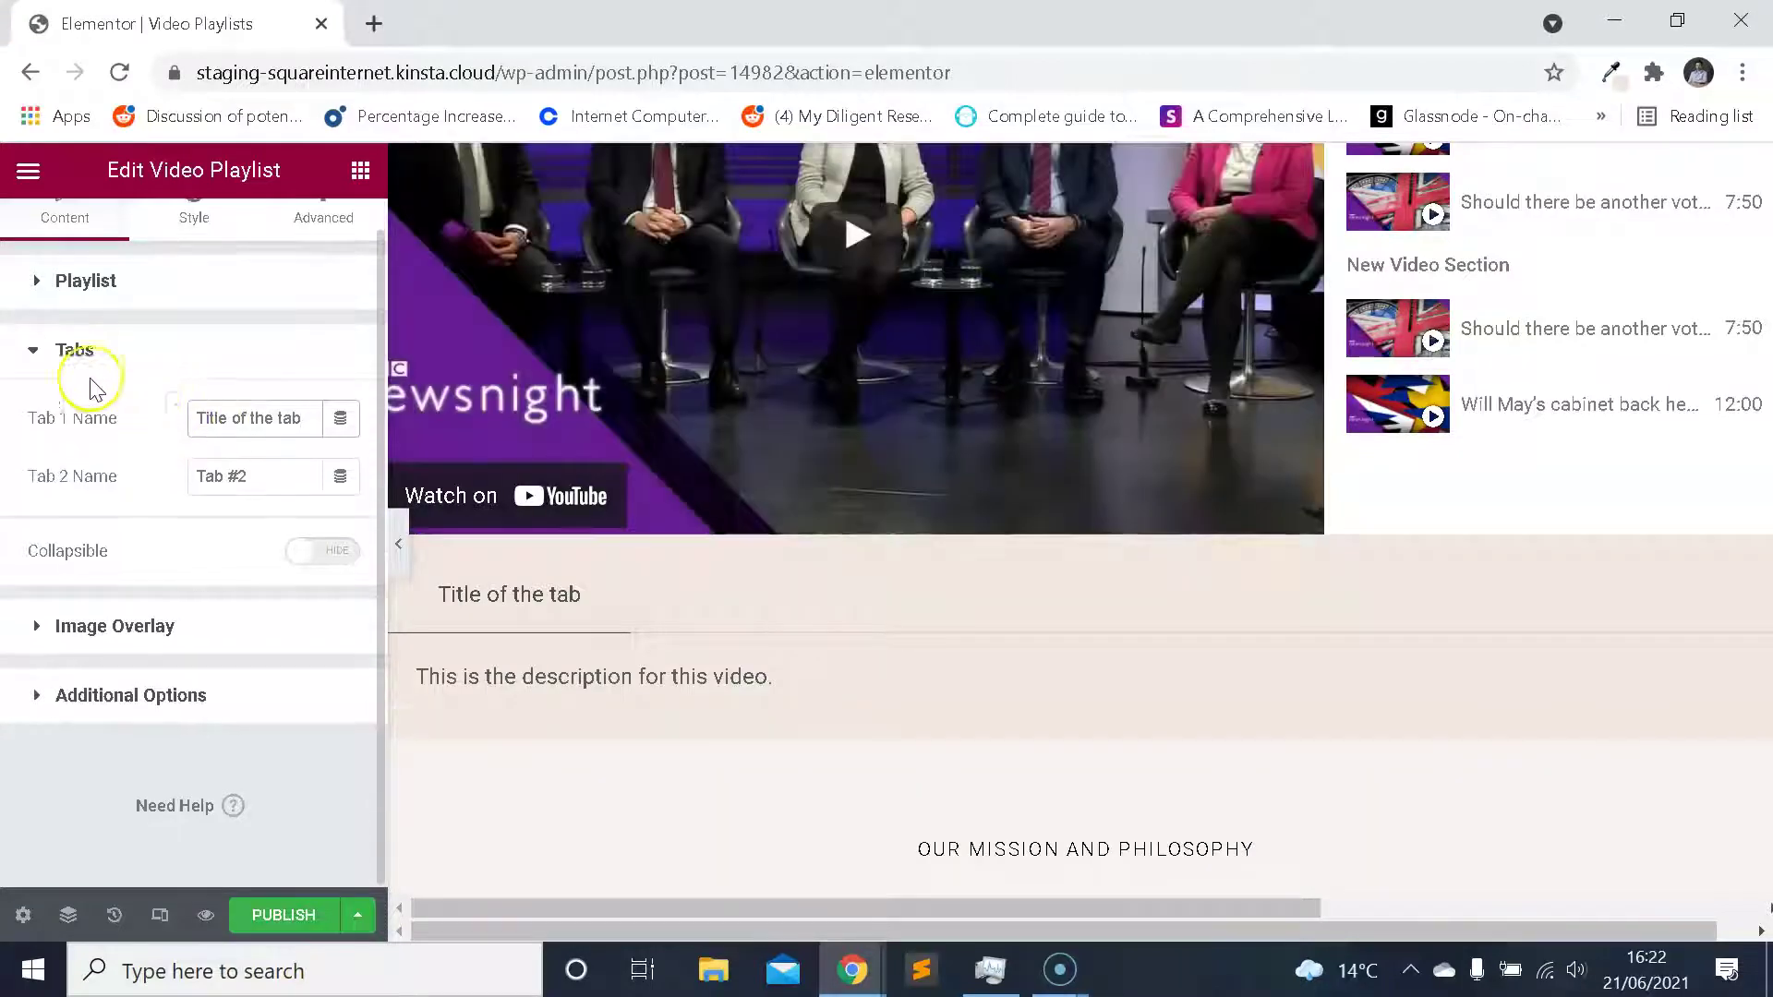
{"action": "left_click", "coordinate": [85, 365]}
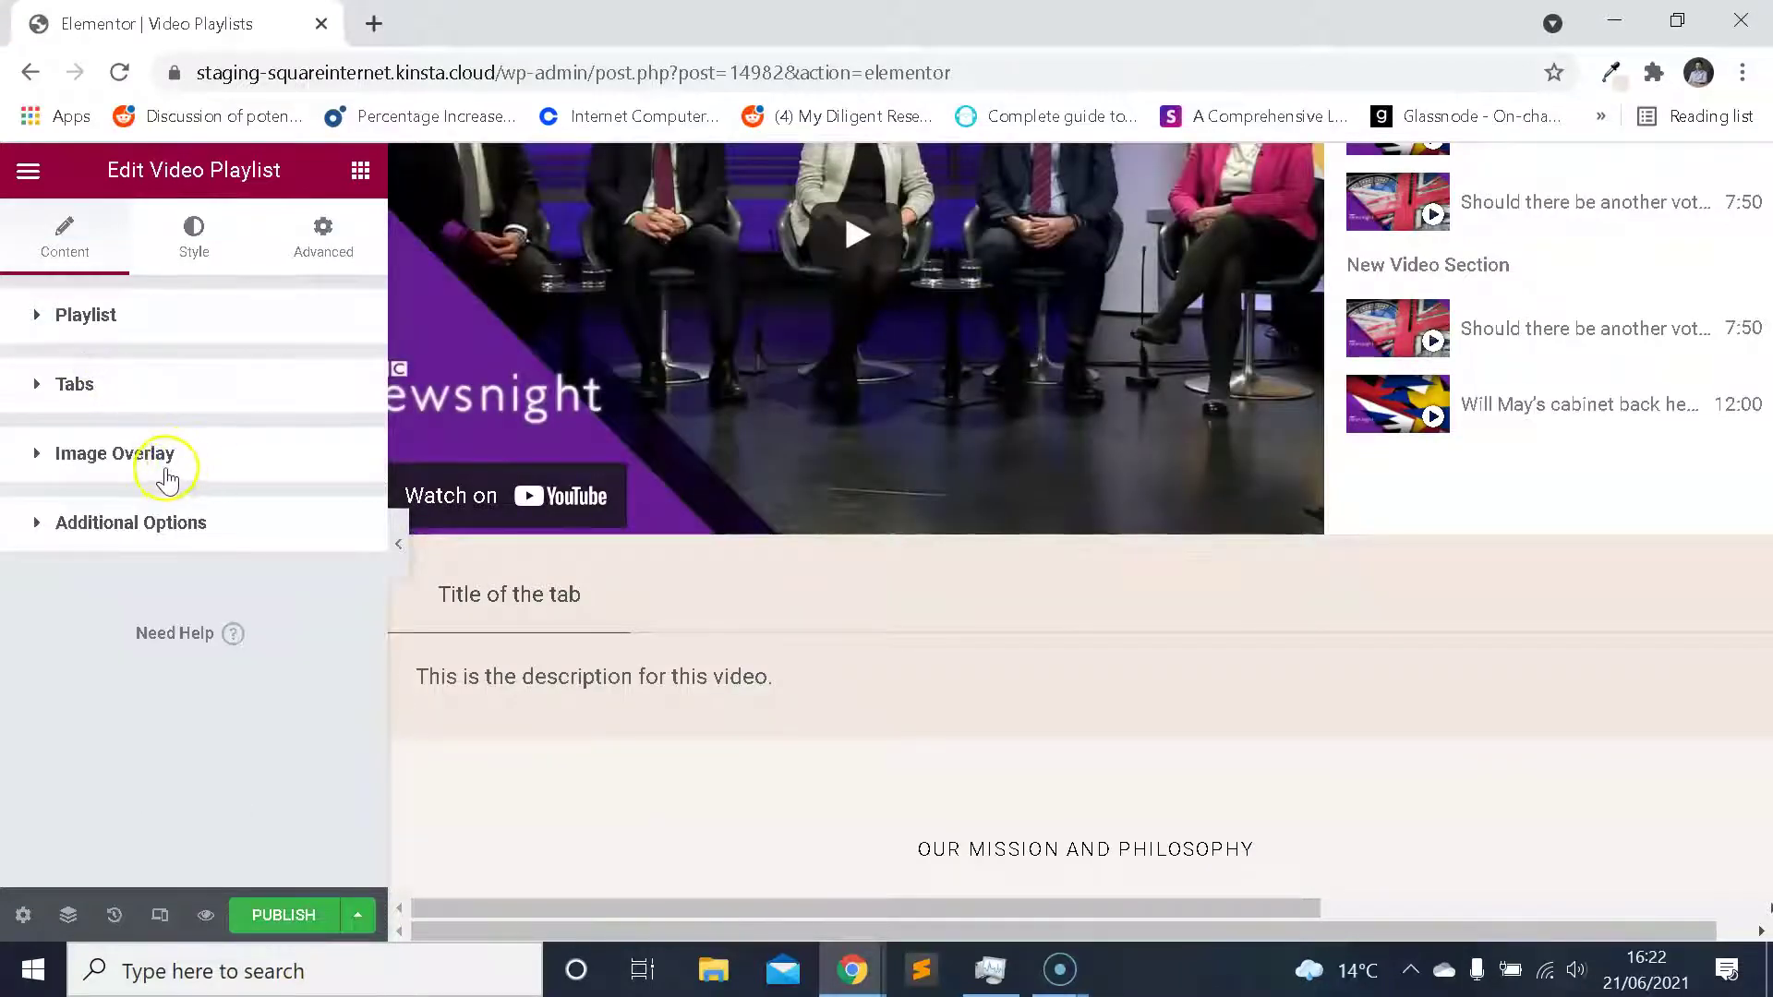
Enable the Image Overlay for the video playlist.
{"action": "left_click", "coordinate": [167, 472]}
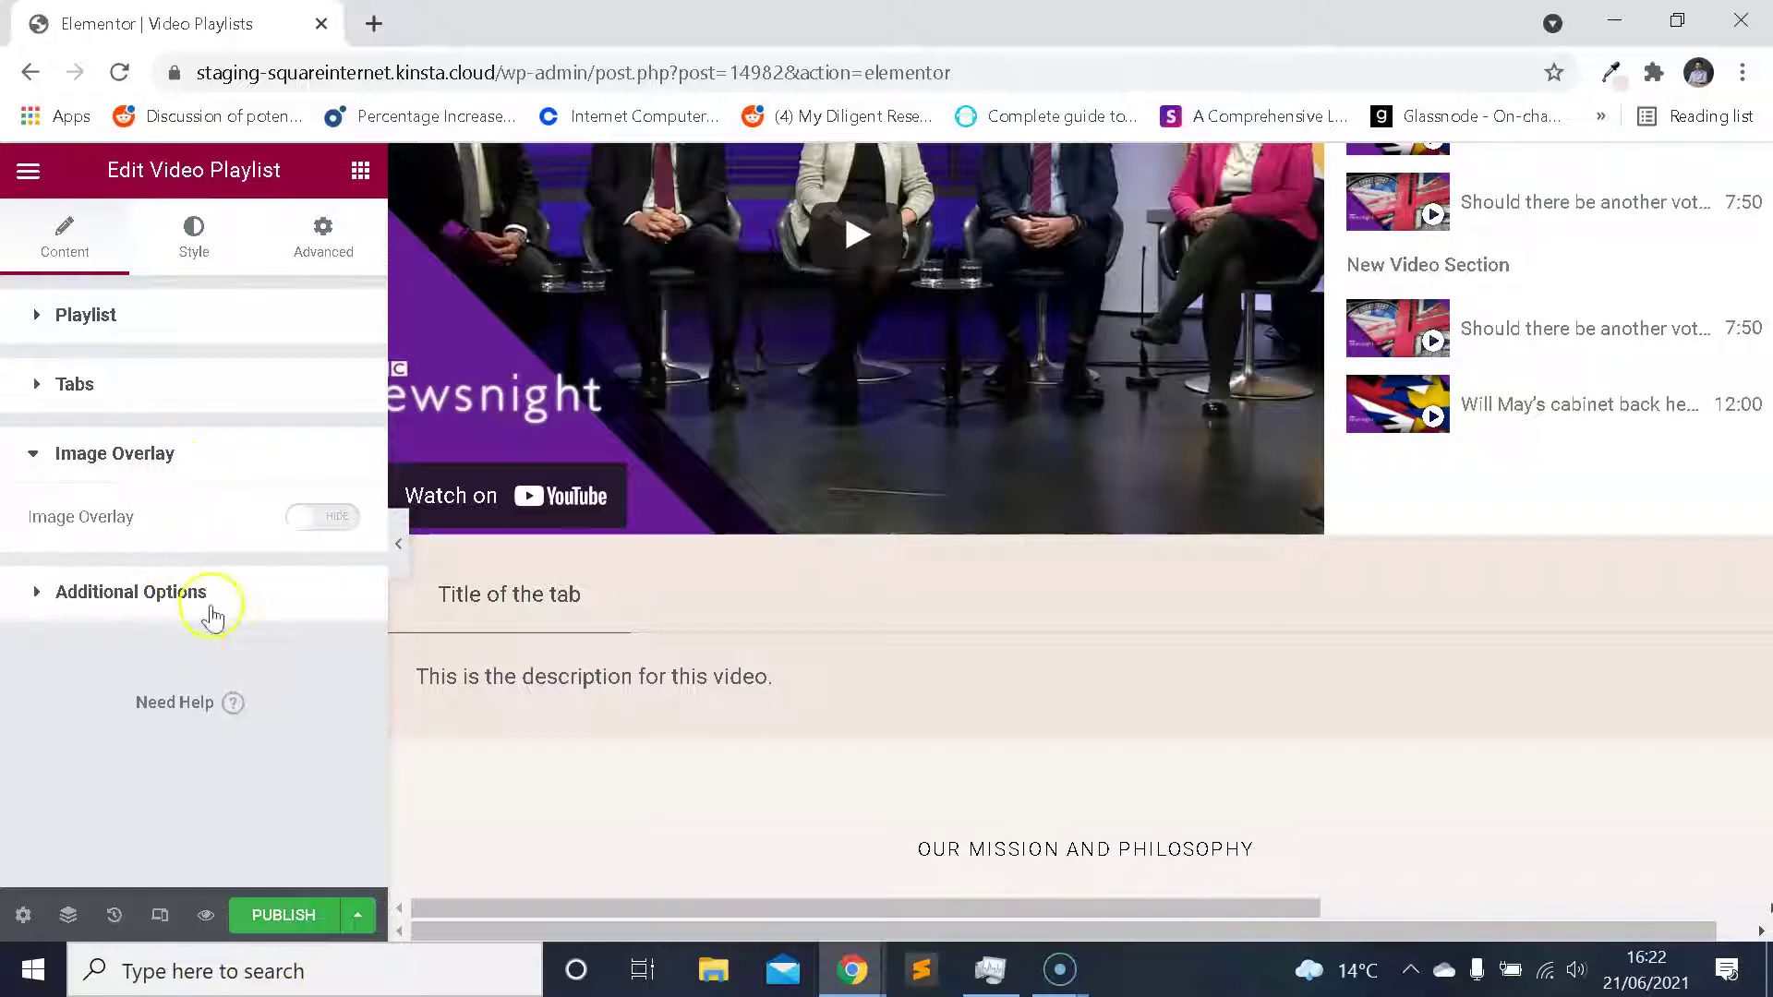
{"action": "scroll", "coordinate": [696, 705], "scroll_direction": "up", "scroll_amount": 3}
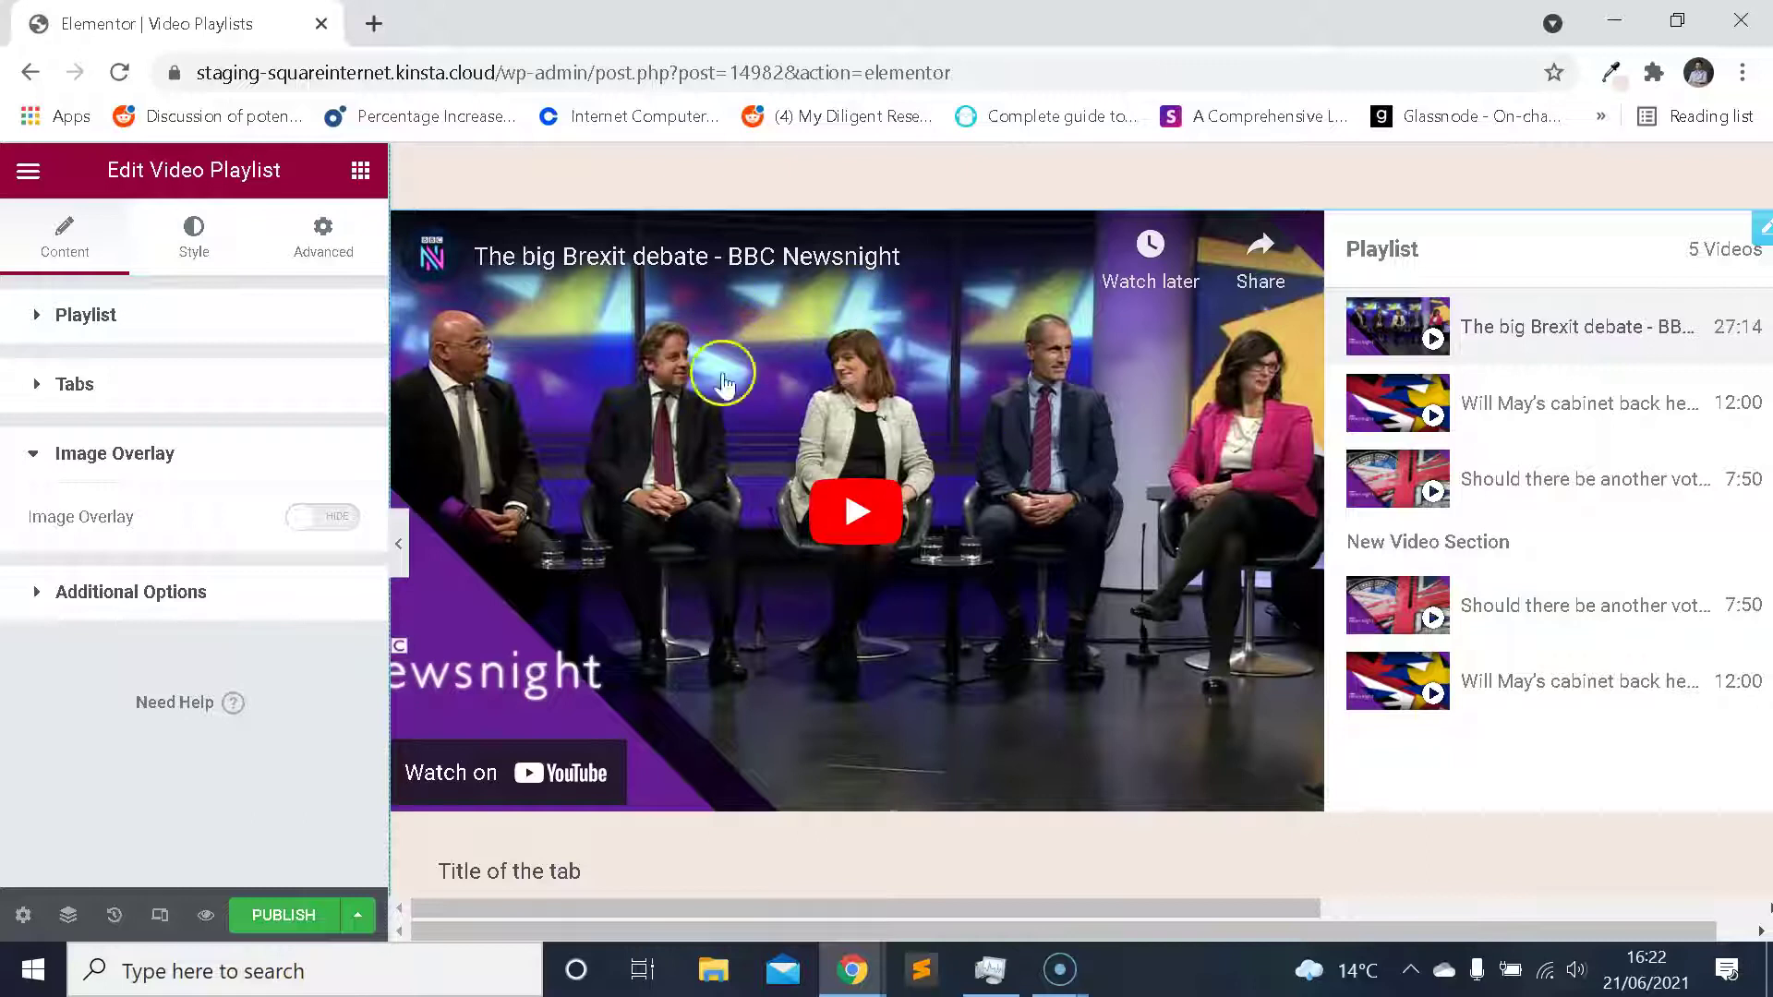
{"action": "left_click", "coordinate": [320, 518]}
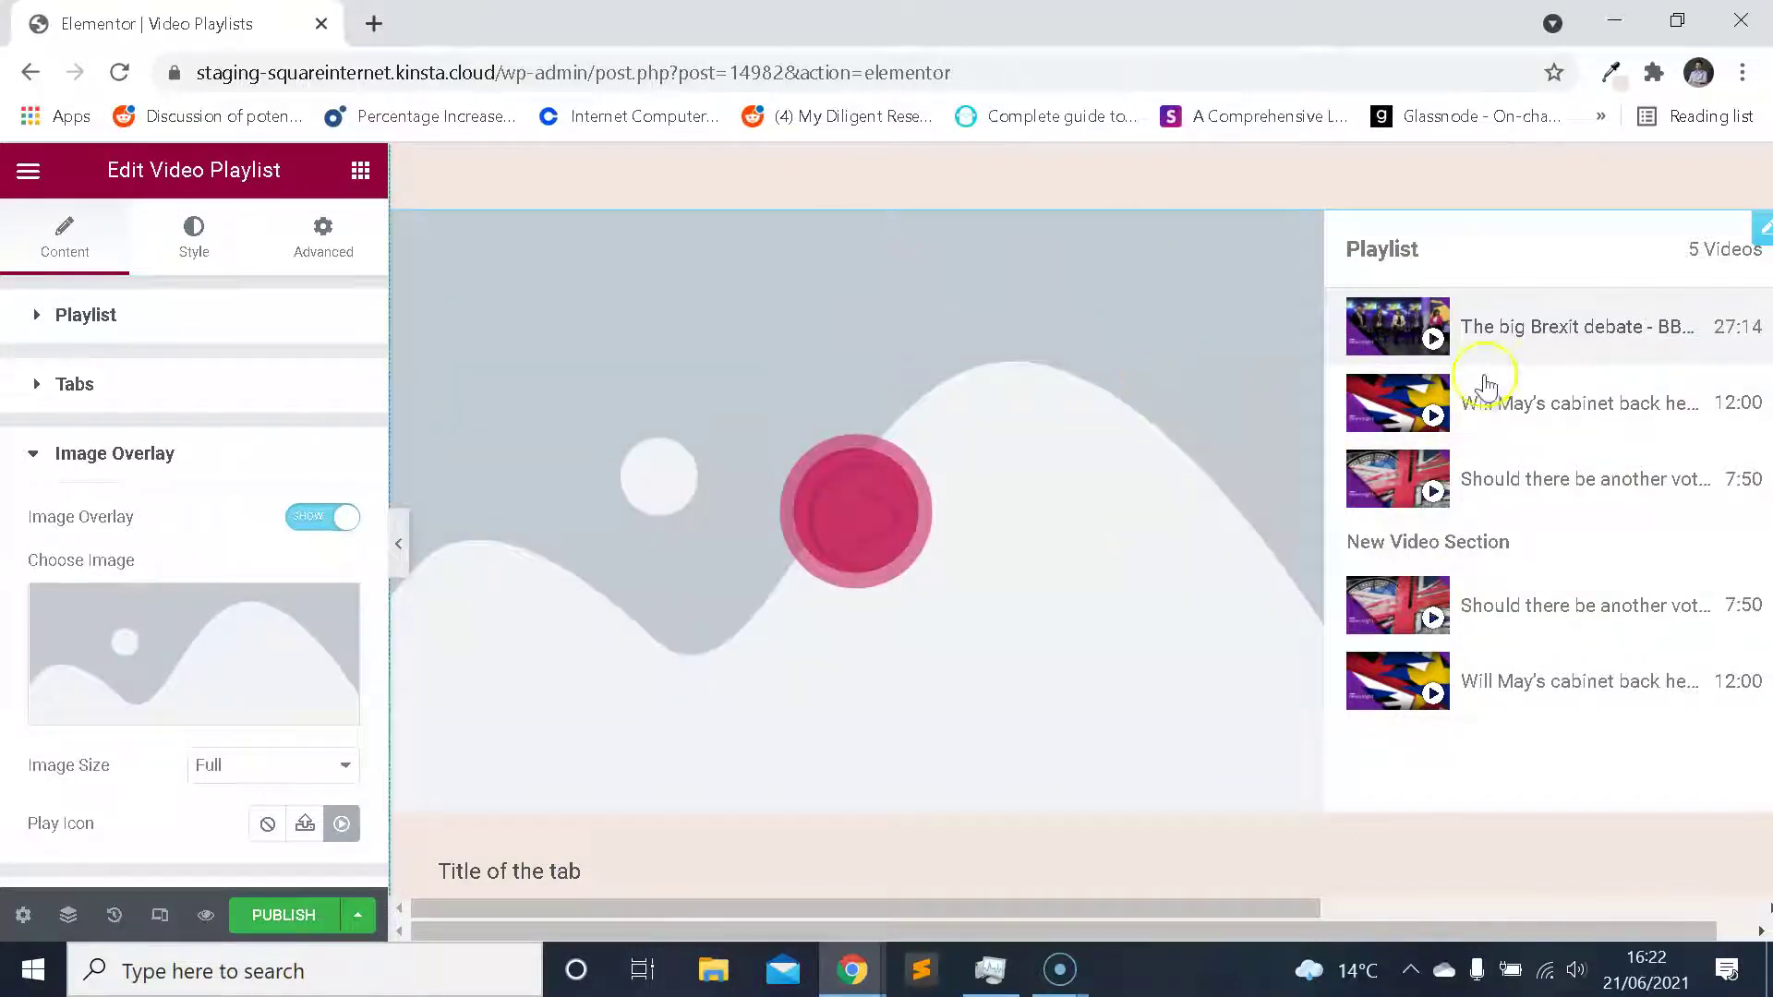
Insert woman_phone.png from the media library as the overlay image.
{"action": "scroll", "coordinate": [206, 467], "scroll_direction": "down", "scroll_amount": 2}
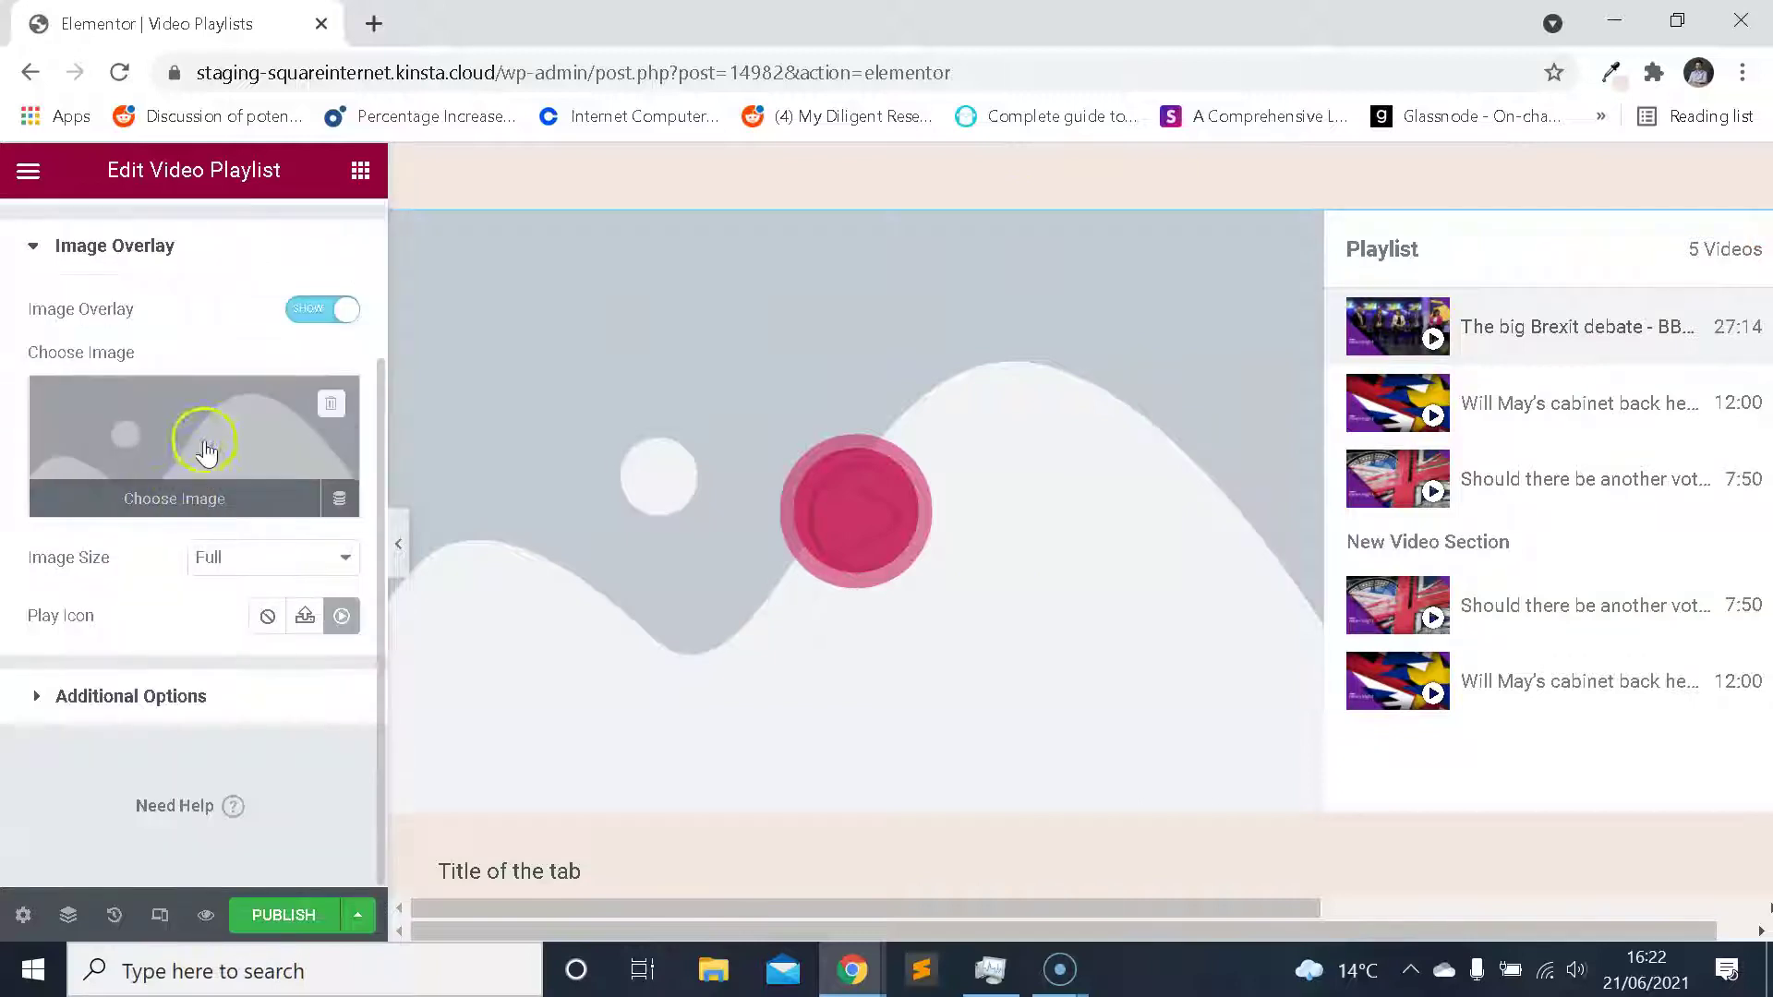
{"action": "left_click", "coordinate": [214, 441]}
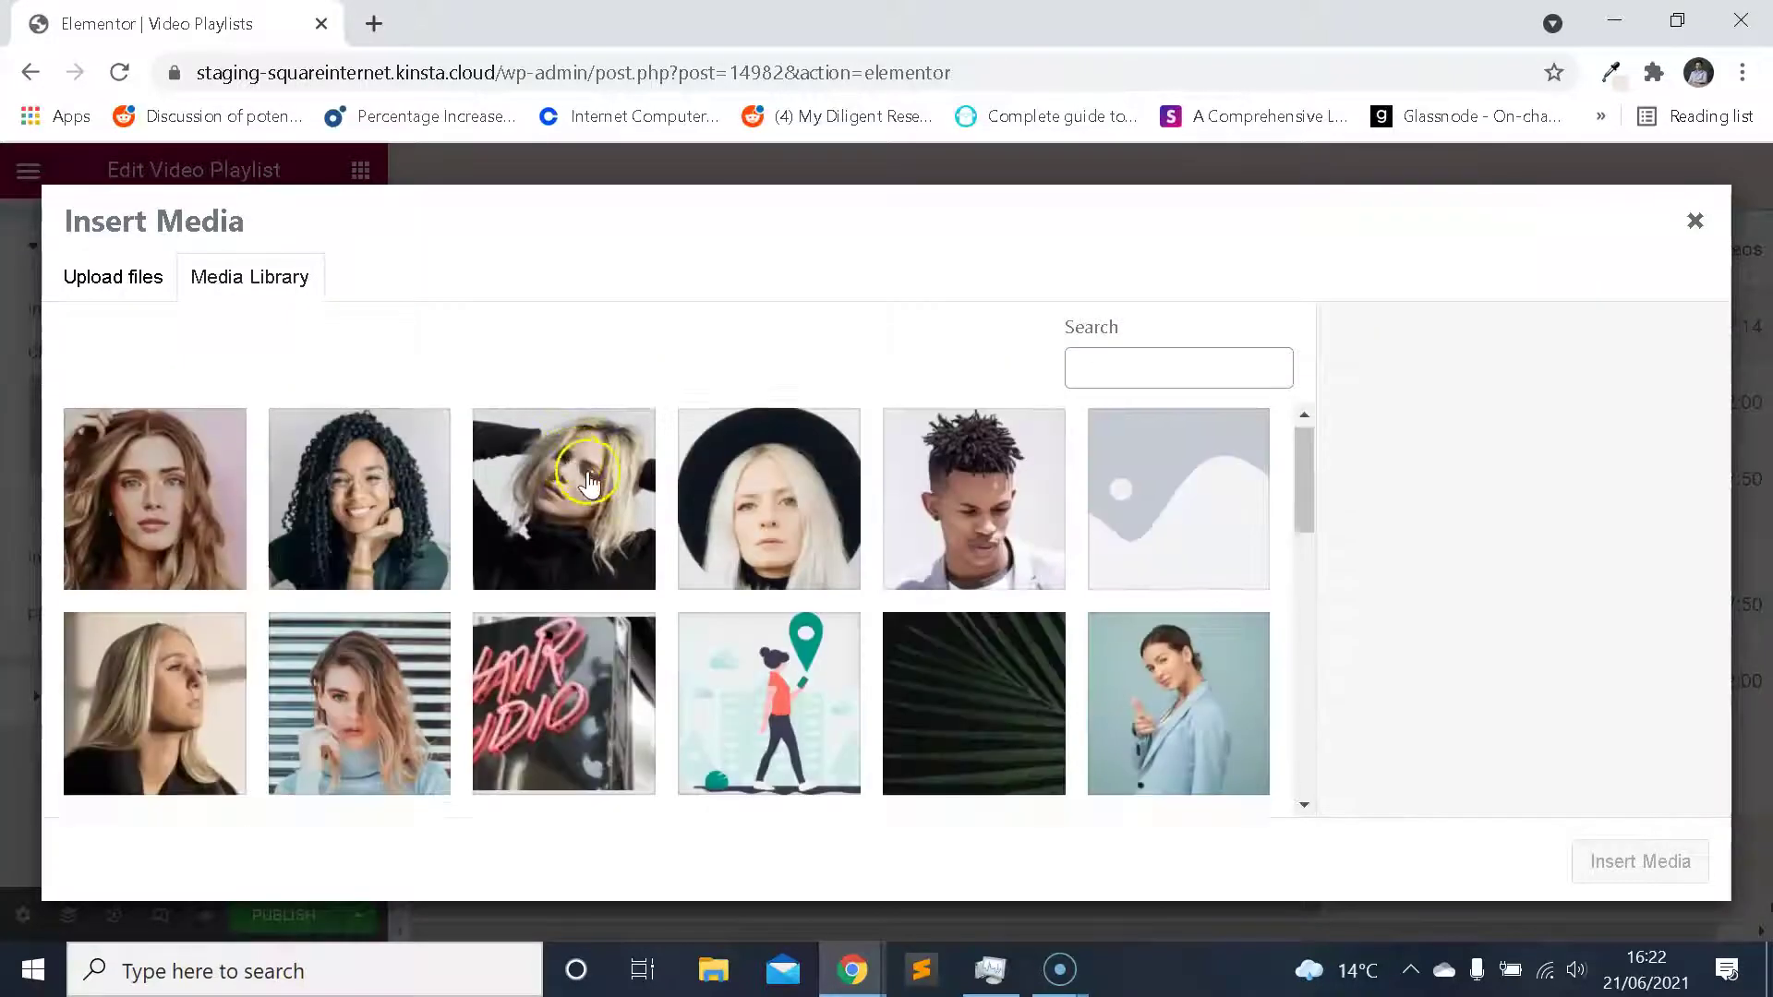
{"action": "scroll", "coordinate": [633, 495], "scroll_direction": "down", "scroll_amount": 5}
{"action": "scroll", "coordinate": [713, 554], "scroll_direction": "down", "scroll_amount": 2}
{"action": "scroll", "coordinate": [725, 586], "scroll_direction": "up", "scroll_amount": 10}
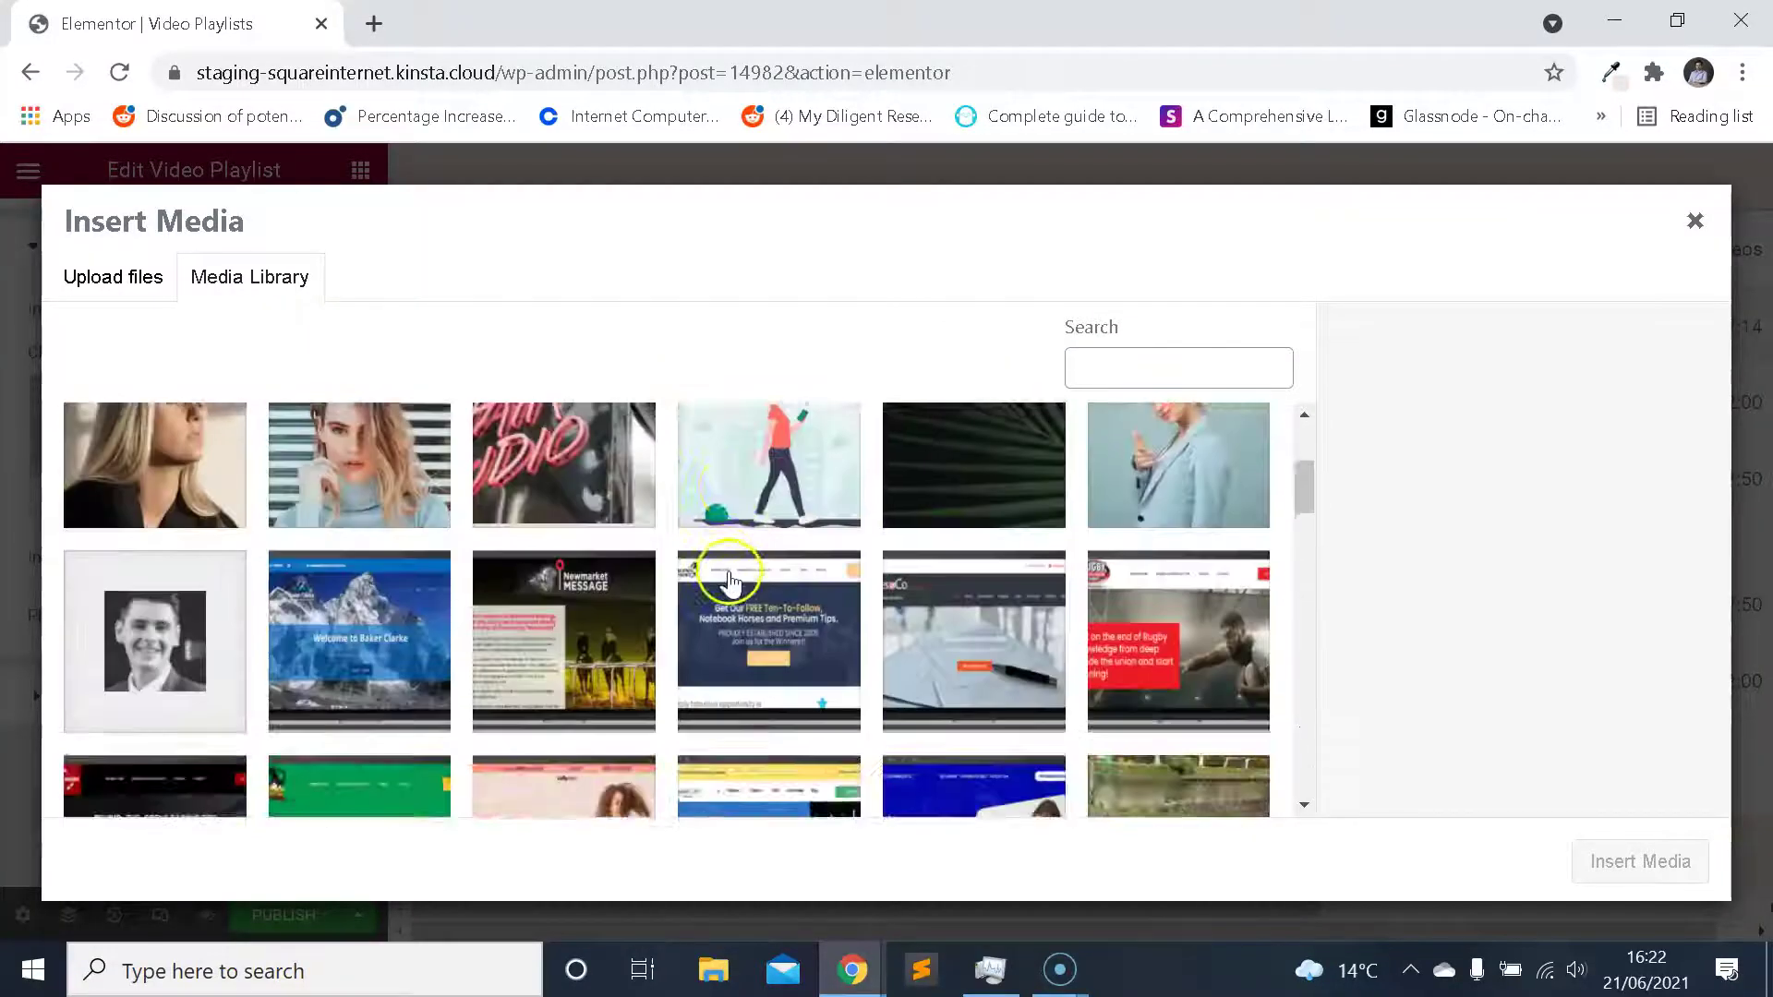
{"action": "scroll", "coordinate": [1173, 595], "scroll_direction": "down", "scroll_amount": 1}
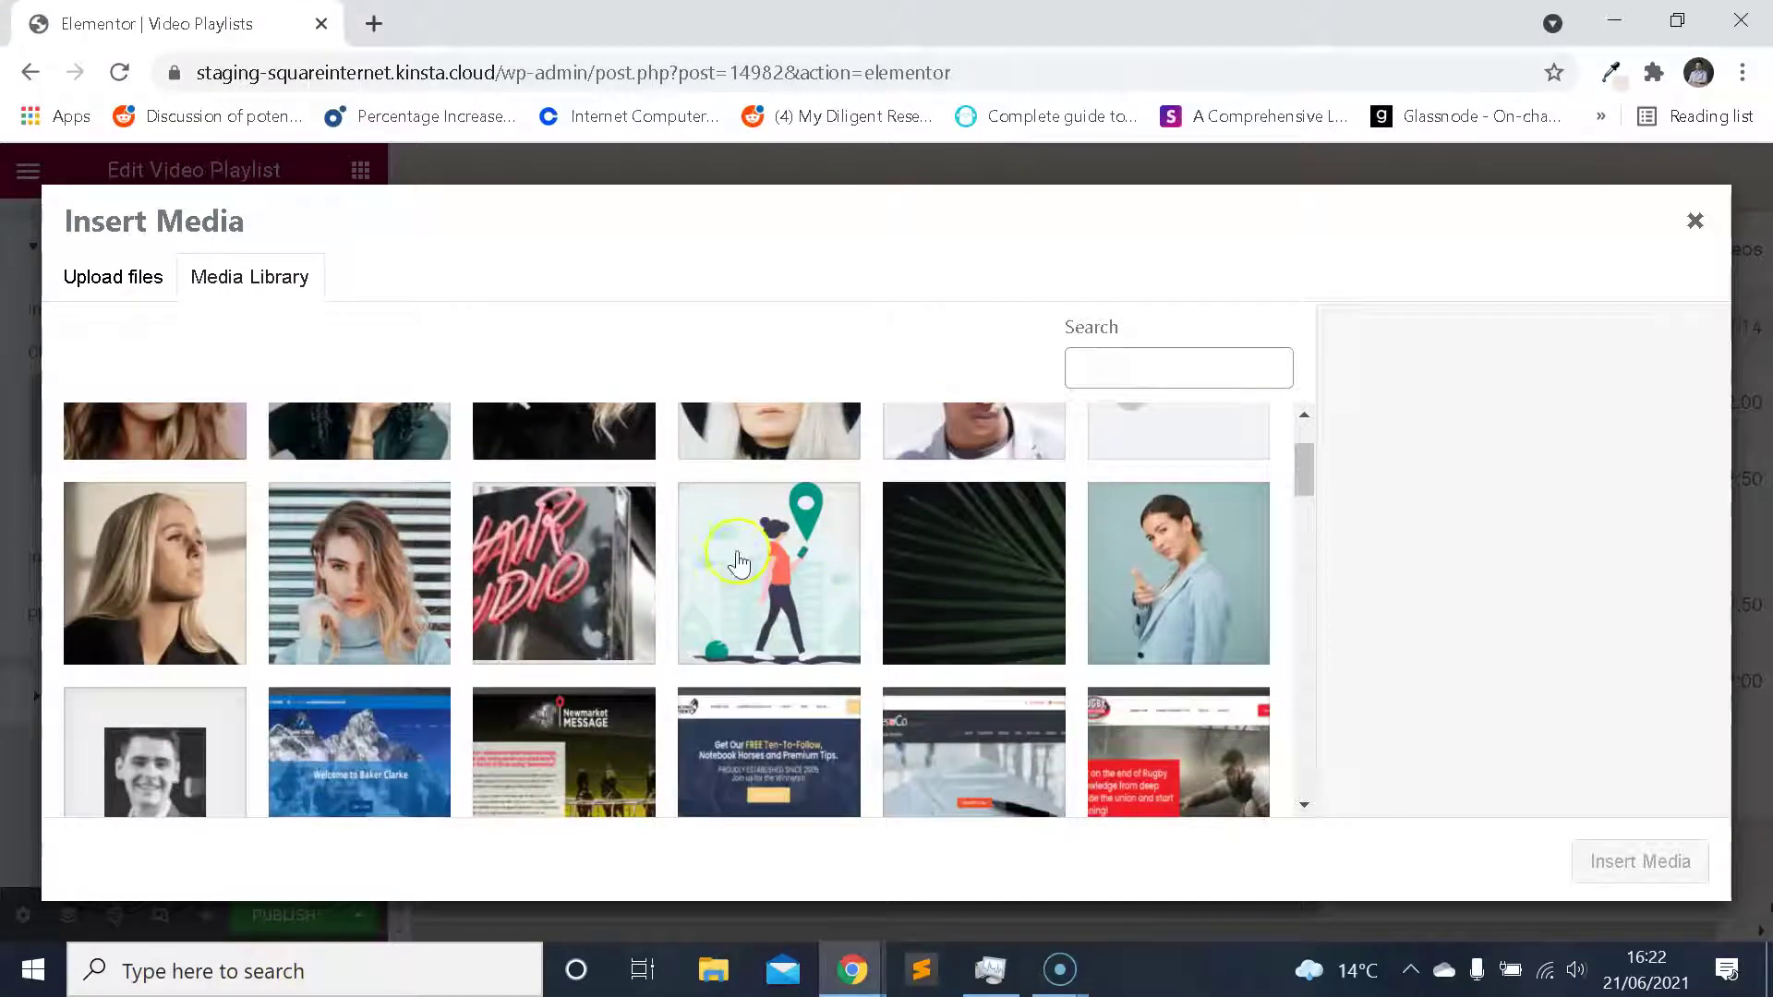
{"action": "left_click", "coordinate": [794, 565]}
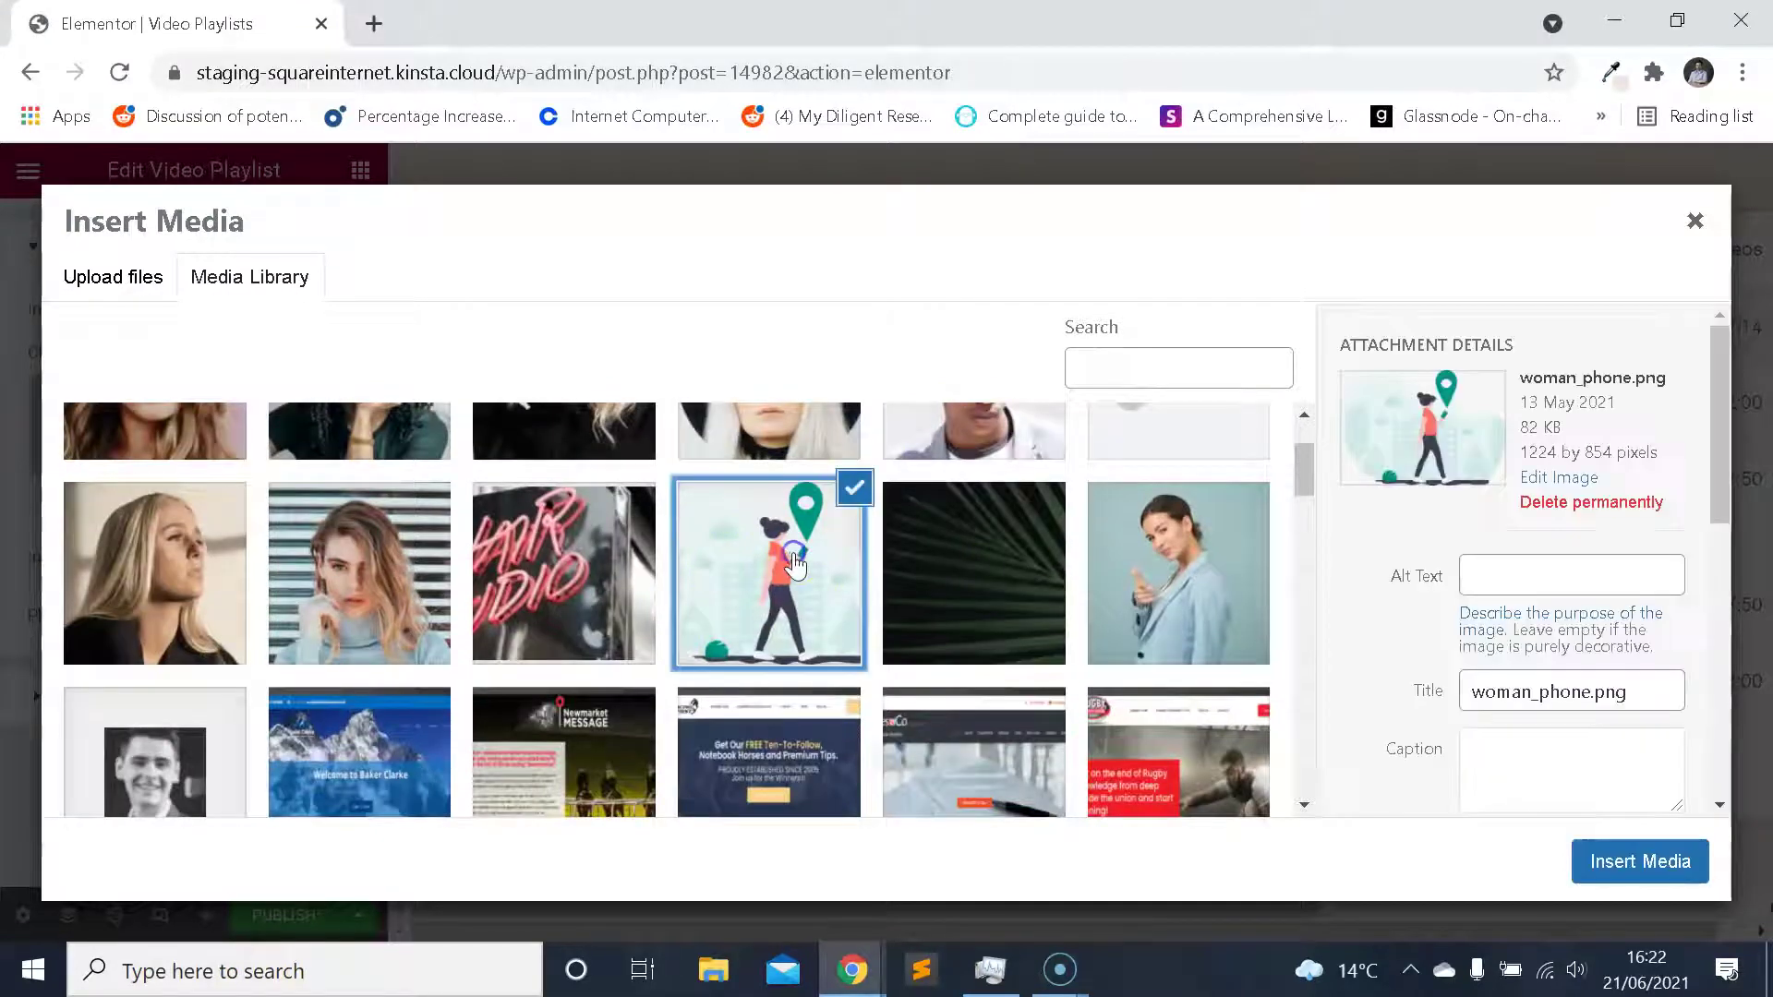
{"action": "left_click", "coordinate": [1625, 856]}
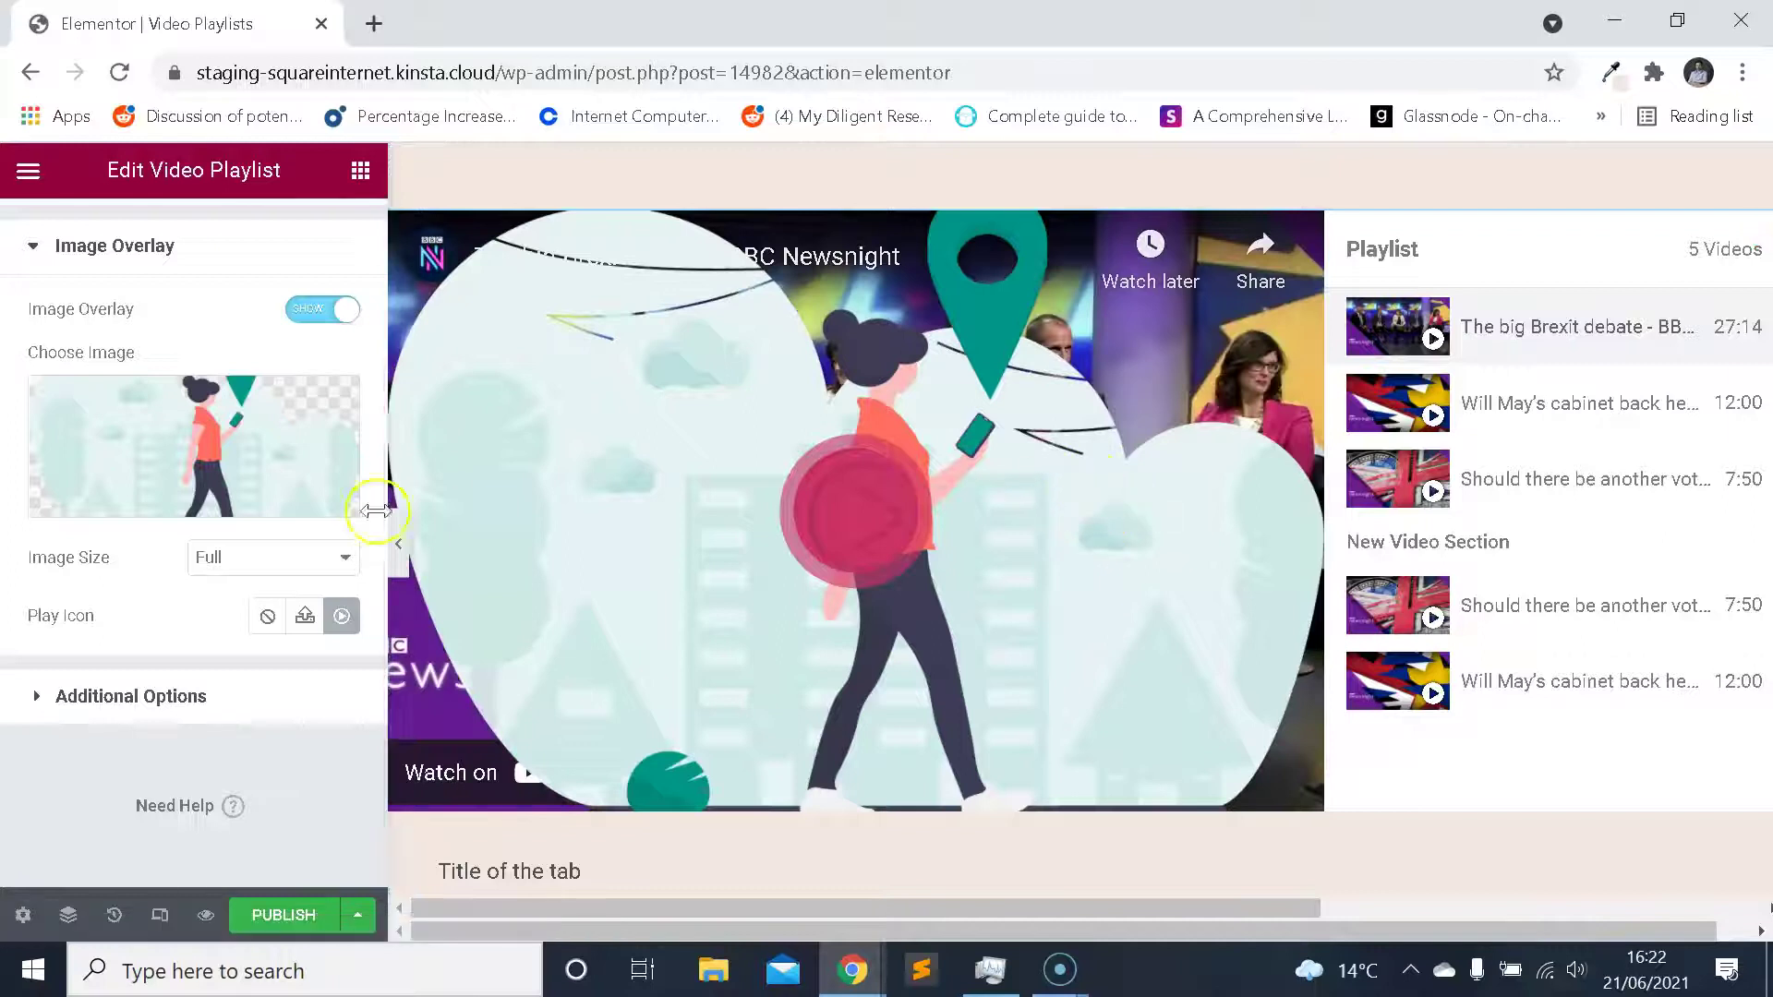
Replace the overlay image with the dark blue Rectangle-75.png from the media library.
{"action": "left_click", "coordinate": [194, 444]}
{"action": "scroll", "coordinate": [752, 510], "scroll_direction": "down", "scroll_amount": 1}
{"action": "scroll", "coordinate": [752, 510], "scroll_direction": "down", "scroll_amount": 10}
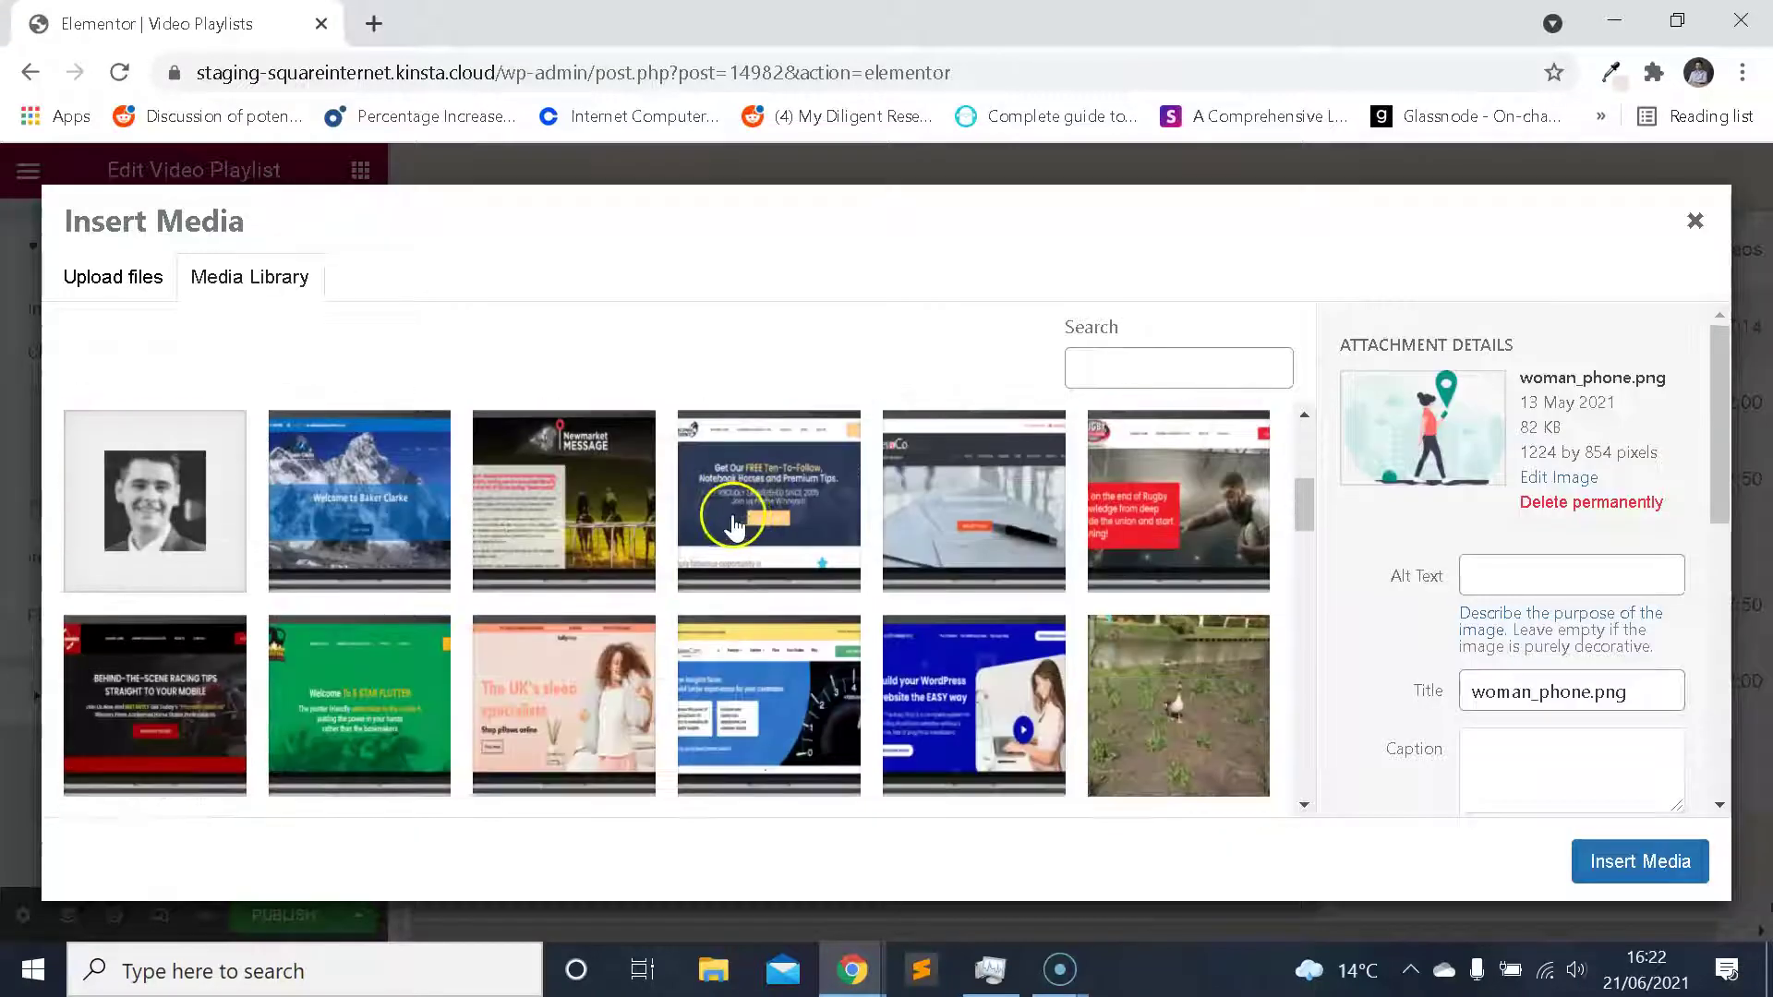
{"action": "scroll", "coordinate": [851, 547], "scroll_direction": "down", "scroll_amount": 12}
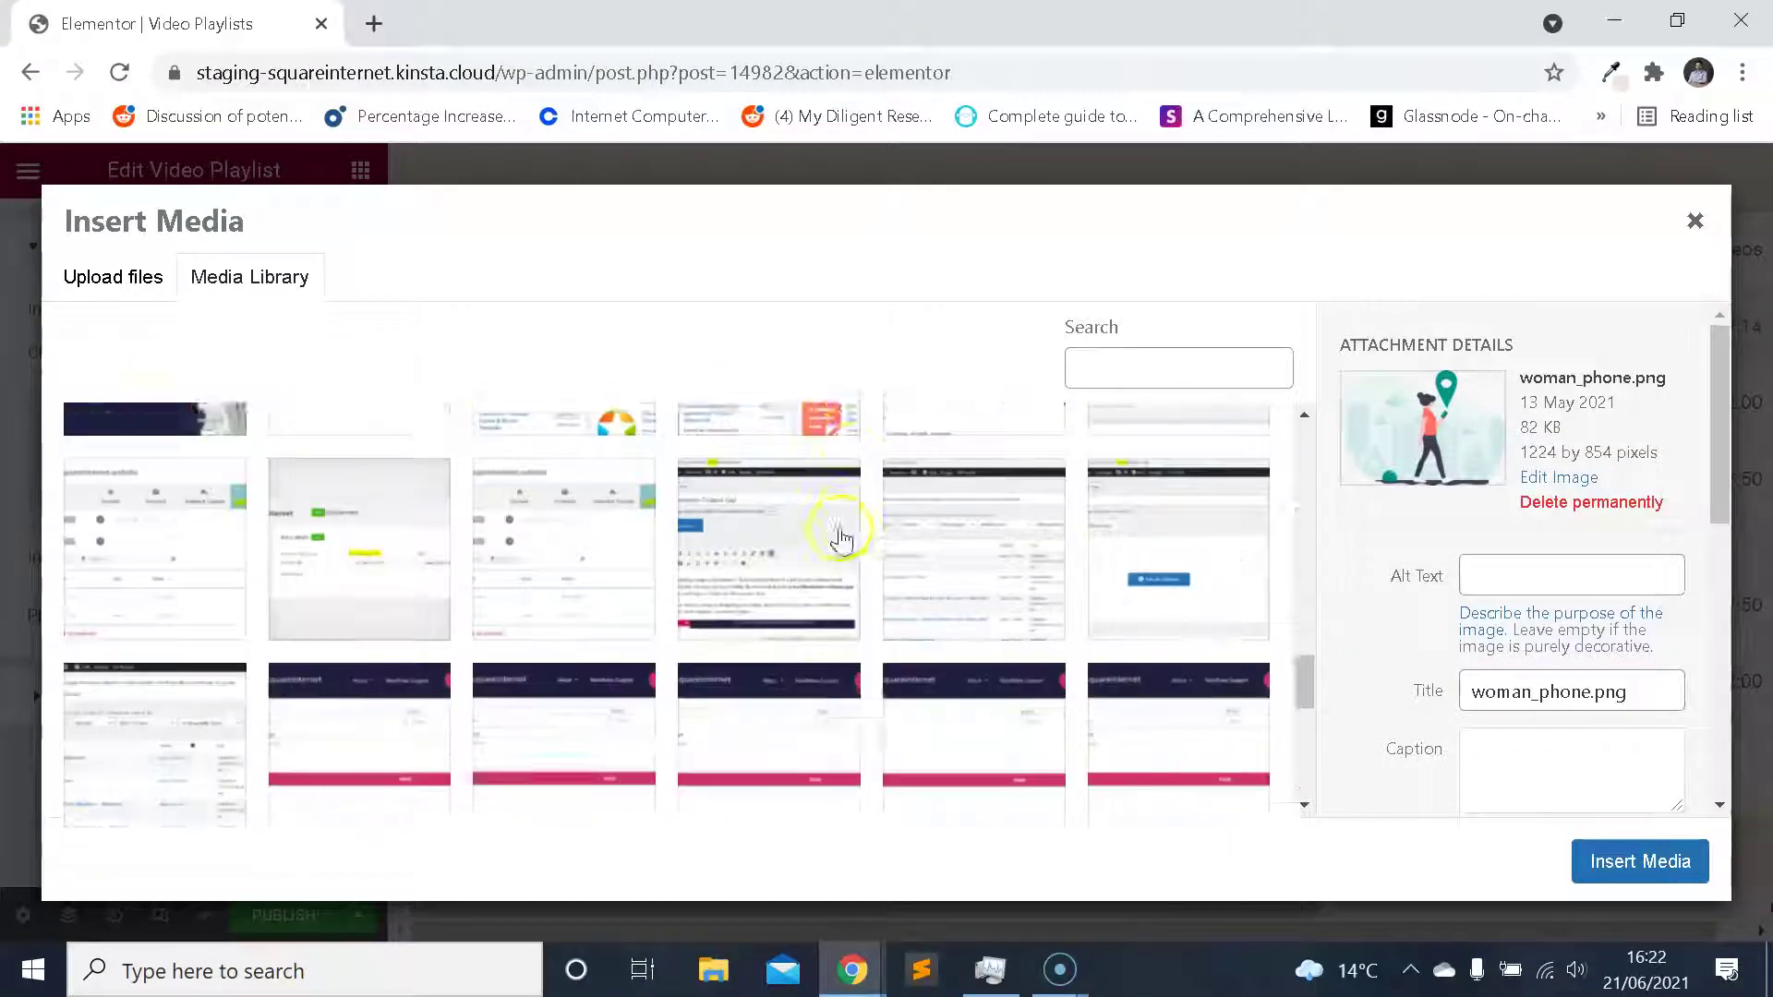
{"action": "scroll", "coordinate": [841, 517], "scroll_direction": "down", "scroll_amount": 3}
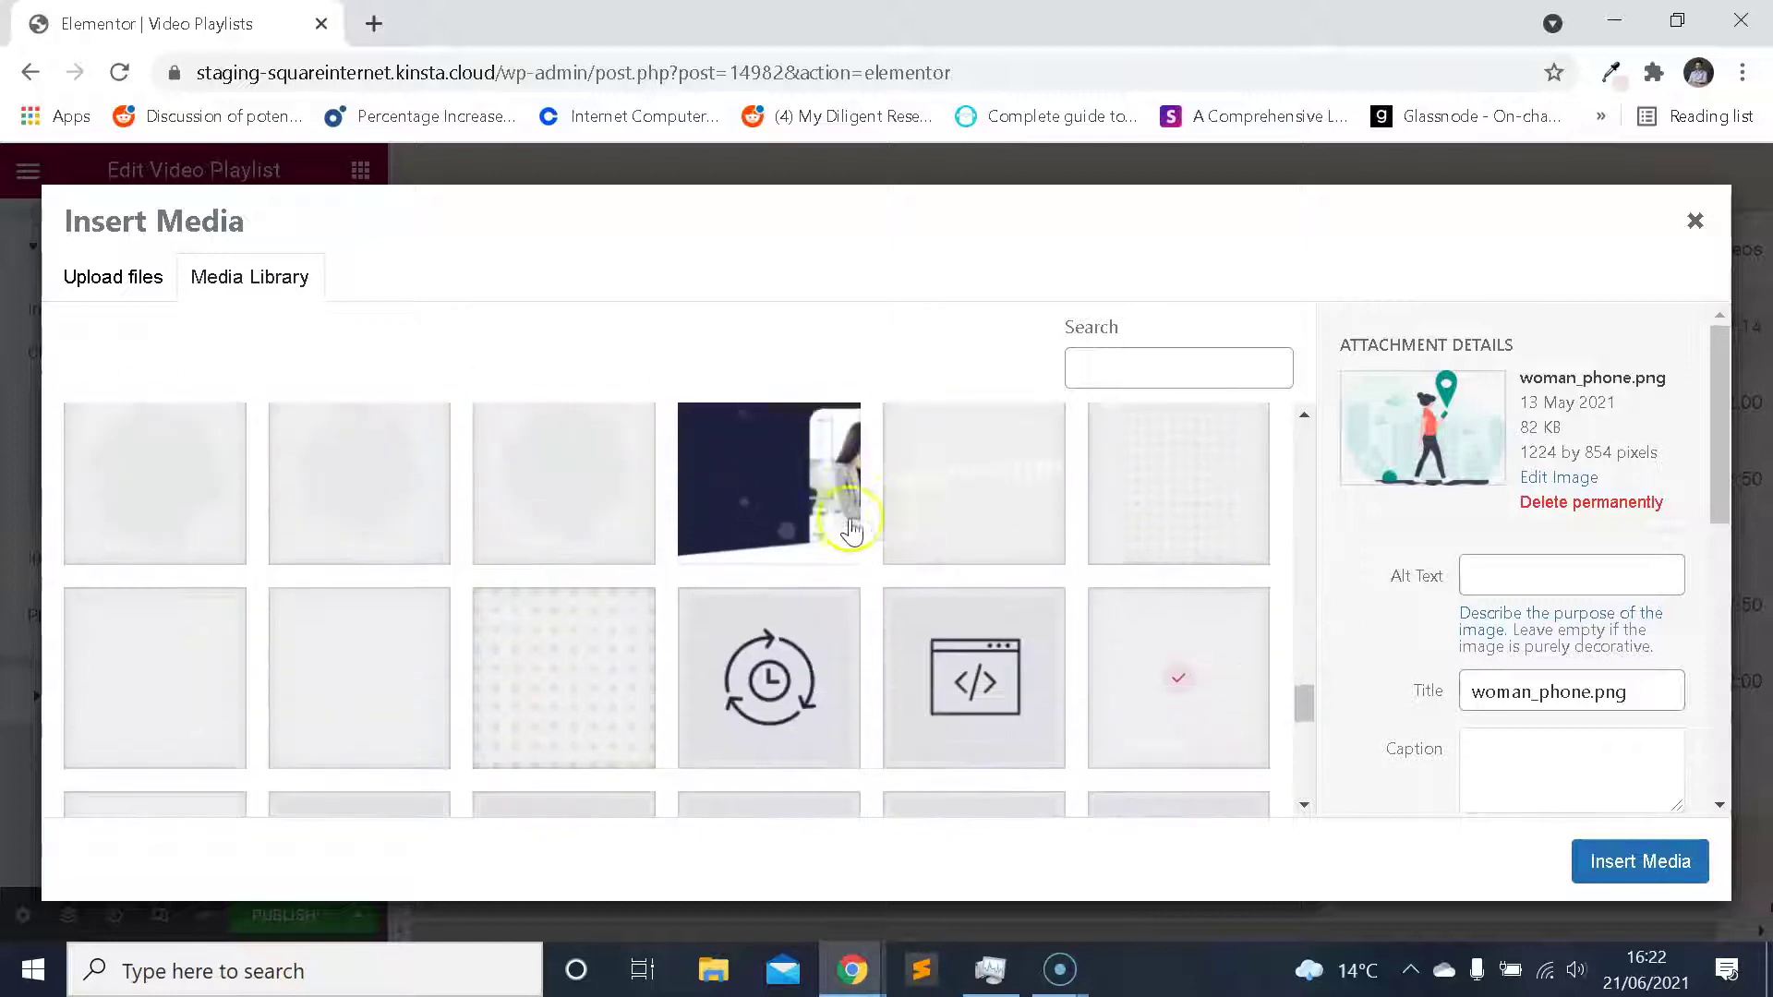
{"action": "scroll", "coordinate": [854, 553], "scroll_direction": "up", "scroll_amount": 5}
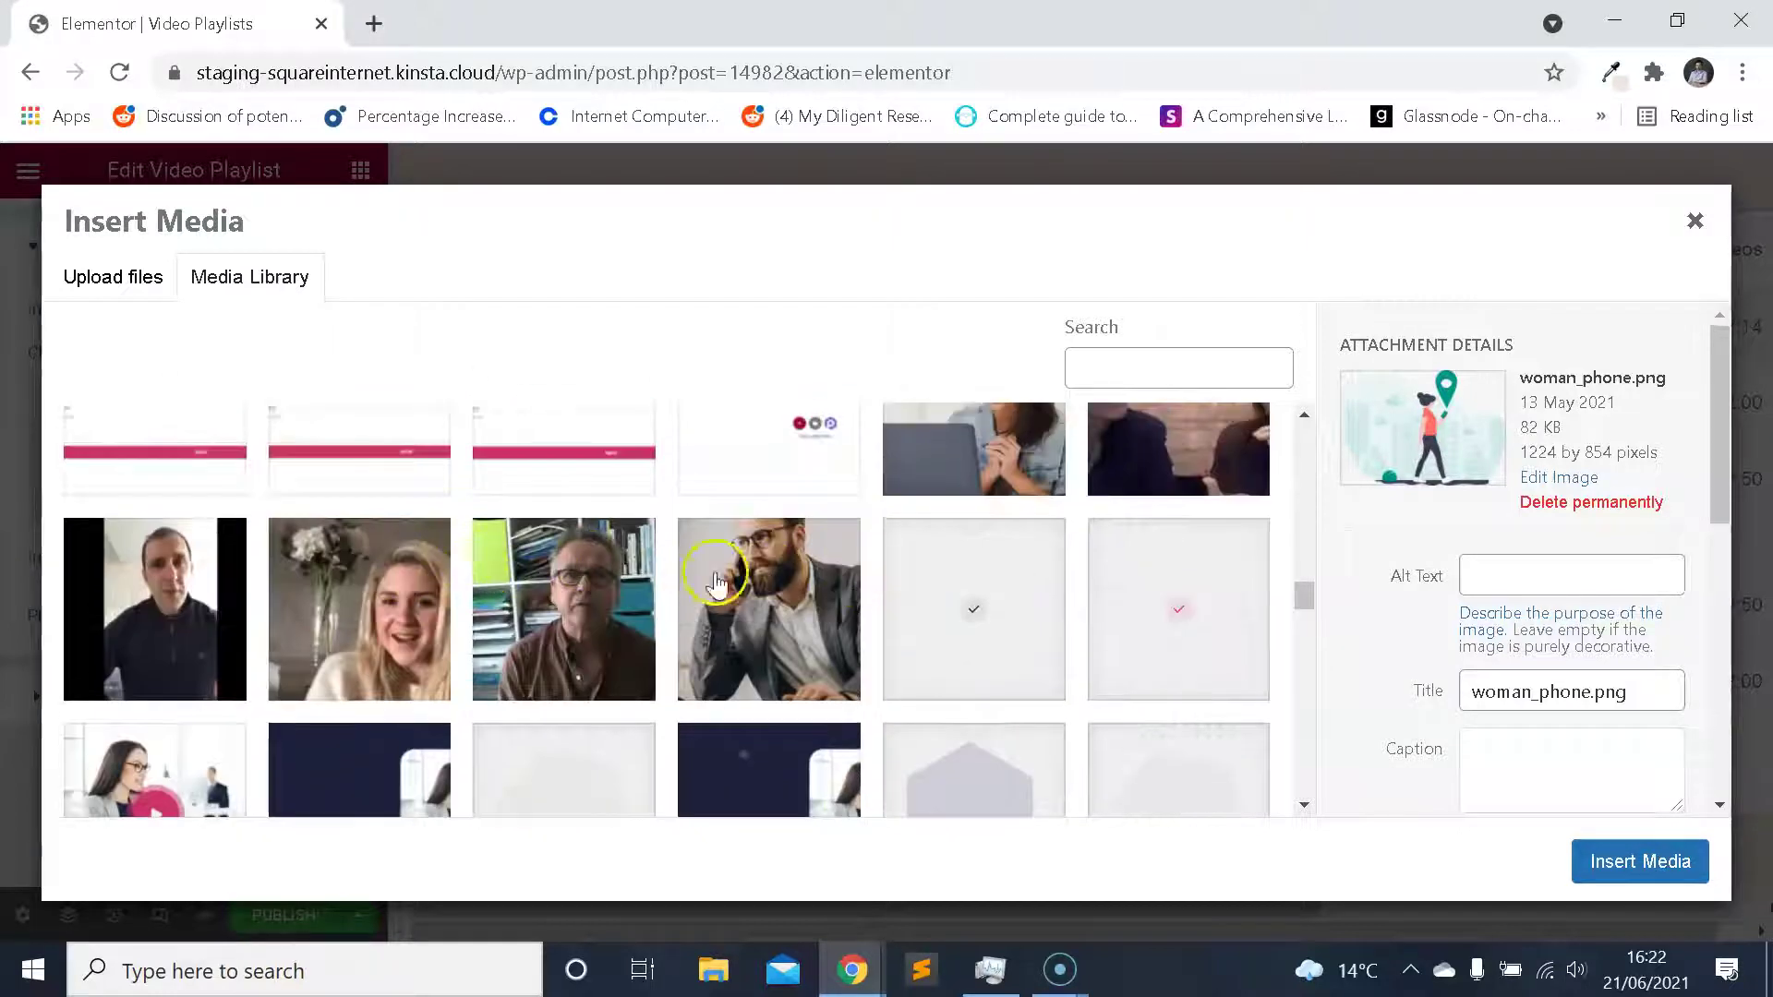
{"action": "scroll", "coordinate": [1009, 534], "scroll_direction": "down", "scroll_amount": 10}
{"action": "left_click", "coordinate": [1190, 550]}
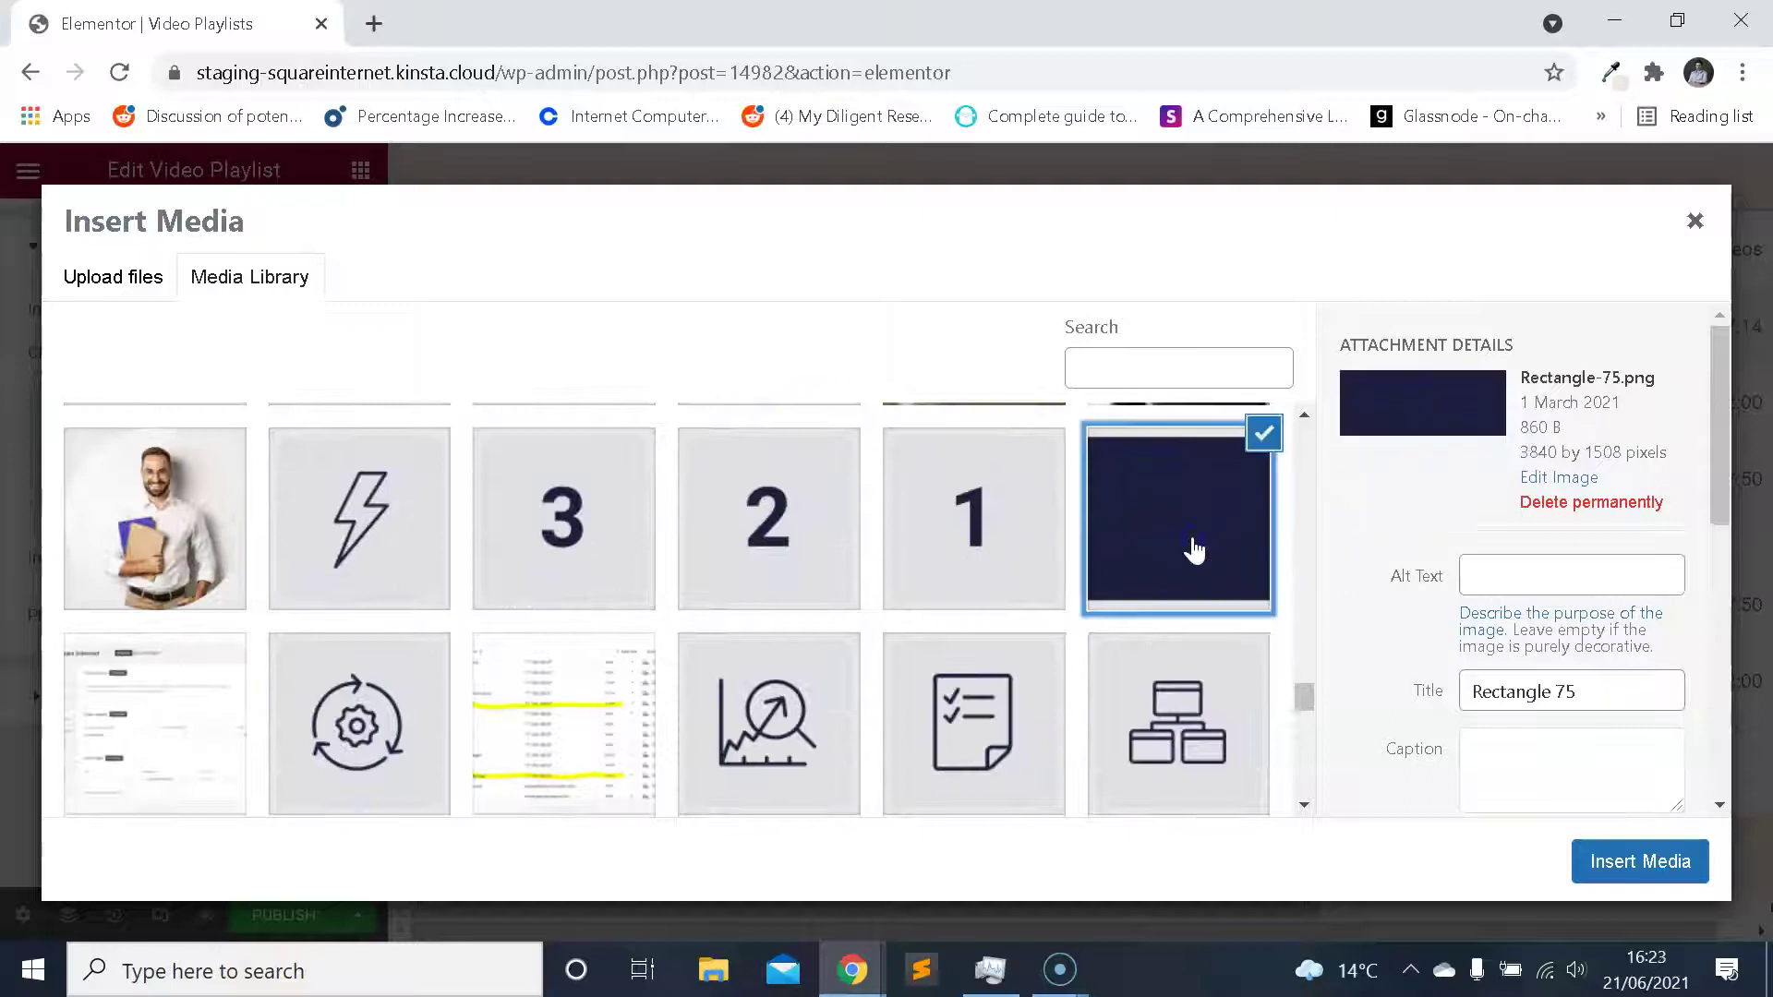
{"action": "left_click", "coordinate": [1639, 858]}
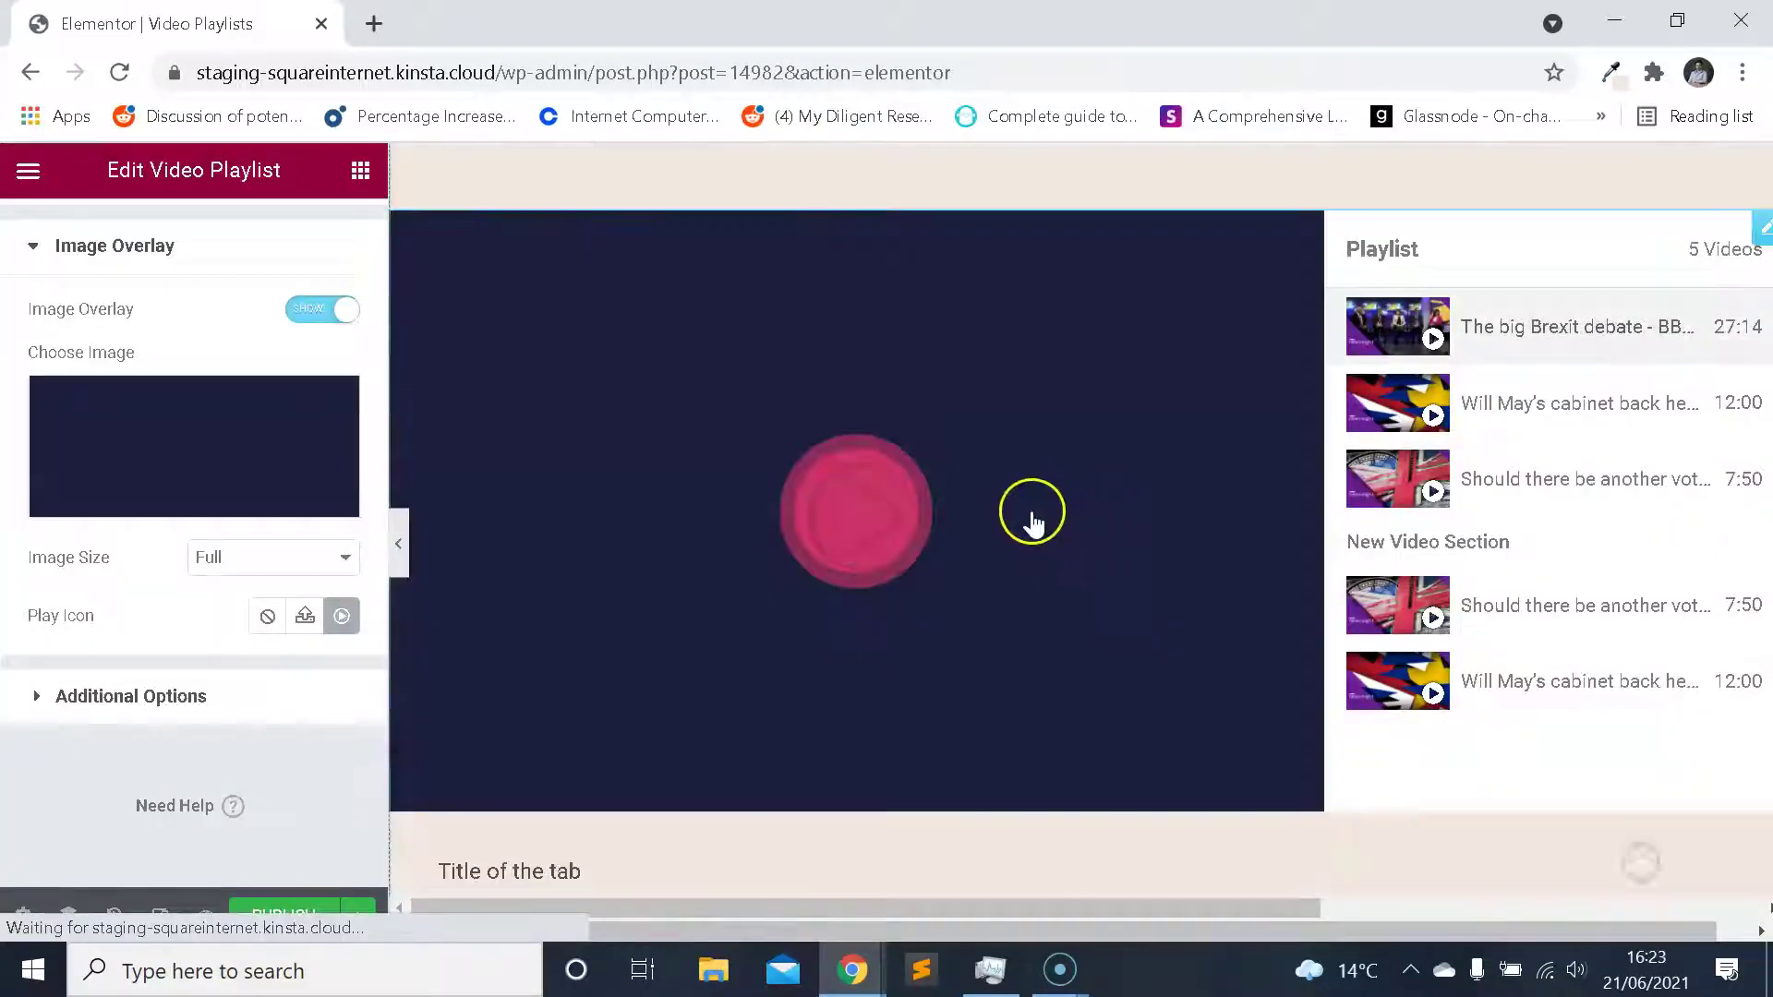
{"action": "scroll", "coordinate": [1002, 406], "scroll_direction": "up", "scroll_amount": 3}
{"action": "scroll", "coordinate": [969, 454], "scroll_direction": "down", "scroll_amount": 3}
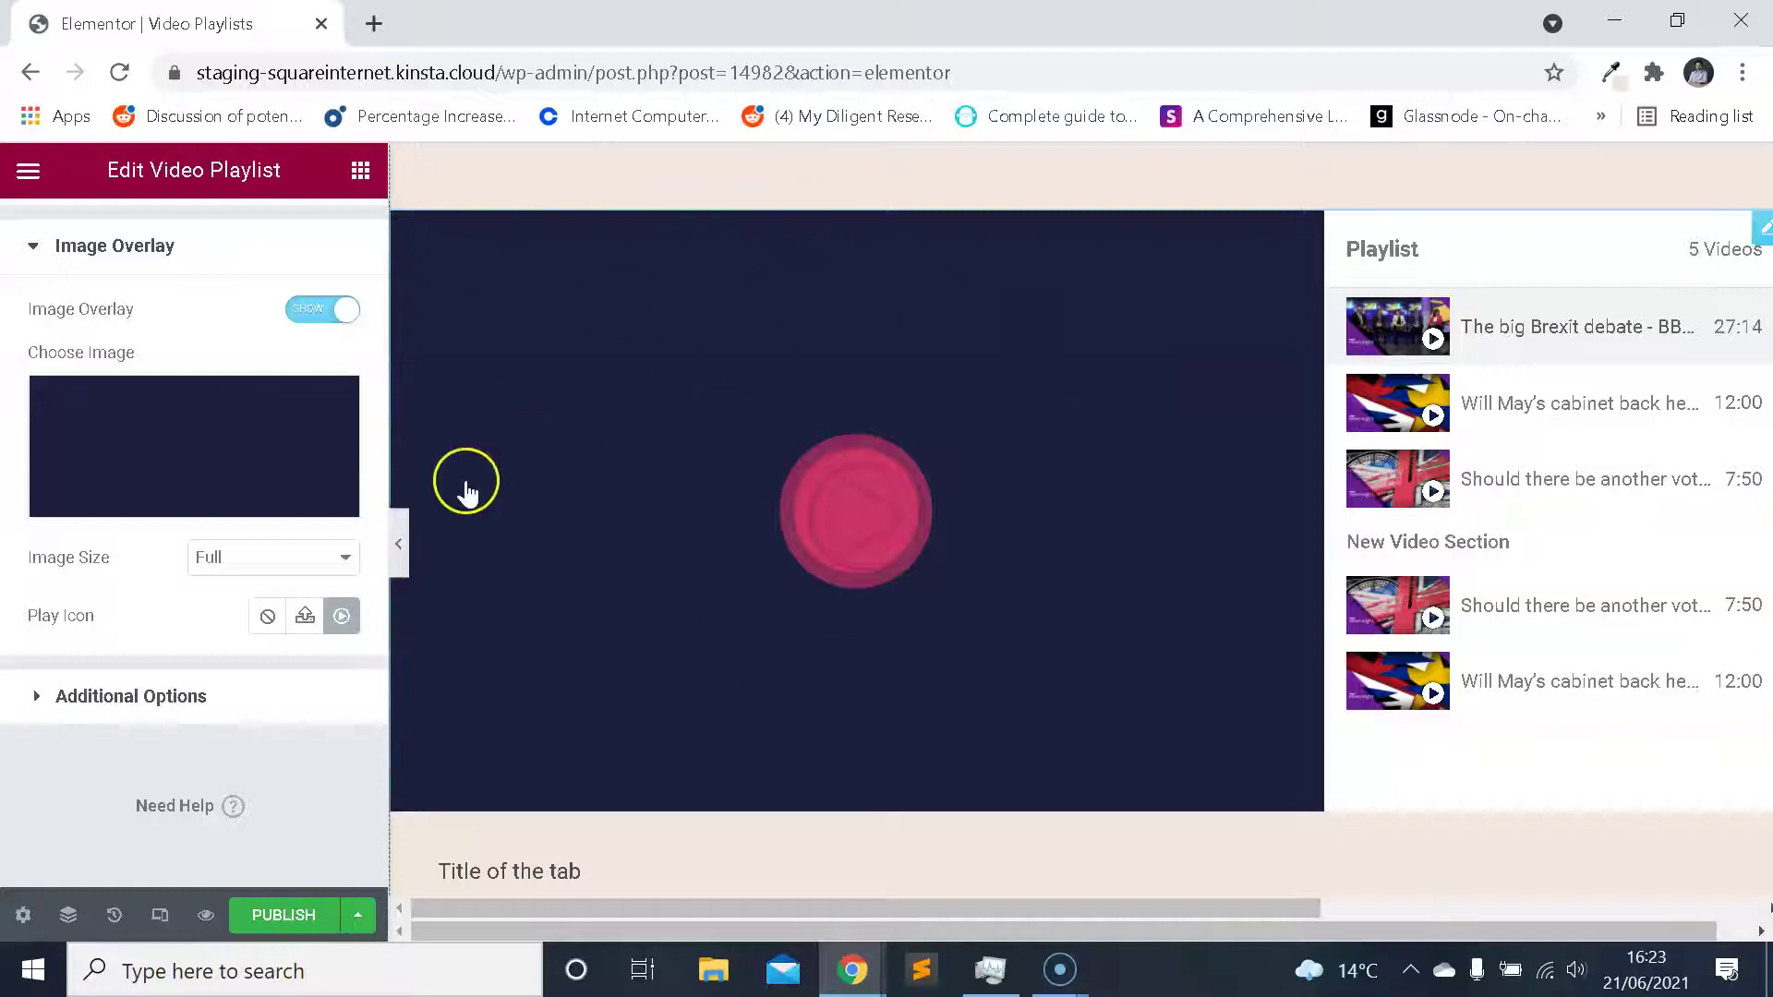
Turn the image overlay off and back on.
{"action": "left_click", "coordinate": [345, 316]}
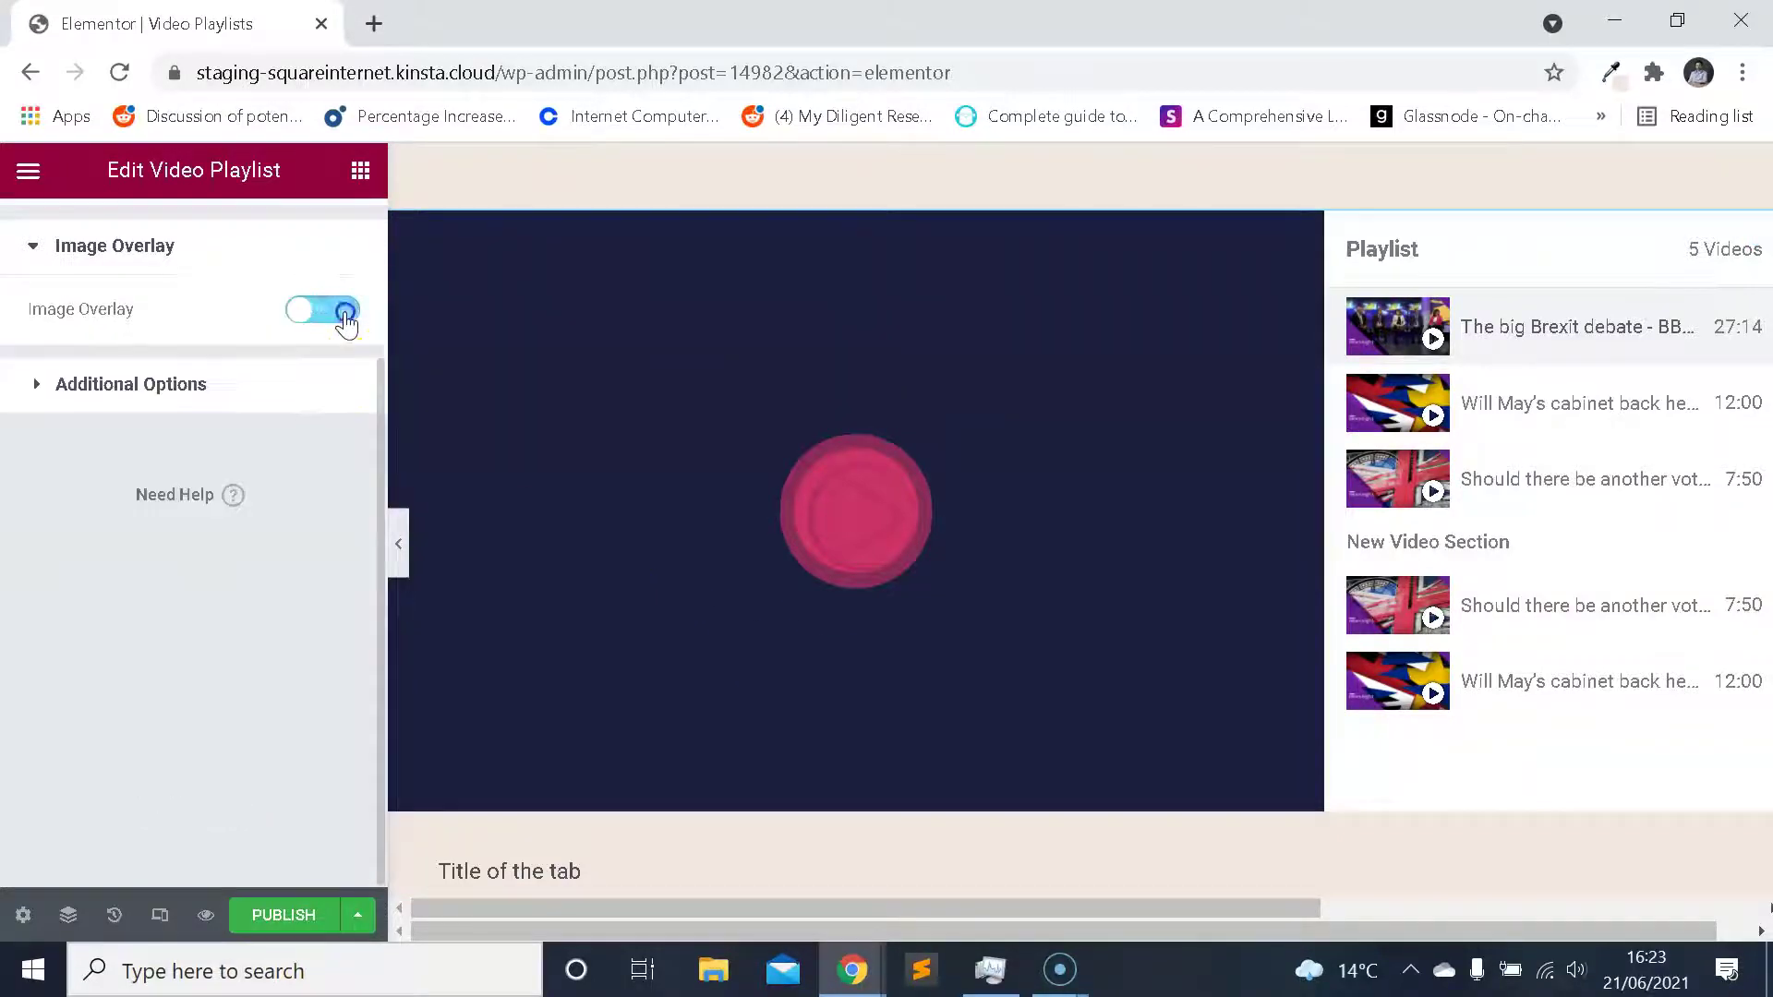
{"action": "left_click", "coordinate": [325, 516]}
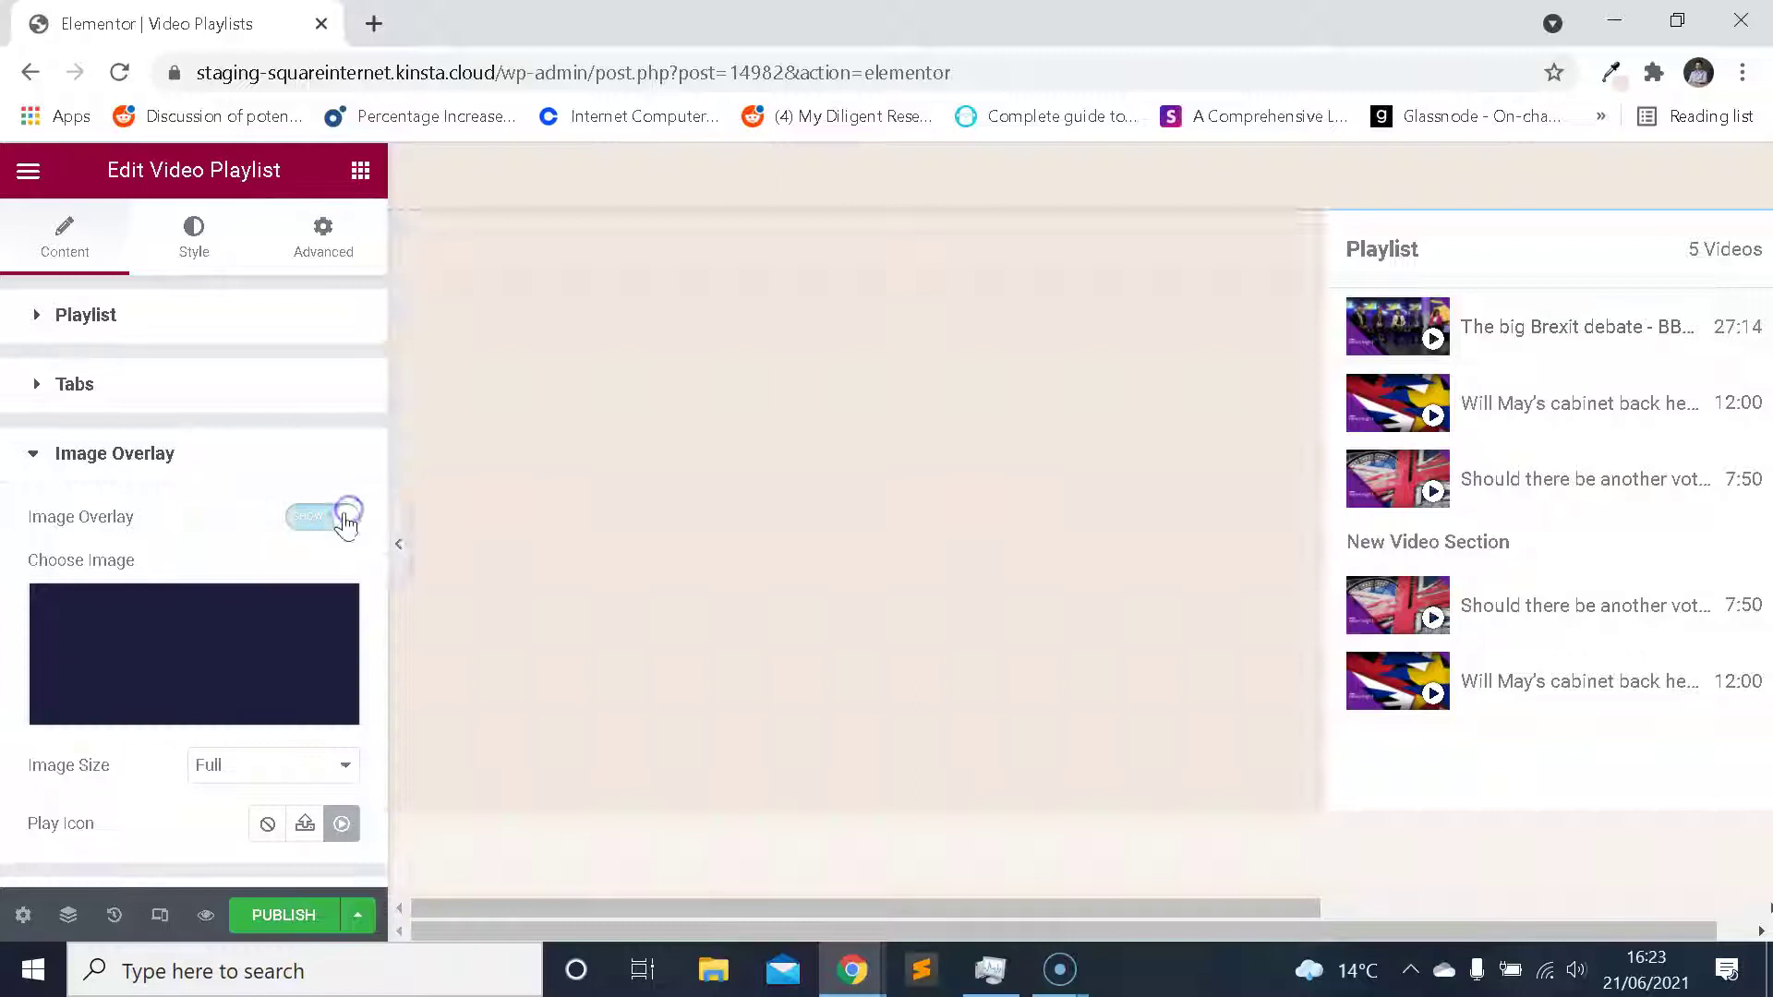
{"action": "scroll", "coordinate": [277, 572], "scroll_direction": "down", "scroll_amount": 2}
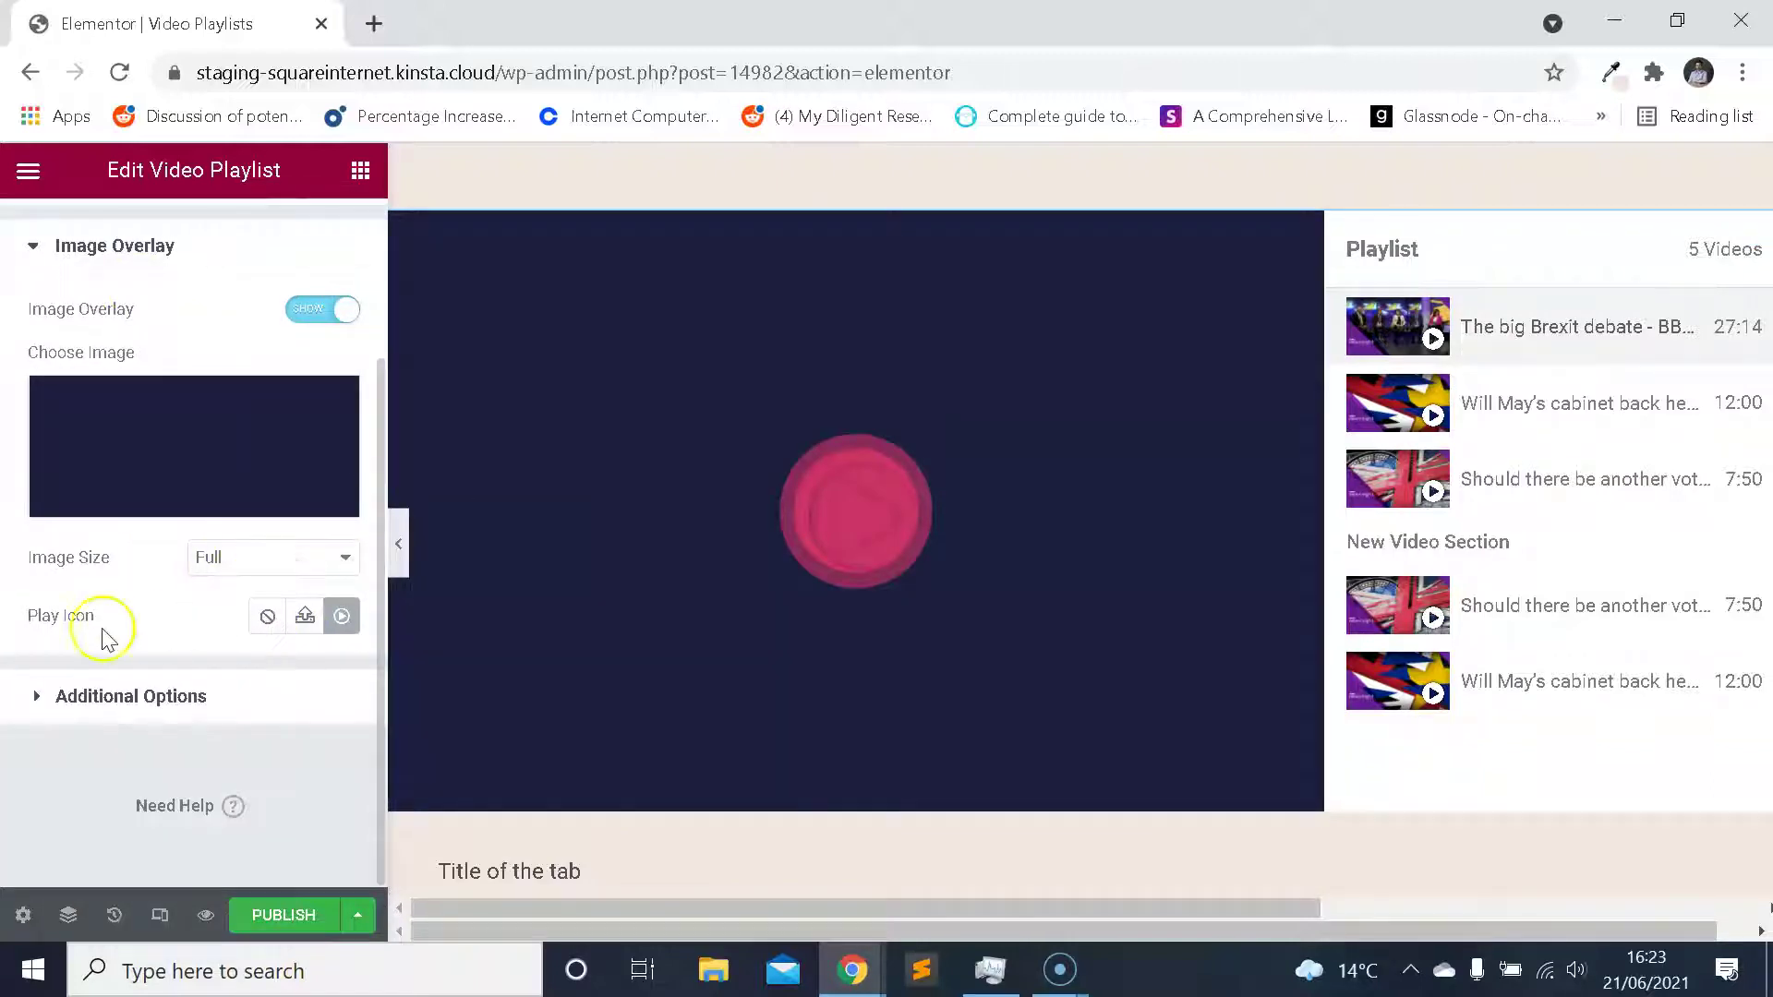
Replace the image overlay's play icon with the plain Play triangle from the icon library.
{"action": "left_click", "coordinate": [341, 617]}
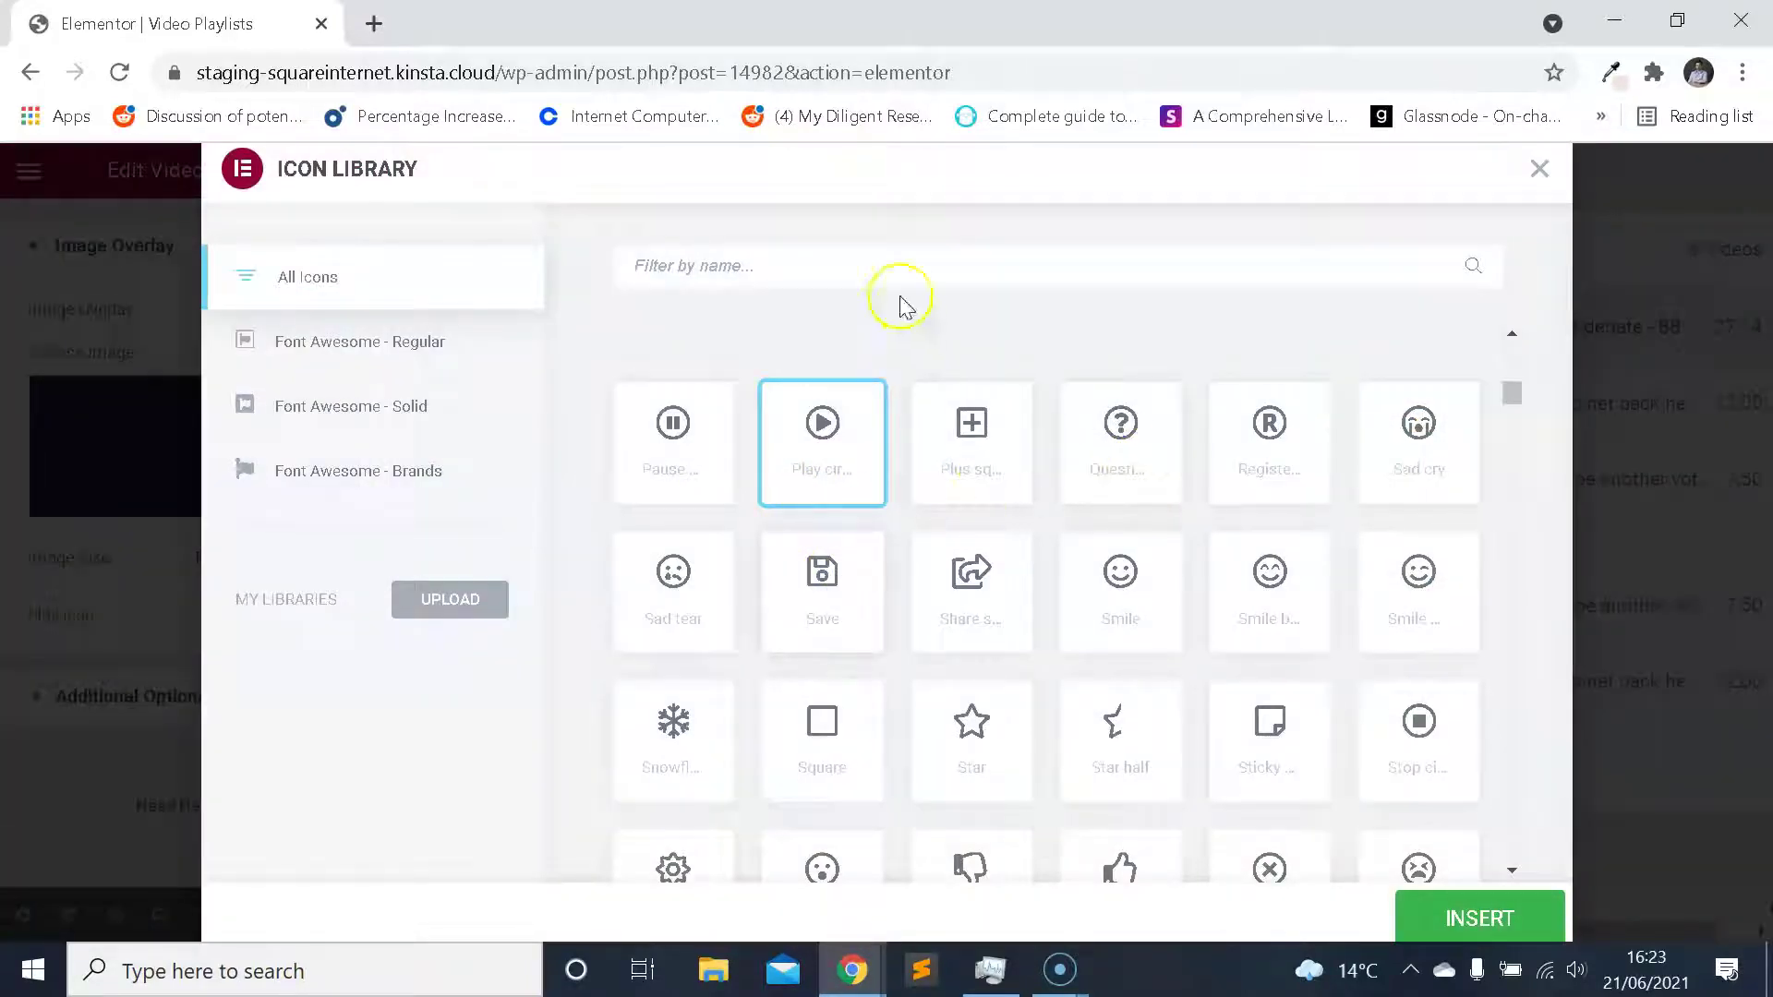
{"action": "type", "text": "play"}
{"action": "left_click", "coordinate": [828, 421]}
{"action": "left_click", "coordinate": [1491, 917]}
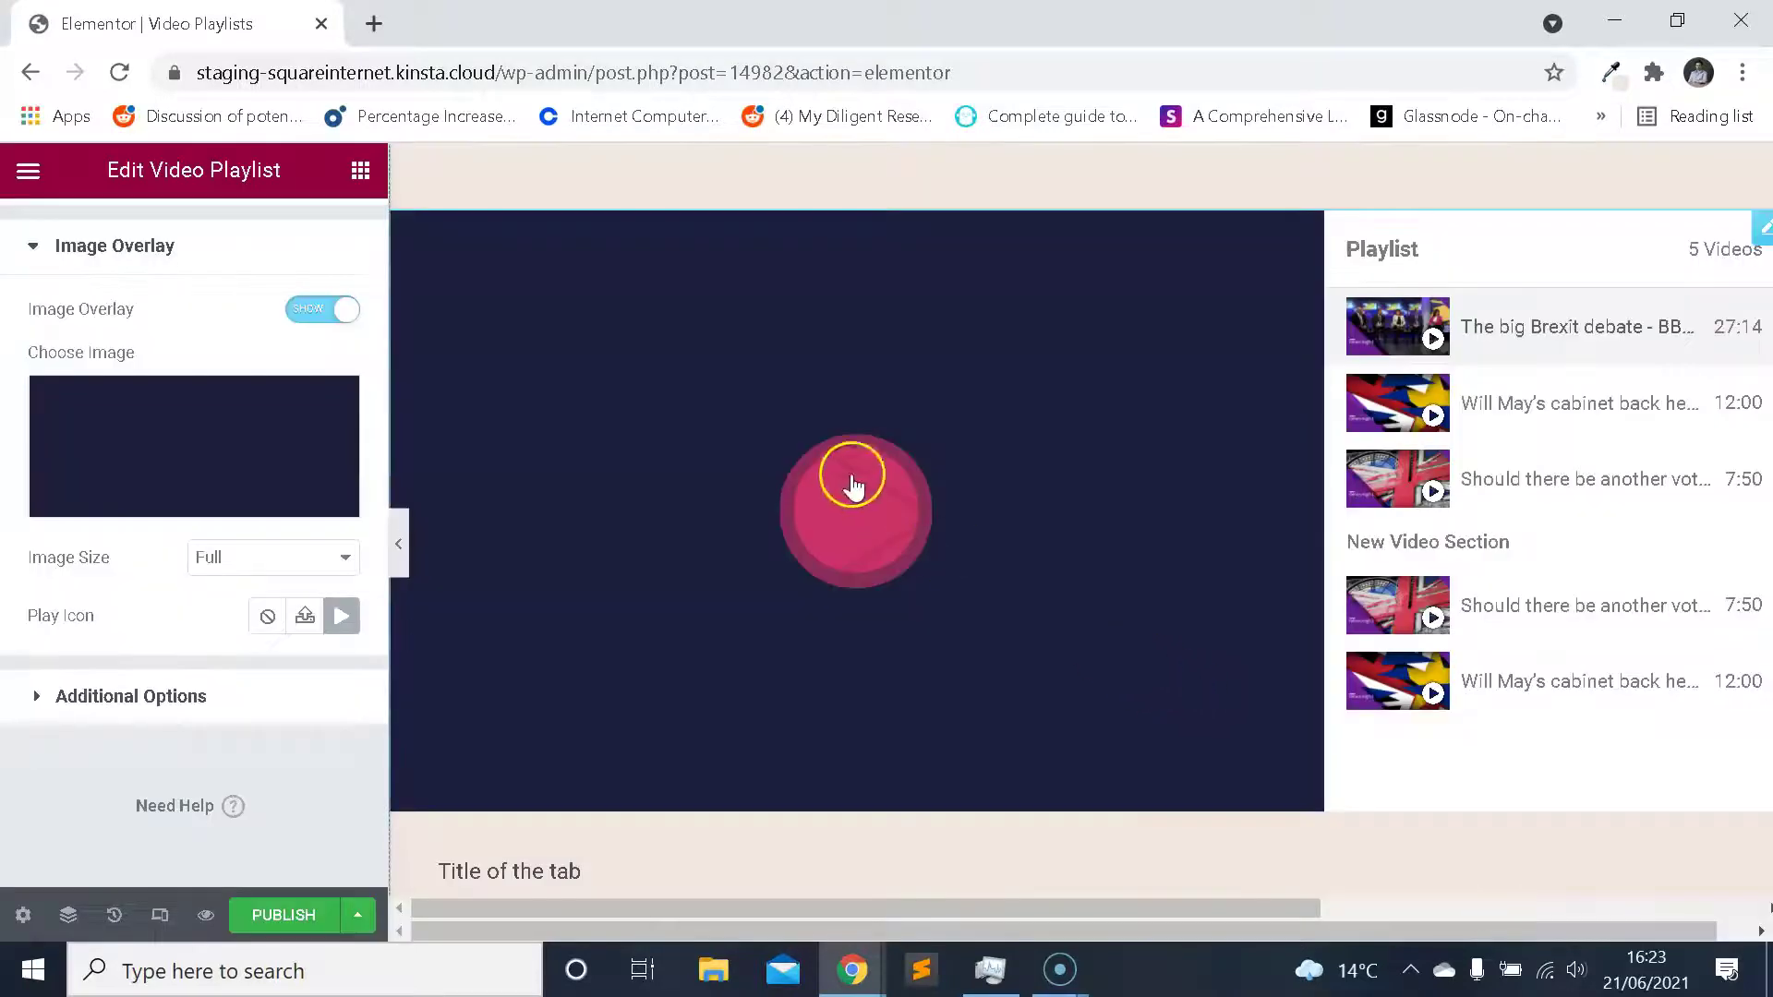
Set the image overlay's play icon to none and turn the image overlay off.
{"action": "left_click", "coordinate": [305, 615]}
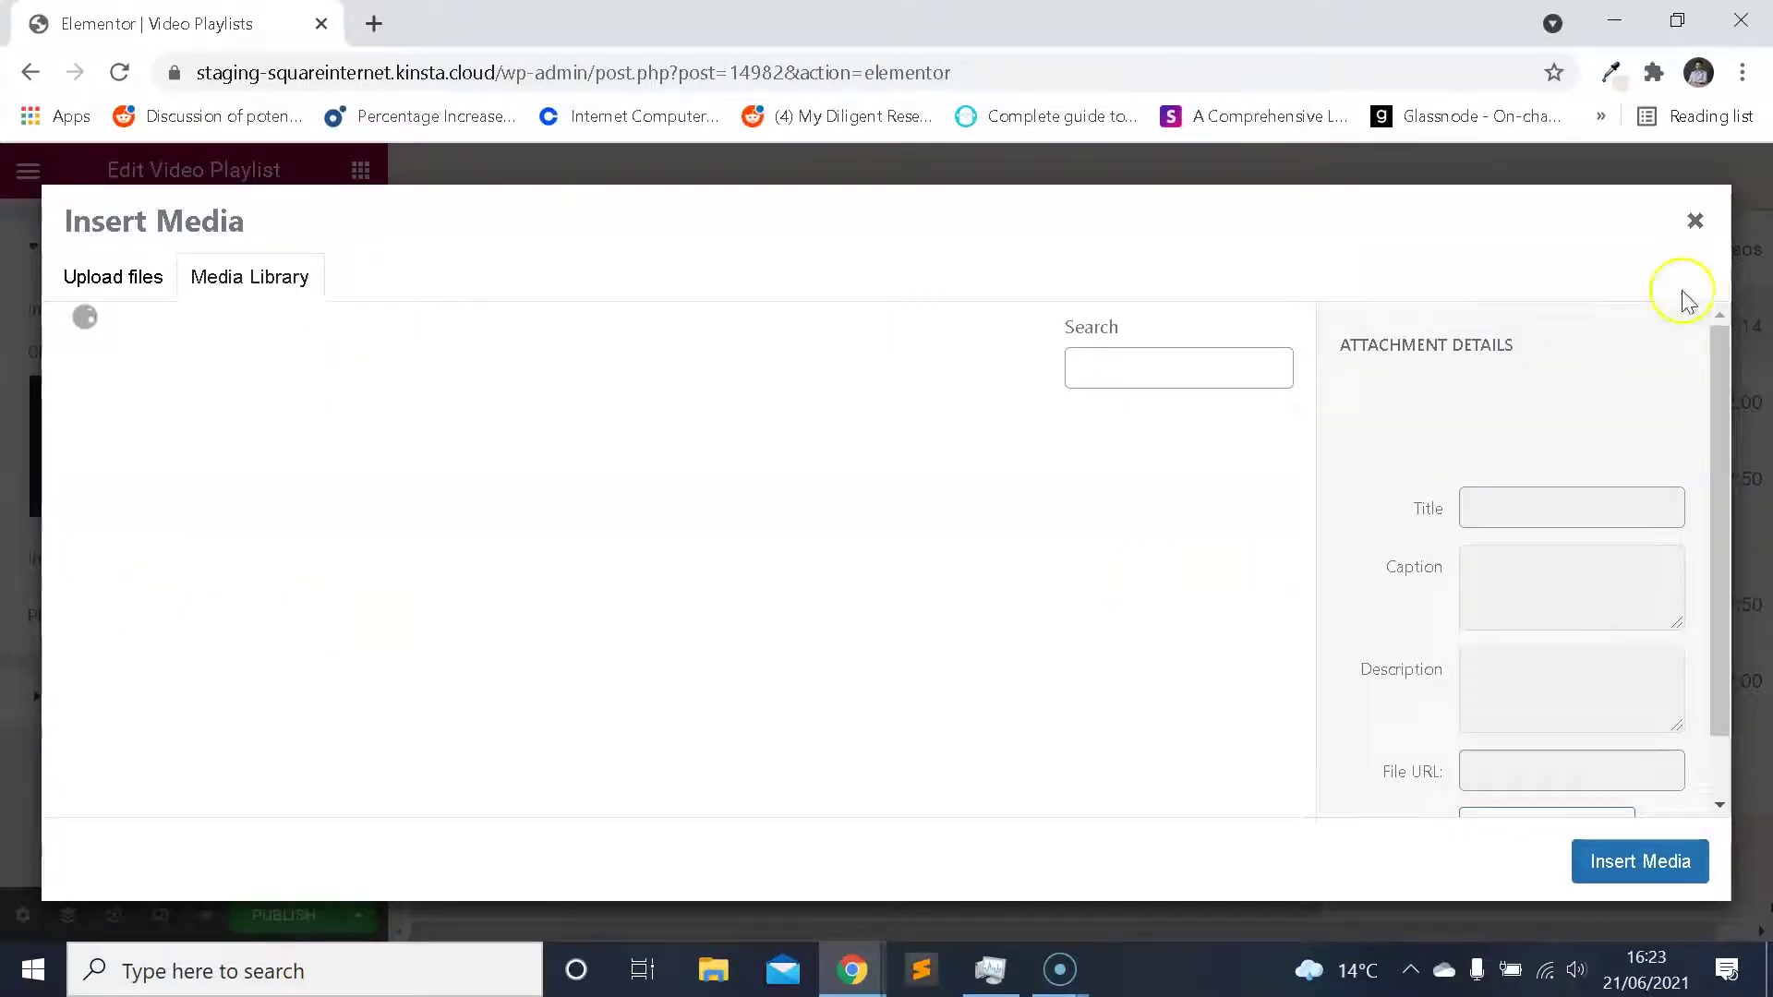
{"action": "left_click", "coordinate": [1696, 222]}
{"action": "left_click", "coordinate": [267, 616]}
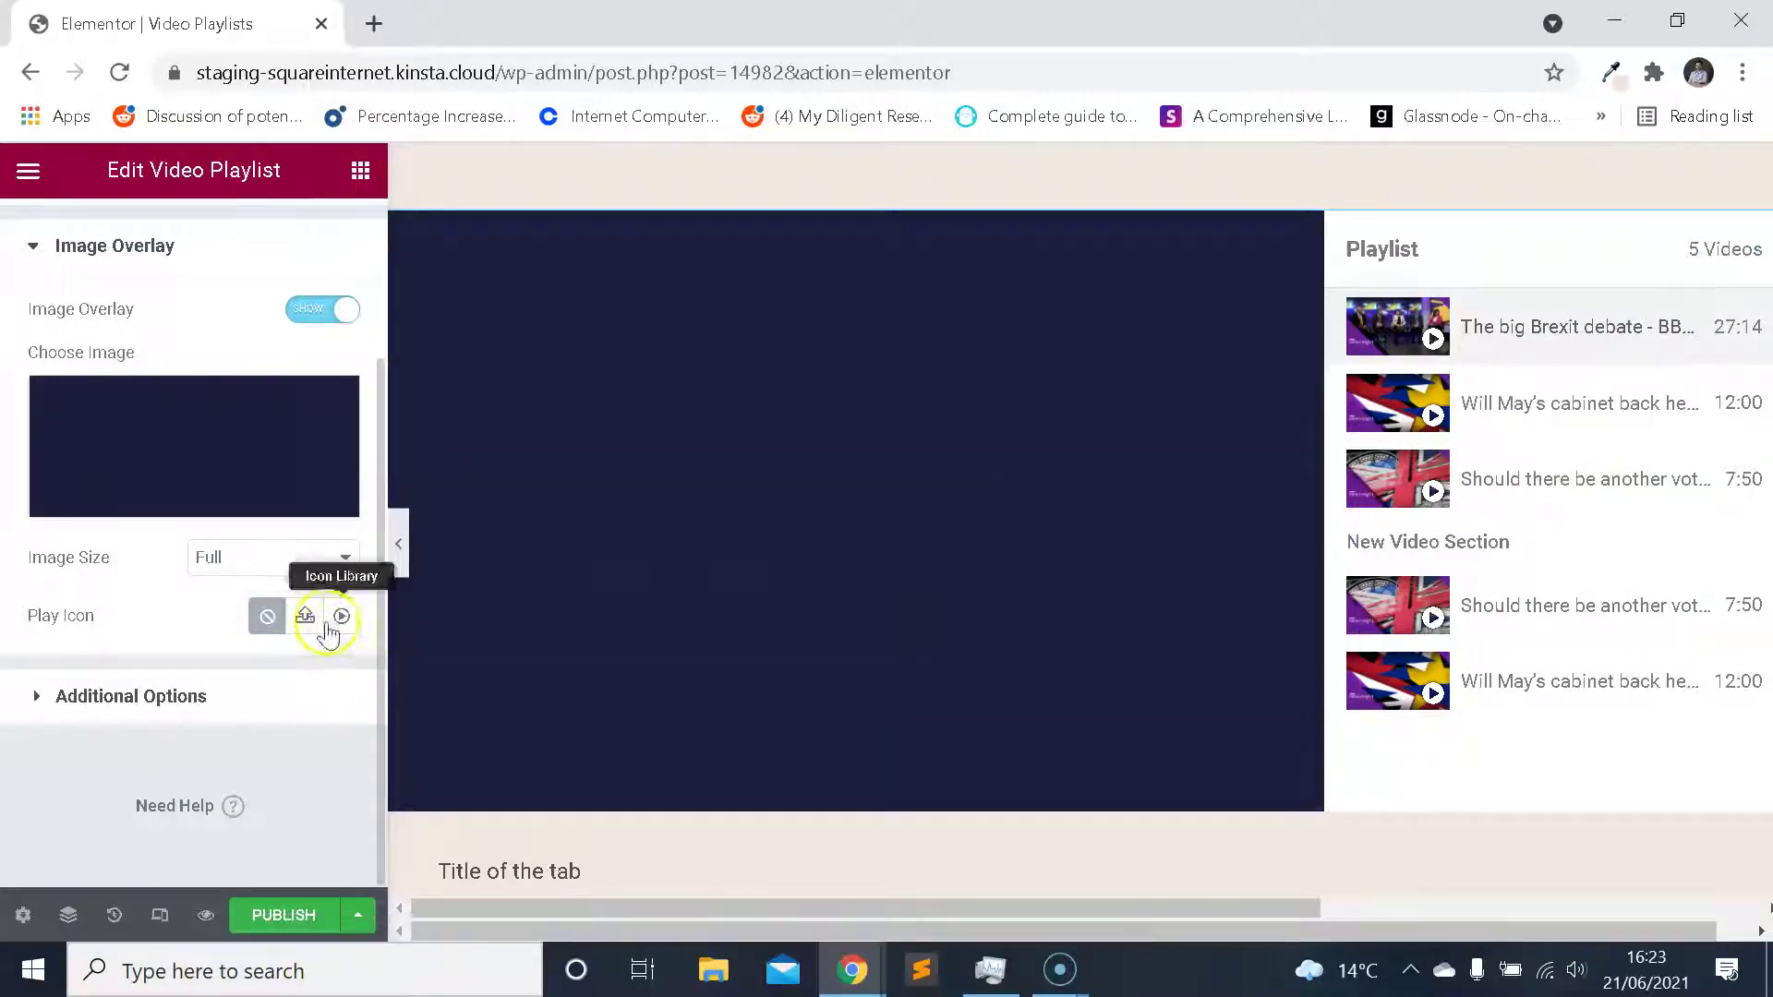
{"action": "left_click", "coordinate": [338, 309]}
In the additional options, try the playlist's Right layout and set it back to Left.
{"action": "left_click", "coordinate": [189, 395]}
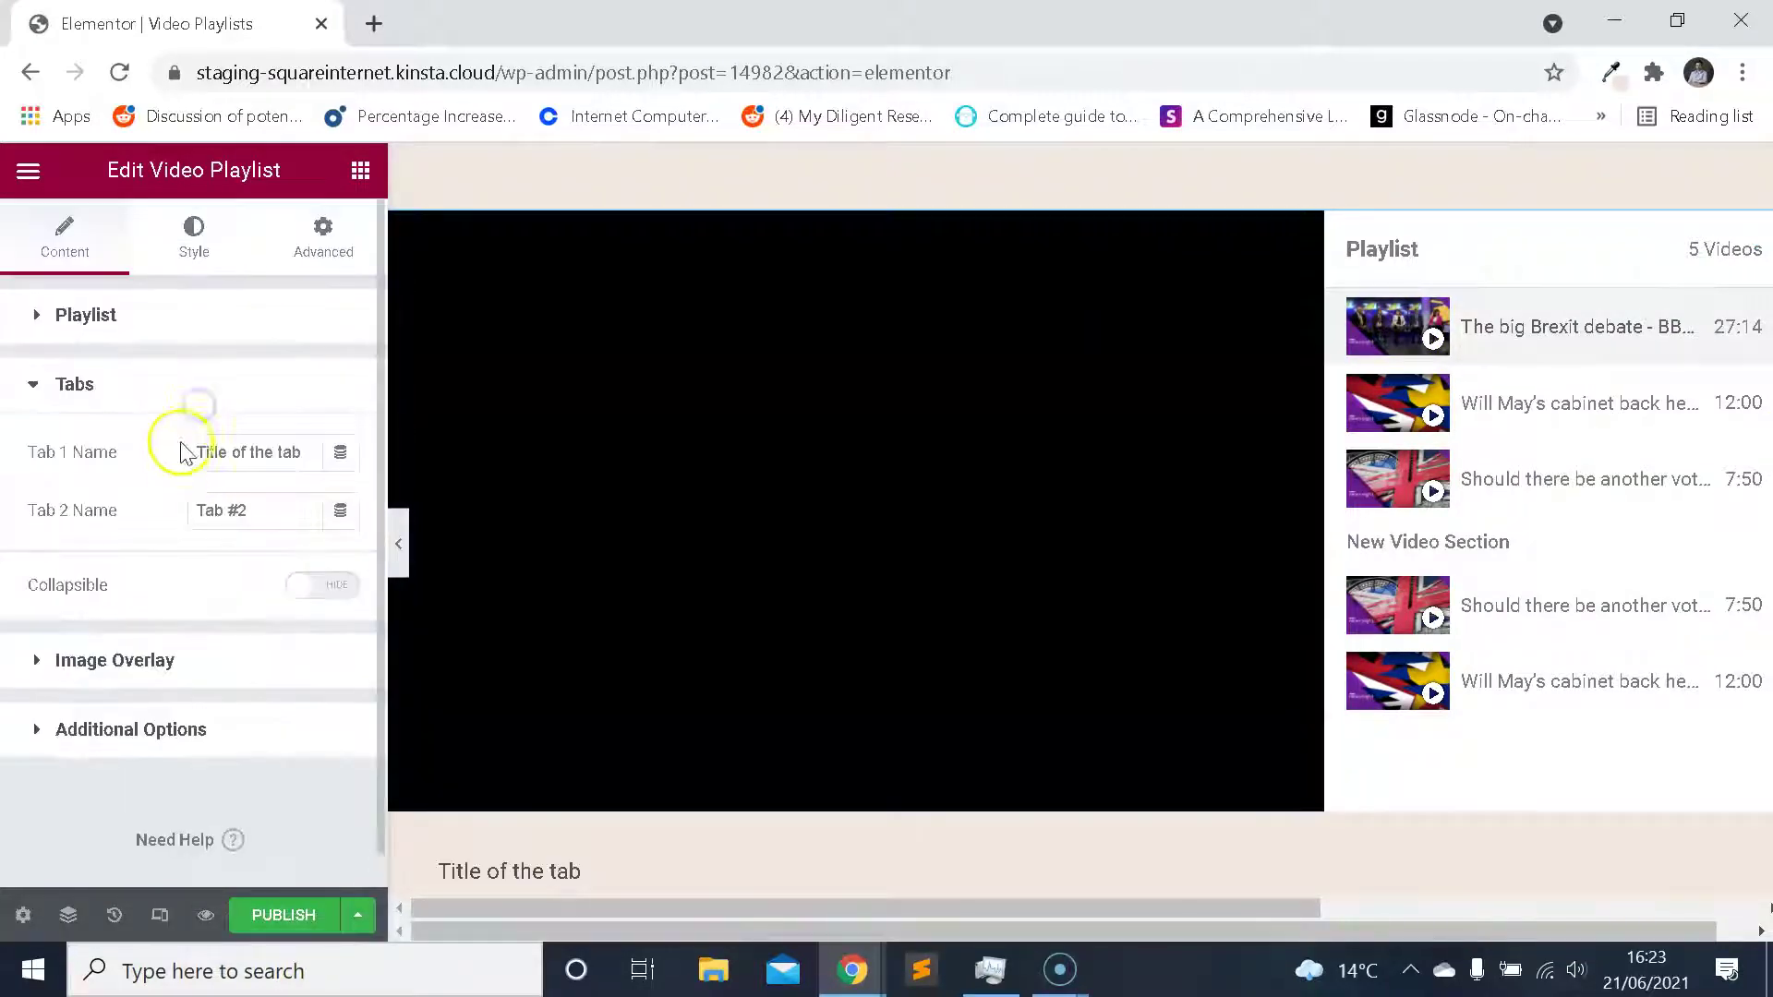
{"action": "left_click", "coordinate": [168, 715]}
{"action": "scroll", "coordinate": [235, 573], "scroll_direction": "down", "scroll_amount": 3}
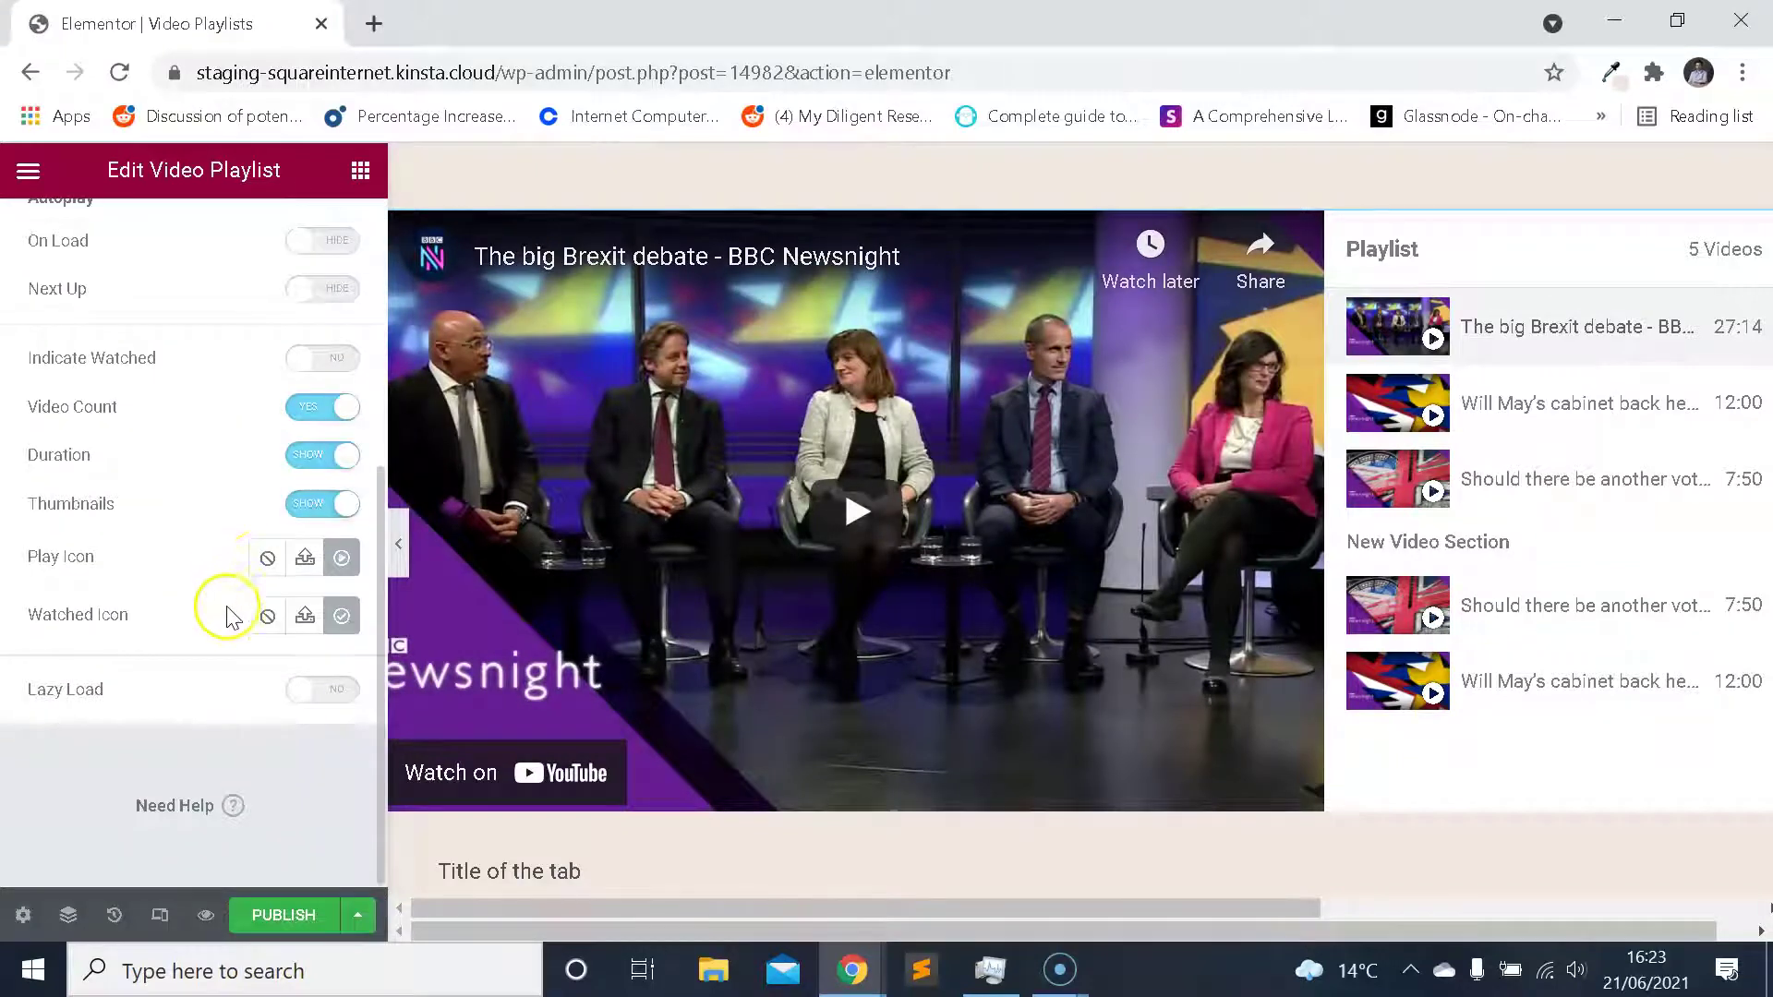
{"action": "scroll", "coordinate": [231, 609], "scroll_direction": "up", "scroll_amount": 3}
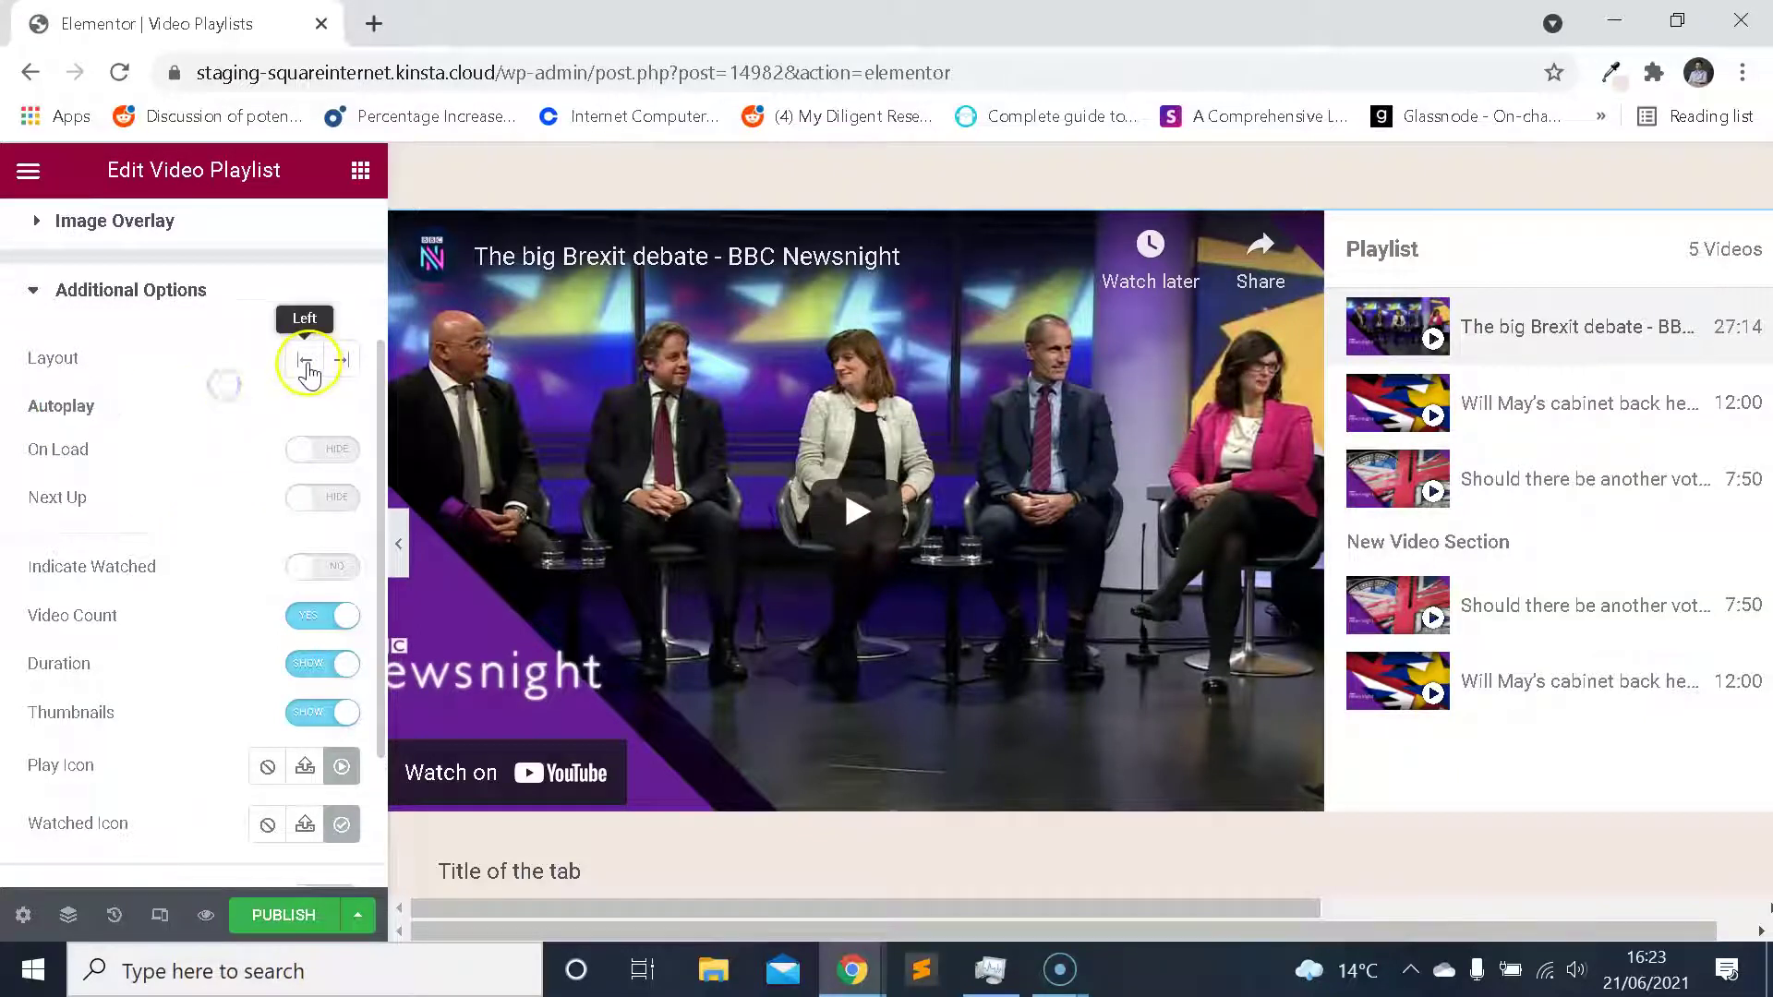
{"action": "left_click", "coordinate": [341, 360]}
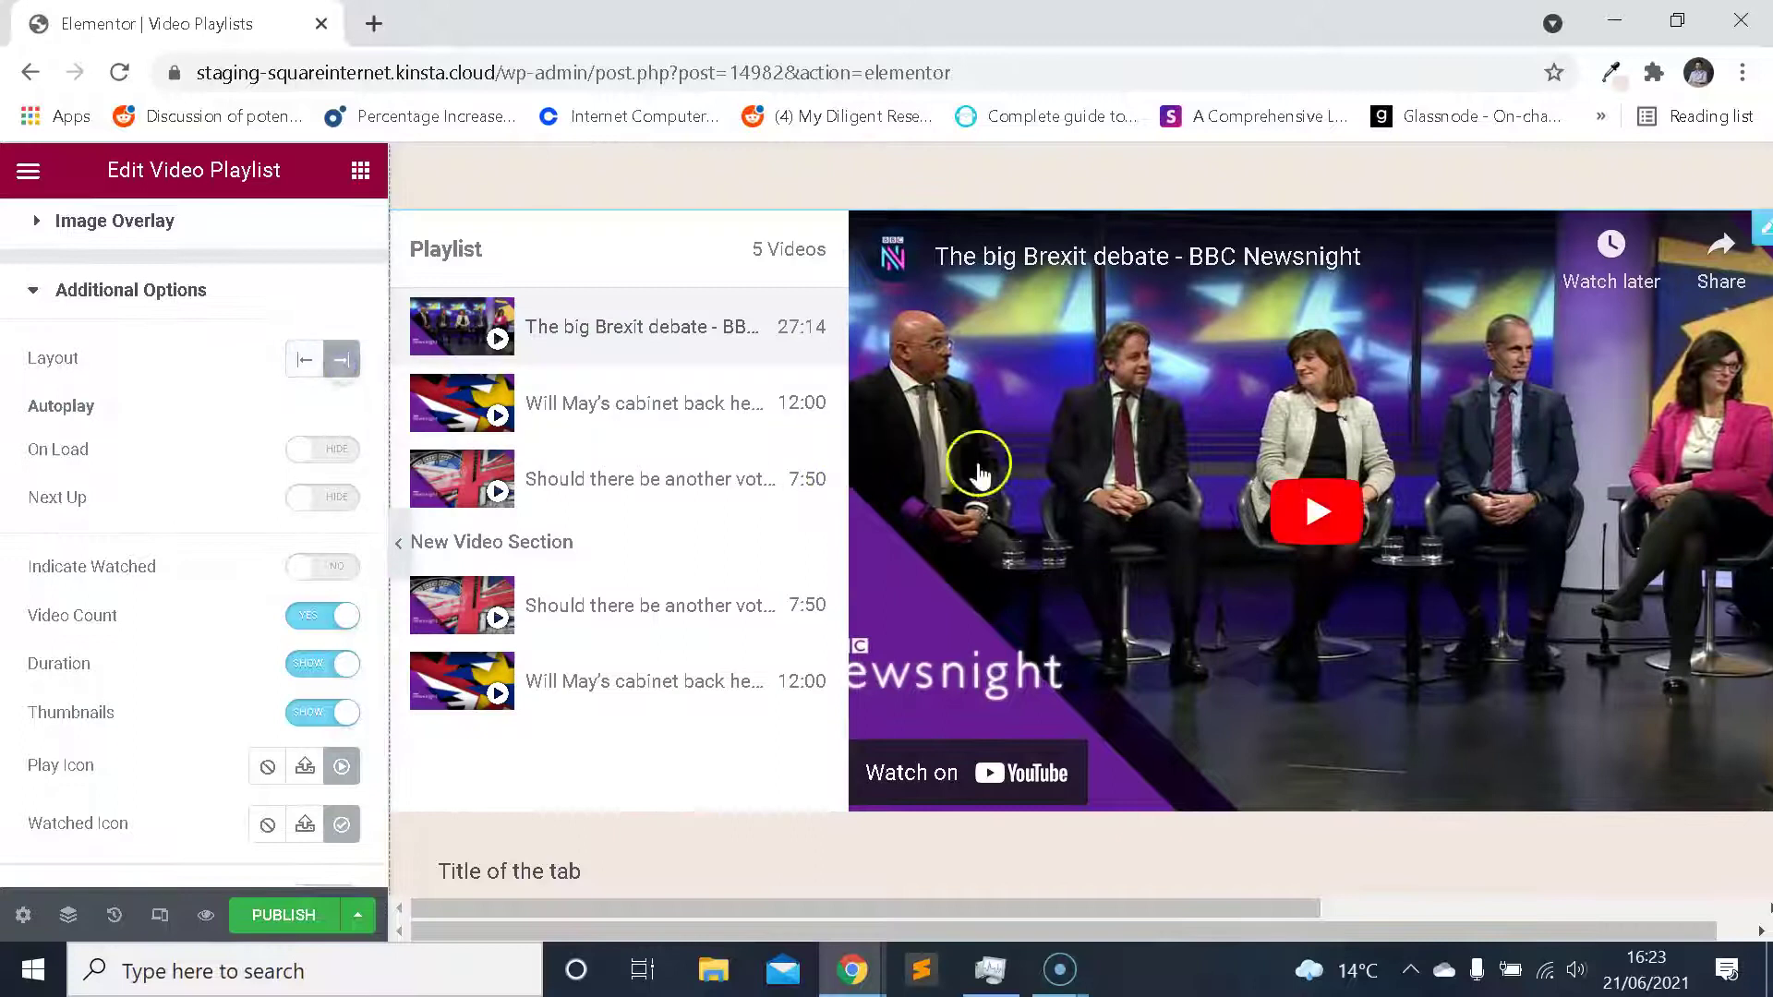
{"action": "scroll", "coordinate": [1022, 394], "scroll_direction": "down", "scroll_amount": 1}
{"action": "scroll", "coordinate": [1022, 394], "scroll_direction": "up", "scroll_amount": 4}
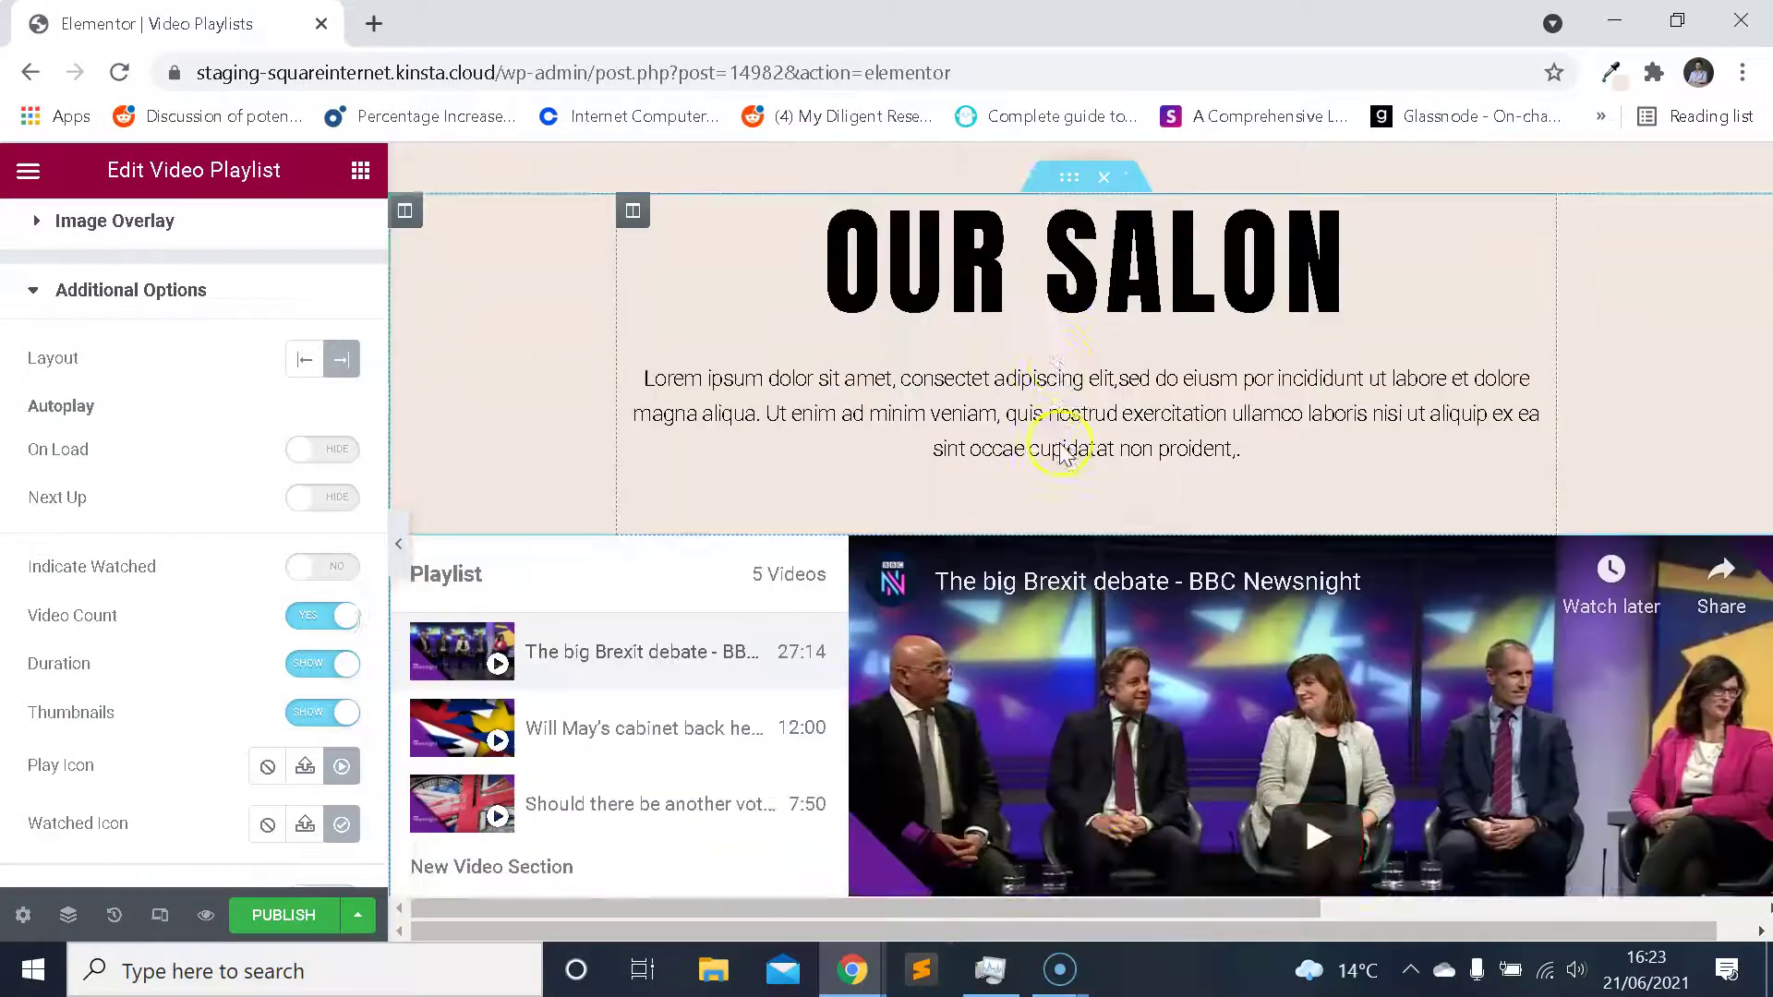
{"action": "scroll", "coordinate": [1060, 427], "scroll_direction": "down", "scroll_amount": 3}
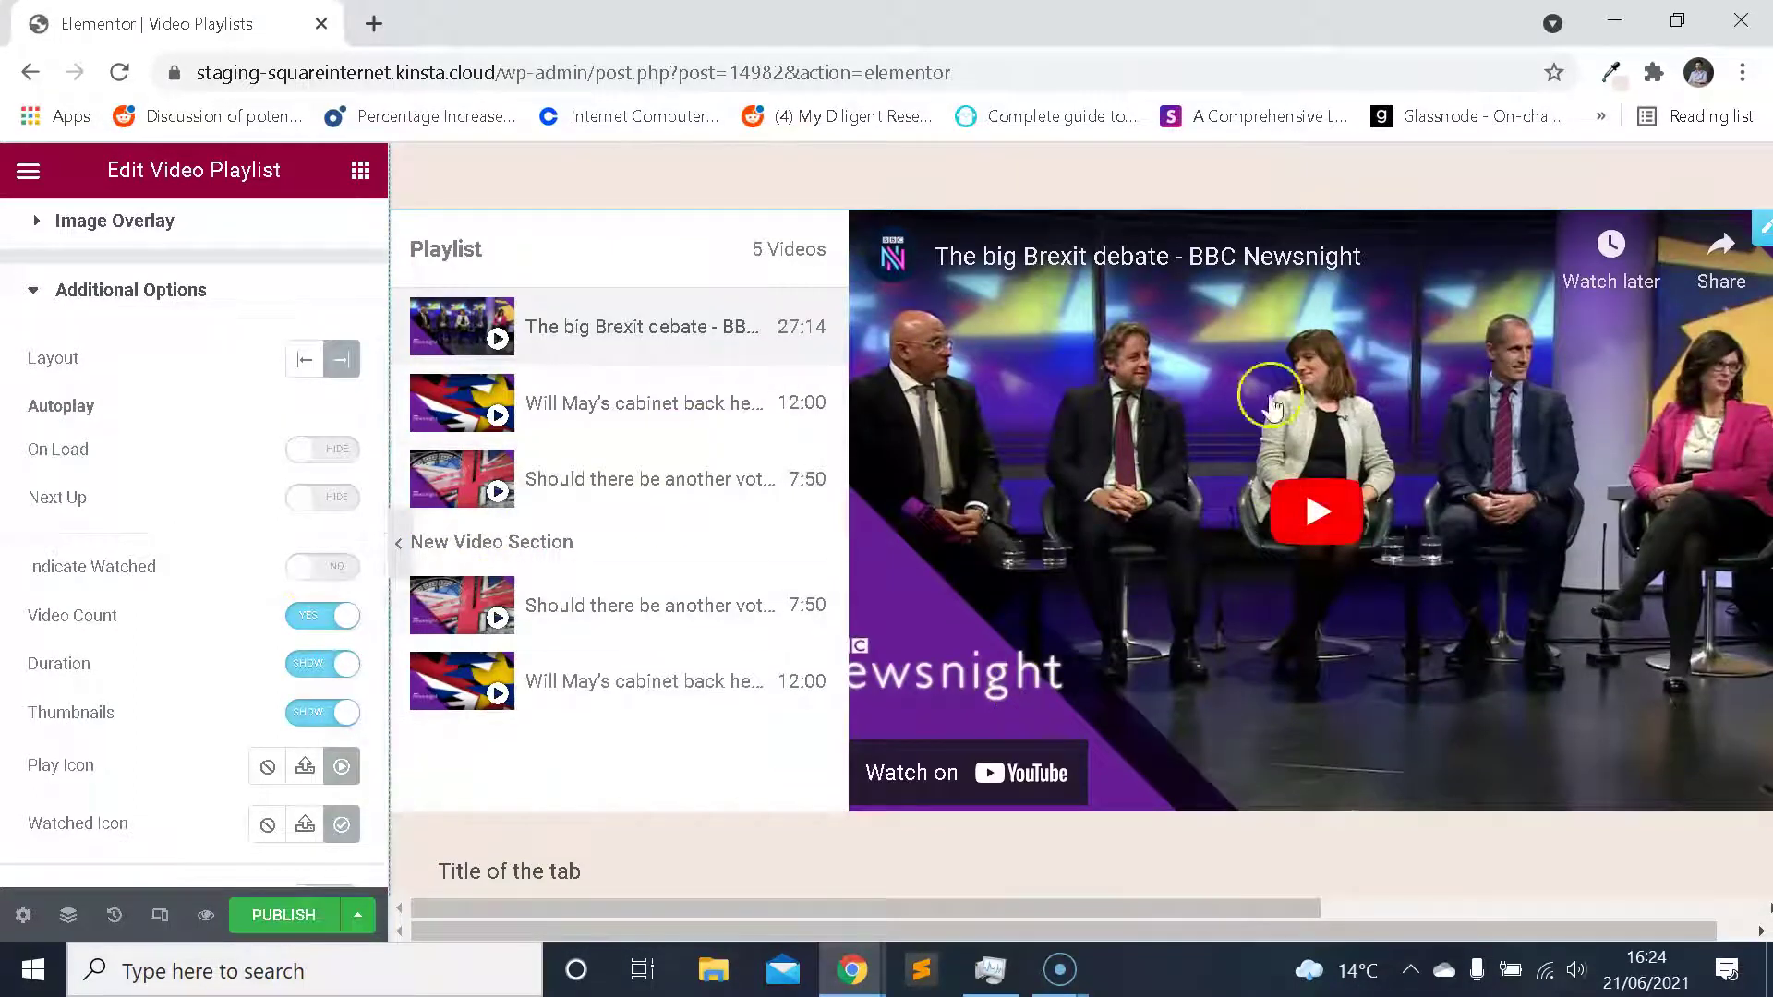
{"action": "left_click", "coordinate": [303, 360]}
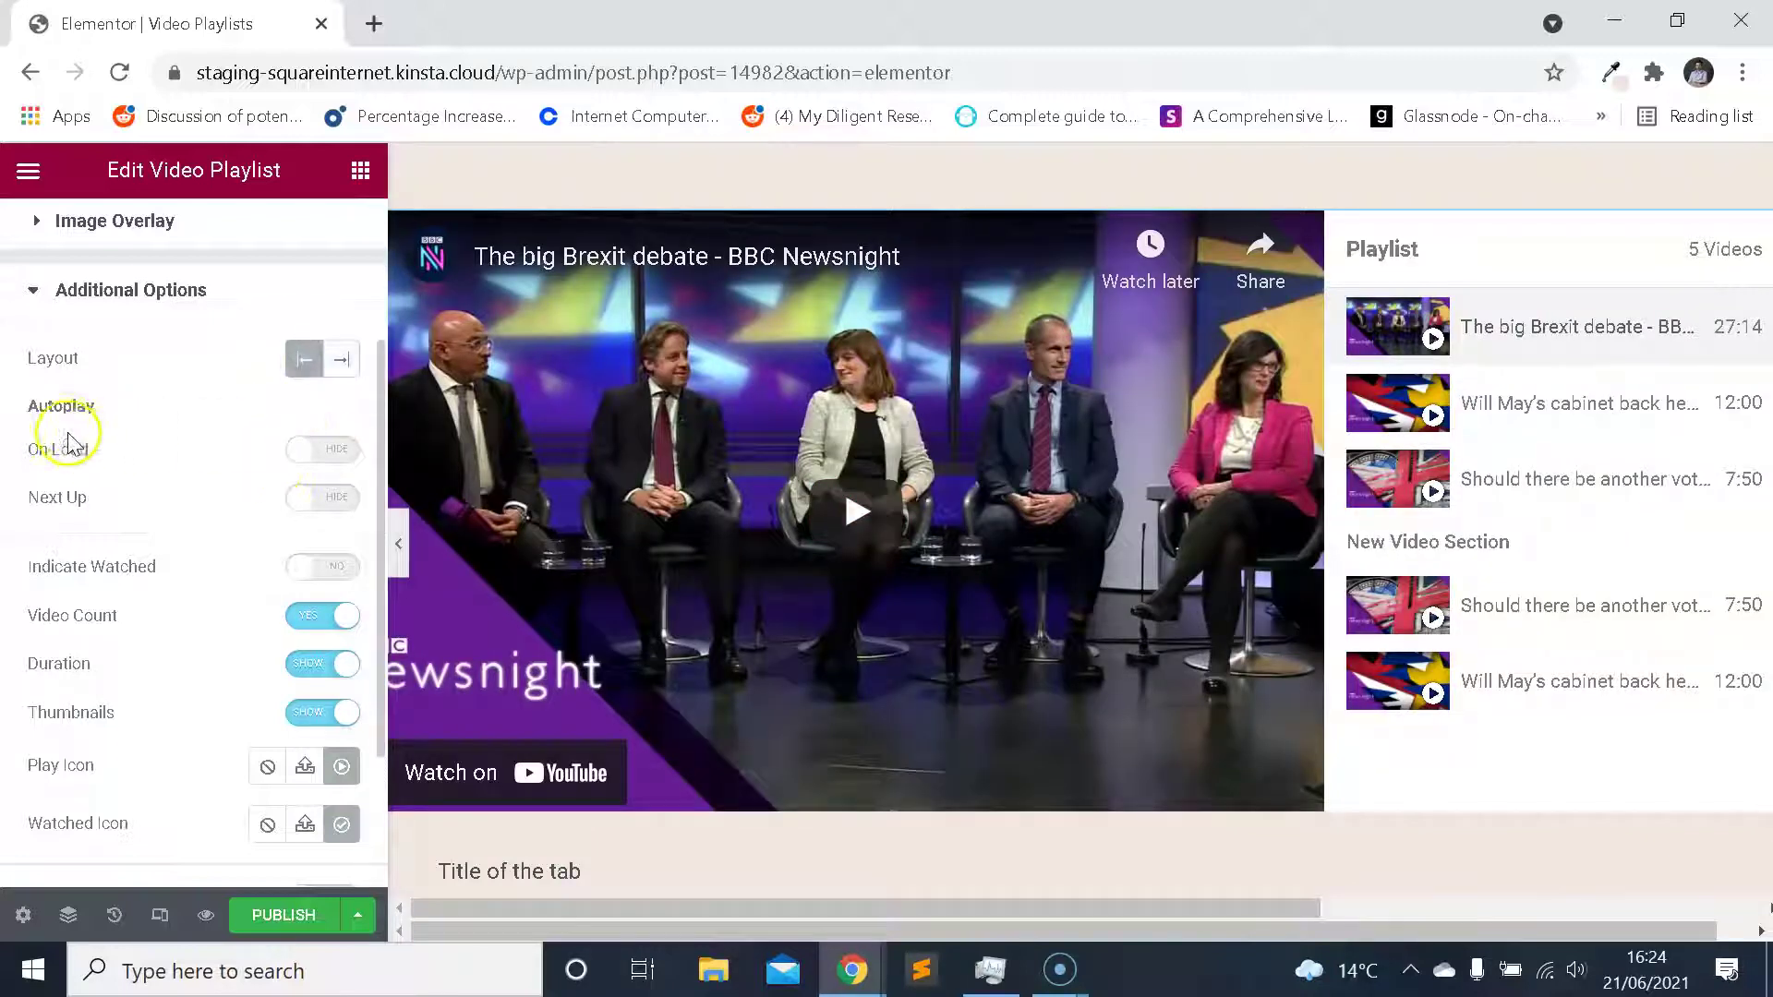
Try the autoplay options On Load and Next Up by turning both on and off again.
{"action": "left_click", "coordinate": [333, 455]}
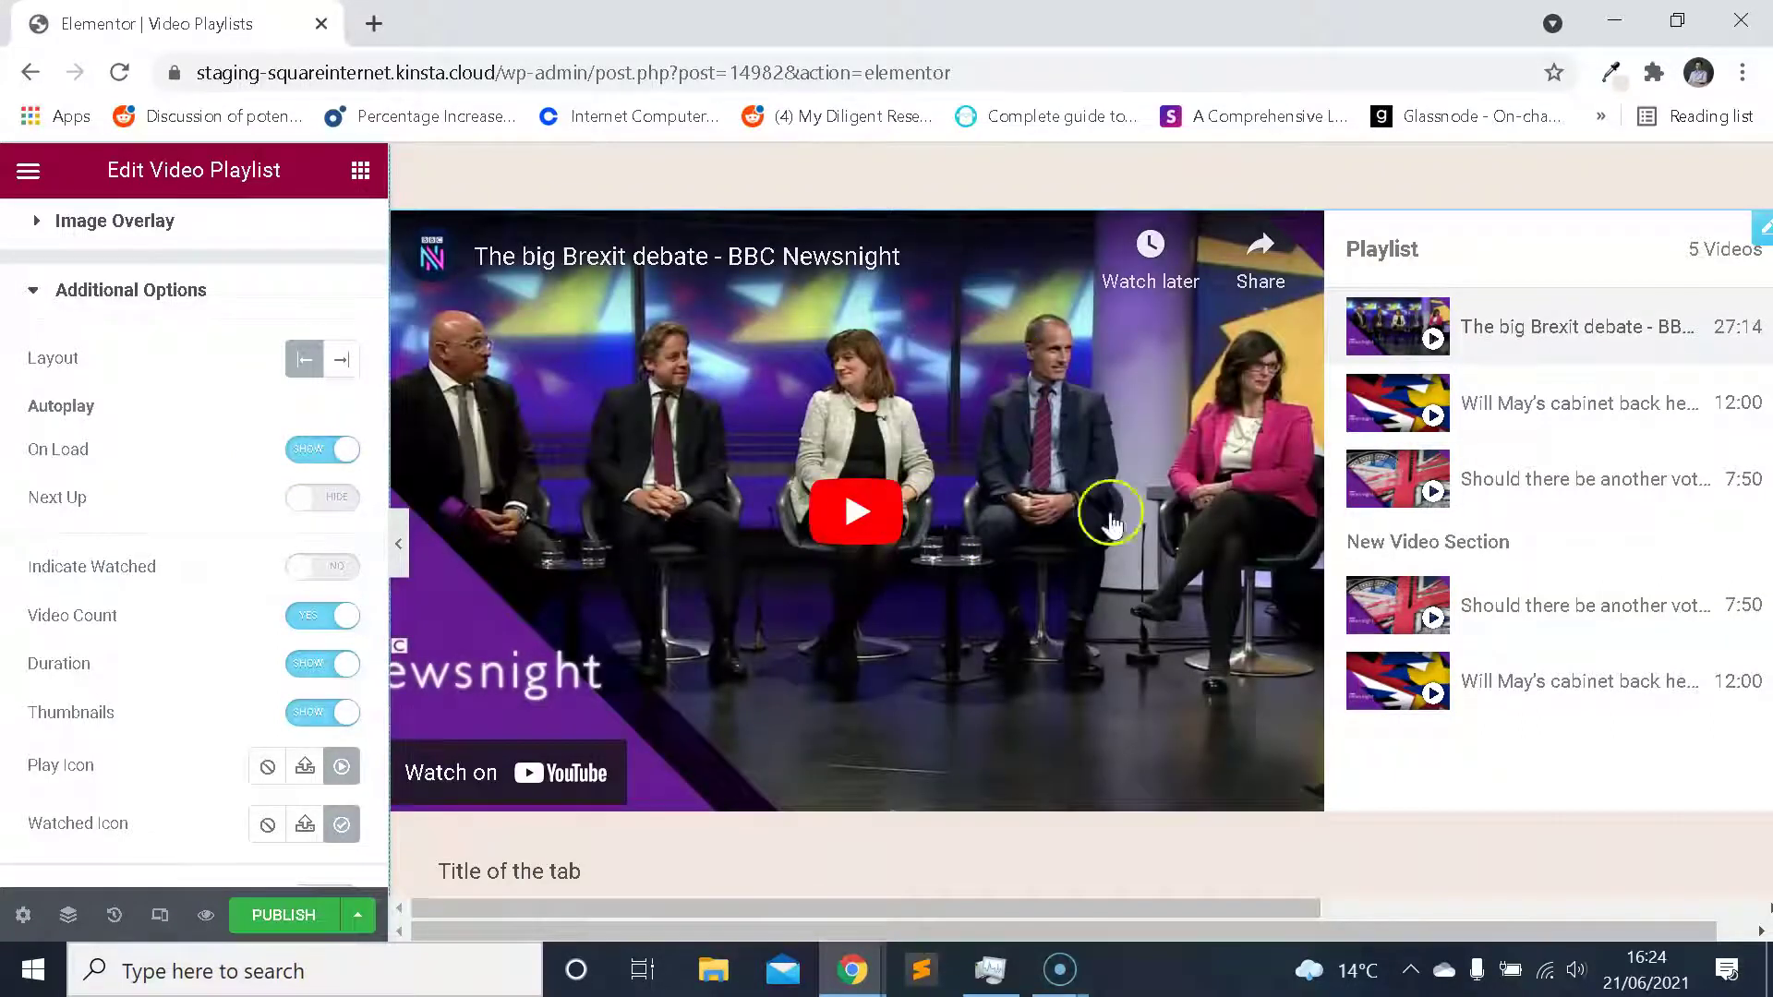
{"action": "left_click", "coordinate": [320, 504]}
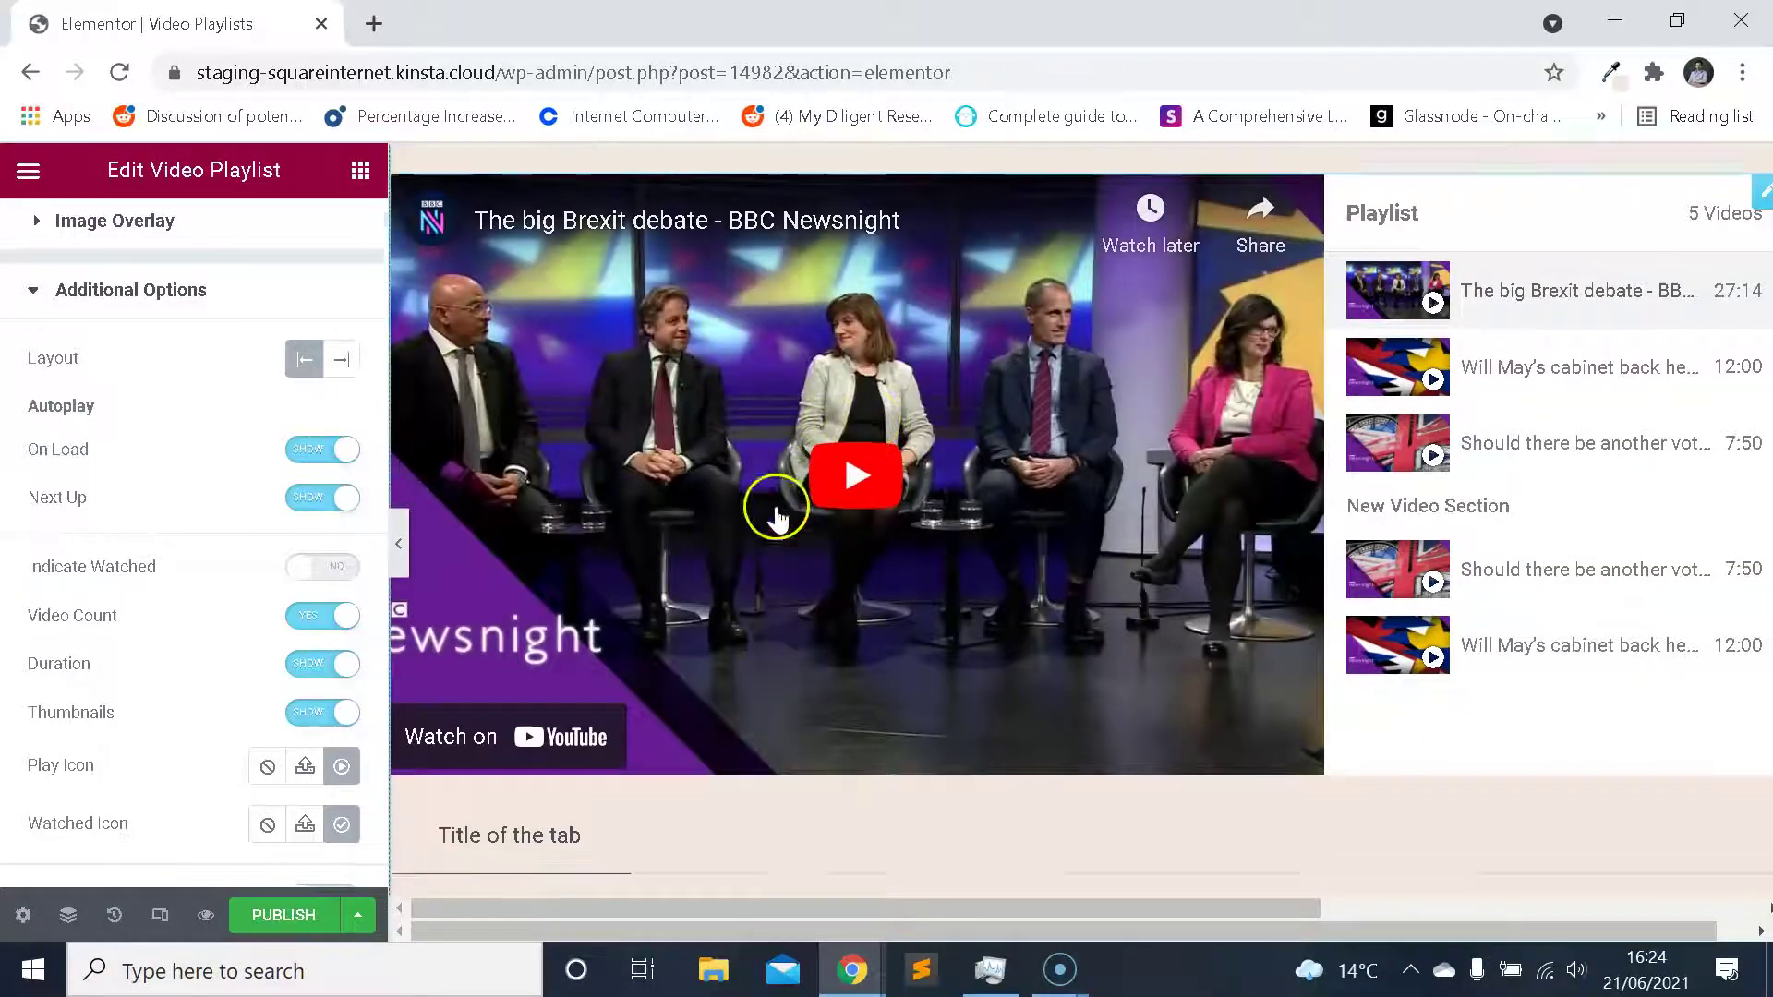
{"action": "left_click", "coordinate": [335, 499]}
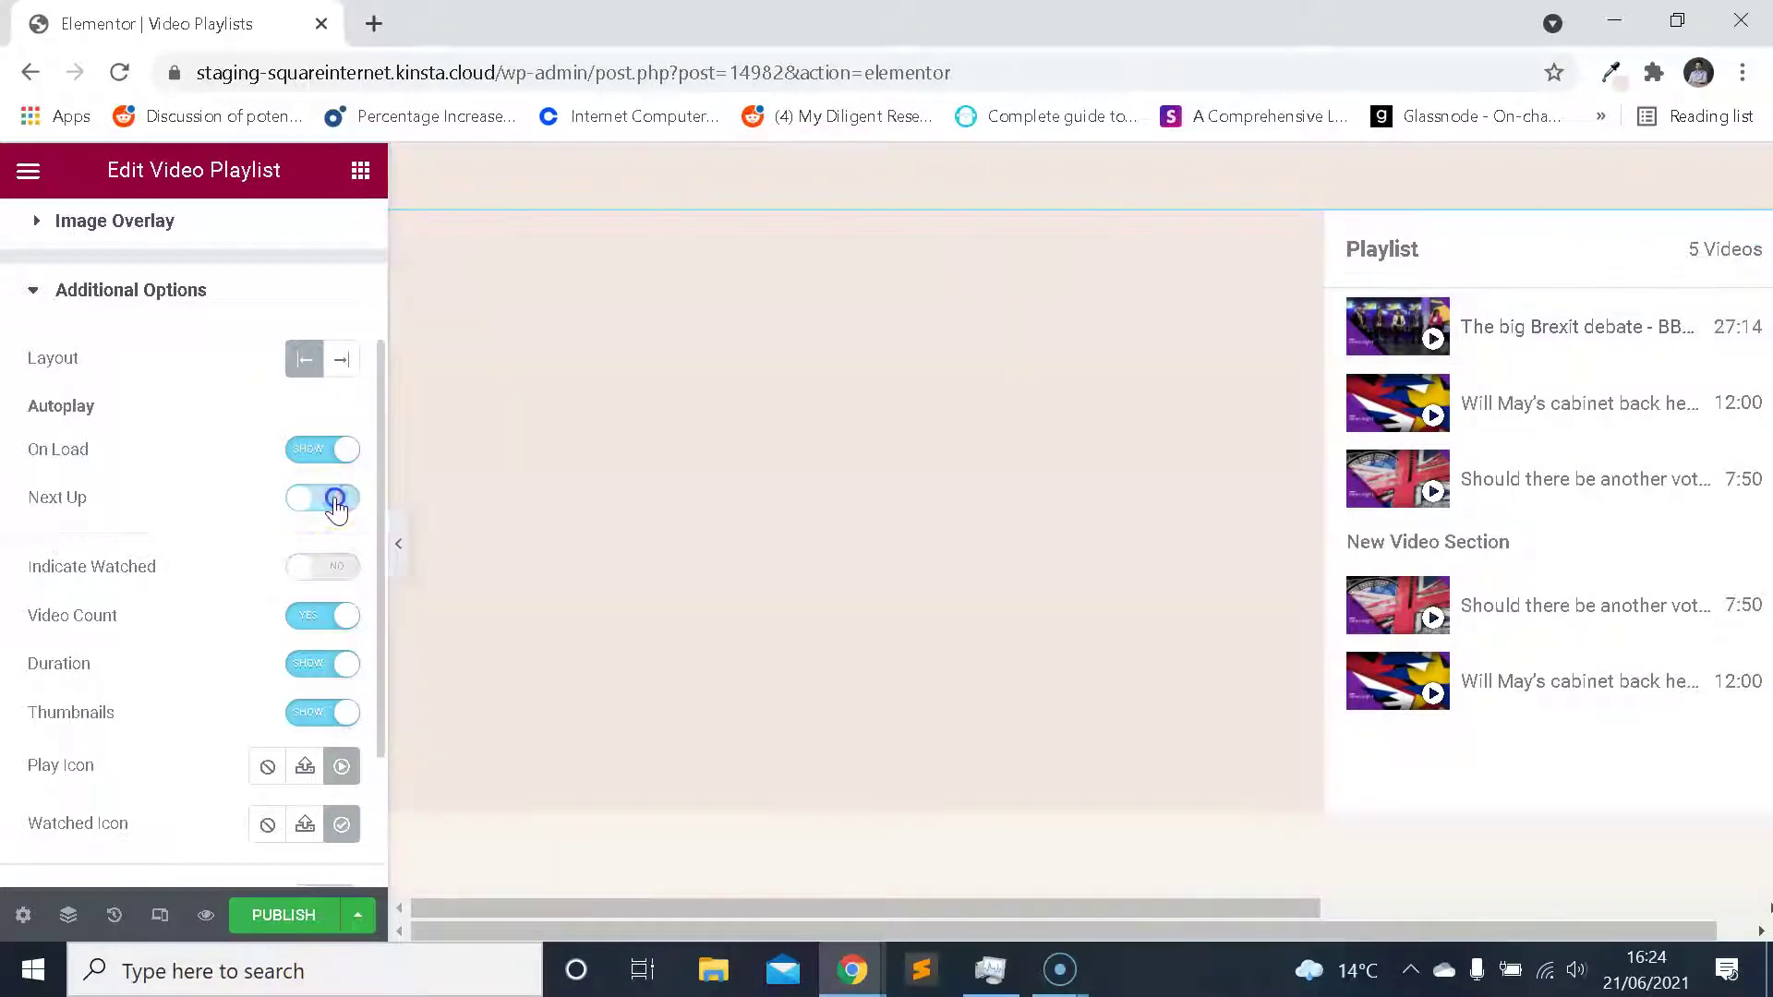
{"action": "left_click", "coordinate": [330, 451]}
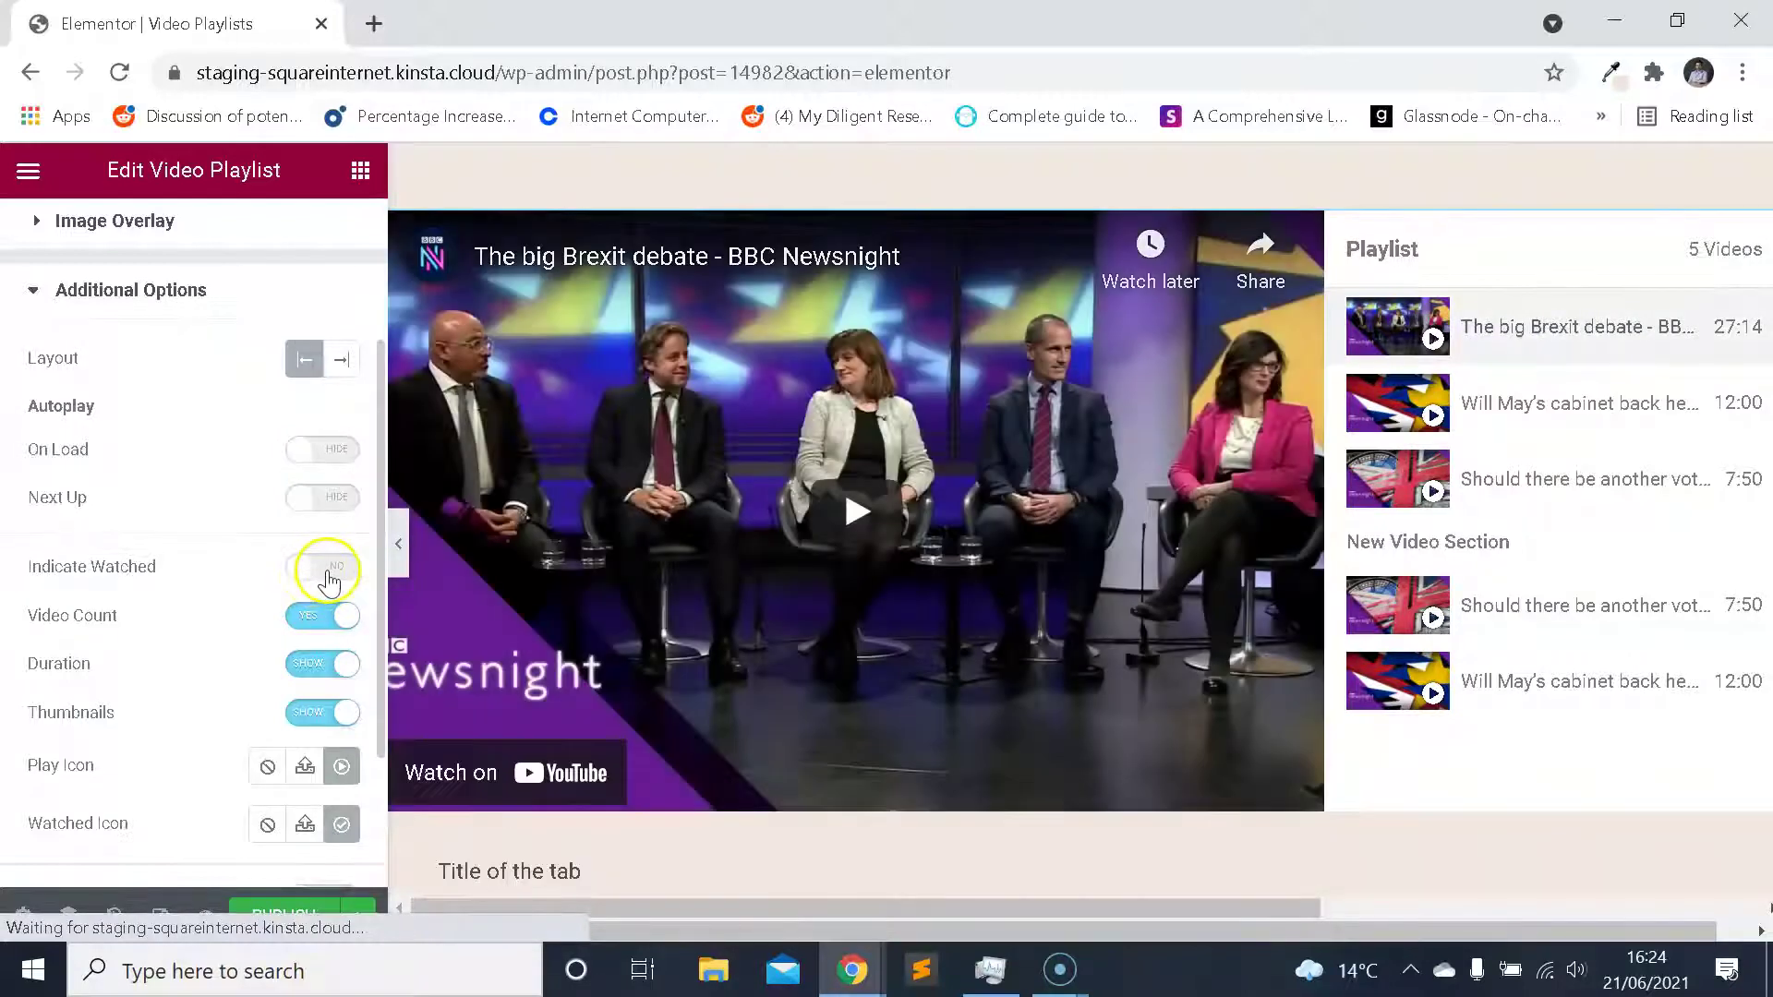
Enable Indicate Watched and turn off the playlist's video count, duration and thumbnails.
{"action": "left_click", "coordinate": [338, 570]}
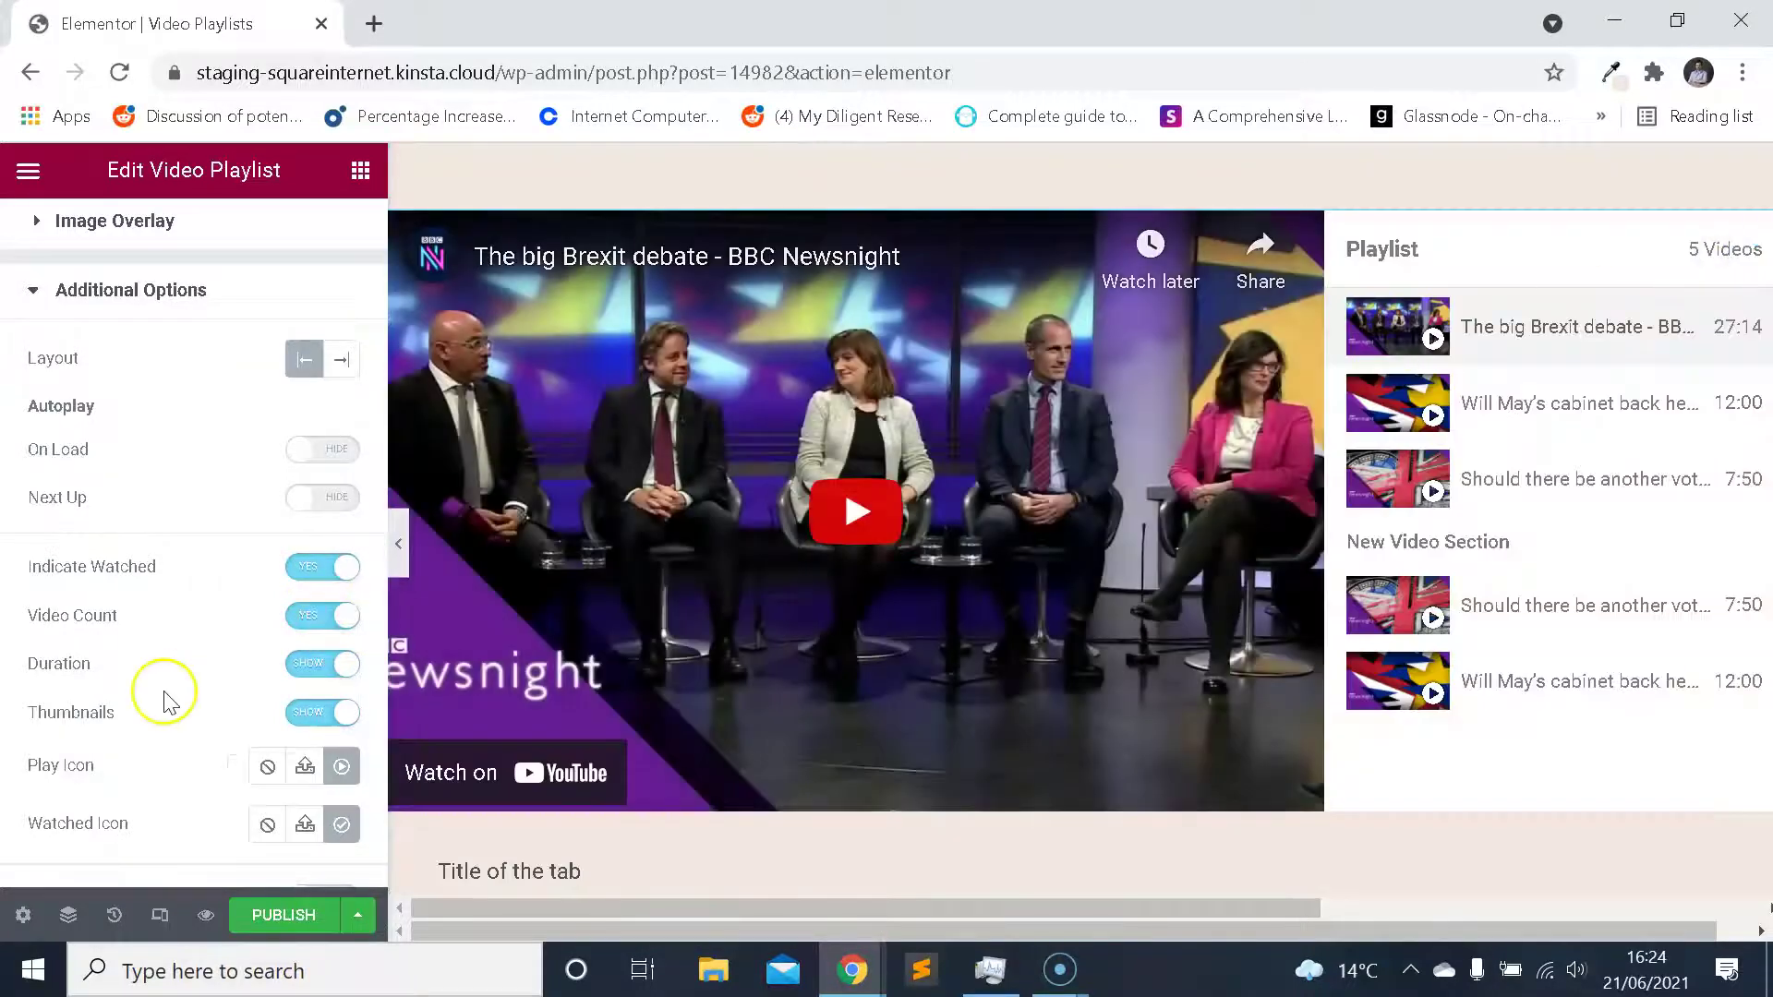
{"action": "left_click", "coordinate": [306, 619]}
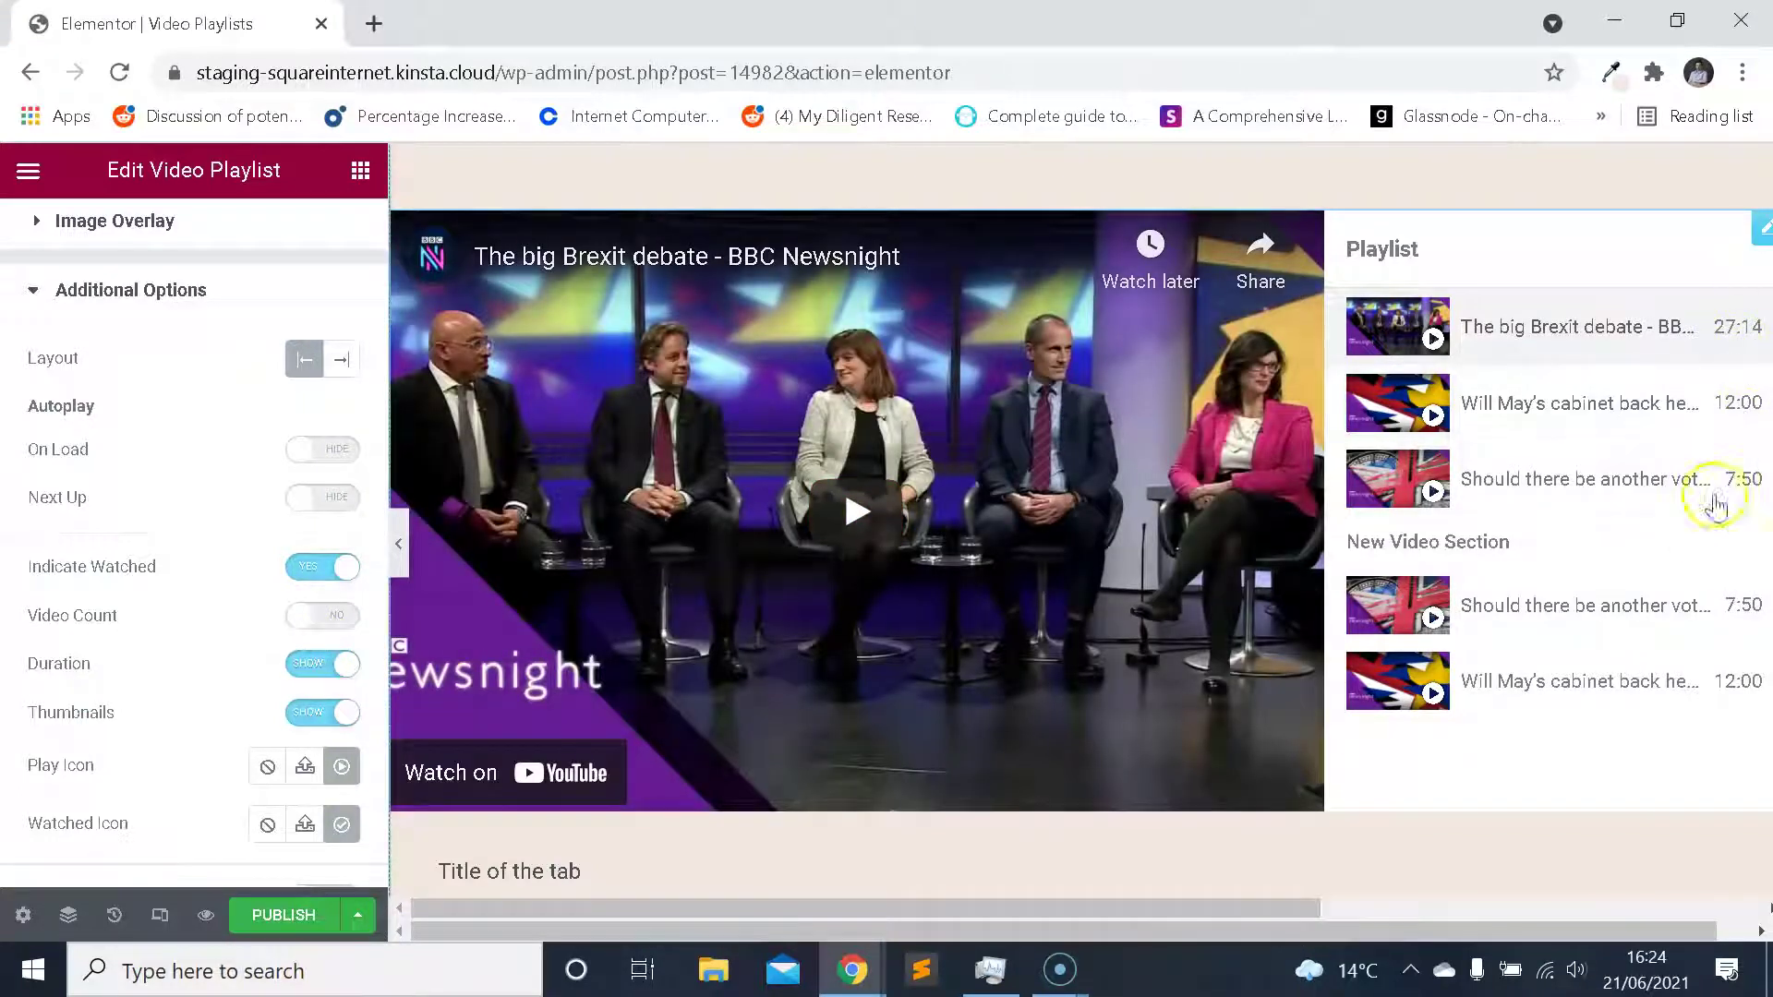
{"action": "left_click", "coordinate": [335, 667]}
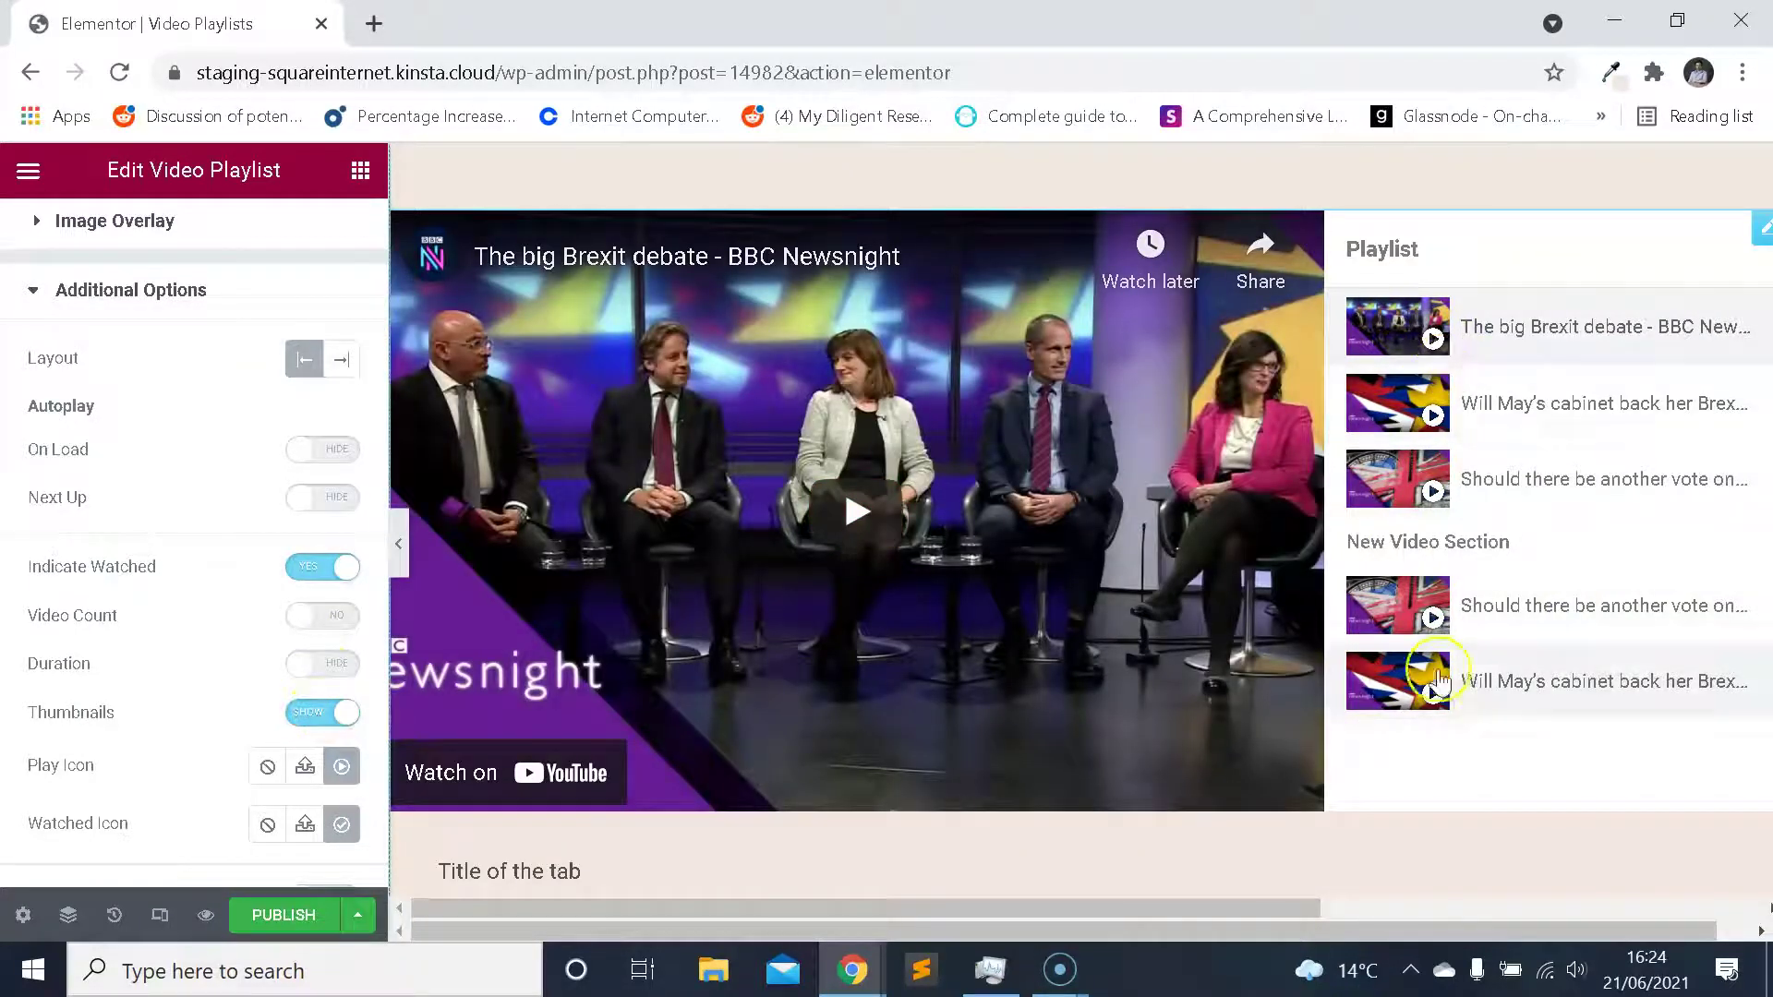
{"action": "left_click", "coordinate": [337, 712]}
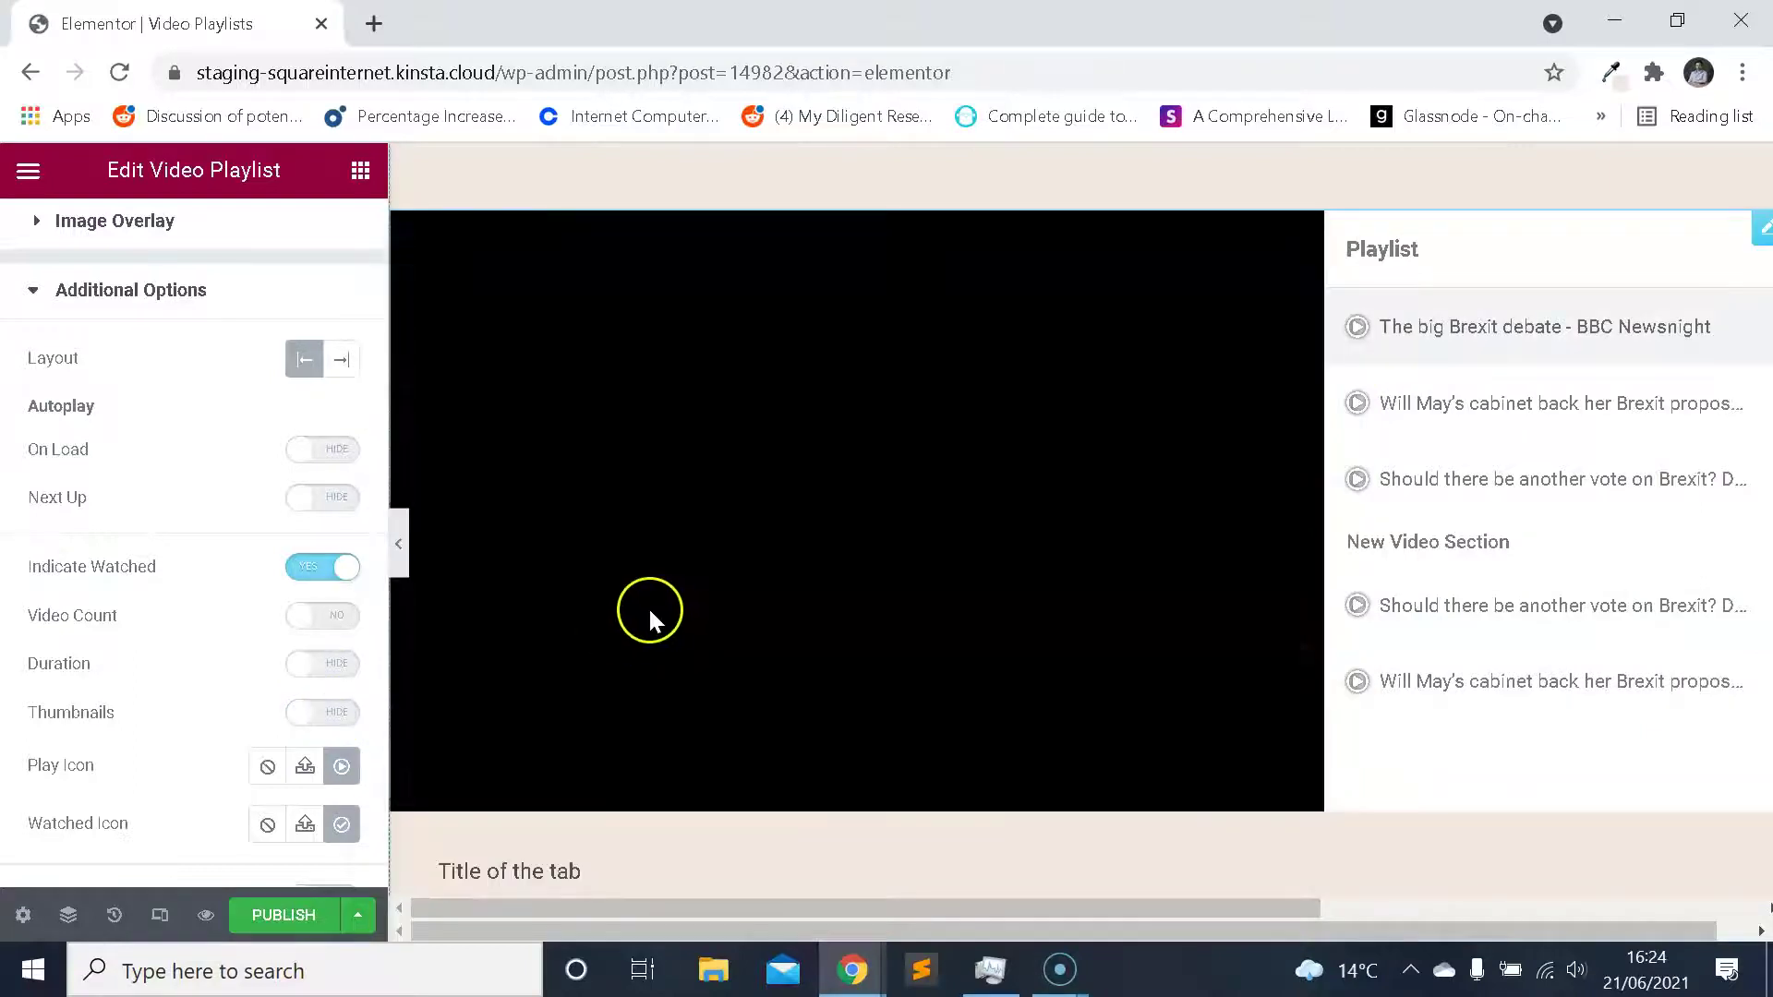
Set the playlist's Play Icon to none, and restore the outlined Play circle icon from the icon library.
{"action": "scroll", "coordinate": [155, 573], "scroll_direction": "down", "scroll_amount": 2}
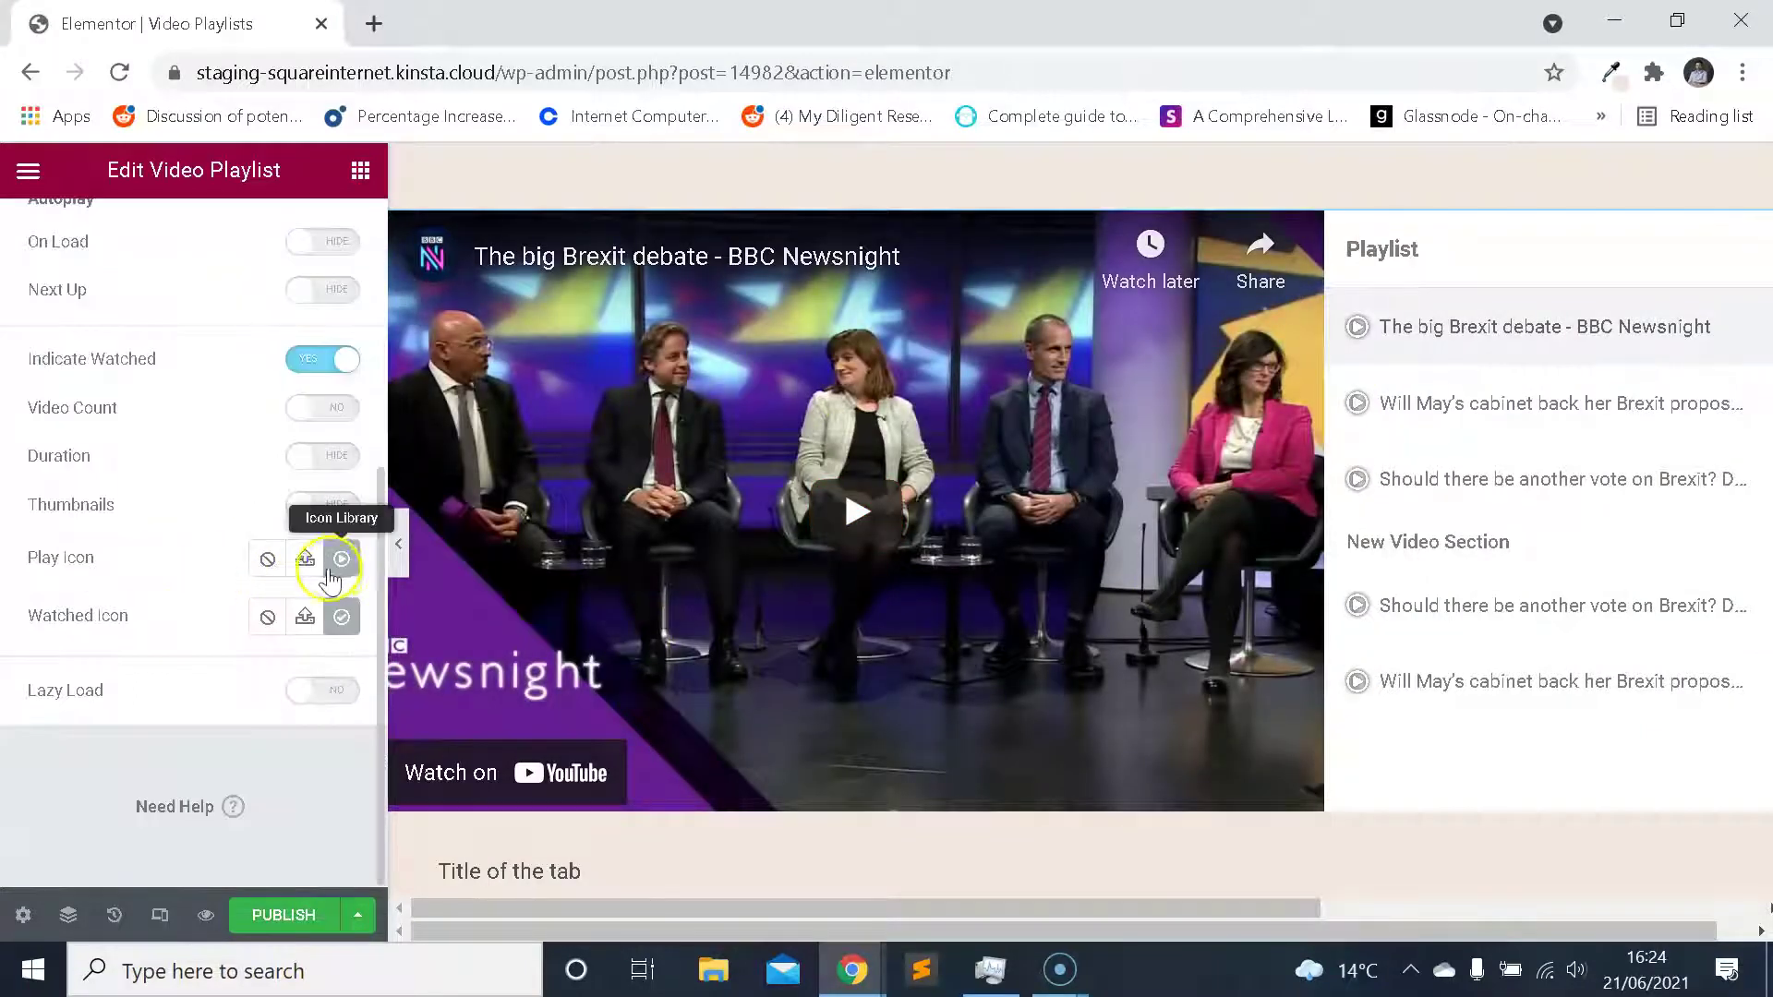
{"action": "scroll", "coordinate": [172, 535], "scroll_direction": "up", "scroll_amount": 2}
{"action": "scroll", "coordinate": [190, 427], "scroll_direction": "down", "scroll_amount": 2}
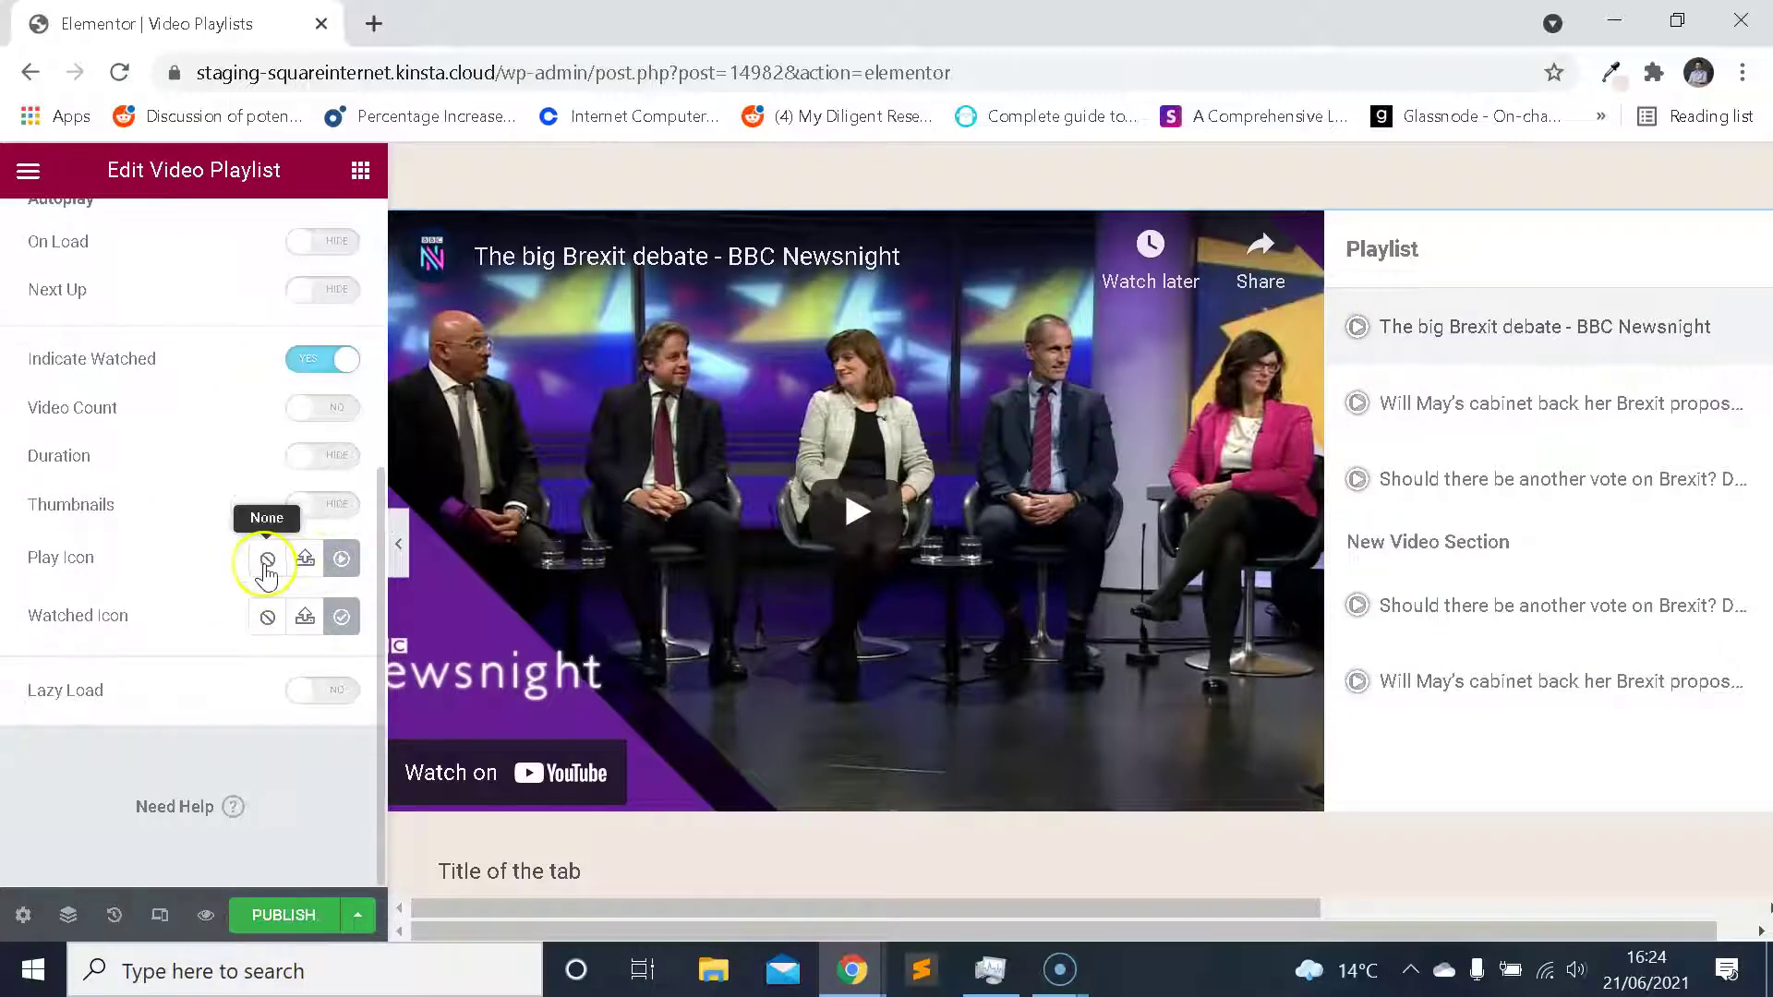
{"action": "left_click", "coordinate": [266, 560]}
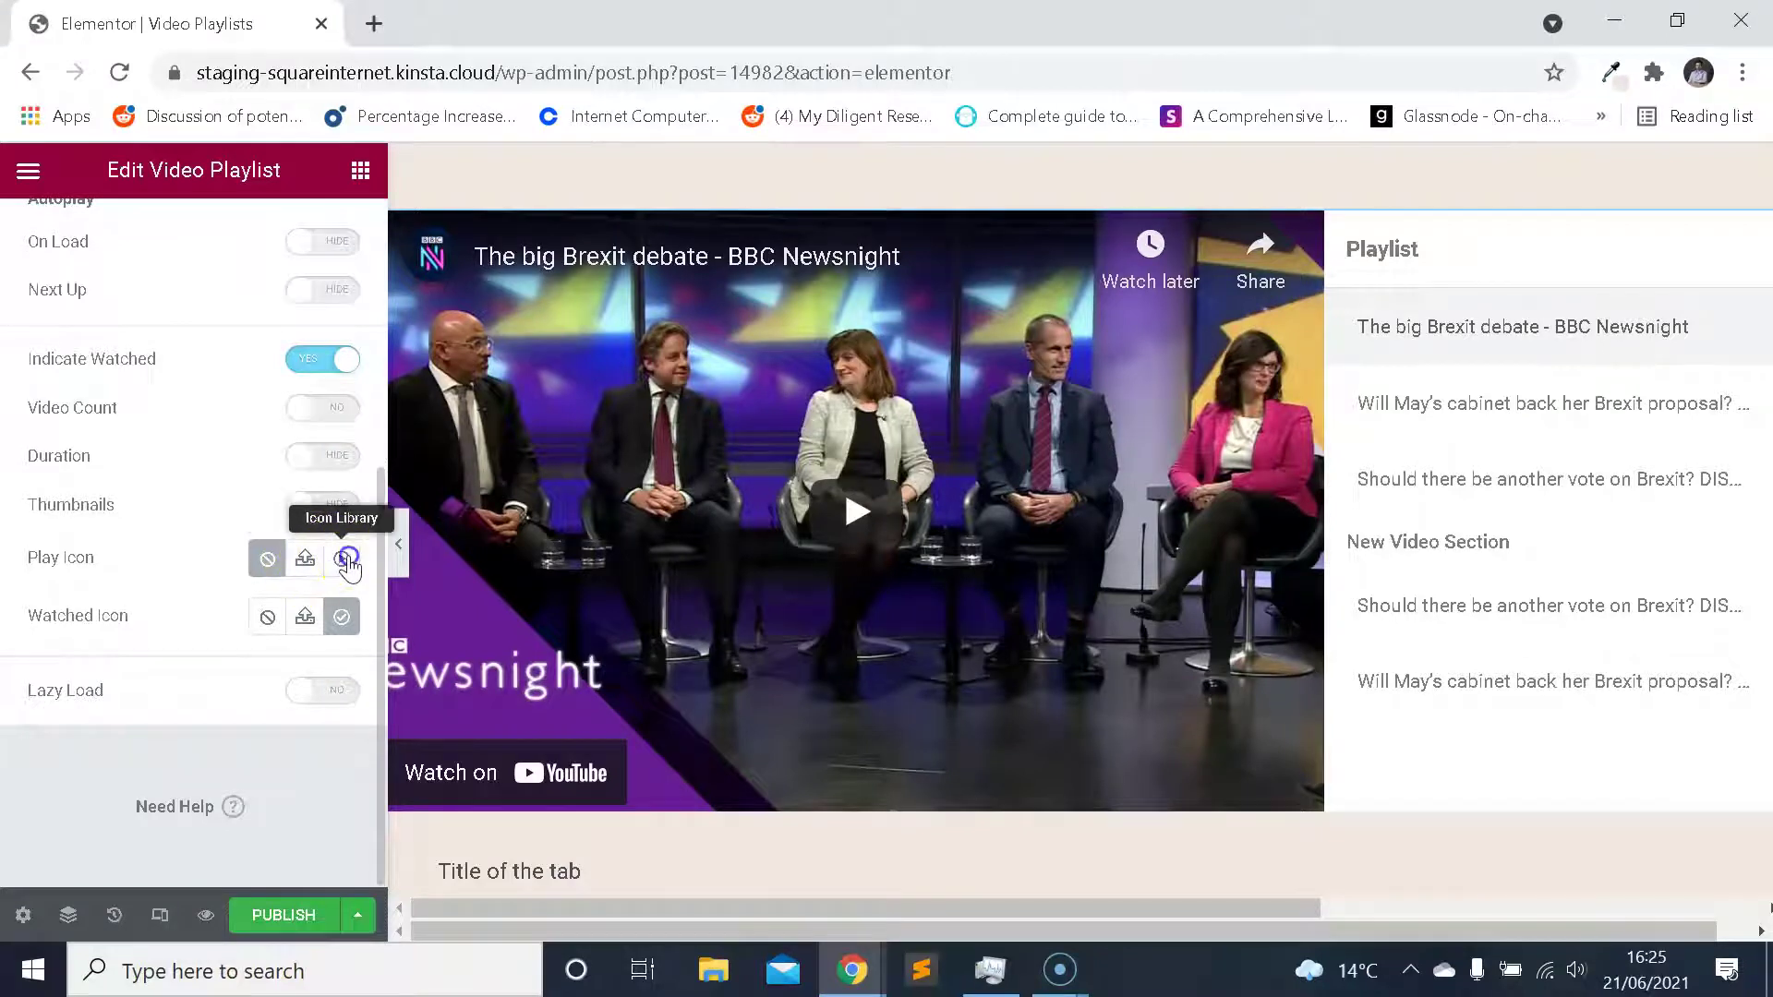
{"action": "left_click", "coordinate": [347, 560]}
{"action": "type", "text": "play"}
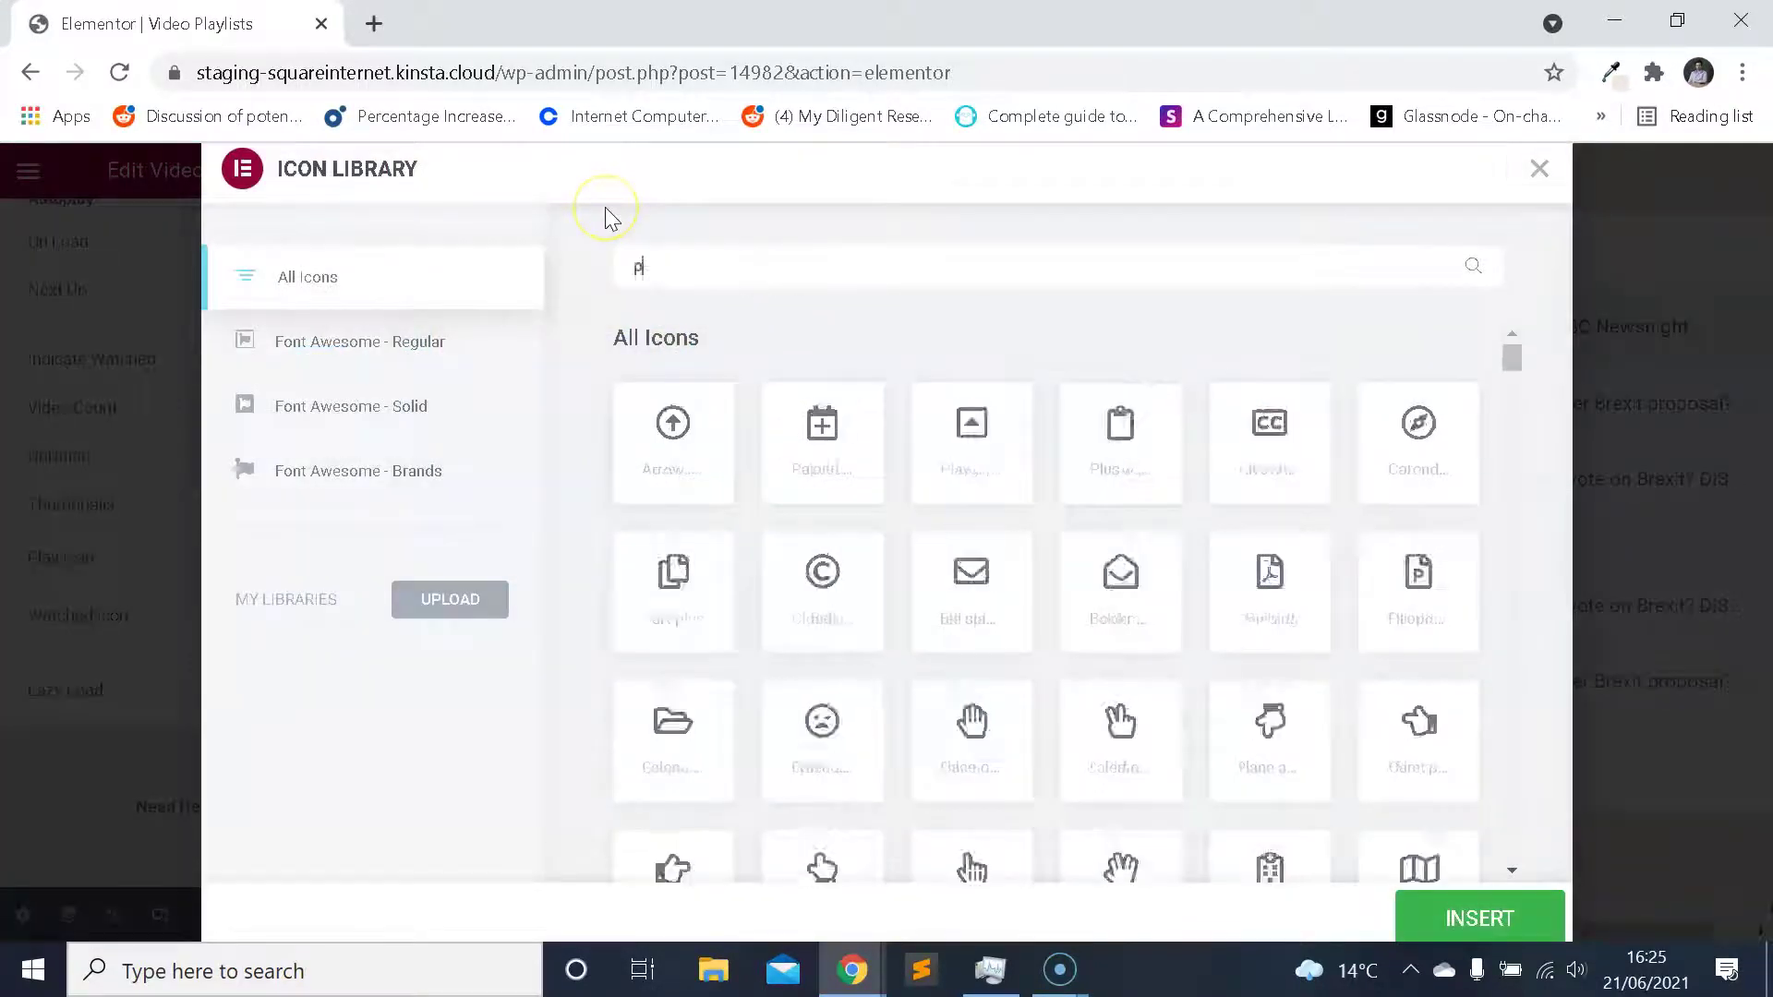
{"action": "left_click", "coordinate": [713, 476]}
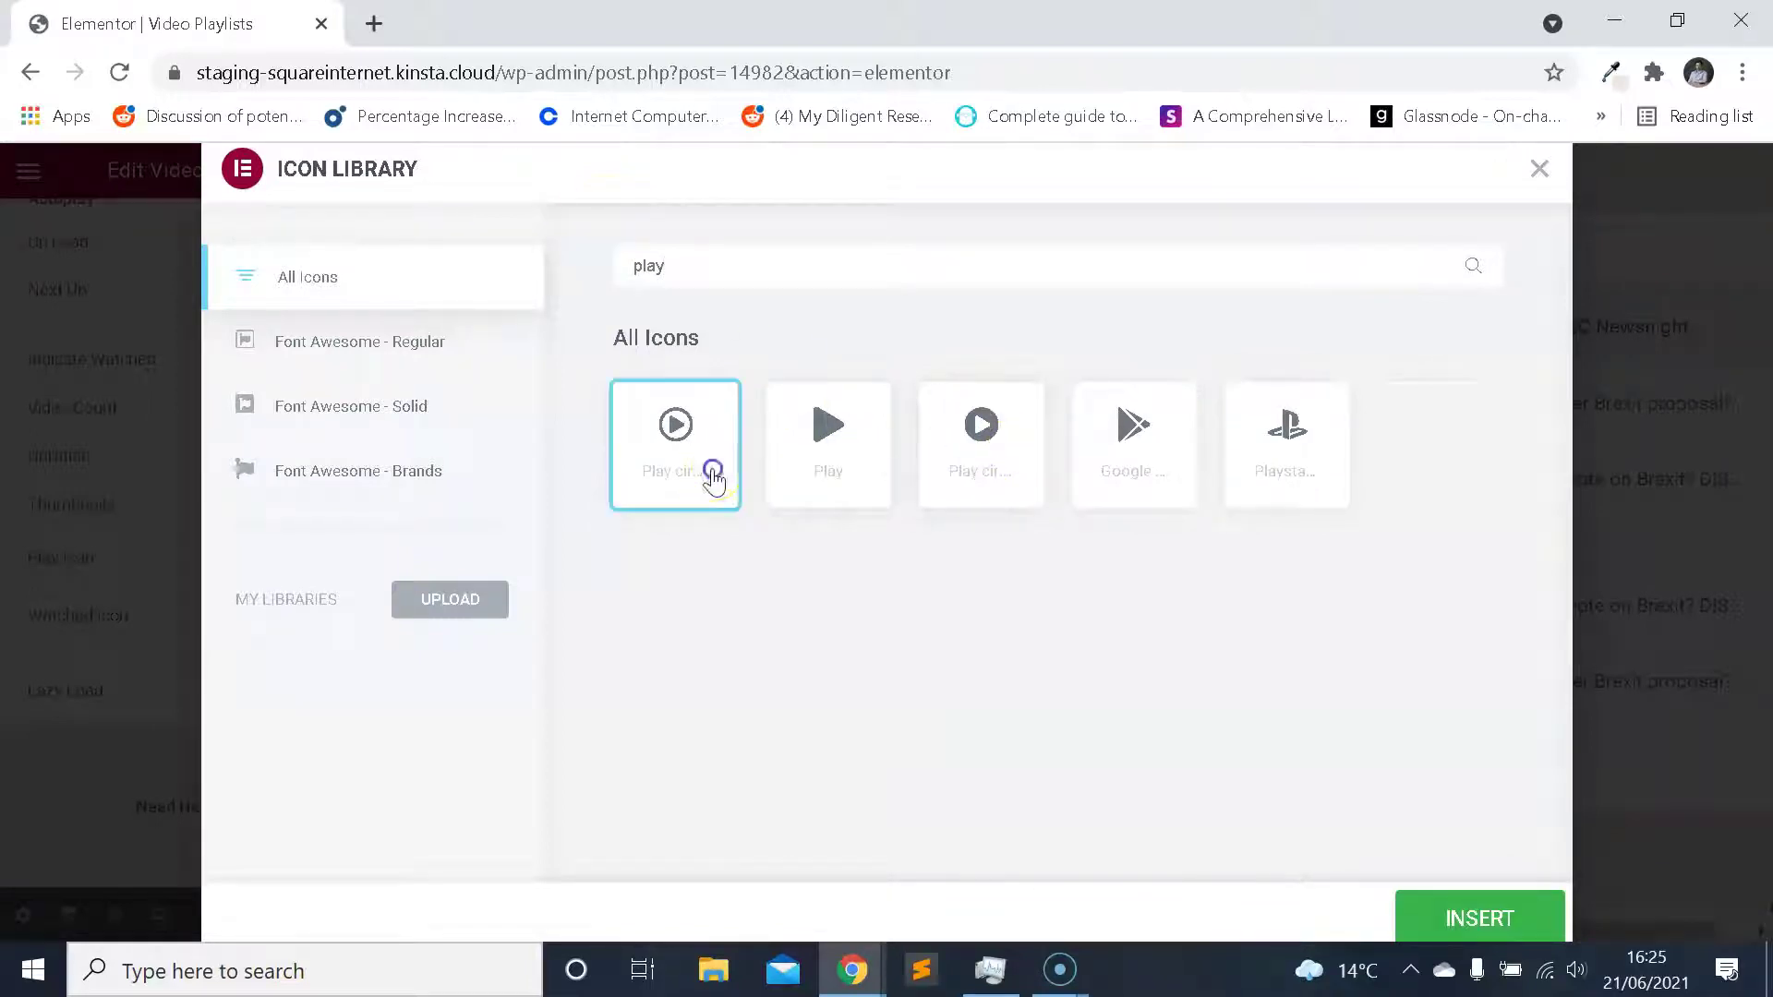
{"action": "left_click", "coordinate": [1459, 900]}
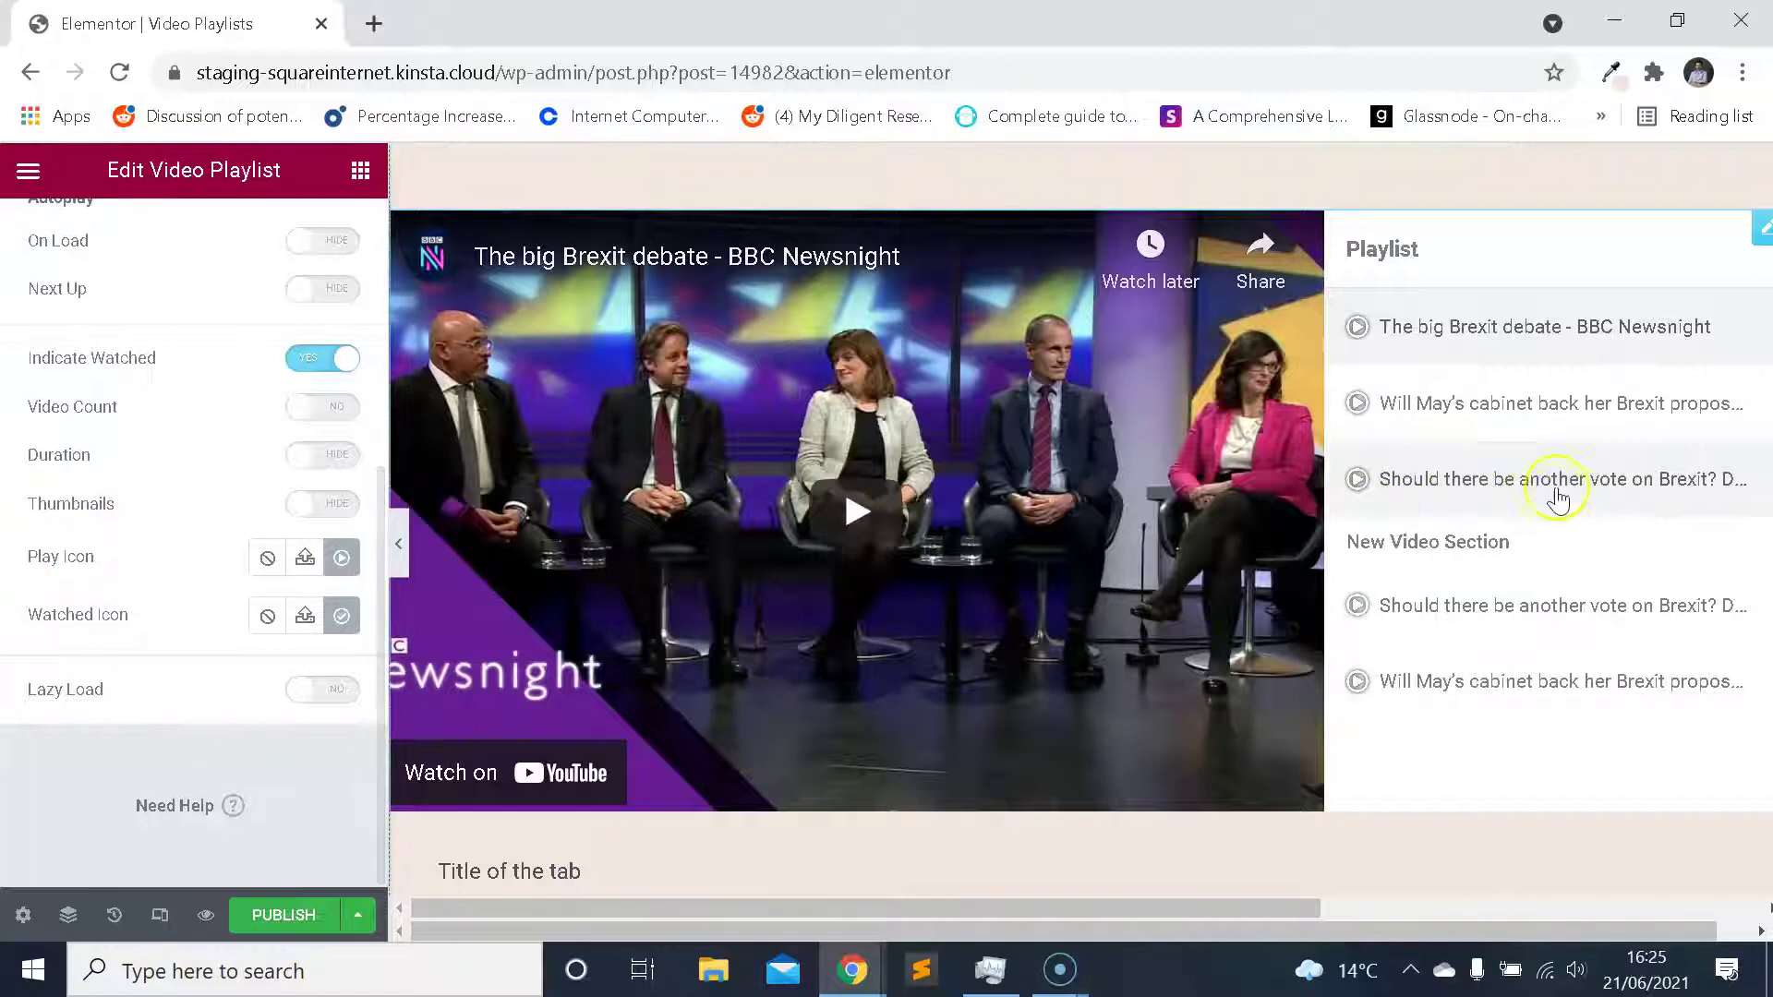
Review the remaining additional options, including Watched Icon and Lazy Load, and collapse the section.
{"action": "scroll", "coordinate": [1583, 582], "scroll_direction": "up", "scroll_amount": 2}
{"action": "scroll", "coordinate": [1593, 605], "scroll_direction": "down", "scroll_amount": 2}
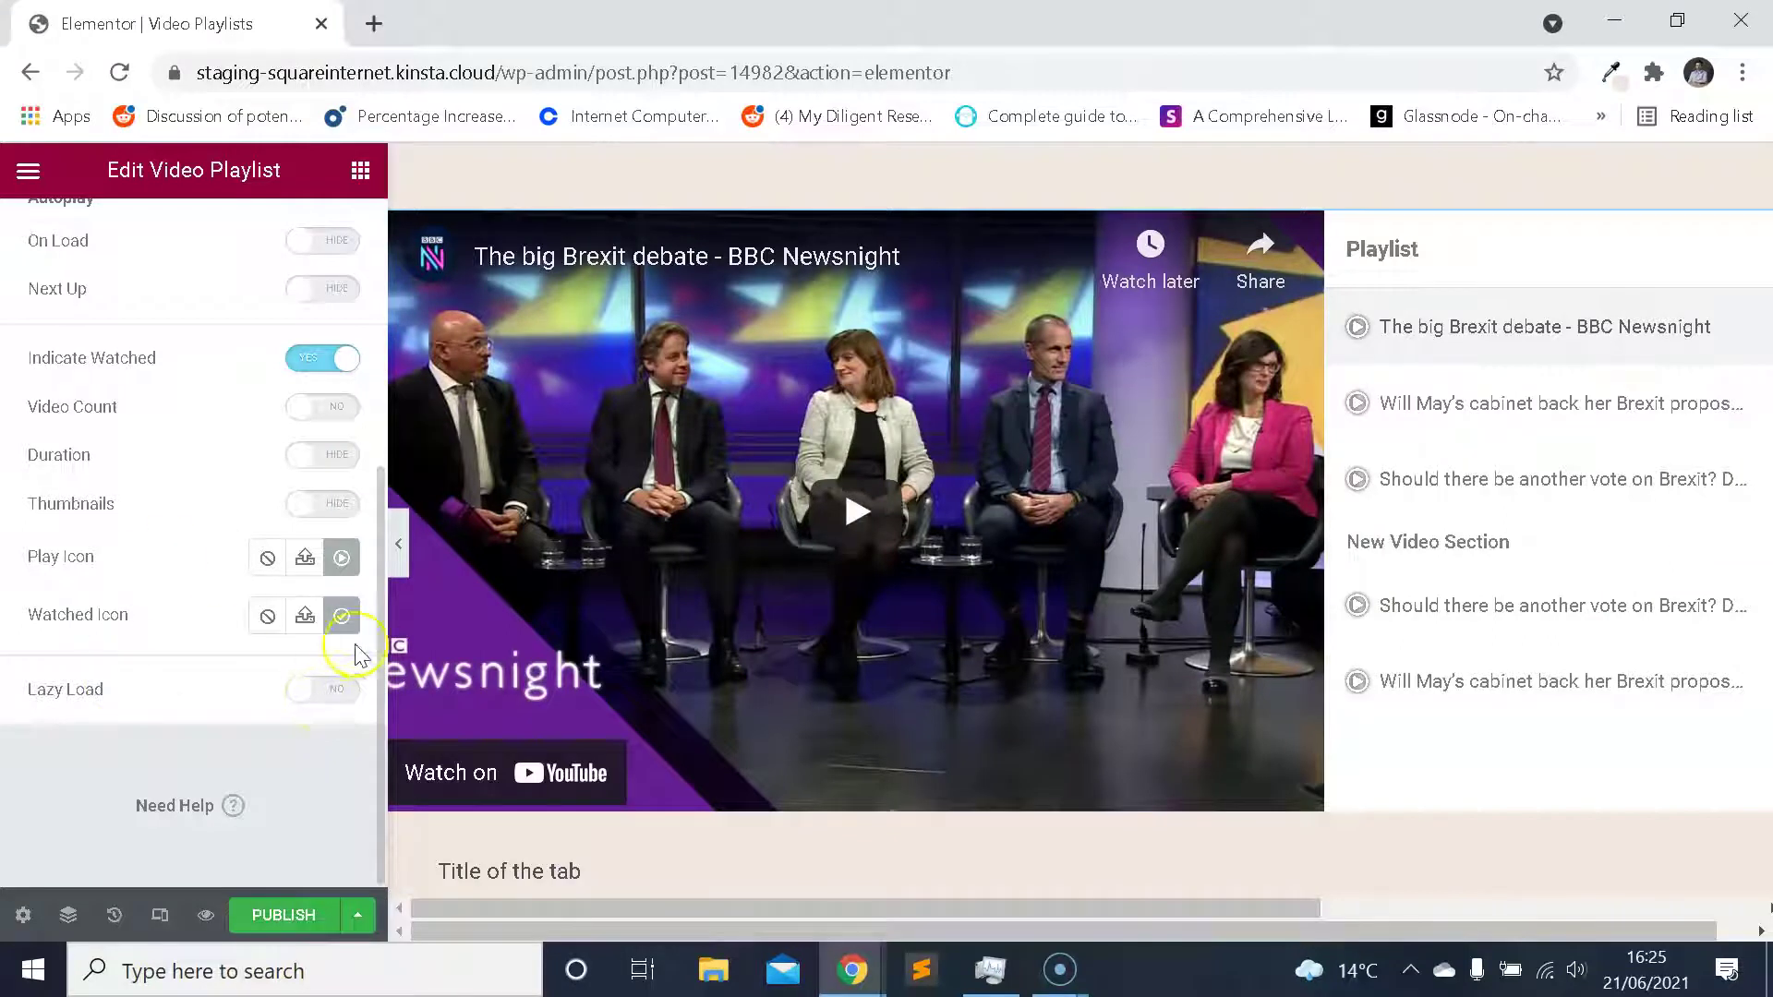
{"action": "scroll", "coordinate": [744, 633], "scroll_direction": "down", "scroll_amount": 2}
{"action": "scroll", "coordinate": [780, 628], "scroll_direction": "up", "scroll_amount": 2}
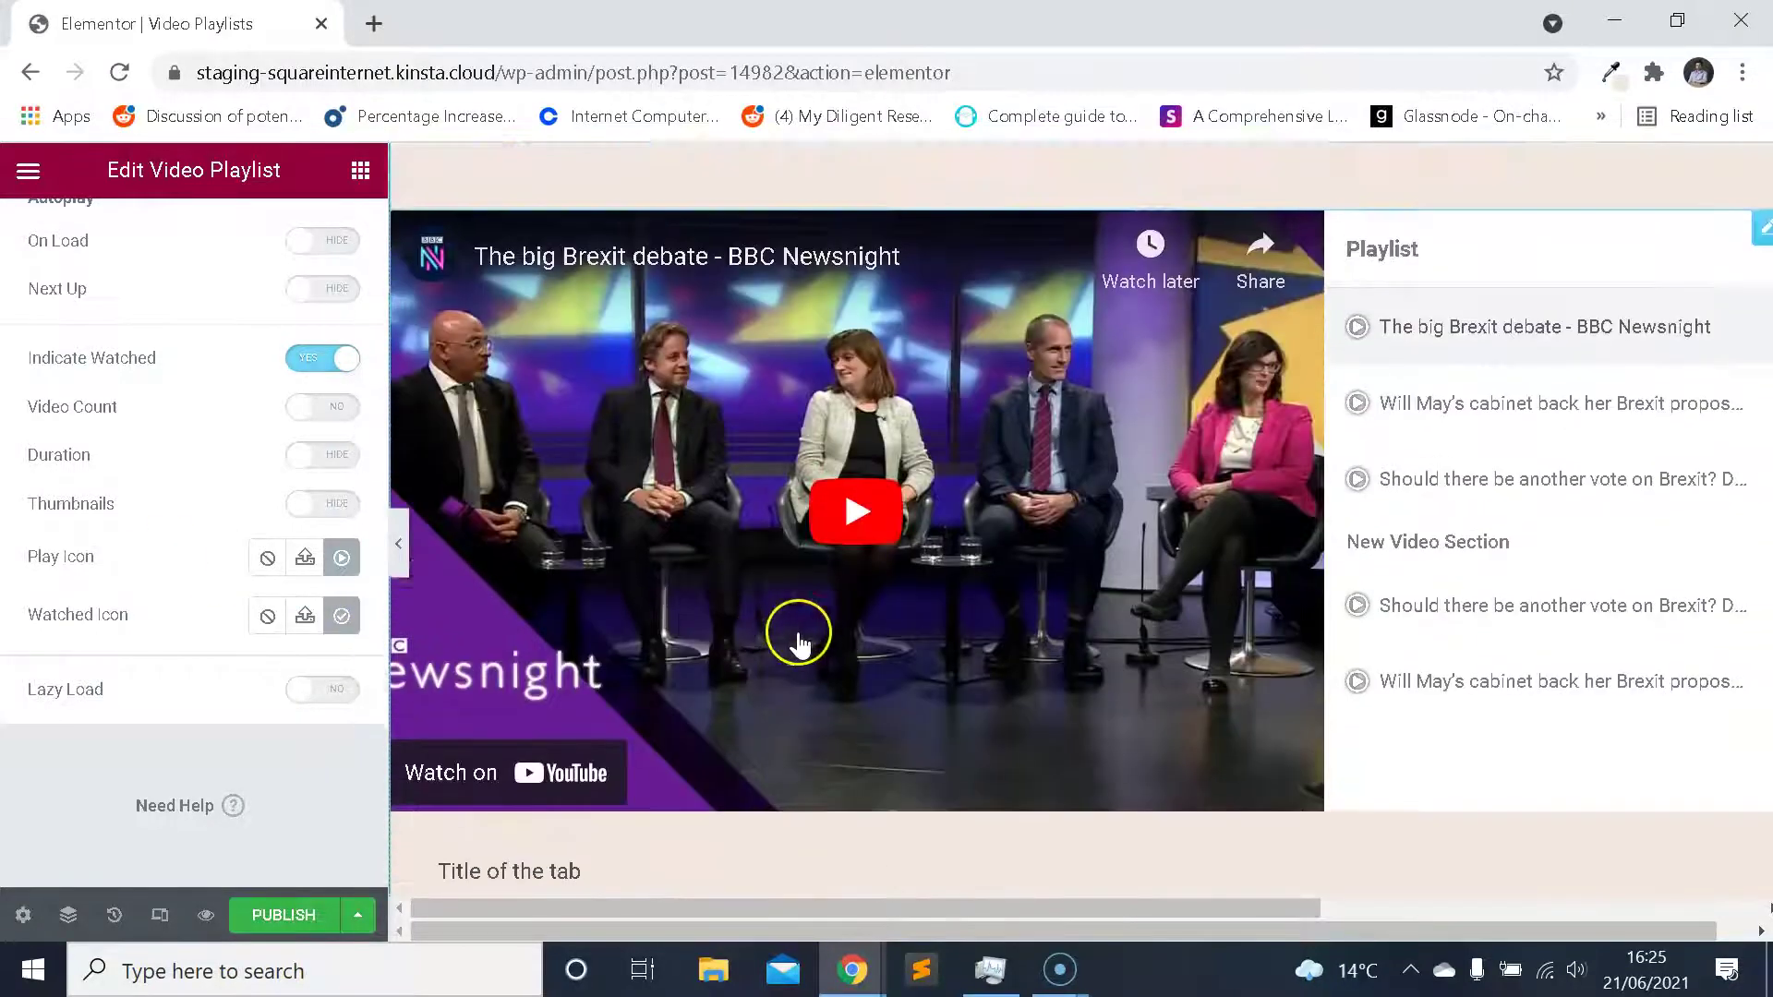
{"action": "scroll", "coordinate": [797, 639], "scroll_direction": "up", "scroll_amount": 3}
{"action": "scroll", "coordinate": [1290, 566], "scroll_direction": "down", "scroll_amount": 3}
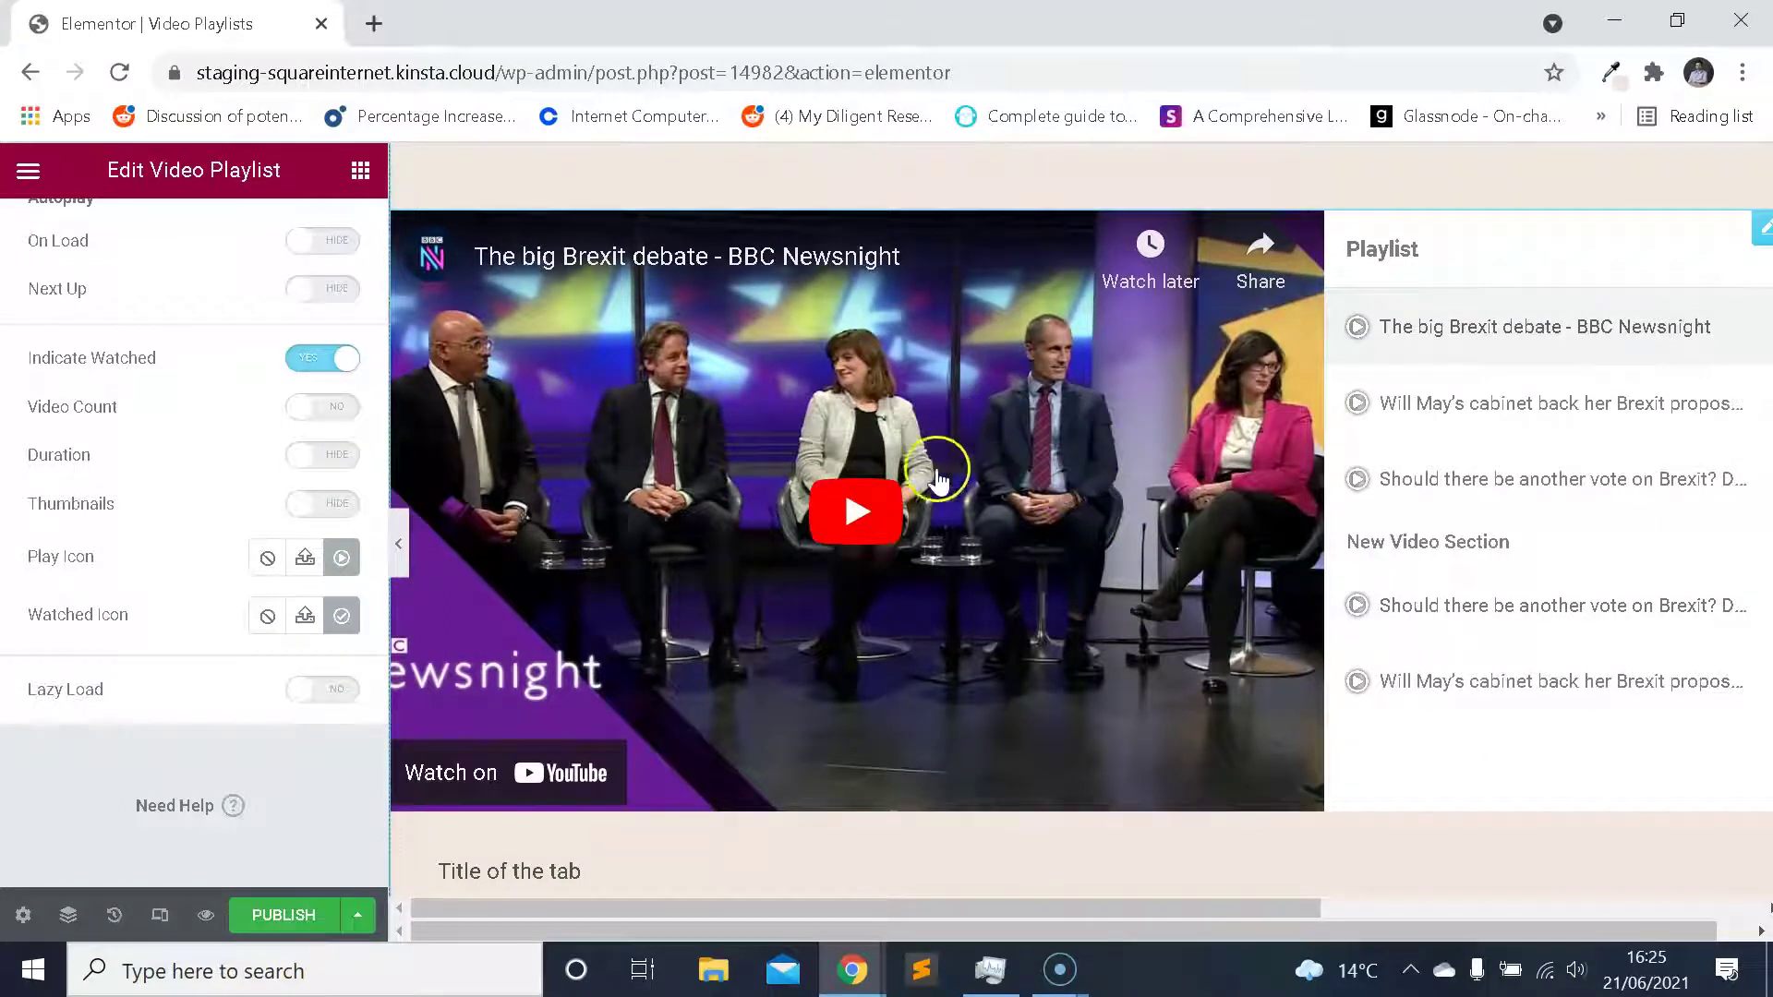
{"action": "scroll", "coordinate": [278, 637], "scroll_direction": "up", "scroll_amount": 5}
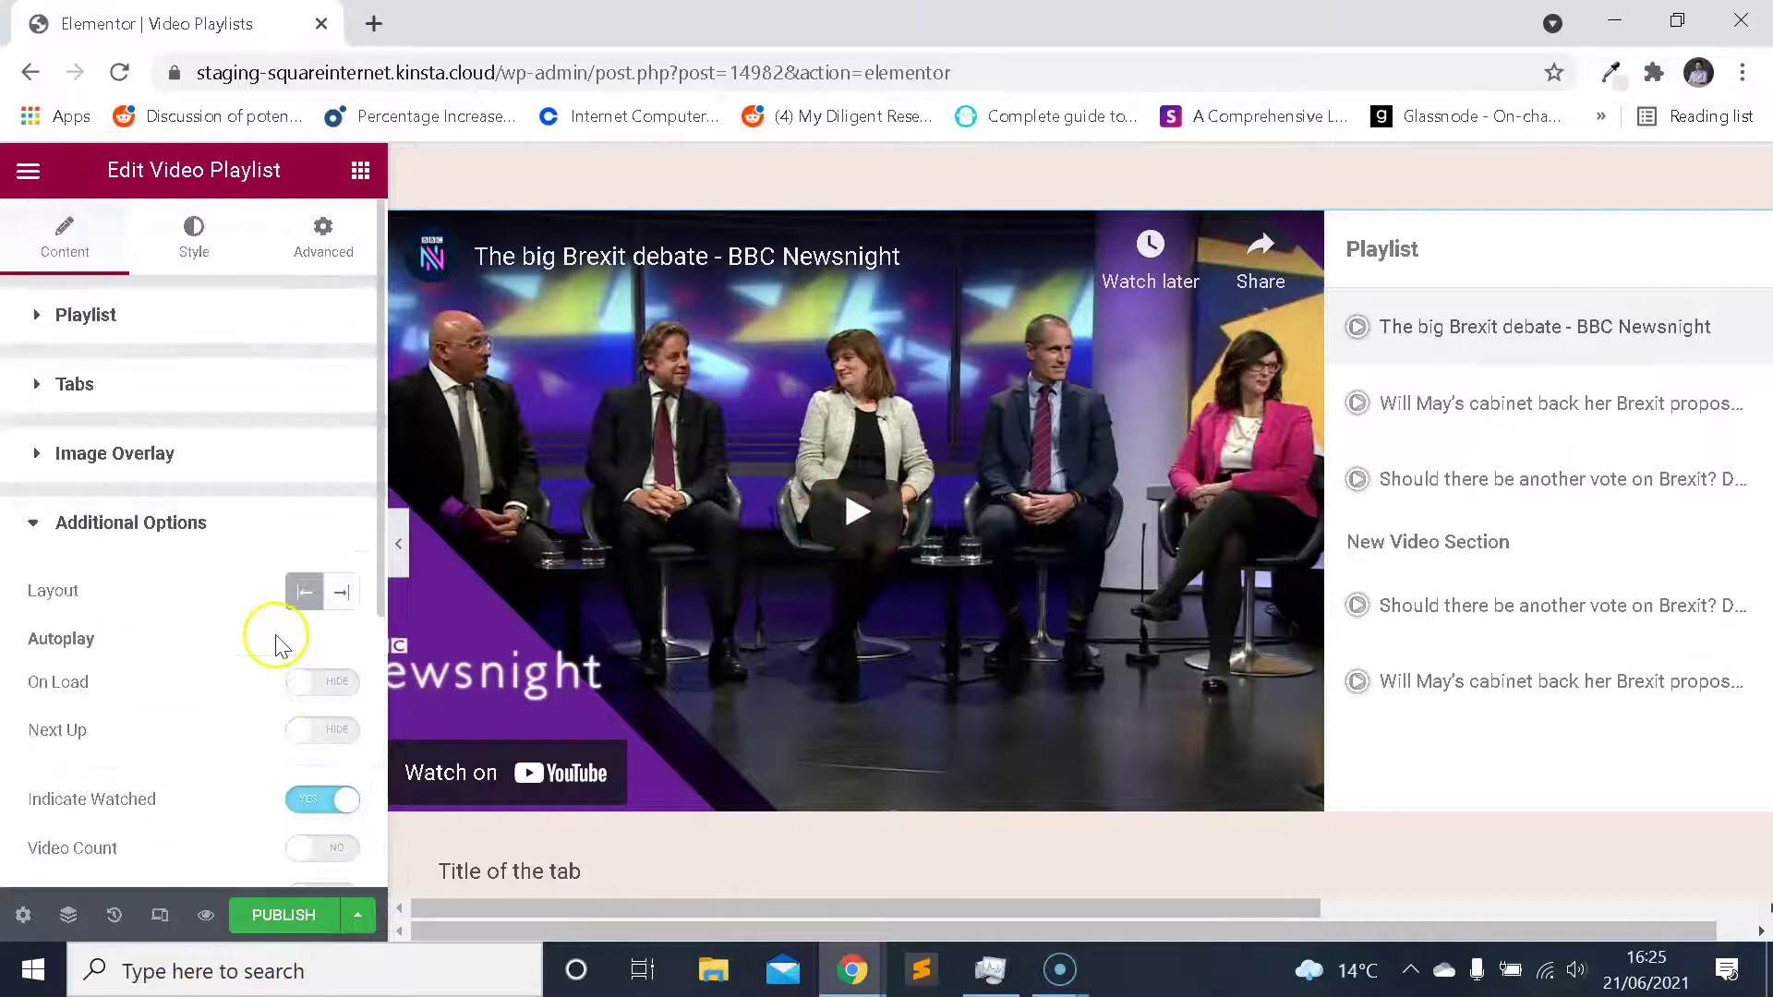
{"action": "left_click", "coordinate": [189, 524]}
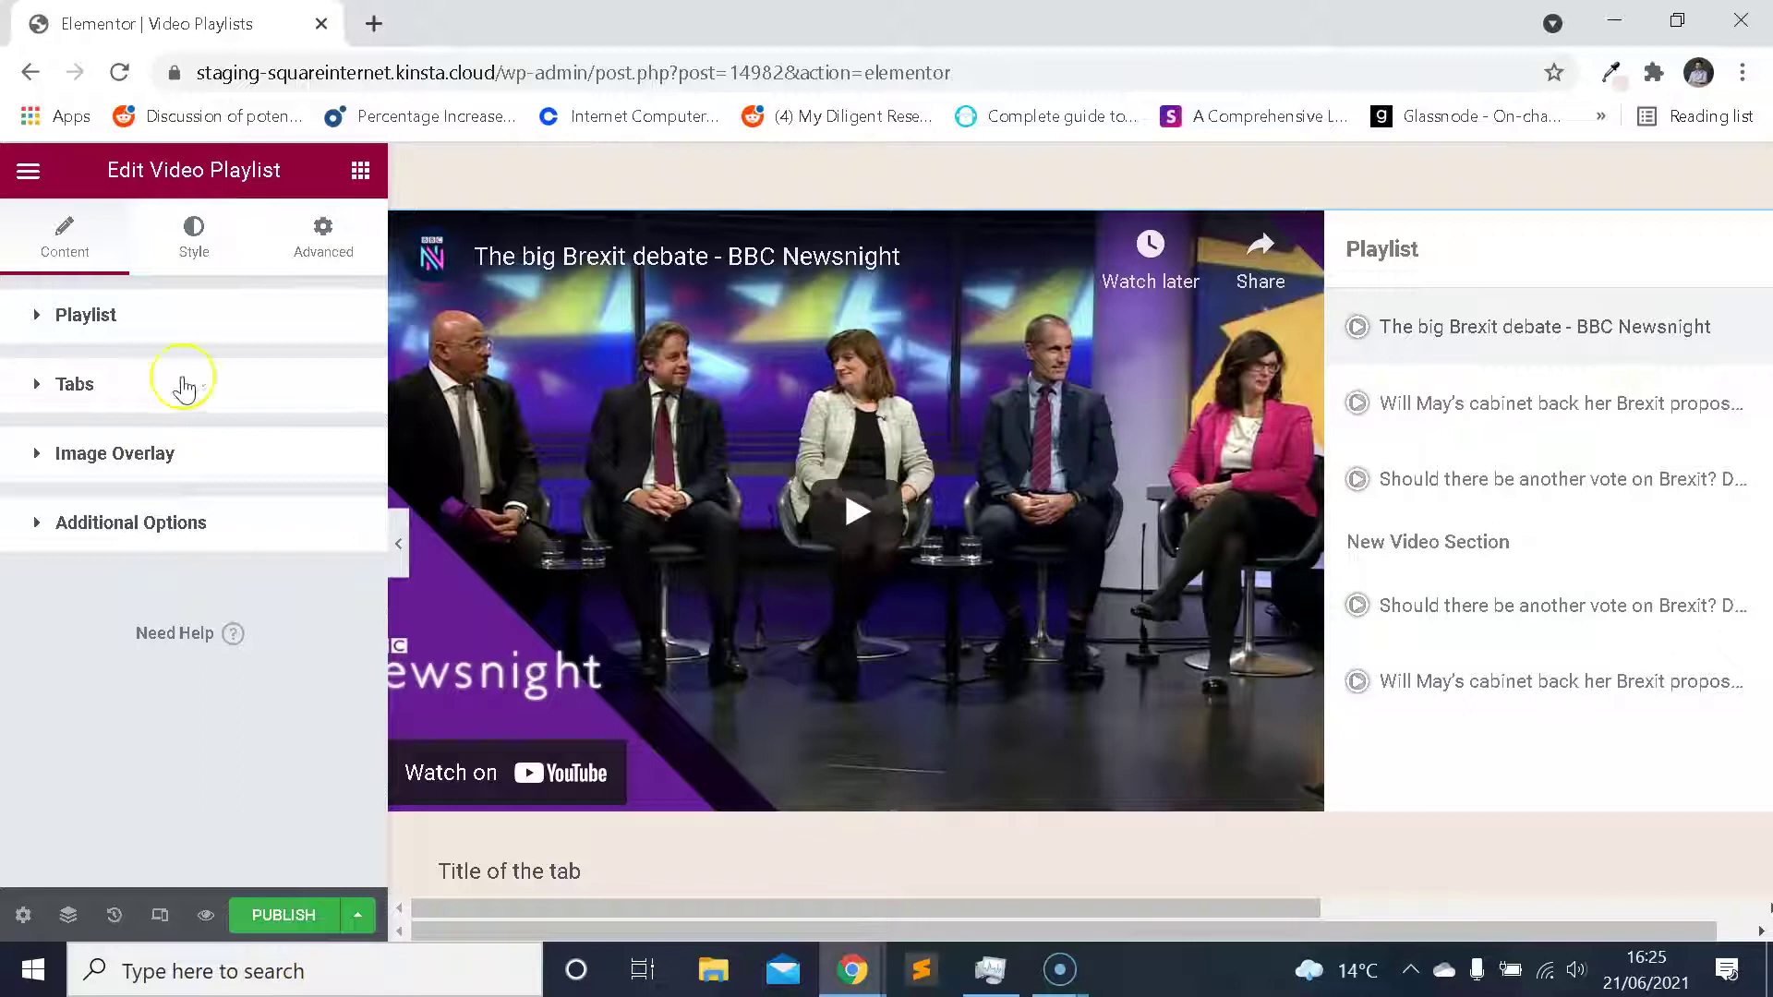
Set the height in the video playlist's style layout settings to 800 px.
{"action": "left_click", "coordinate": [195, 251]}
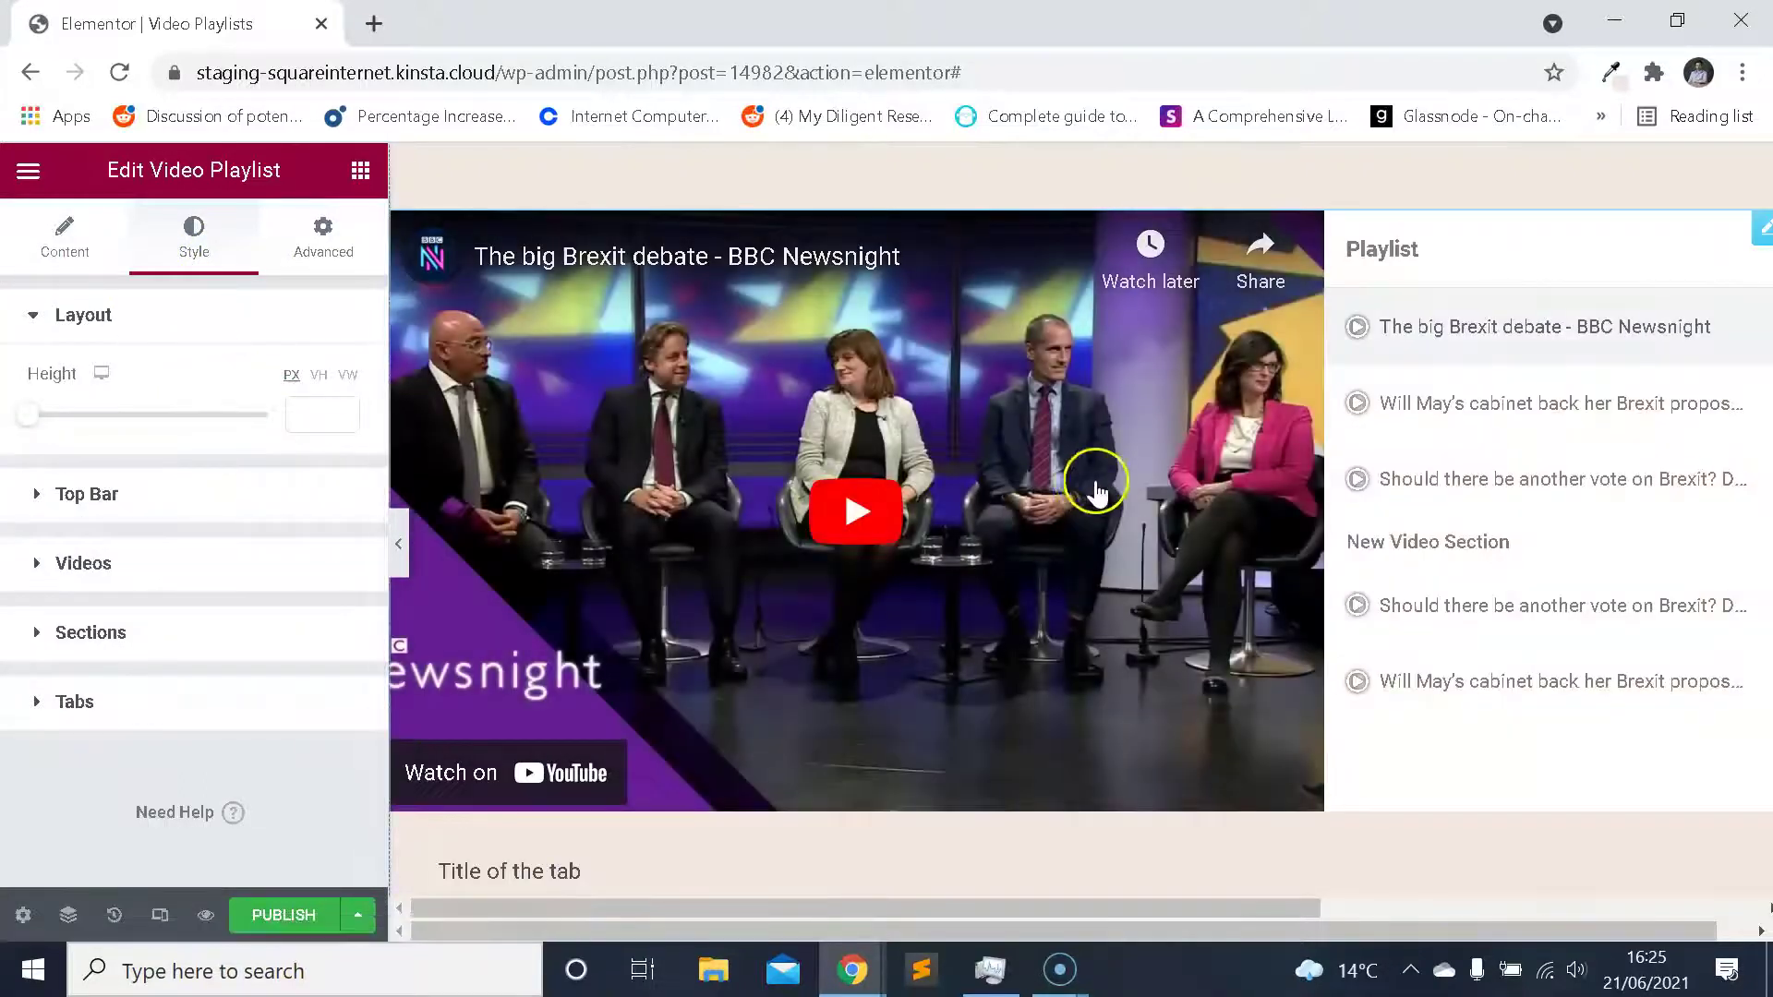
{"action": "scroll", "coordinate": [1089, 489], "scroll_direction": "down", "scroll_amount": 5}
{"action": "scroll", "coordinate": [1088, 495], "scroll_direction": "up", "scroll_amount": 3}
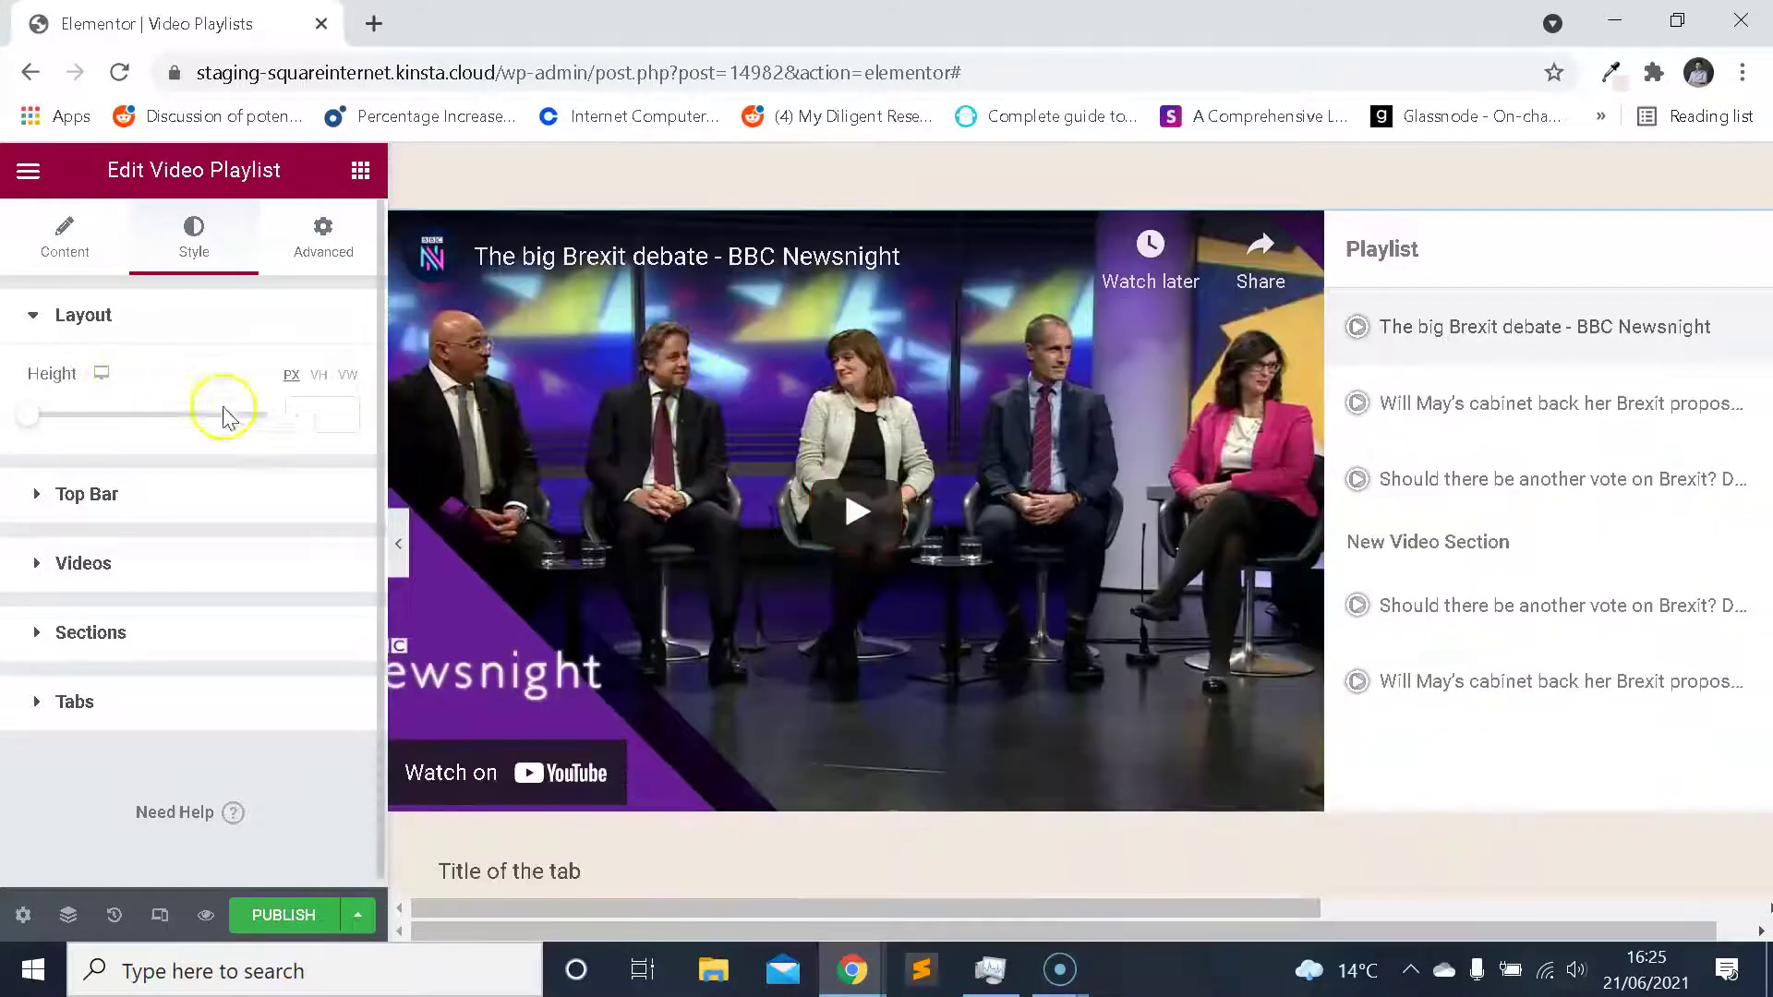
{"action": "left_click", "coordinate": [329, 395]}
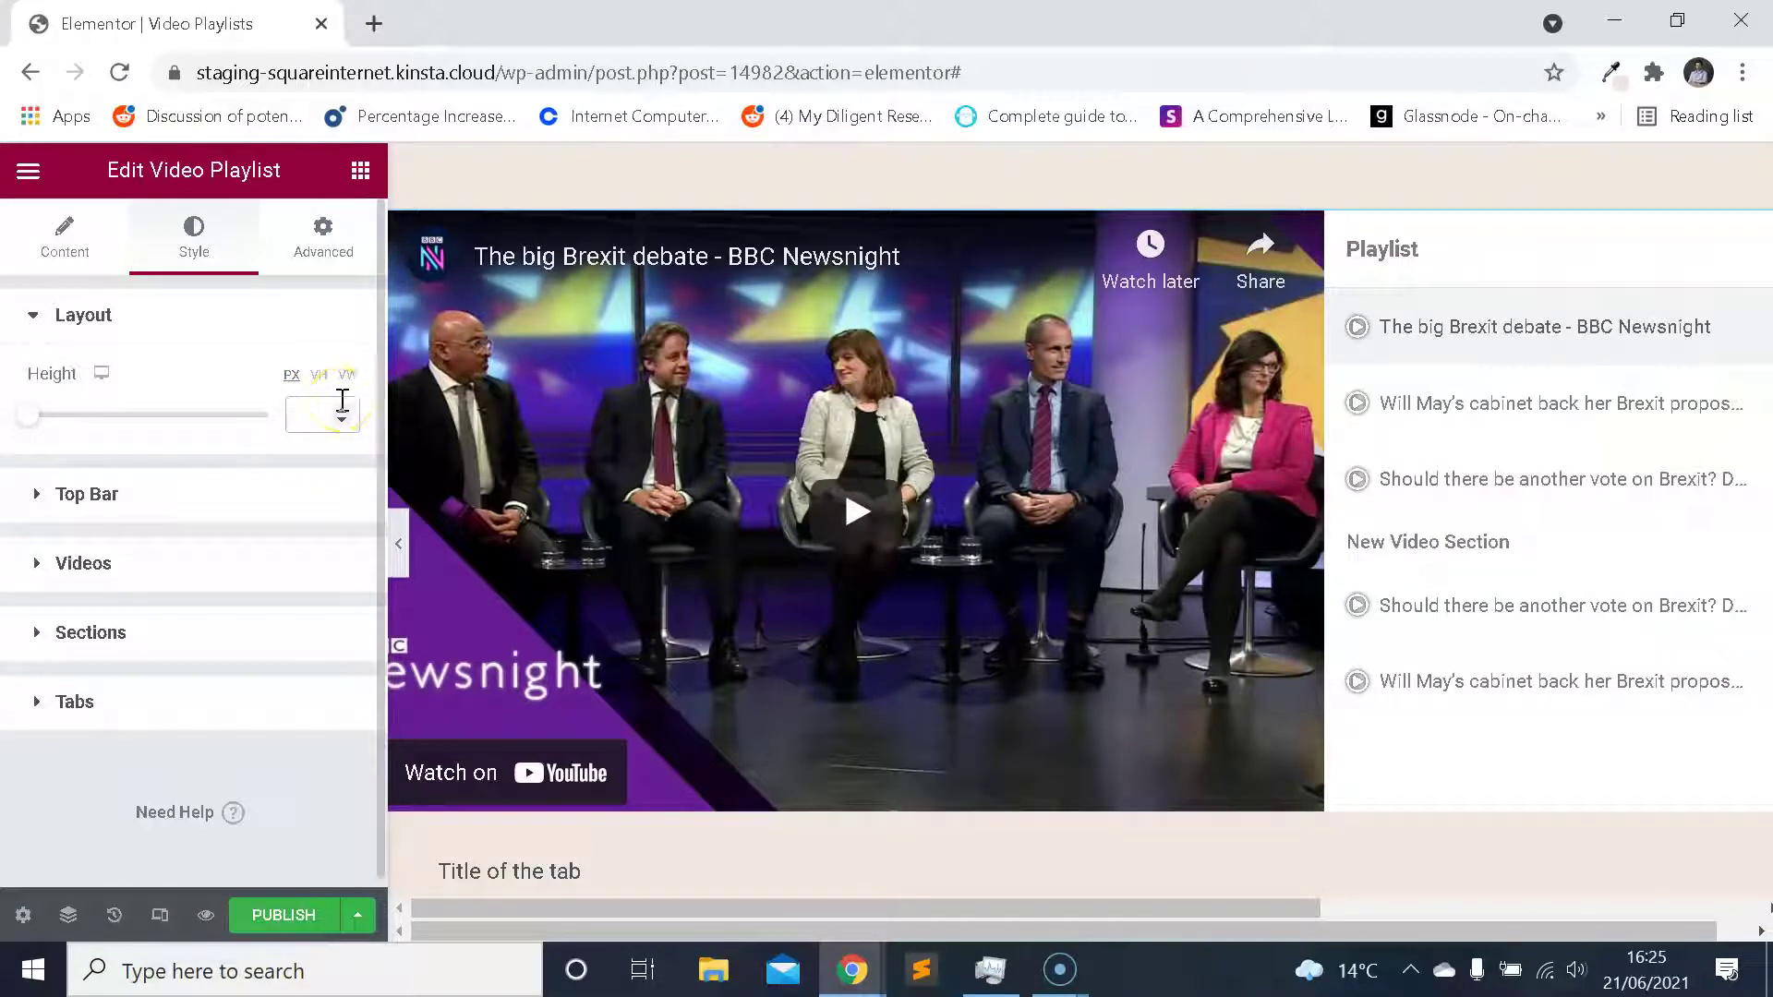
{"action": "type", "text": "400"}
{"action": "key", "text": "BackSpace"}
{"action": "key", "text": "BackSpace"}
{"action": "key", "text": "BackSpace"}
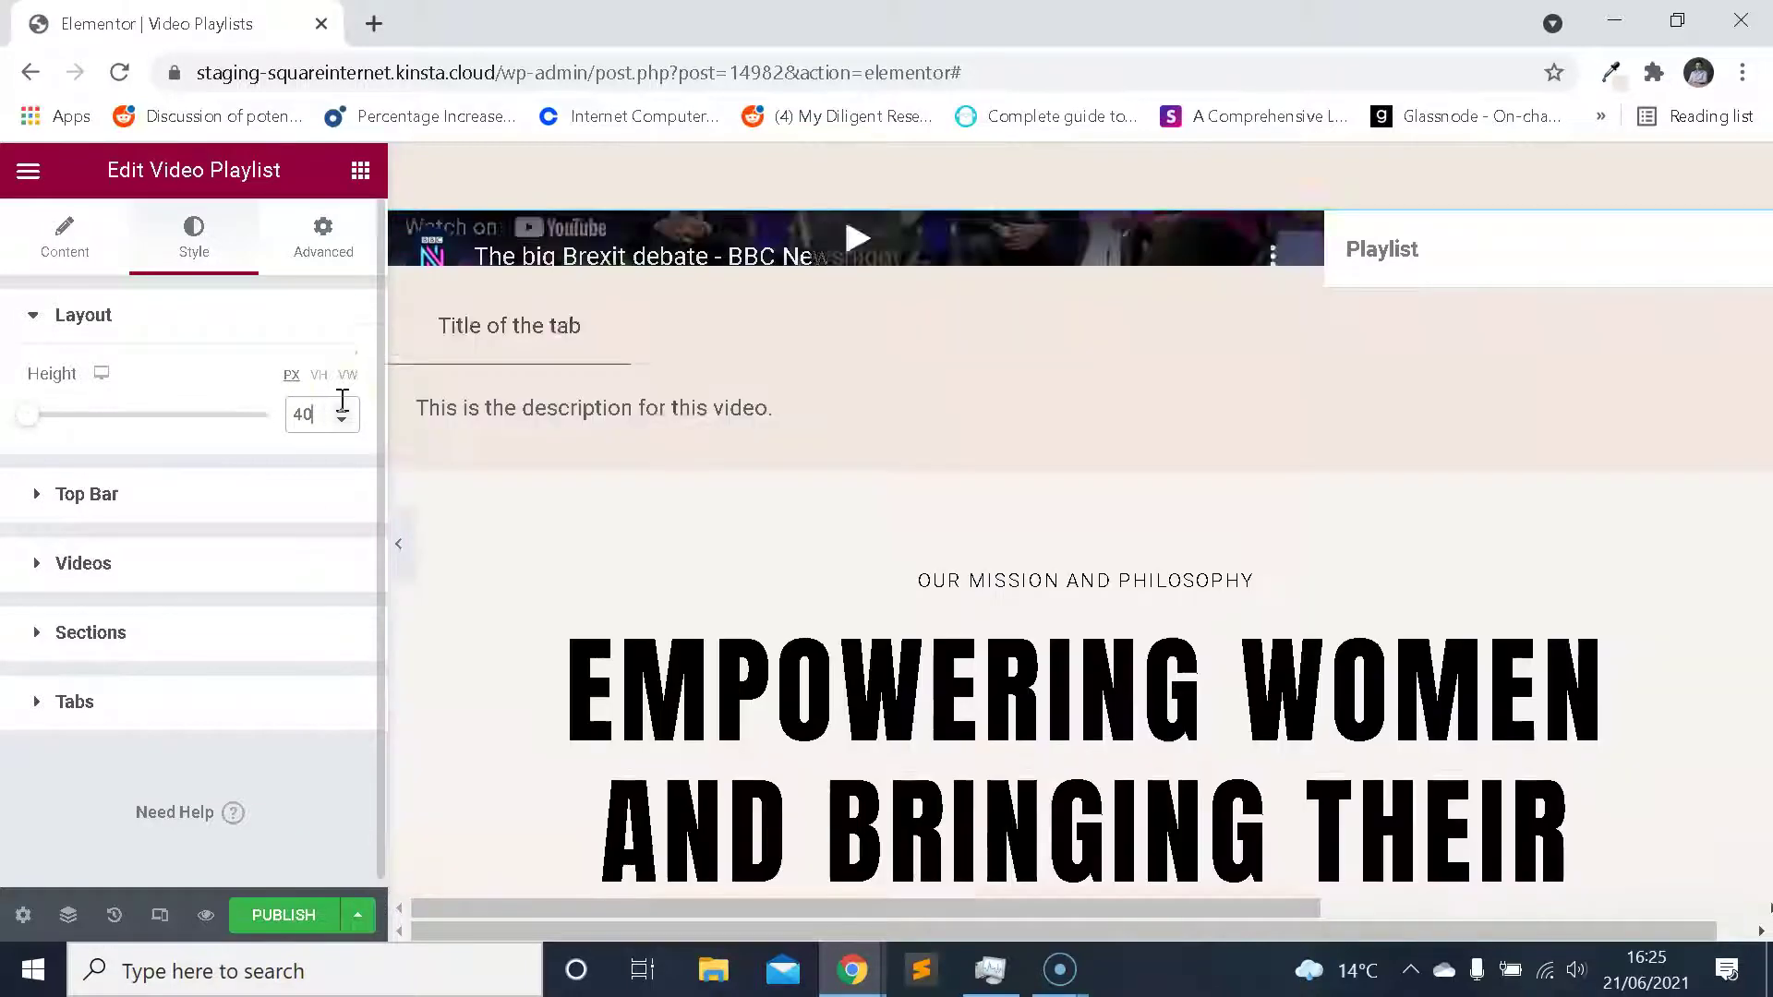
{"action": "type", "text": "800"}
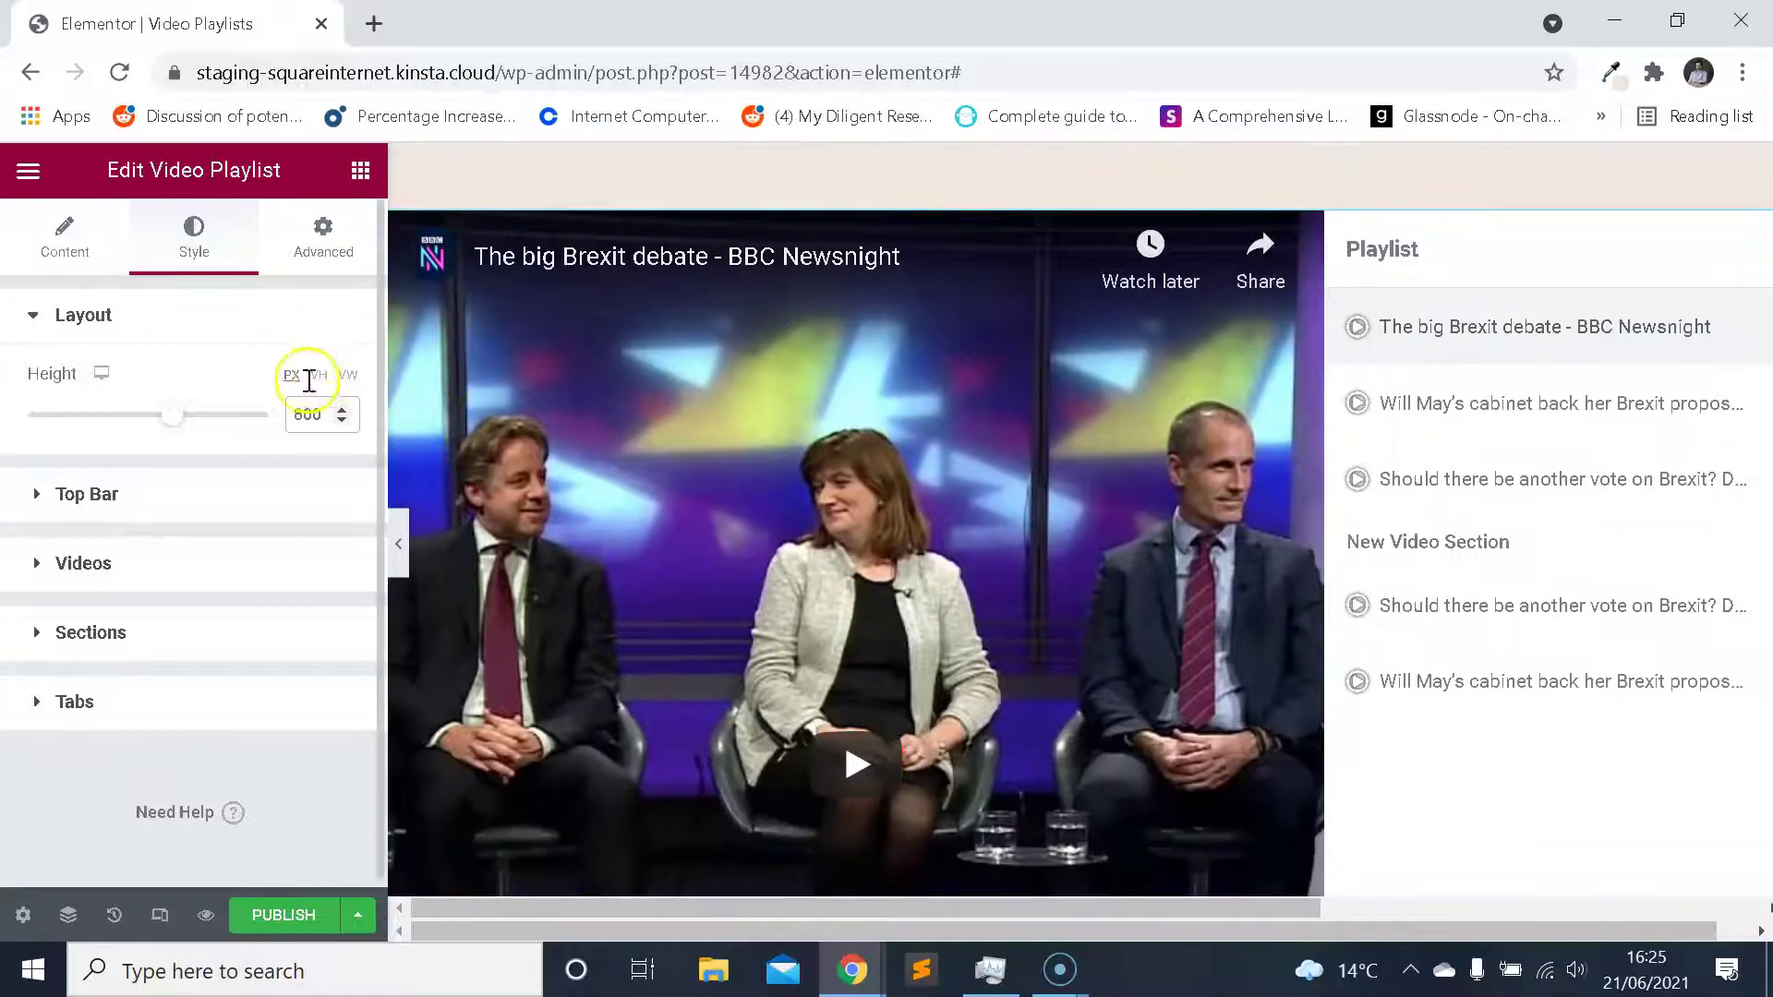
Set the video playlist's desktop height to 400 px.
{"action": "left_click_drag", "start_coordinate": [318, 413], "coordinate": [237, 407]}
{"action": "type", "text": "400"}
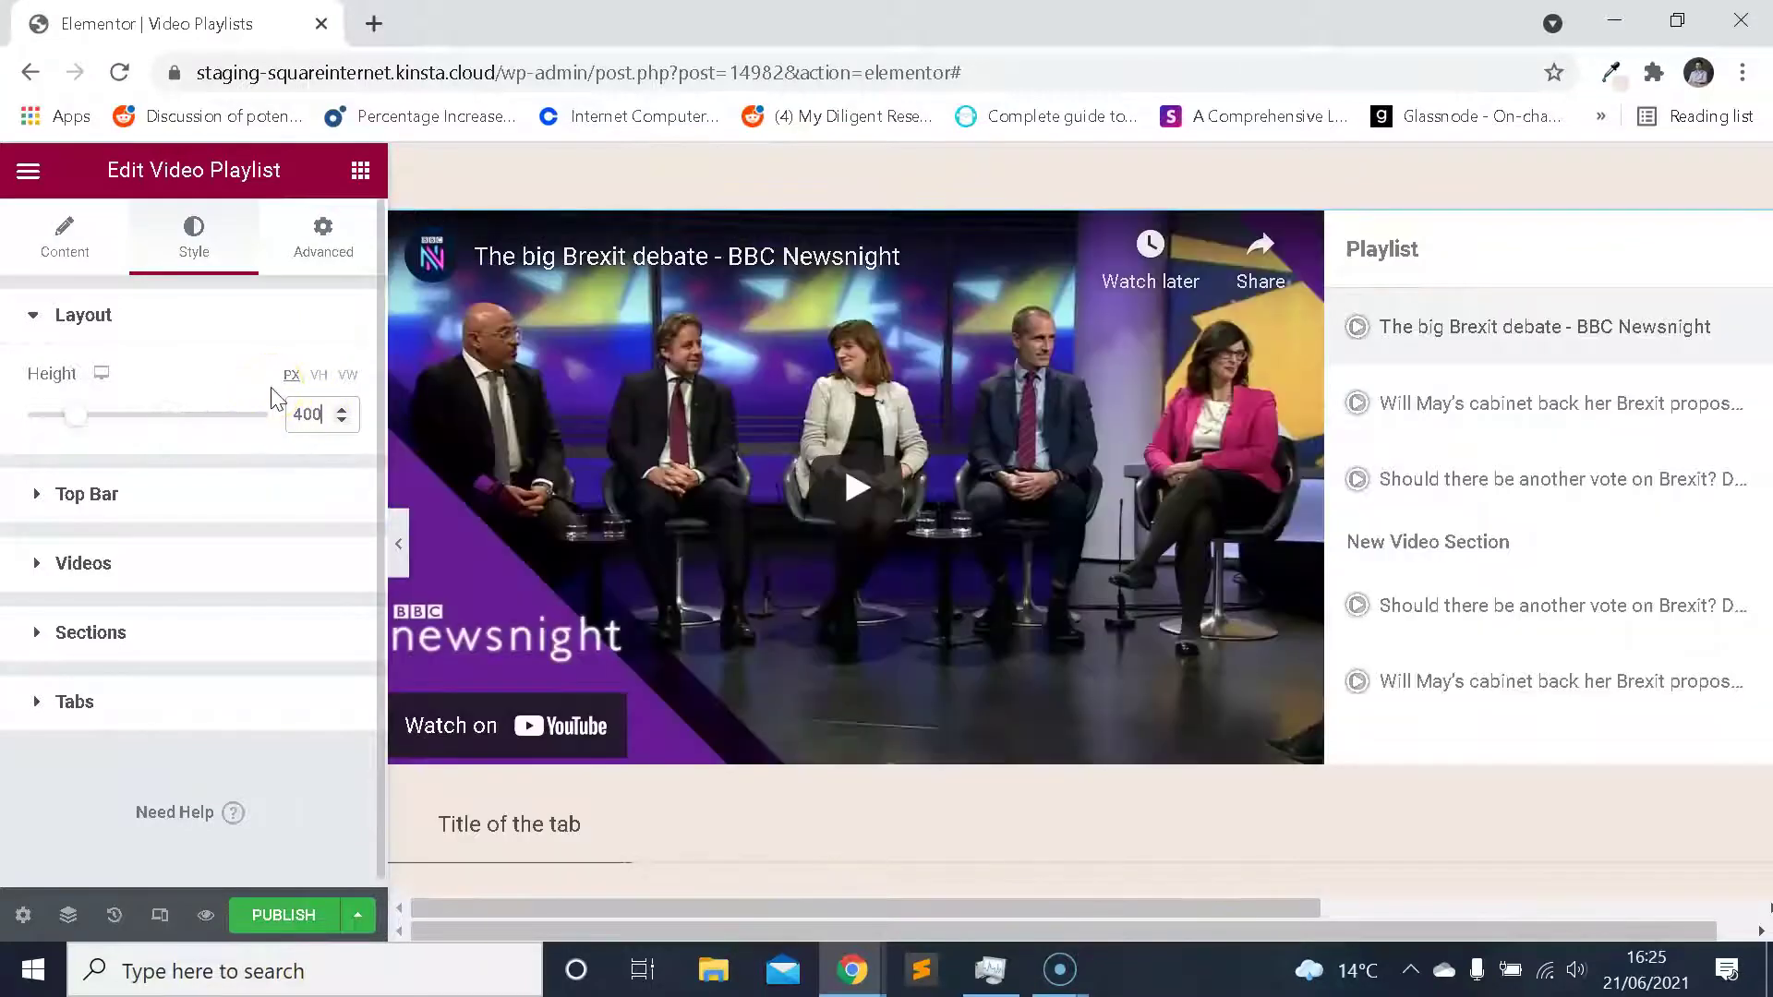
Try mobile playlist heights of 400 px and 800 px, and clear the value before returning to the desktop view.
{"action": "left_click", "coordinate": [100, 440]}
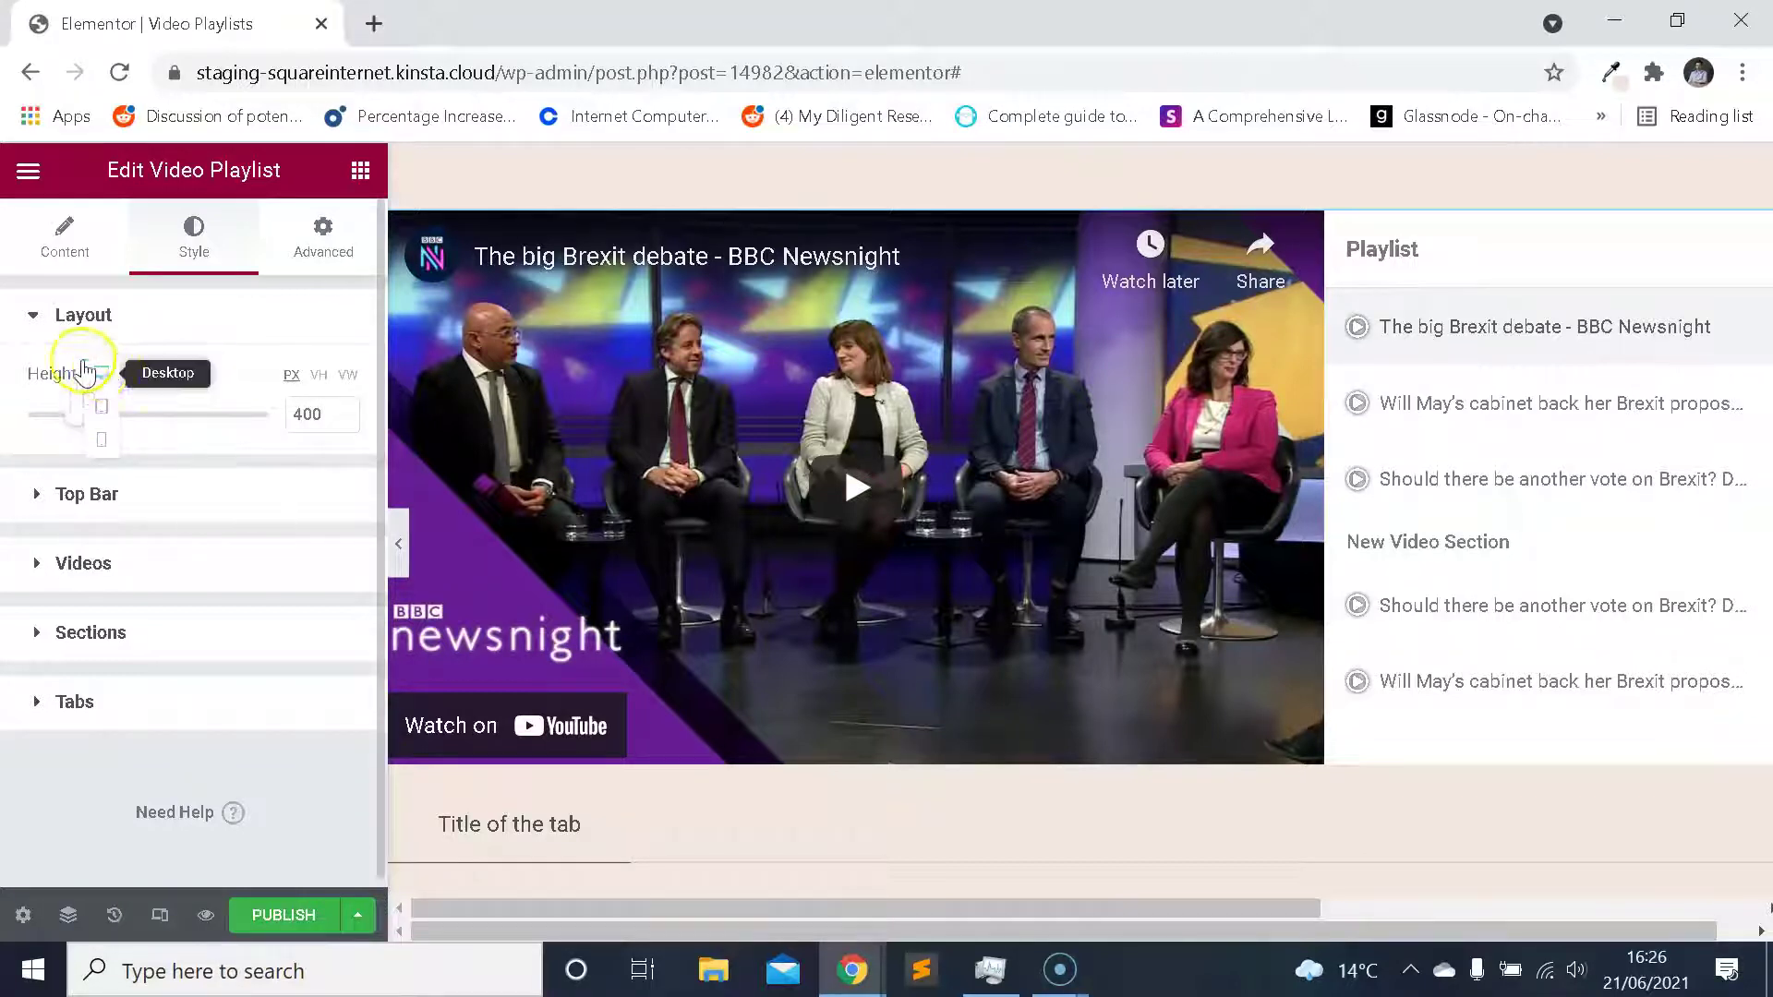
{"action": "left_click", "coordinate": [103, 440]}
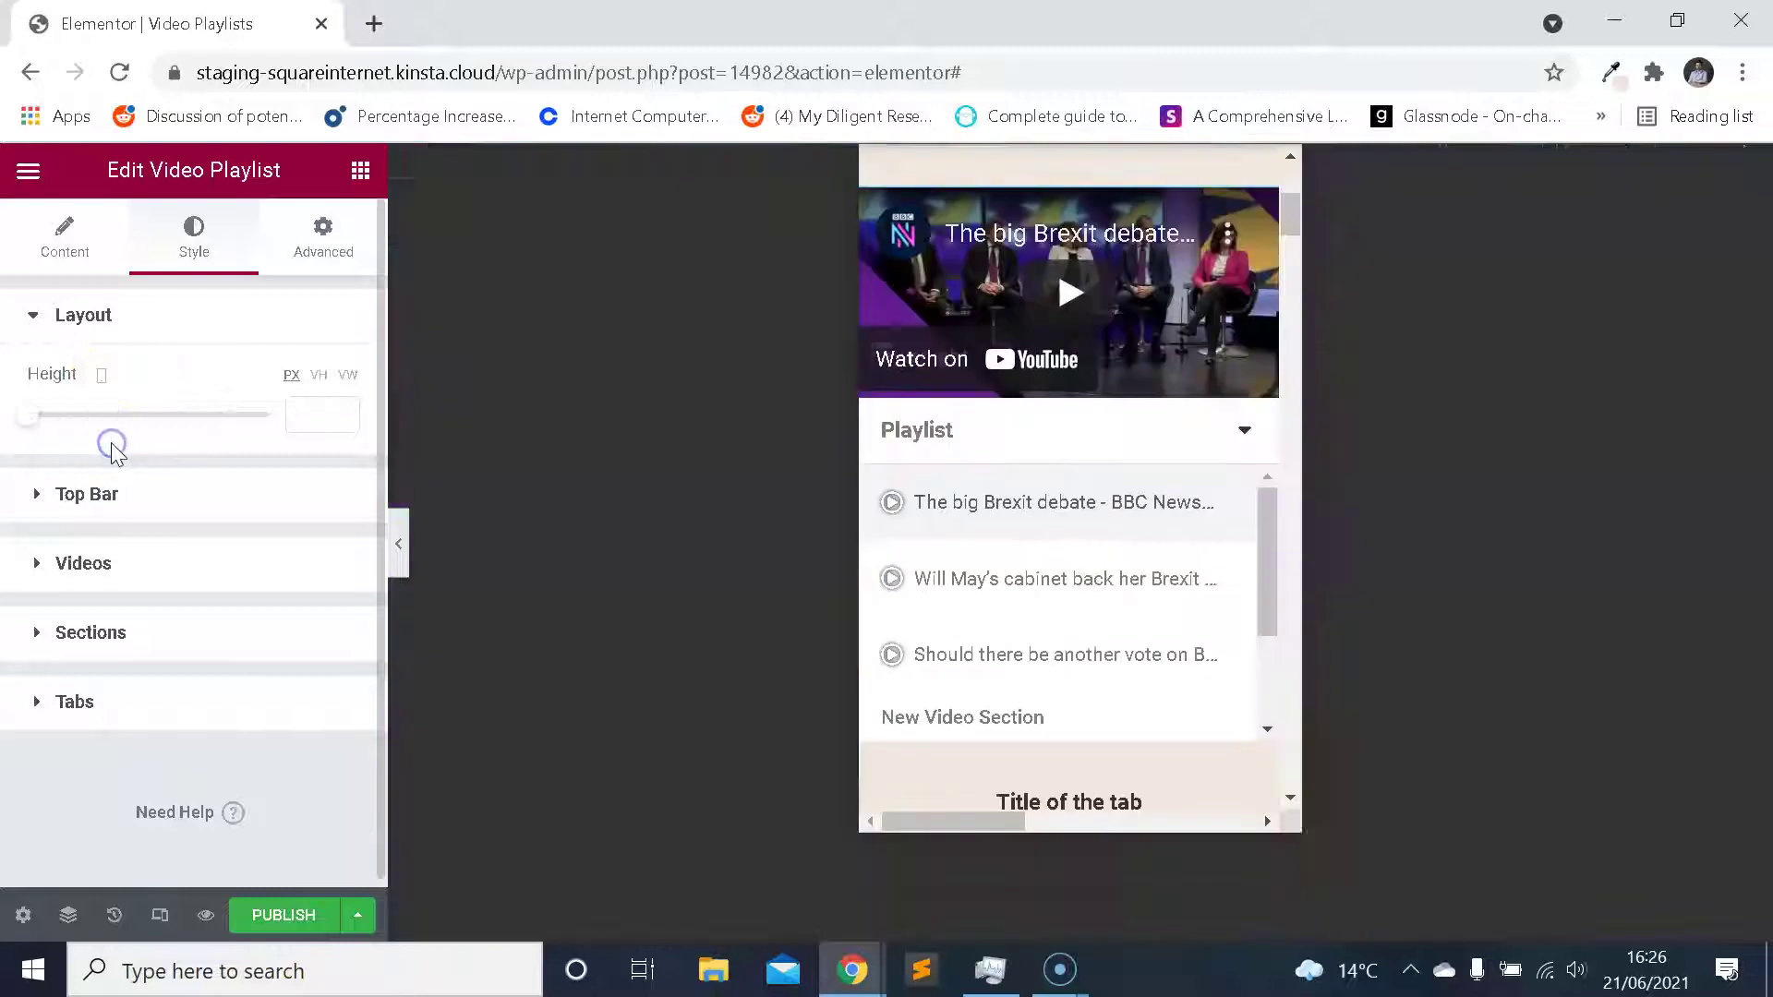
{"action": "left_click", "coordinate": [316, 401]}
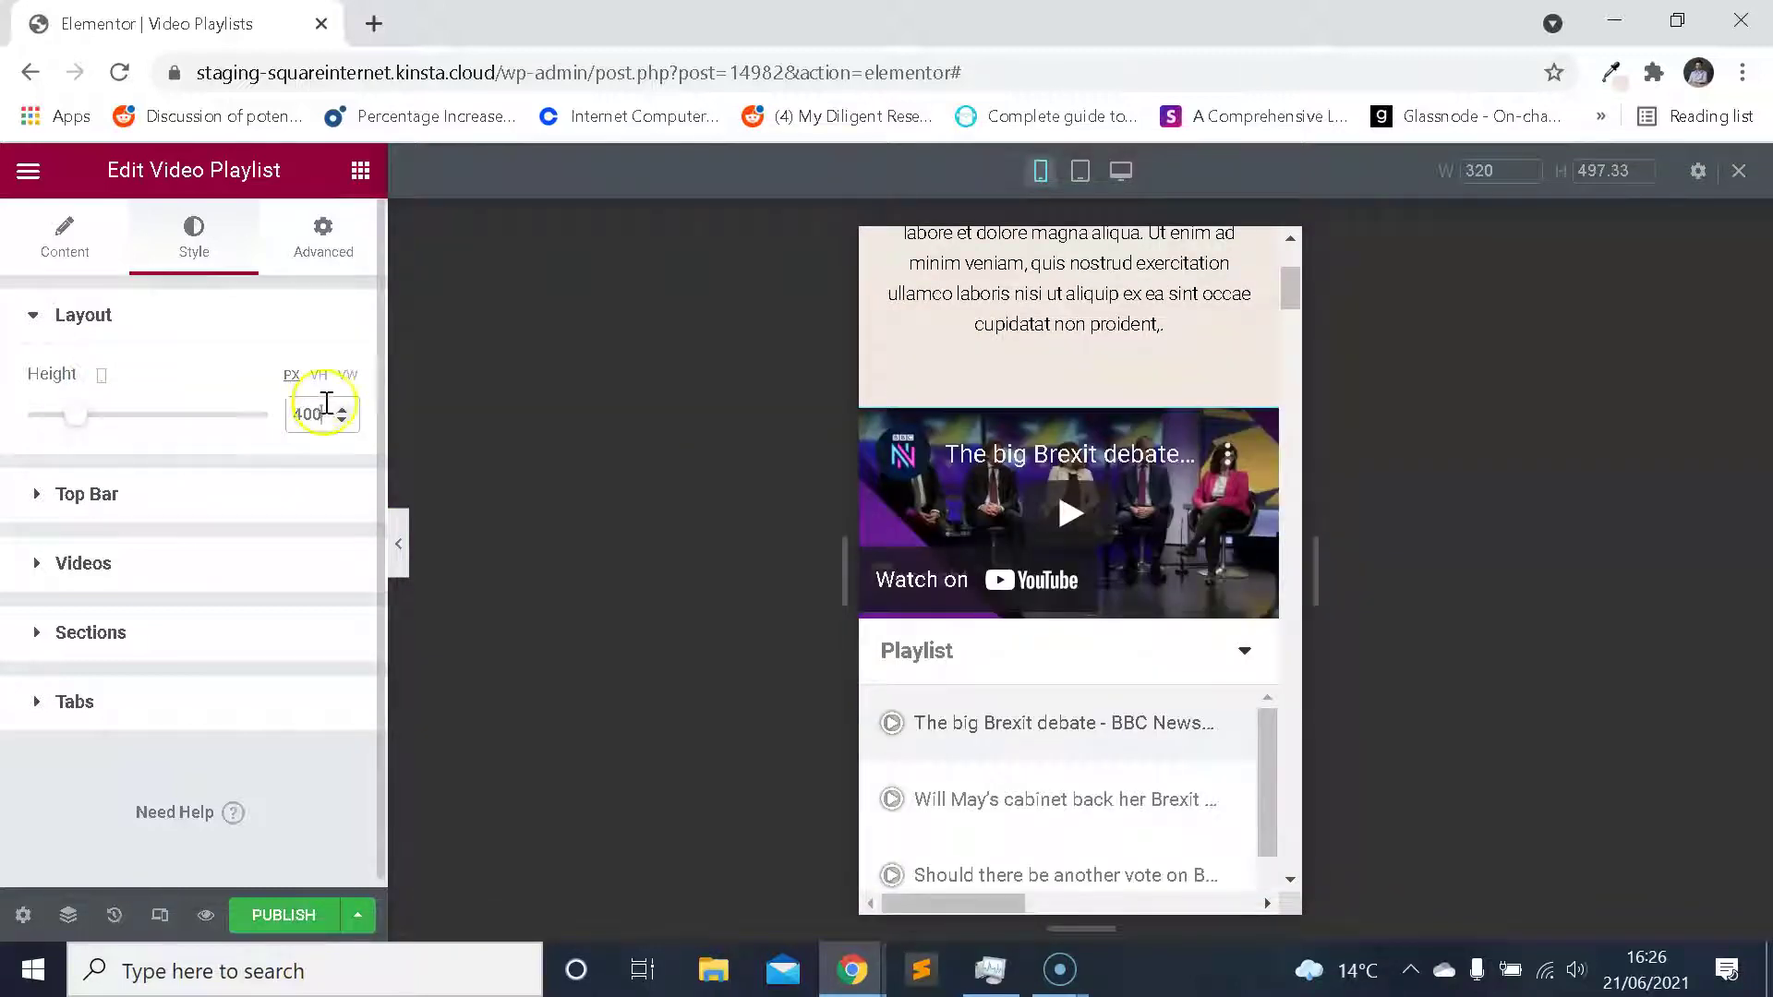
{"action": "type", "text": "800"}
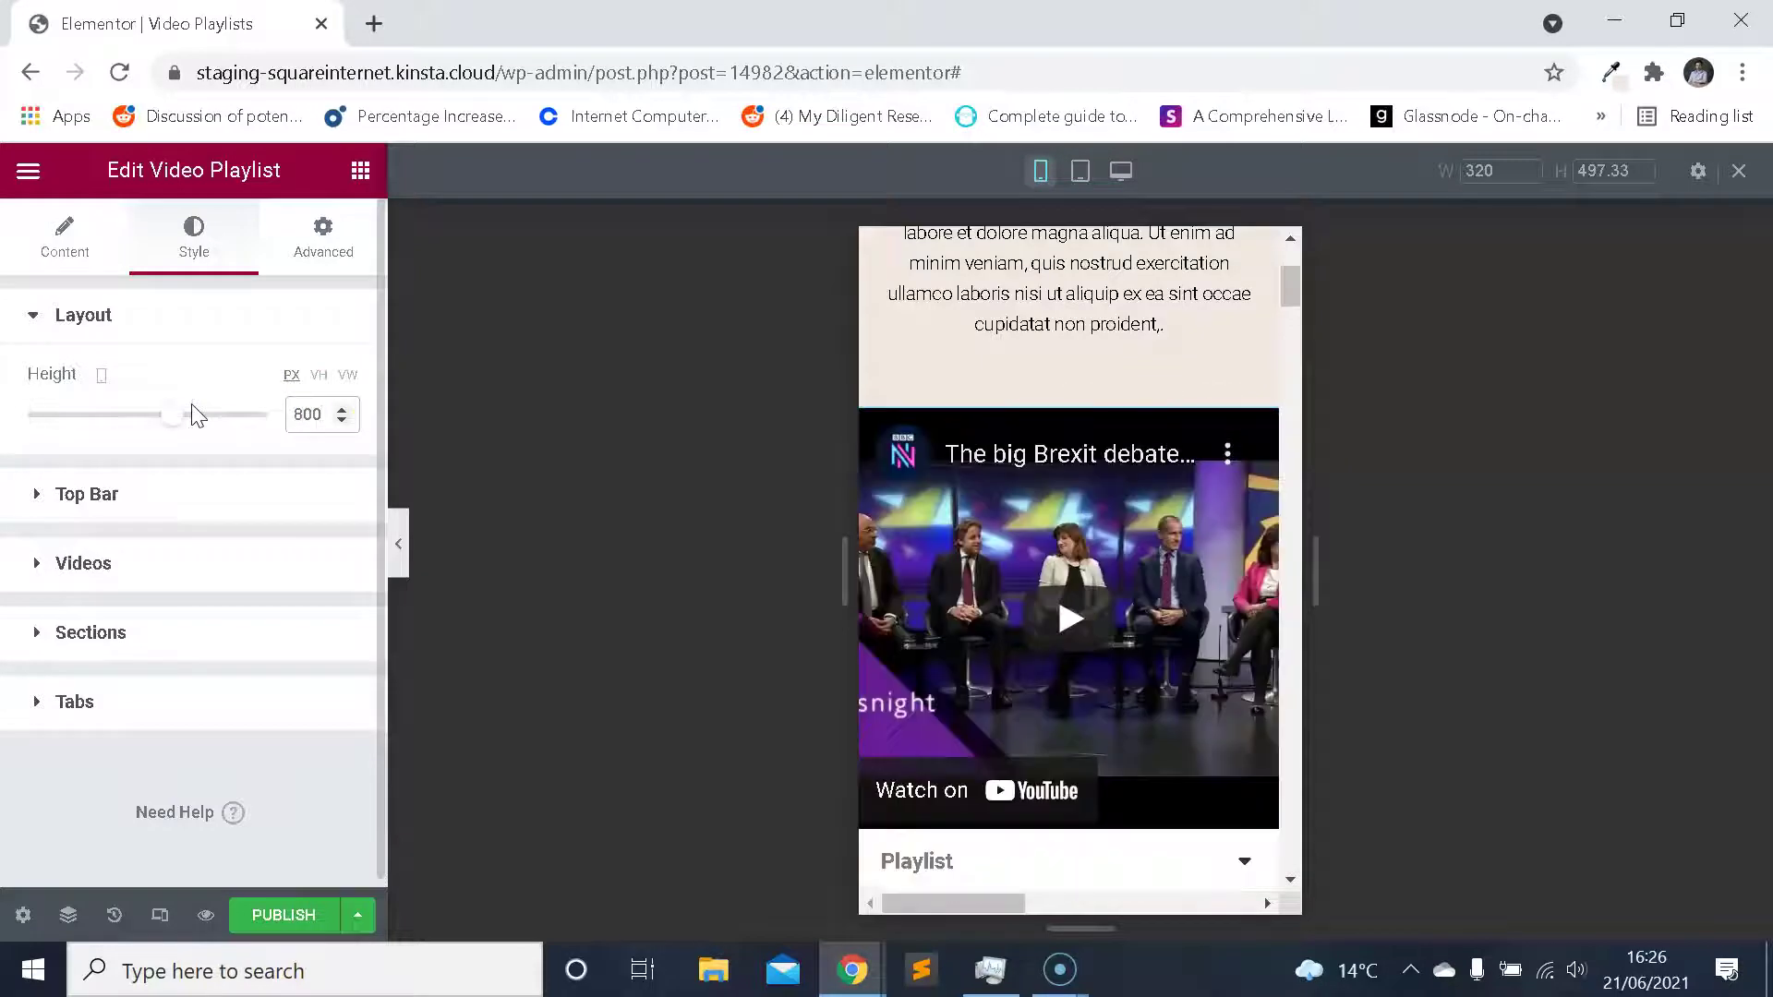
{"action": "key", "text": "ctrl+a"}
{"action": "key", "text": "BackSpace"}
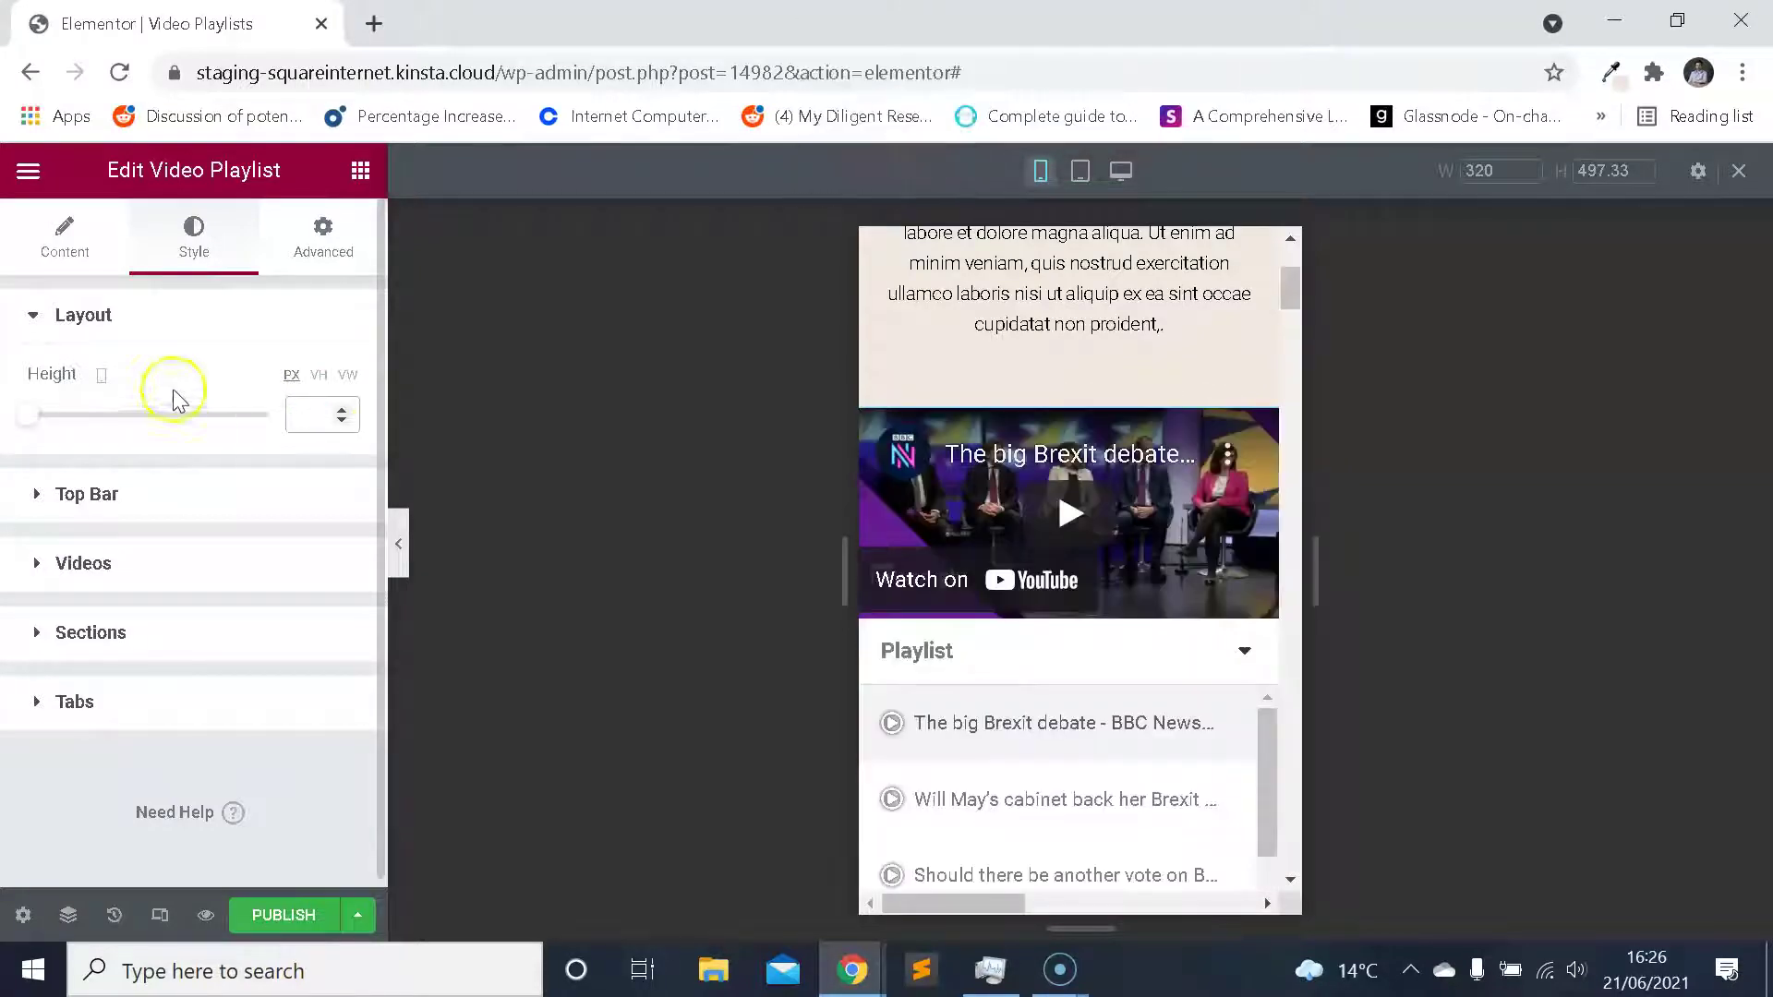
{"action": "left_click", "coordinate": [95, 379]}
{"action": "left_click", "coordinate": [96, 317]}
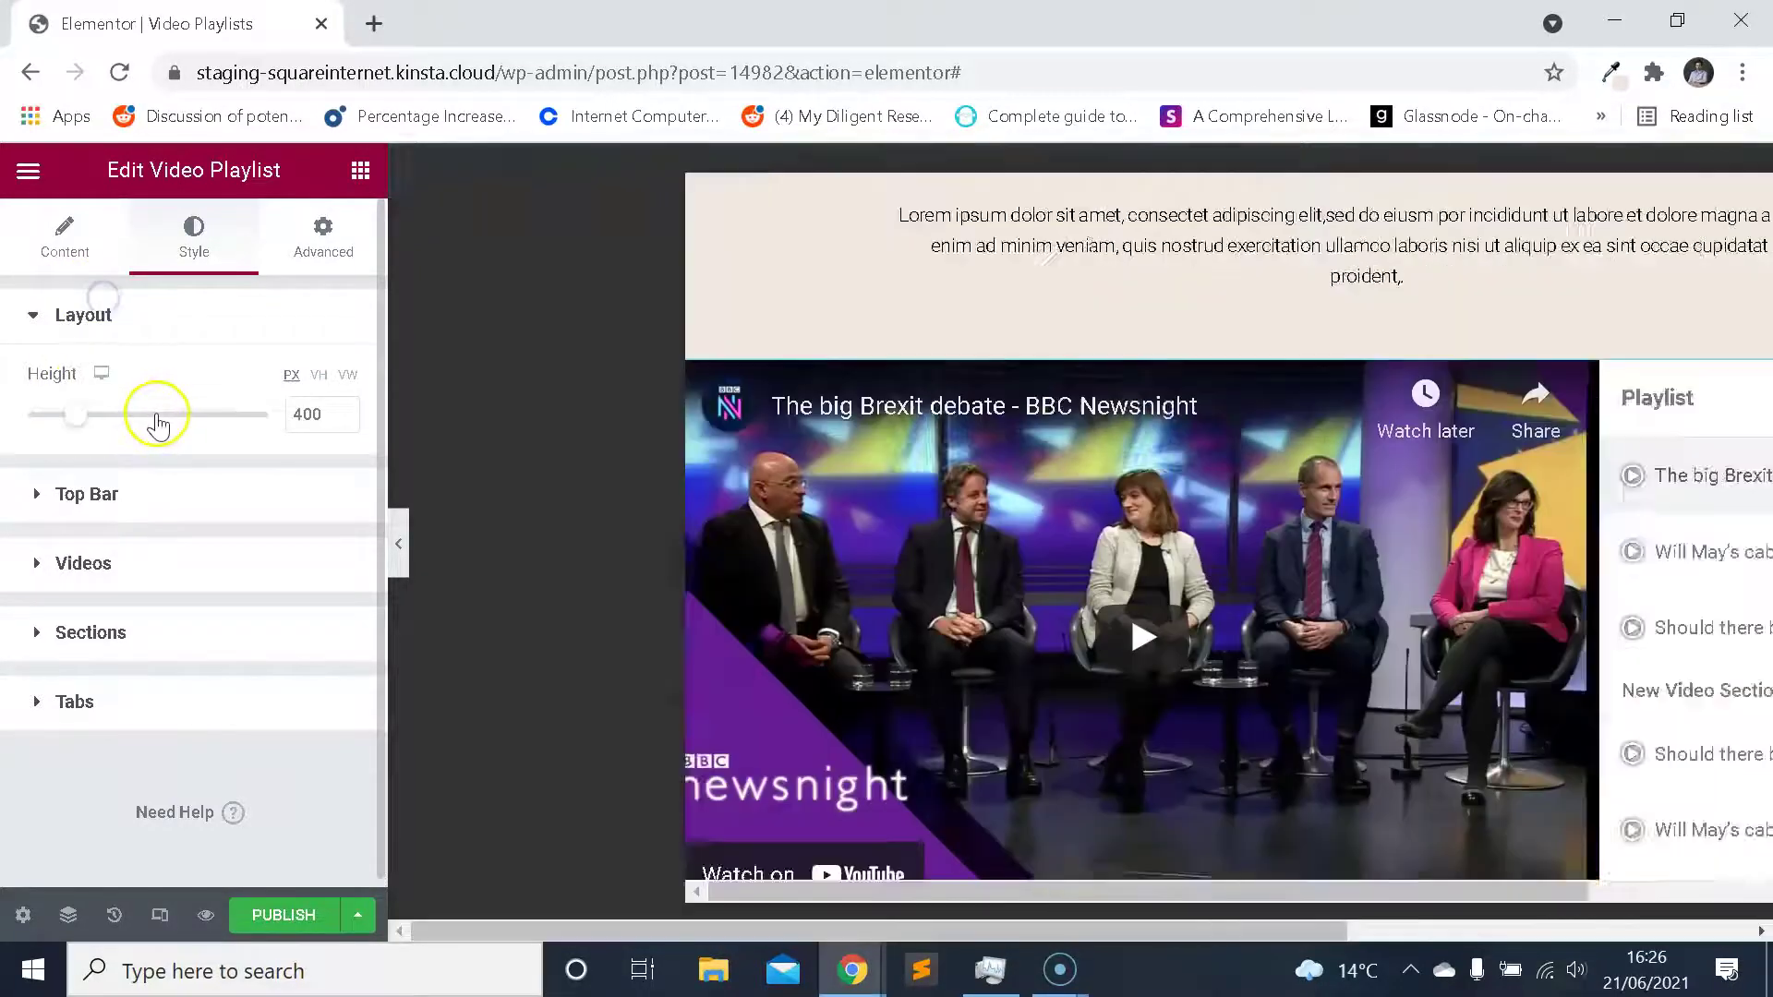
Give the playlist name in the Top Bar style settings a red #DE0E2E background.
{"action": "left_click", "coordinate": [175, 498]}
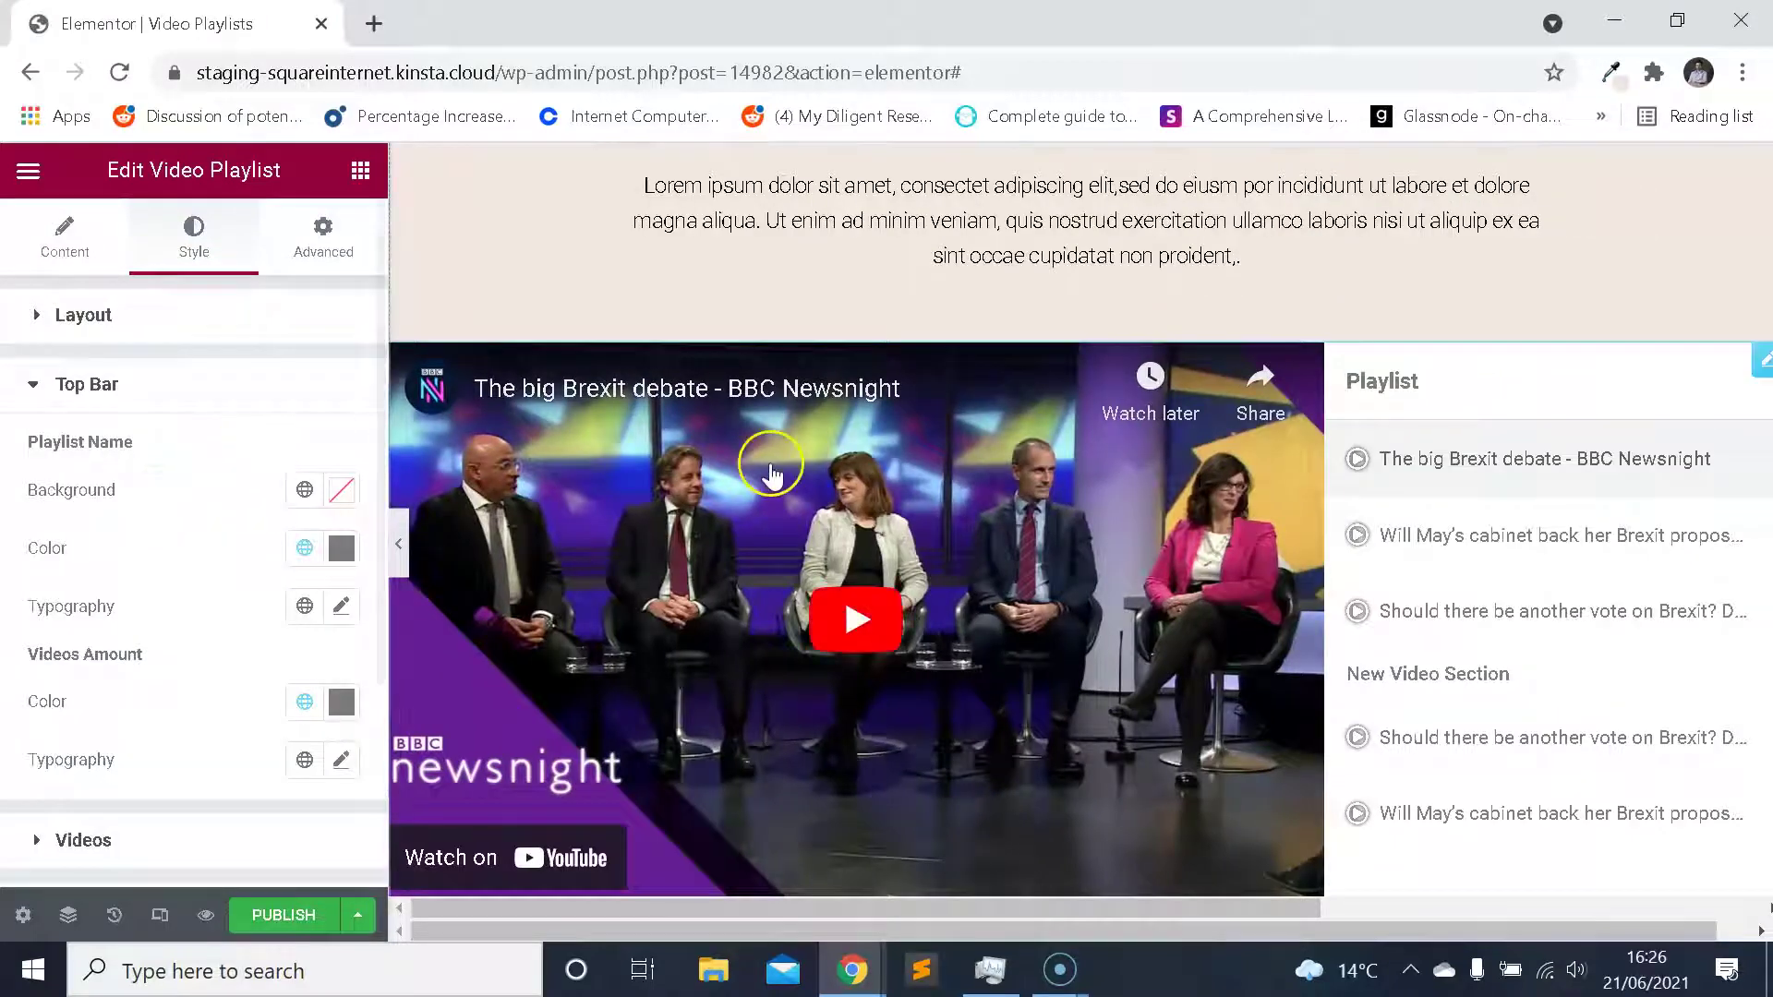
{"action": "scroll", "coordinate": [776, 467], "scroll_direction": "down", "scroll_amount": 2}
{"action": "scroll", "coordinate": [185, 506], "scroll_direction": "down", "scroll_amount": 2}
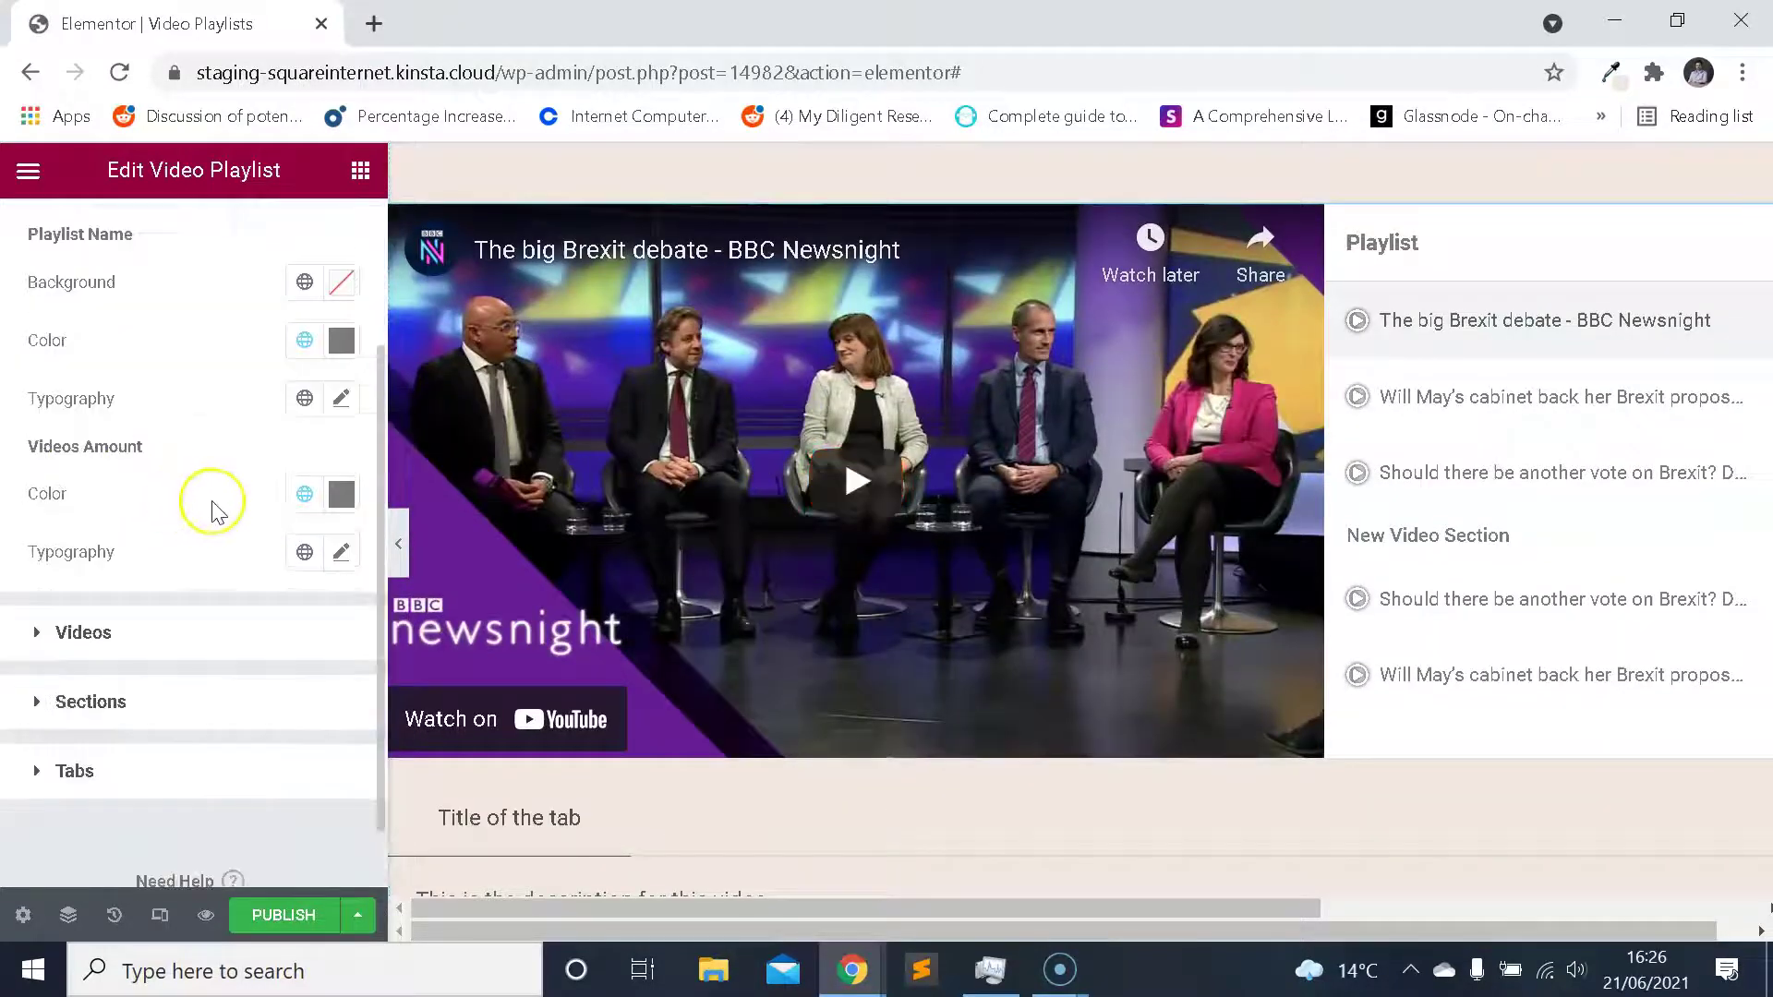
{"action": "scroll", "coordinate": [213, 506], "scroll_direction": "up", "scroll_amount": 2}
{"action": "left_click", "coordinate": [342, 490]}
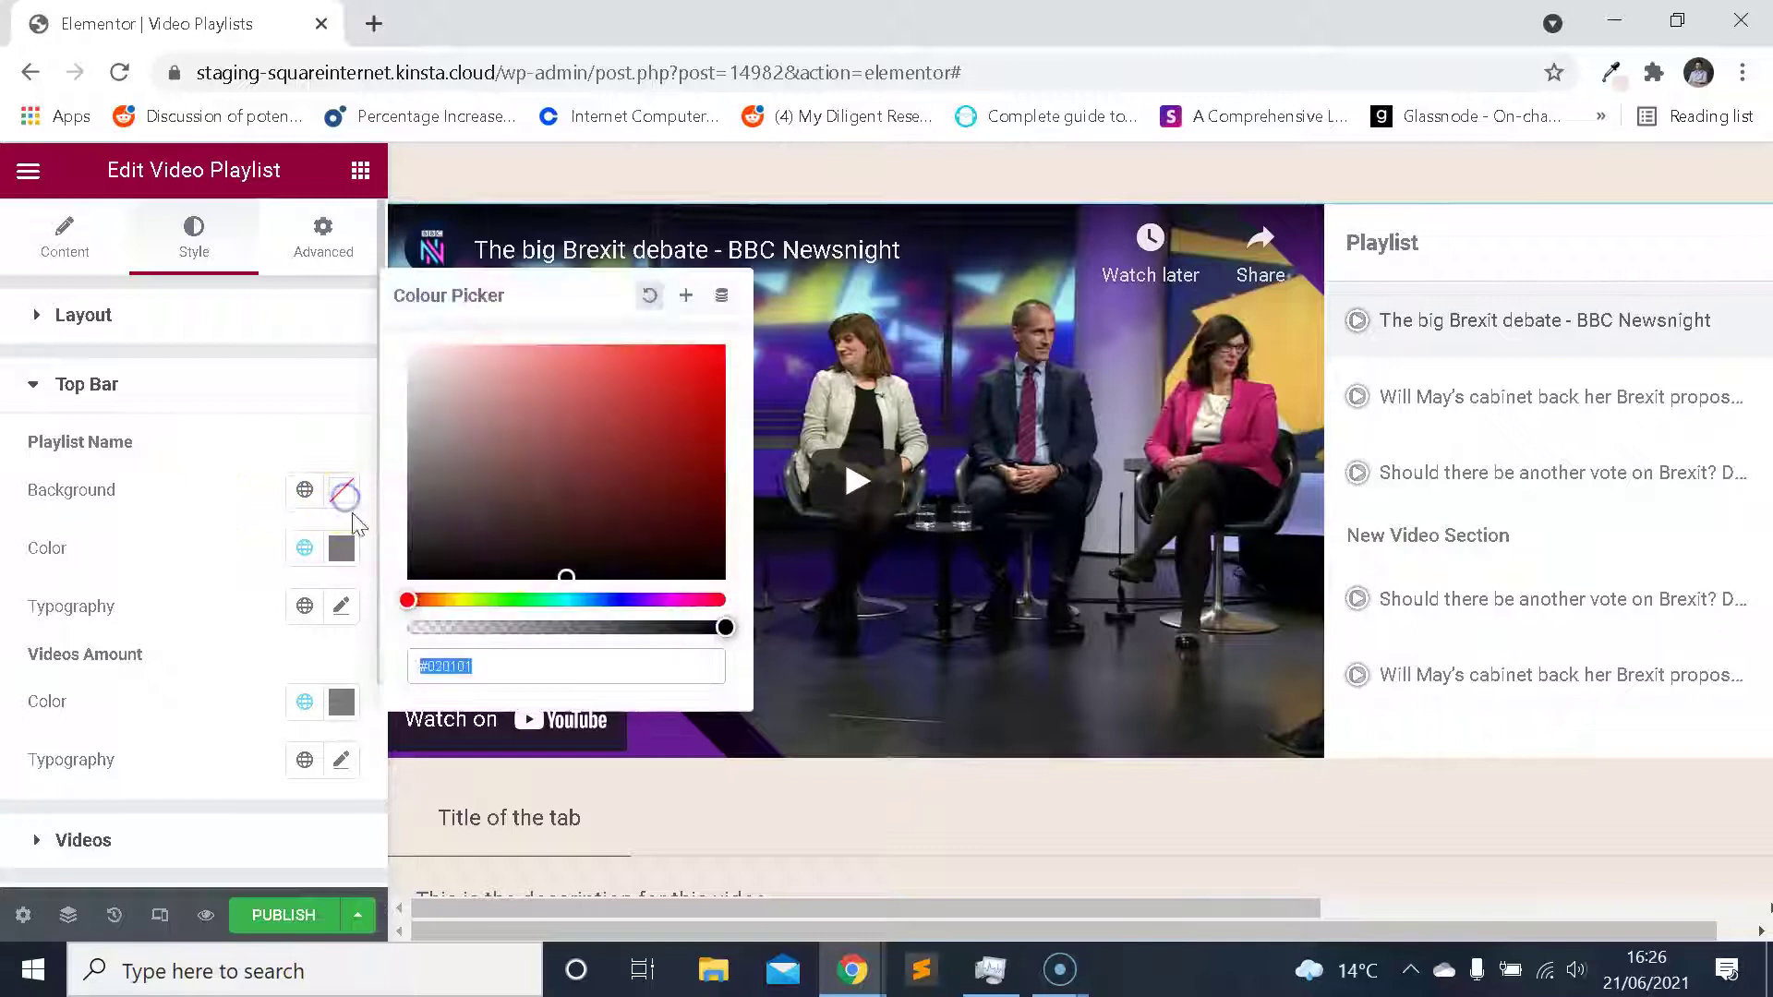
{"action": "left_click", "coordinate": [718, 600]}
{"action": "left_click", "coordinate": [710, 470]}
{"action": "left_click", "coordinate": [705, 374]}
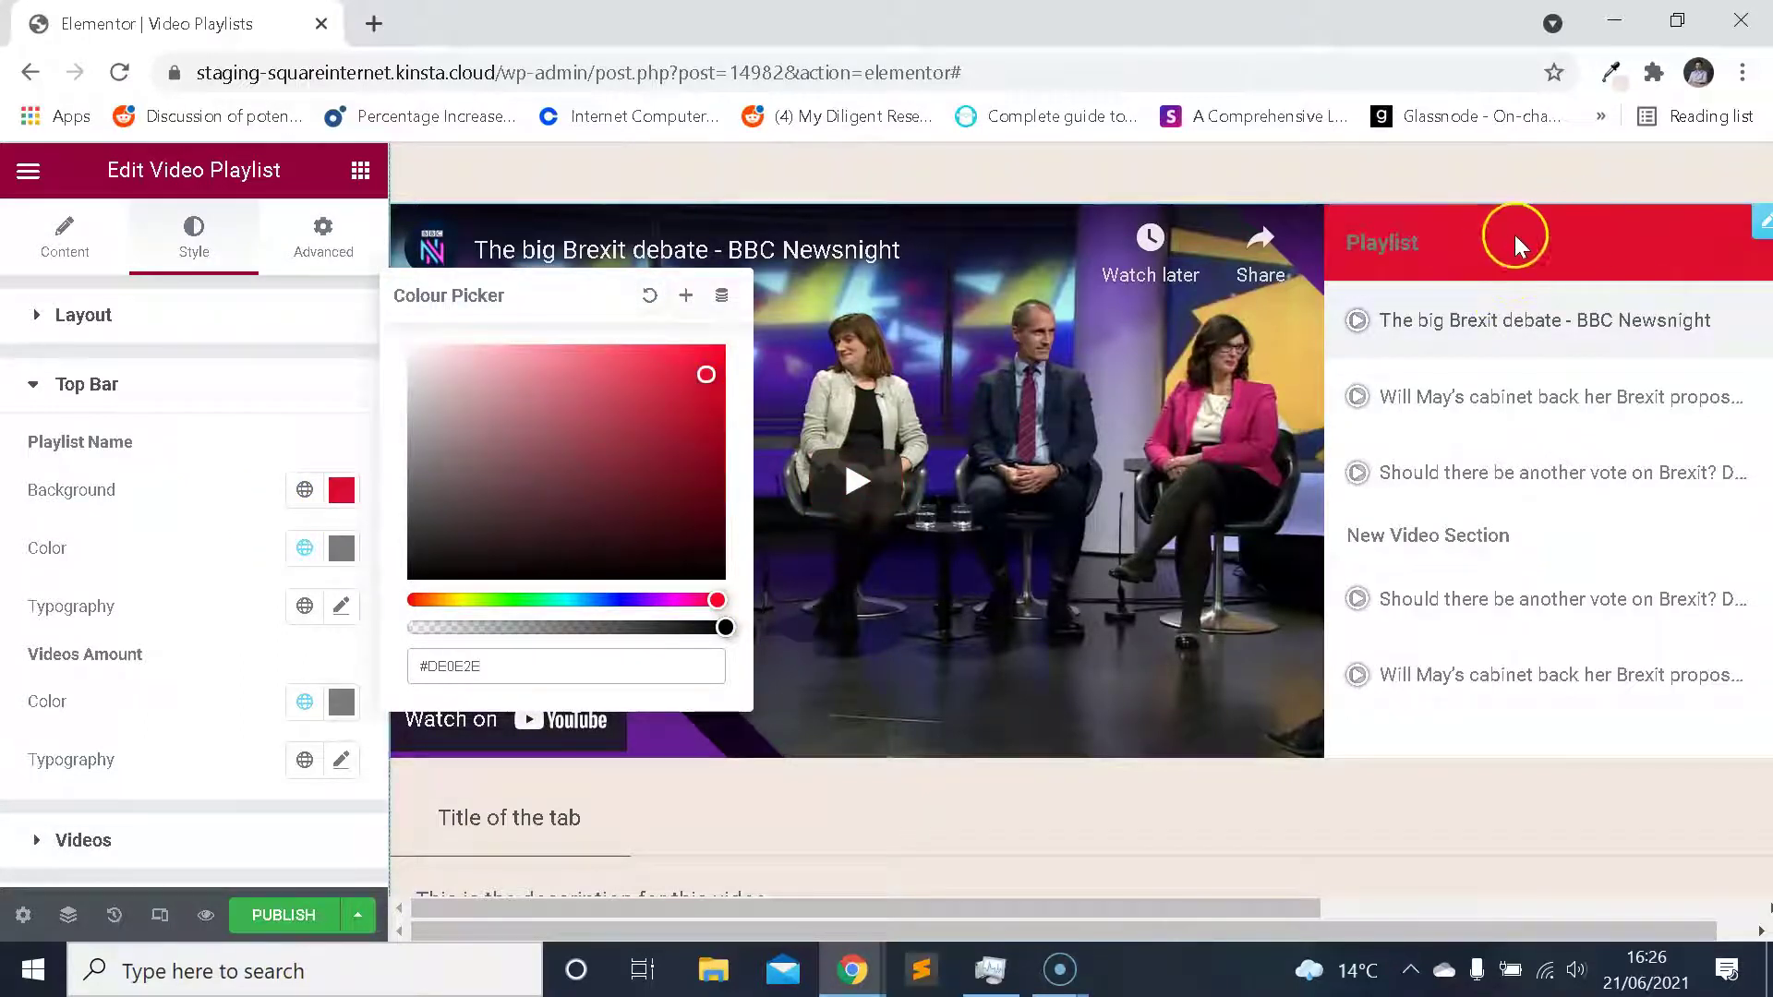
Look up the page's beige background colour with the Eye Dropper extension and set the playlist name background to #f2e7df.
{"action": "scroll", "coordinate": [1079, 324], "scroll_direction": "up", "scroll_amount": 2}
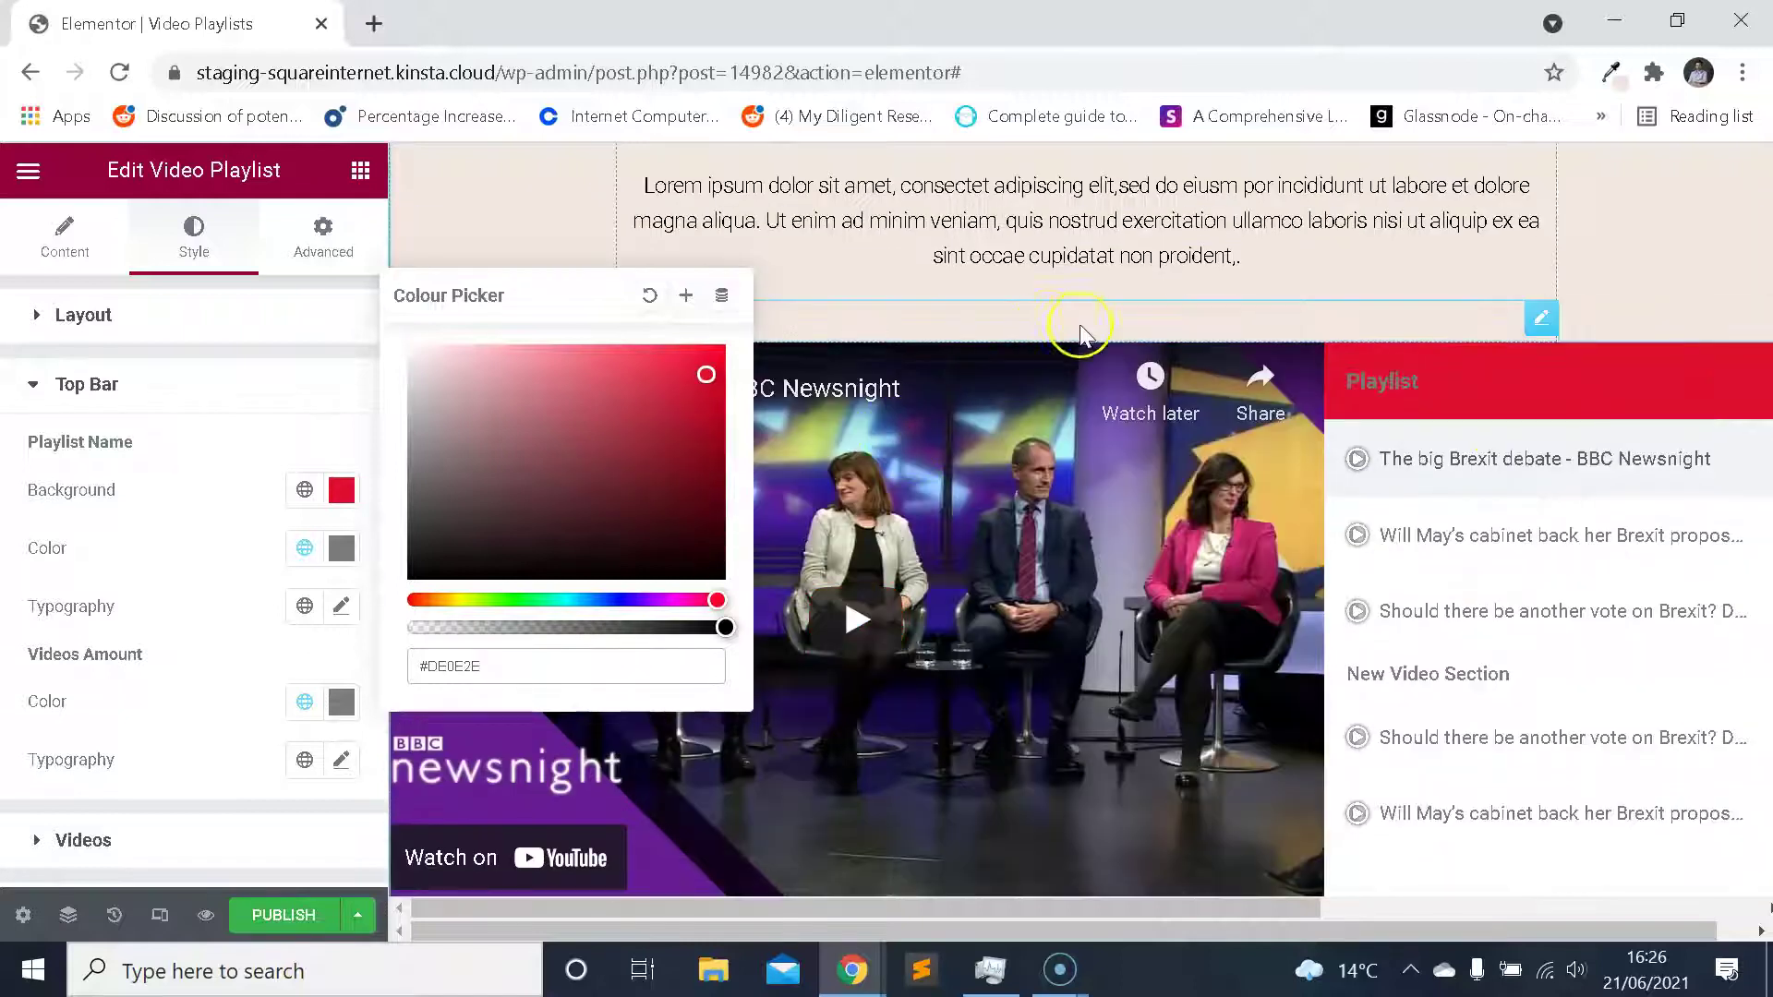
{"action": "scroll", "coordinate": [1648, 277], "scroll_direction": "up", "scroll_amount": 2}
{"action": "left_click", "coordinate": [1610, 72]}
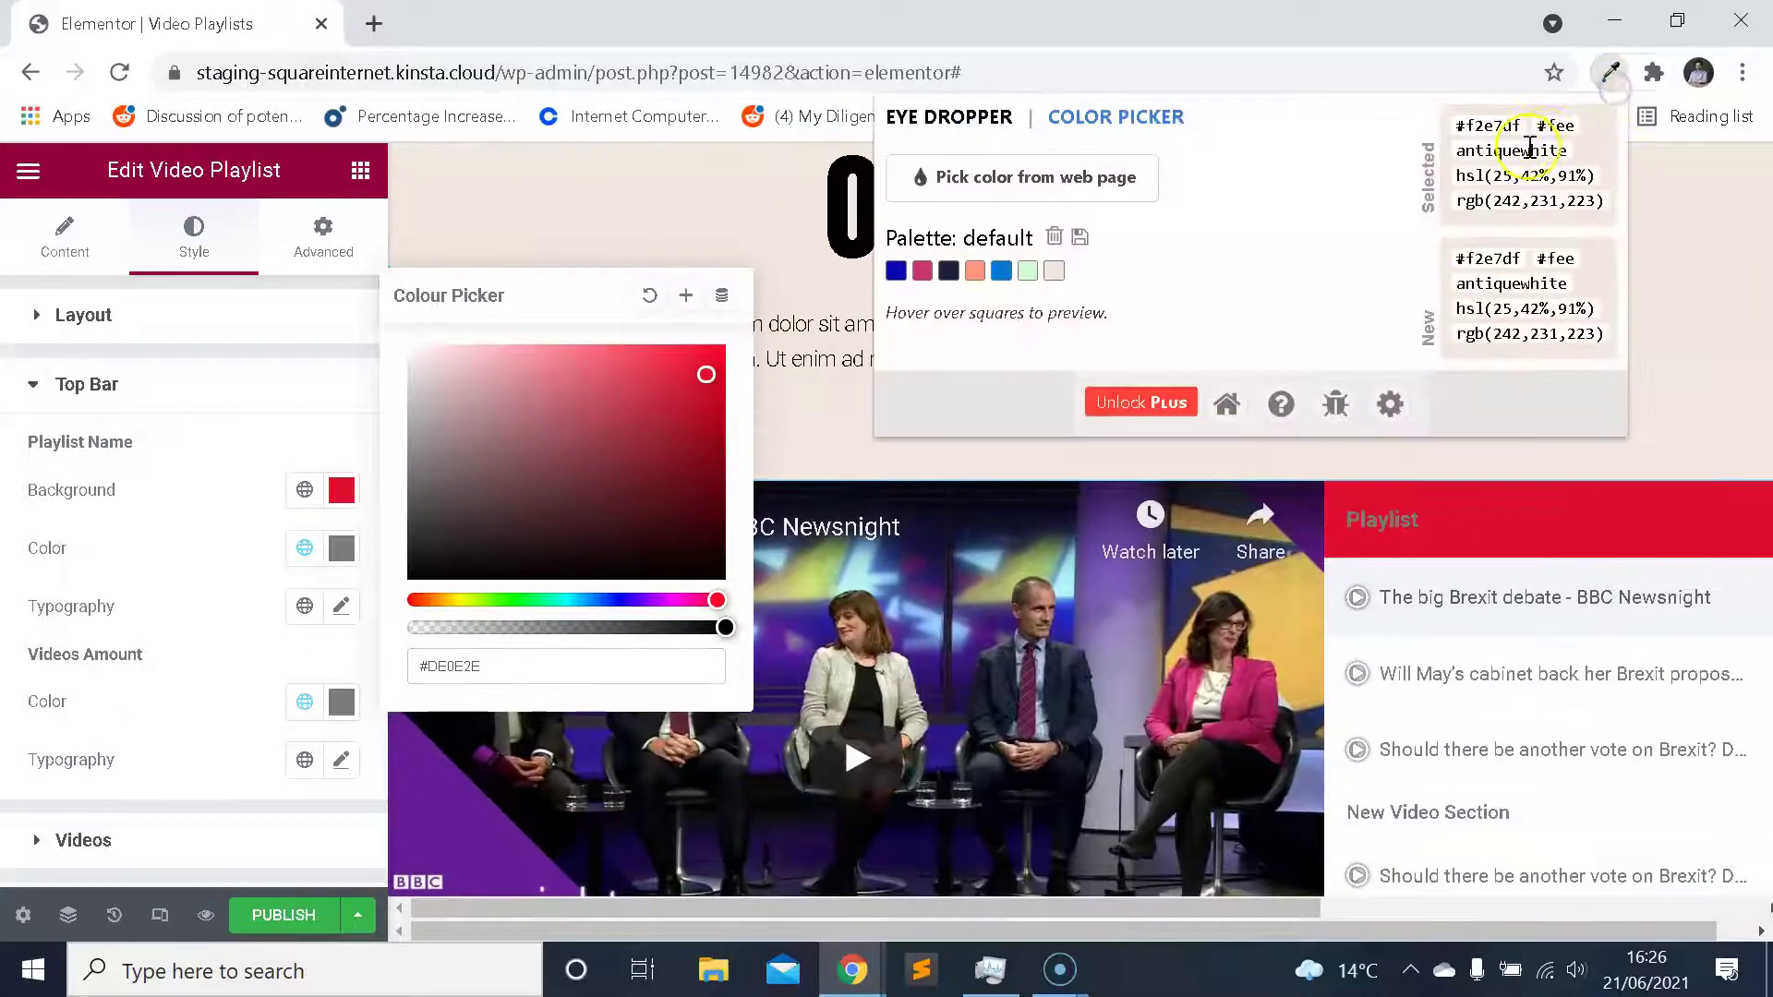
{"action": "left_click", "coordinate": [1650, 261]}
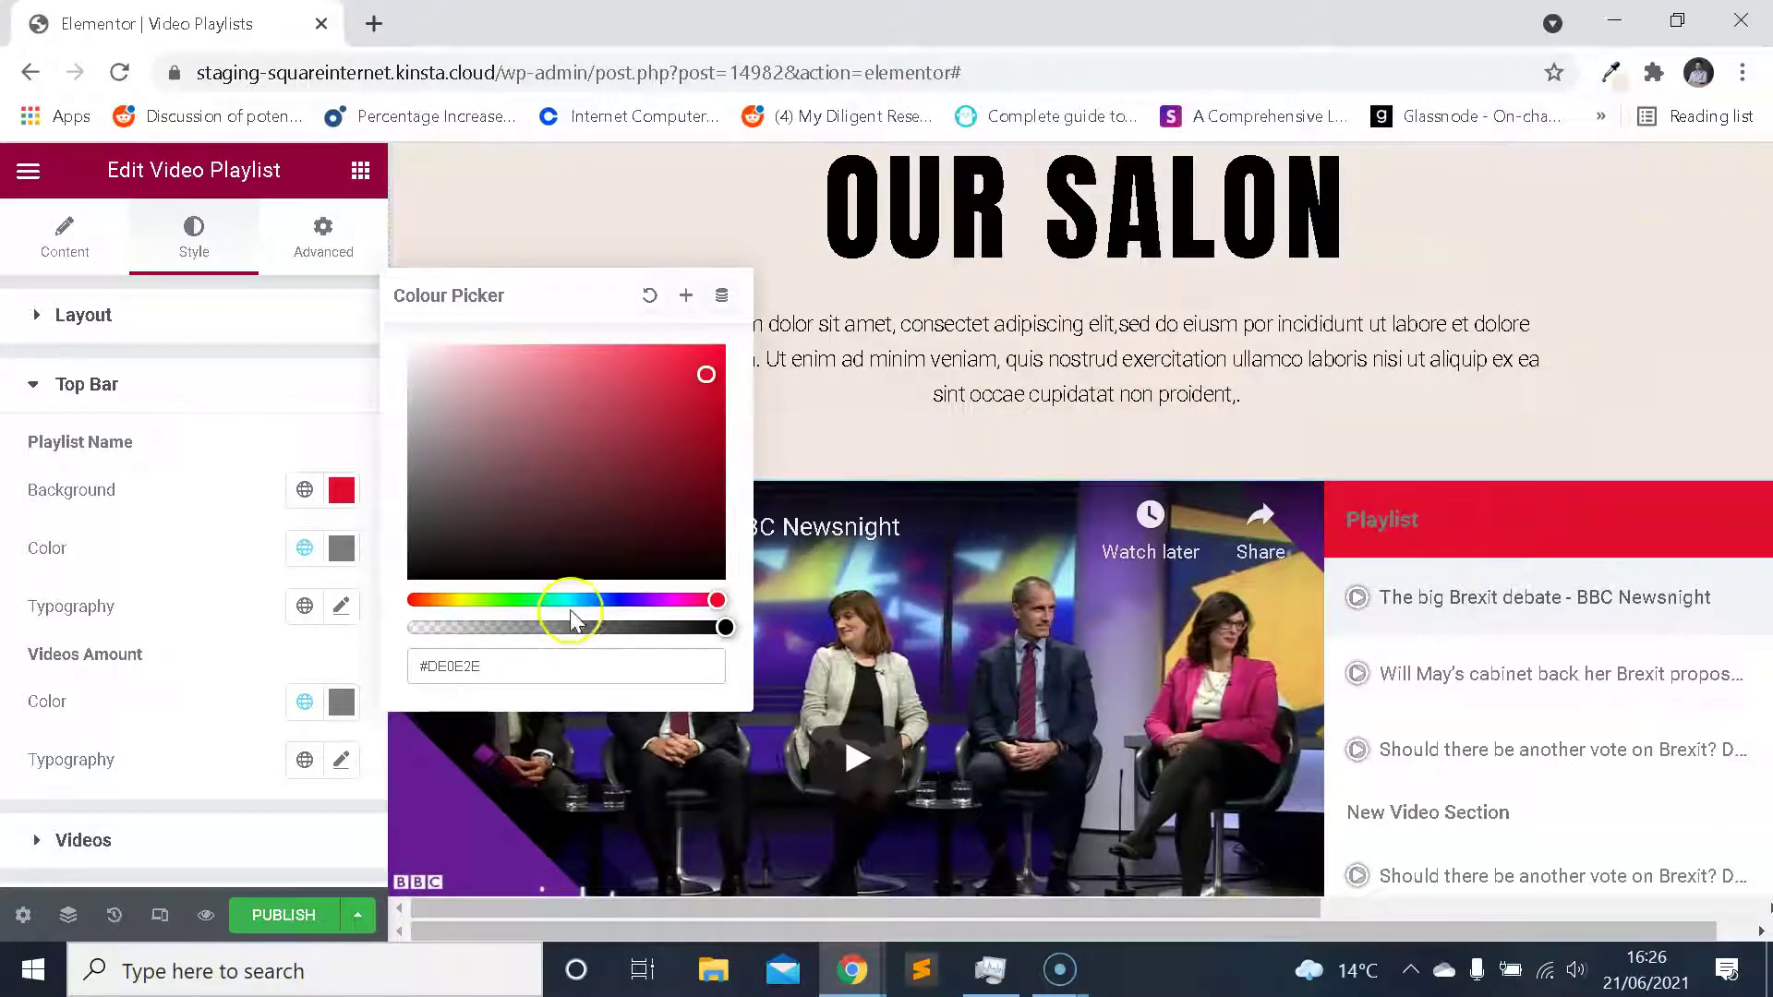
{"action": "scroll", "coordinate": [1515, 566], "scroll_direction": "down", "scroll_amount": 7}
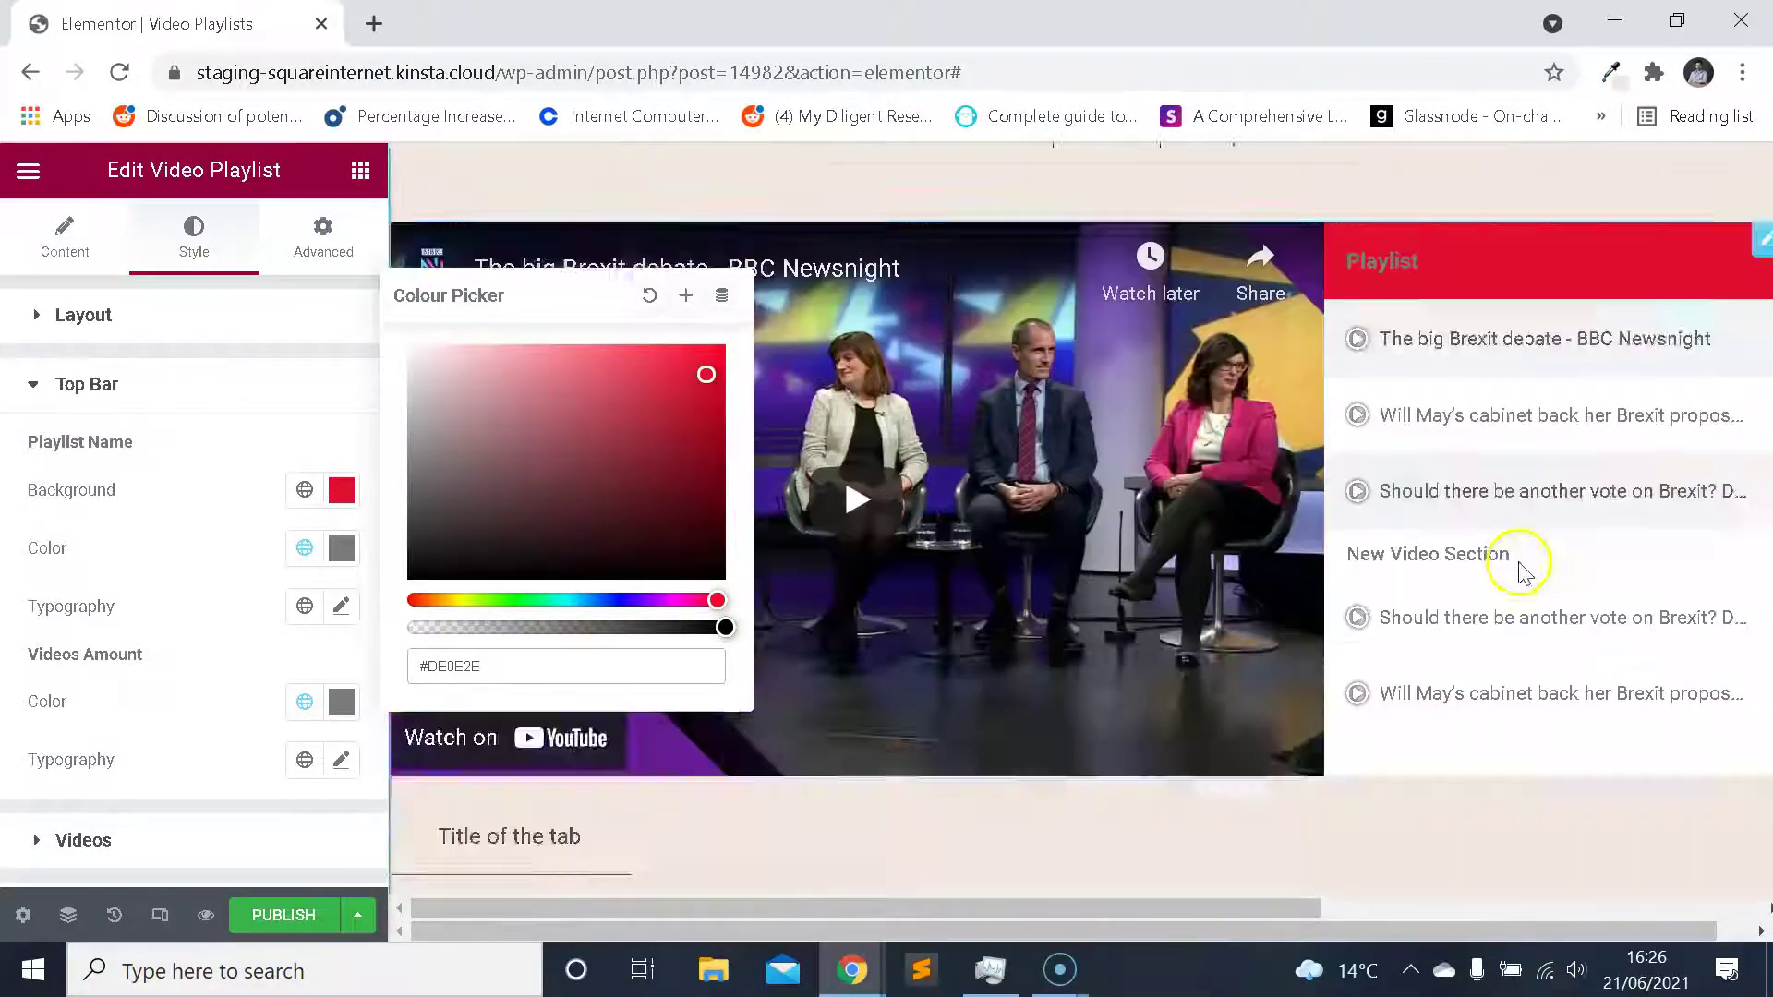
{"action": "scroll", "coordinate": [1472, 526], "scroll_direction": "up", "scroll_amount": 4}
{"action": "left_click_drag", "start_coordinate": [546, 663], "coordinate": [406, 678]}
{"action": "type", "text": "f2e7df"}
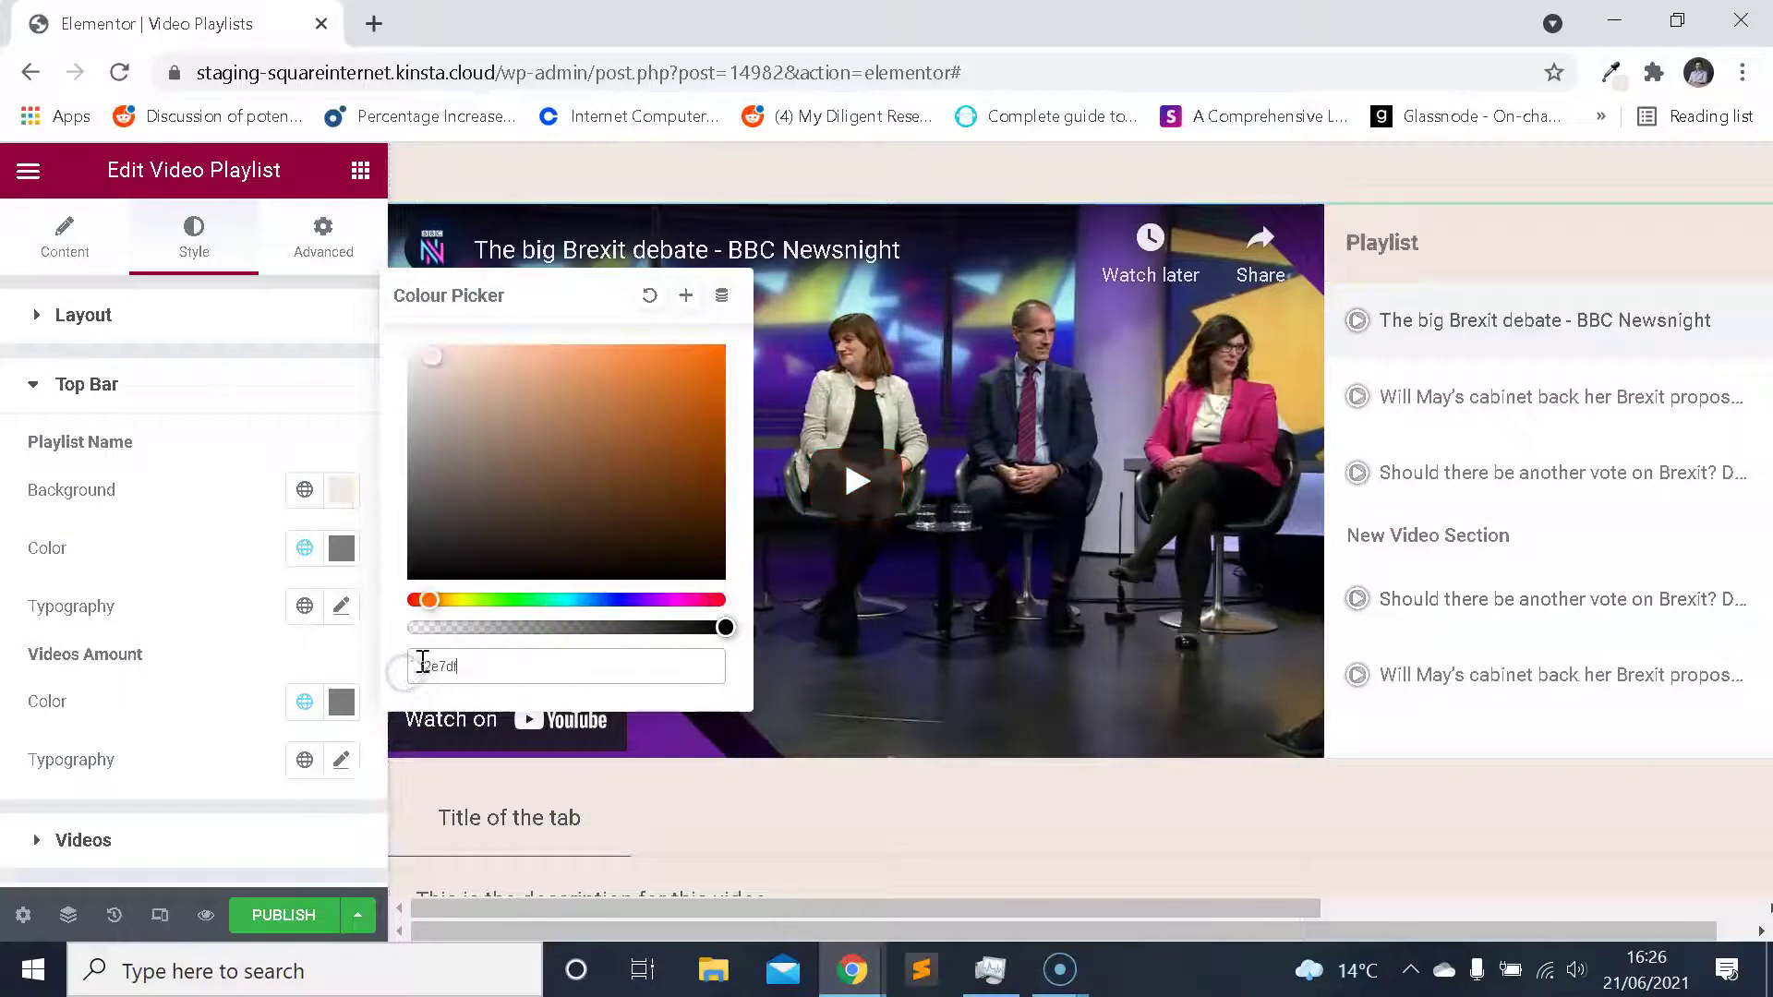
{"action": "left_click", "coordinate": [293, 349]}
Compare the playlist name background with the page, and review the global colours offered for it without choosing one.
{"action": "scroll", "coordinate": [893, 439], "scroll_direction": "up", "scroll_amount": 4}
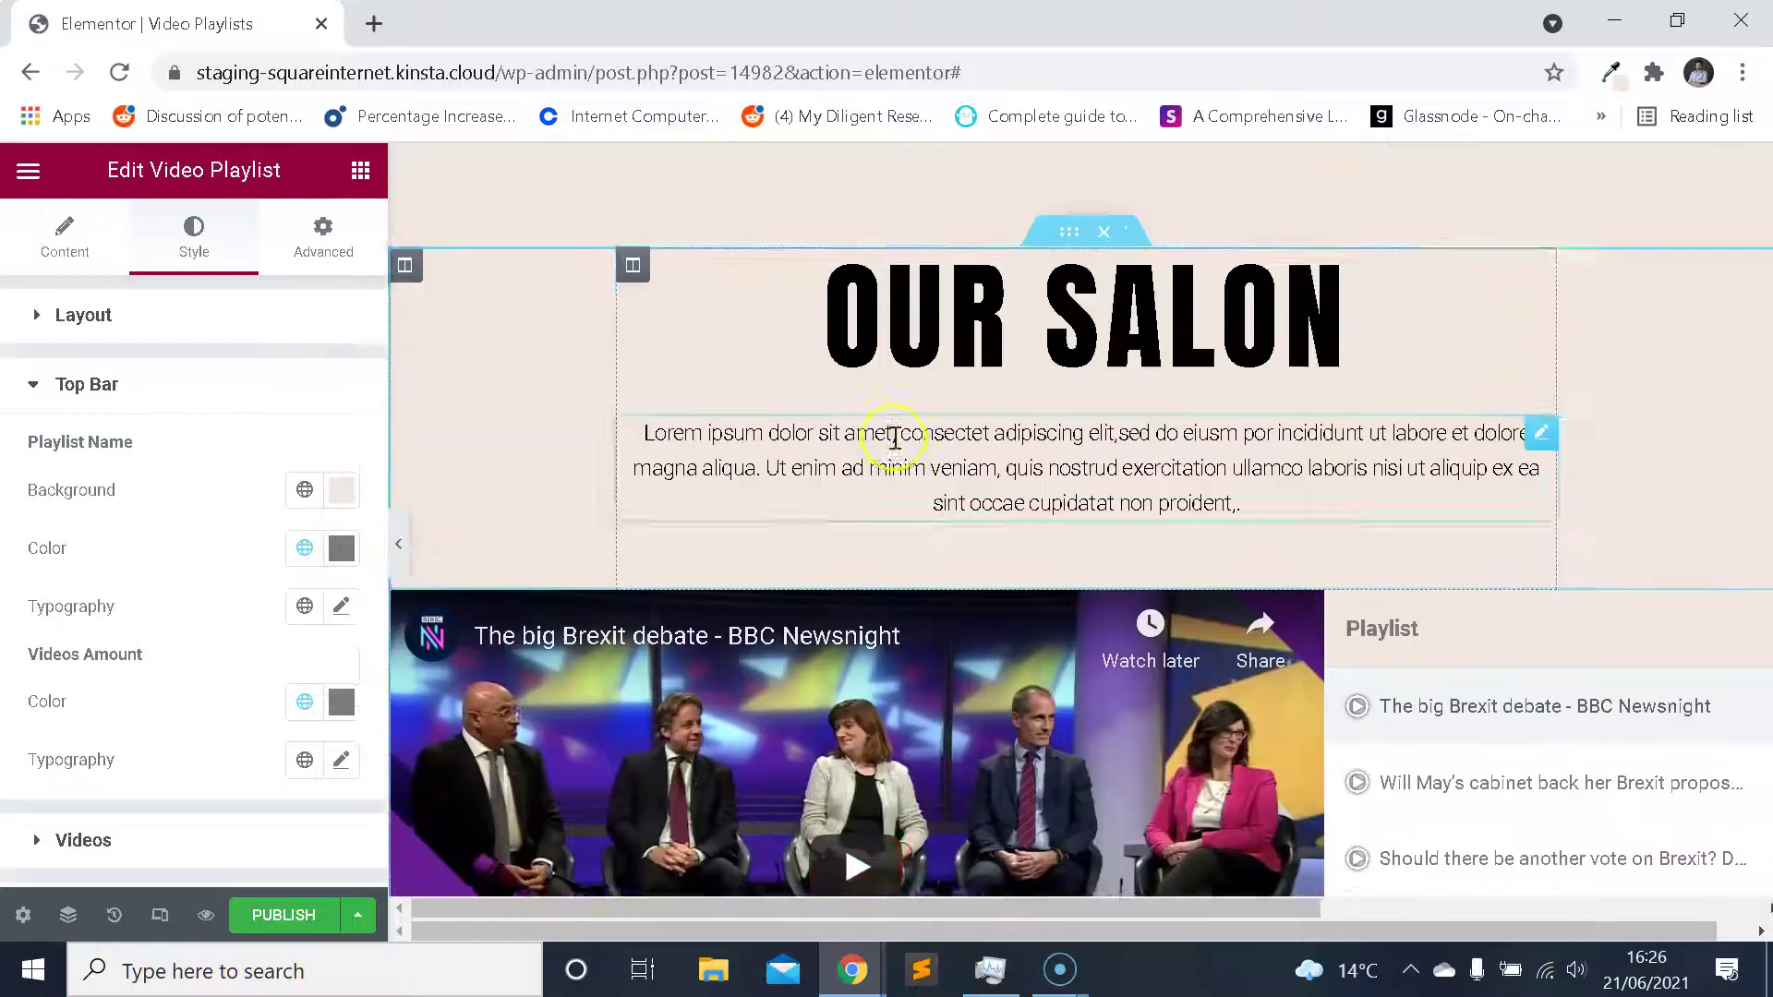
{"action": "scroll", "coordinate": [894, 438], "scroll_direction": "up", "scroll_amount": 1}
{"action": "scroll", "coordinate": [960, 460], "scroll_direction": "down", "scroll_amount": 4}
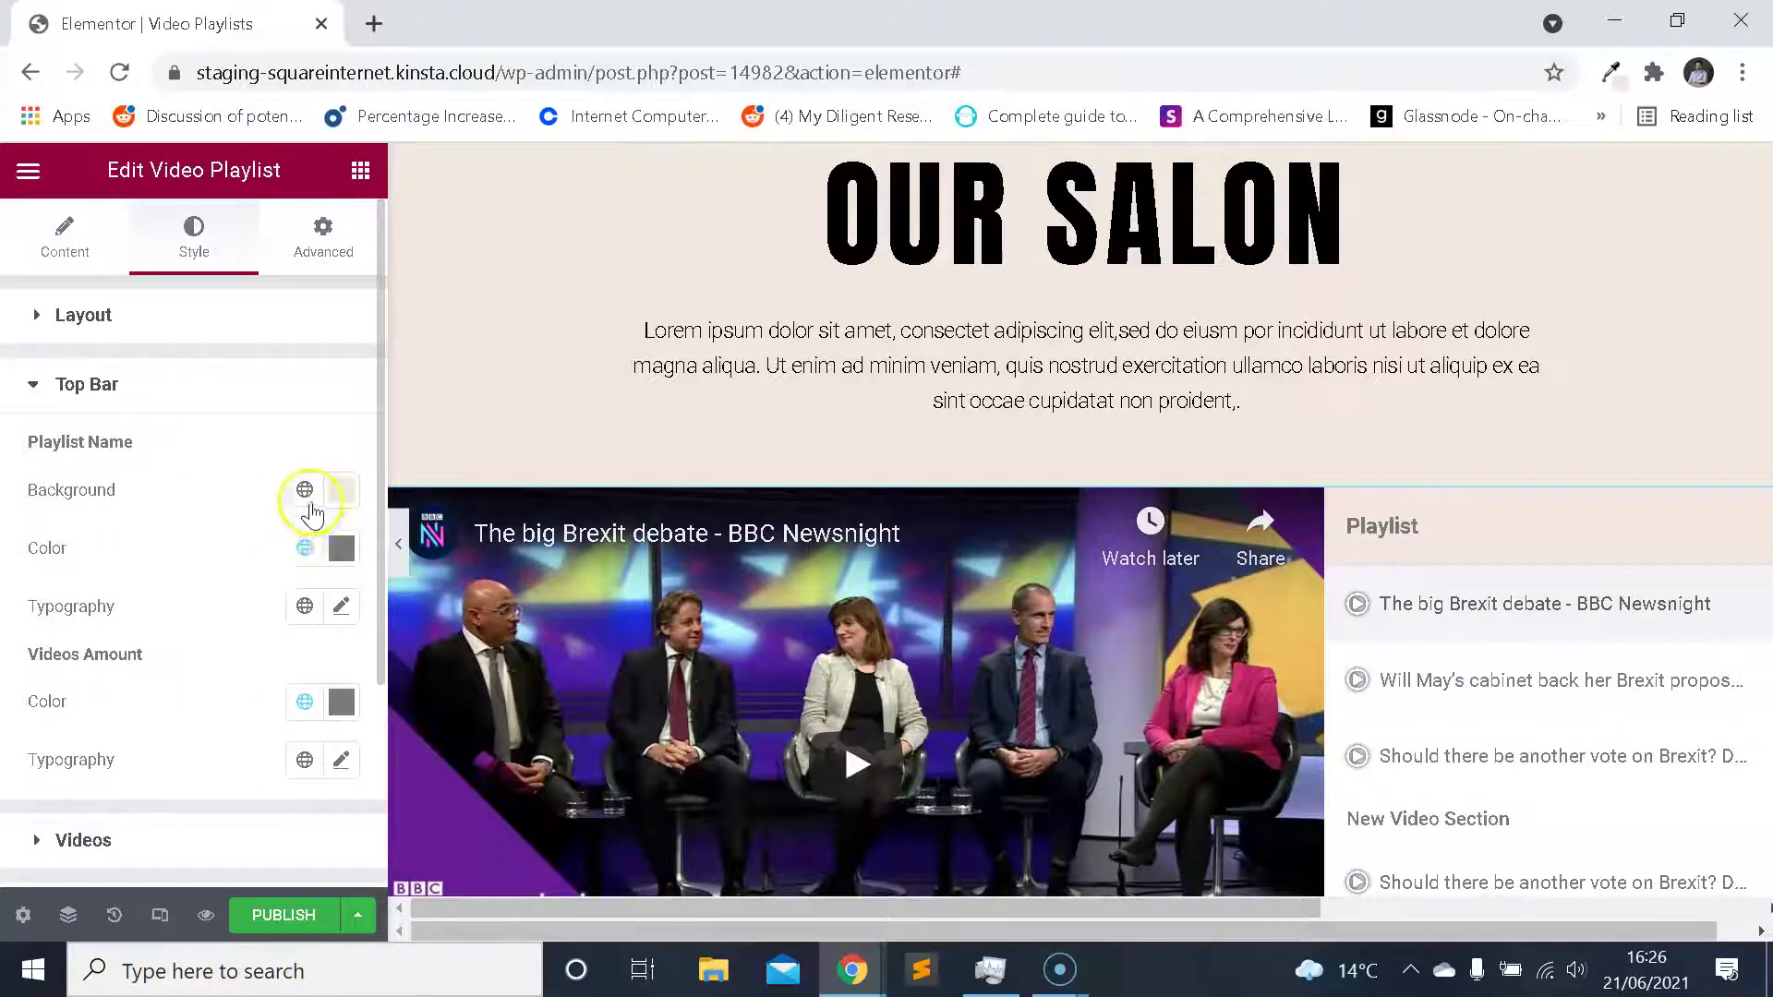
{"action": "left_click", "coordinate": [306, 492]}
{"action": "scroll", "coordinate": [128, 716], "scroll_direction": "down", "scroll_amount": 3}
{"action": "scroll", "coordinate": [157, 738], "scroll_direction": "down", "scroll_amount": 1}
{"action": "scroll", "coordinate": [184, 738], "scroll_direction": "up", "scroll_amount": 3}
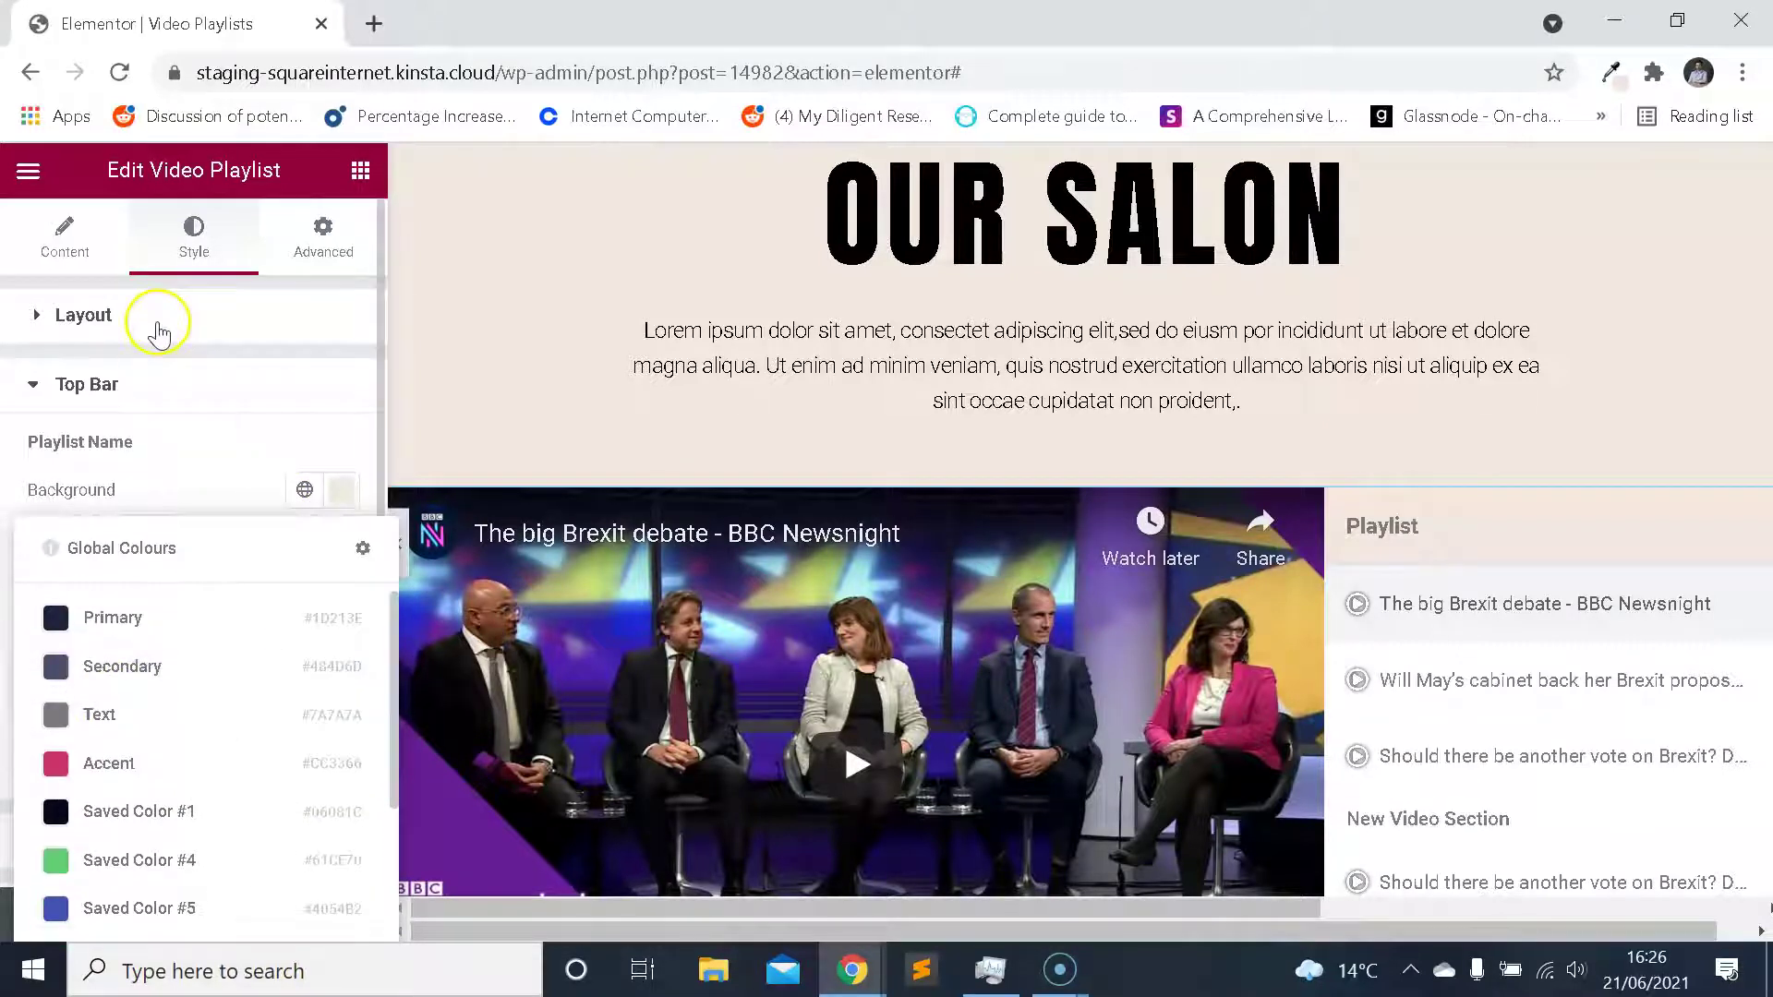
{"action": "left_click", "coordinate": [277, 452]}
Examine the Top Bar colour and typography settings for the playlist name and videos amount.
{"action": "scroll", "coordinate": [272, 471], "scroll_direction": "down", "scroll_amount": 2}
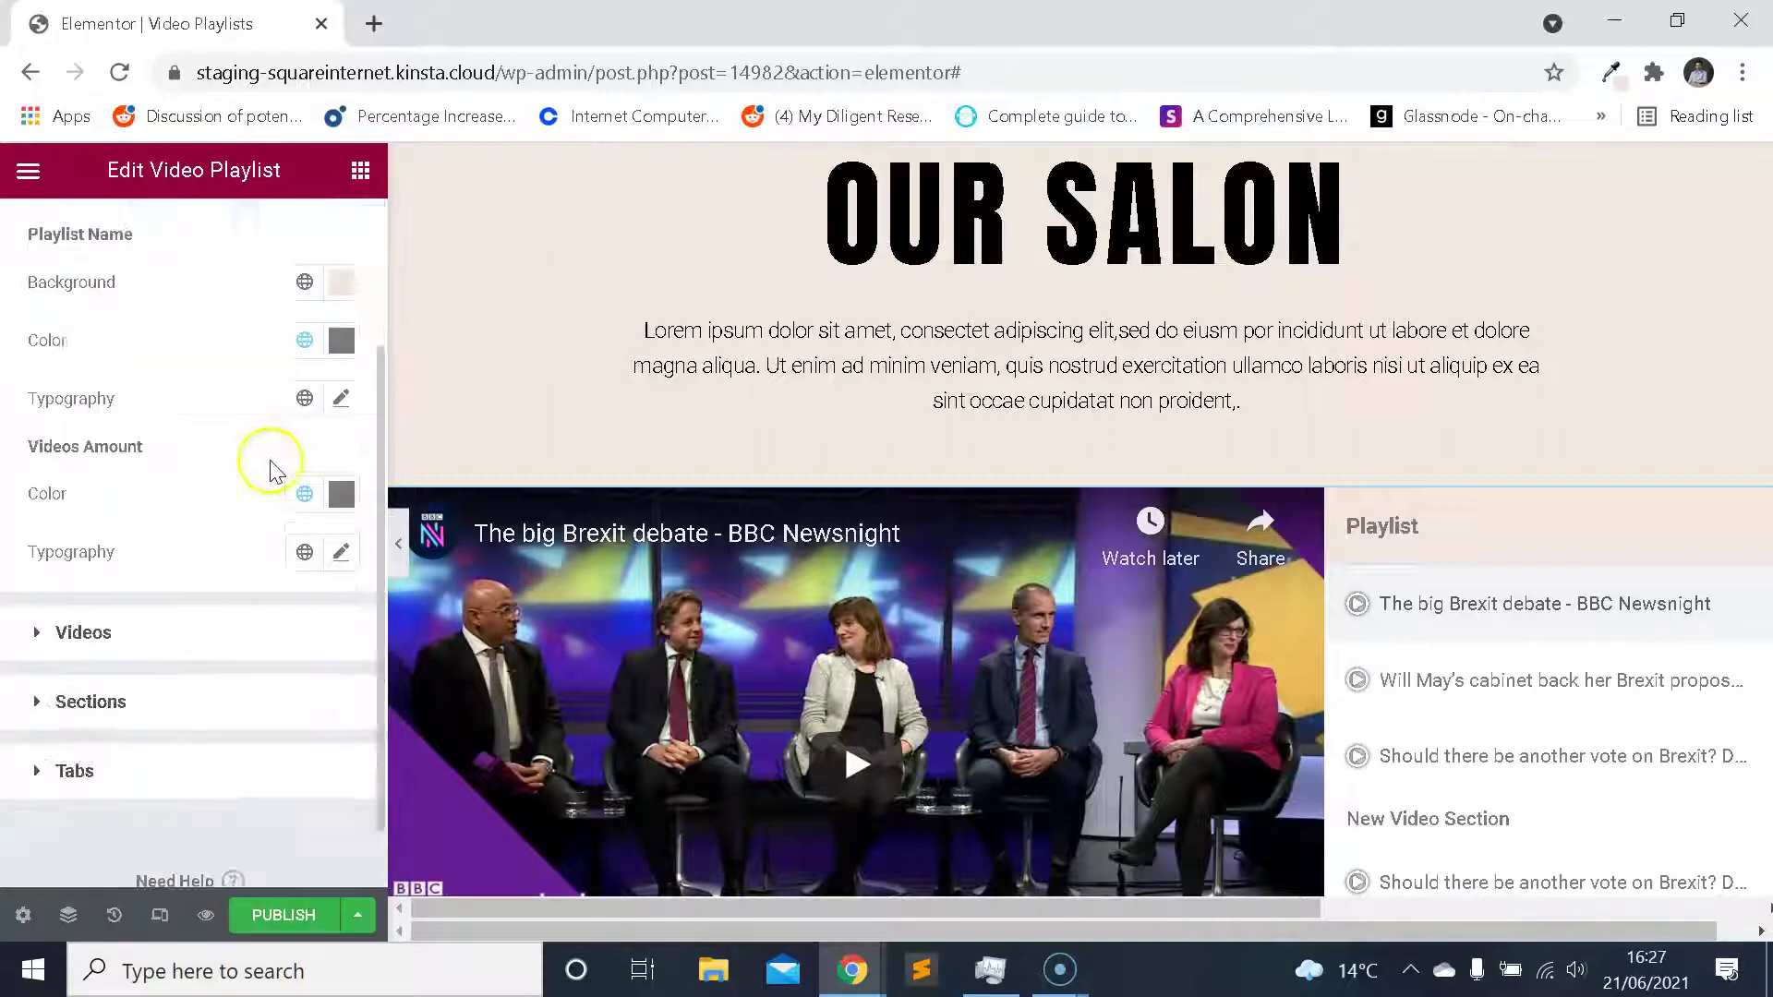
{"action": "scroll", "coordinate": [281, 536], "scroll_direction": "up", "scroll_amount": 2}
{"action": "scroll", "coordinate": [277, 580], "scroll_direction": "down", "scroll_amount": 2}
{"action": "scroll", "coordinate": [263, 574], "scroll_direction": "up", "scroll_amount": 2}
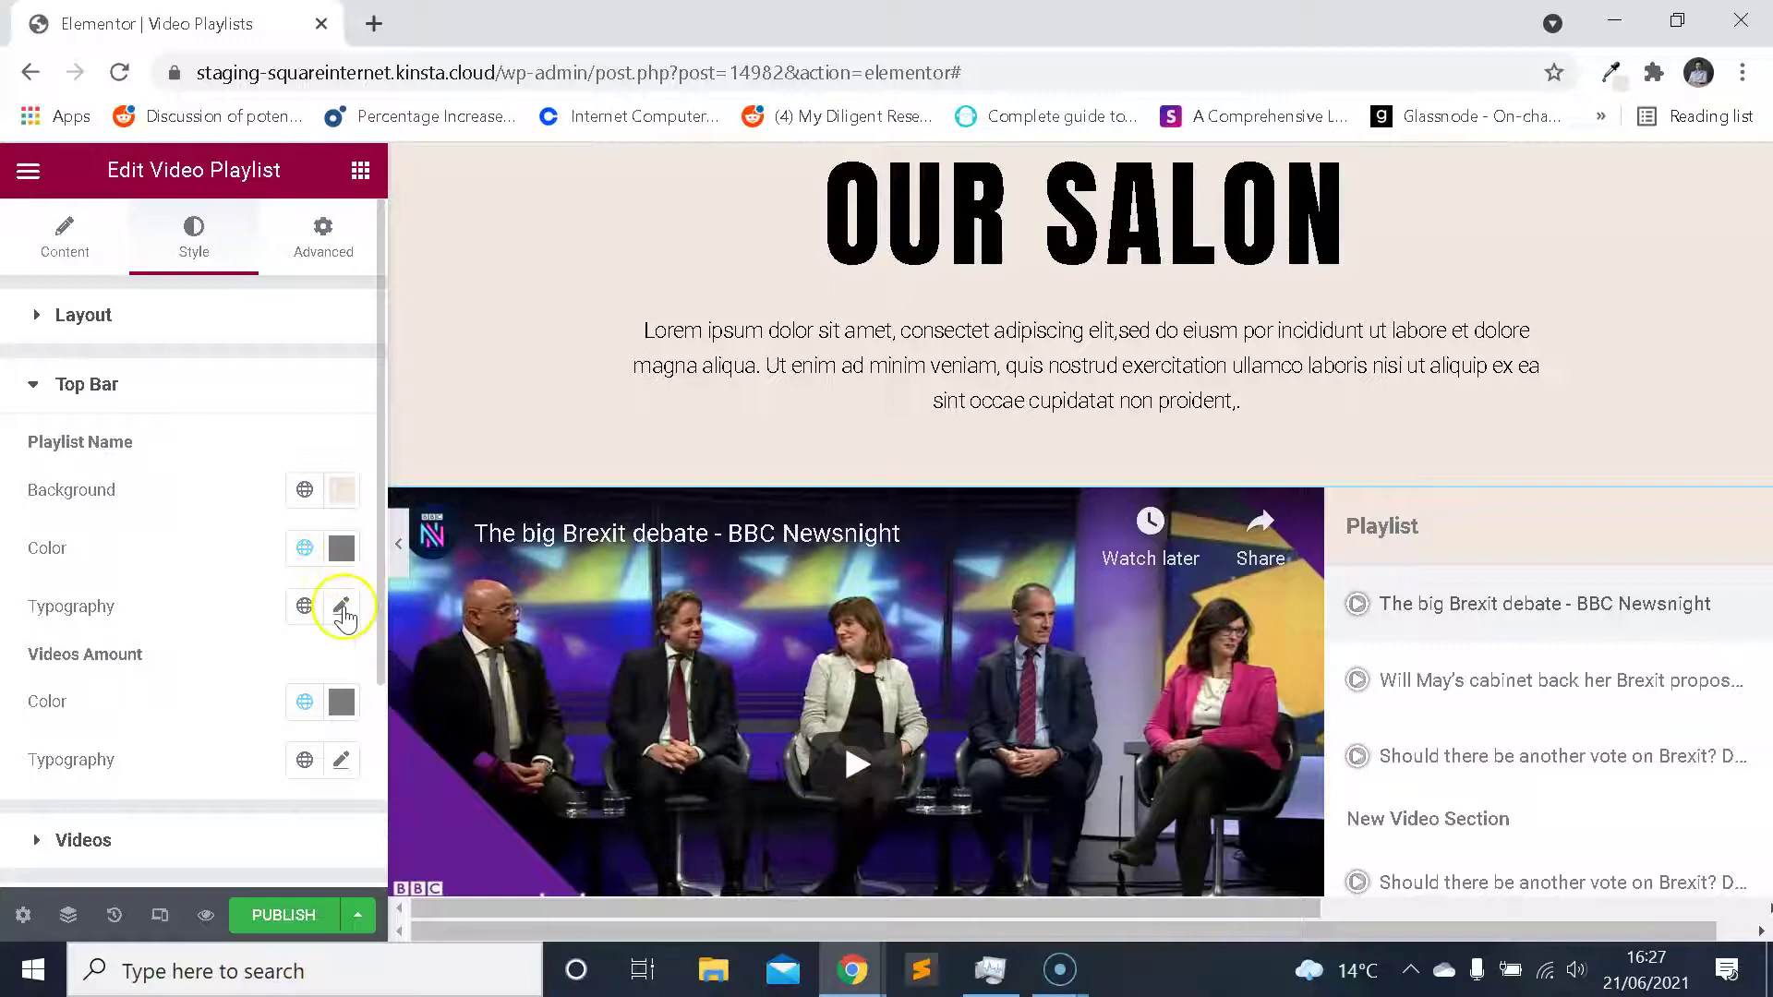
{"action": "scroll", "coordinate": [295, 600], "scroll_direction": "down", "scroll_amount": 2}
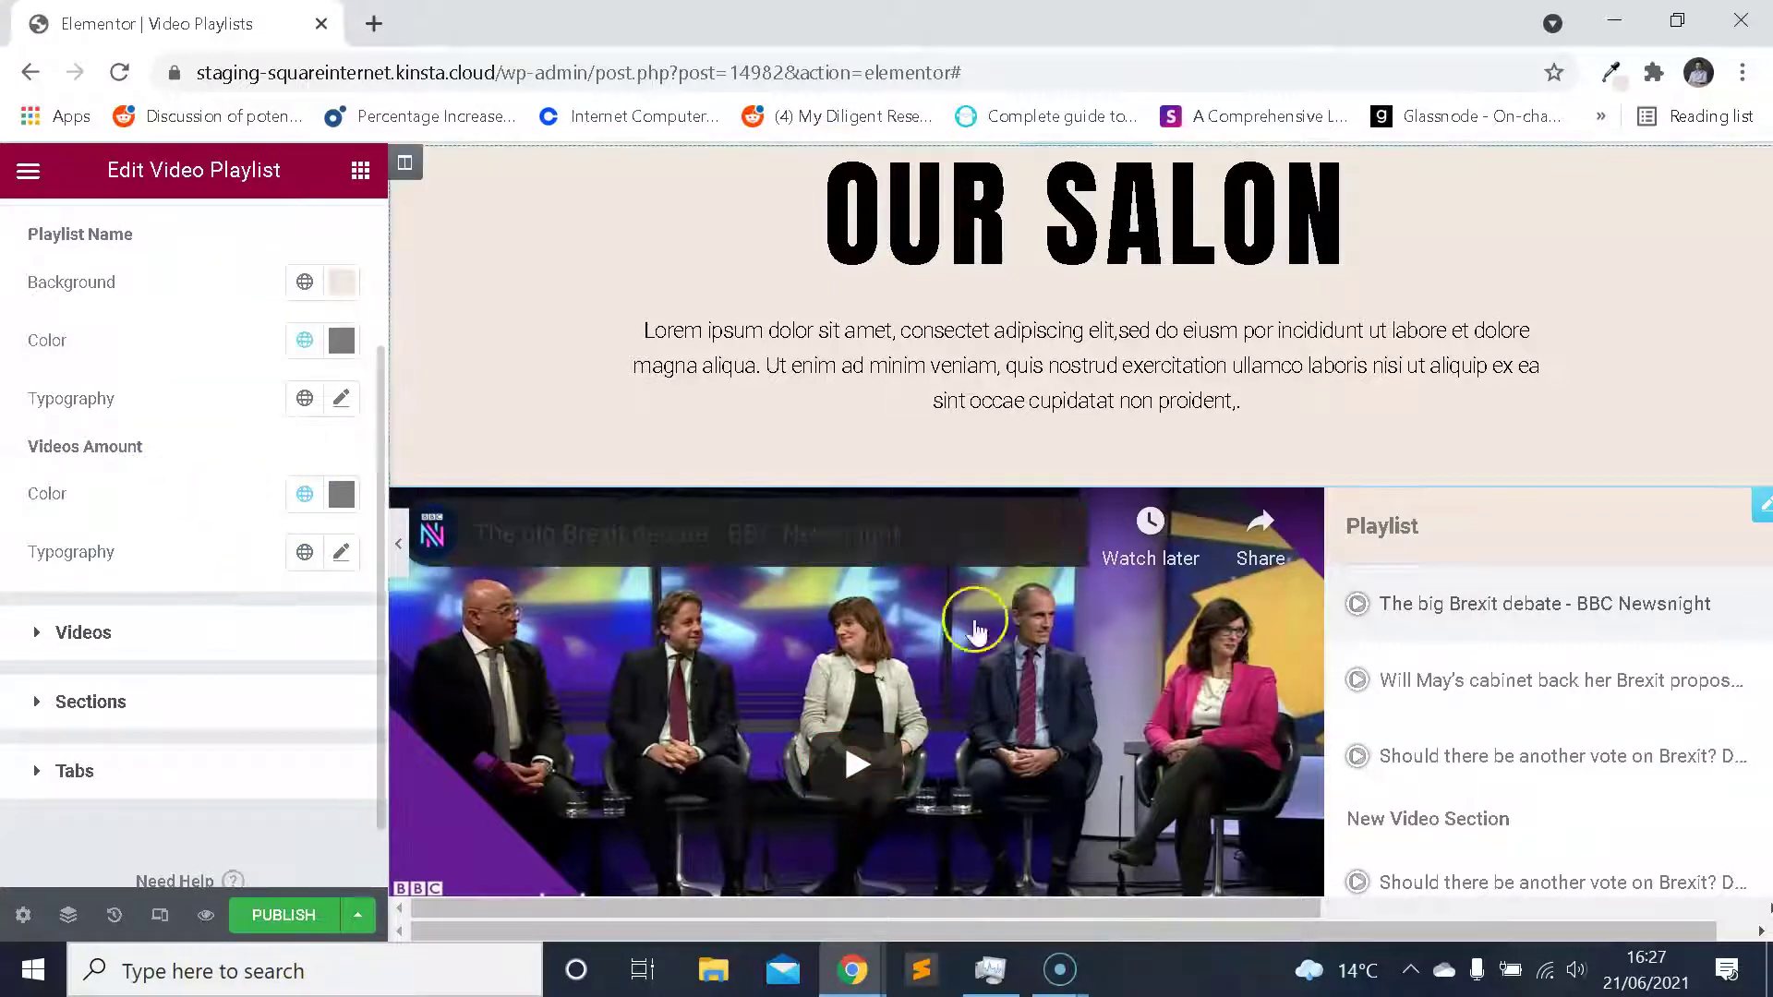
{"action": "scroll", "coordinate": [1464, 653], "scroll_direction": "down", "scroll_amount": 3}
{"action": "scroll", "coordinate": [1405, 653], "scroll_direction": "up", "scroll_amount": 2}
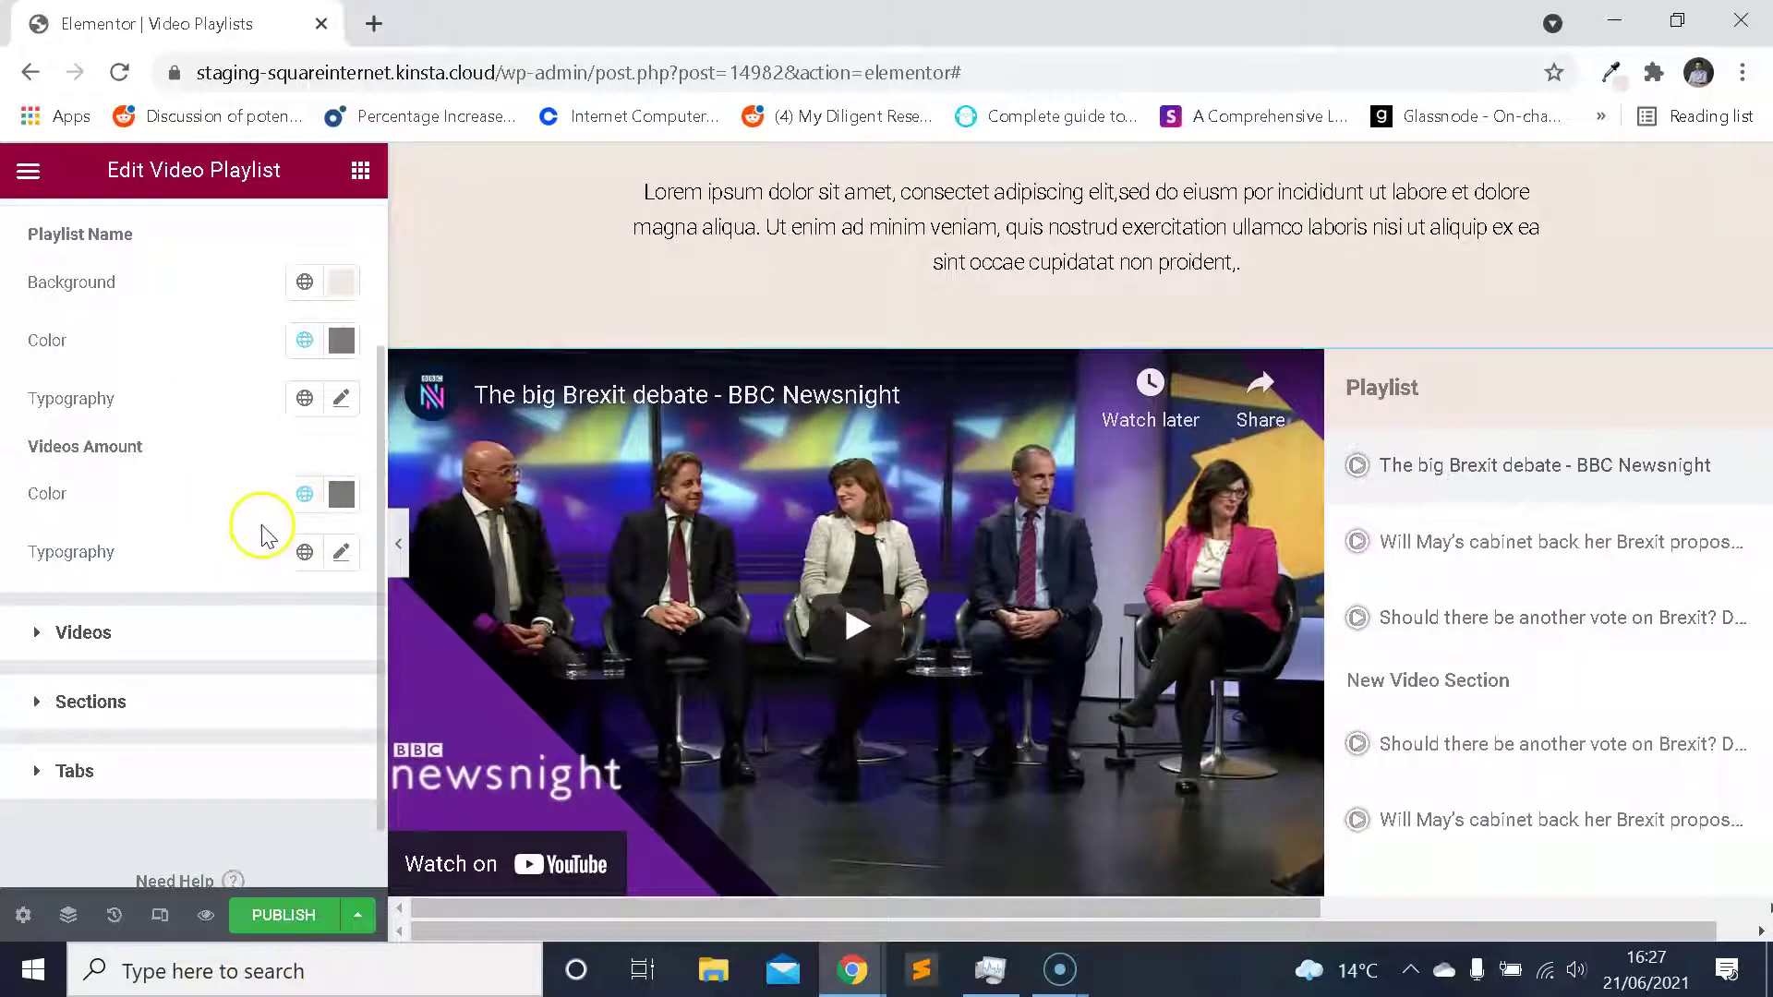
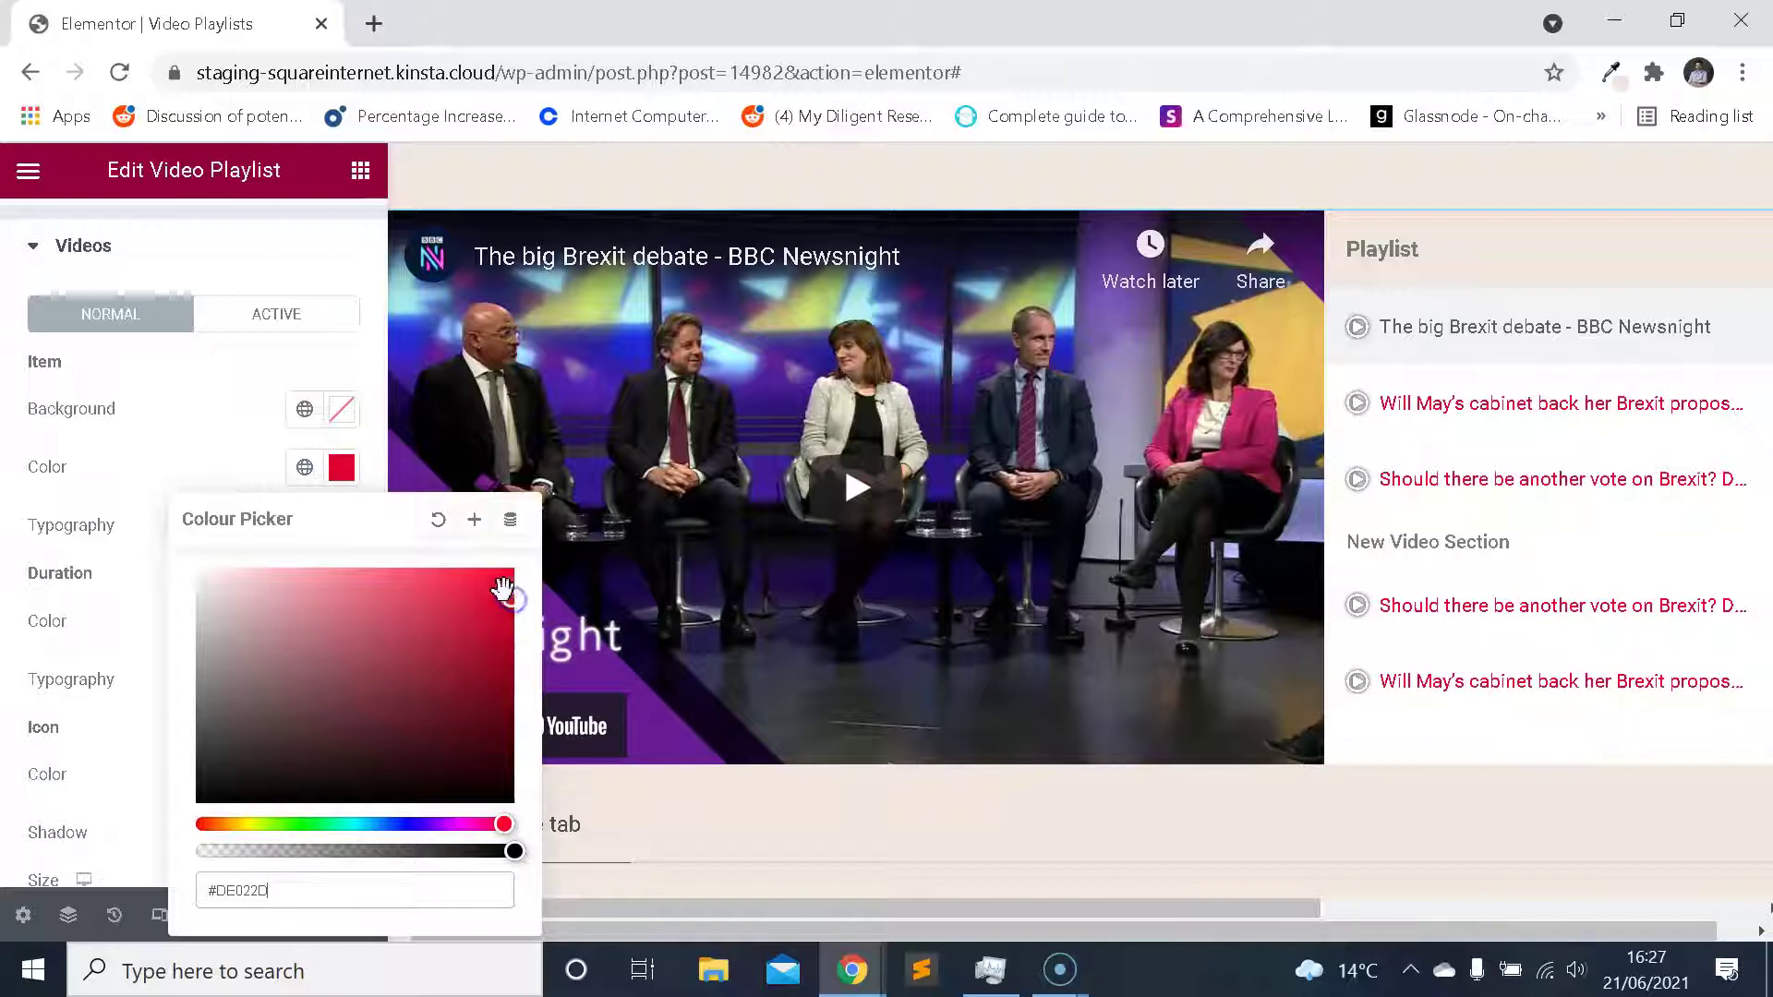
Set the normal-state item colour in the Videos style settings to red #E40531.
{"action": "left_click_drag", "start_coordinate": [471, 708], "coordinate": [480, 759]}
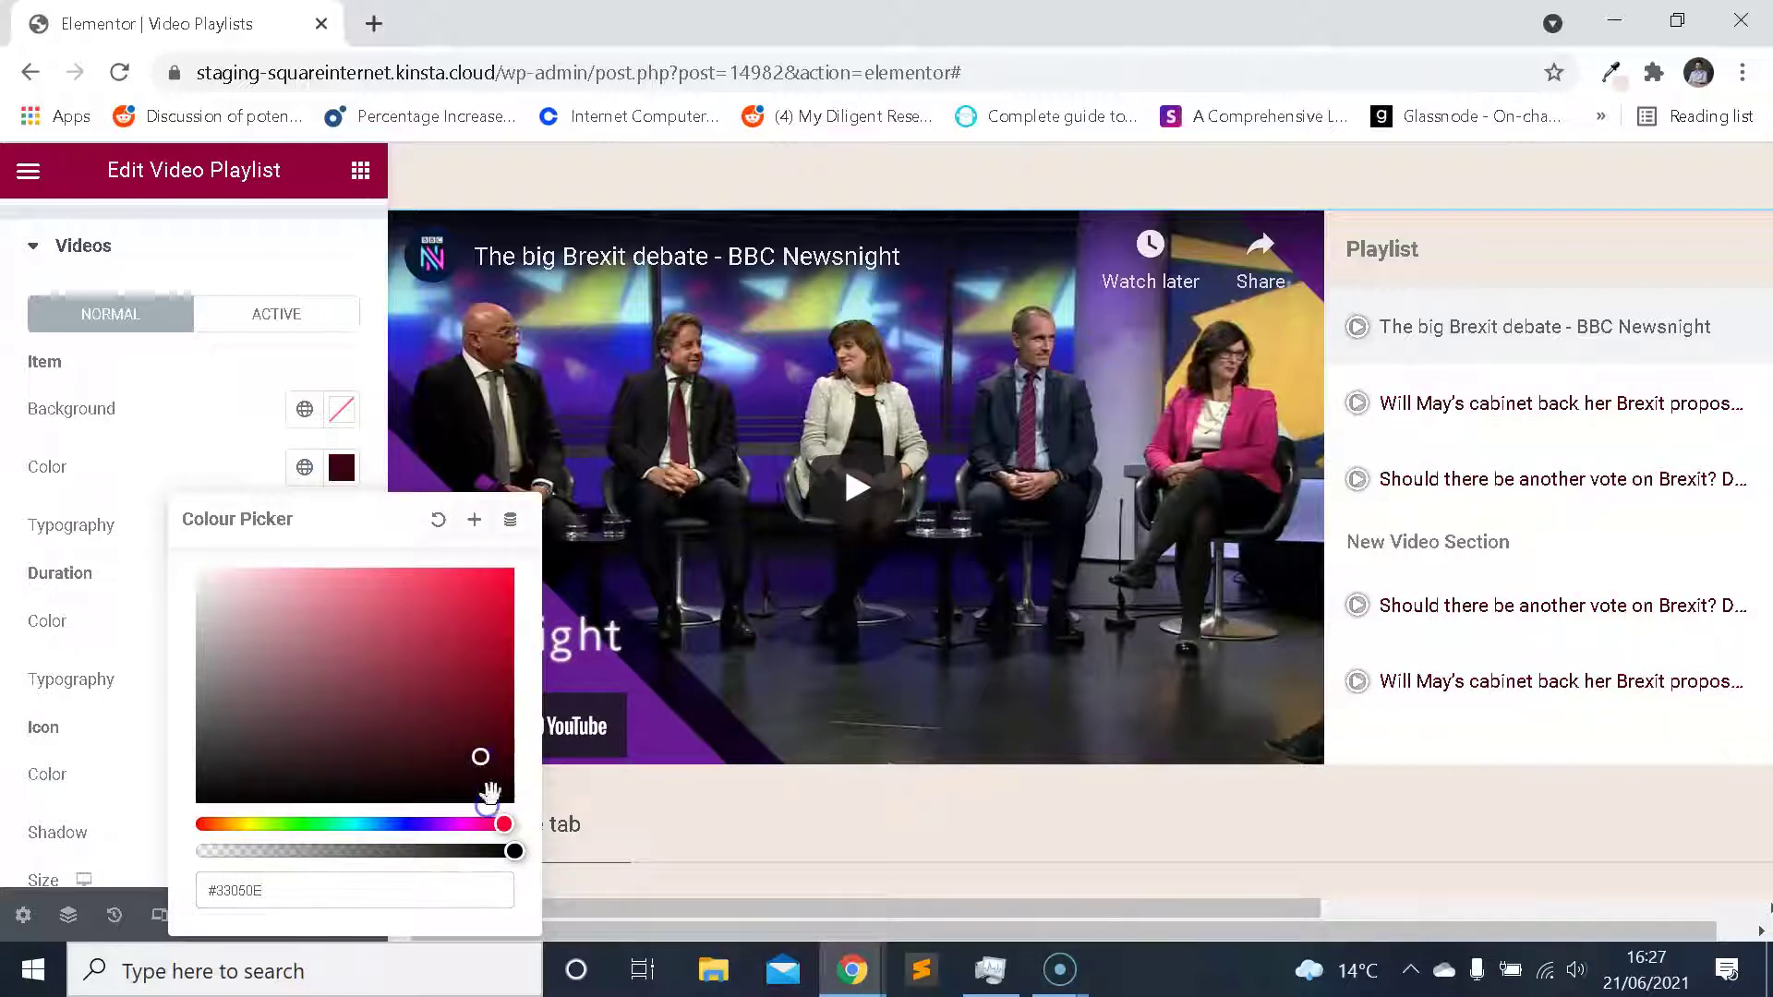
{"action": "left_click_drag", "start_coordinate": [506, 646], "coordinate": [504, 584]}
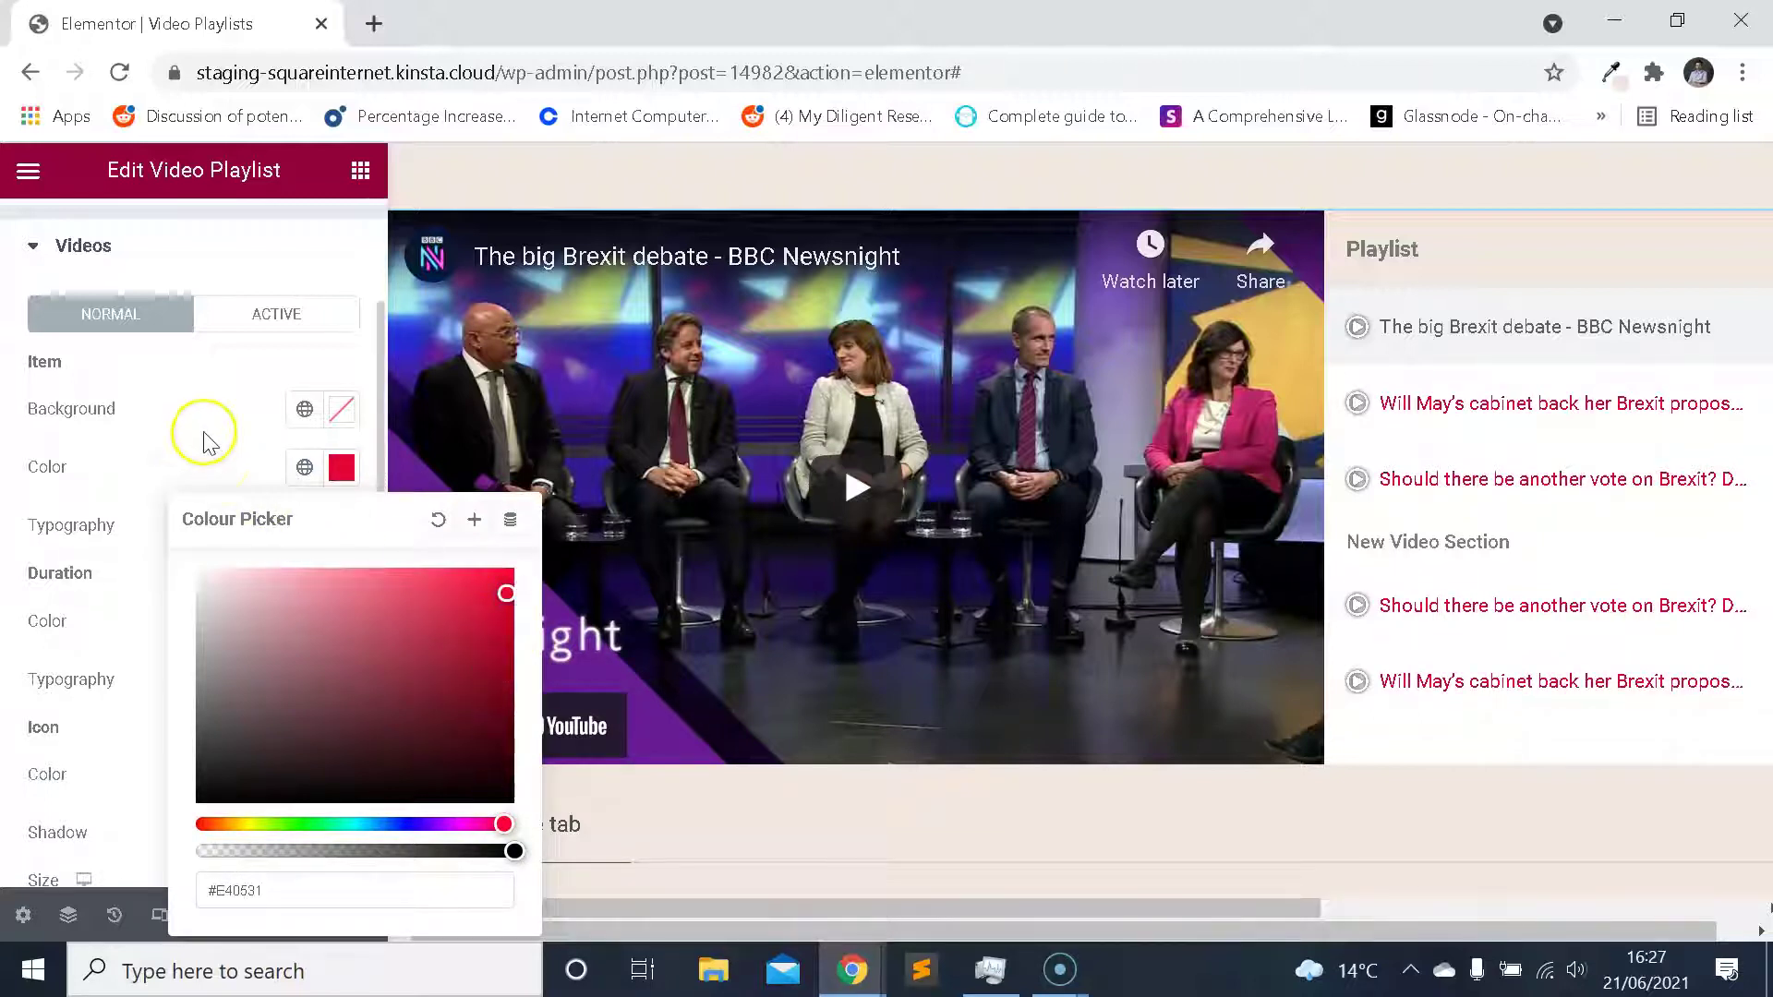
{"action": "left_click", "coordinate": [258, 494]}
Set the video duration colour to bright red #F60707.
{"action": "scroll", "coordinate": [228, 516], "scroll_direction": "down", "scroll_amount": 2}
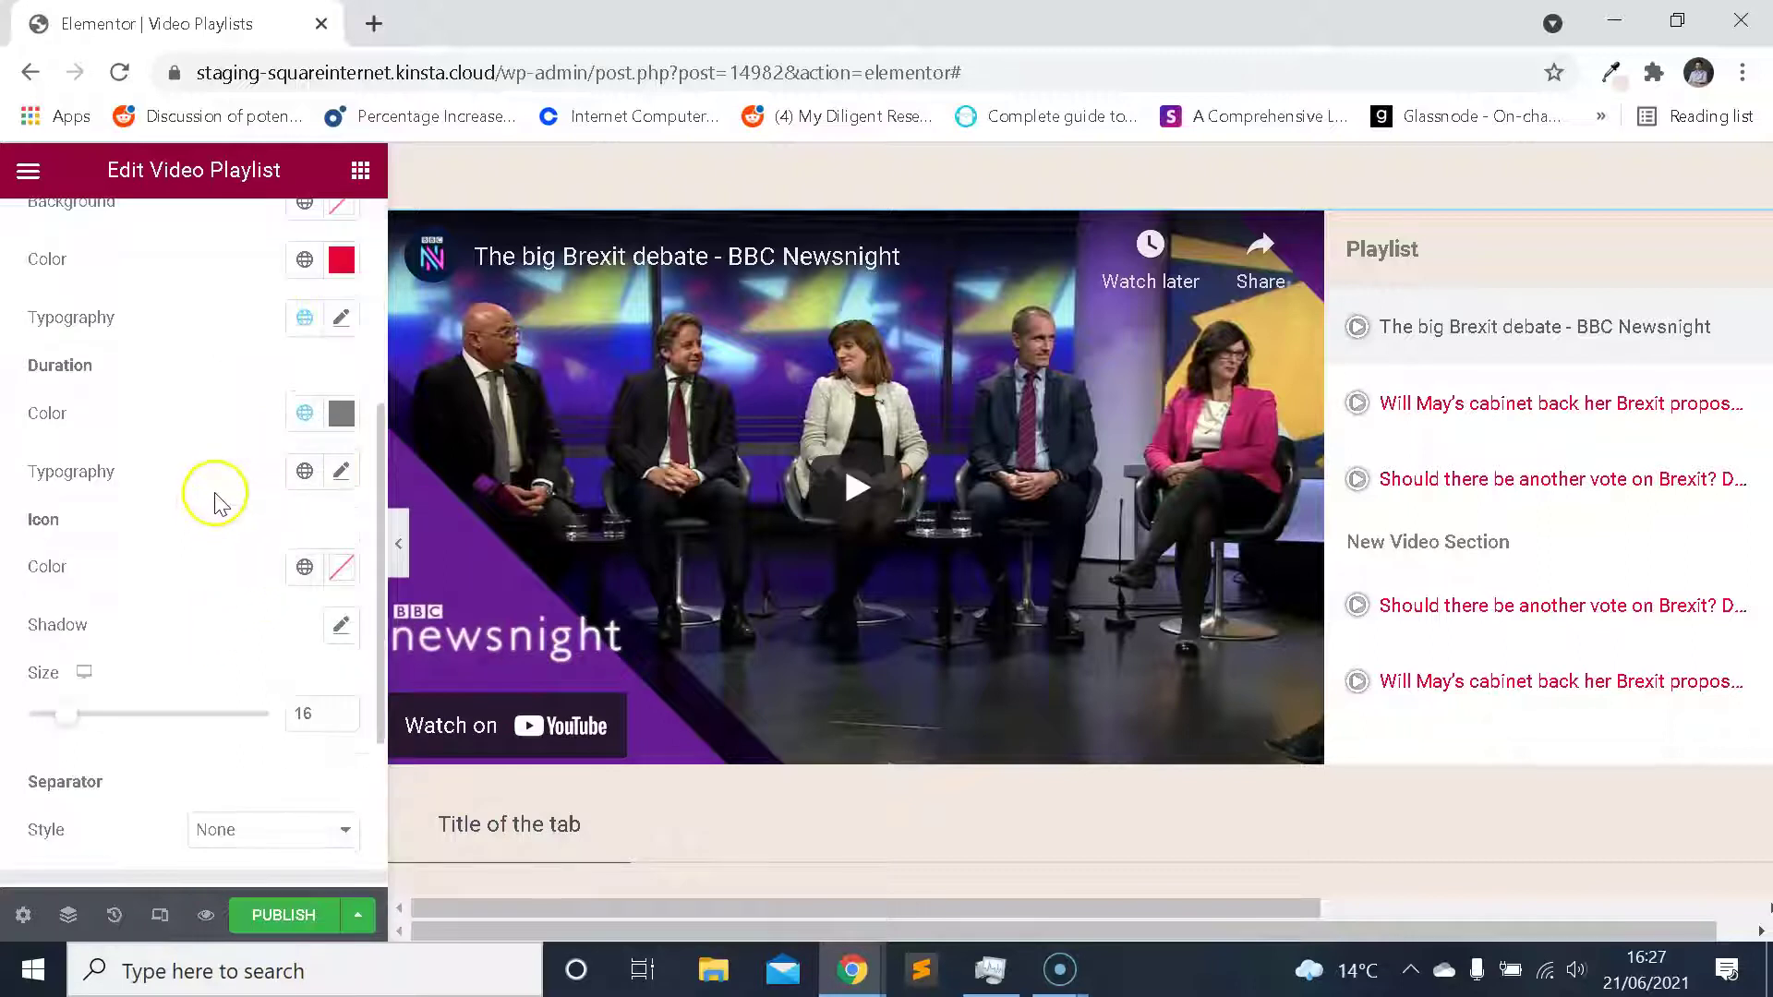
{"action": "left_click", "coordinate": [342, 412]}
{"action": "left_click_drag", "start_coordinate": [524, 580], "coordinate": [504, 520]}
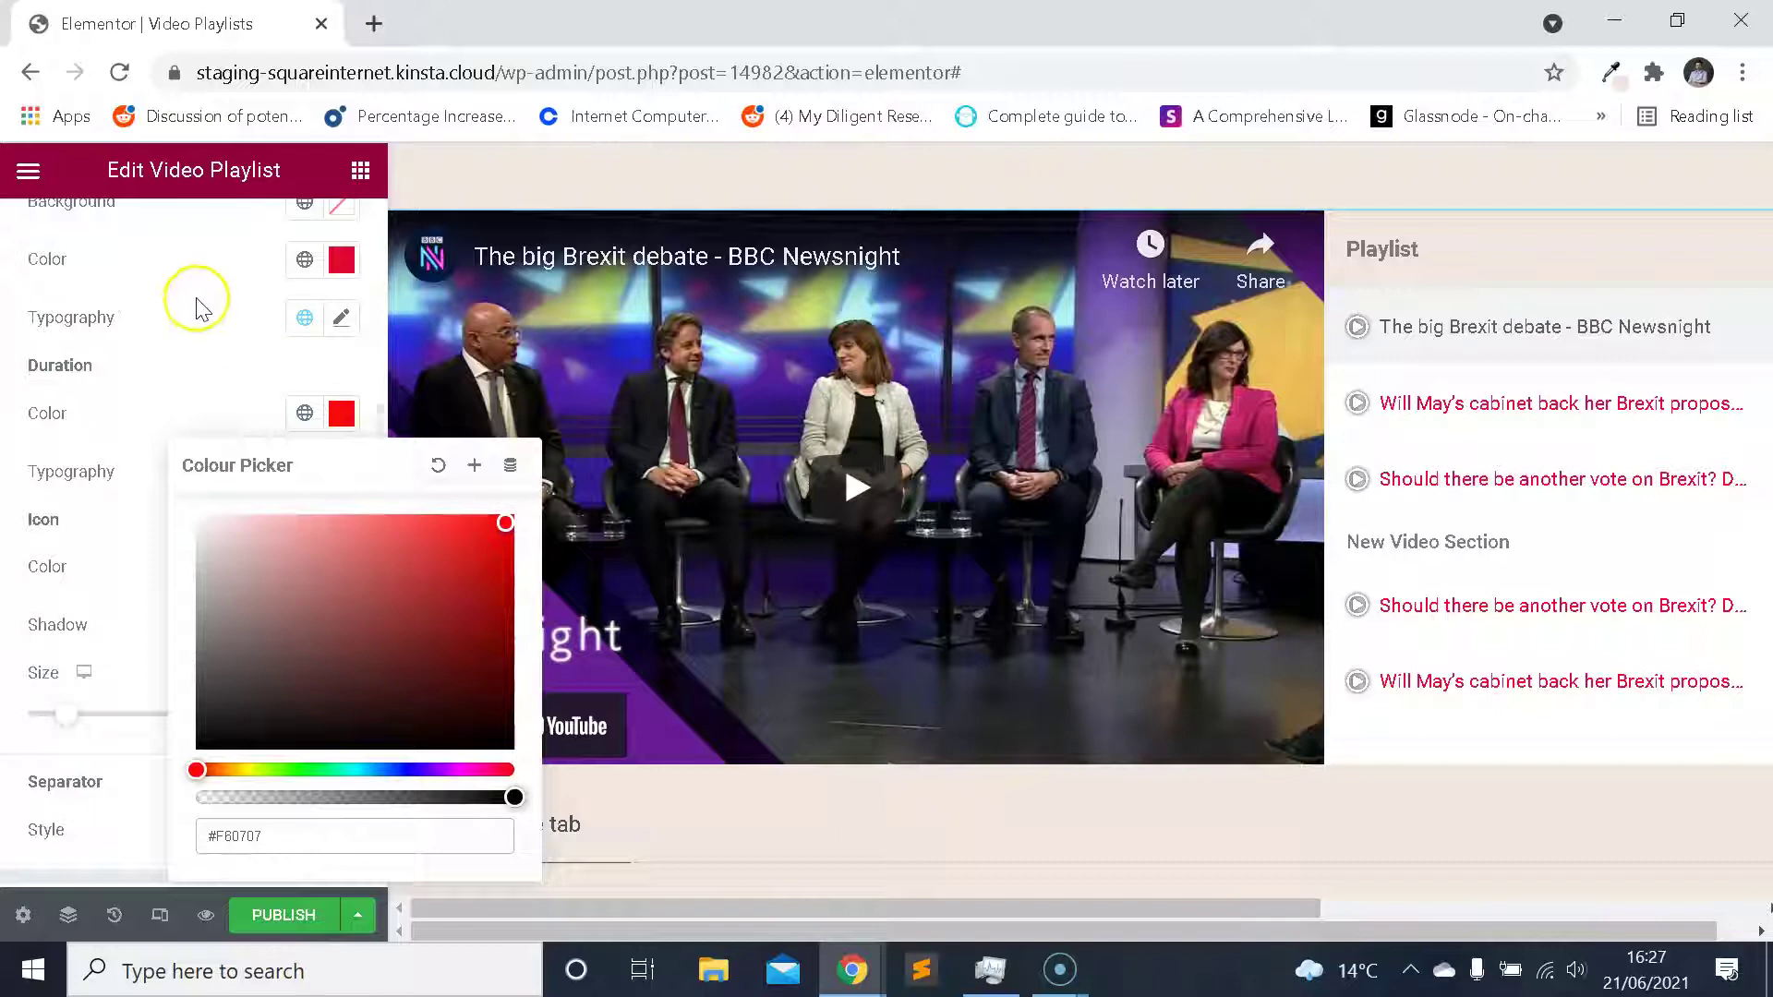
Turn on the playlist's video count, duration and thumbnails in the additional options.
{"action": "scroll", "coordinate": [123, 293], "scroll_direction": "down", "scroll_amount": 2}
{"action": "scroll", "coordinate": [130, 309], "scroll_direction": "up", "scroll_amount": 6}
{"action": "left_click", "coordinate": [58, 224]}
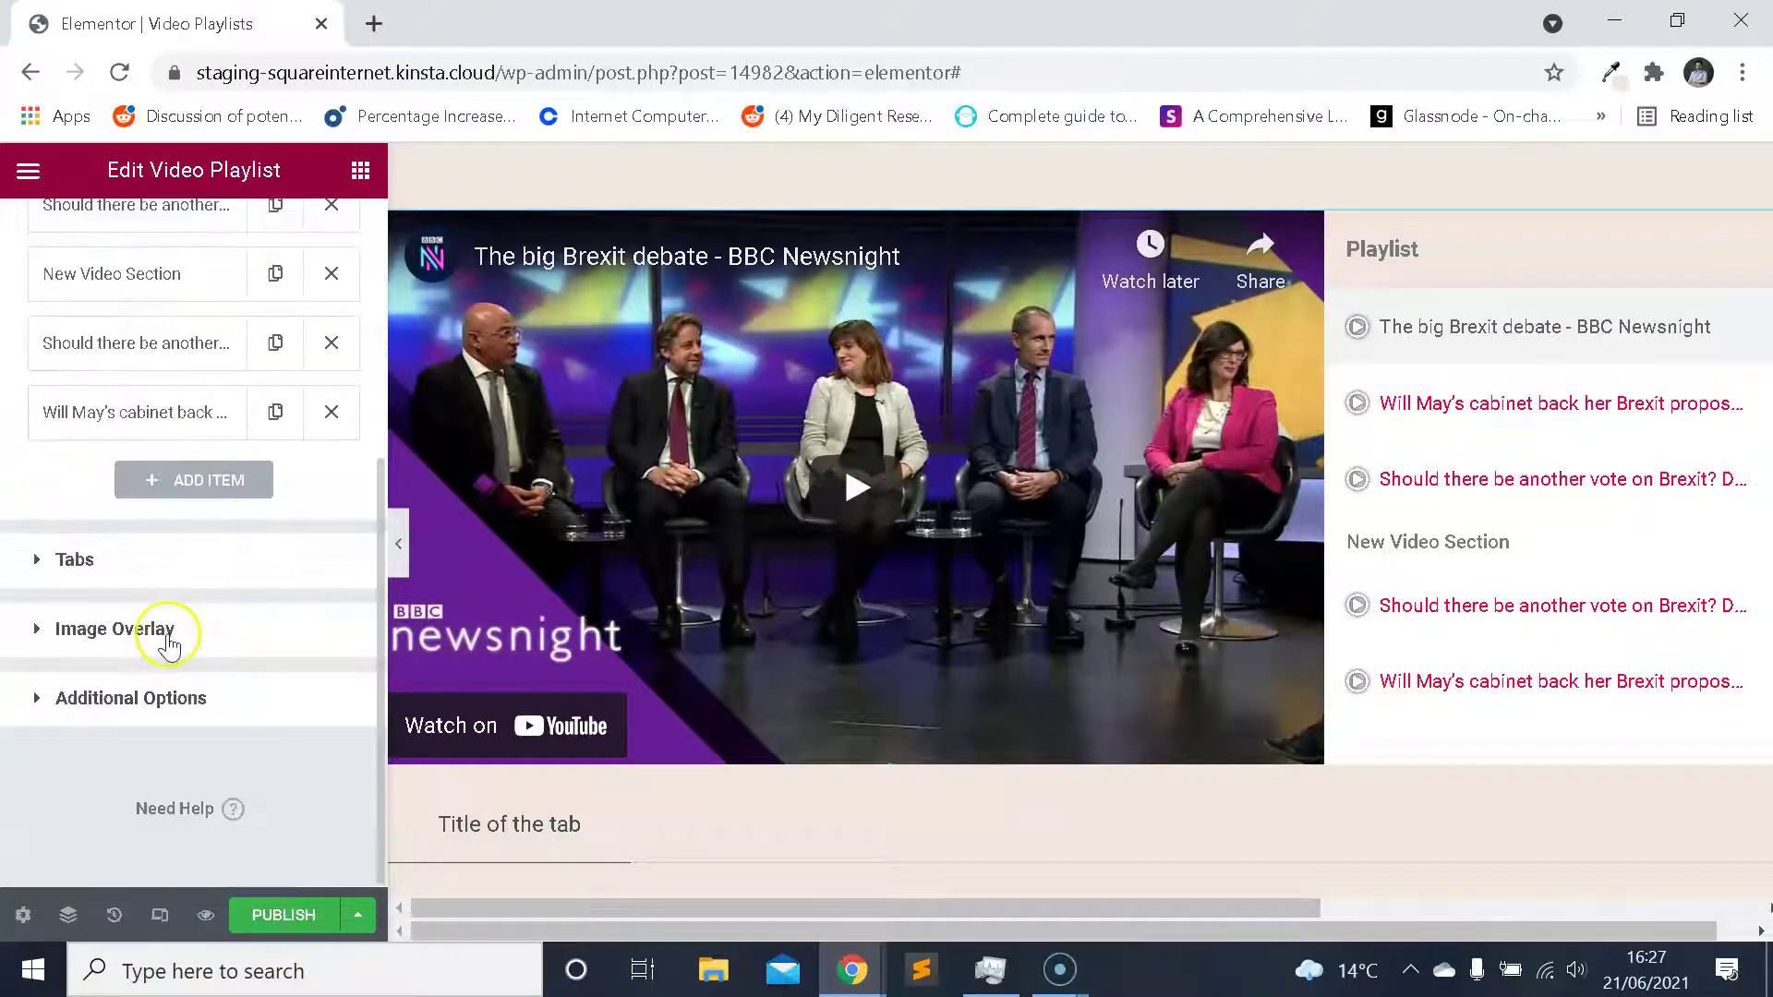
{"action": "left_click", "coordinate": [205, 700]}
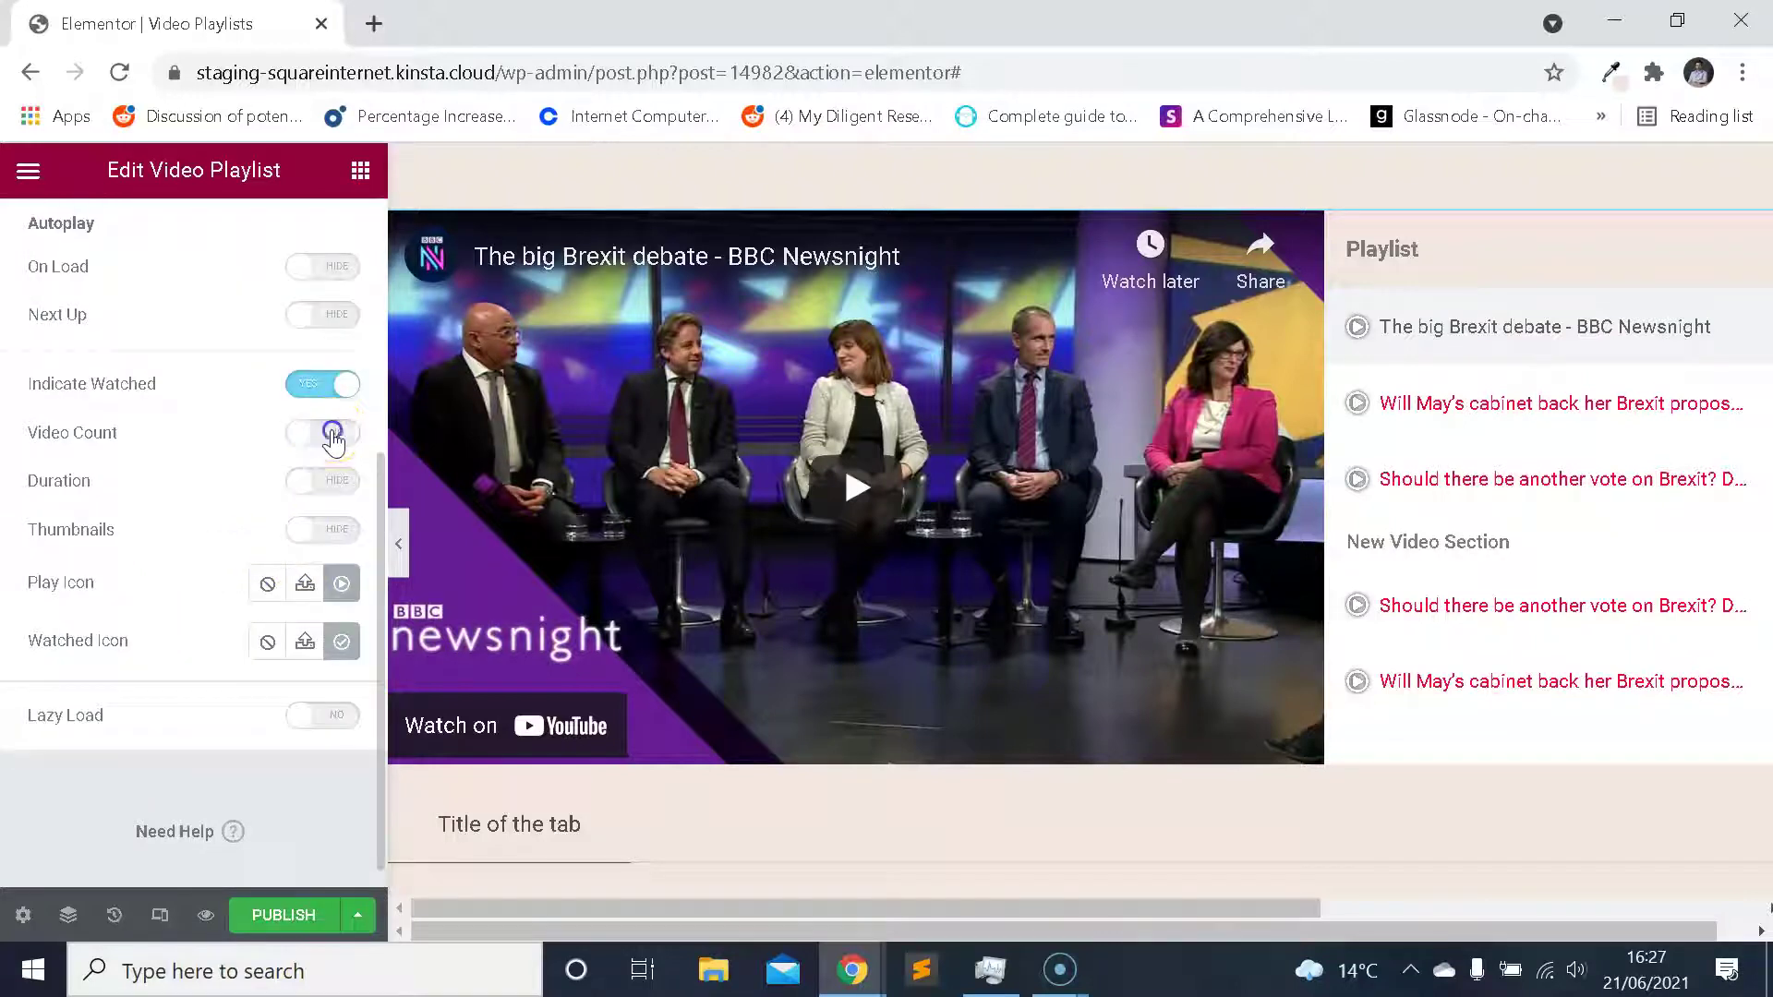
{"action": "left_click", "coordinate": [321, 480]}
{"action": "left_click", "coordinate": [323, 529]}
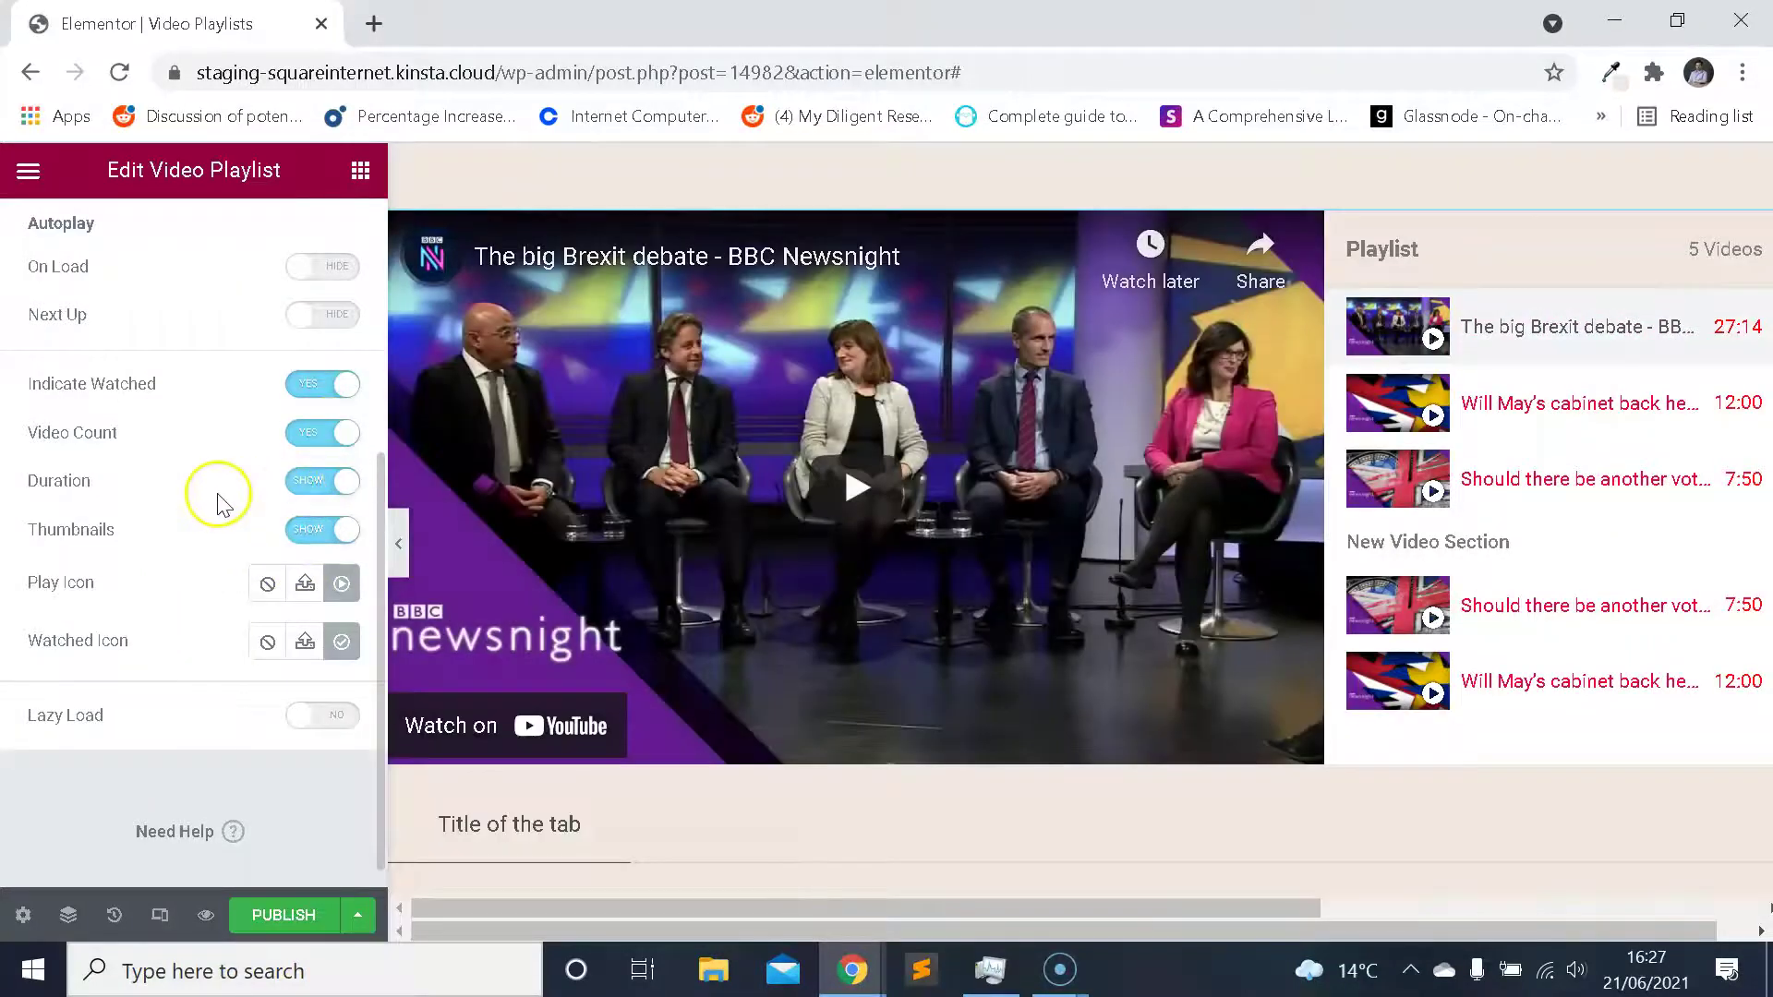
Try #f2e7df as the video duration colour, undo it, and set the colour to red #D00000.
{"action": "scroll", "coordinate": [169, 324], "scroll_direction": "up", "scroll_amount": 5}
{"action": "left_click", "coordinate": [193, 238]}
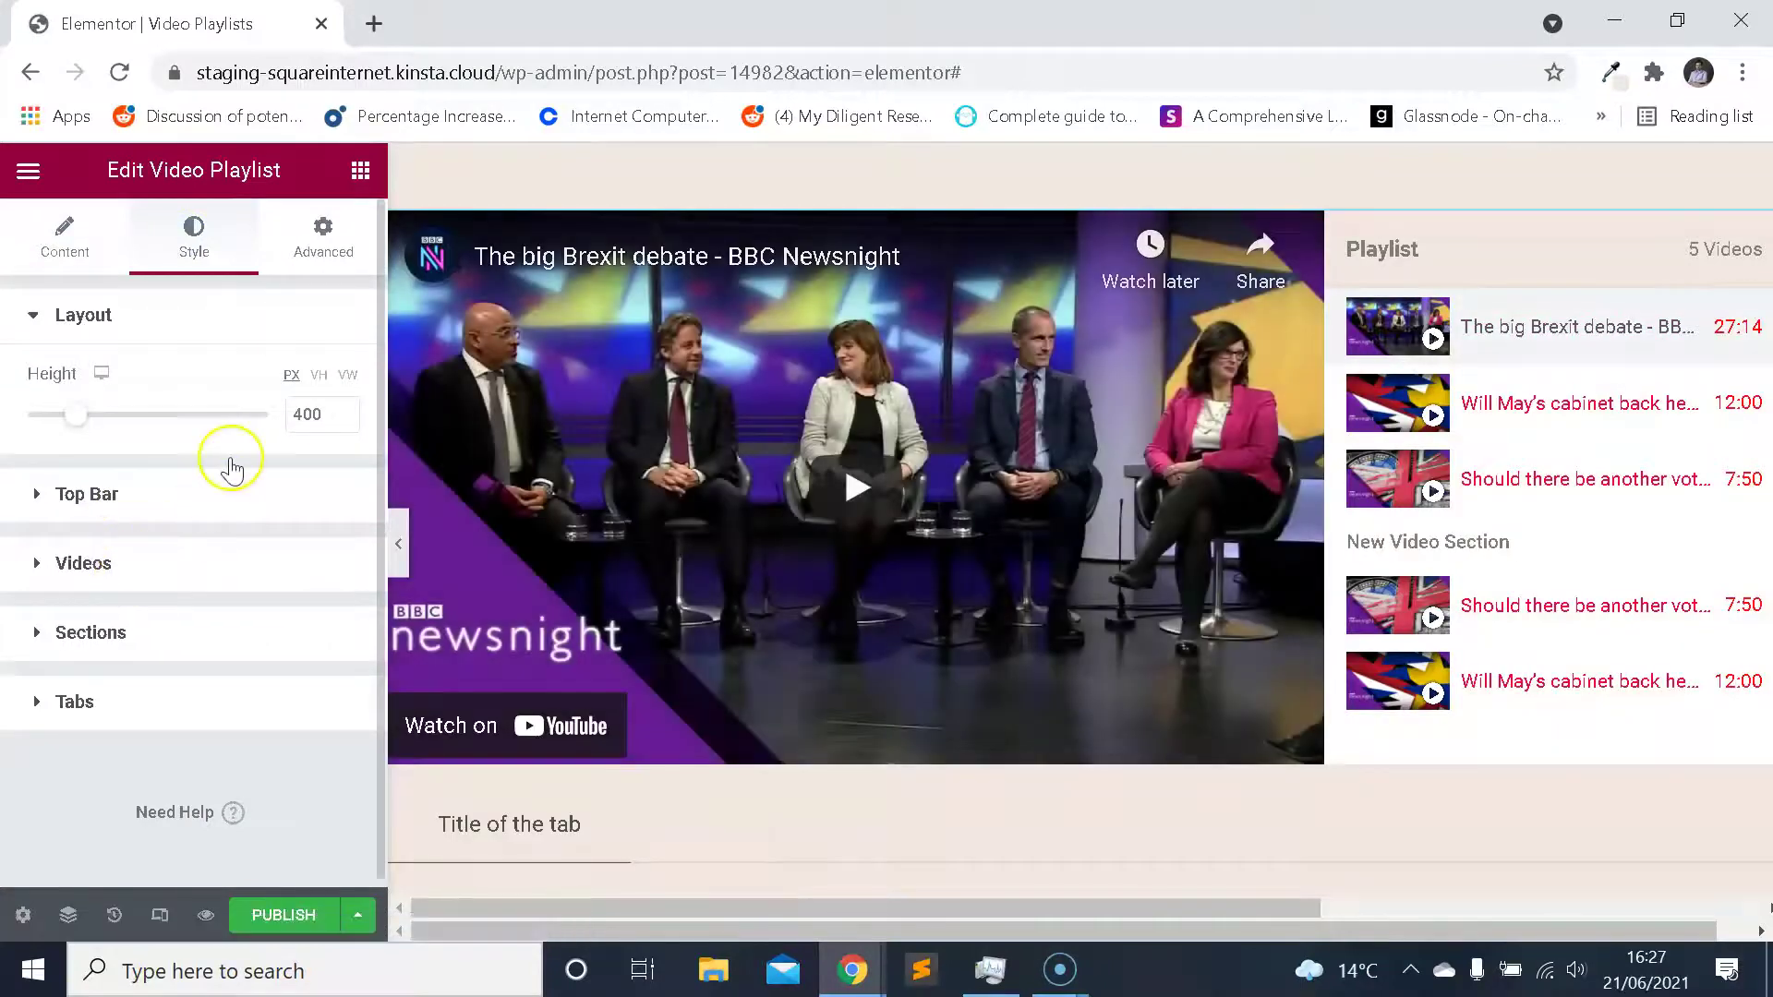
{"action": "left_click", "coordinate": [231, 564]}
{"action": "scroll", "coordinate": [230, 471], "scroll_direction": "down", "scroll_amount": 2}
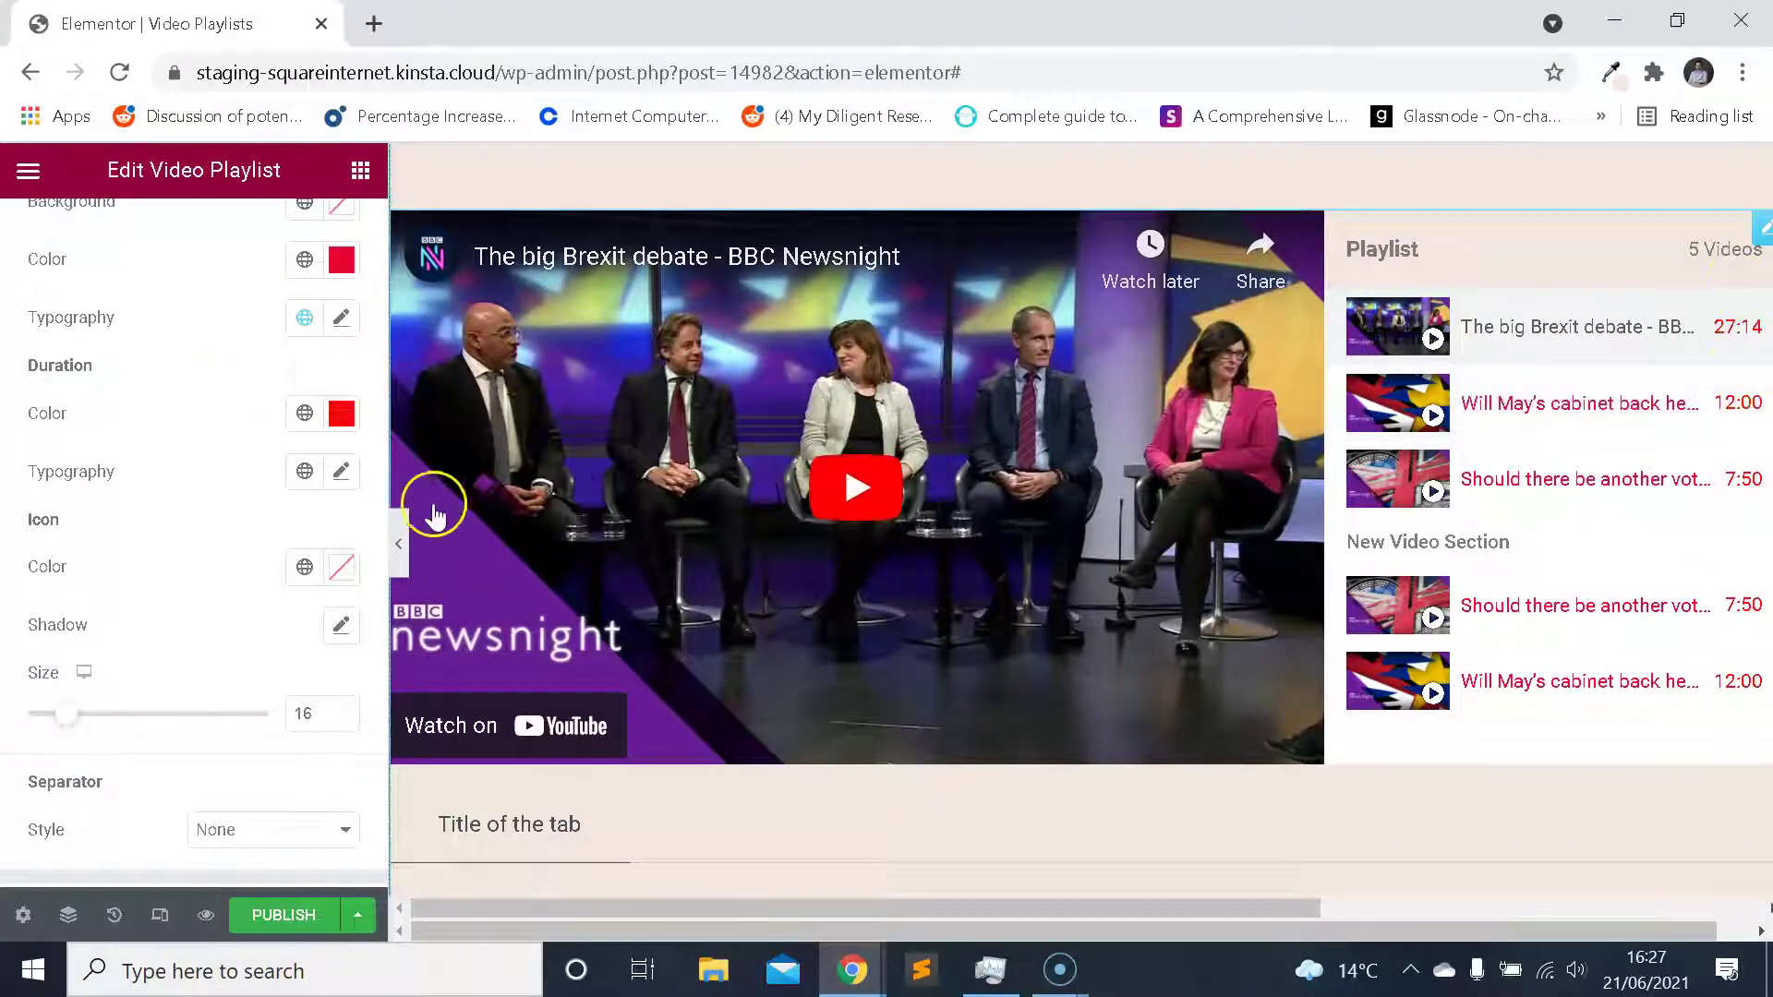
{"action": "left_click", "coordinate": [342, 413]}
{"action": "type", "text": "f2e7df"}
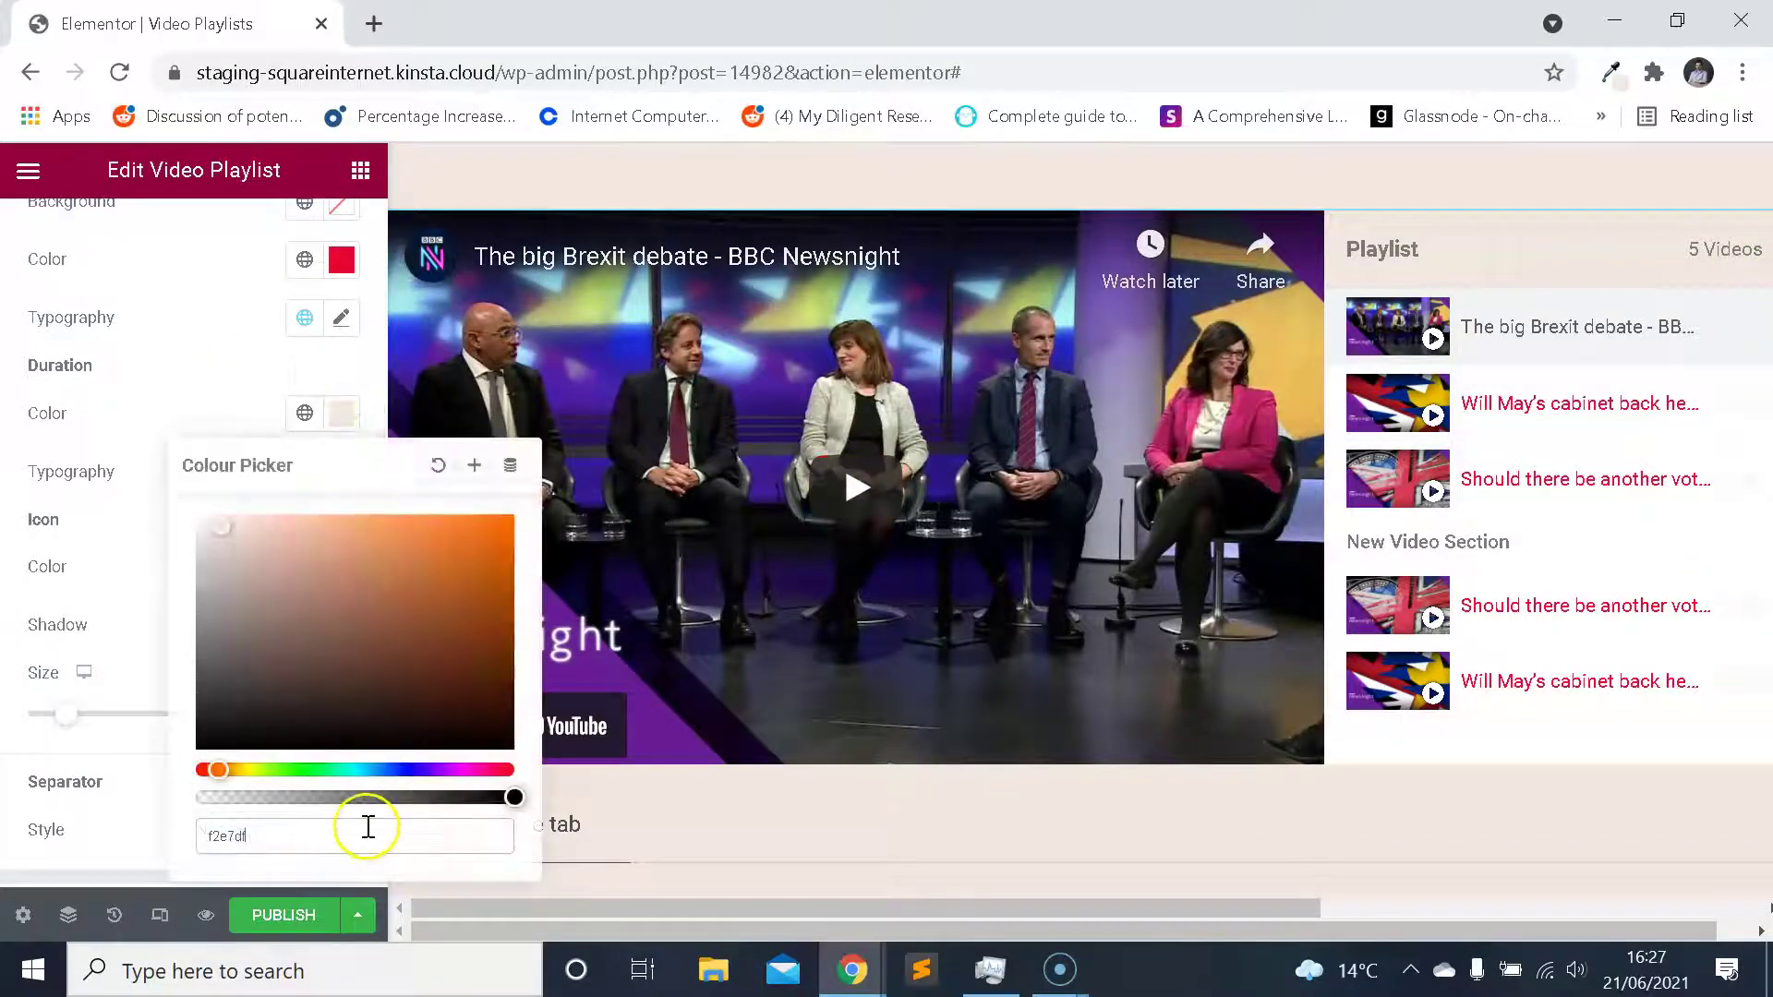
{"action": "key", "text": "ctrl+z"}
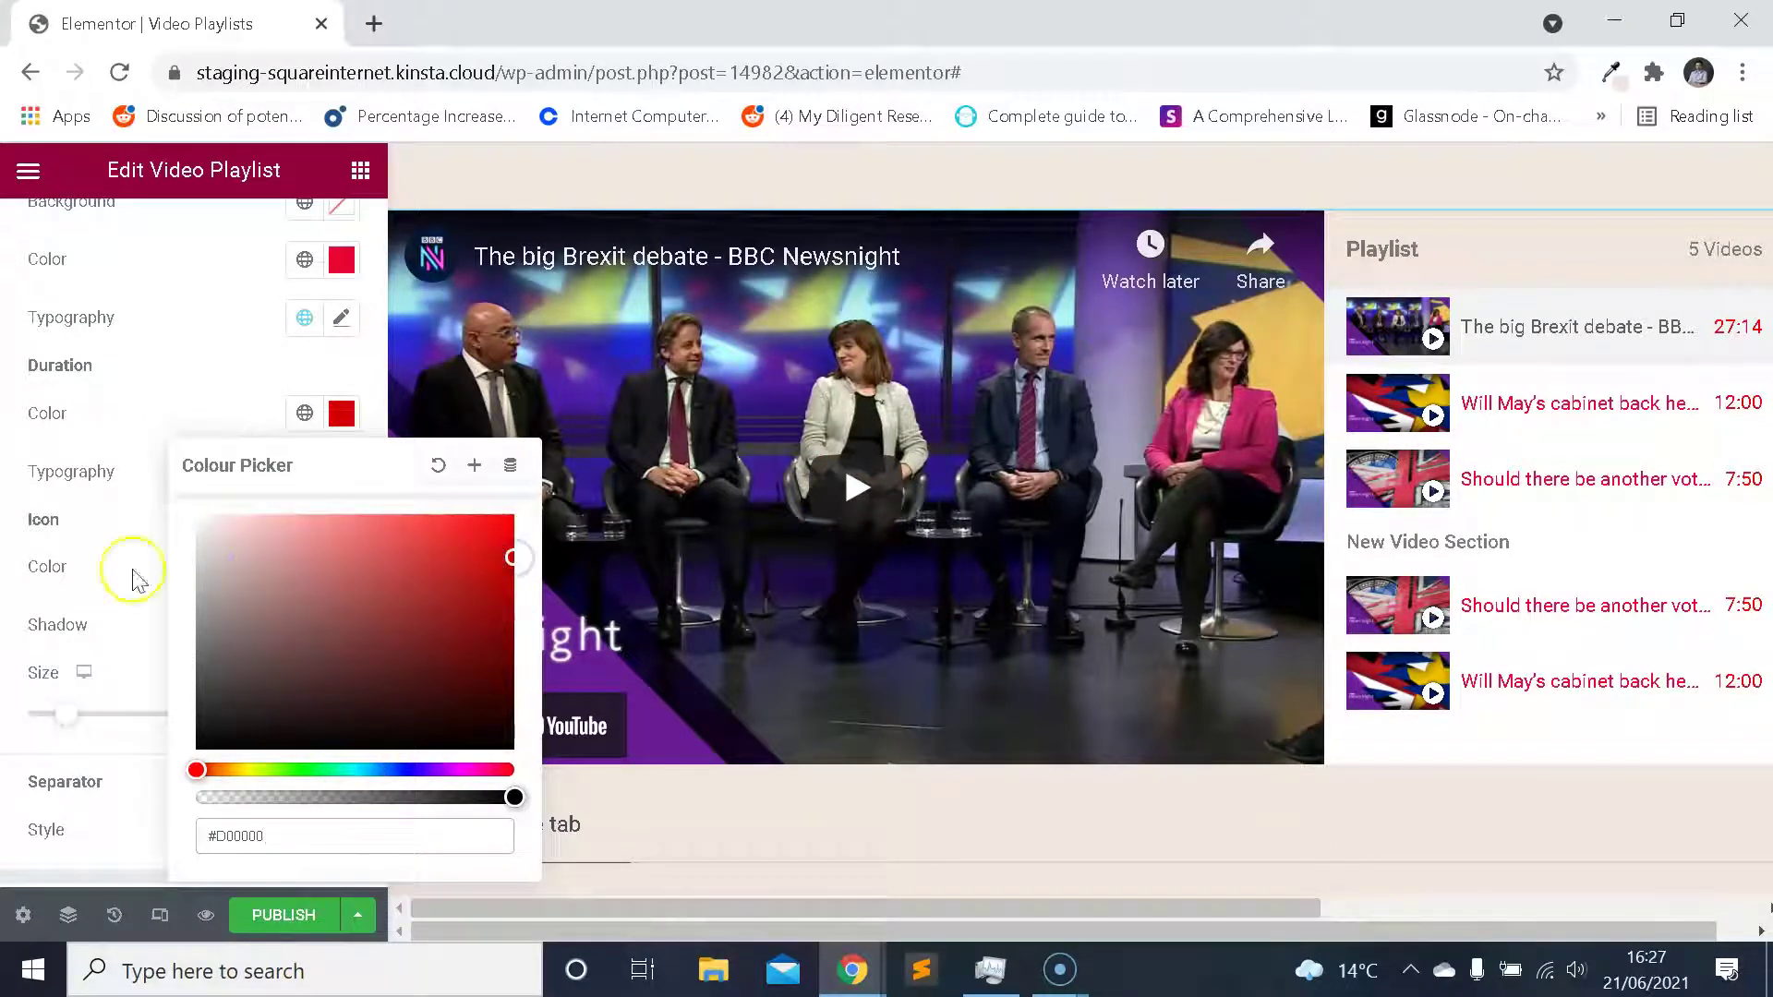
Undo the colour changes made to the item and duration text in the Videos style settings.
{"action": "left_click", "coordinate": [158, 395]}
{"action": "key", "text": "ctrl+z"}
{"action": "key", "text": "ctrl+z"}
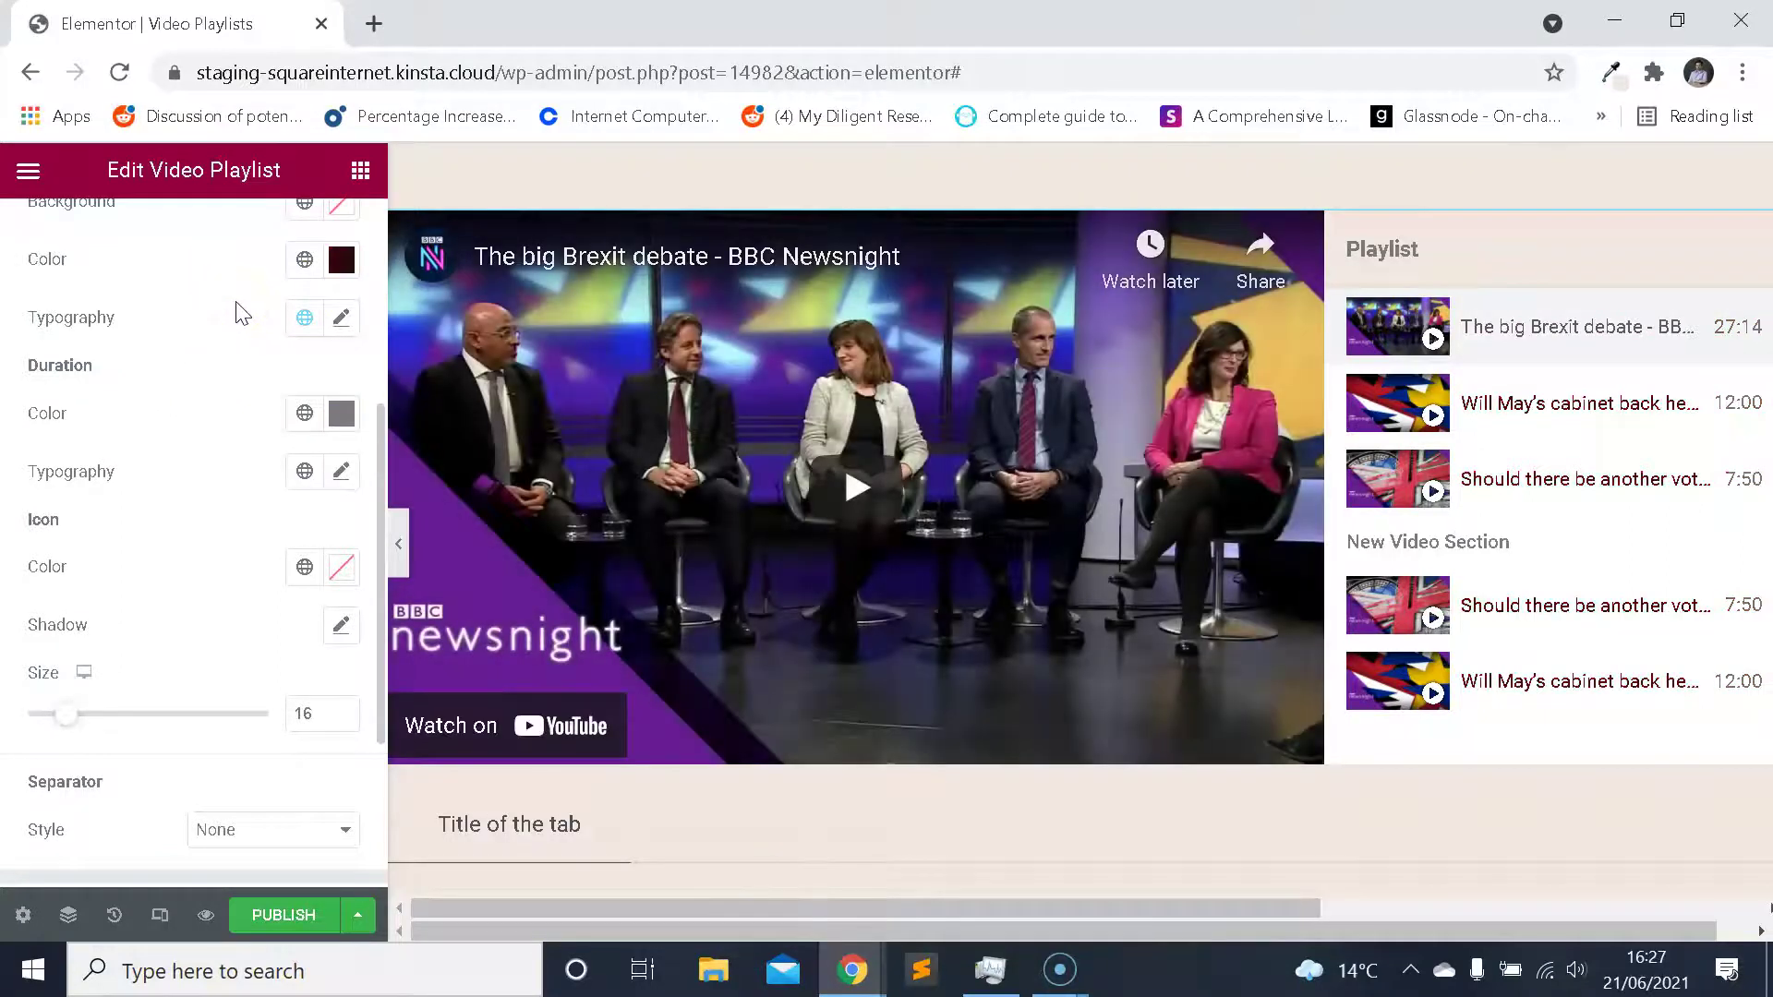
{"action": "scroll", "coordinate": [221, 323], "scroll_direction": "up", "scroll_amount": 5}
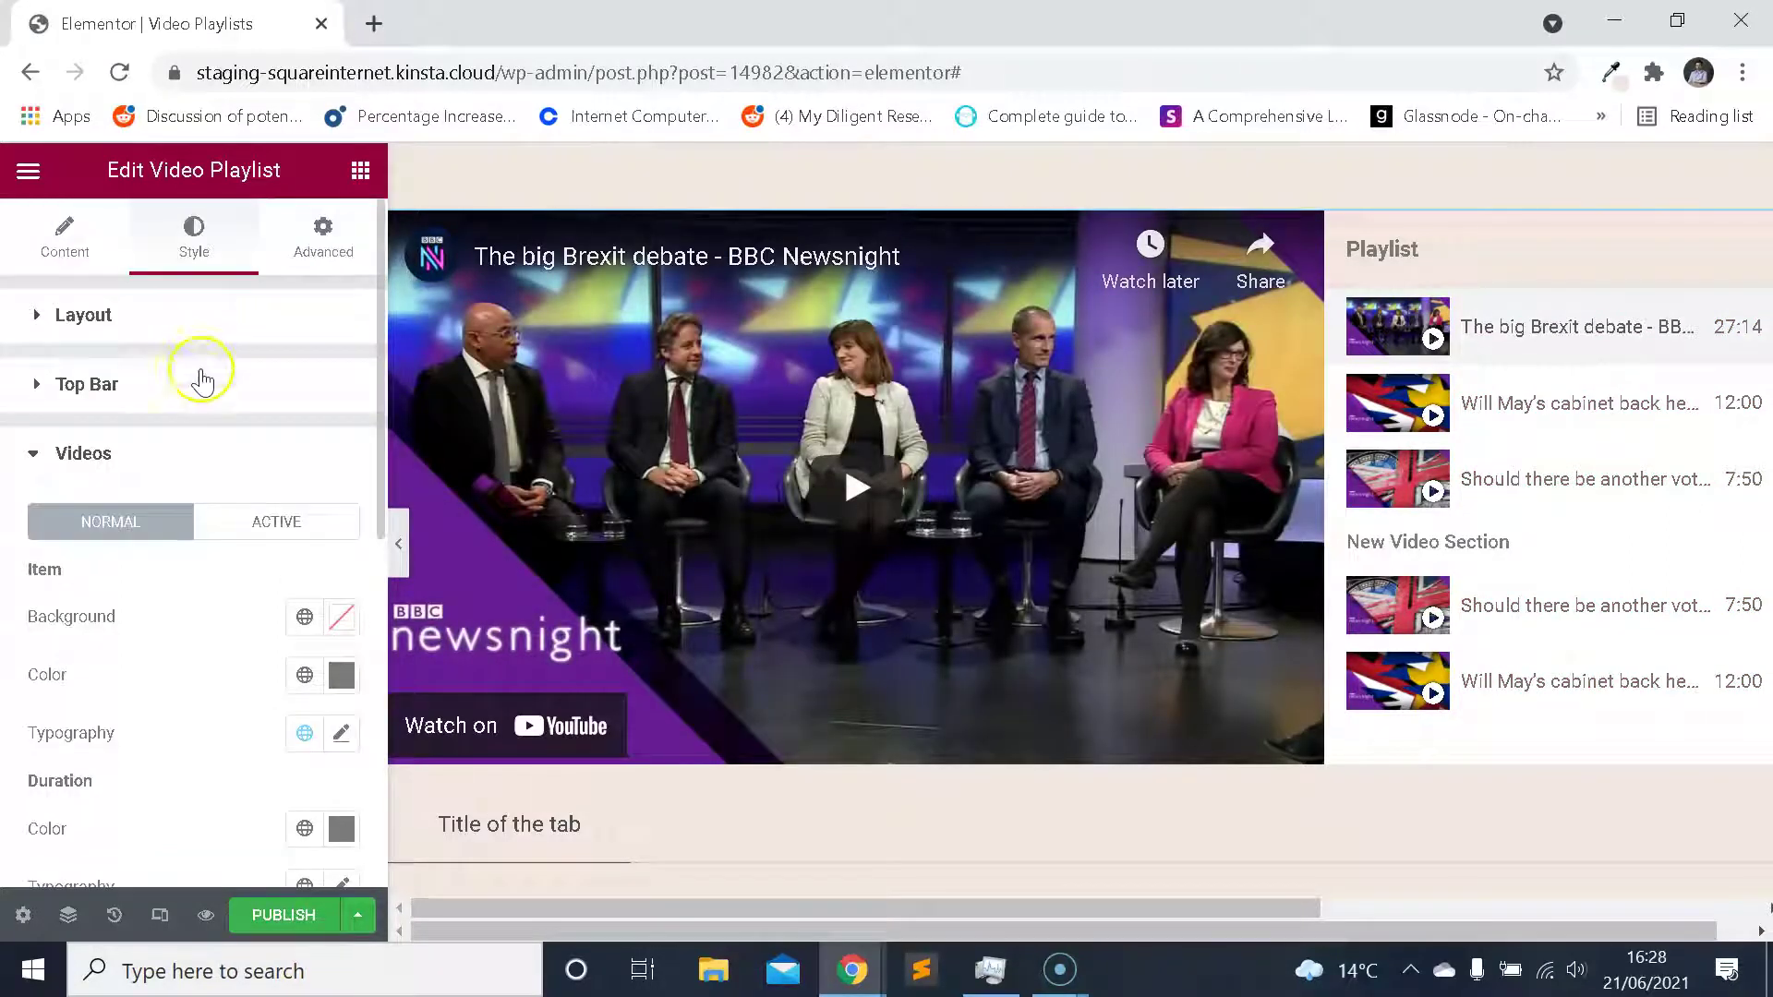
Set the play icon colour in the Videos style settings to dark red #A20303.
{"action": "scroll", "coordinate": [213, 407], "scroll_direction": "down", "scroll_amount": 7}
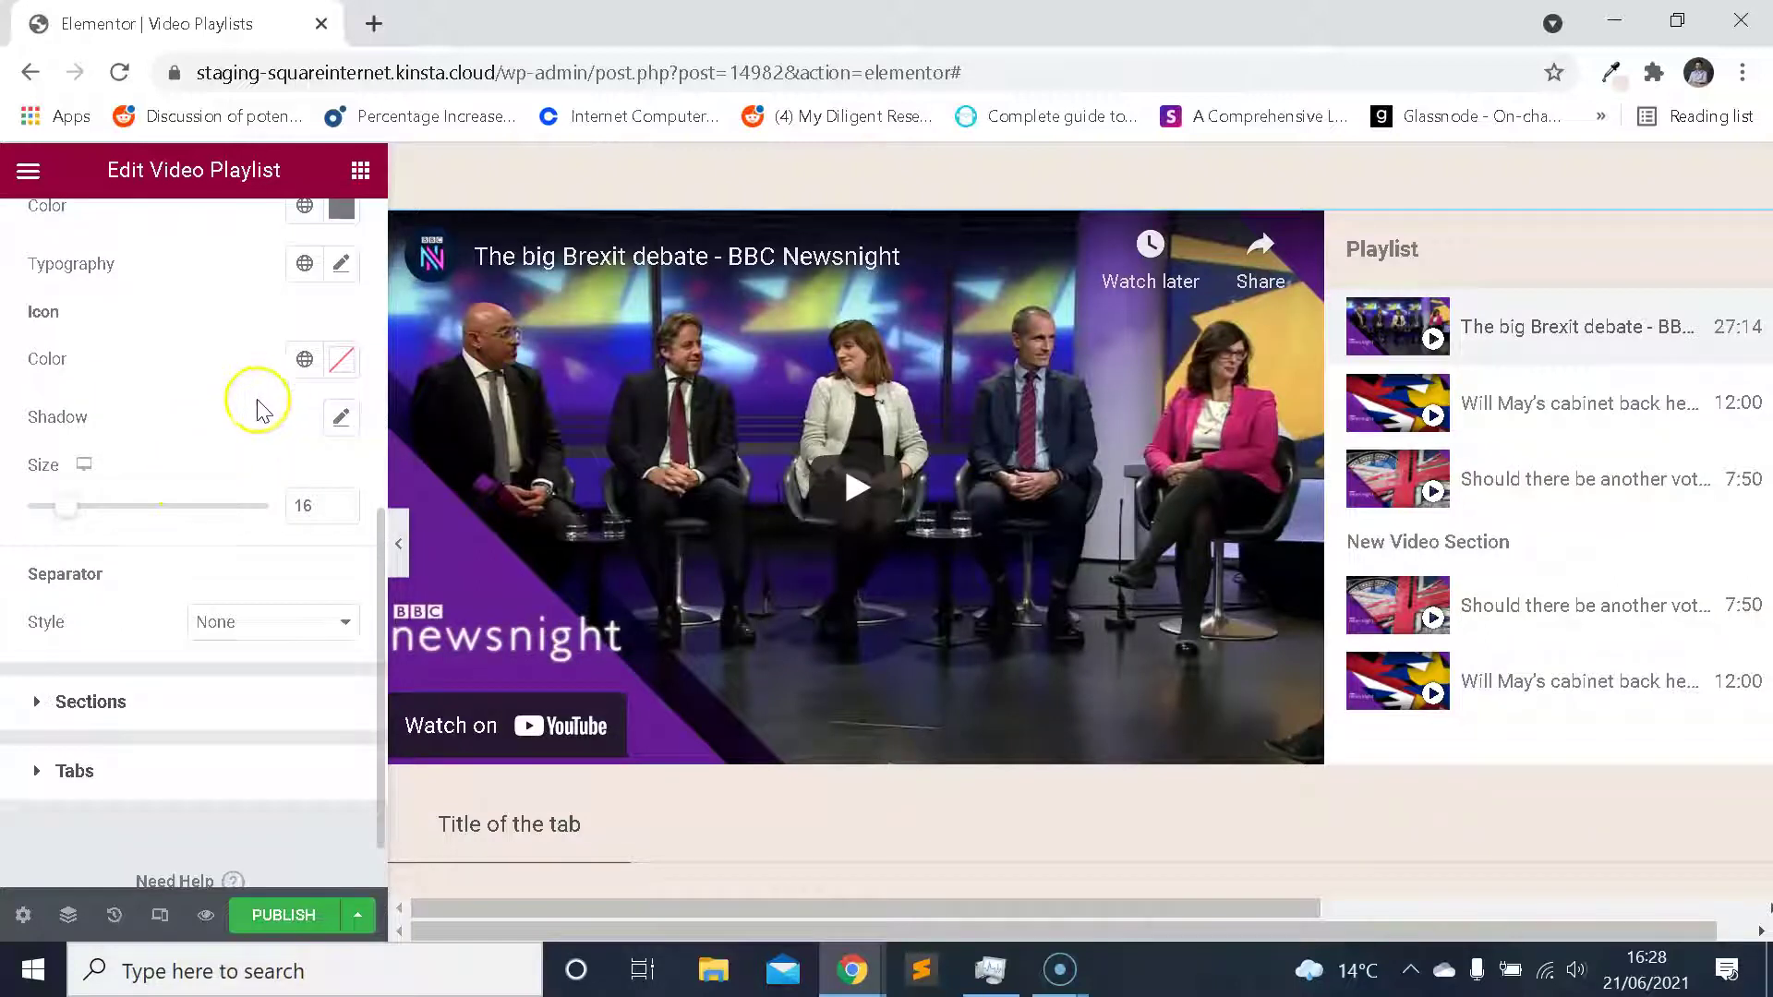
{"action": "scroll", "coordinate": [259, 409], "scroll_direction": "up", "scroll_amount": 2}
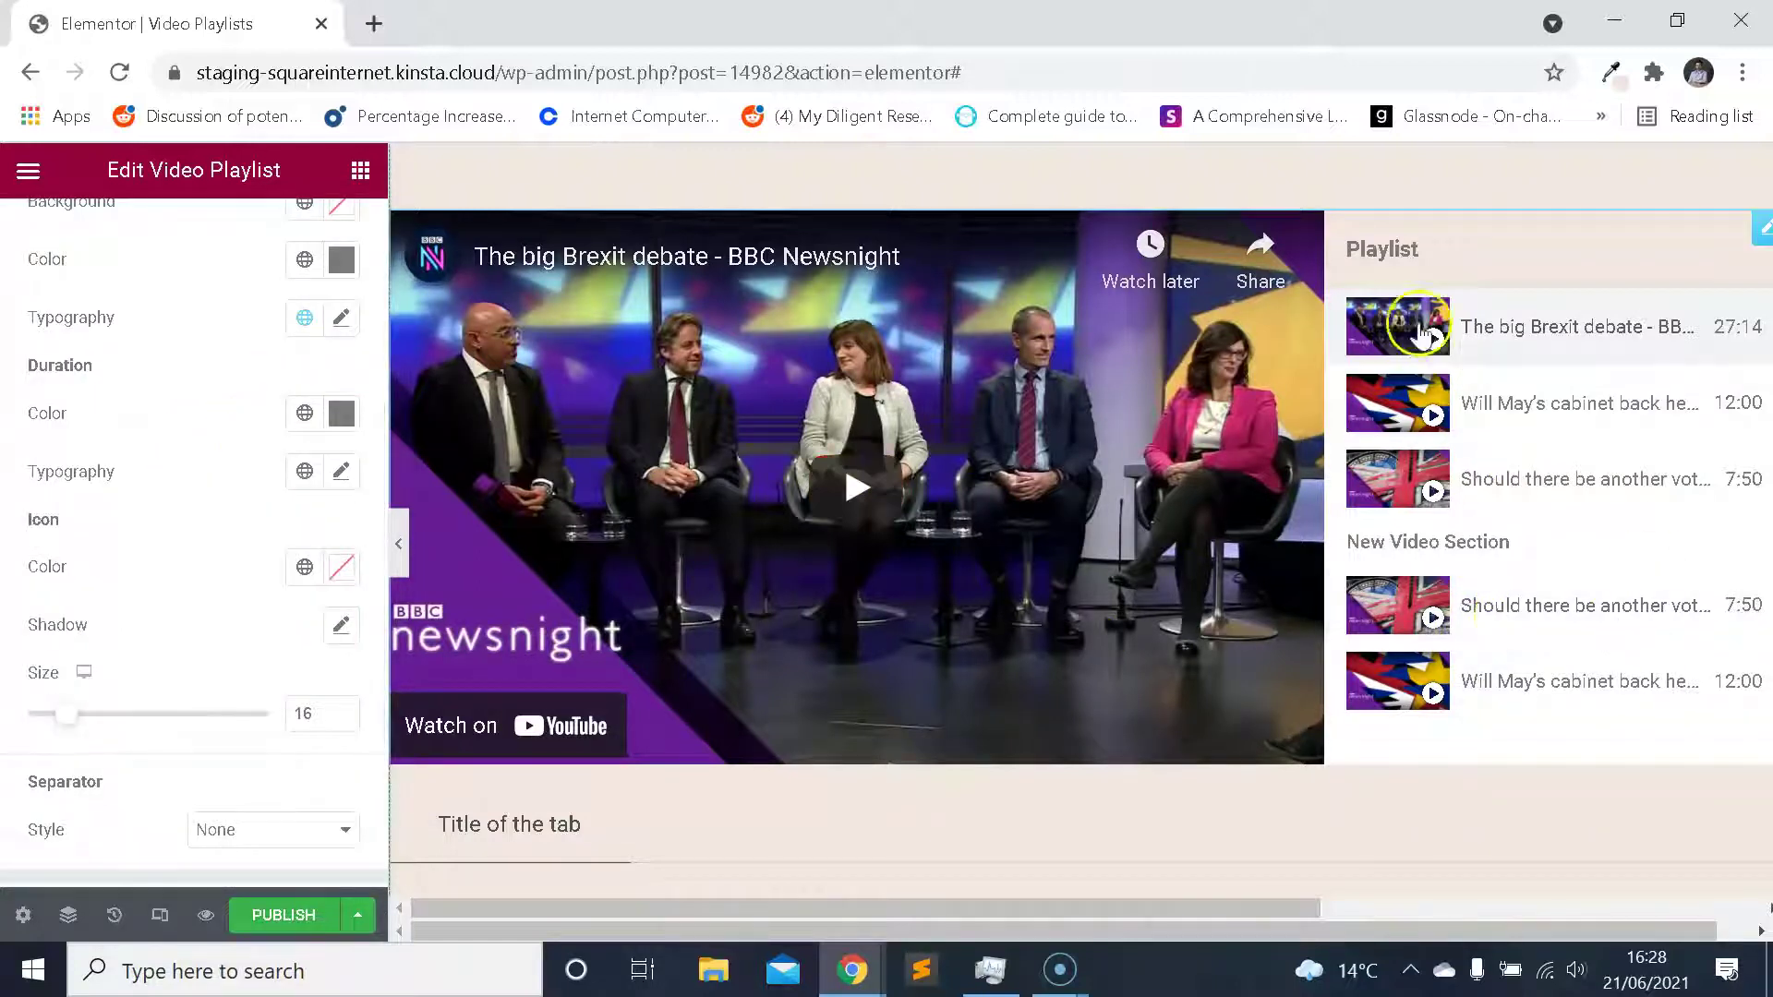
{"action": "left_click", "coordinate": [334, 580]}
{"action": "left_click", "coordinate": [713, 423]}
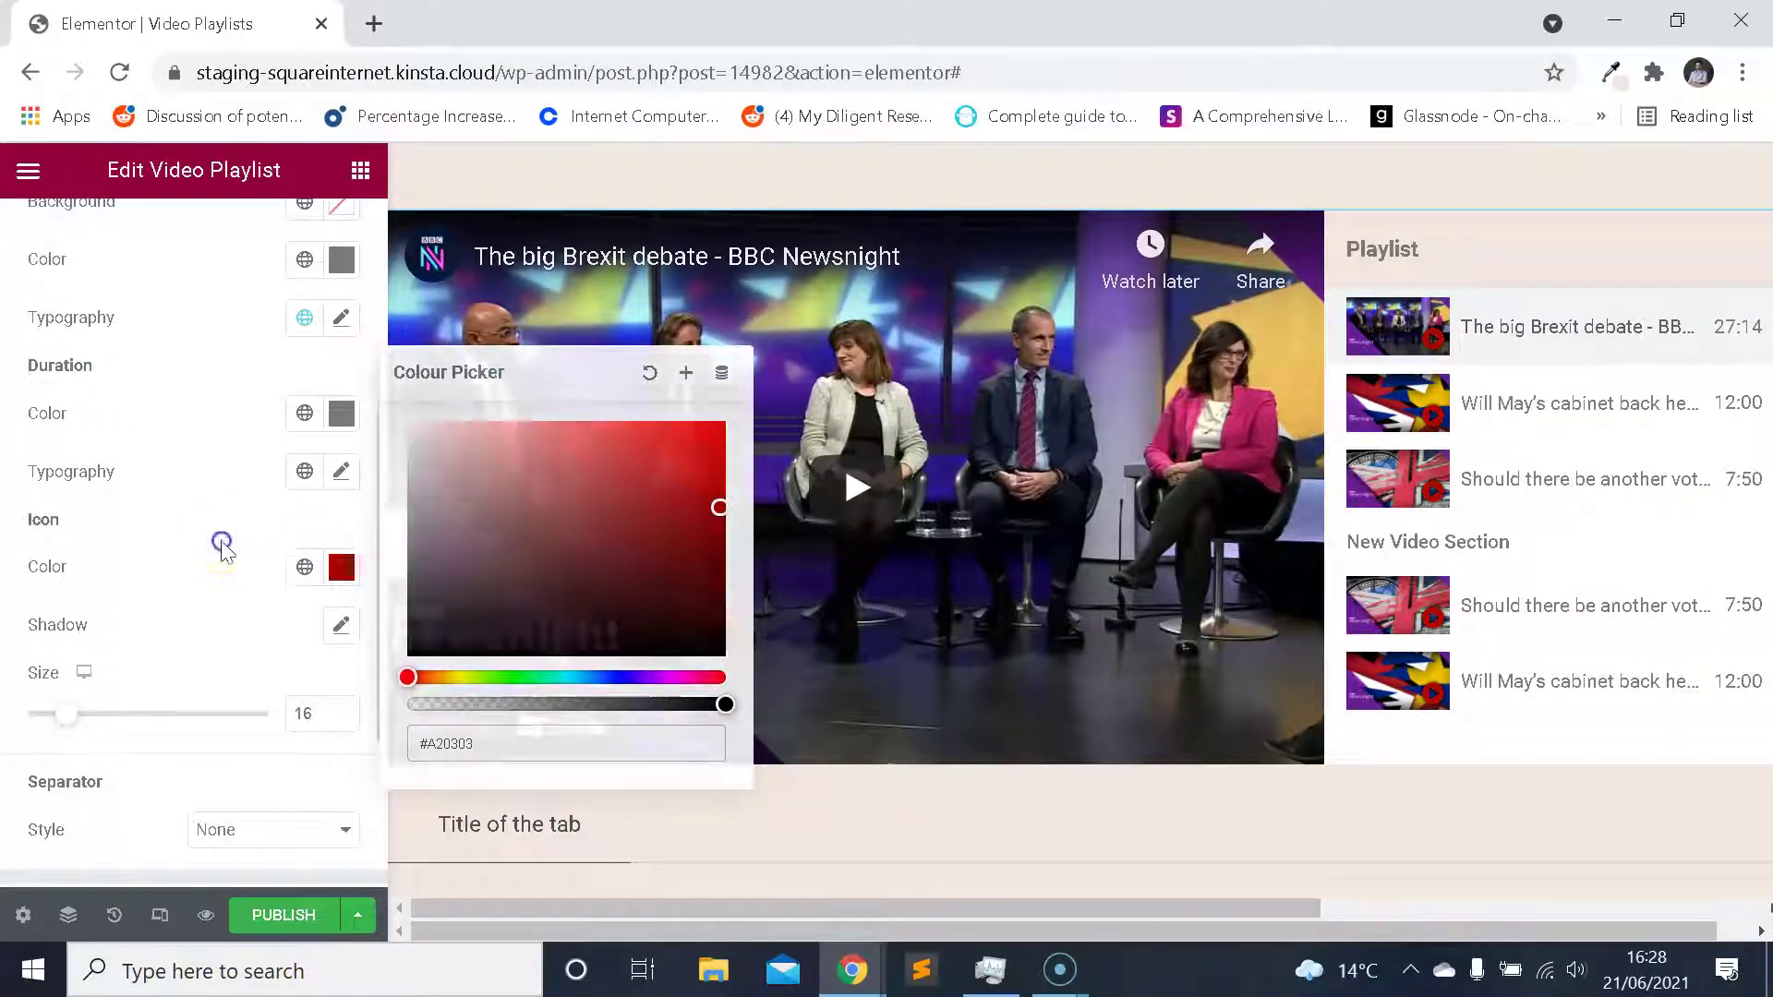
Try a size of 40 for the play icons on the video thumbnails and undo it.
{"action": "left_click", "coordinate": [335, 616]}
{"action": "scroll", "coordinate": [231, 598], "scroll_direction": "down", "scroll_amount": 2}
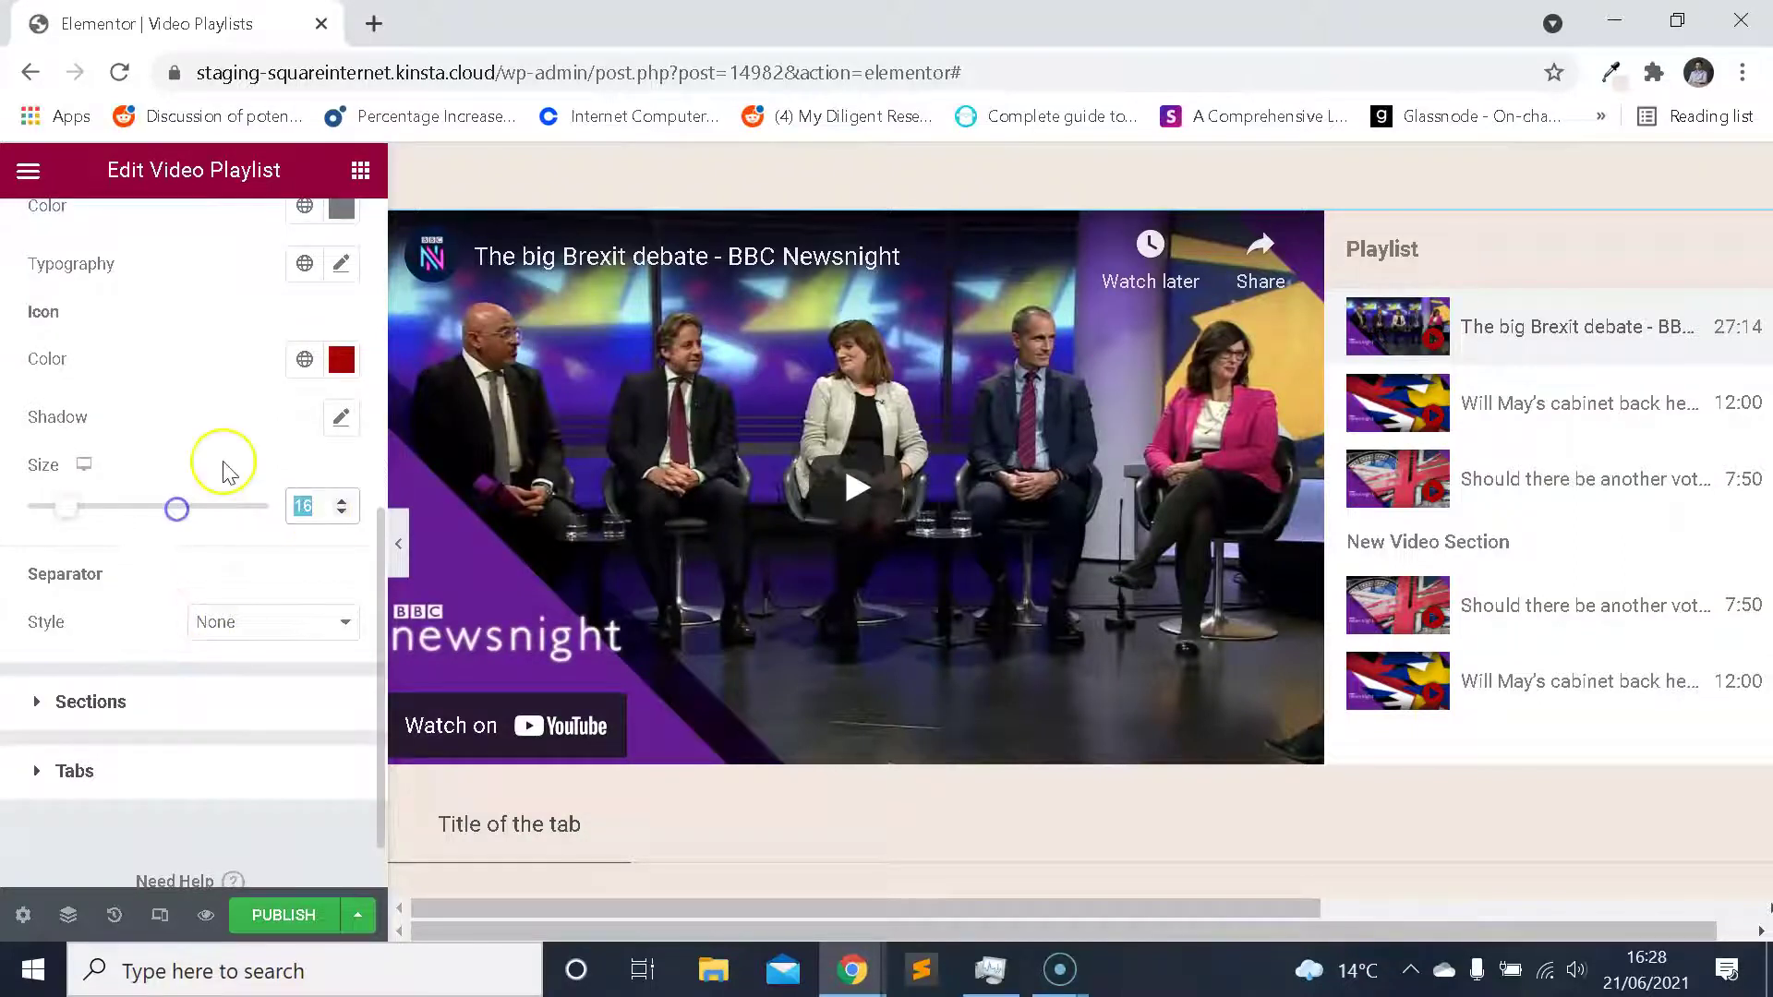
{"action": "type", "text": "40"}
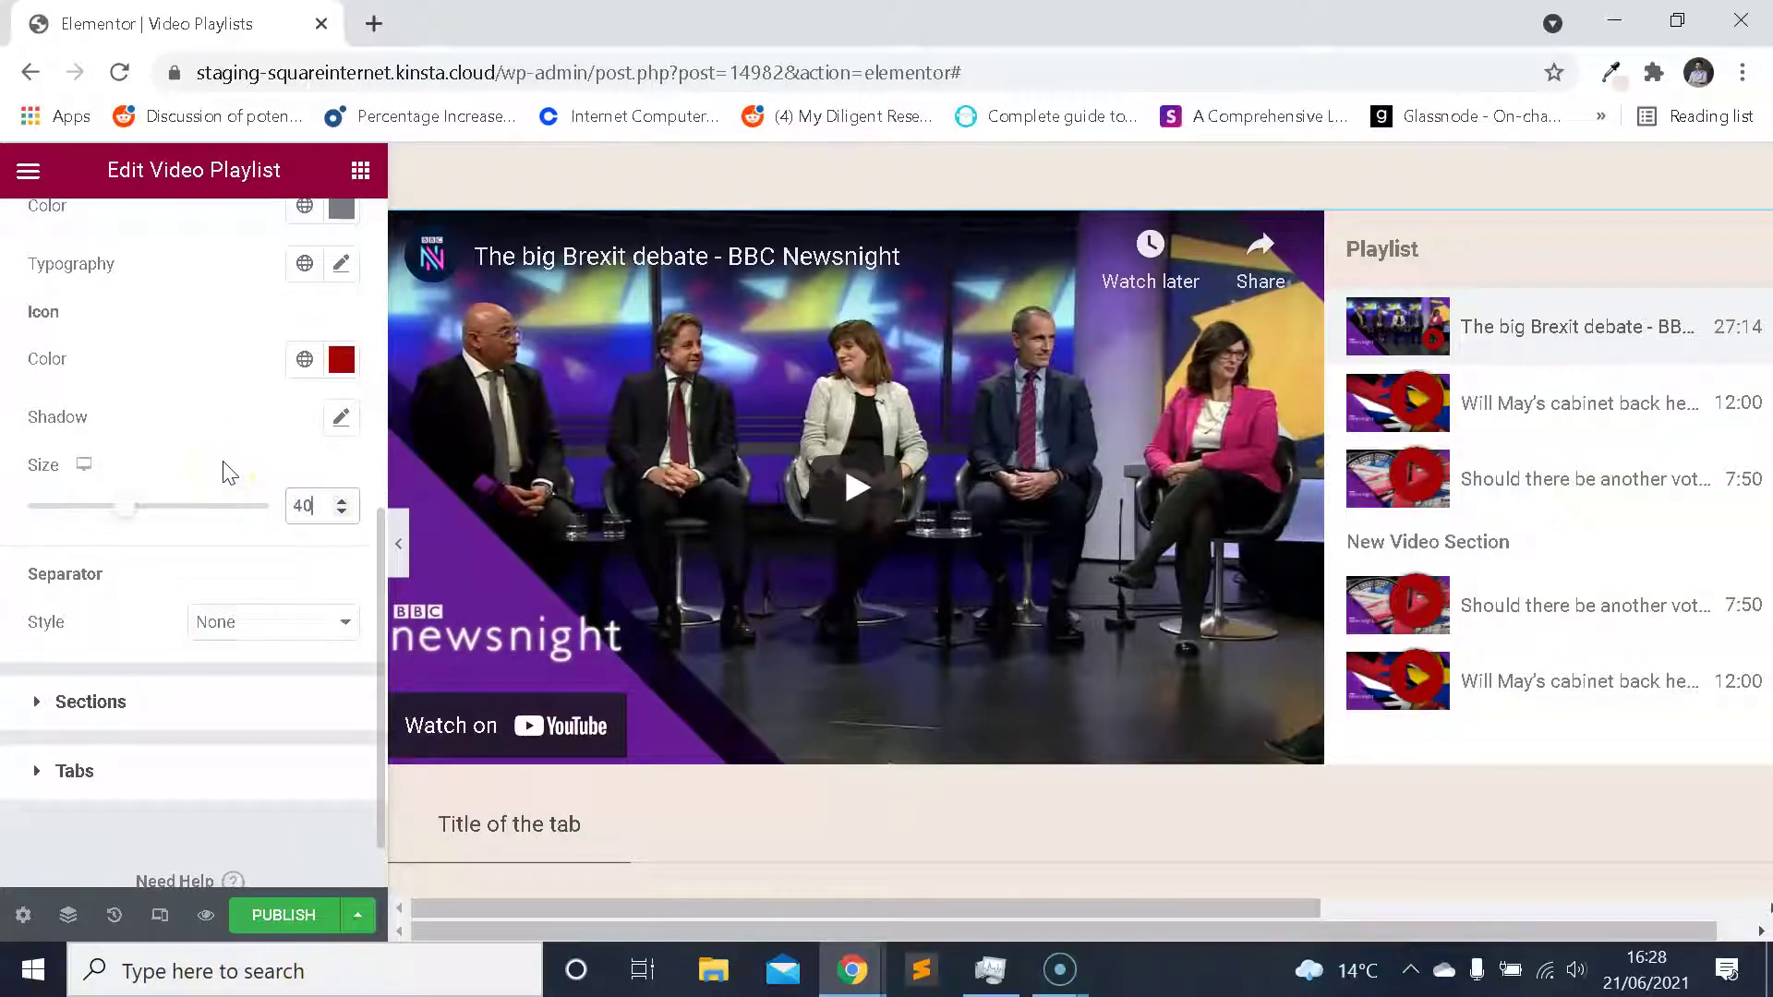
{"action": "key", "text": "ctrl+z"}
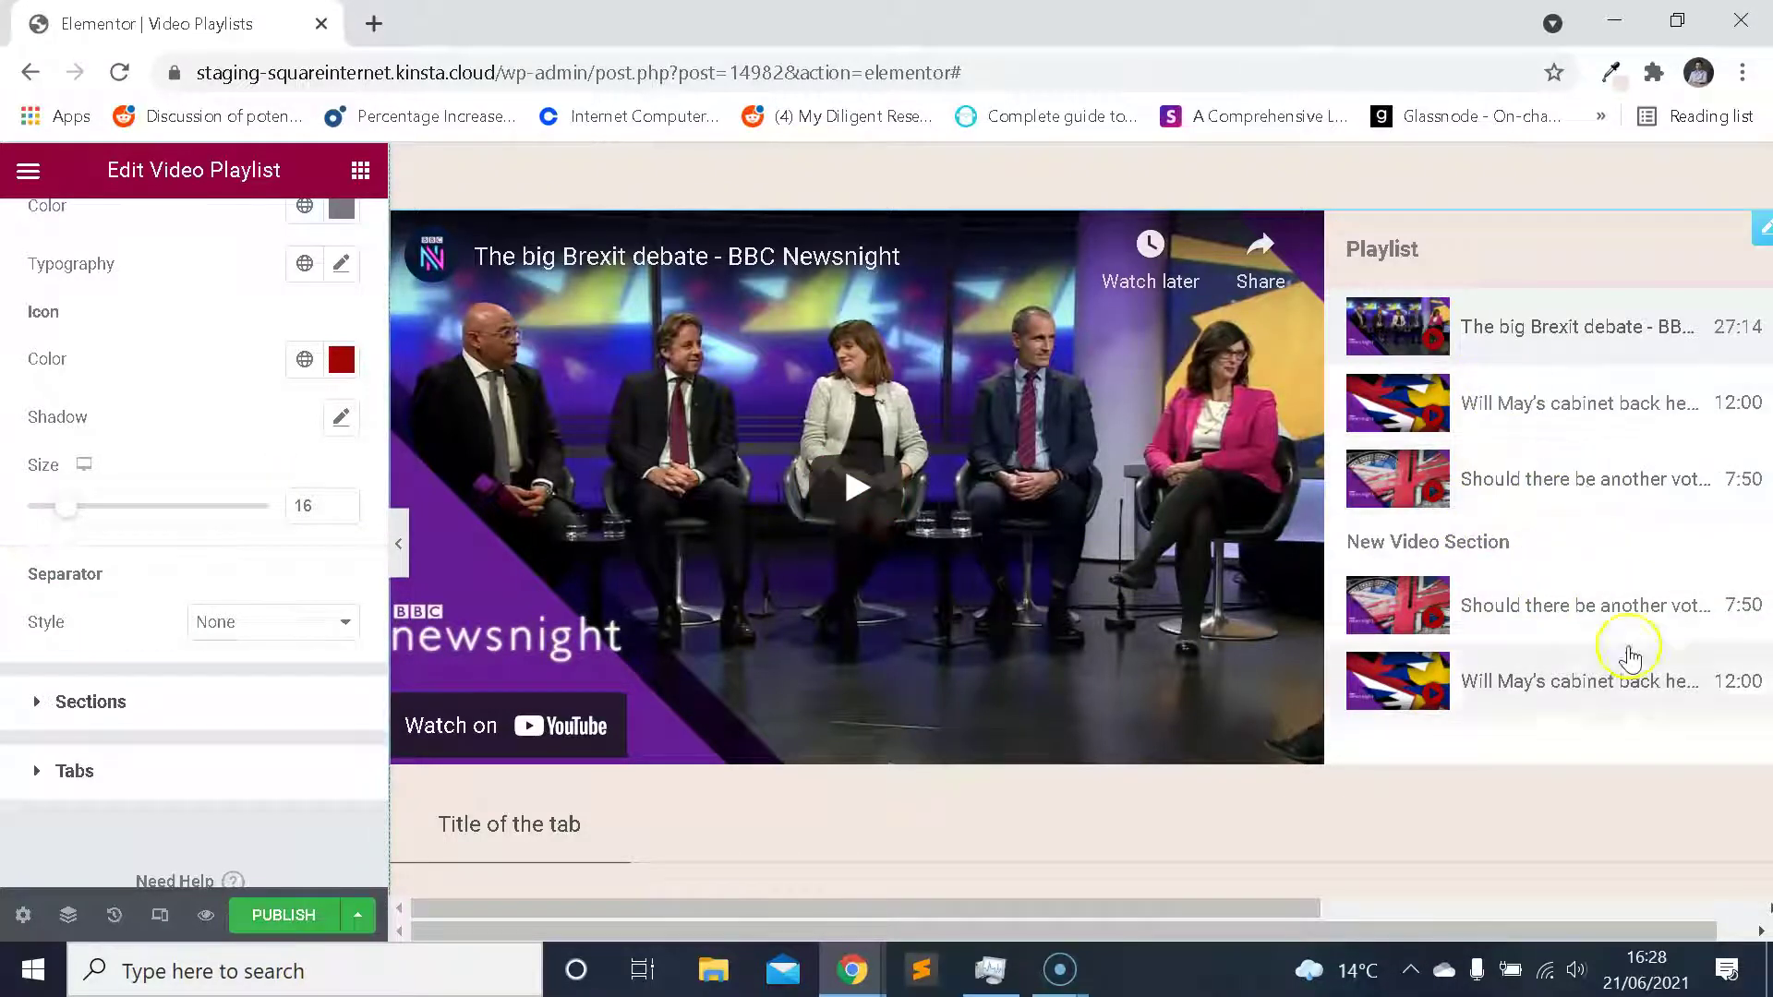
Try the Solid, Double, Dotted and Dashed separator styles between the videos and settle on Groove.
{"action": "left_click", "coordinate": [270, 620]}
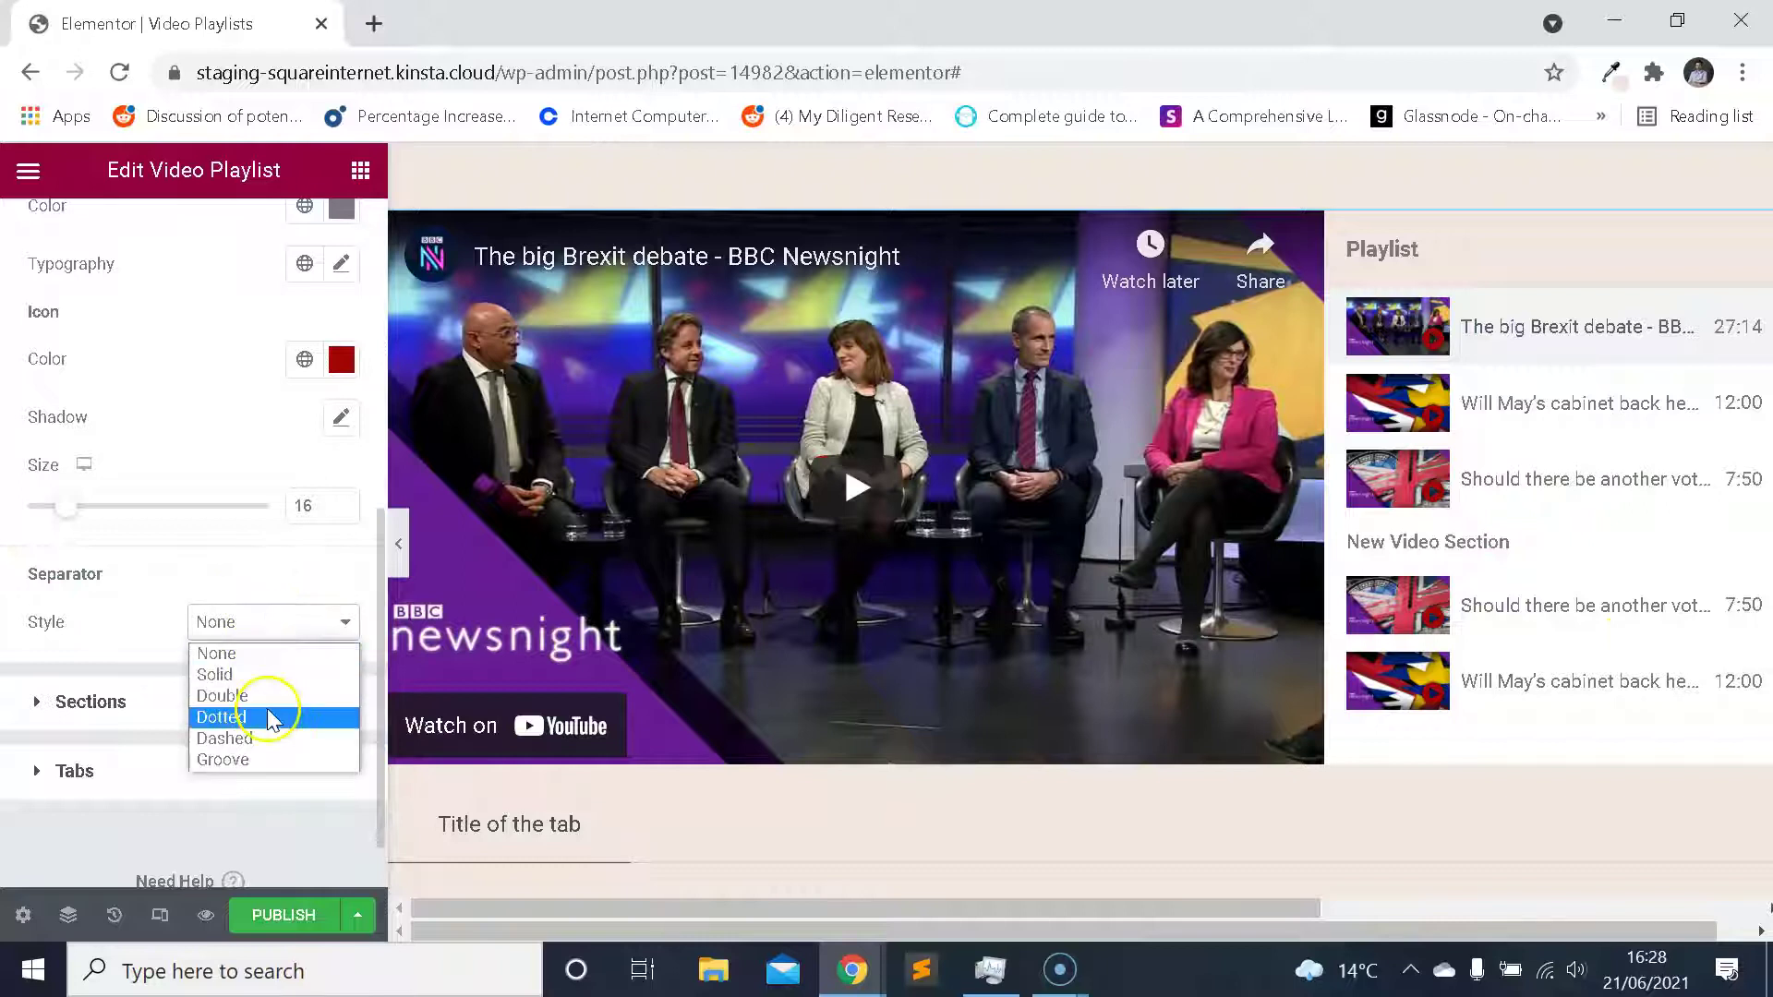
{"action": "left_click", "coordinate": [265, 679]}
{"action": "left_click", "coordinate": [318, 606]}
{"action": "left_click", "coordinate": [277, 690]}
{"action": "left_click", "coordinate": [296, 637]}
{"action": "left_click", "coordinate": [277, 713]}
{"action": "left_click", "coordinate": [311, 630]}
{"action": "left_click", "coordinate": [275, 737]}
{"action": "left_click", "coordinate": [303, 630]}
{"action": "left_click", "coordinate": [245, 759]}
Try a separator weight of 8 with red #F20303 and undo both changes.
{"action": "mouse_move", "coordinate": [28, 711]}
{"action": "left_mouse_down"}
{"action": "mouse_move", "coordinate": [245, 712]}
{"action": "mouse_move", "coordinate": [15, 719]}
{"action": "mouse_move", "coordinate": [48, 722]}
{"action": "left_mouse_up"}
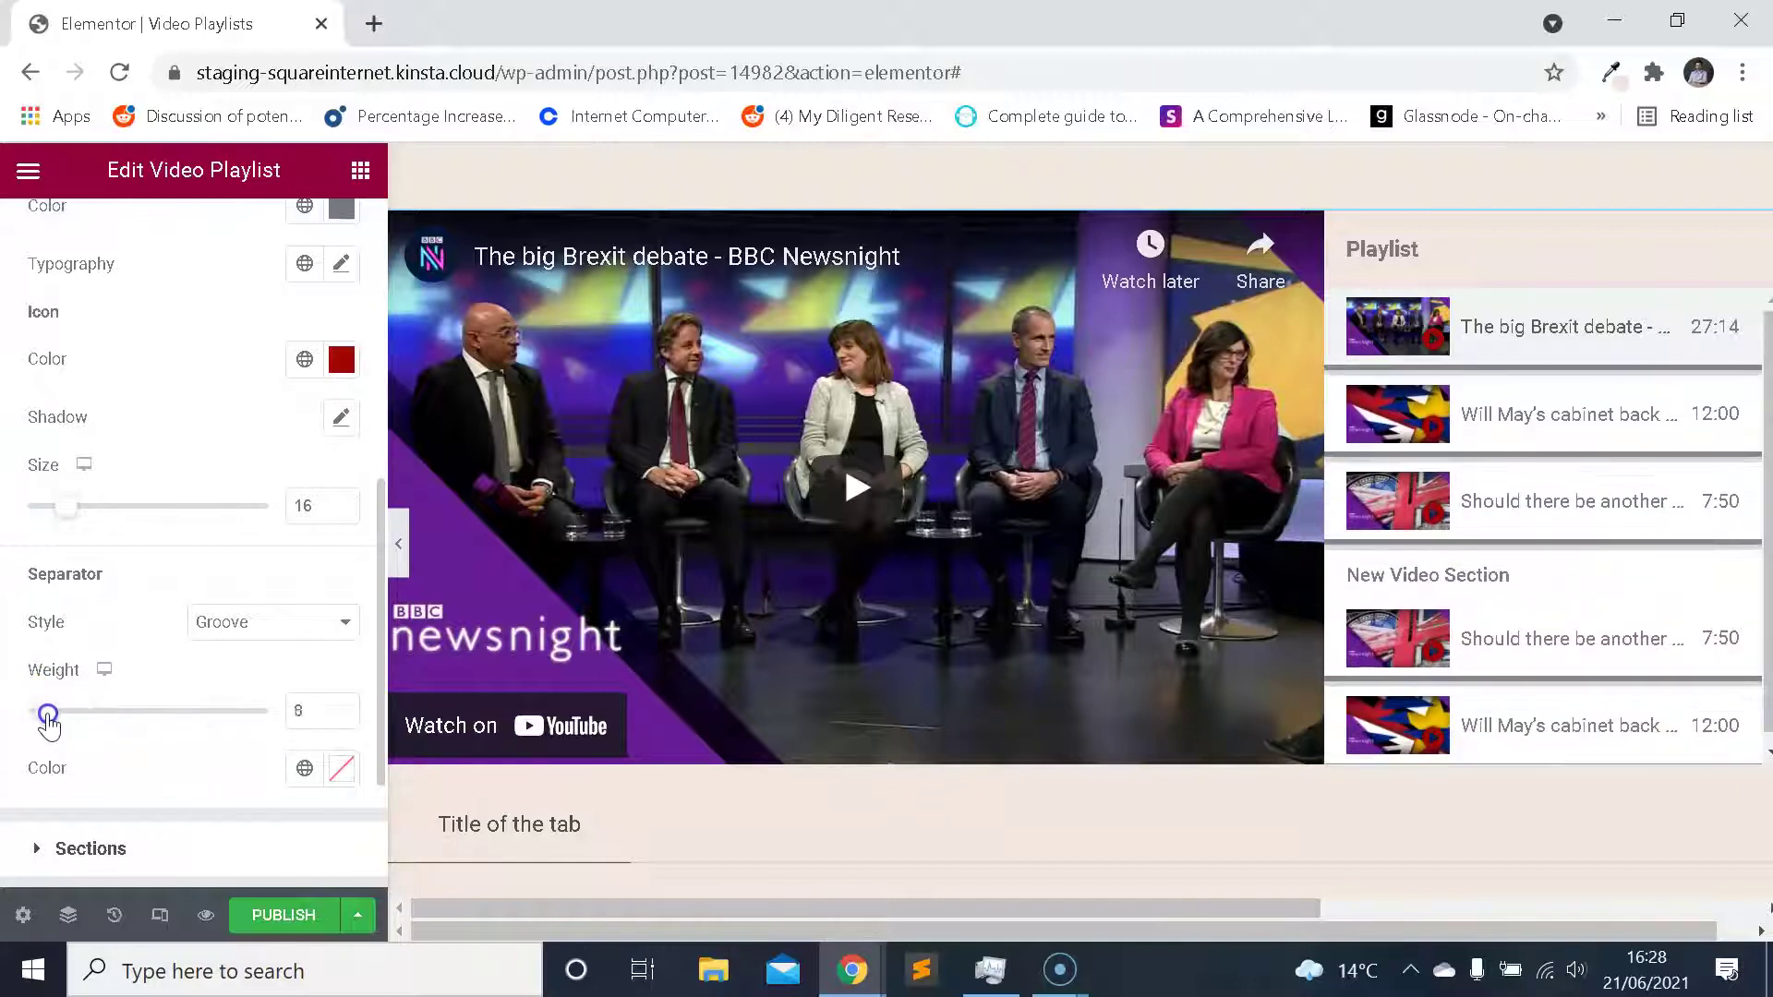
{"action": "left_click", "coordinate": [342, 769]}
{"action": "left_click_drag", "start_coordinate": [507, 522], "coordinate": [499, 384]}
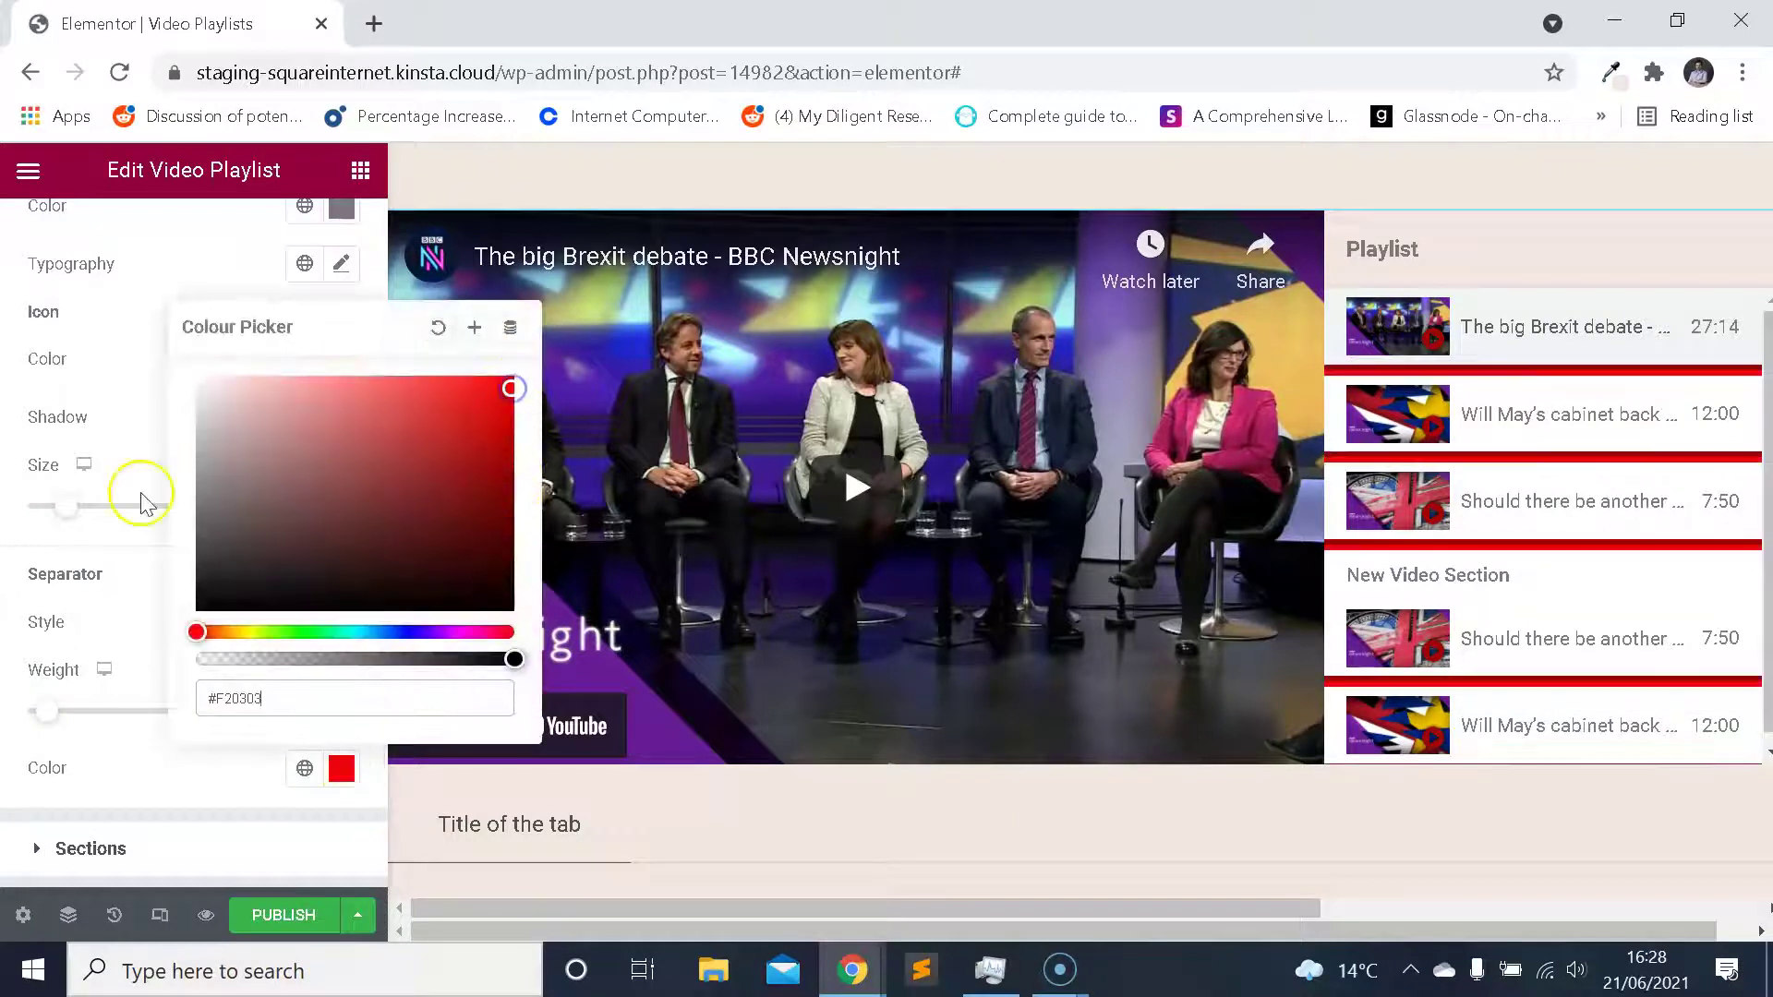
{"action": "left_click", "coordinate": [162, 469]}
{"action": "key", "text": "ctrl+z"}
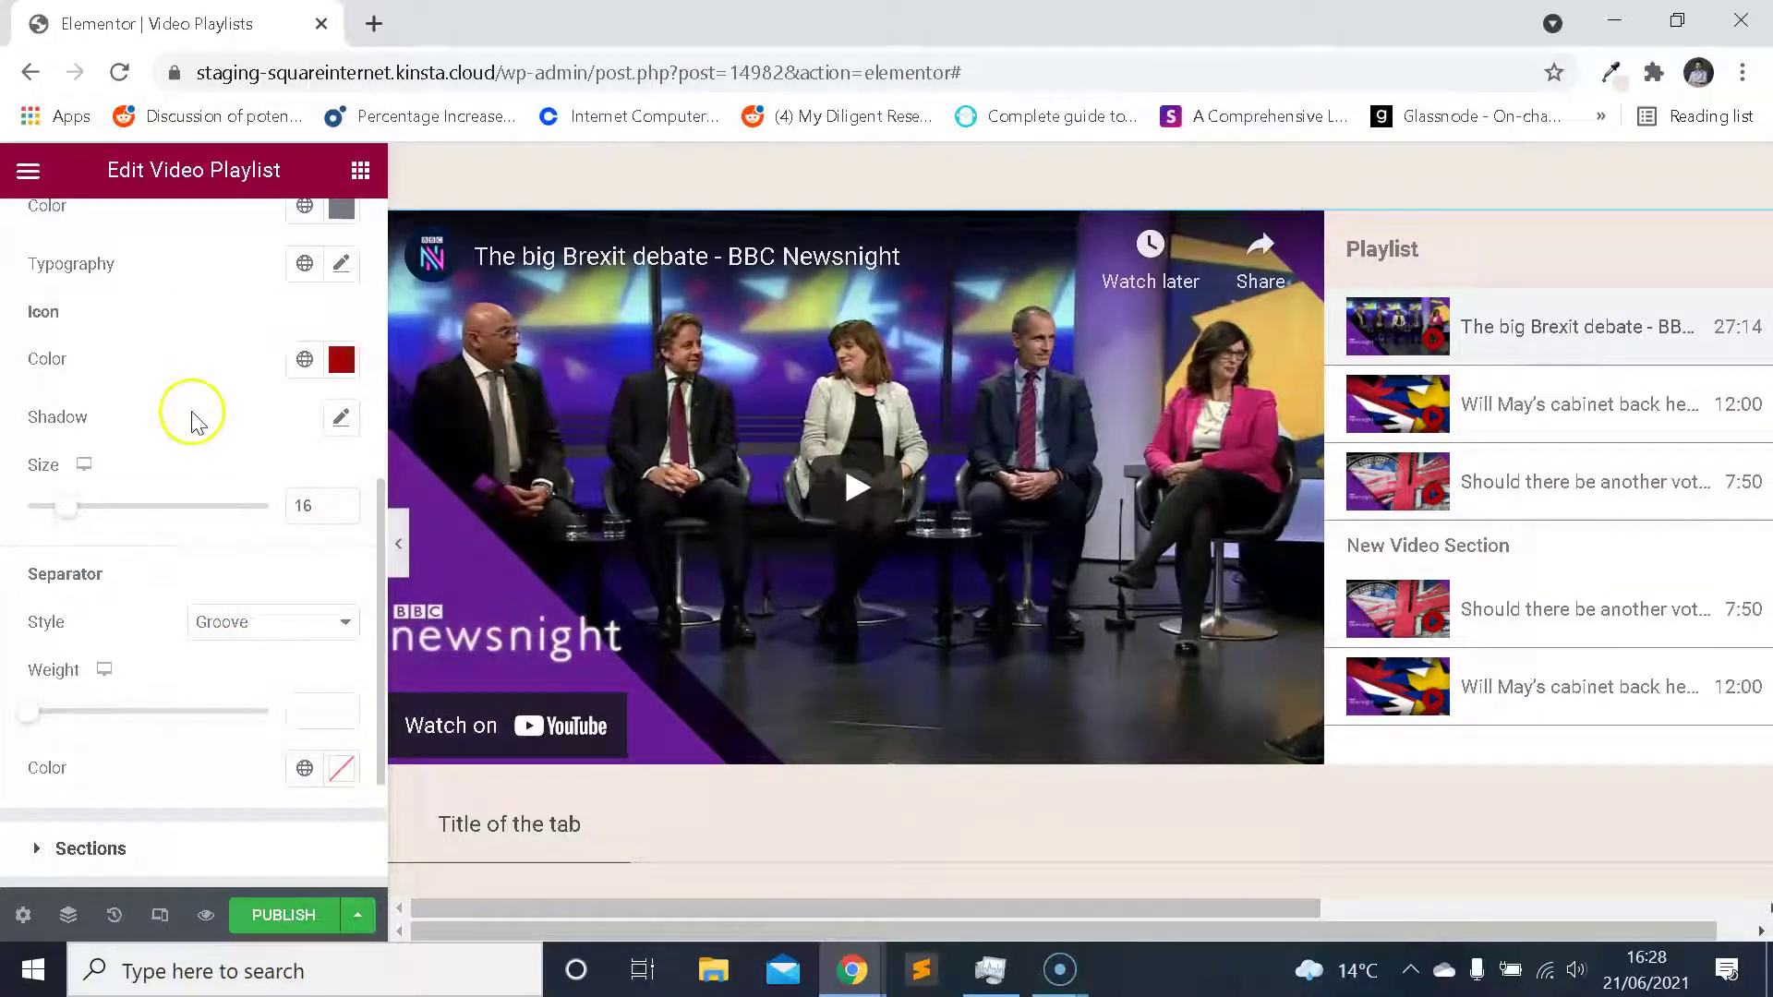
Open the Sections style settings of the video playlist.
{"action": "scroll", "coordinate": [211, 524], "scroll_direction": "down", "scroll_amount": 3}
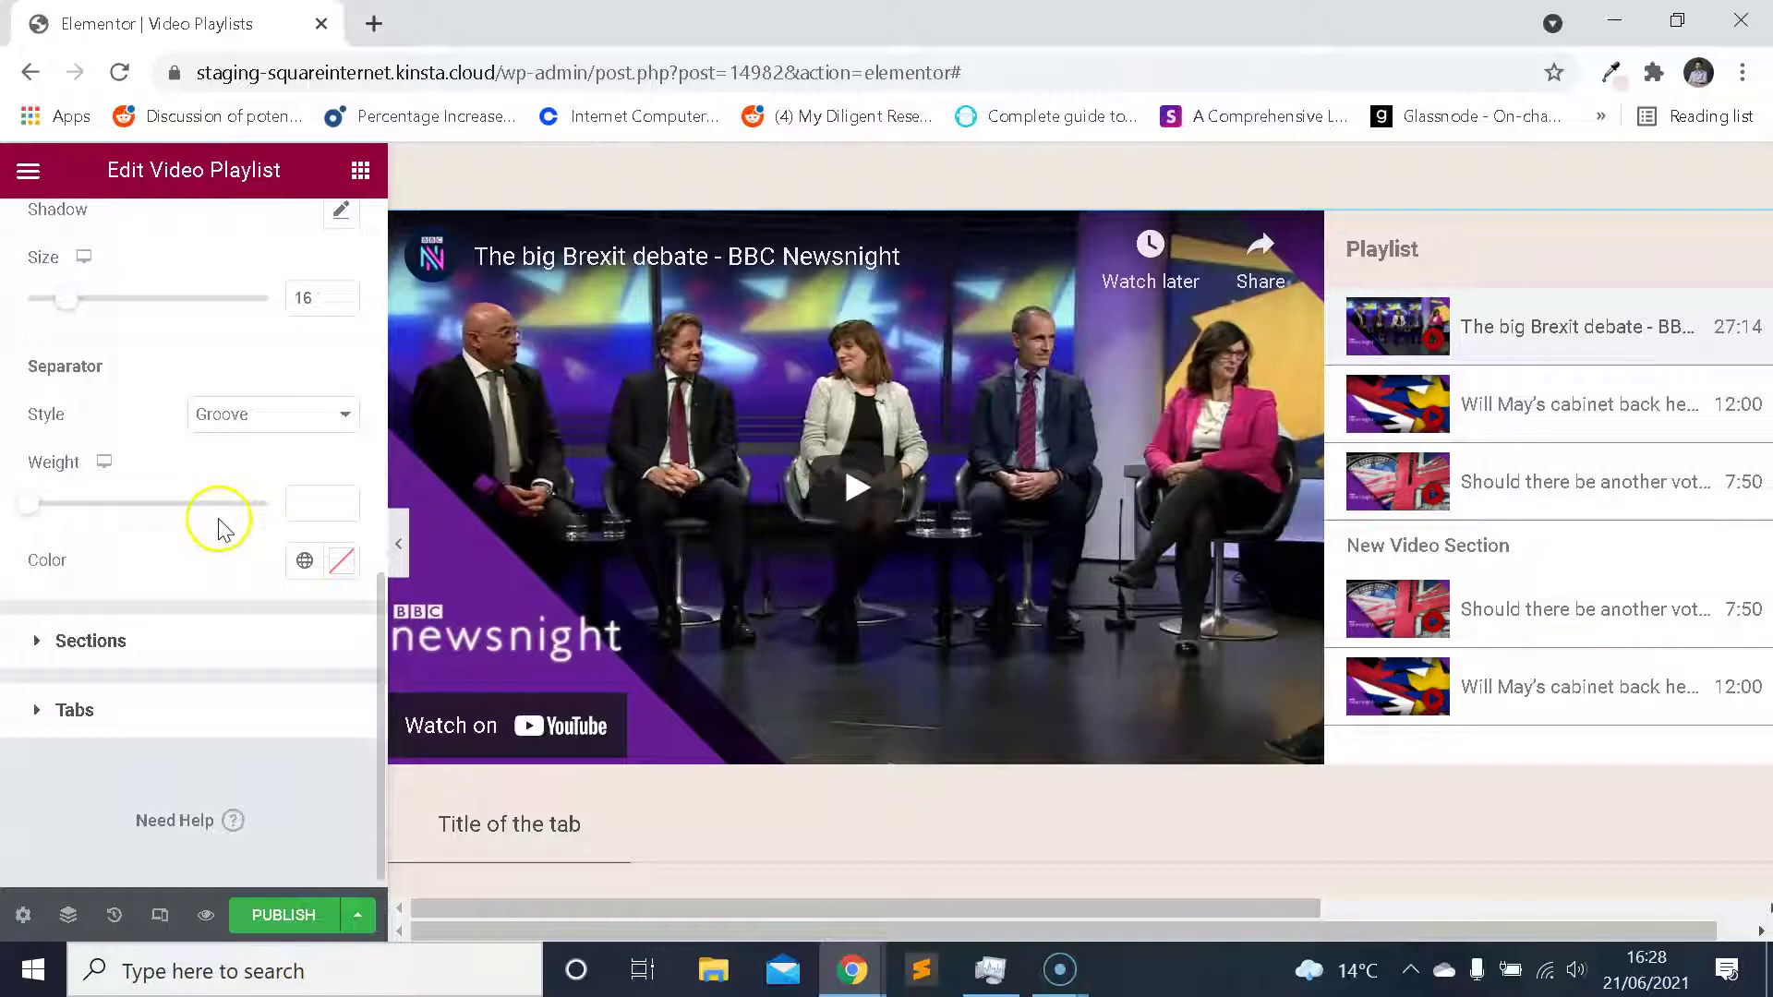
{"action": "left_click", "coordinate": [129, 641]}
{"action": "scroll", "coordinate": [198, 494], "scroll_direction": "down", "scroll_amount": 3}
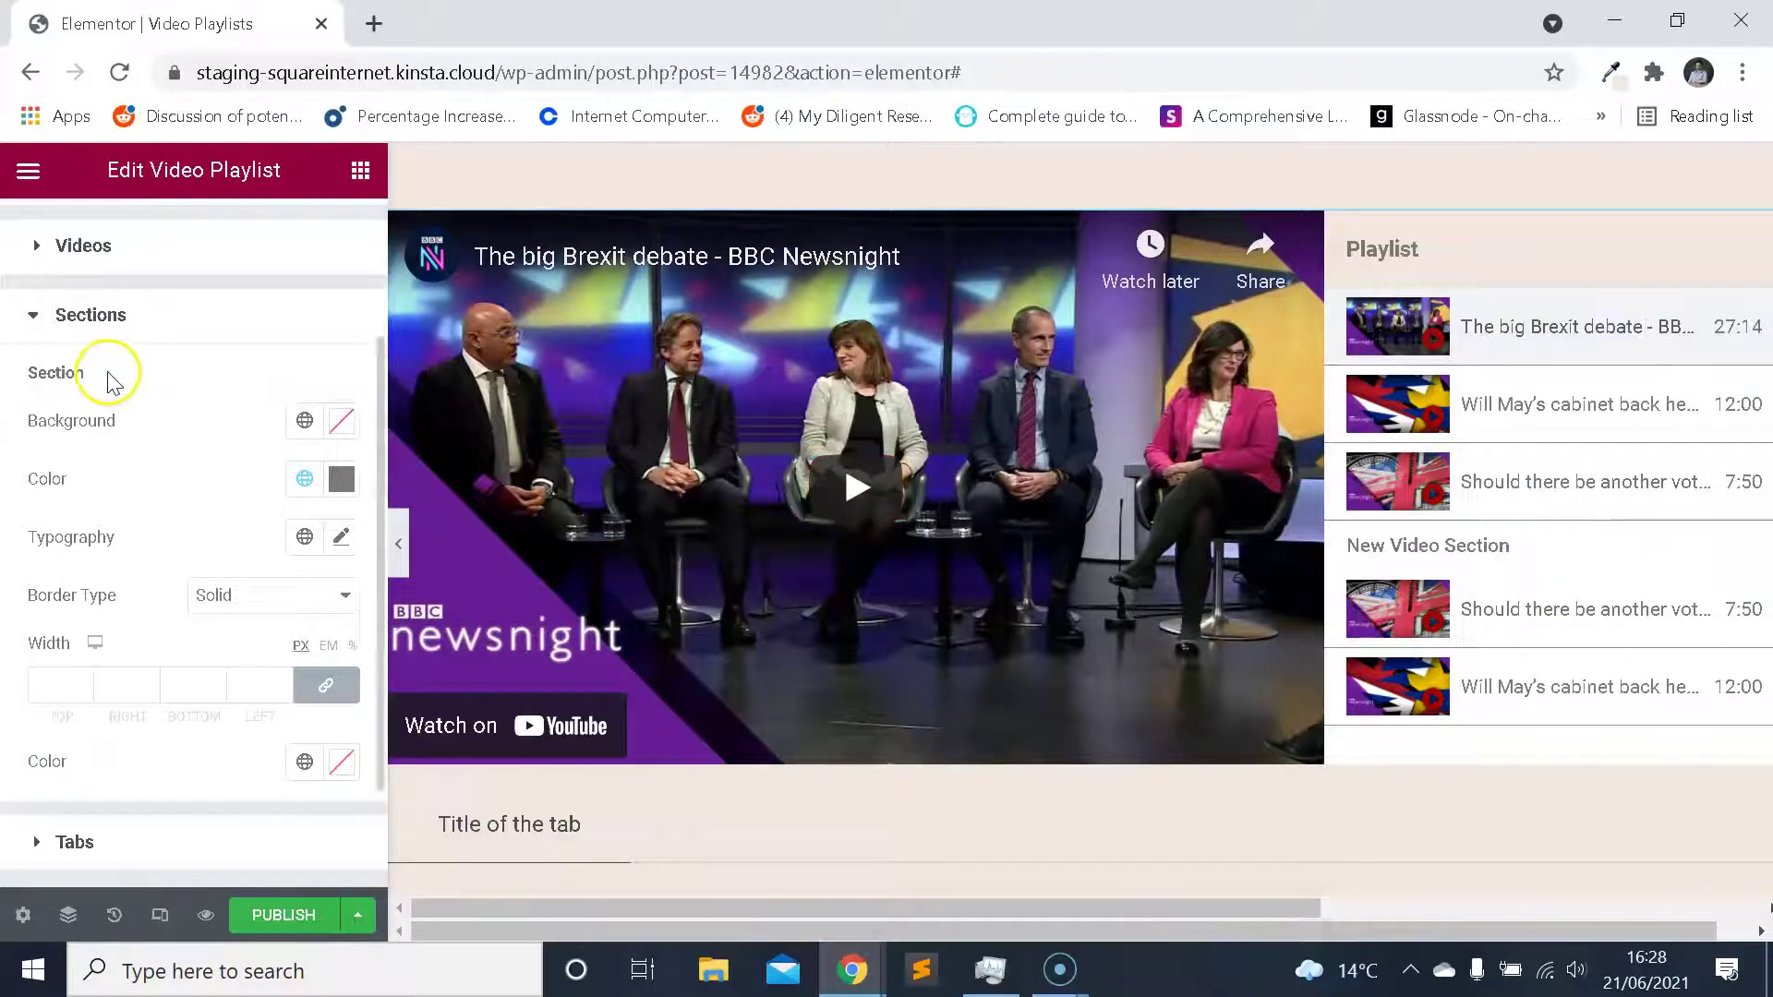
Check the type options of the playlist item directly after New Video Section, keeping YouTube, and return to the Sections style settings.
{"action": "scroll", "coordinate": [92, 314], "scroll_direction": "up", "scroll_amount": 3}
{"action": "left_click", "coordinate": [71, 242]}
{"action": "scroll", "coordinate": [226, 499], "scroll_direction": "down", "scroll_amount": 3}
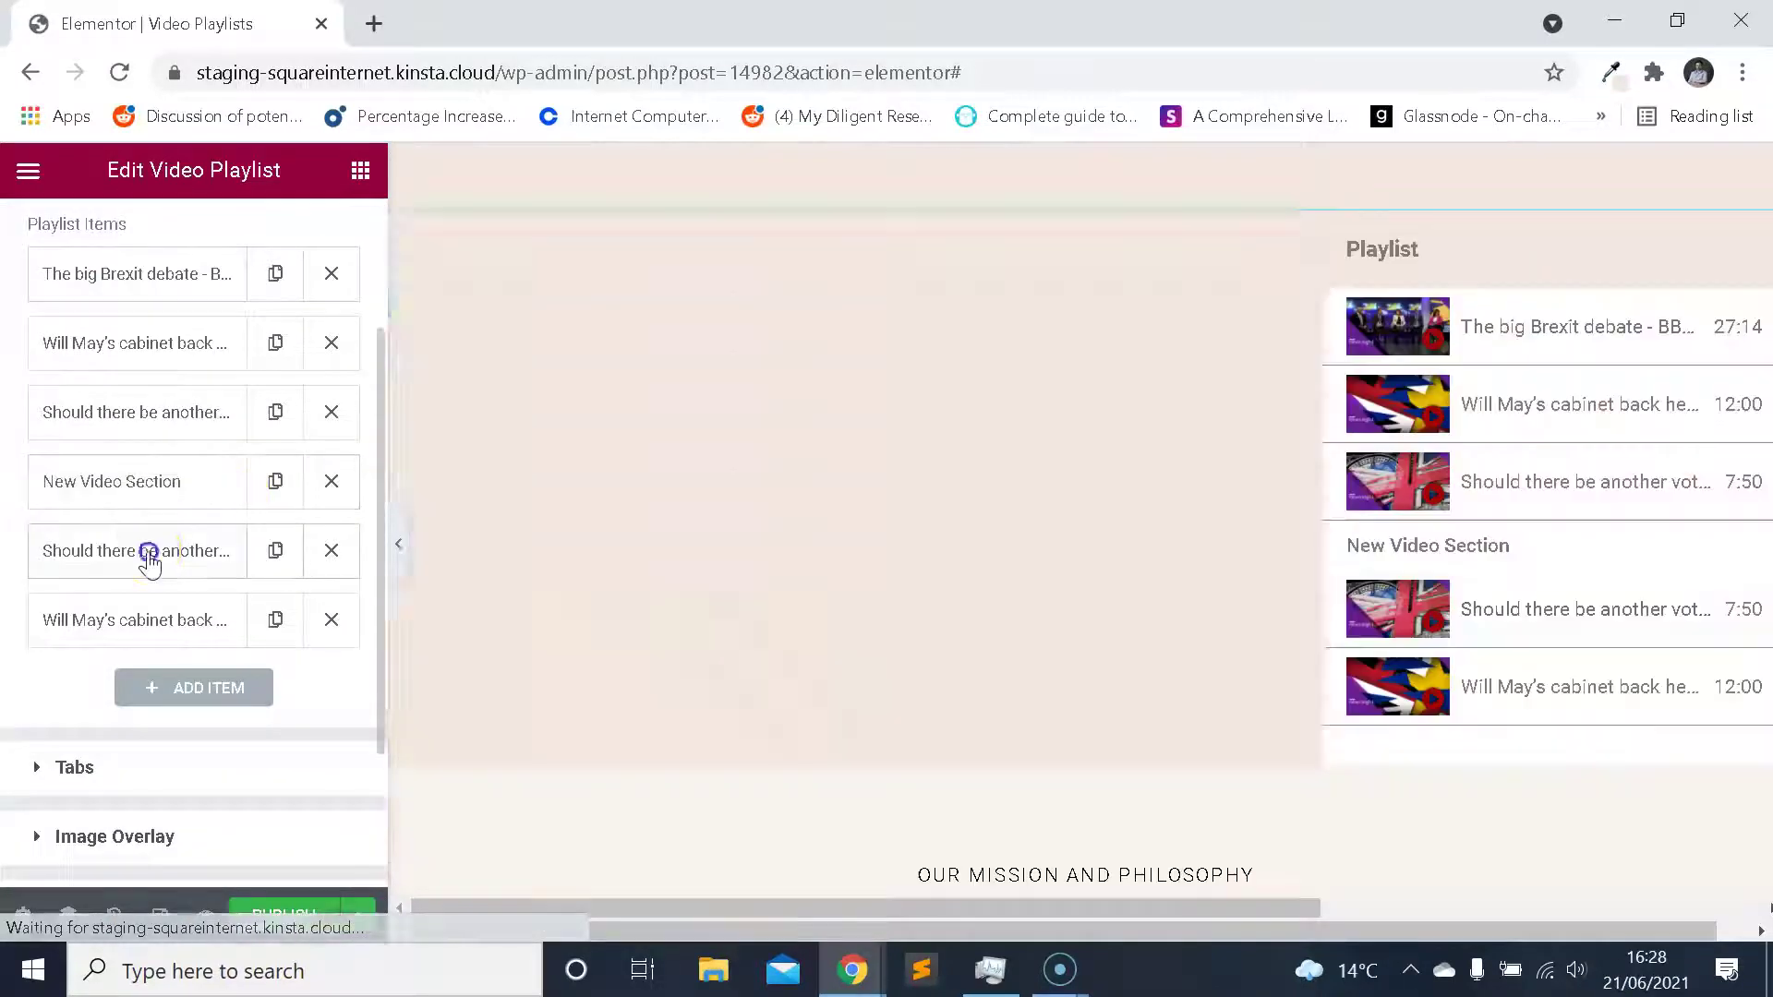
{"action": "left_click", "coordinate": [147, 557]}
{"action": "left_click", "coordinate": [260, 621]}
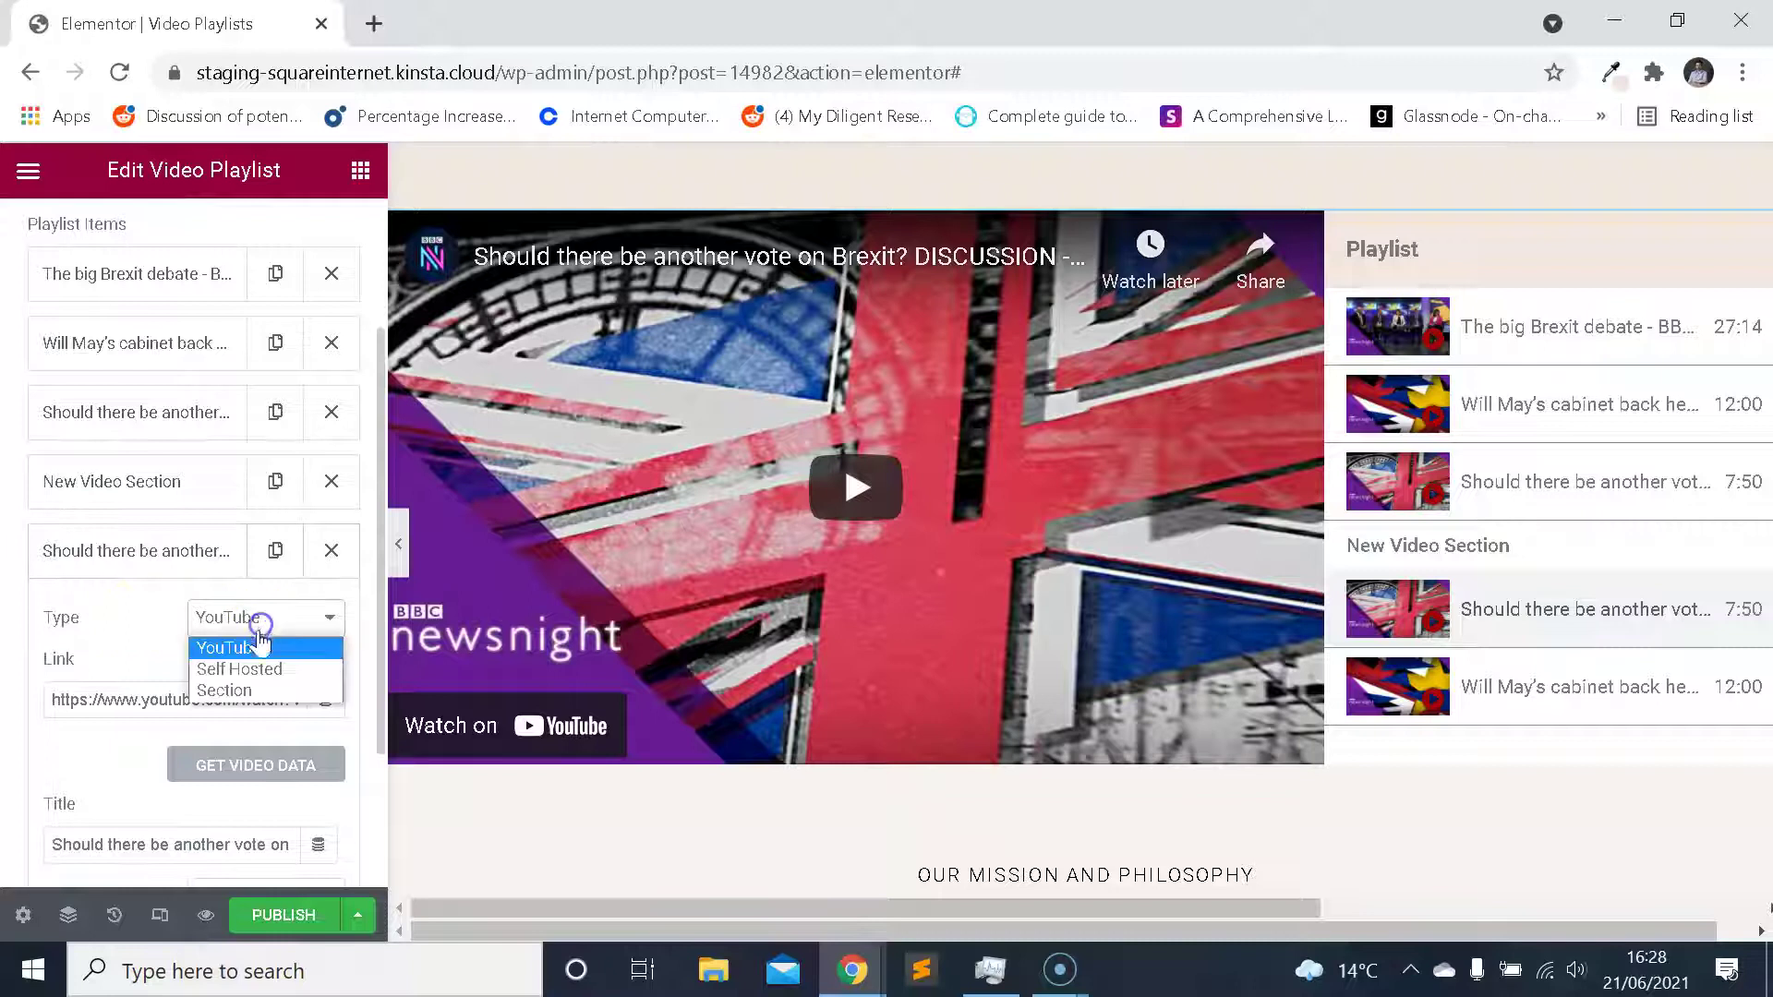
{"action": "left_click", "coordinate": [275, 628]}
{"action": "scroll", "coordinate": [189, 416], "scroll_direction": "up", "scroll_amount": 5}
{"action": "left_click", "coordinate": [194, 236]}
{"action": "left_click", "coordinate": [143, 625]}
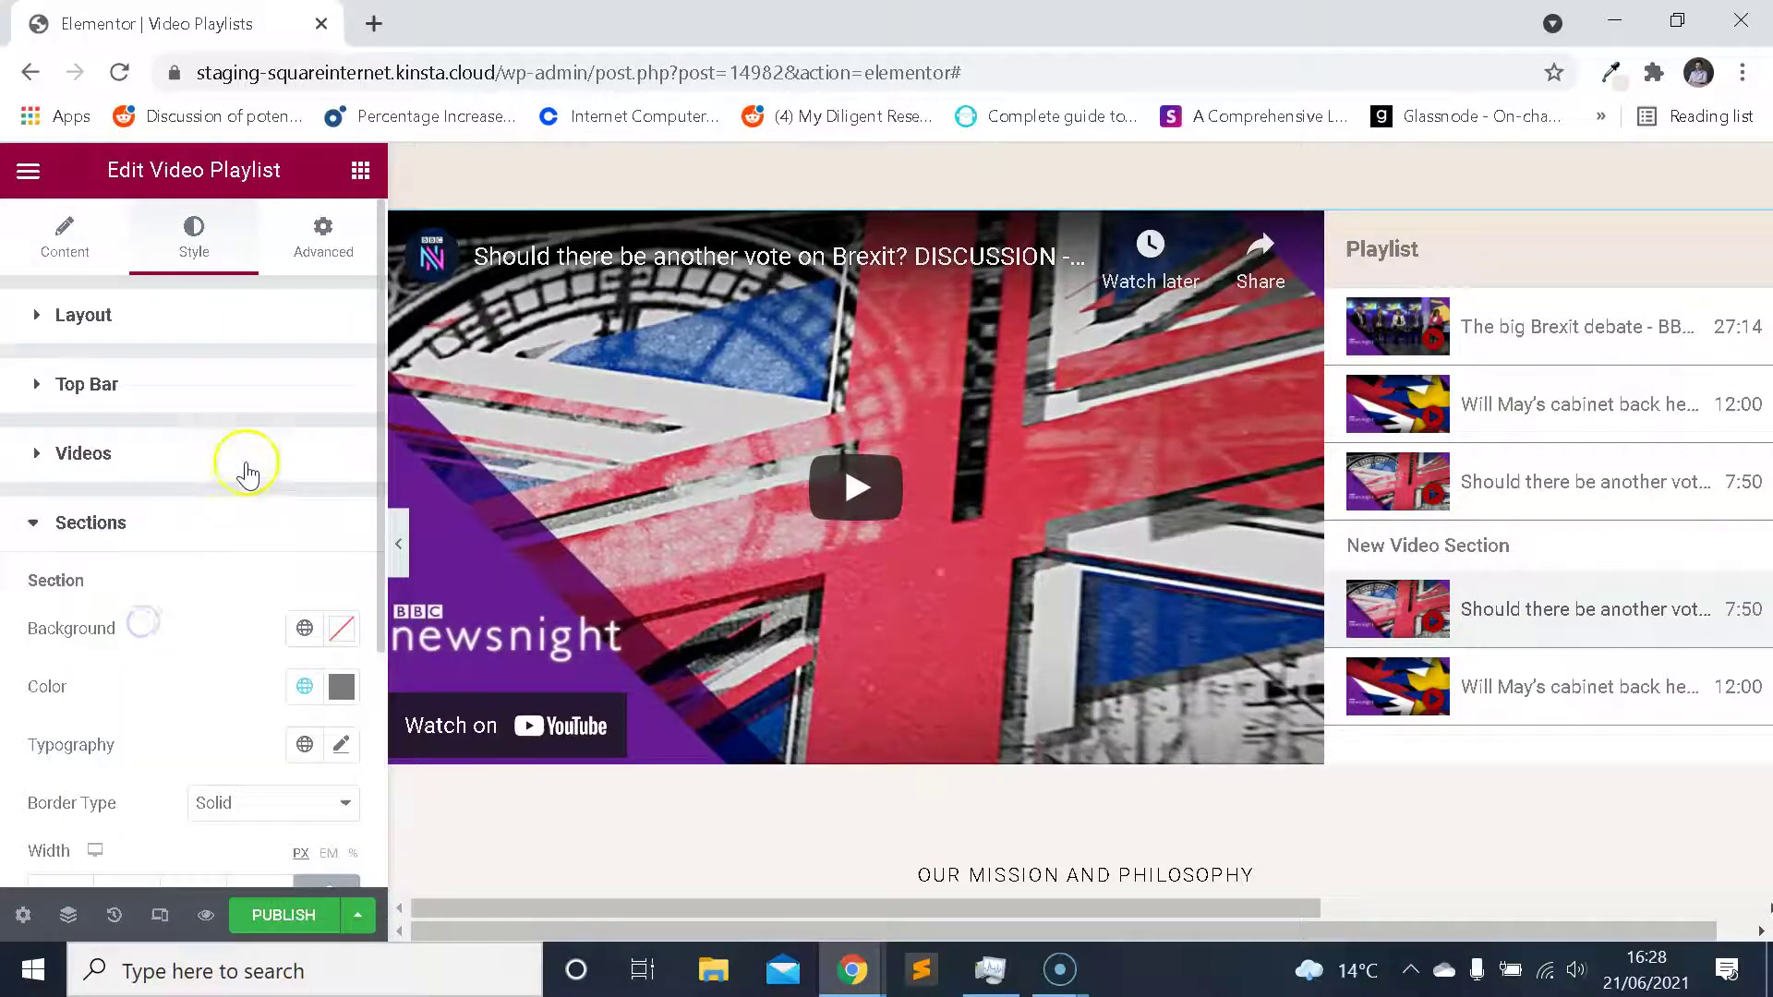
{"action": "scroll", "coordinate": [231, 476], "scroll_direction": "down", "scroll_amount": 2}
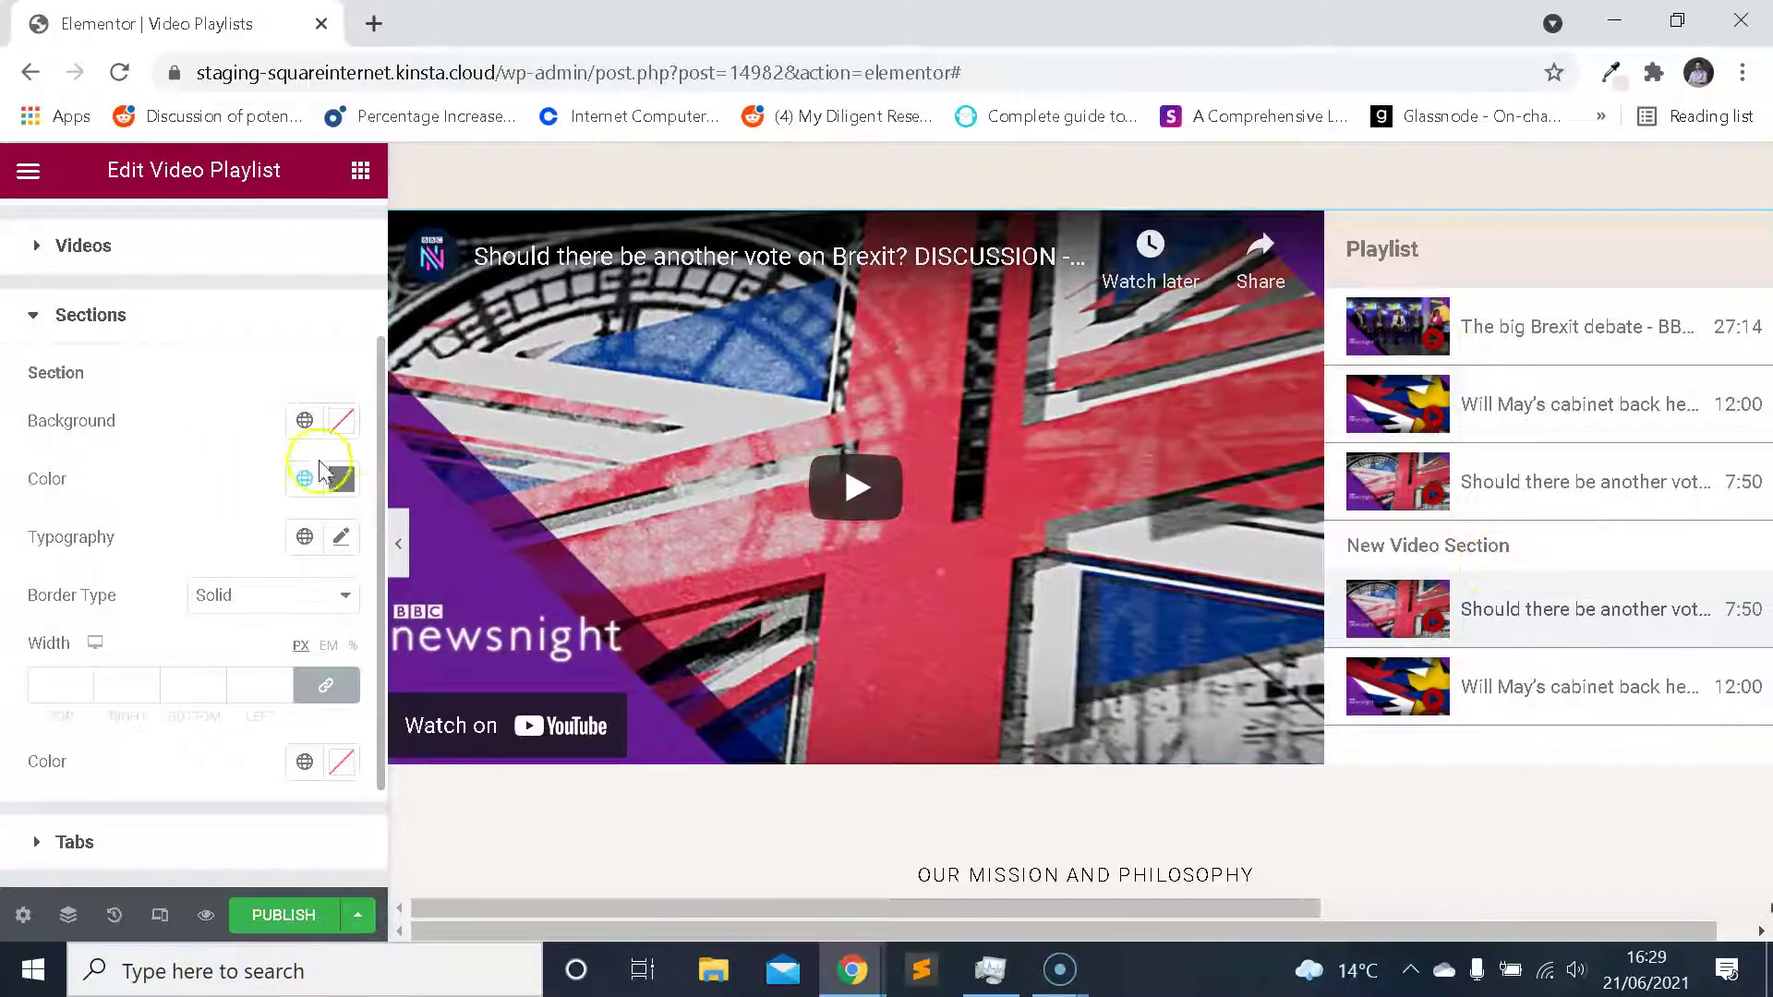
Try #f2e7df as the section title text colour and undo it.
{"action": "left_click", "coordinate": [348, 481]}
{"action": "type", "text": "f2e7df"}
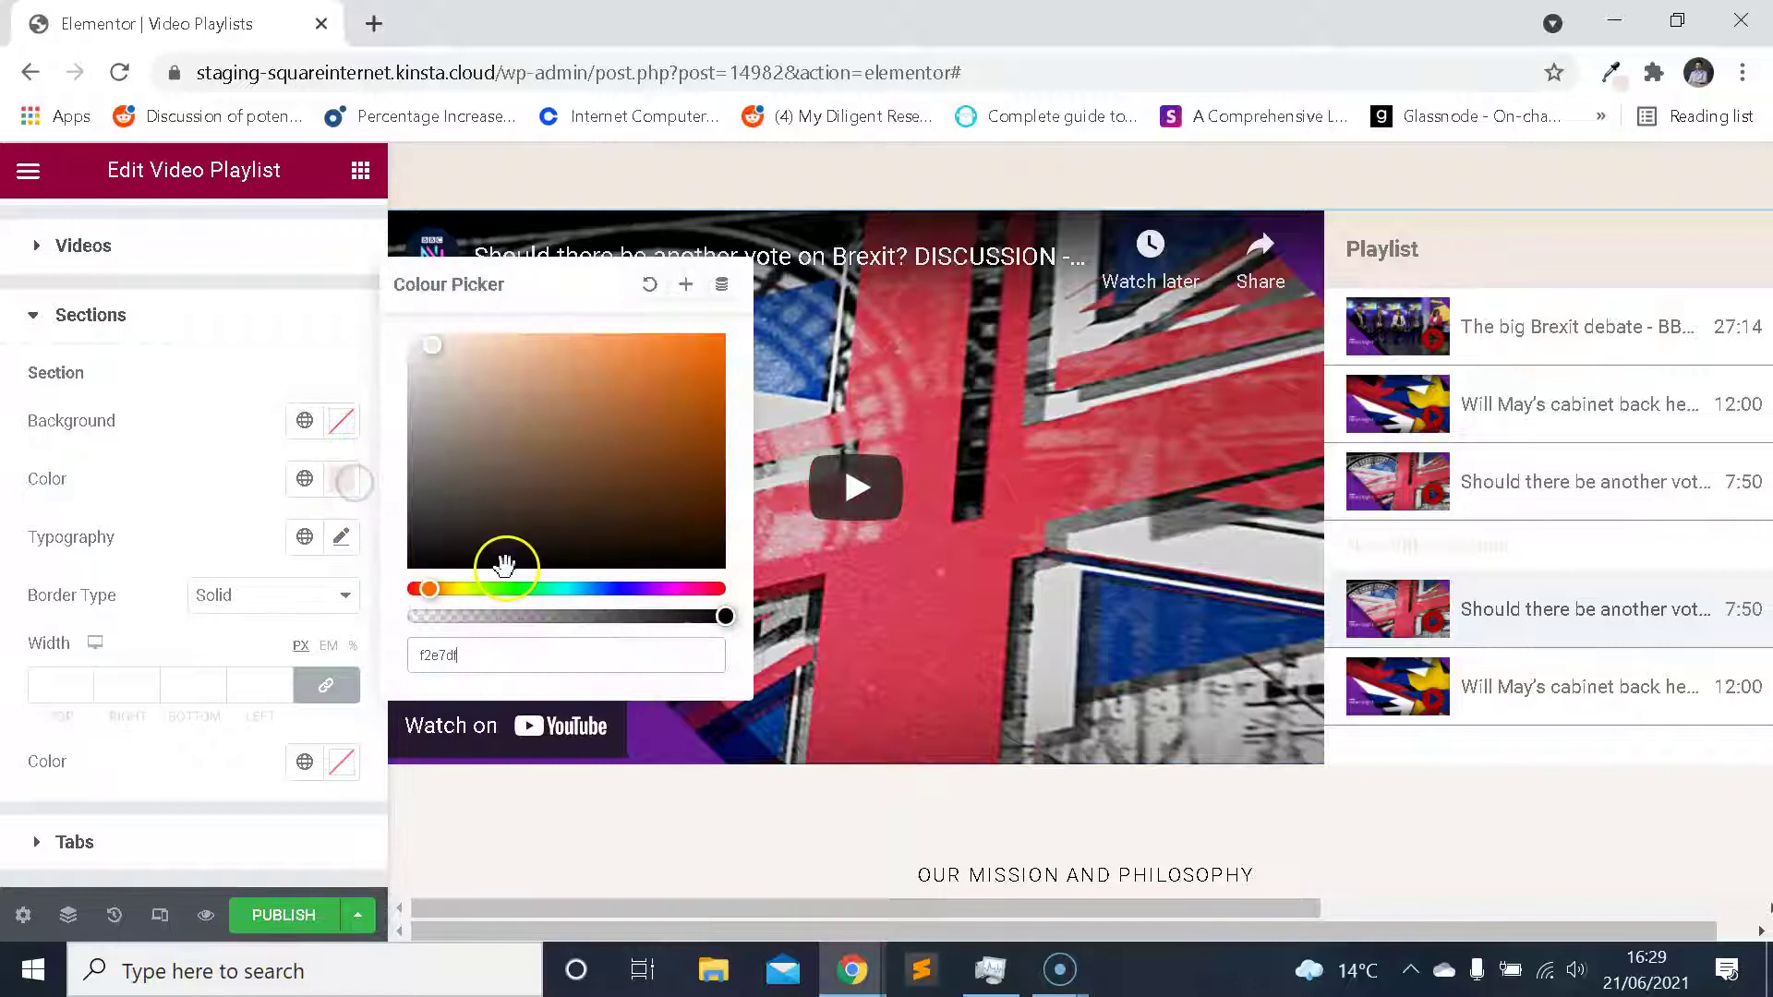
{"action": "left_click", "coordinate": [222, 479]}
Set the section background colour to #f2e7df and check it against the rest of the page.
{"action": "left_click", "coordinate": [340, 420]}
{"action": "type", "text": "f2e7df"}
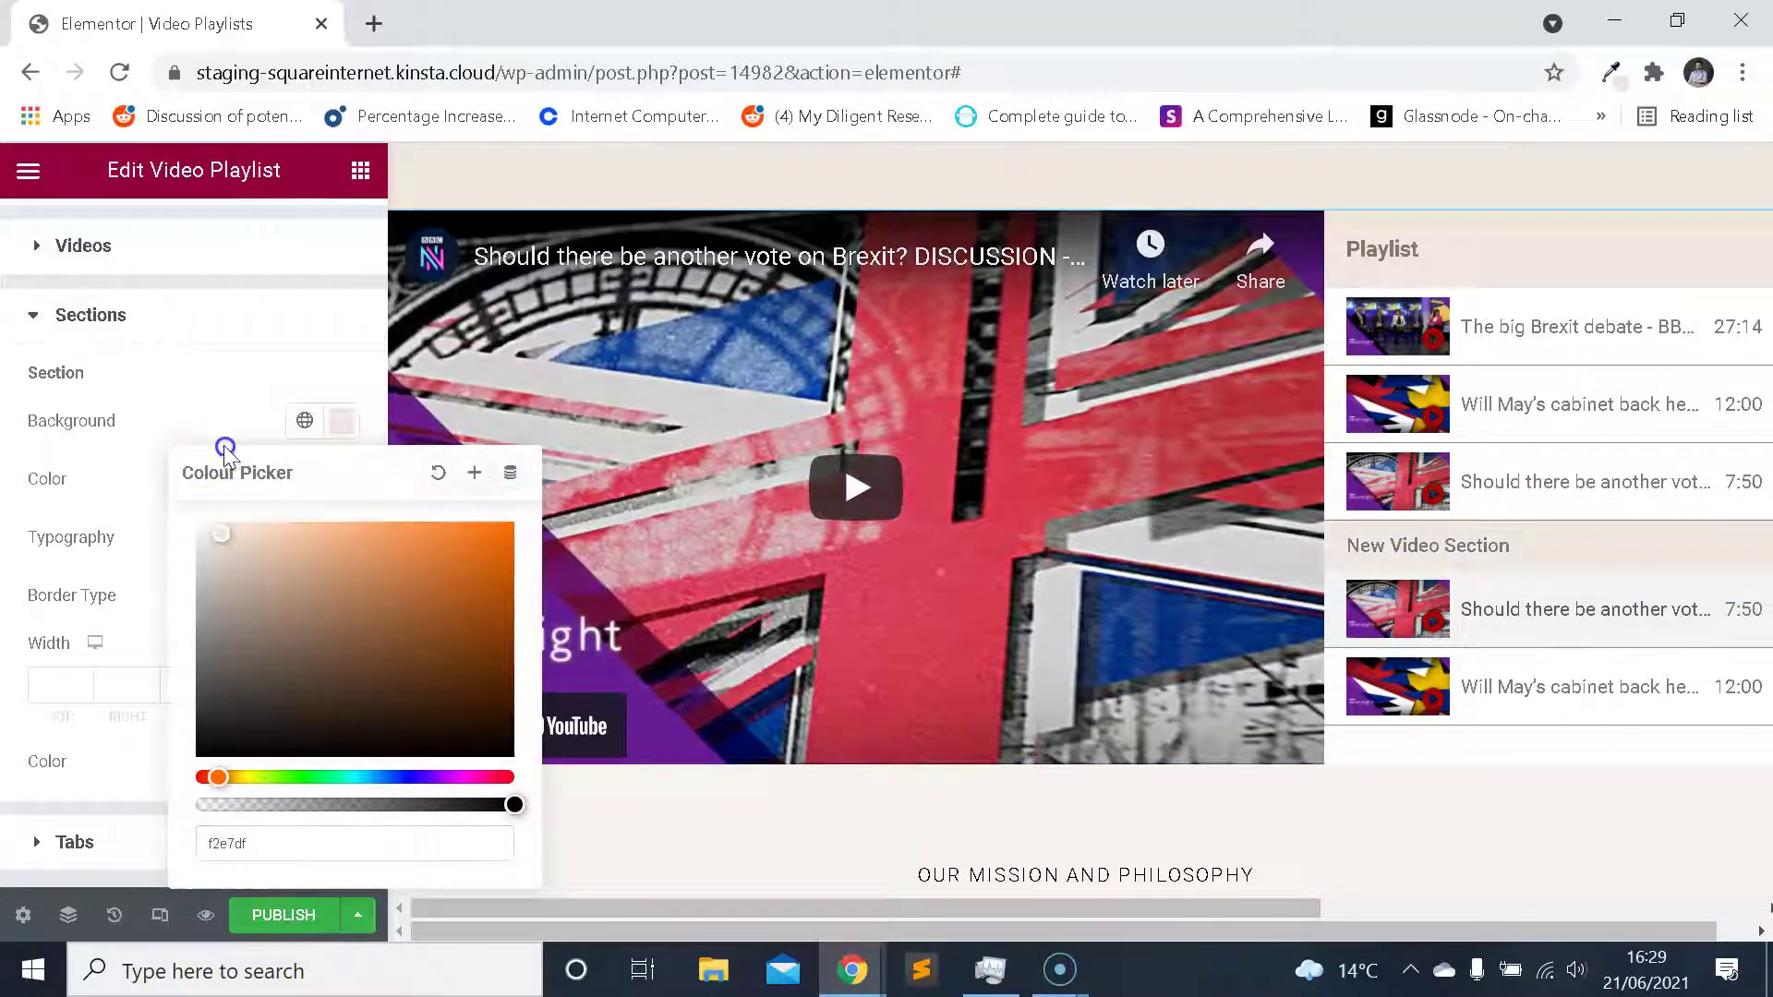
{"action": "left_click", "coordinate": [228, 390]}
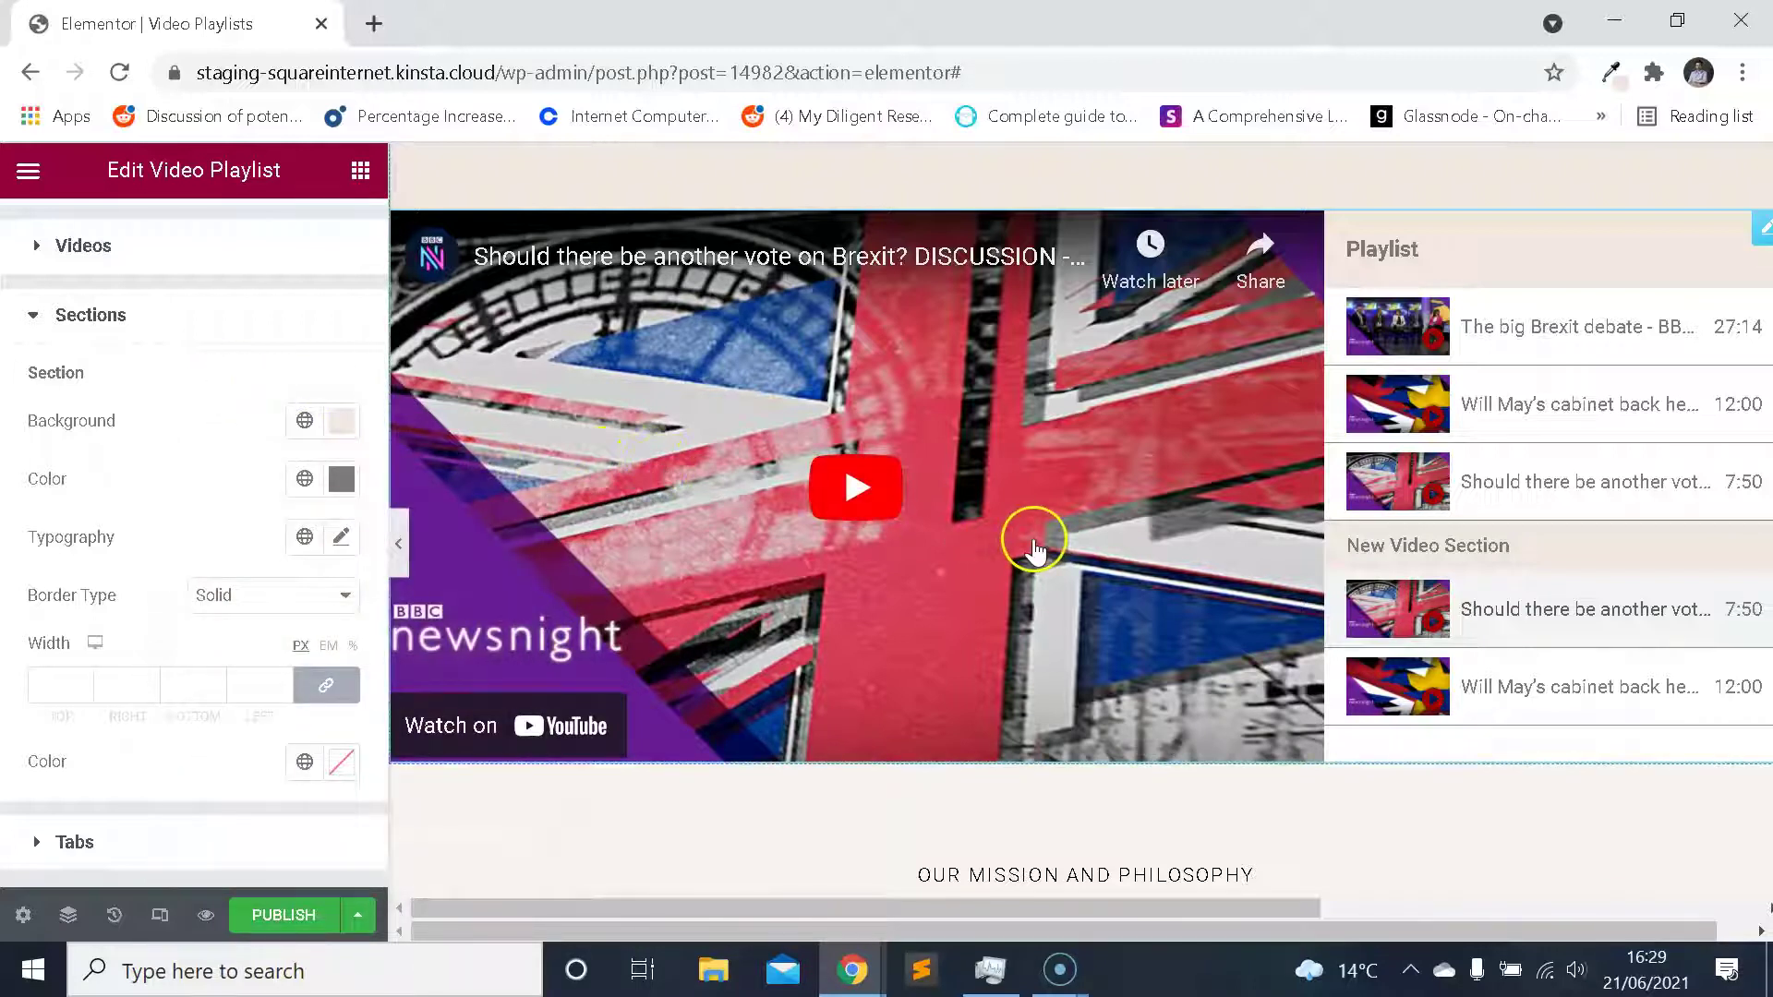
{"action": "scroll", "coordinate": [1292, 581], "scroll_direction": "down", "scroll_amount": 6}
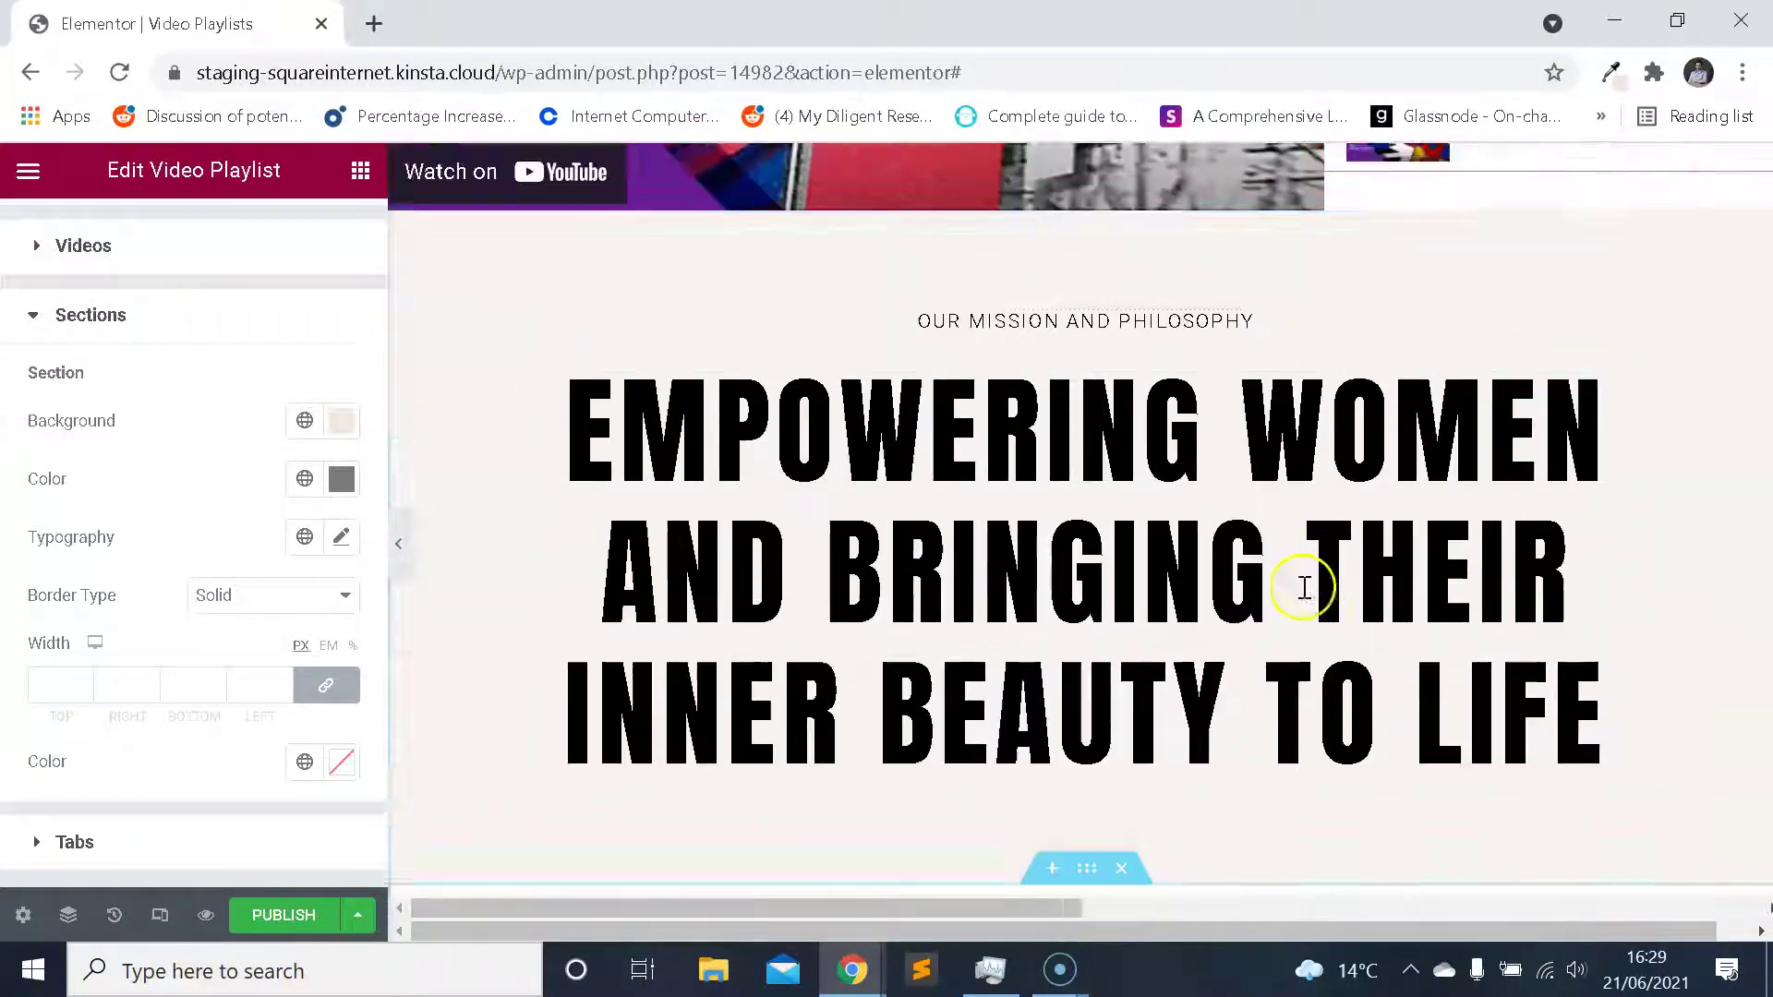
{"action": "scroll", "coordinate": [1304, 587], "scroll_direction": "up", "scroll_amount": 6}
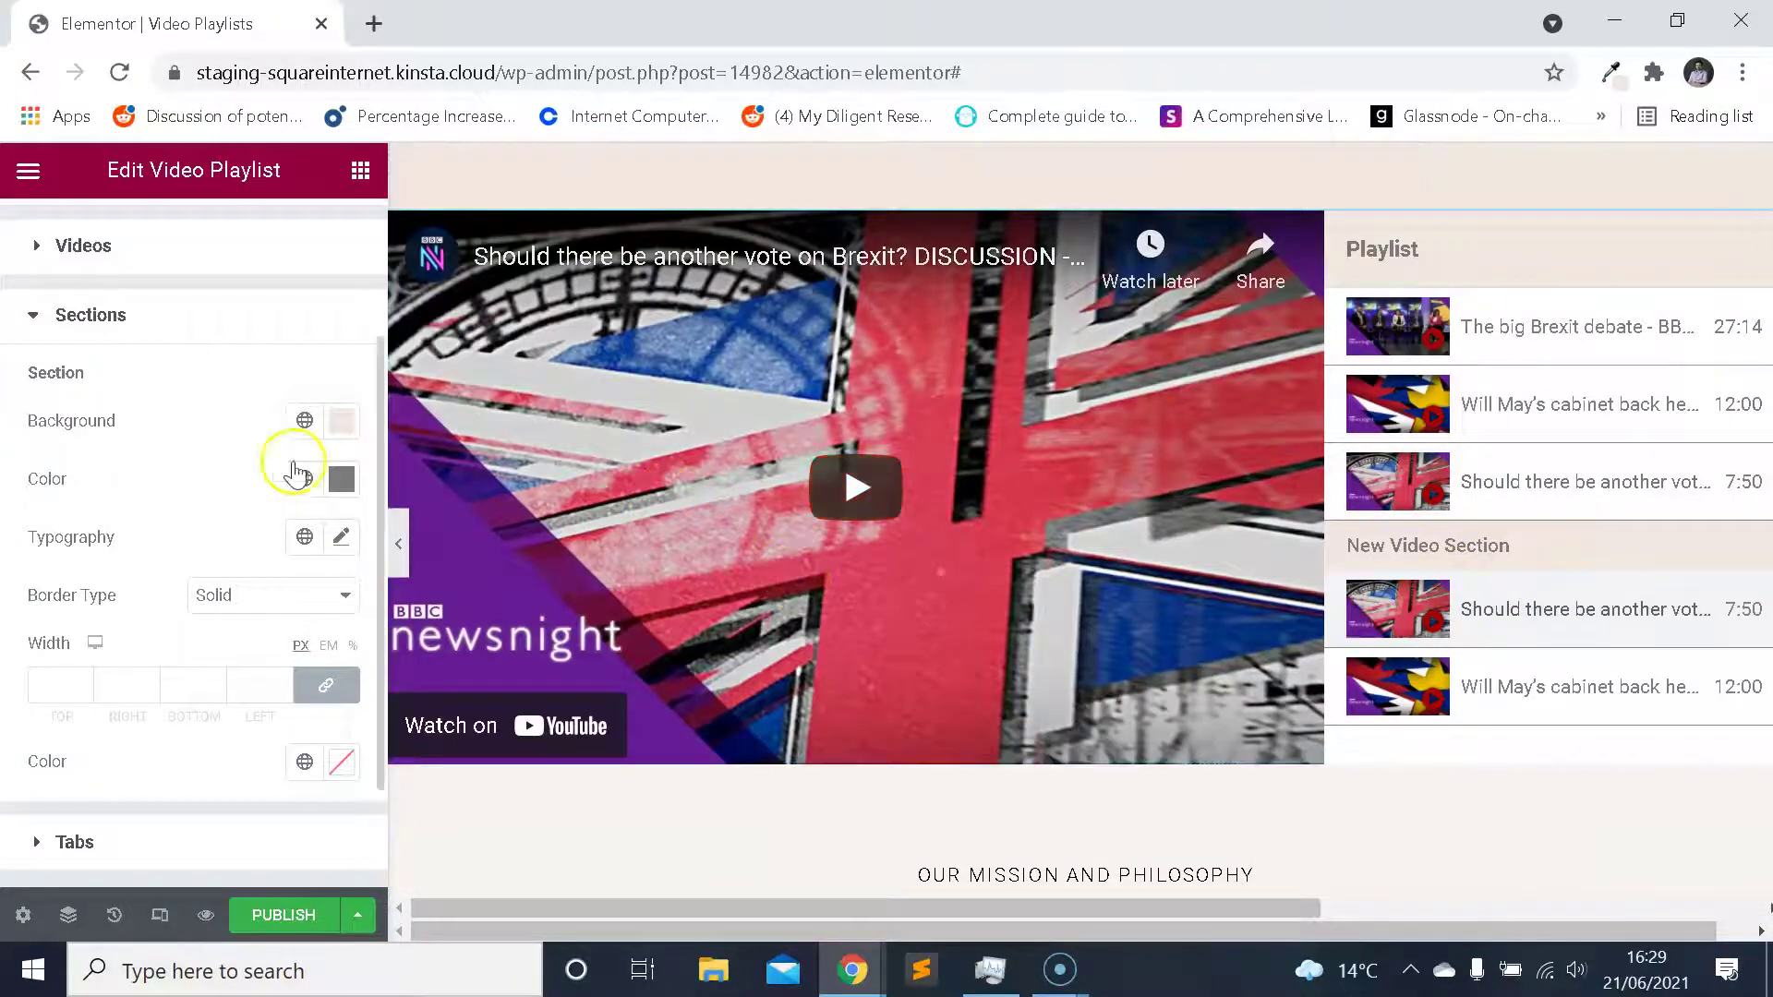
{"action": "left_click", "coordinate": [336, 487]}
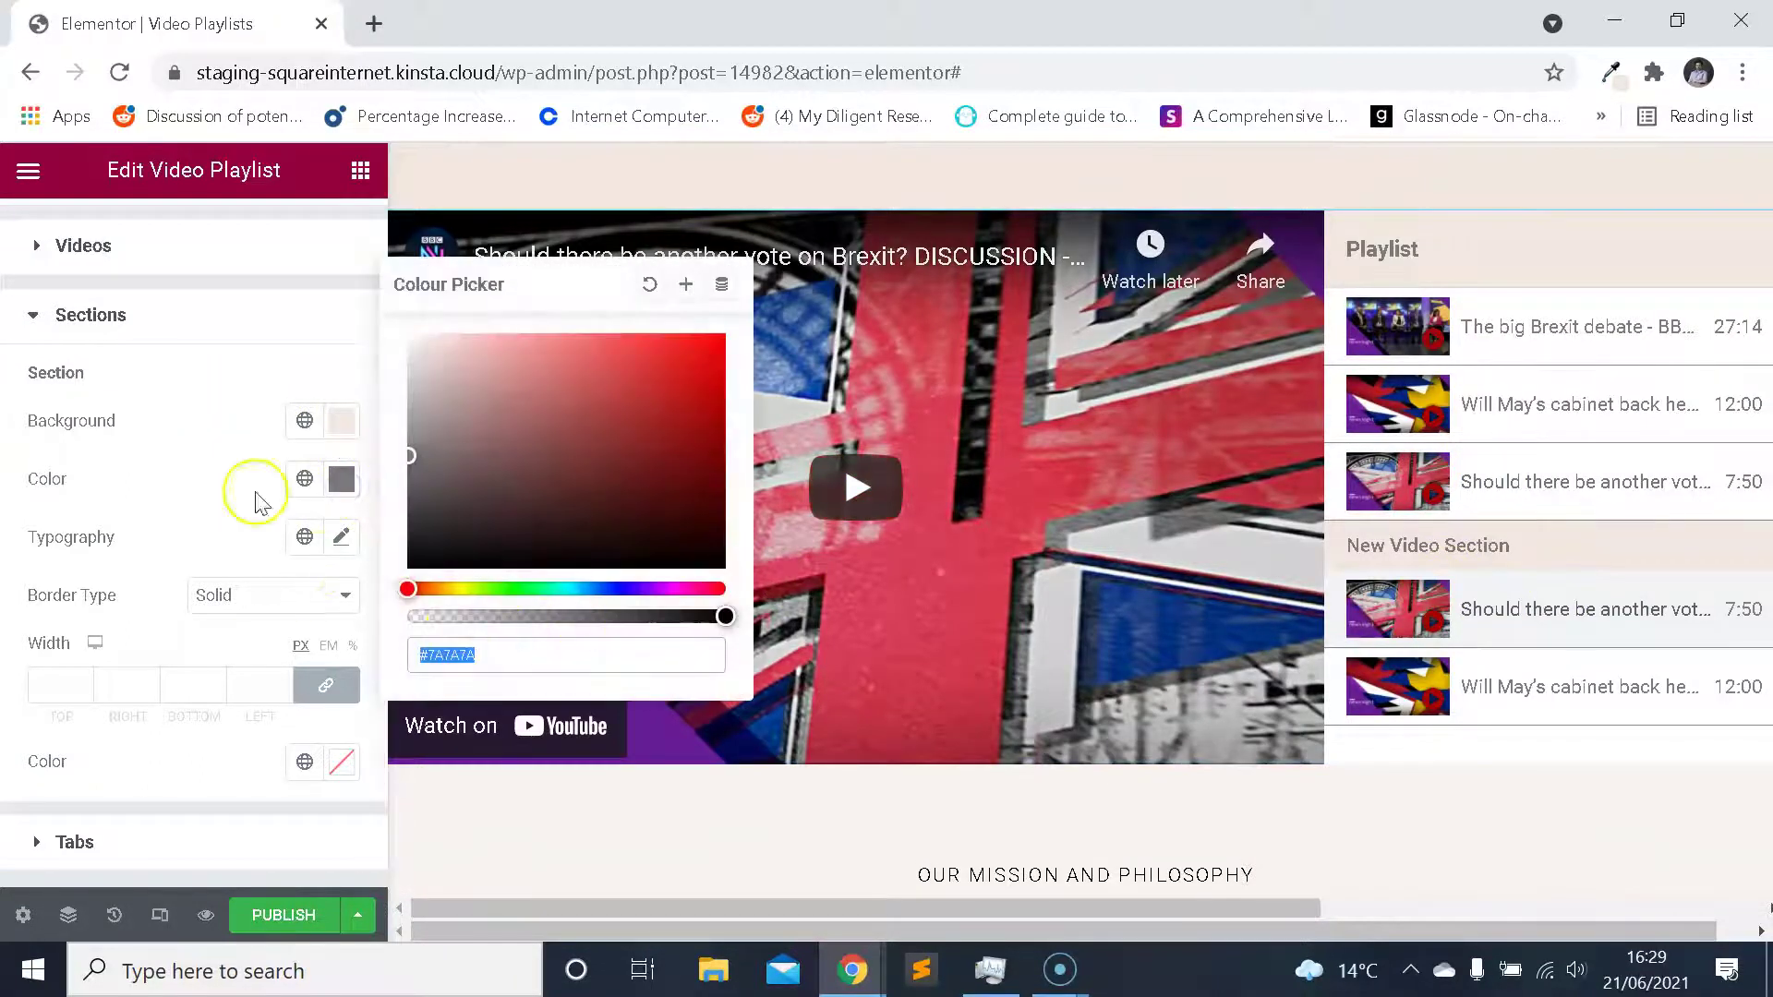
{"action": "left_click", "coordinate": [218, 470]}
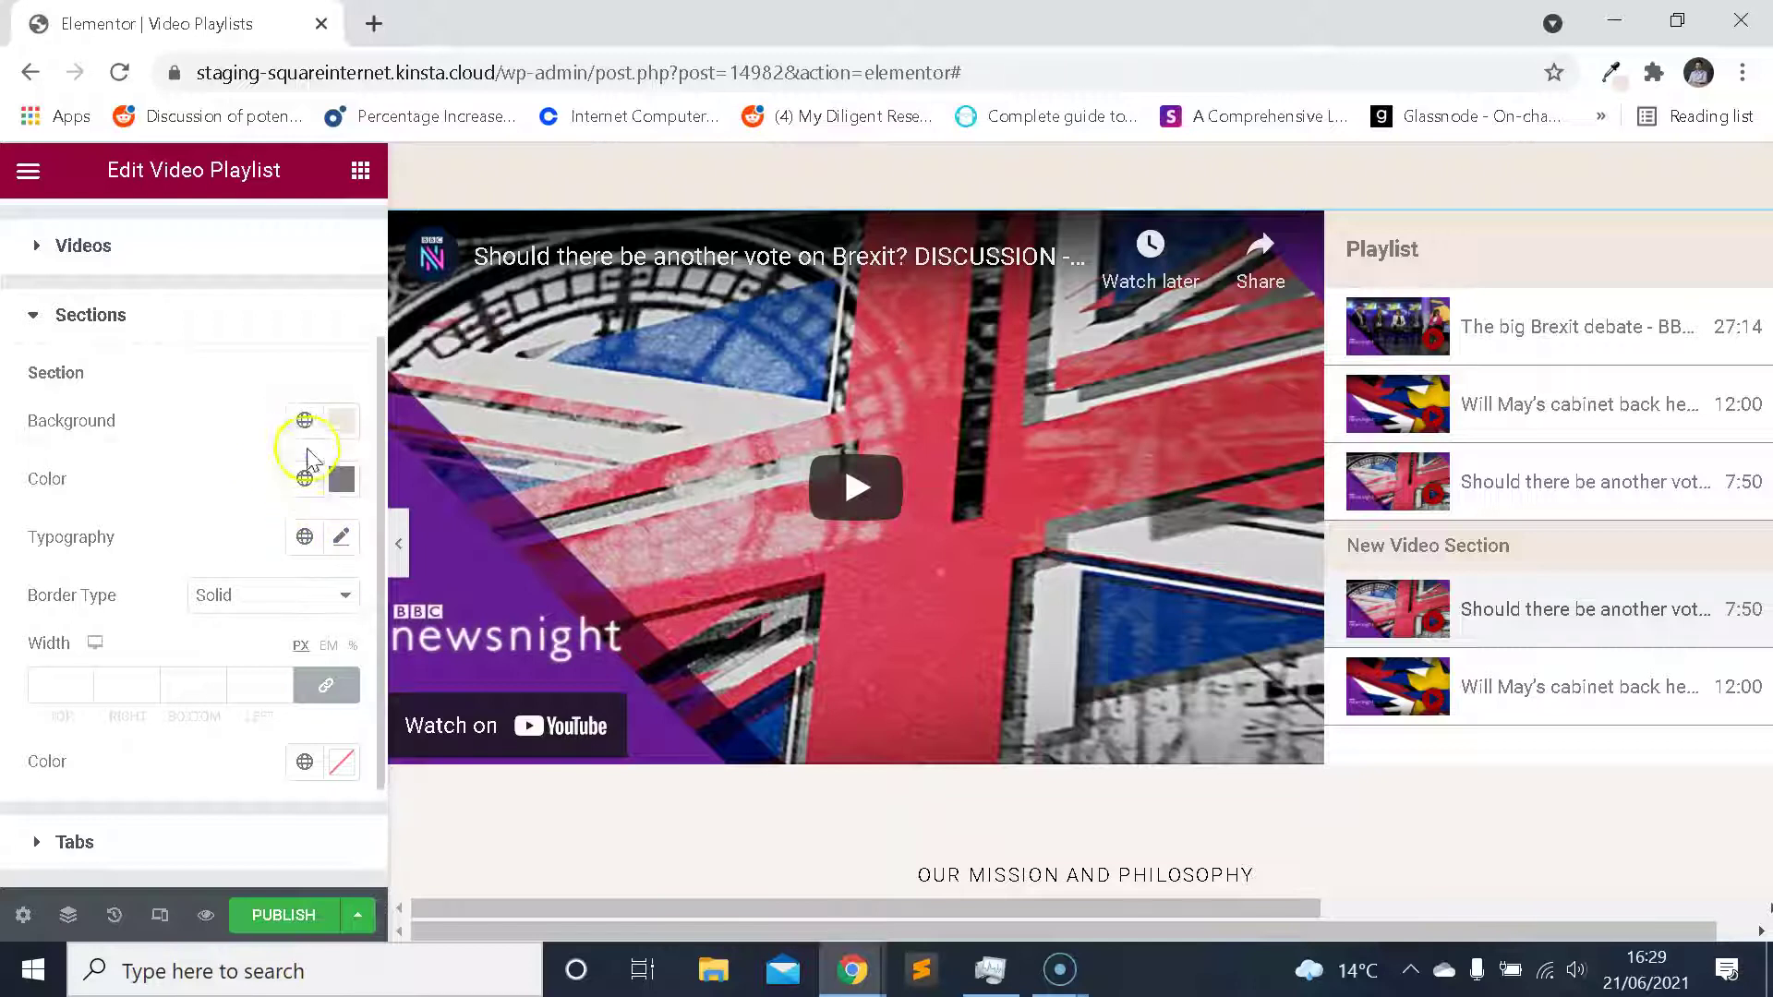
{"action": "left_click", "coordinate": [303, 420]}
{"action": "left_click", "coordinate": [206, 416]}
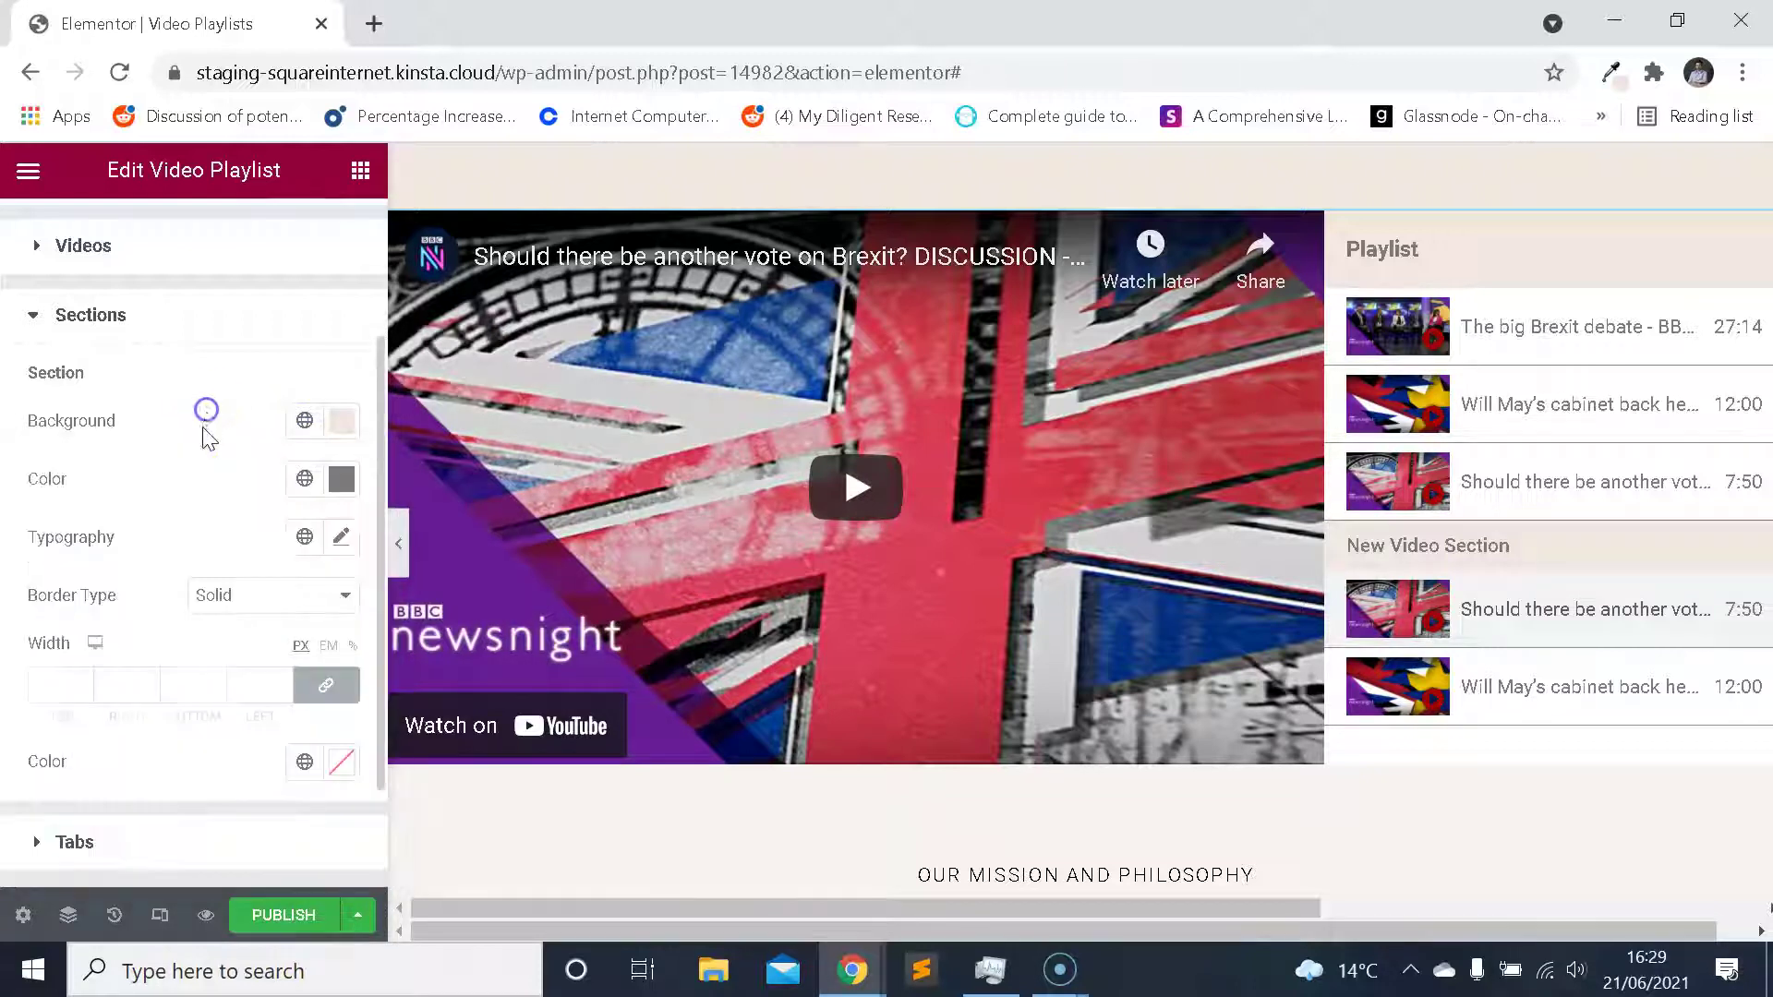
Try the Dashed and None border types for the playlist section and set the border type to Double.
{"action": "scroll", "coordinate": [217, 443], "scroll_direction": "down", "scroll_amount": 2}
{"action": "left_click", "coordinate": [280, 453]}
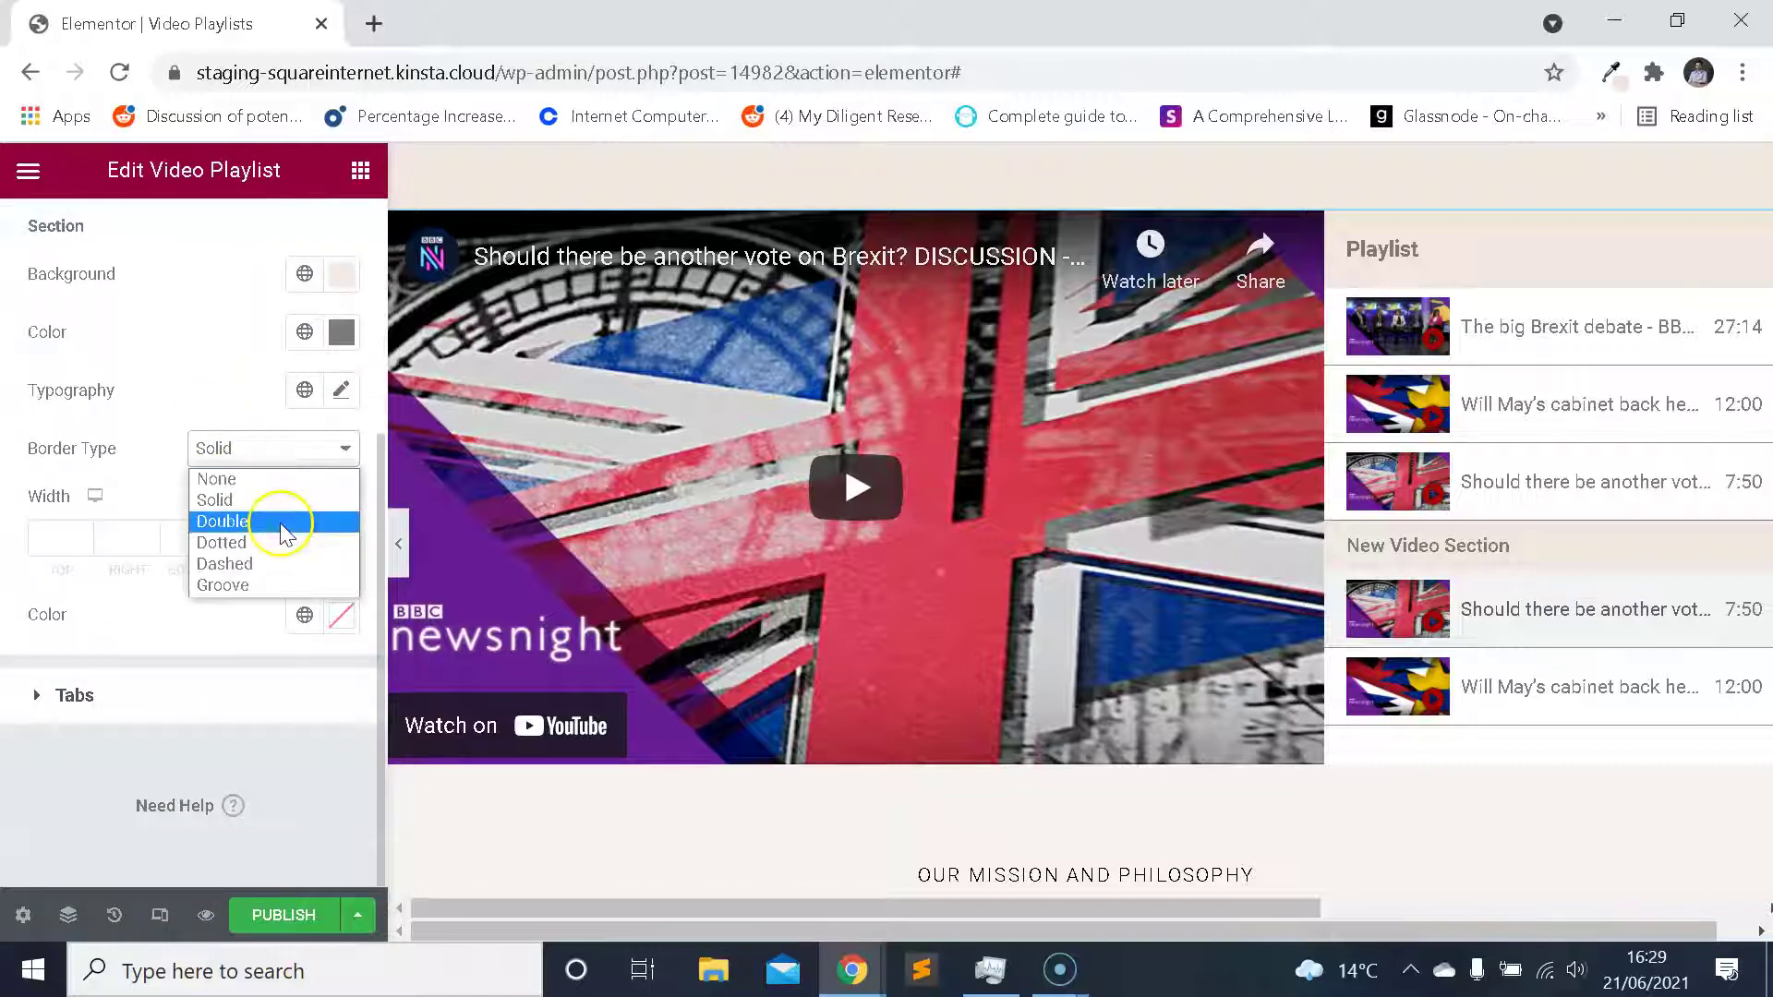
{"action": "left_click", "coordinate": [283, 526]}
{"action": "left_click", "coordinate": [298, 463]}
{"action": "left_click", "coordinate": [275, 559]}
{"action": "left_click", "coordinate": [277, 464]}
{"action": "left_click", "coordinate": [276, 480]}
{"action": "left_click", "coordinate": [258, 460]}
{"action": "left_click", "coordinate": [258, 521]}
Try a section border width of 5 px on all sides, clear it, and set the border colour to red #CD0723.
{"action": "type", "text": "5"}
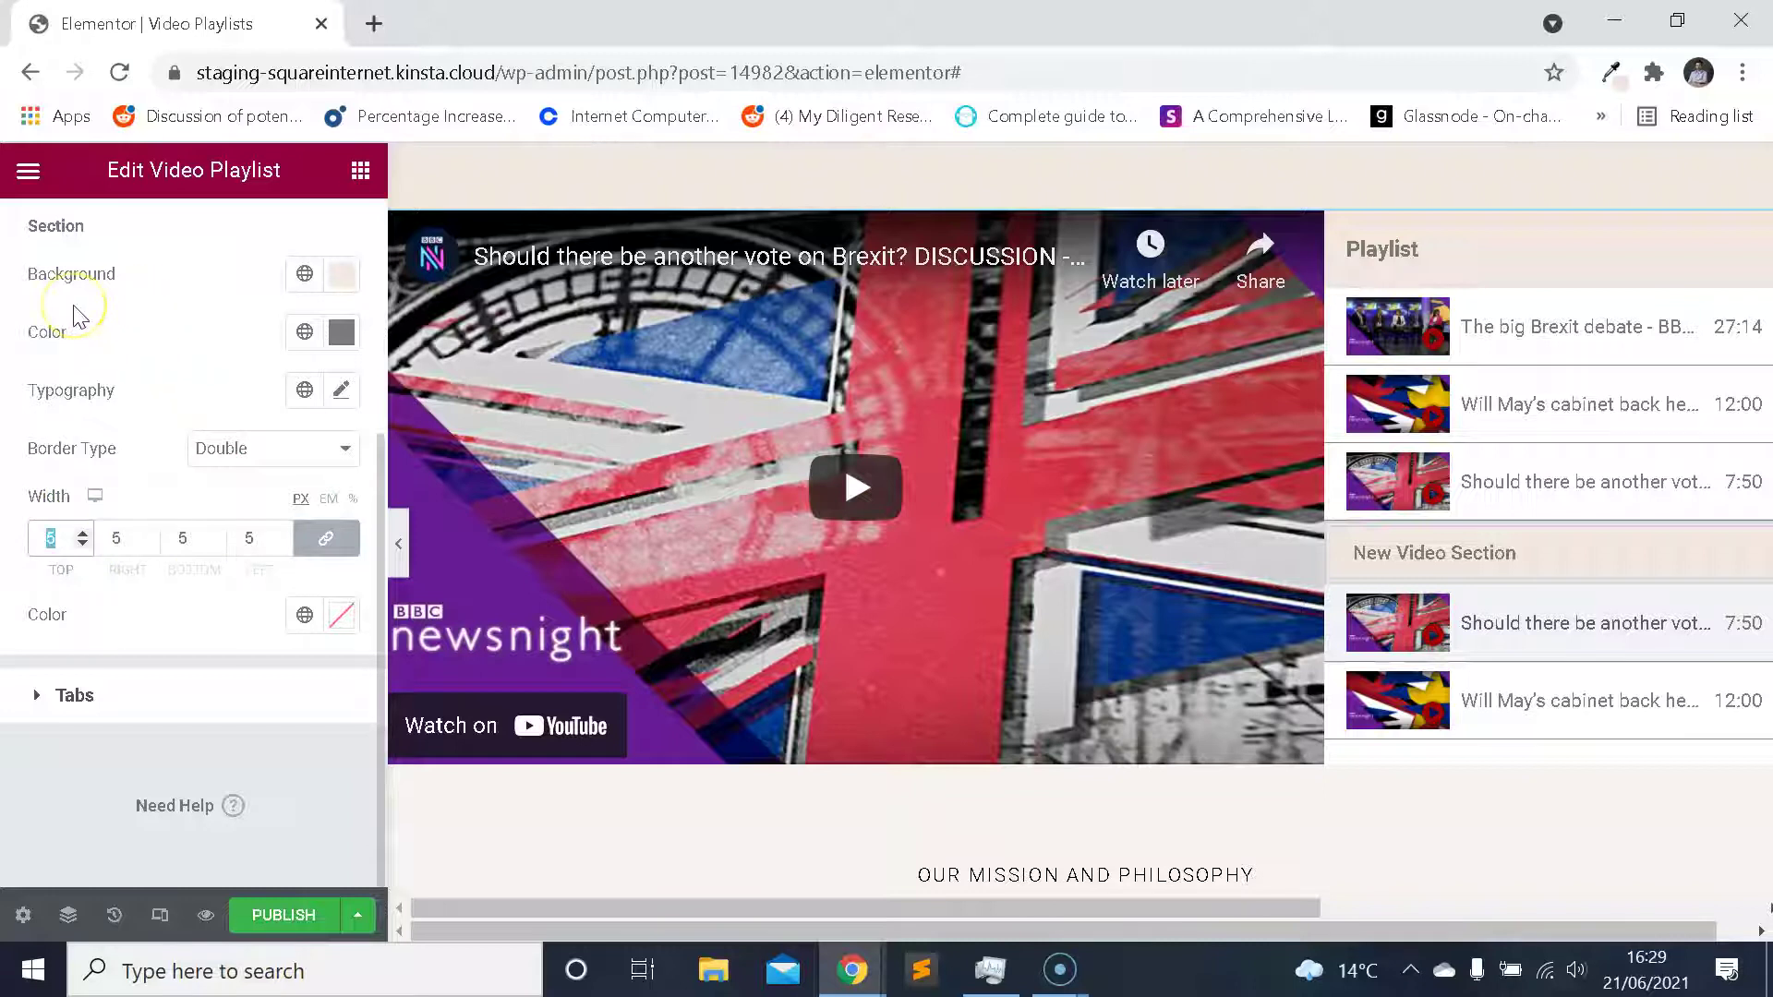
{"action": "key", "text": "BackSpace"}
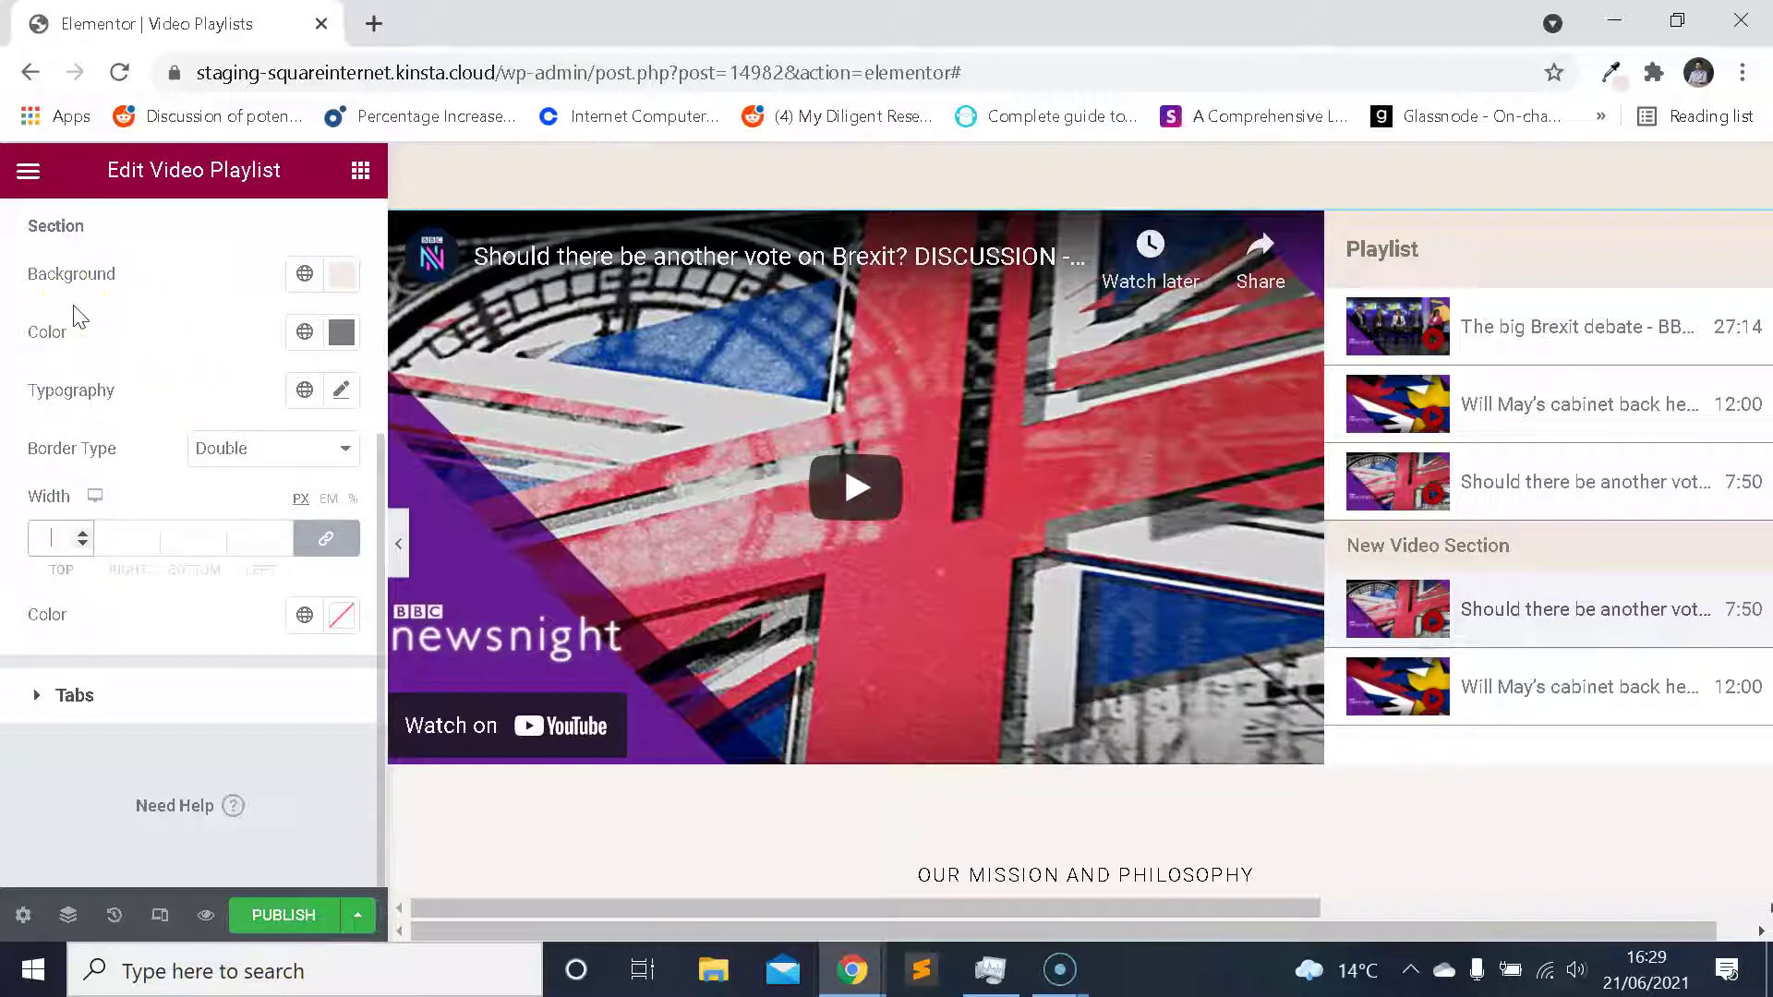
{"action": "left_click", "coordinate": [341, 615]}
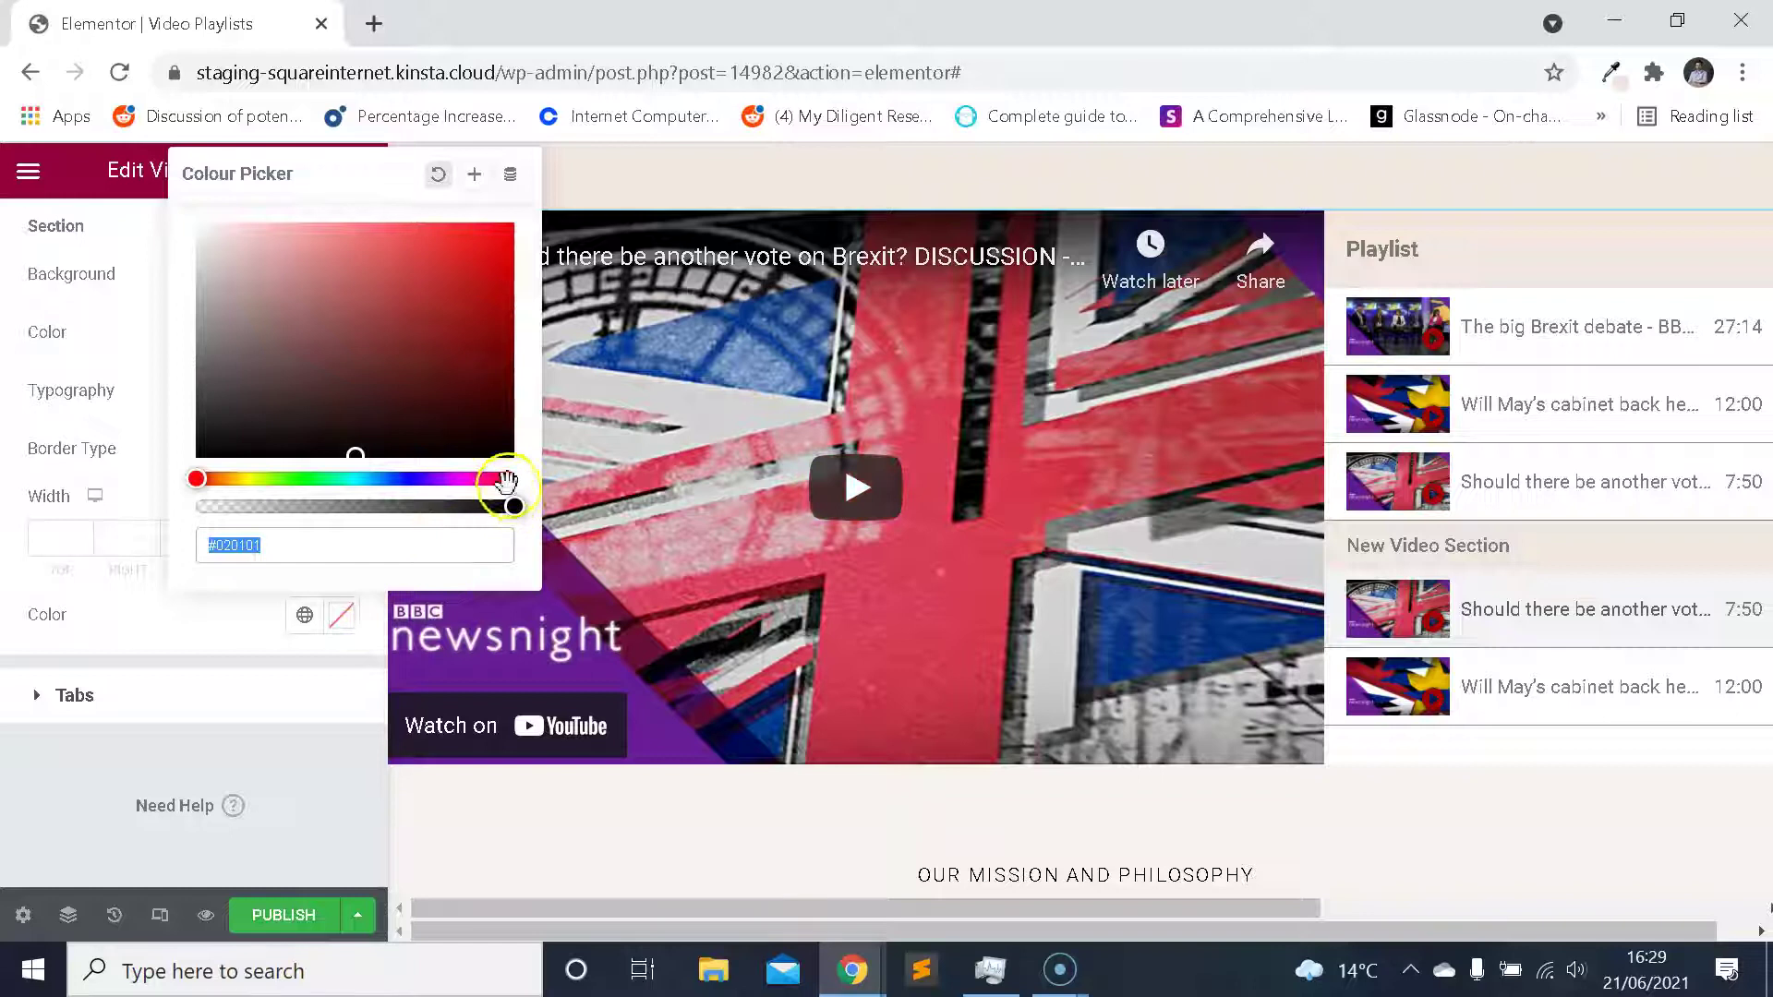
{"action": "left_click", "coordinate": [502, 269]}
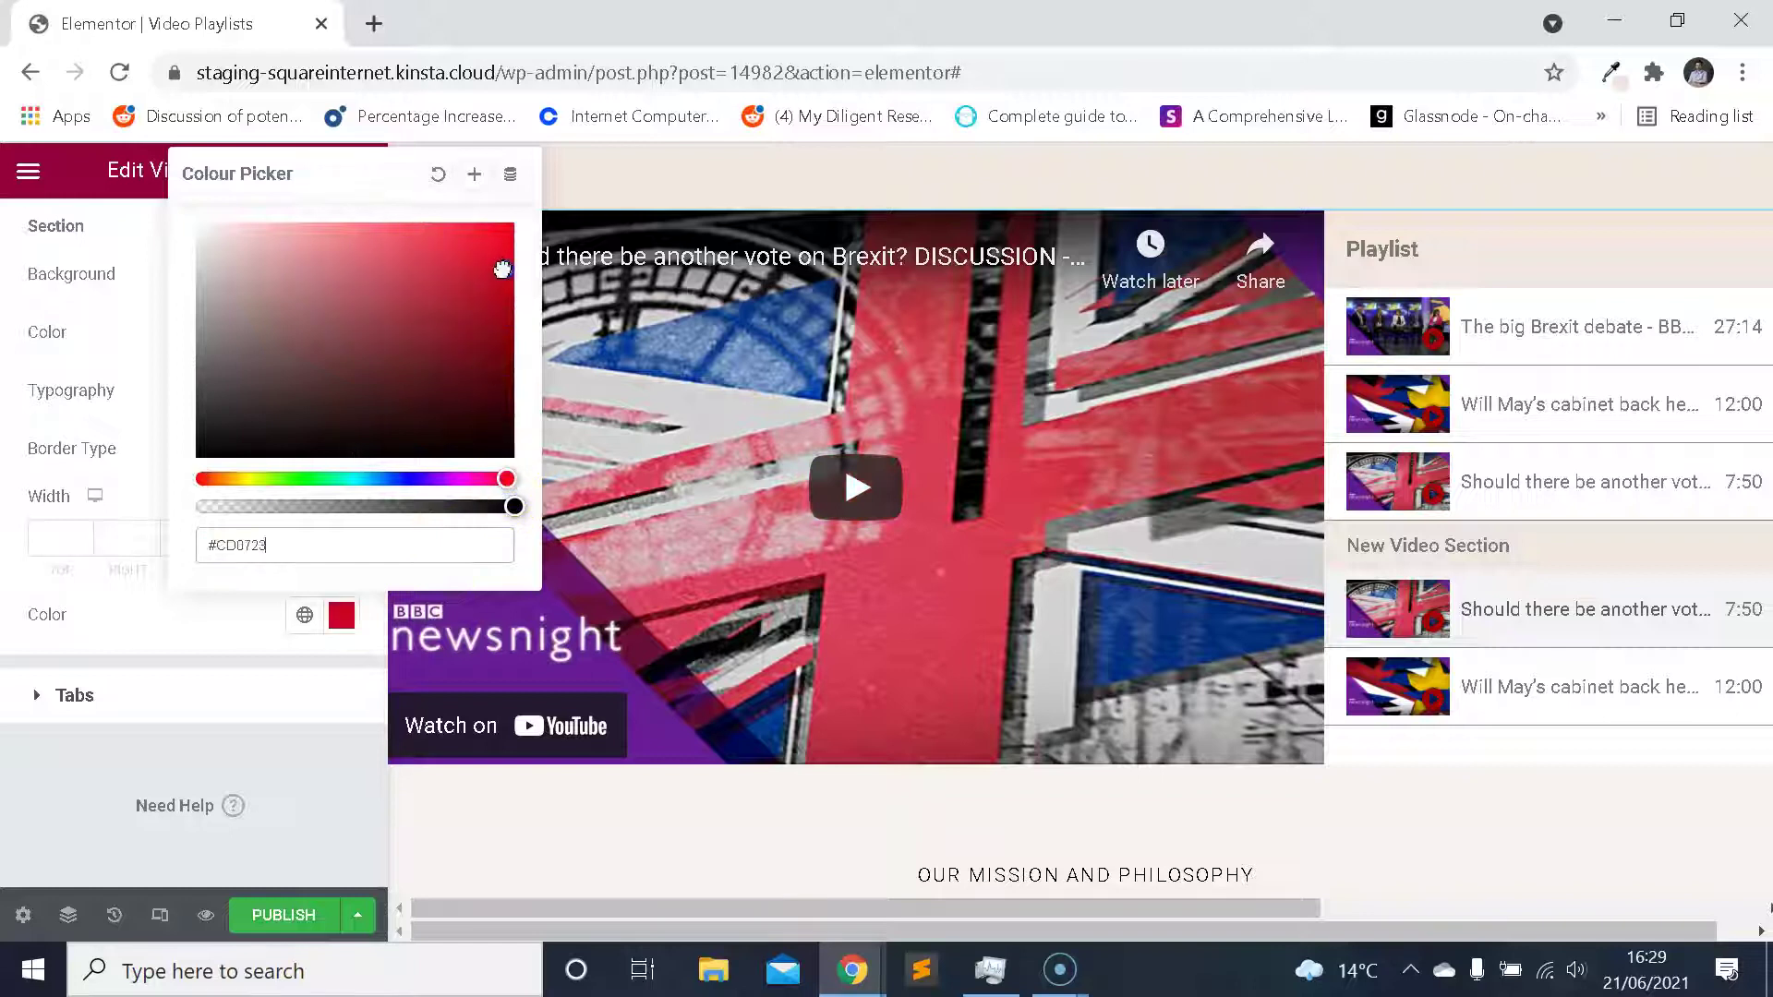
{"action": "left_click", "coordinate": [143, 481]}
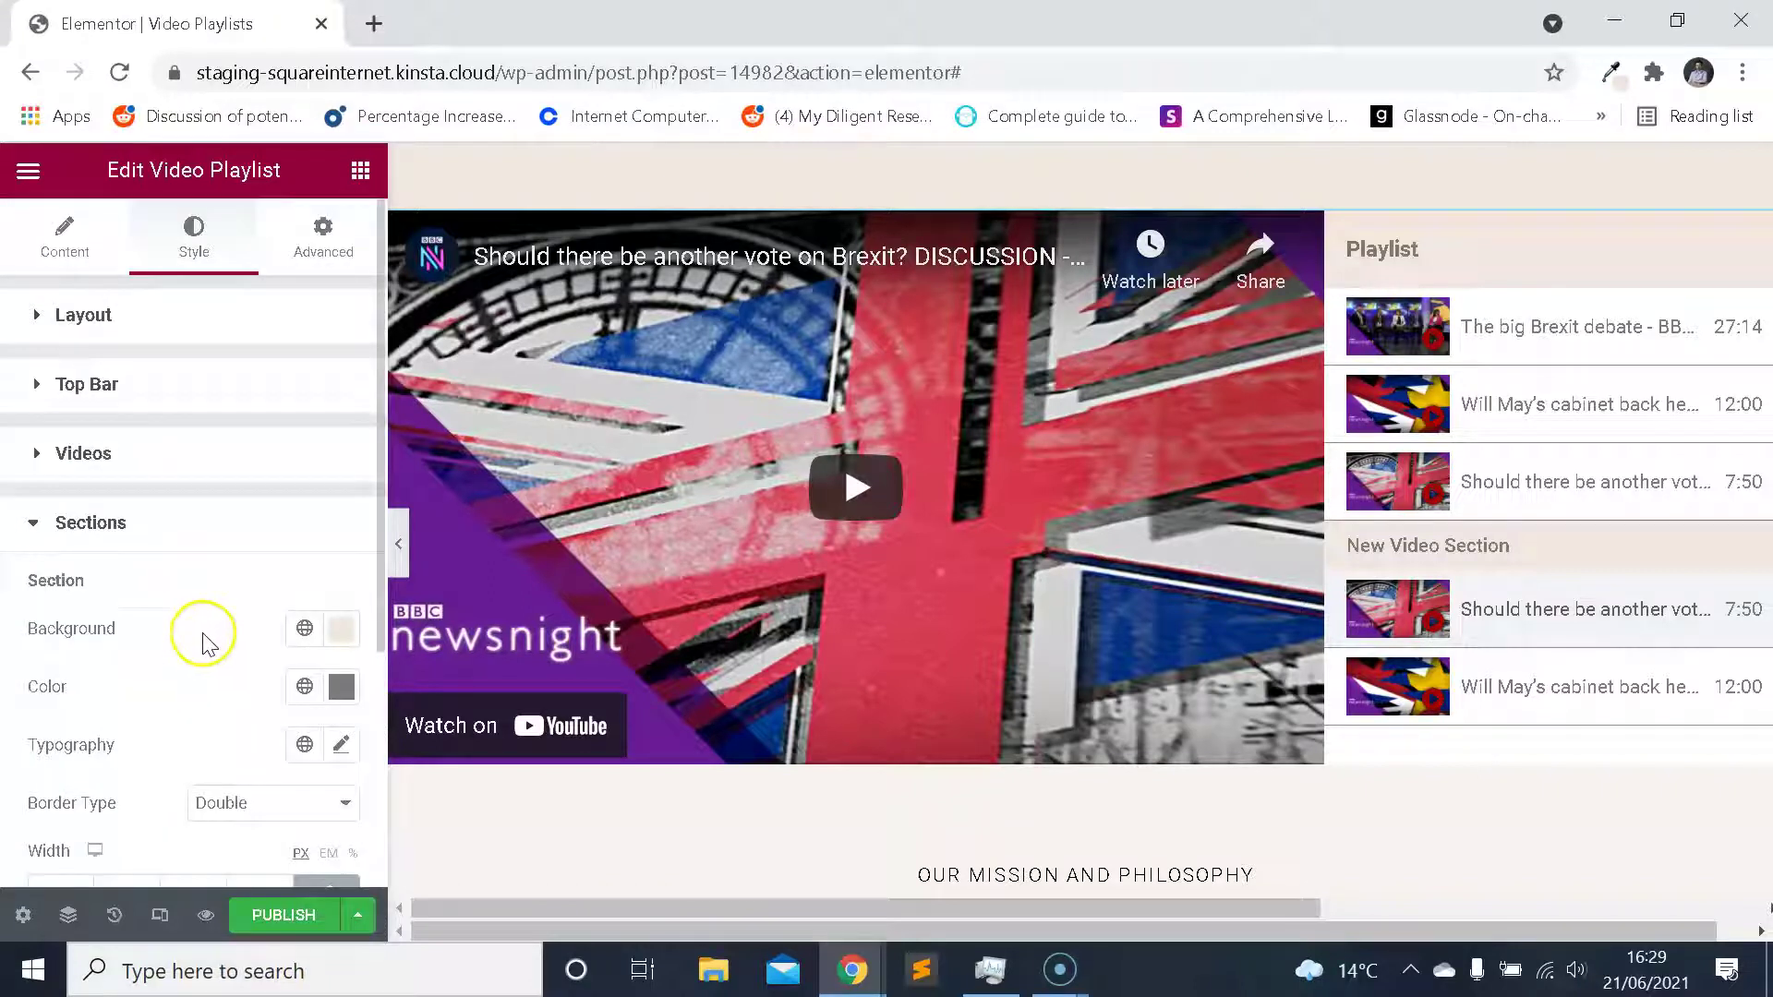
Open the Tabs style settings and check the page around the playlist for its tabs.
{"action": "left_click", "coordinate": [127, 694]}
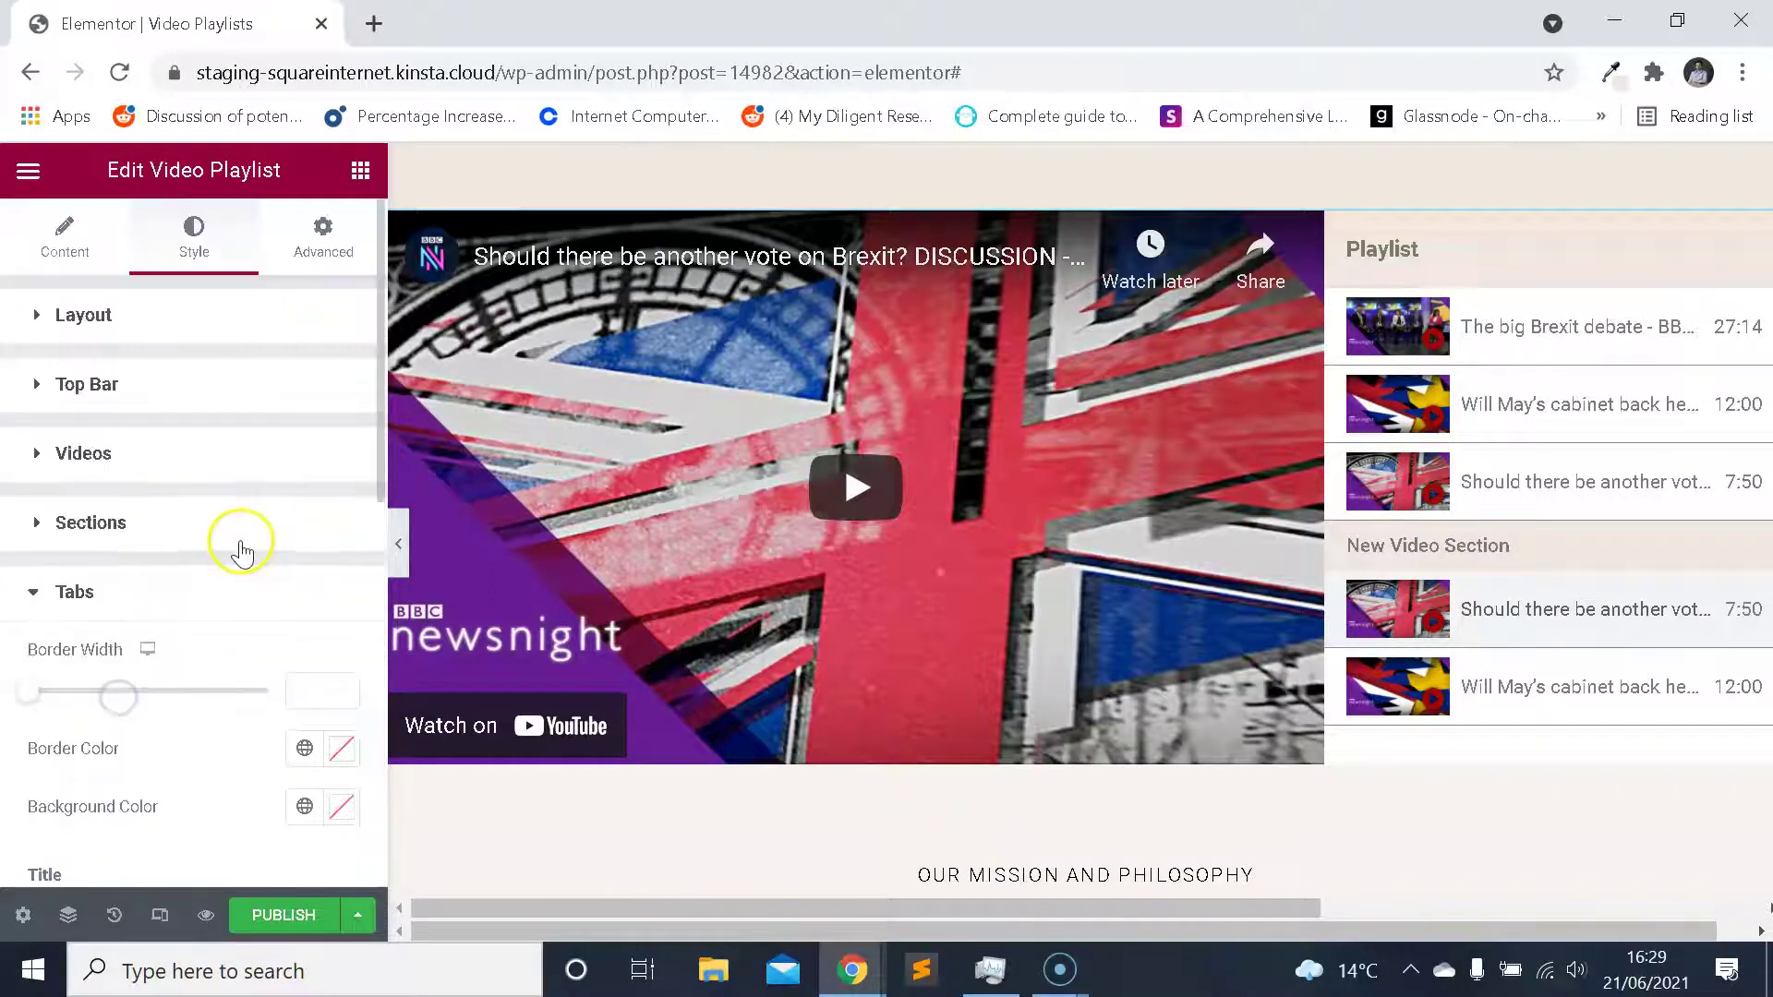
{"action": "scroll", "coordinate": [902, 578], "scroll_direction": "down", "scroll_amount": 3}
{"action": "scroll", "coordinate": [878, 578], "scroll_direction": "up", "scroll_amount": 6}
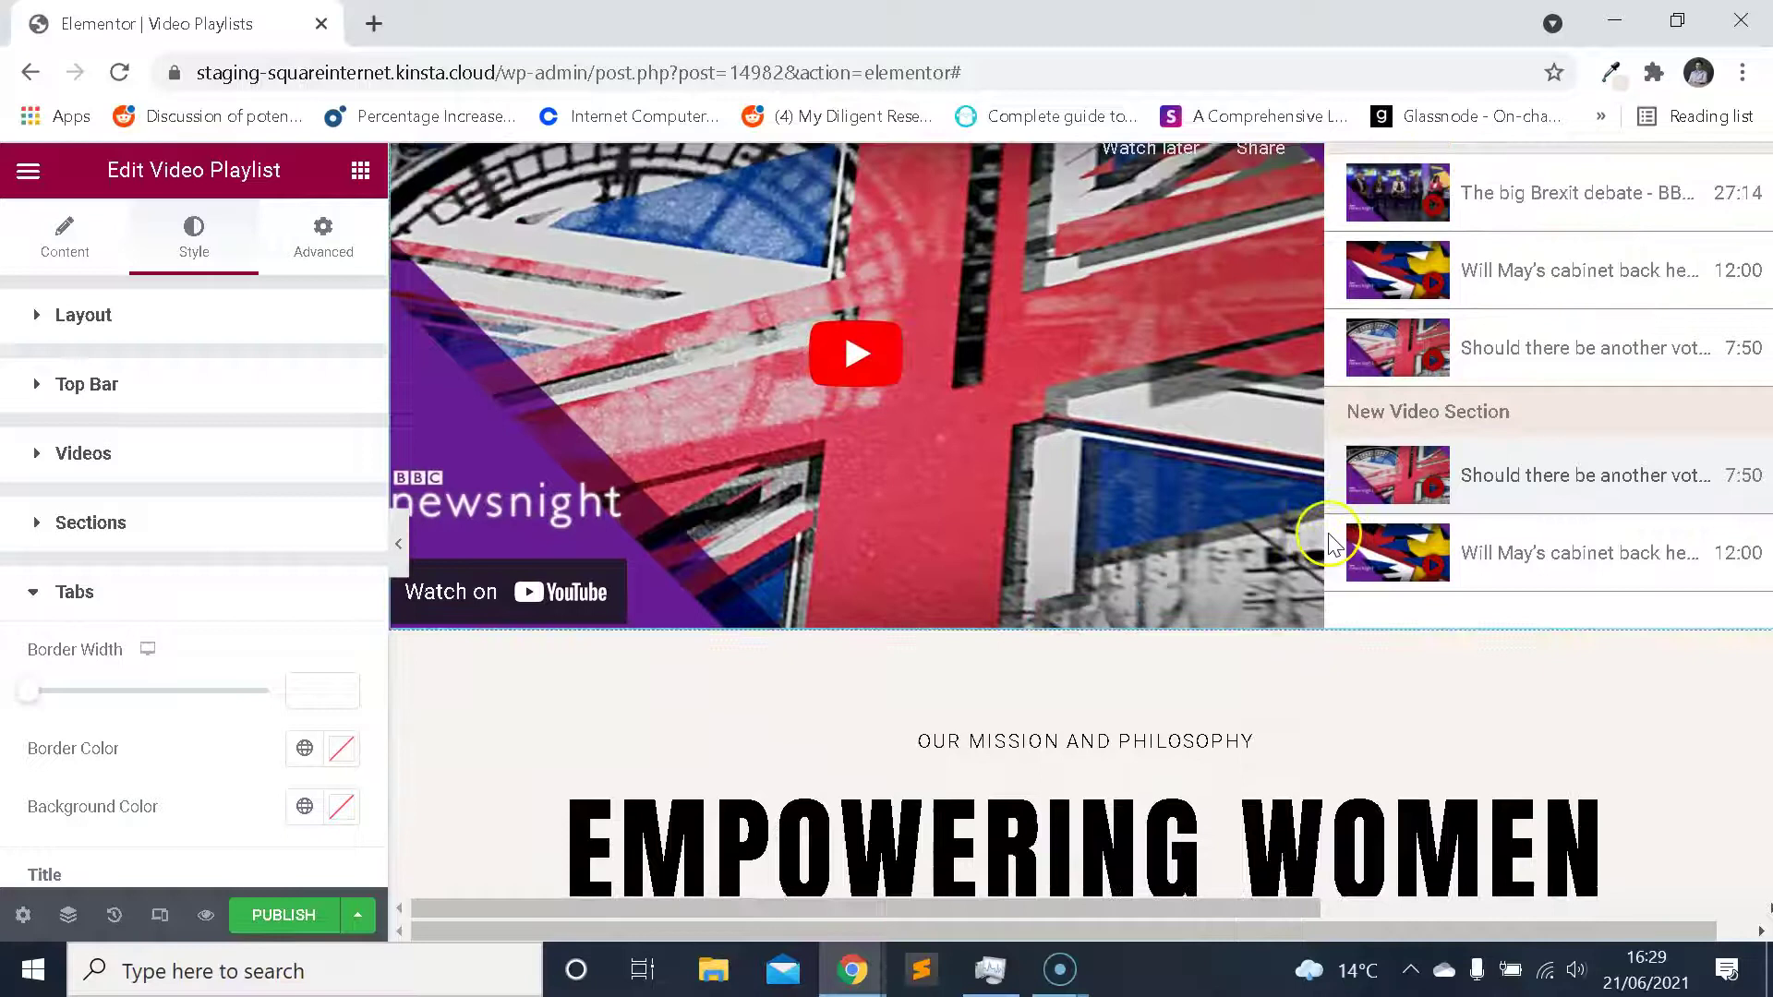
{"action": "scroll", "coordinate": [1417, 430], "scroll_direction": "down", "scroll_amount": 3}
{"action": "scroll", "coordinate": [1060, 495], "scroll_direction": "up", "scroll_amount": 2}
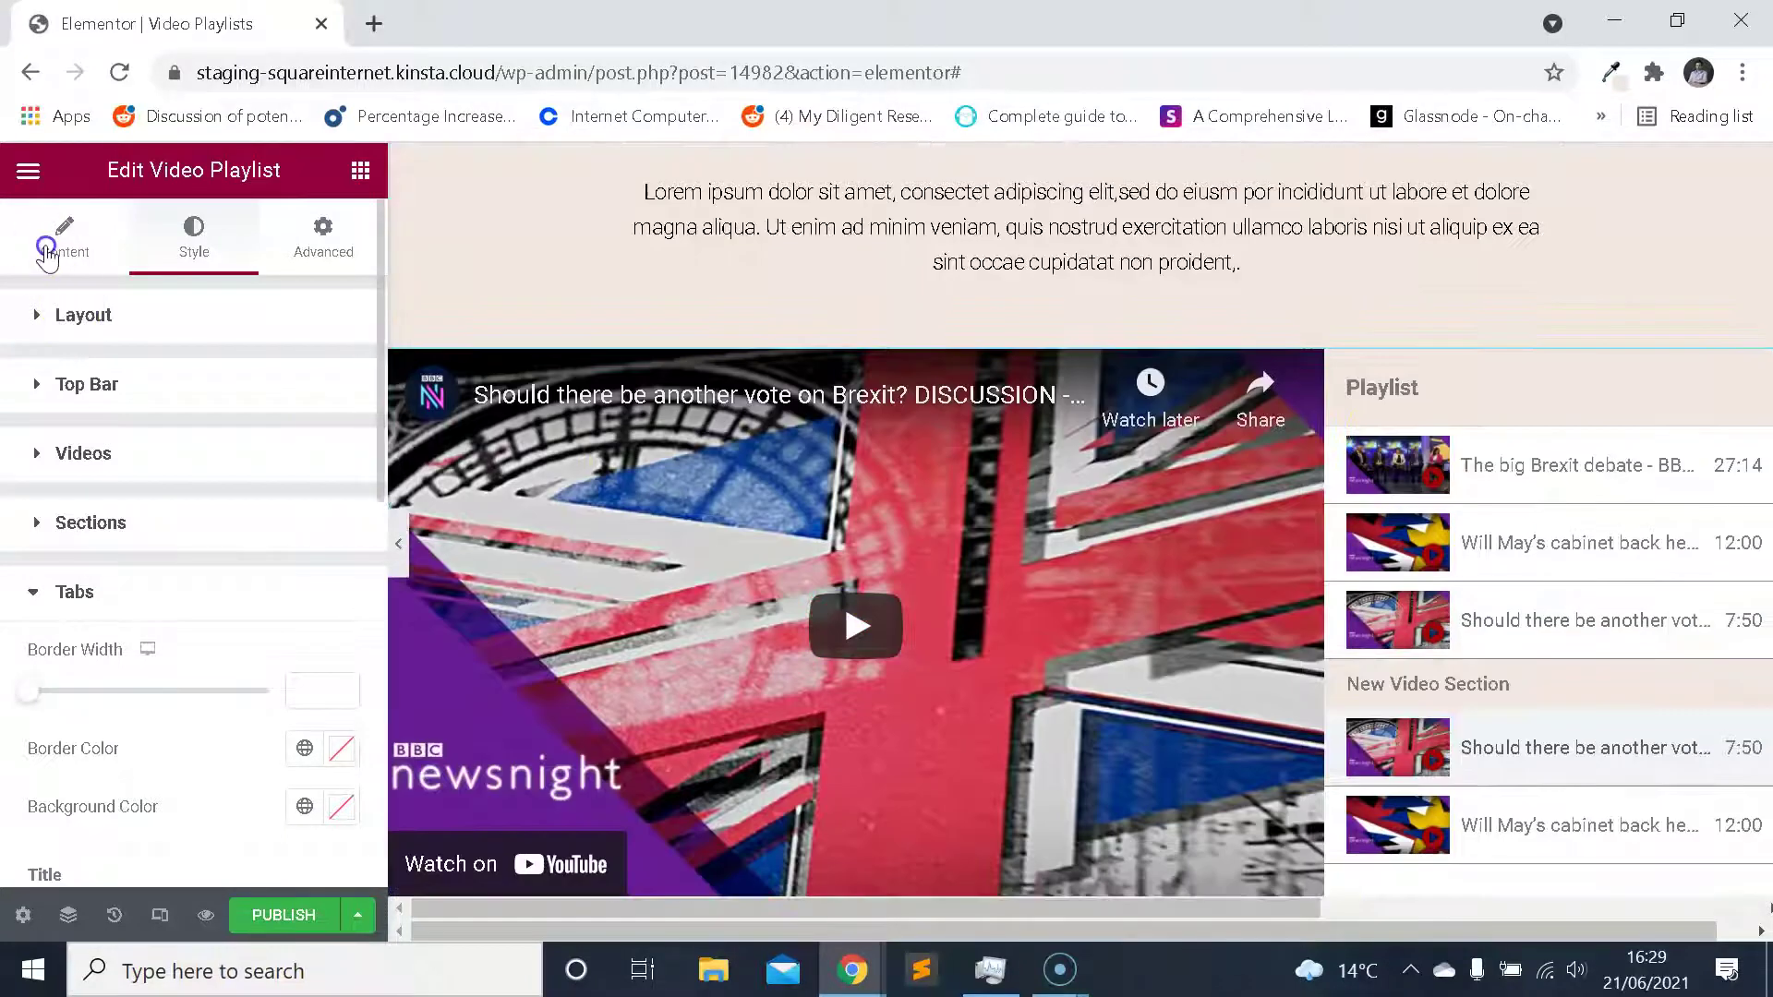
Open the first playlist item's content settings and check its Contents Tabs option against the tab area below the video.
{"action": "left_click", "coordinate": [63, 238]}
{"action": "scroll", "coordinate": [296, 435], "scroll_direction": "down", "scroll_amount": 2}
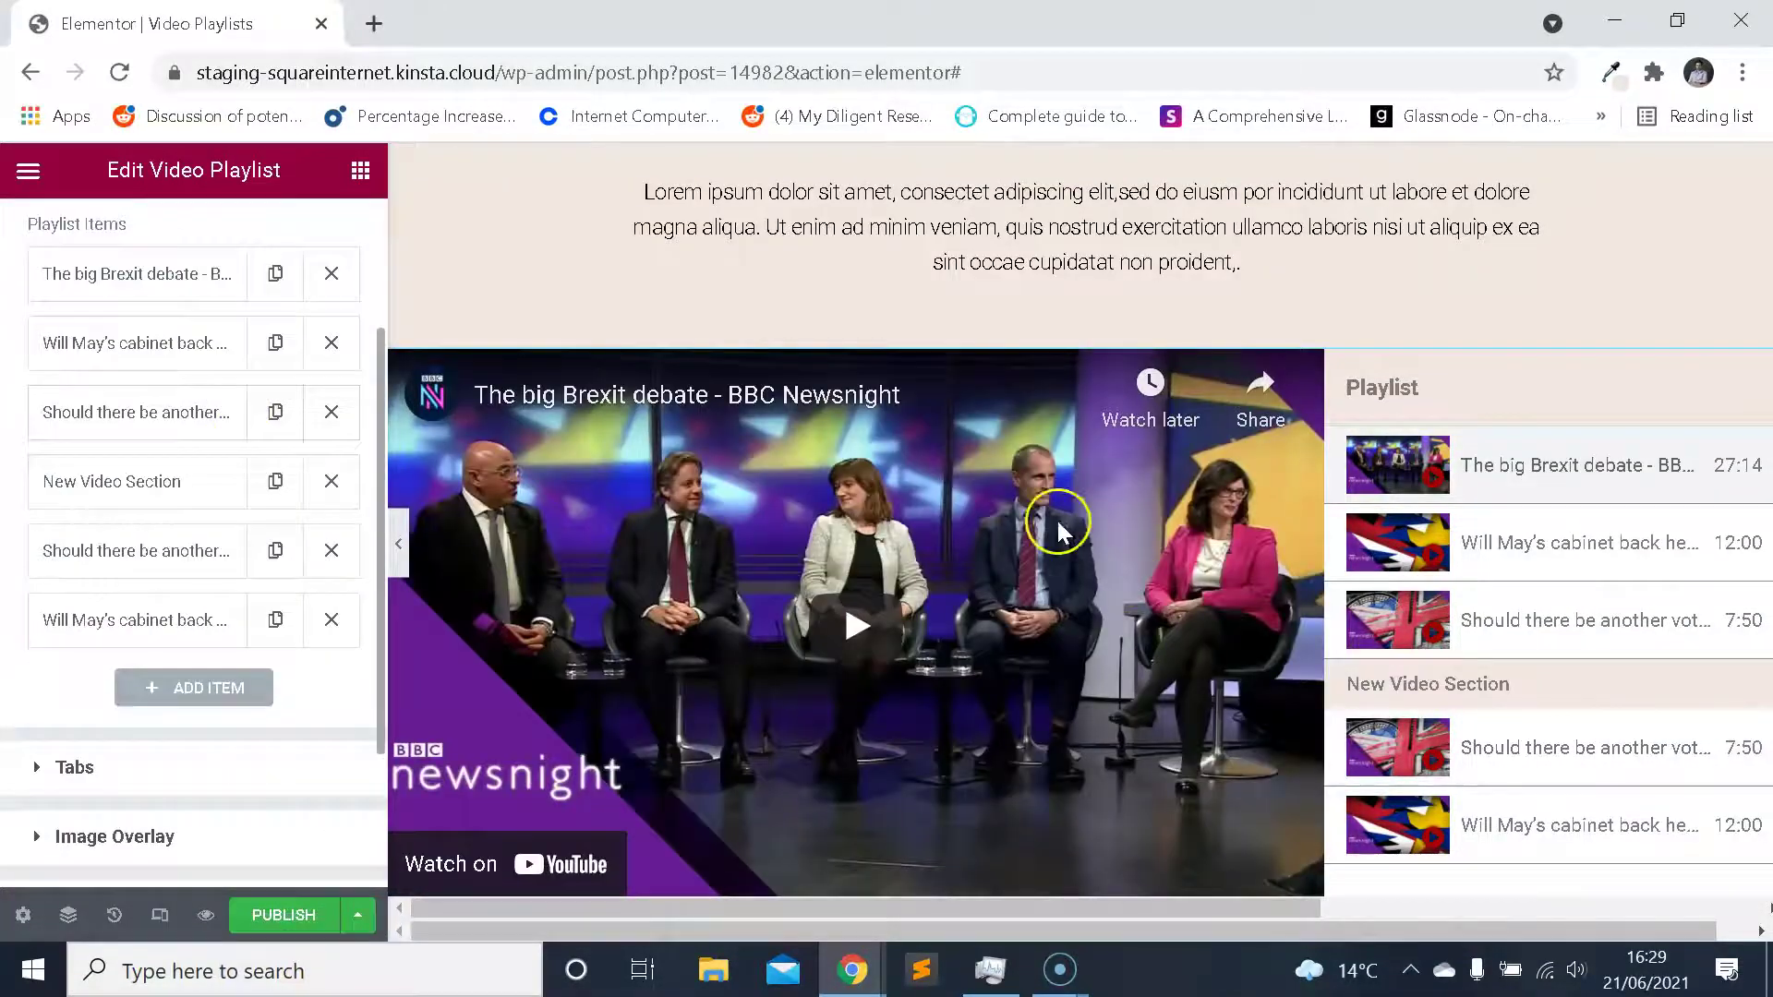
{"action": "scroll", "coordinate": [836, 591], "scroll_direction": "down", "scroll_amount": 3}
{"action": "scroll", "coordinate": [836, 591], "scroll_direction": "up", "scroll_amount": 6}
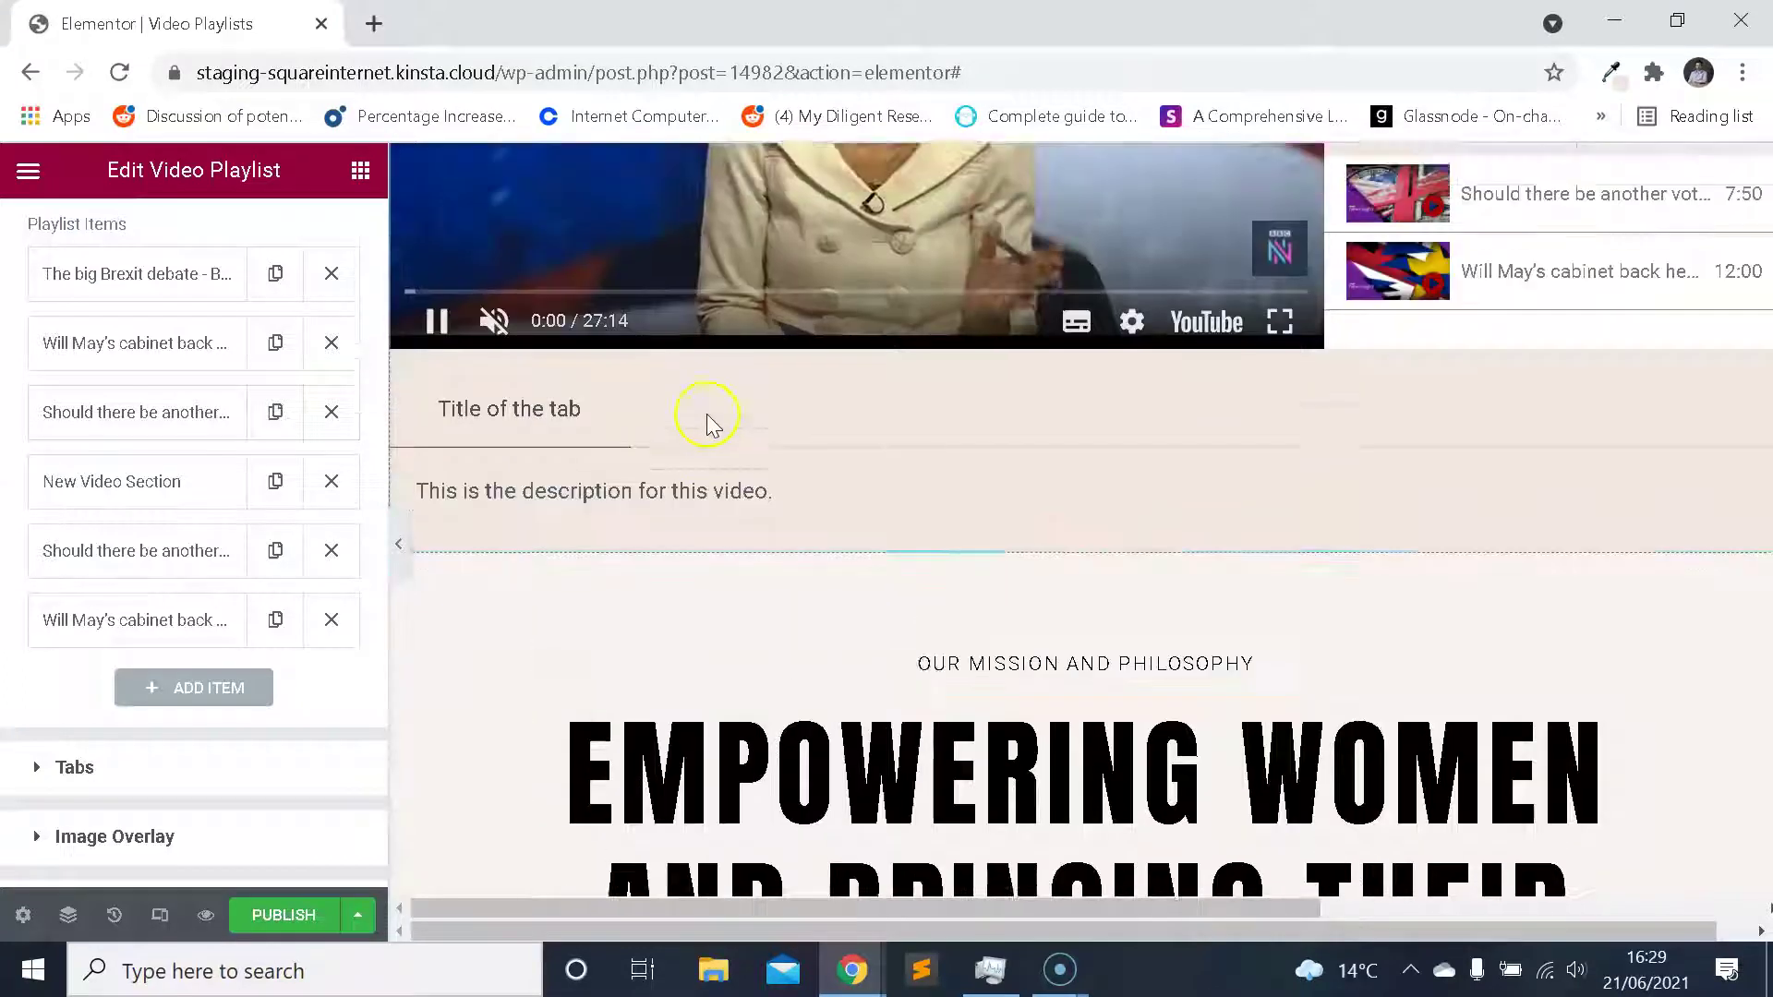
{"action": "scroll", "coordinate": [831, 581], "scroll_direction": "up", "scroll_amount": 2}
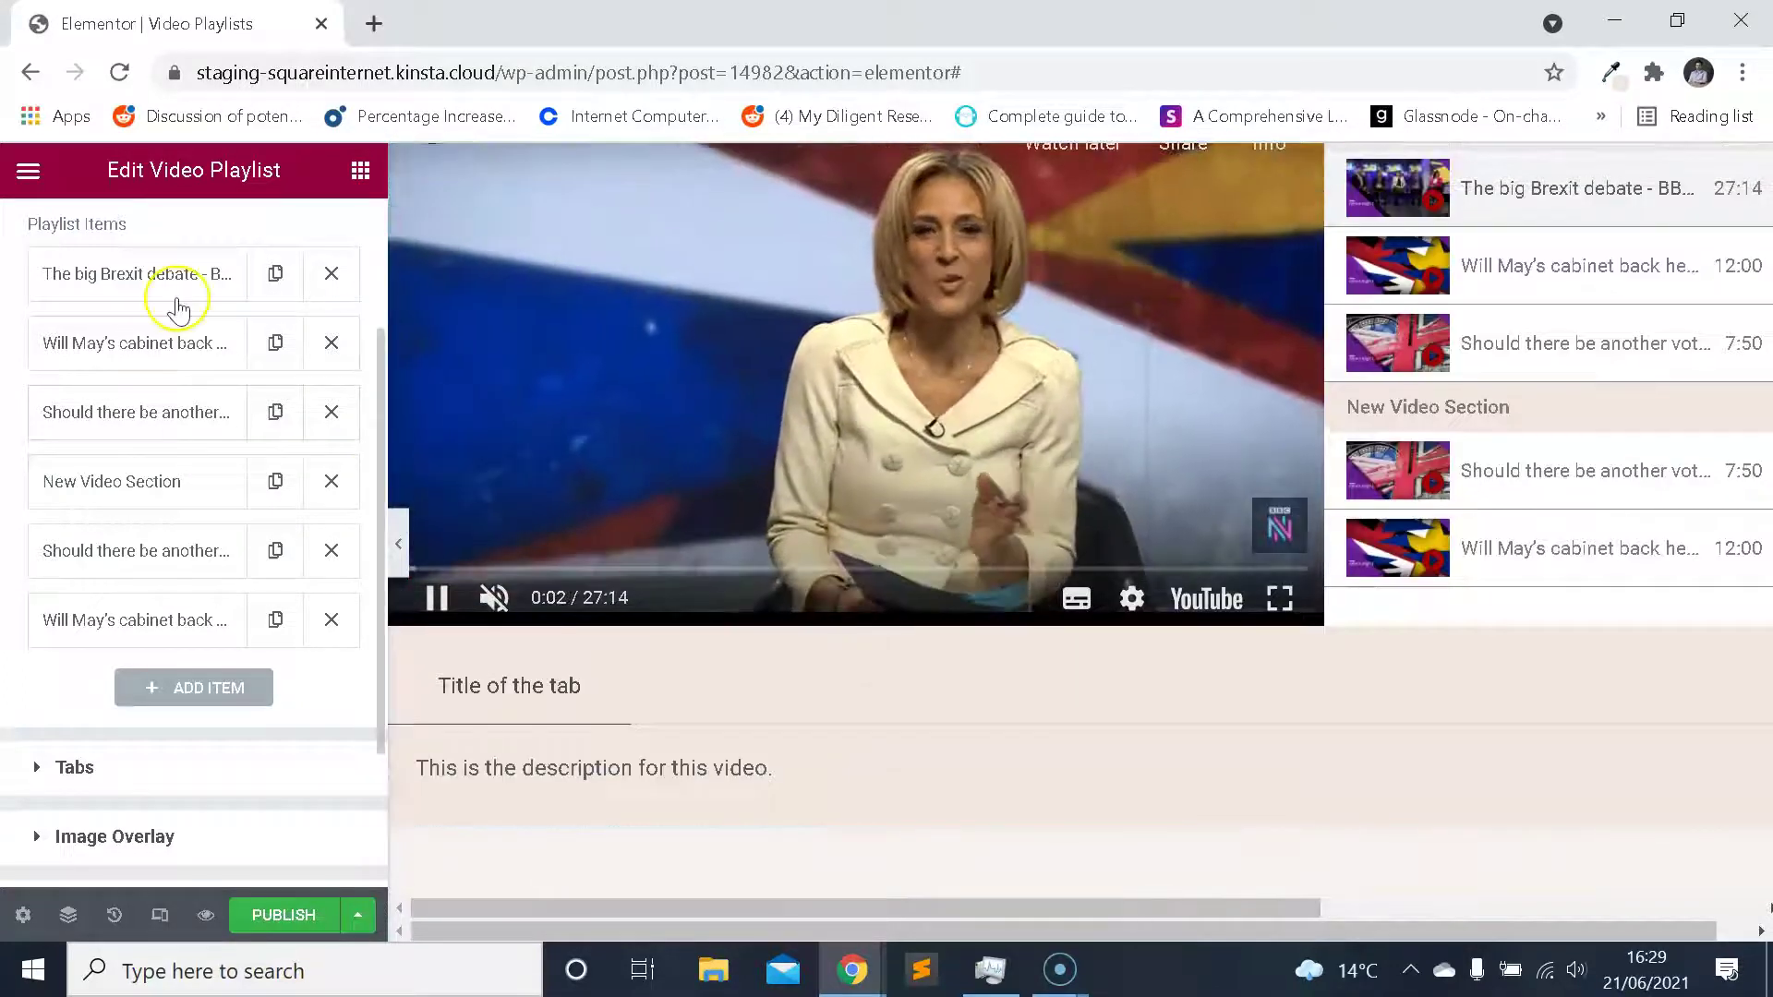
{"action": "left_click", "coordinate": [185, 277]}
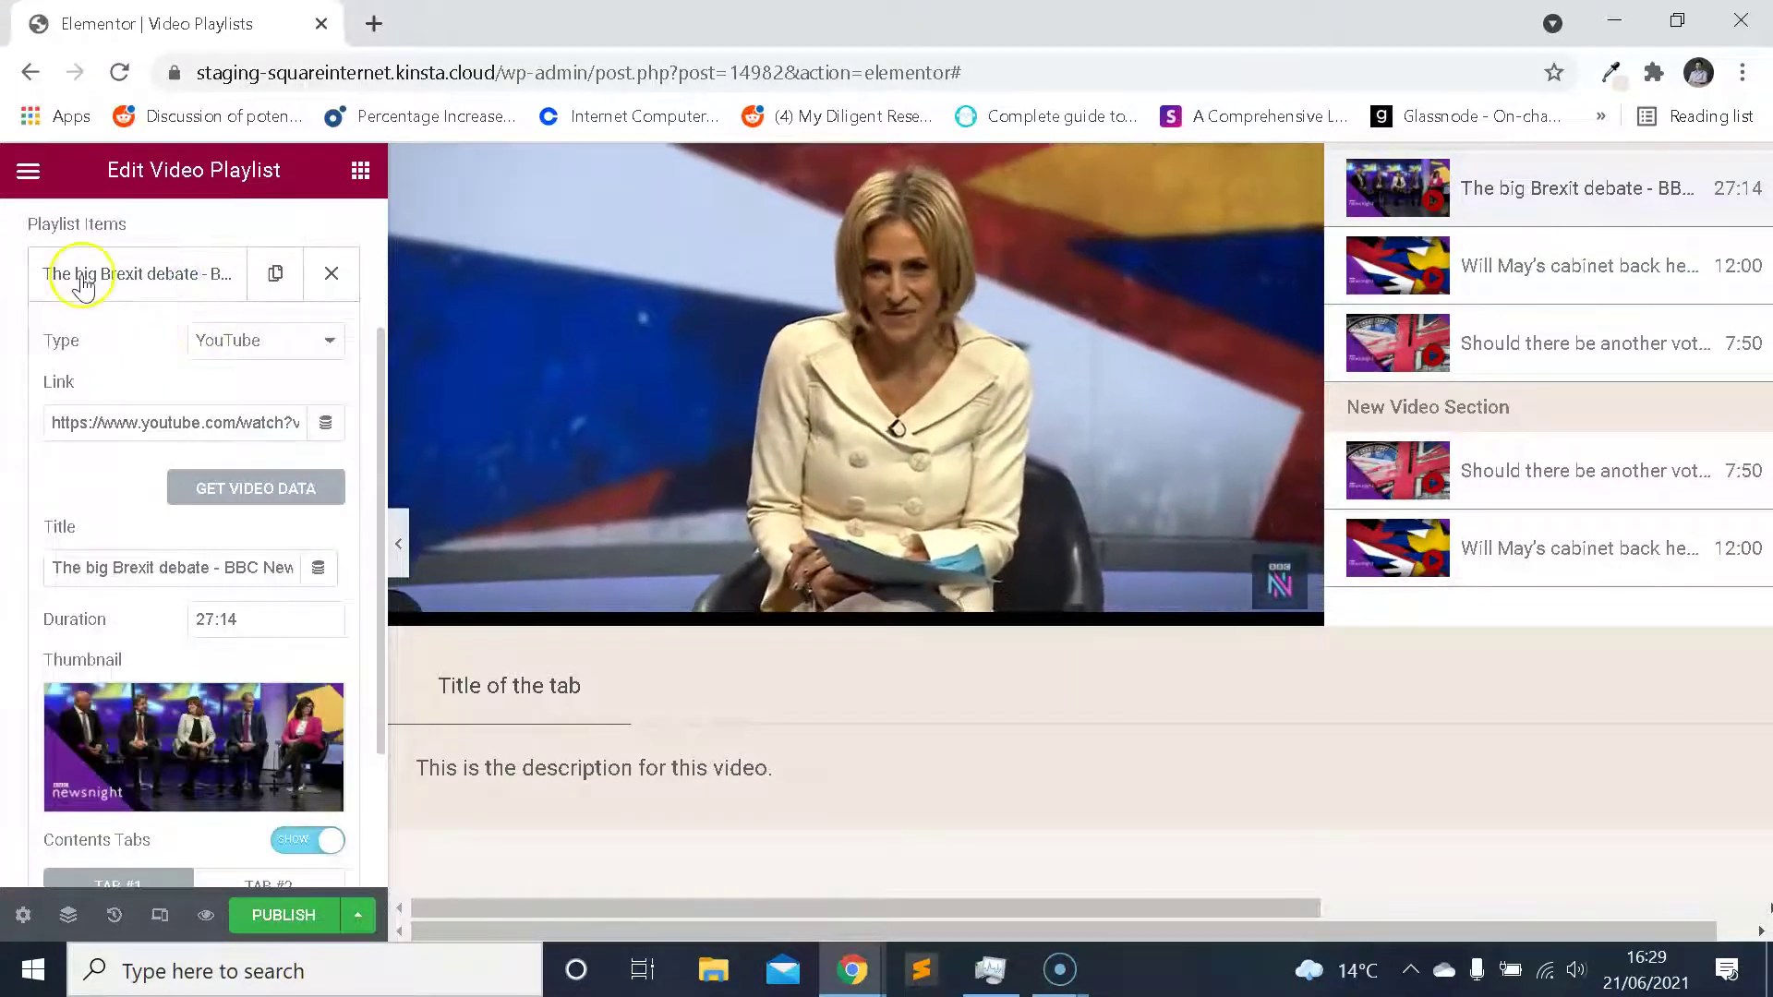
{"action": "scroll", "coordinate": [170, 316], "scroll_direction": "down", "scroll_amount": 2}
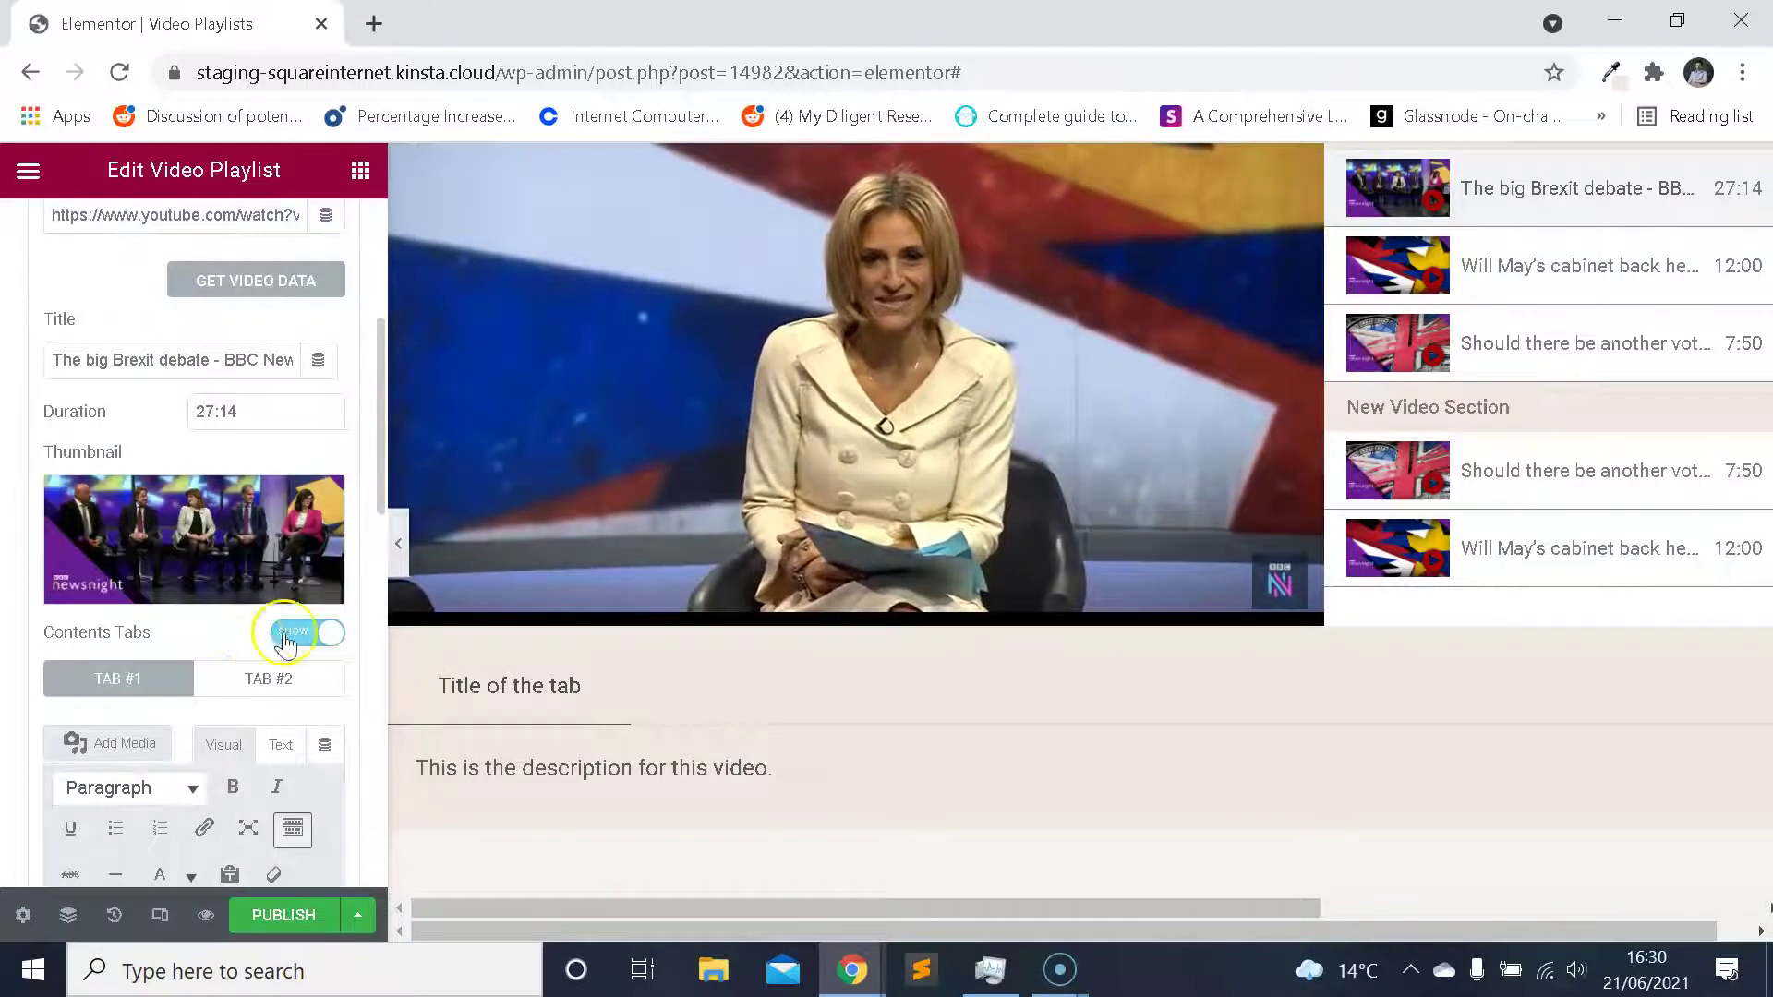
{"action": "scroll", "coordinate": [268, 415], "scroll_direction": "up", "scroll_amount": 4}
Open the Tabs style settings and review the border, background, title, content and Show More options.
{"action": "left_click", "coordinate": [175, 241]}
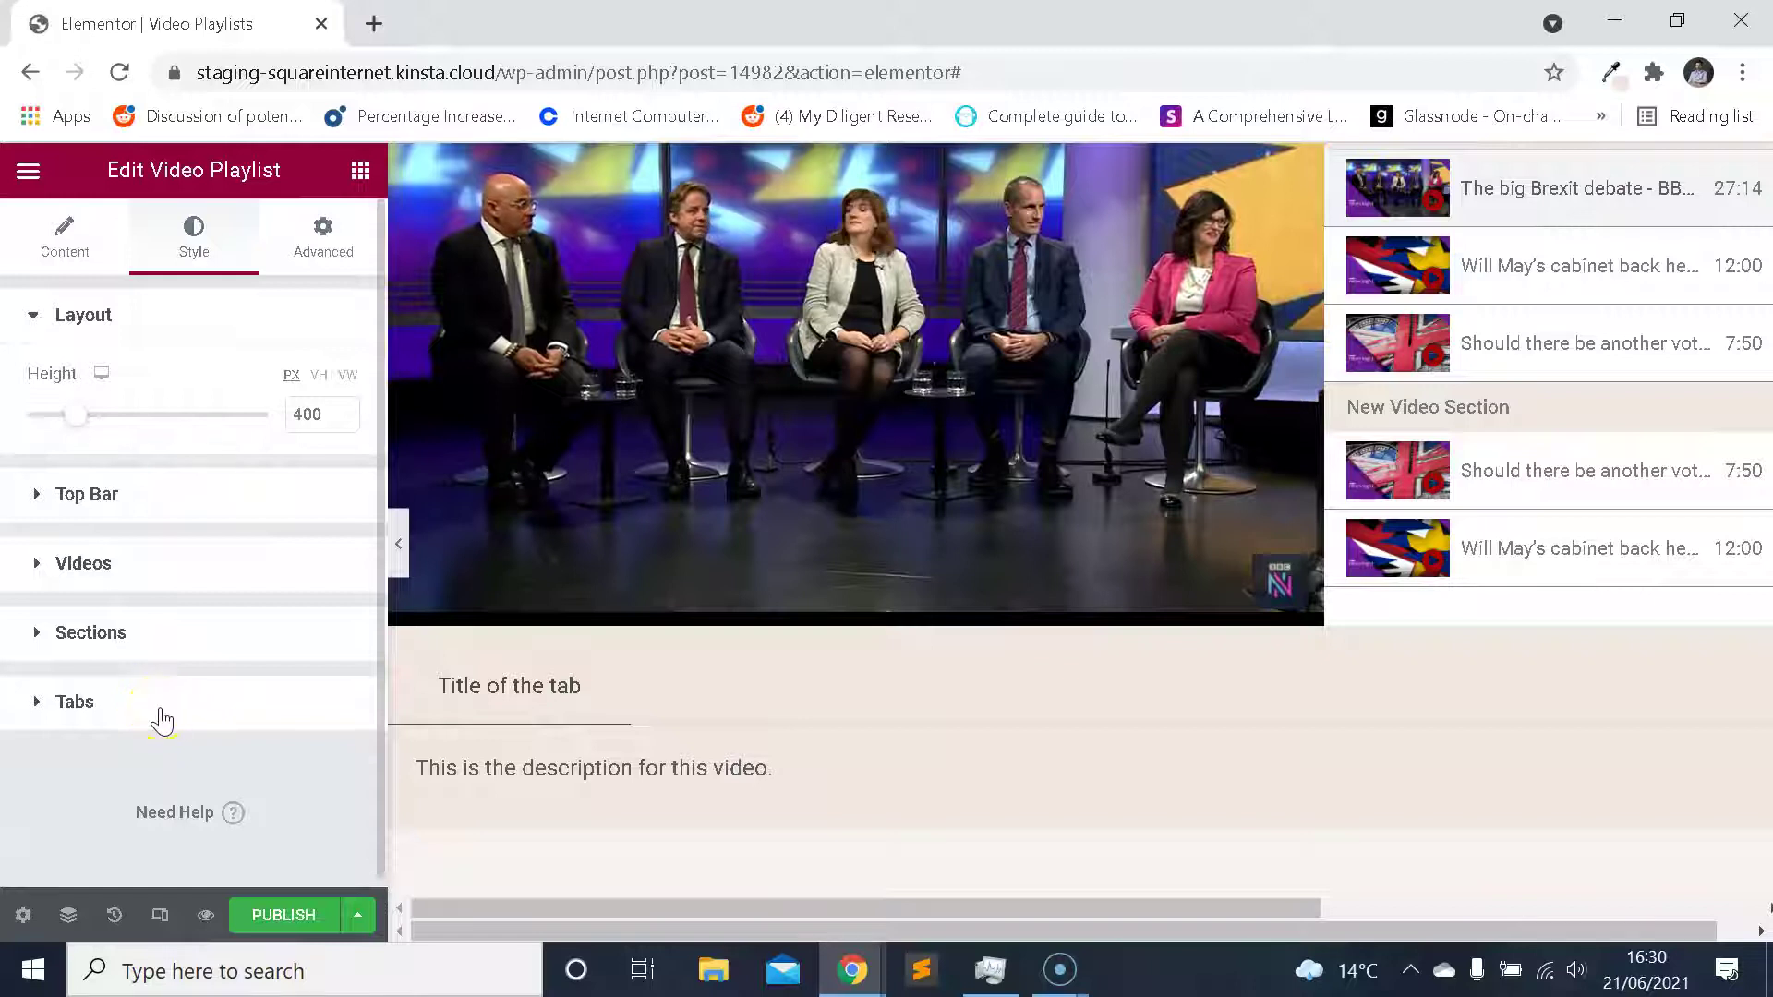
{"action": "left_click", "coordinate": [160, 716]}
{"action": "scroll", "coordinate": [230, 514], "scroll_direction": "down", "scroll_amount": 2}
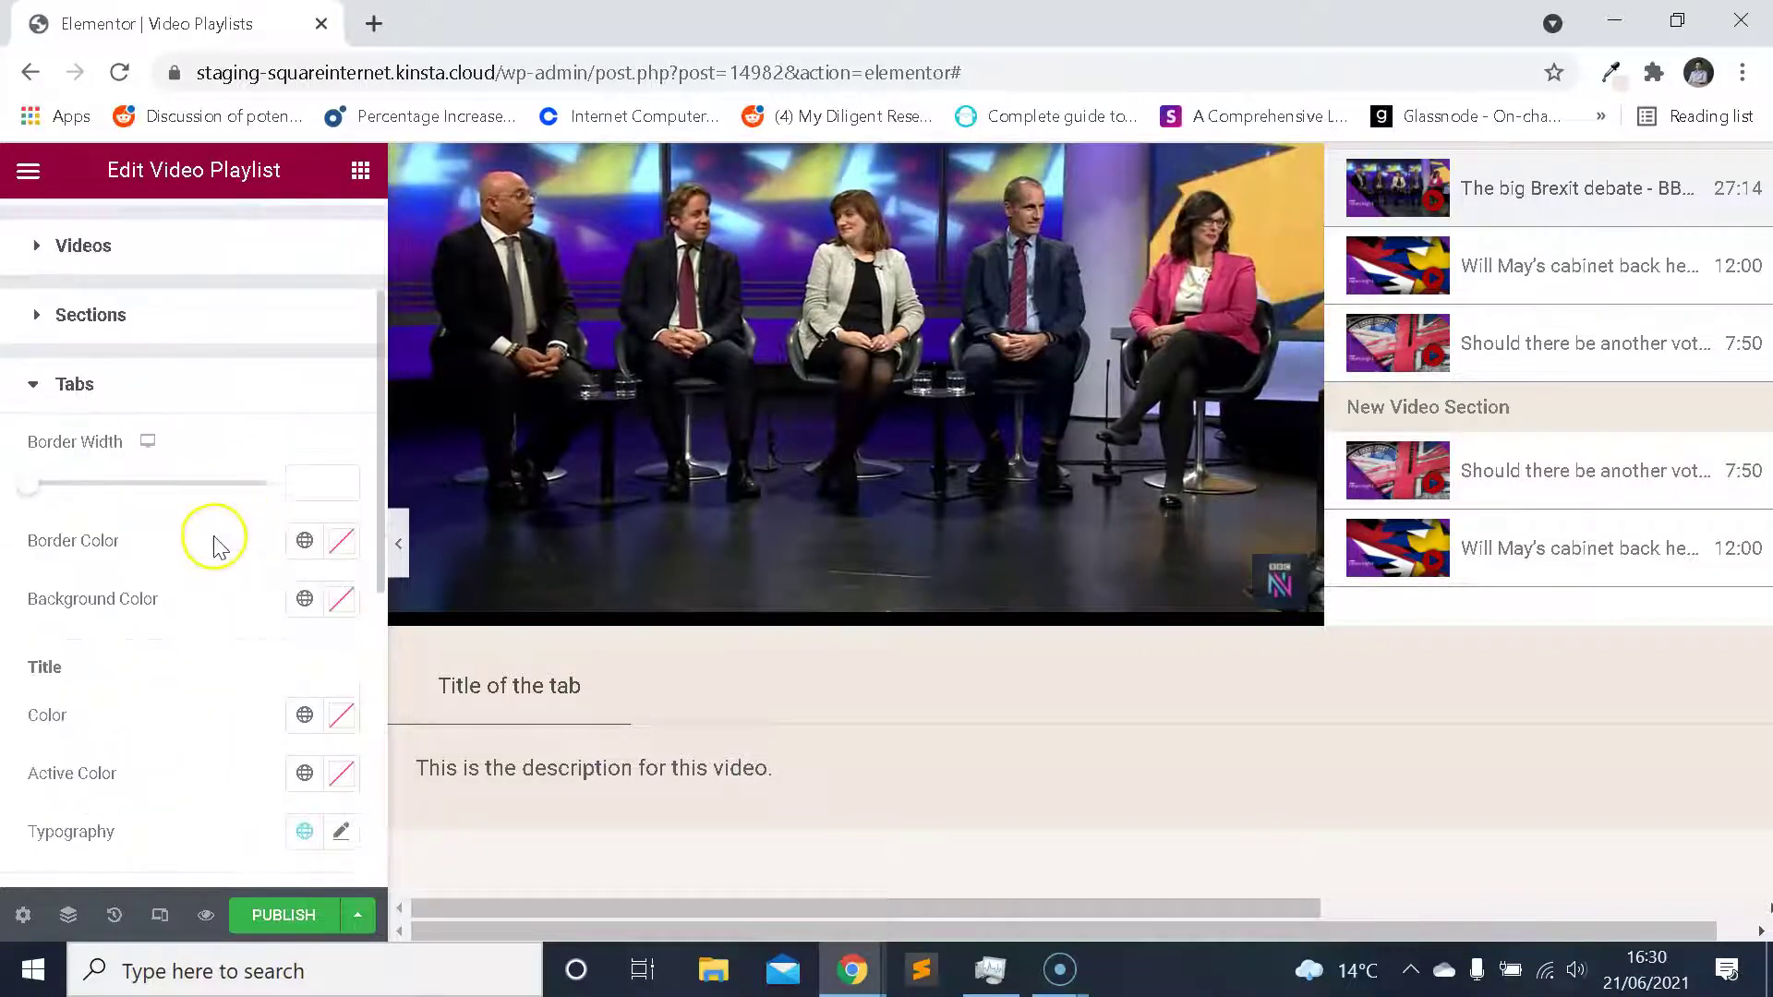
{"action": "scroll", "coordinate": [167, 475], "scroll_direction": "up", "scroll_amount": 2}
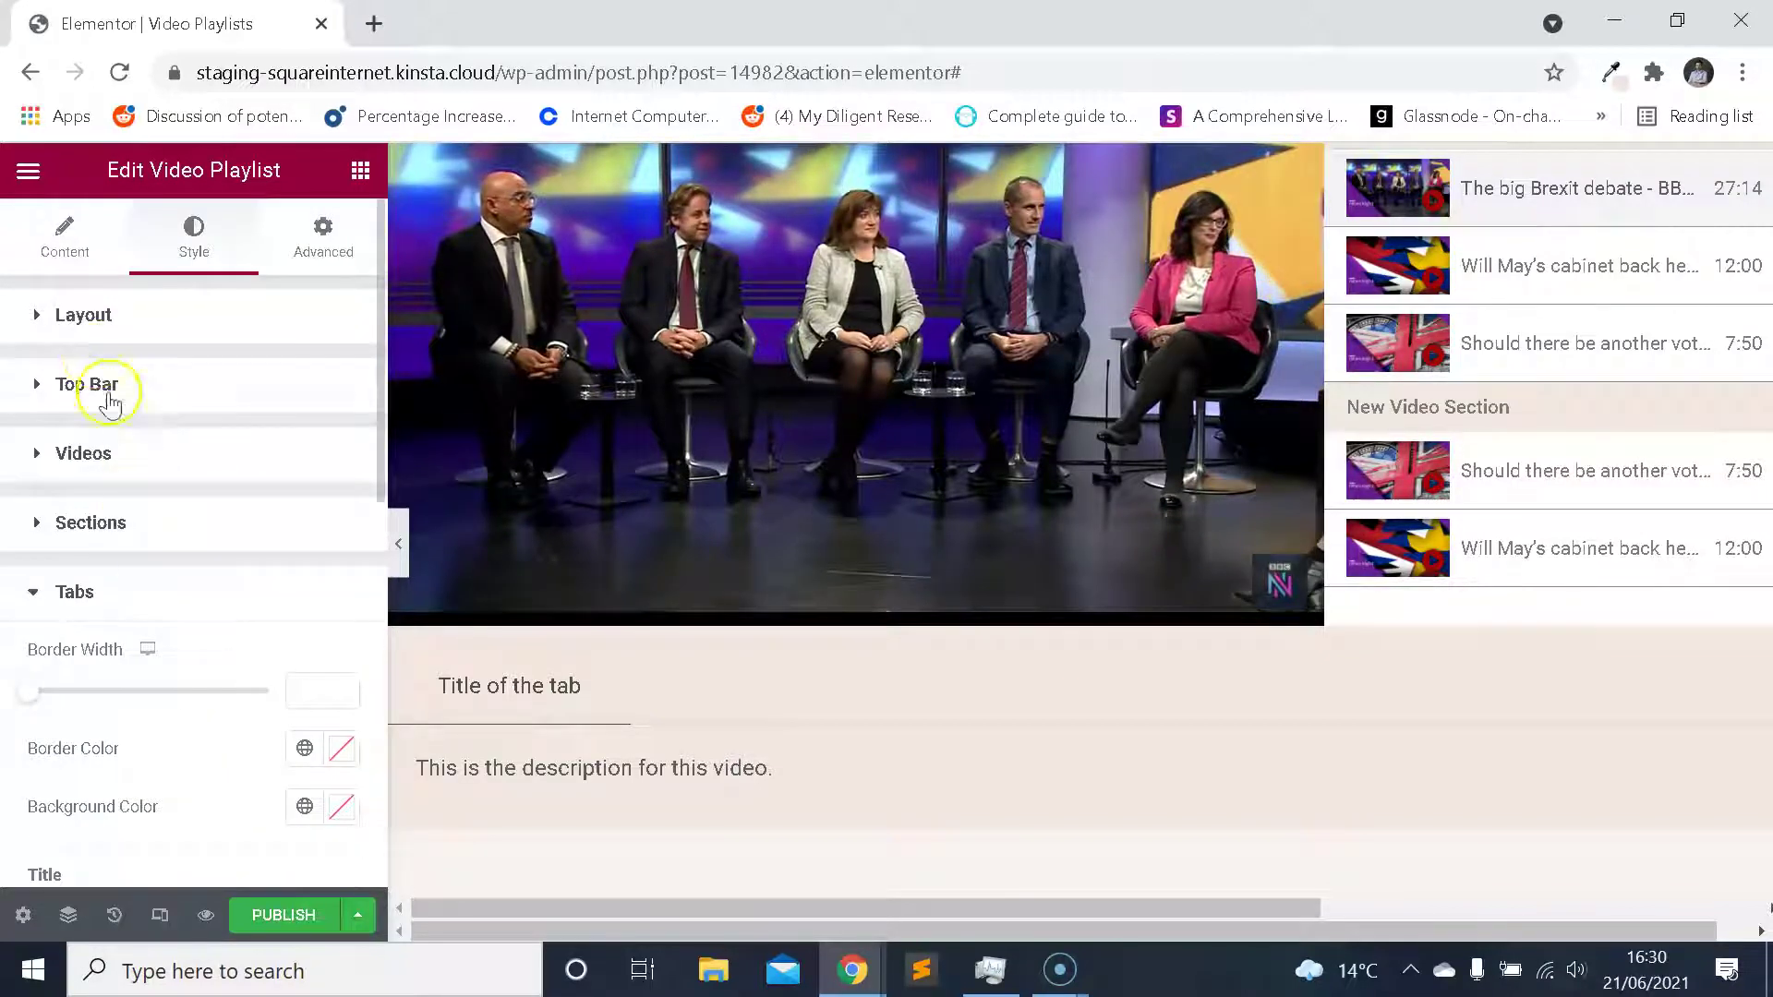
{"action": "scroll", "coordinate": [190, 475], "scroll_direction": "down", "scroll_amount": 5}
{"action": "scroll", "coordinate": [204, 502], "scroll_direction": "up", "scroll_amount": 5}
{"action": "scroll", "coordinate": [206, 514], "scroll_direction": "down", "scroll_amount": 5}
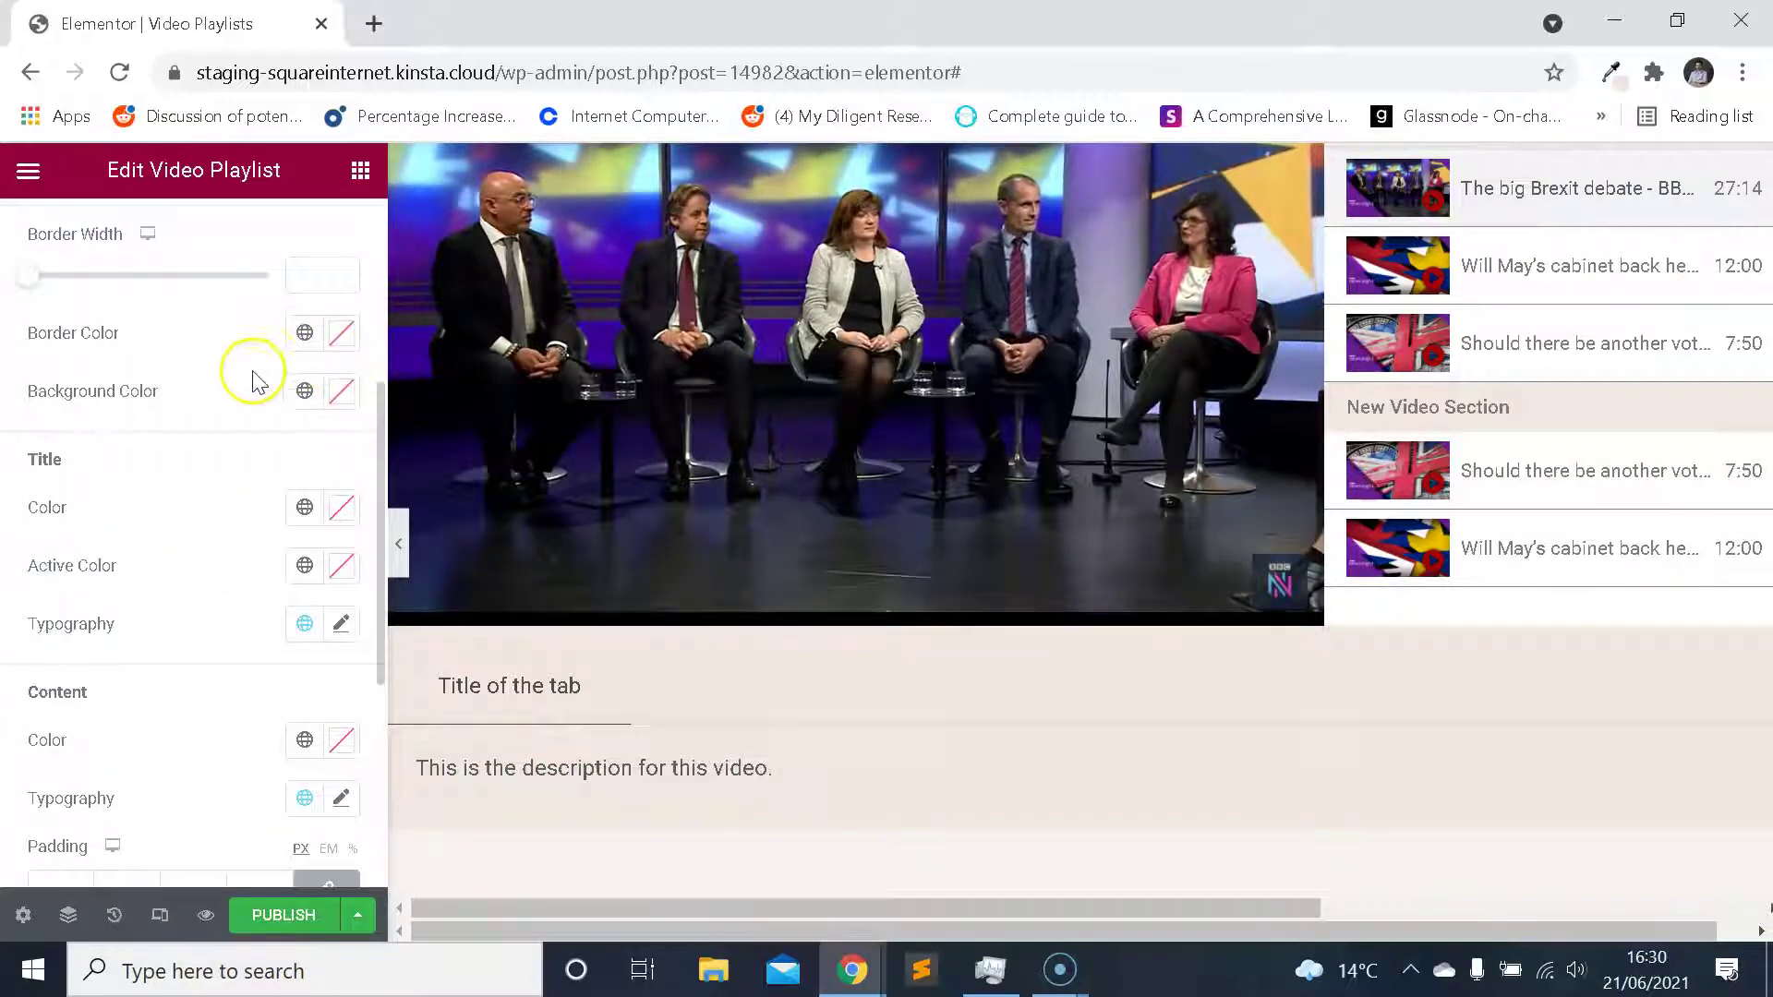
{"action": "scroll", "coordinate": [267, 380], "scroll_direction": "down", "scroll_amount": 5}
{"action": "scroll", "coordinate": [296, 383], "scroll_direction": "up", "scroll_amount": 3}
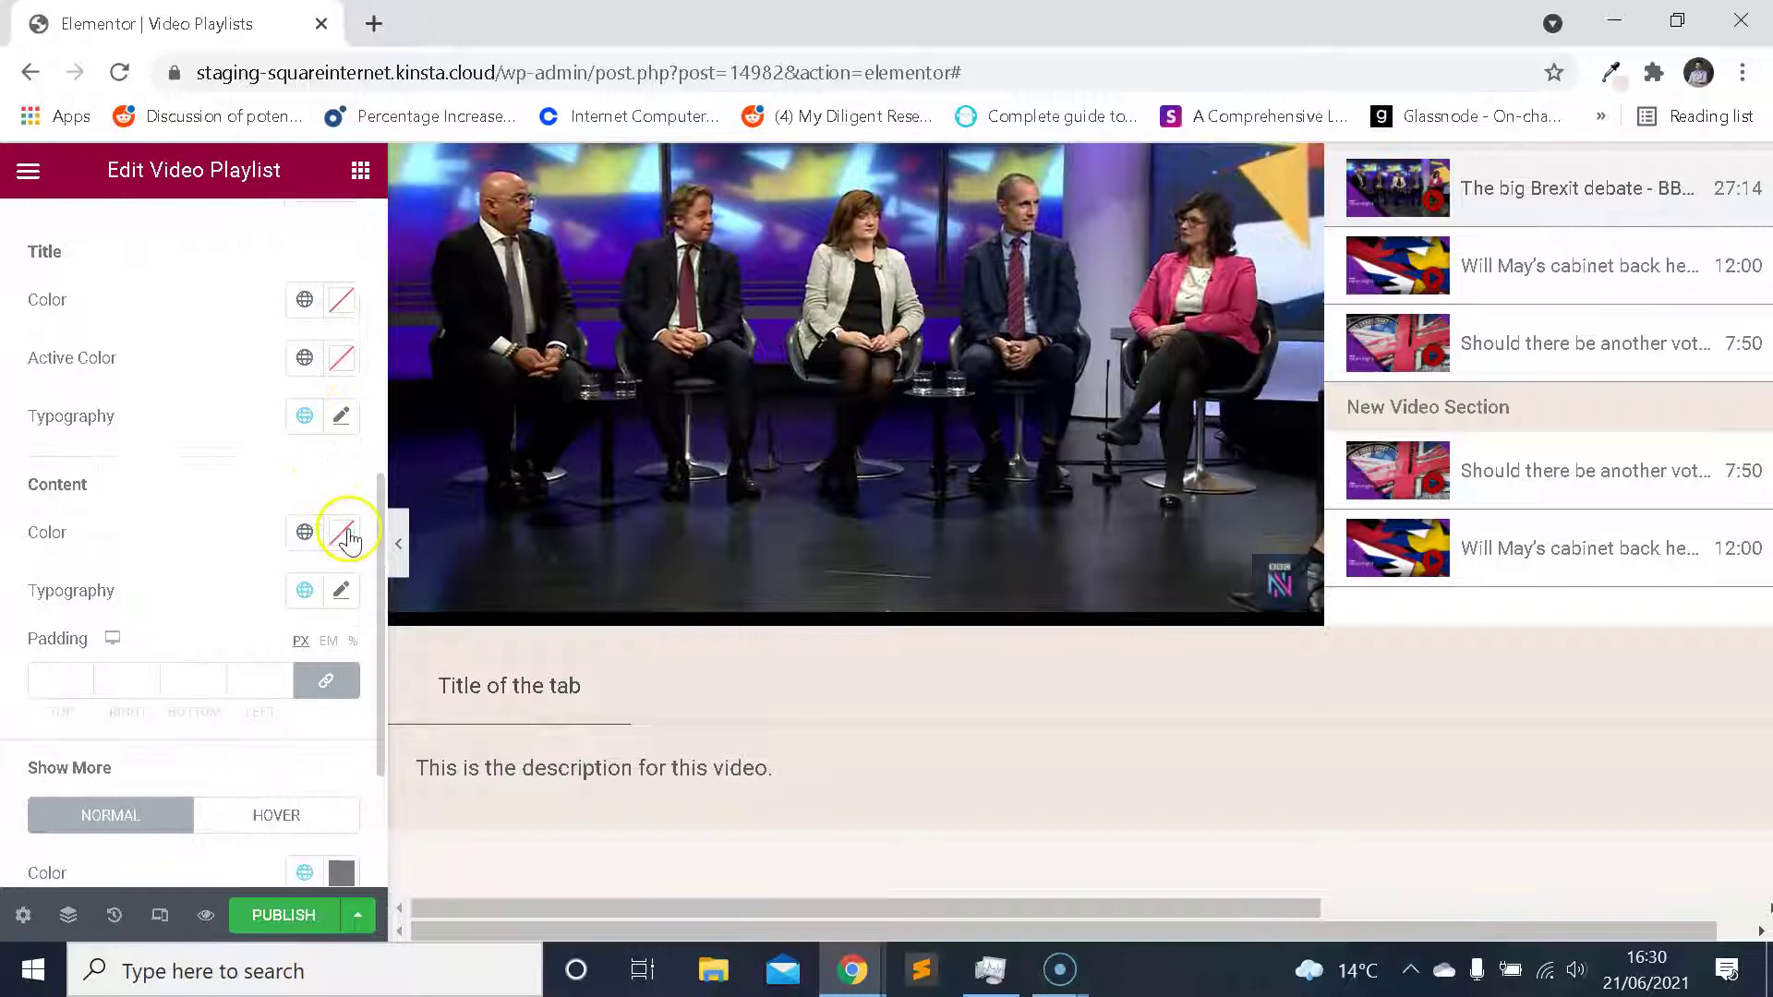
{"action": "scroll", "coordinate": [261, 498], "scroll_direction": "up", "scroll_amount": 2}
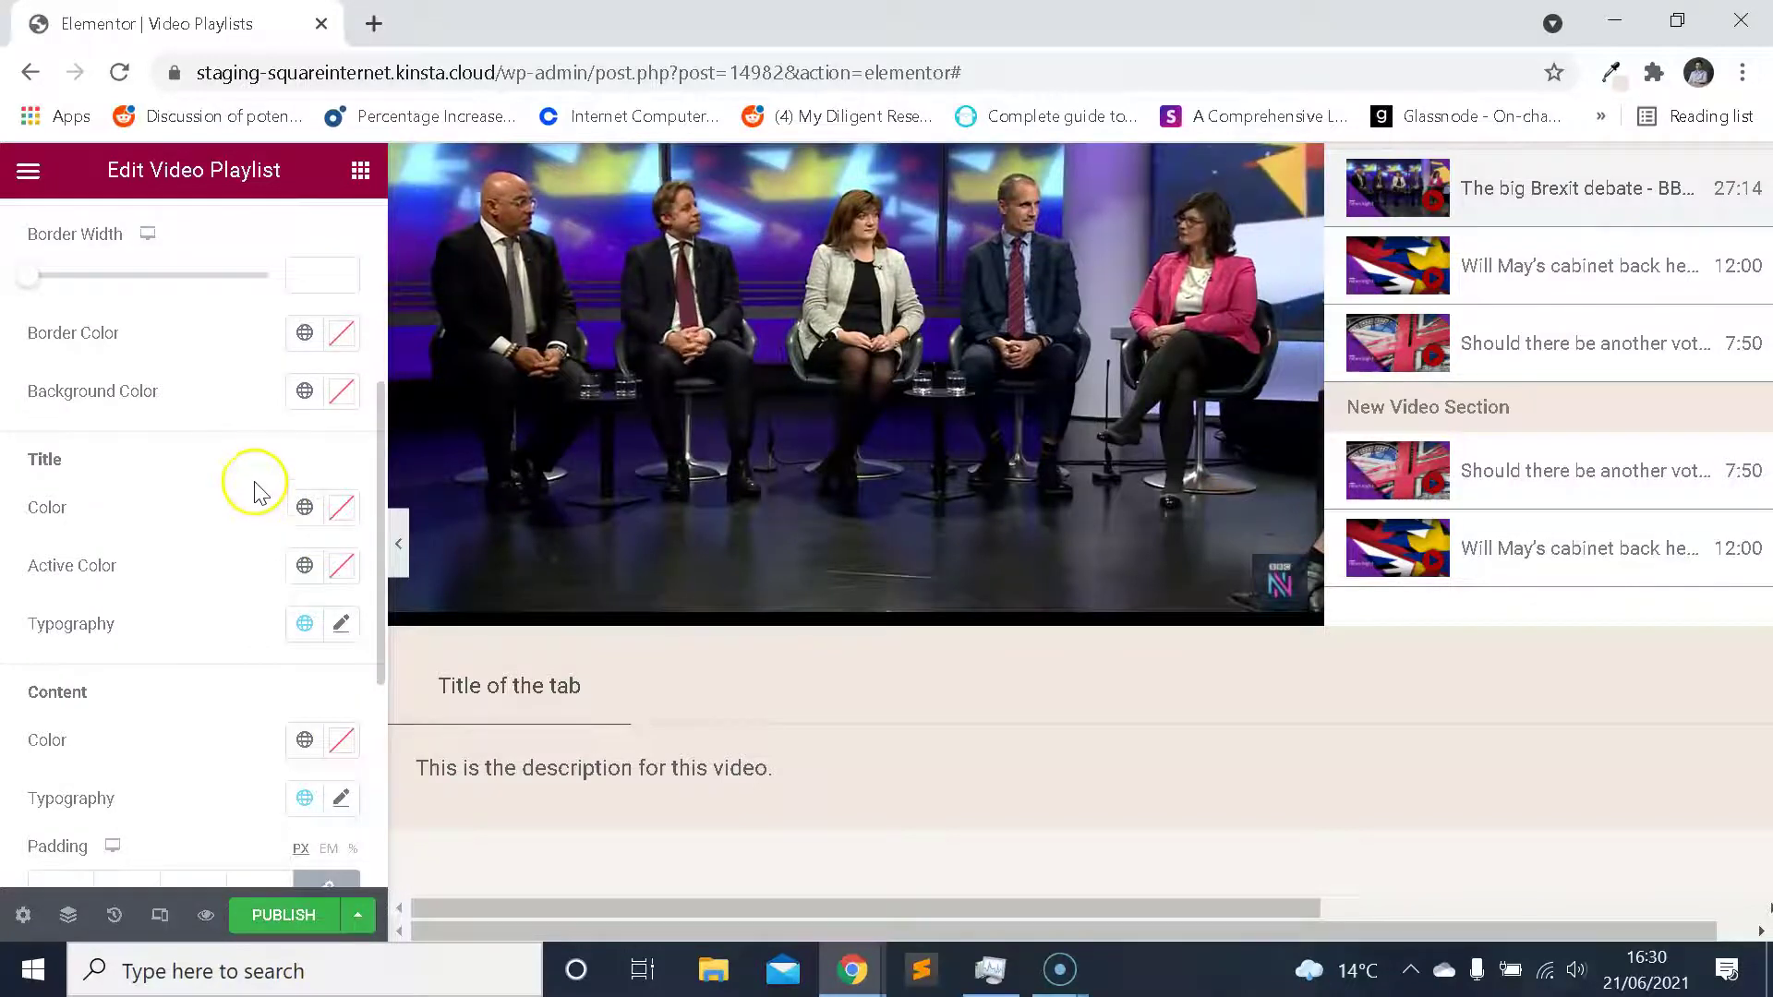
Try the red background colour #EE0202 on the tabs and undo it.
{"action": "left_click", "coordinate": [342, 391]}
{"action": "left_click", "coordinate": [509, 506]}
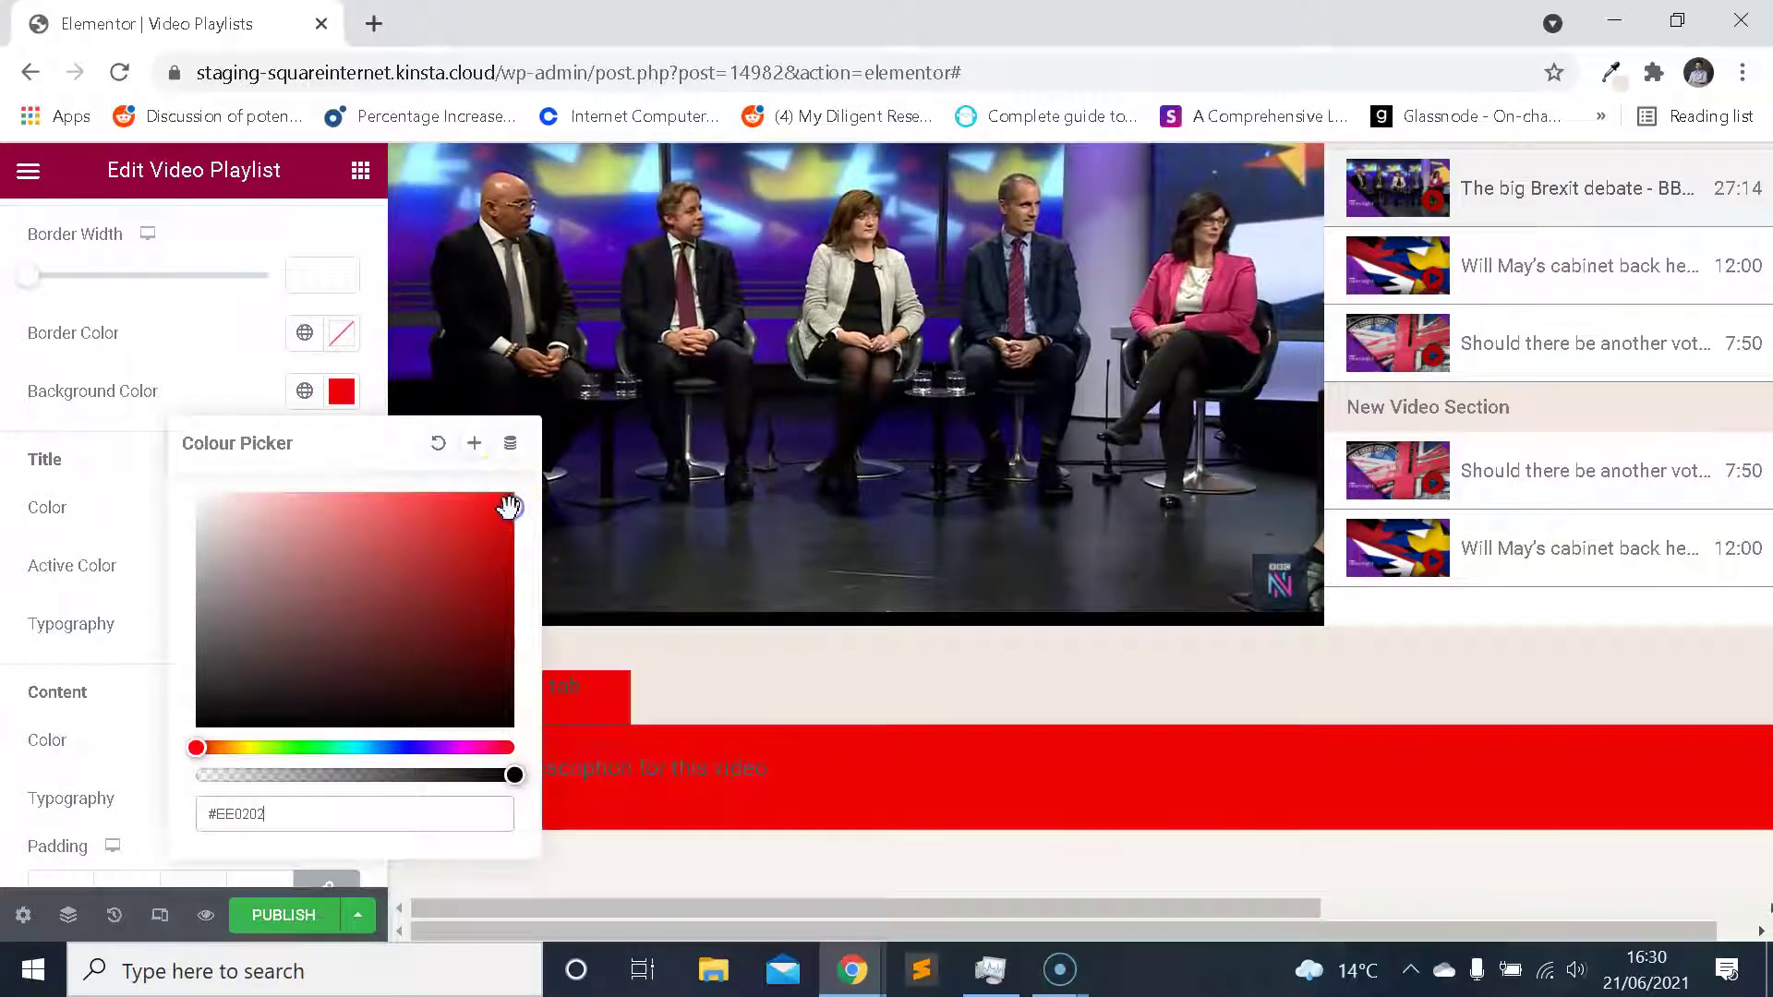
{"action": "left_click", "coordinate": [222, 386]}
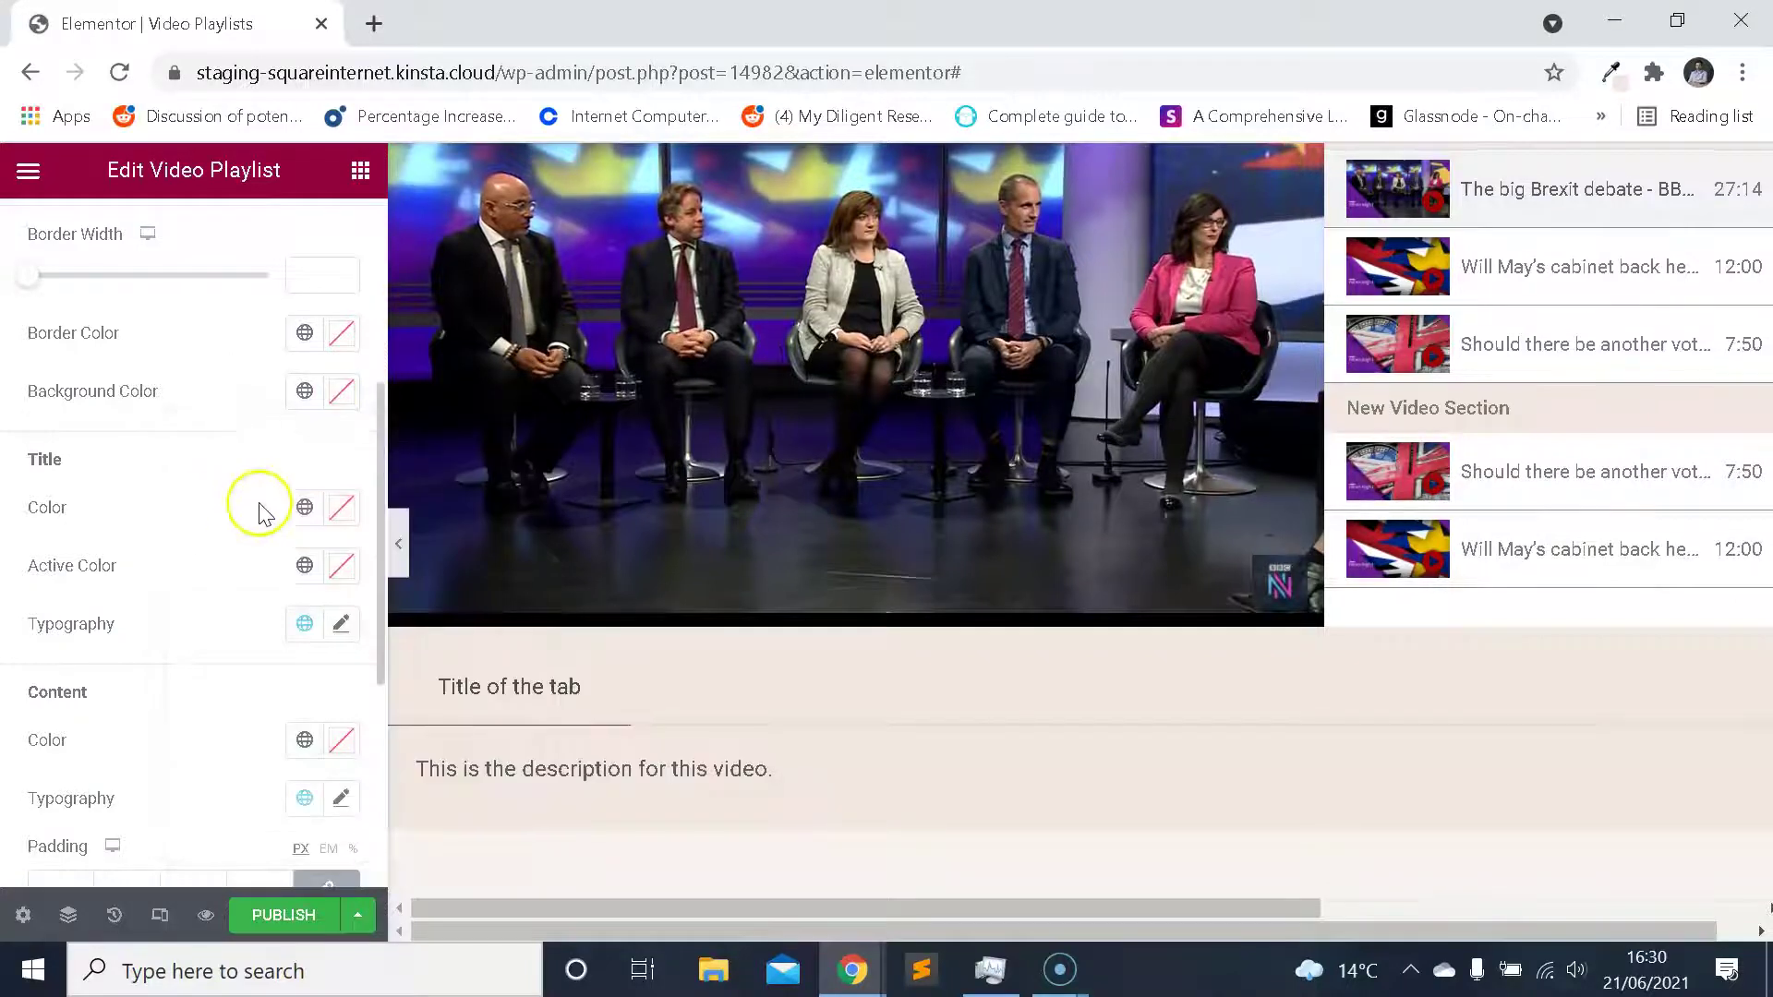
Try a different title colour for the tabs and undo it.
{"action": "scroll", "coordinate": [349, 506], "scroll_direction": "down", "scroll_amount": 5}
{"action": "scroll", "coordinate": [620, 570], "scroll_direction": "down", "scroll_amount": 6}
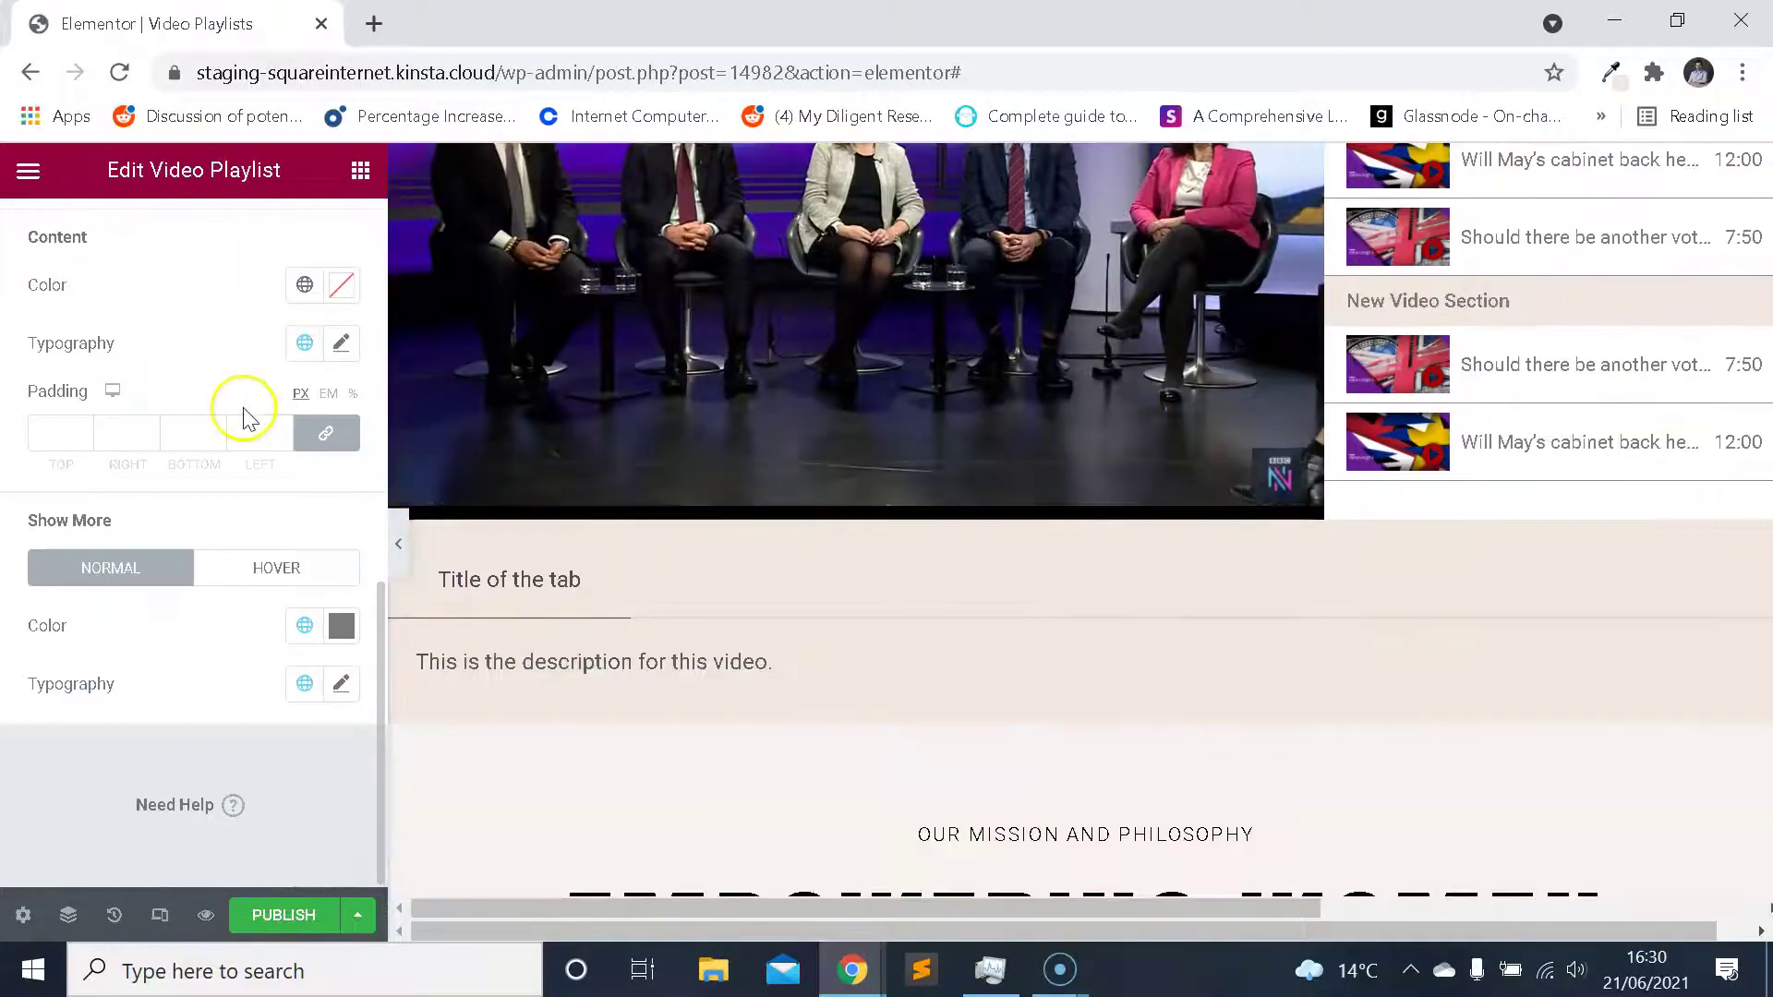
{"action": "scroll", "coordinate": [242, 434], "scroll_direction": "up", "scroll_amount": 2}
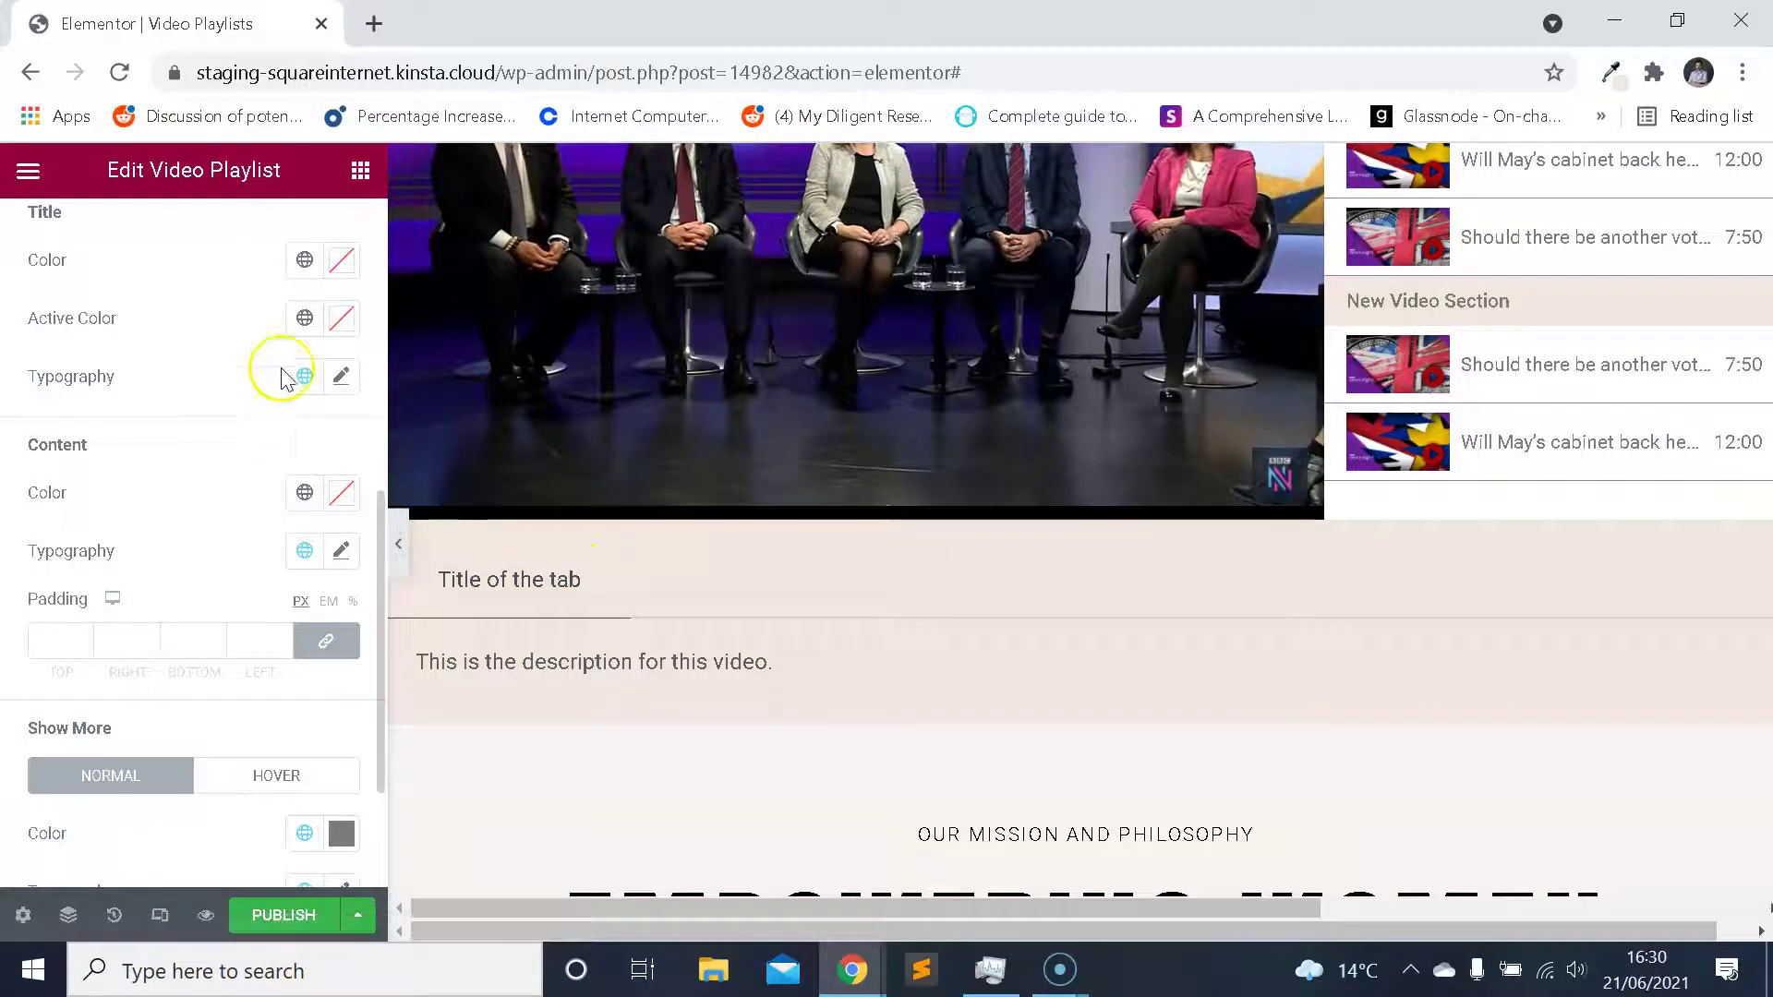
{"action": "left_click", "coordinate": [342, 259]}
{"action": "left_click_drag", "start_coordinate": [508, 462], "coordinate": [487, 364]}
{"action": "left_click", "coordinate": [186, 269]}
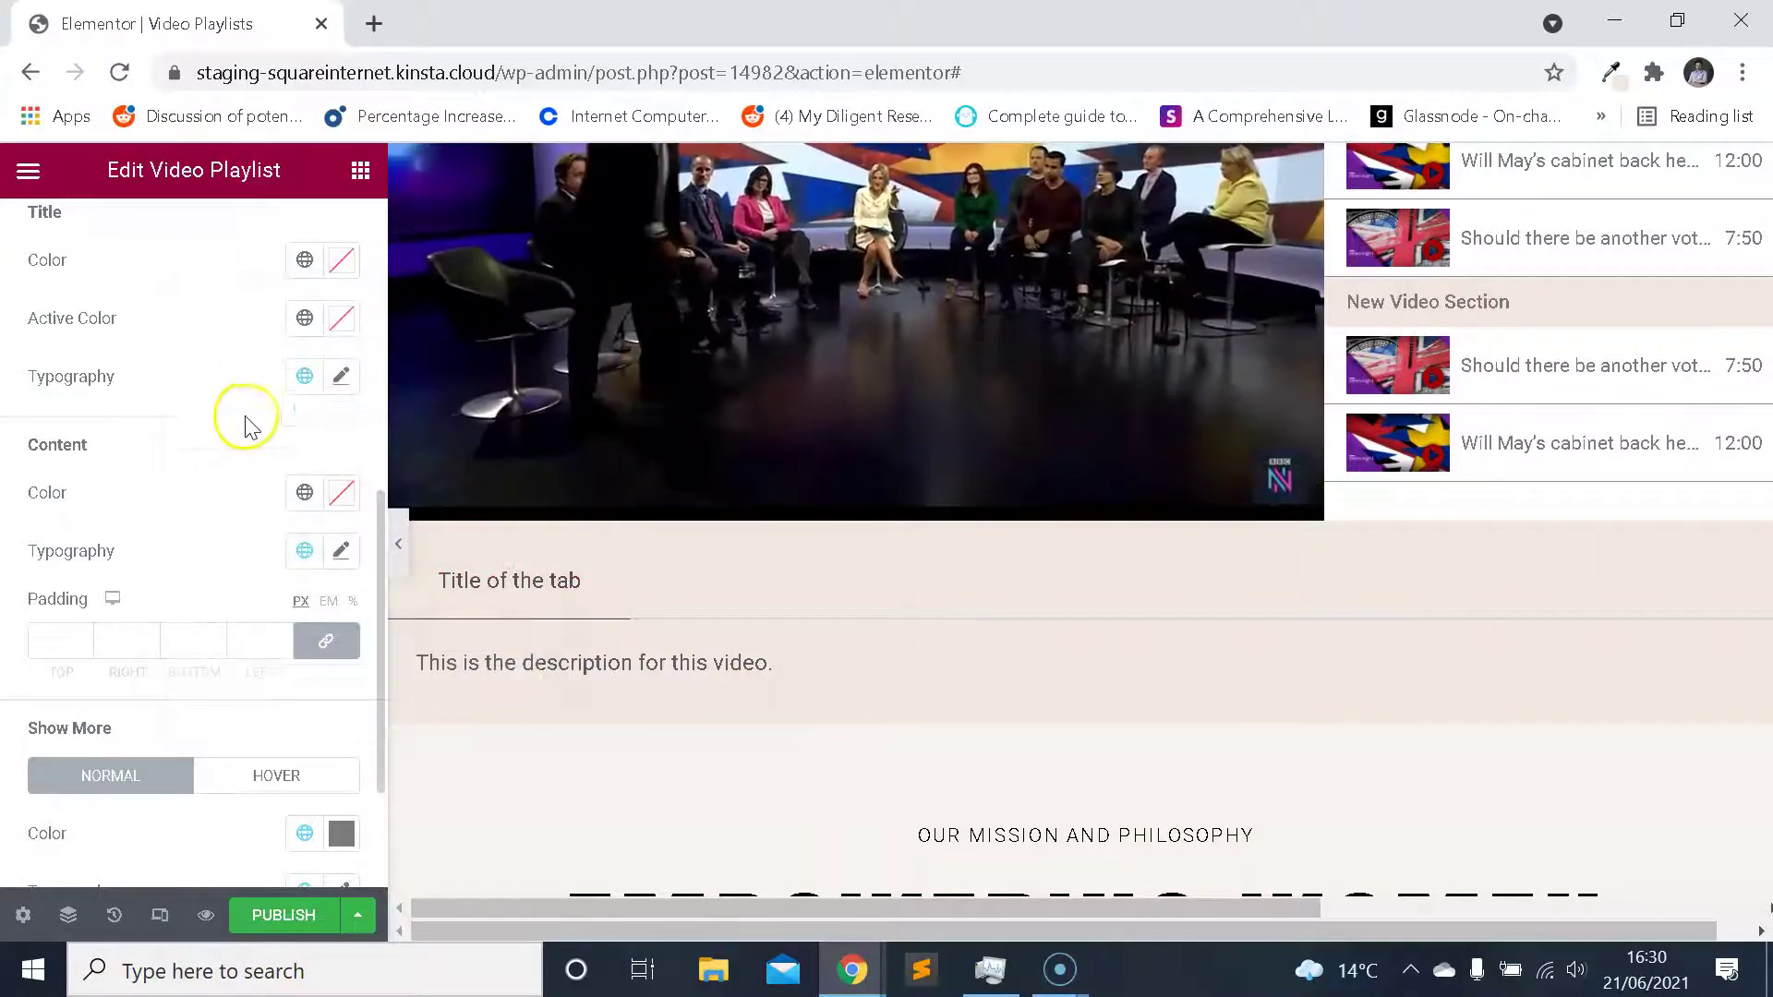
Try the red colour #CB112E on the tab content text and undo it.
{"action": "scroll", "coordinate": [617, 581], "scroll_direction": "up", "scroll_amount": 6}
{"action": "scroll", "coordinate": [617, 600], "scroll_direction": "down", "scroll_amount": 4}
{"action": "left_click", "coordinate": [614, 657]}
{"action": "scroll", "coordinate": [591, 730], "scroll_direction": "down", "scroll_amount": 3}
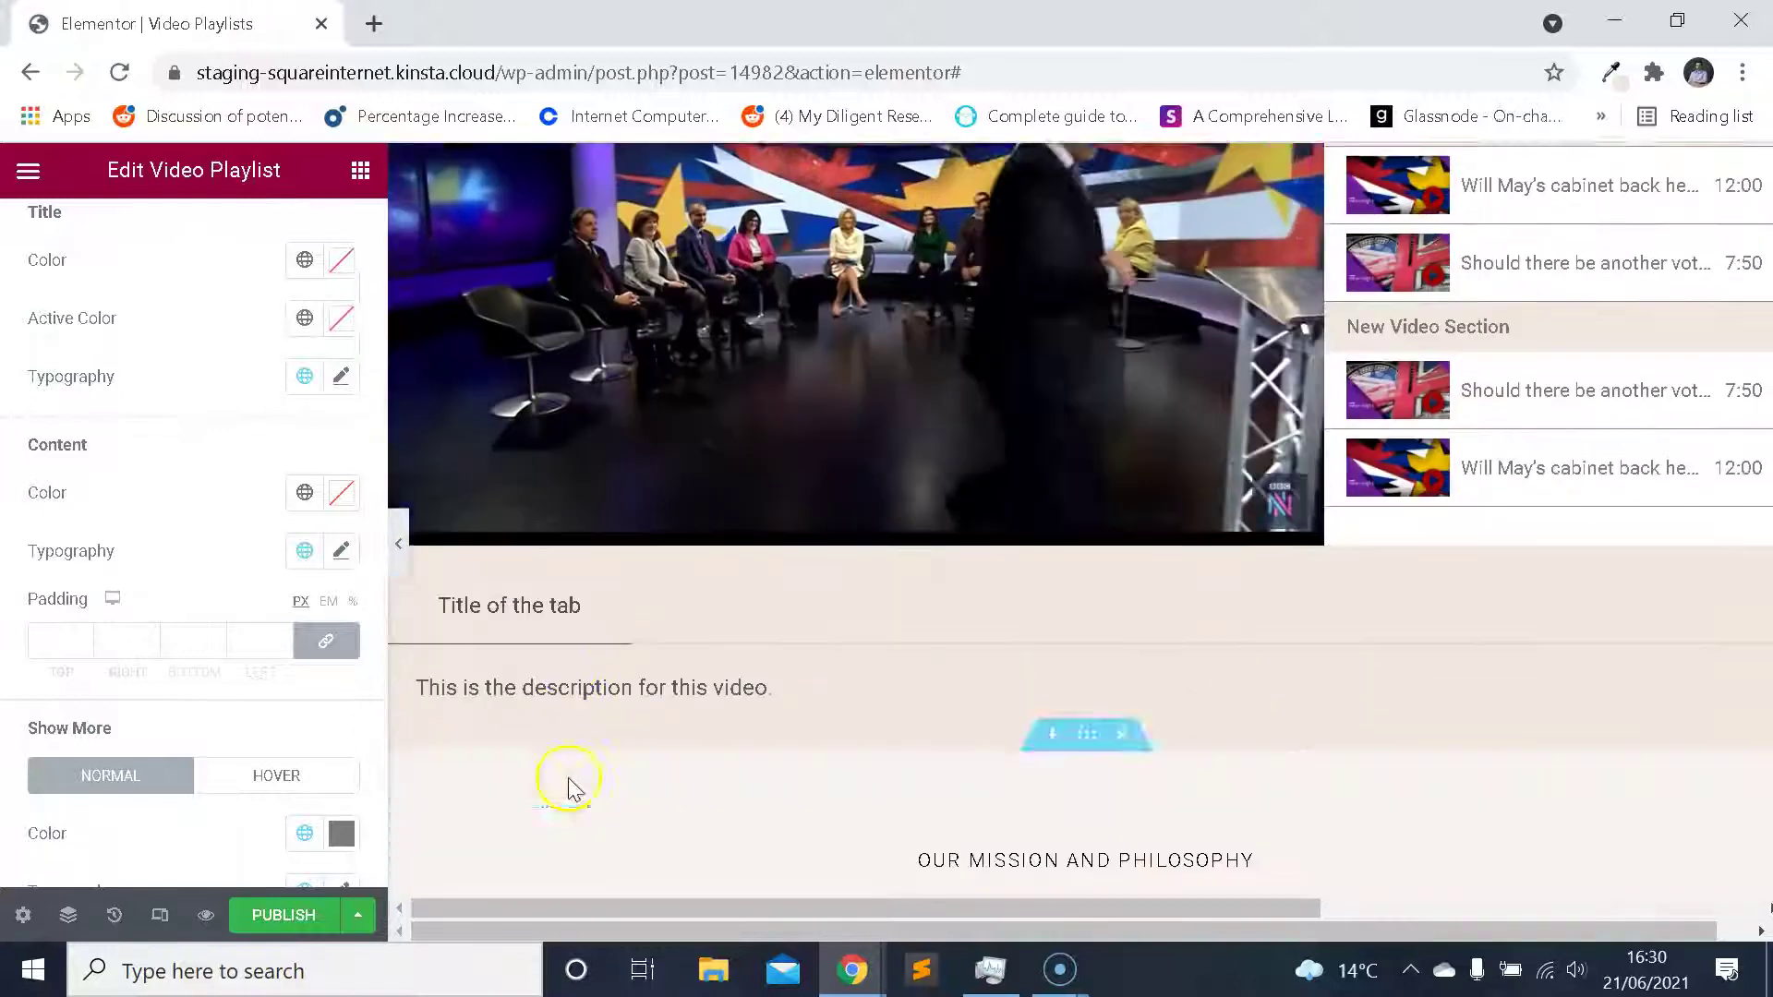
{"action": "left_click", "coordinate": [342, 492]}
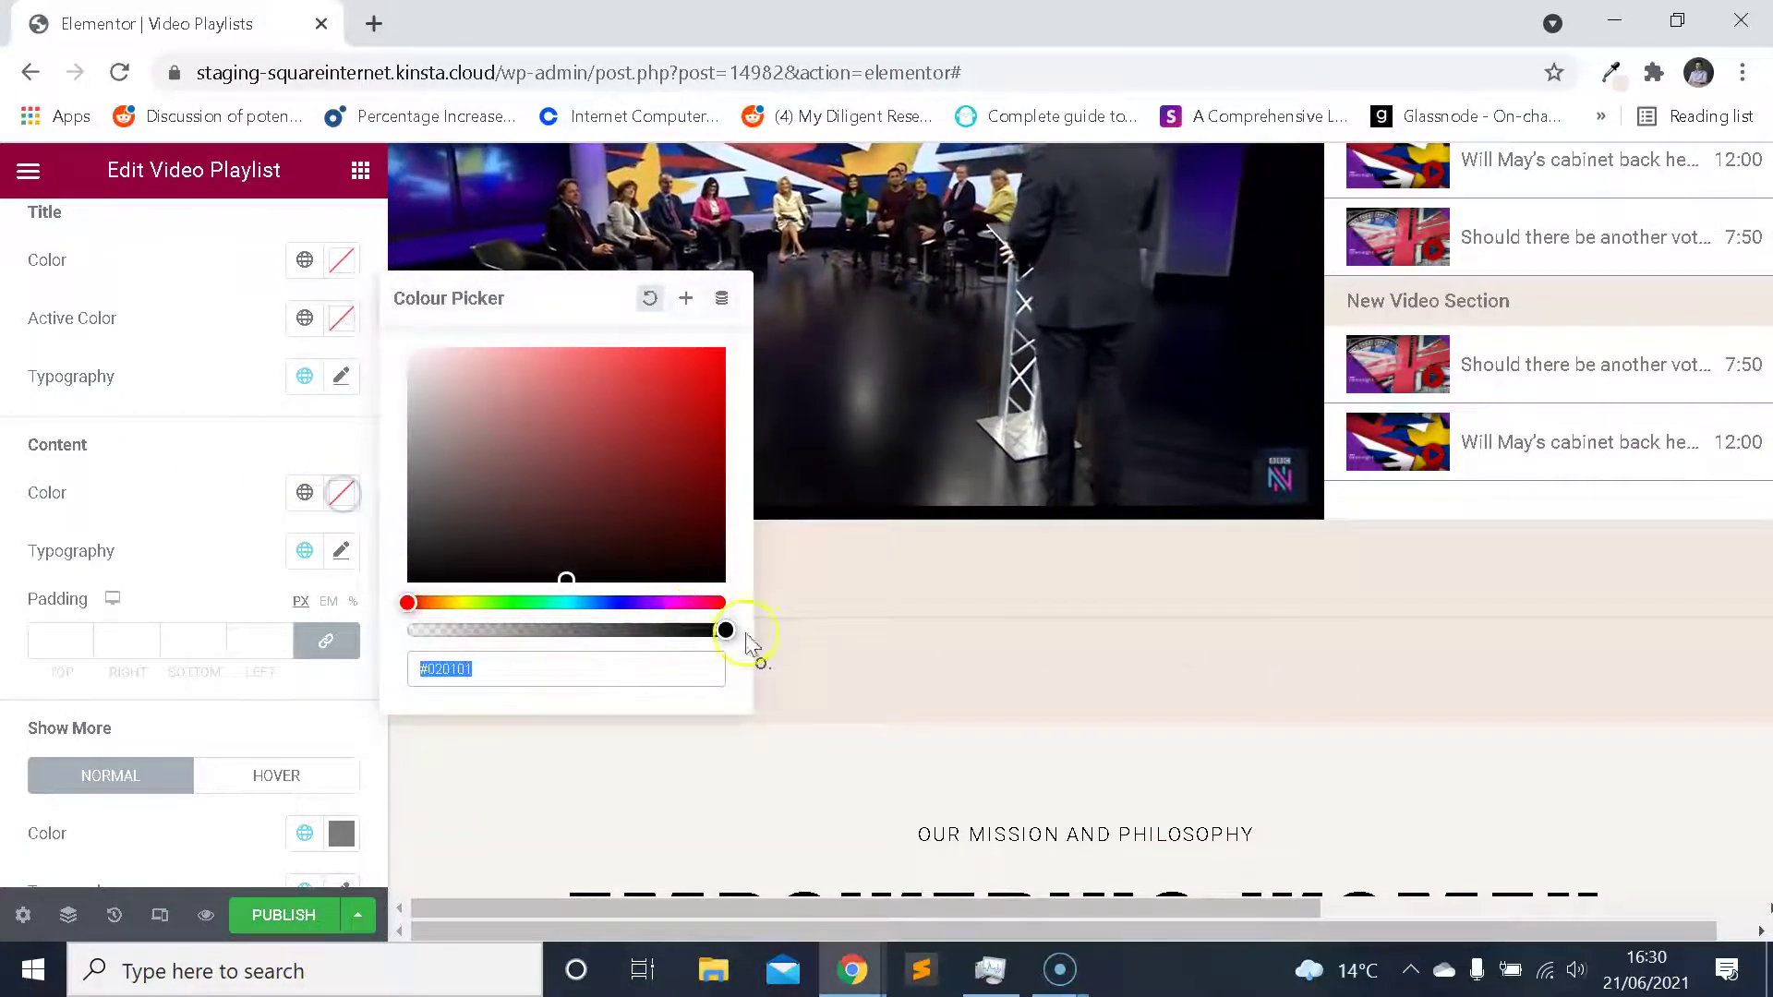
{"action": "left_click", "coordinate": [716, 602]}
{"action": "left_click", "coordinate": [699, 396]}
{"action": "left_click", "coordinate": [913, 568]}
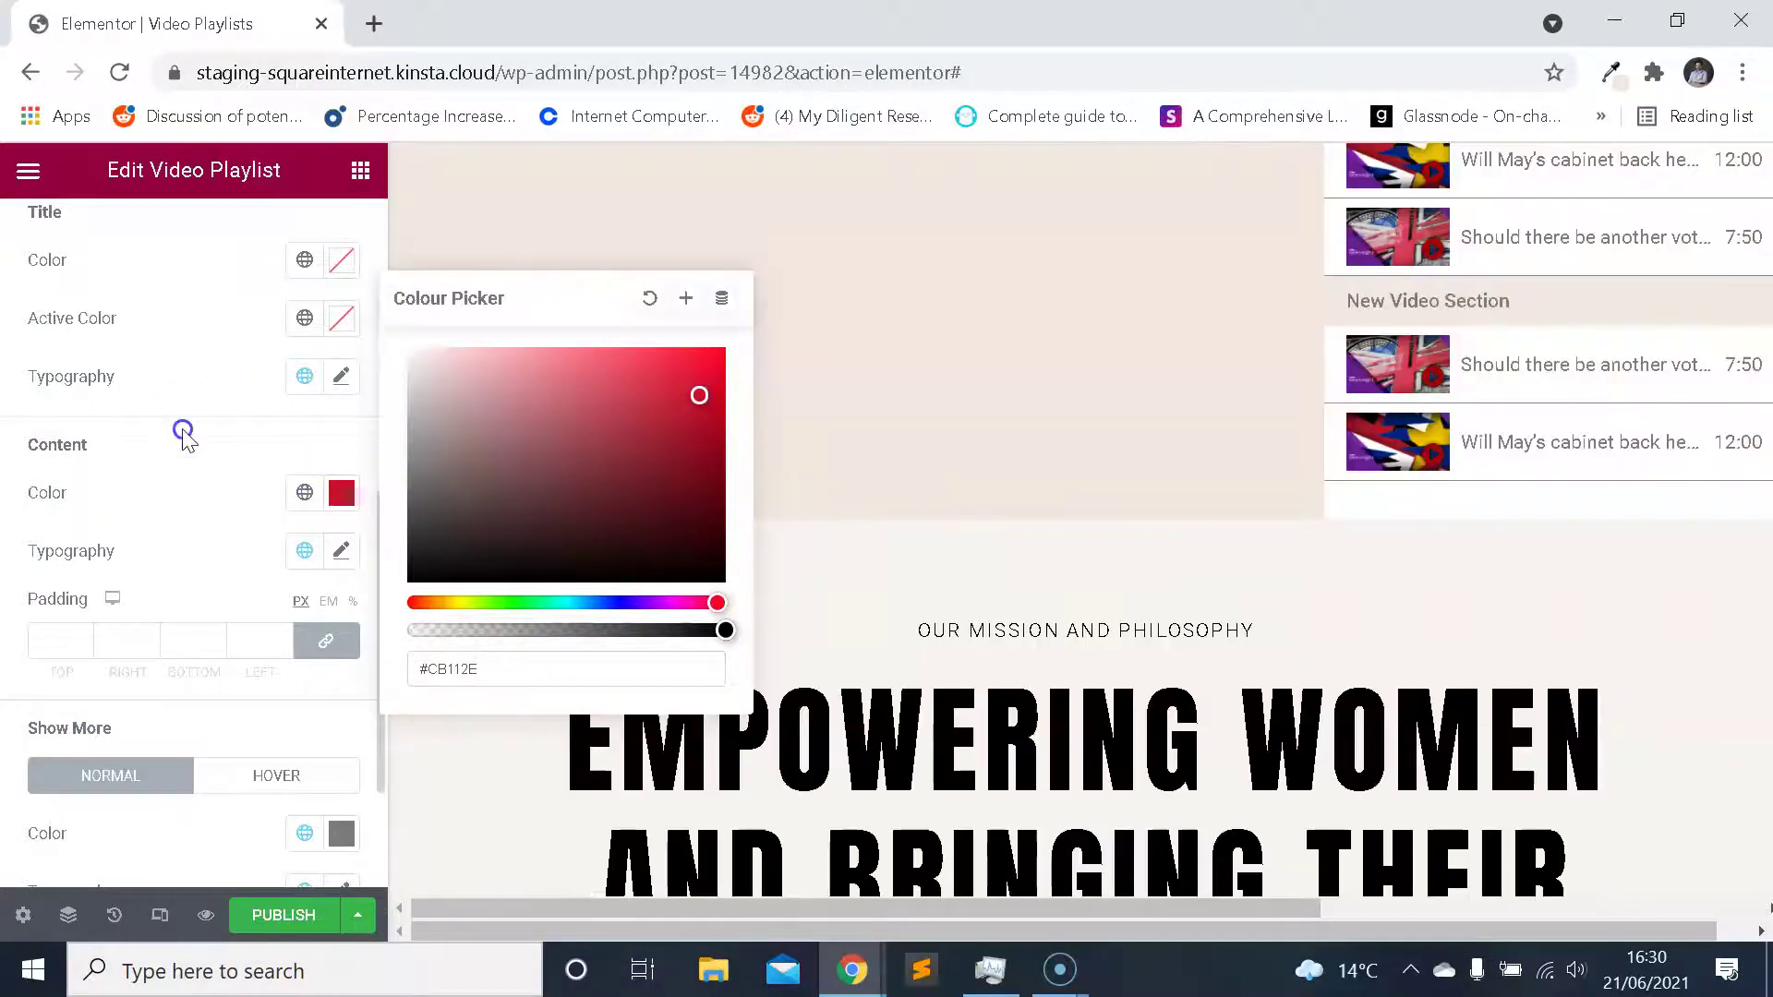
{"action": "left_click", "coordinate": [383, 515]}
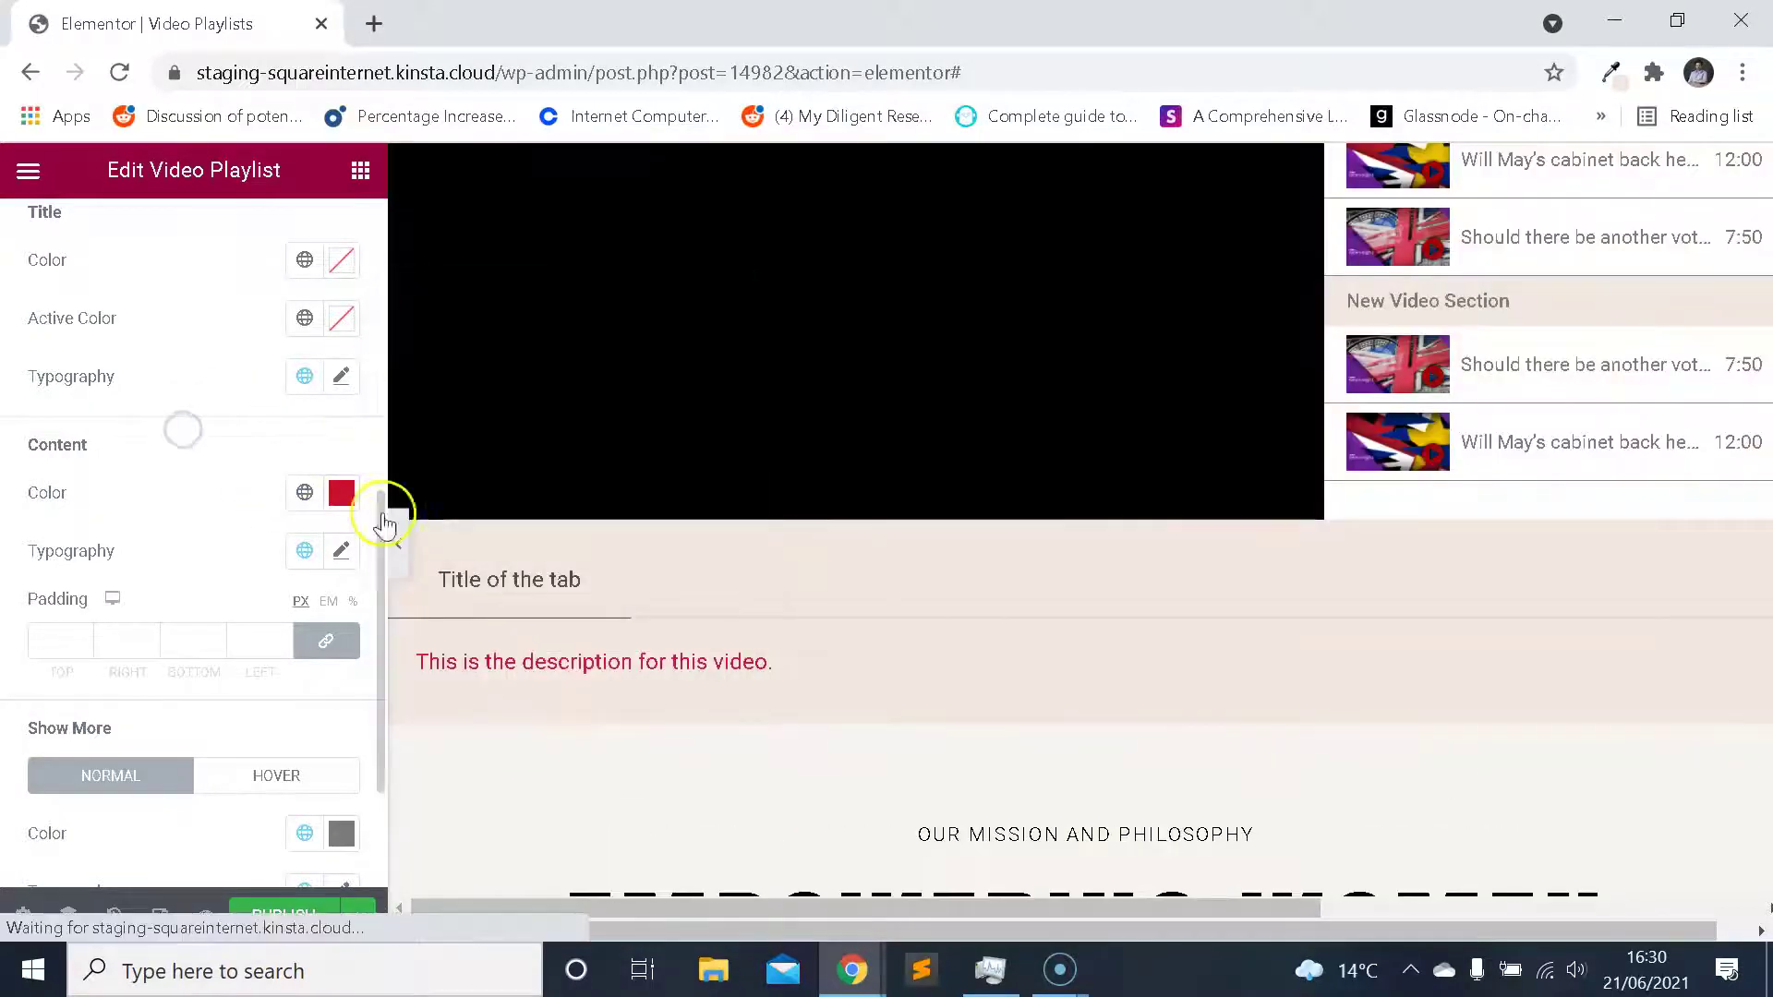
{"action": "key", "text": "ctrl+z"}
Open the tab content's typography settings, then check the content padding and Show More style options.
{"action": "left_click", "coordinate": [339, 552]}
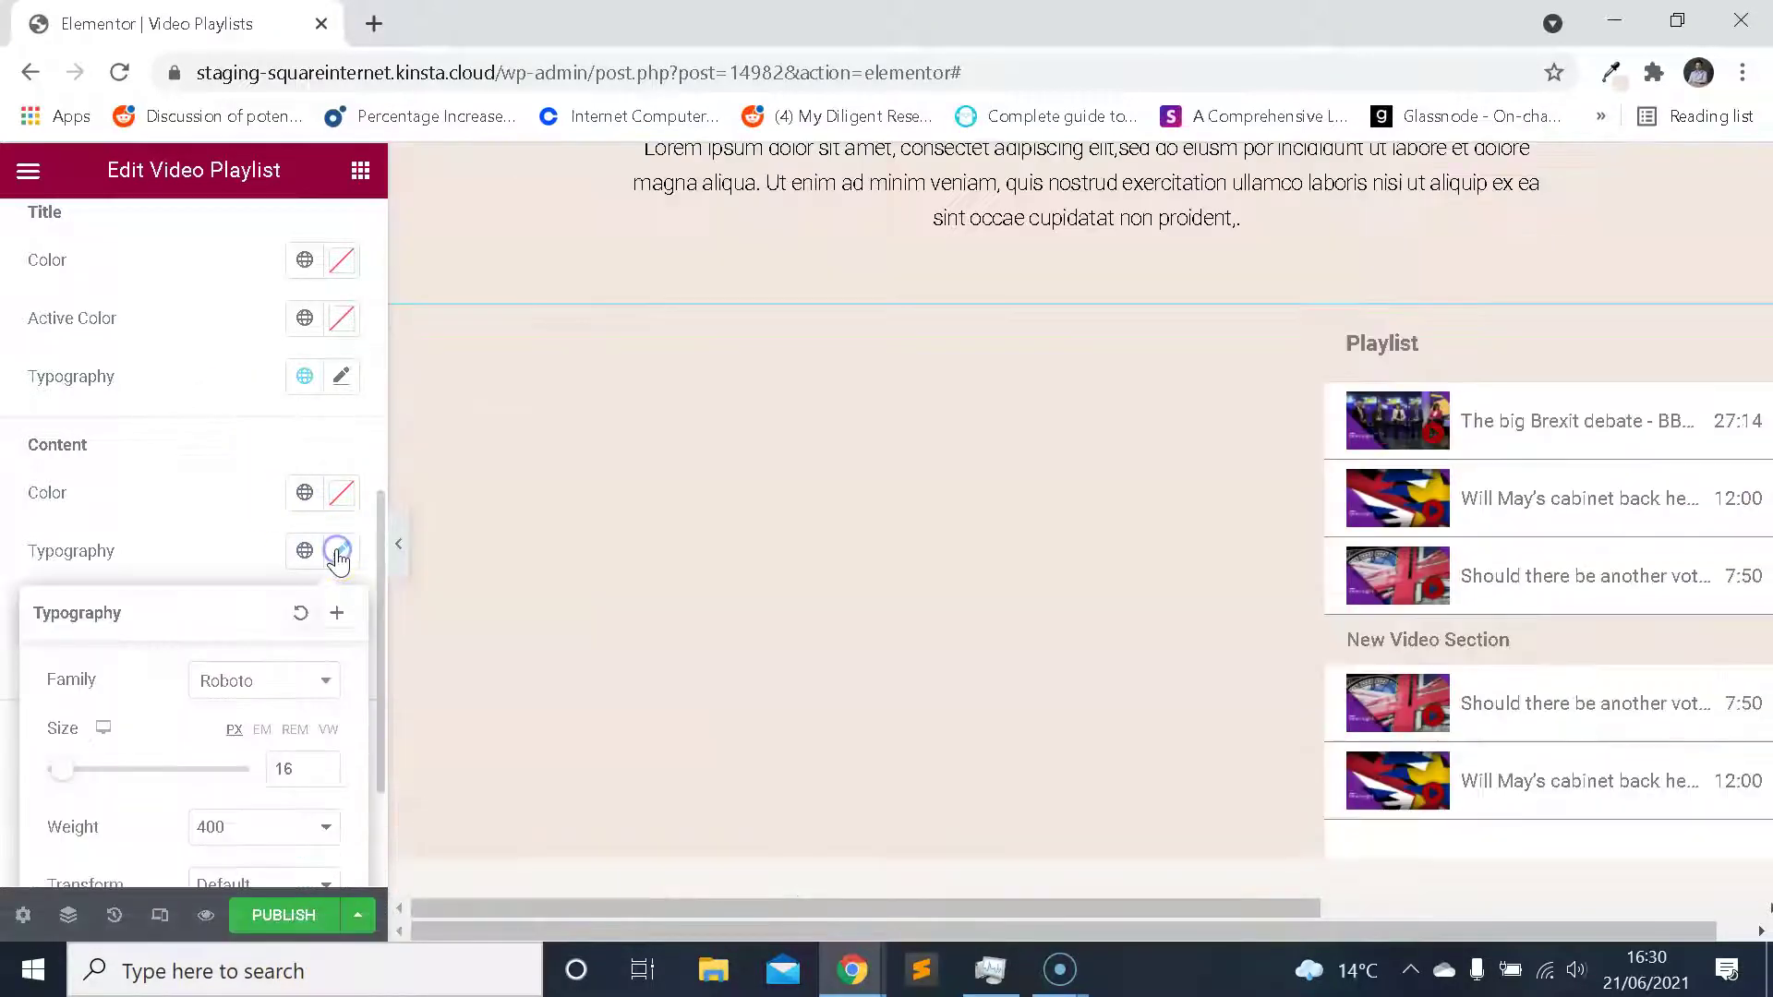
{"action": "scroll", "coordinate": [647, 552], "scroll_direction": "down", "scroll_amount": 5}
{"action": "scroll", "coordinate": [637, 545], "scroll_direction": "up", "scroll_amount": 1}
{"action": "scroll", "coordinate": [635, 541], "scroll_direction": "up", "scroll_amount": 5}
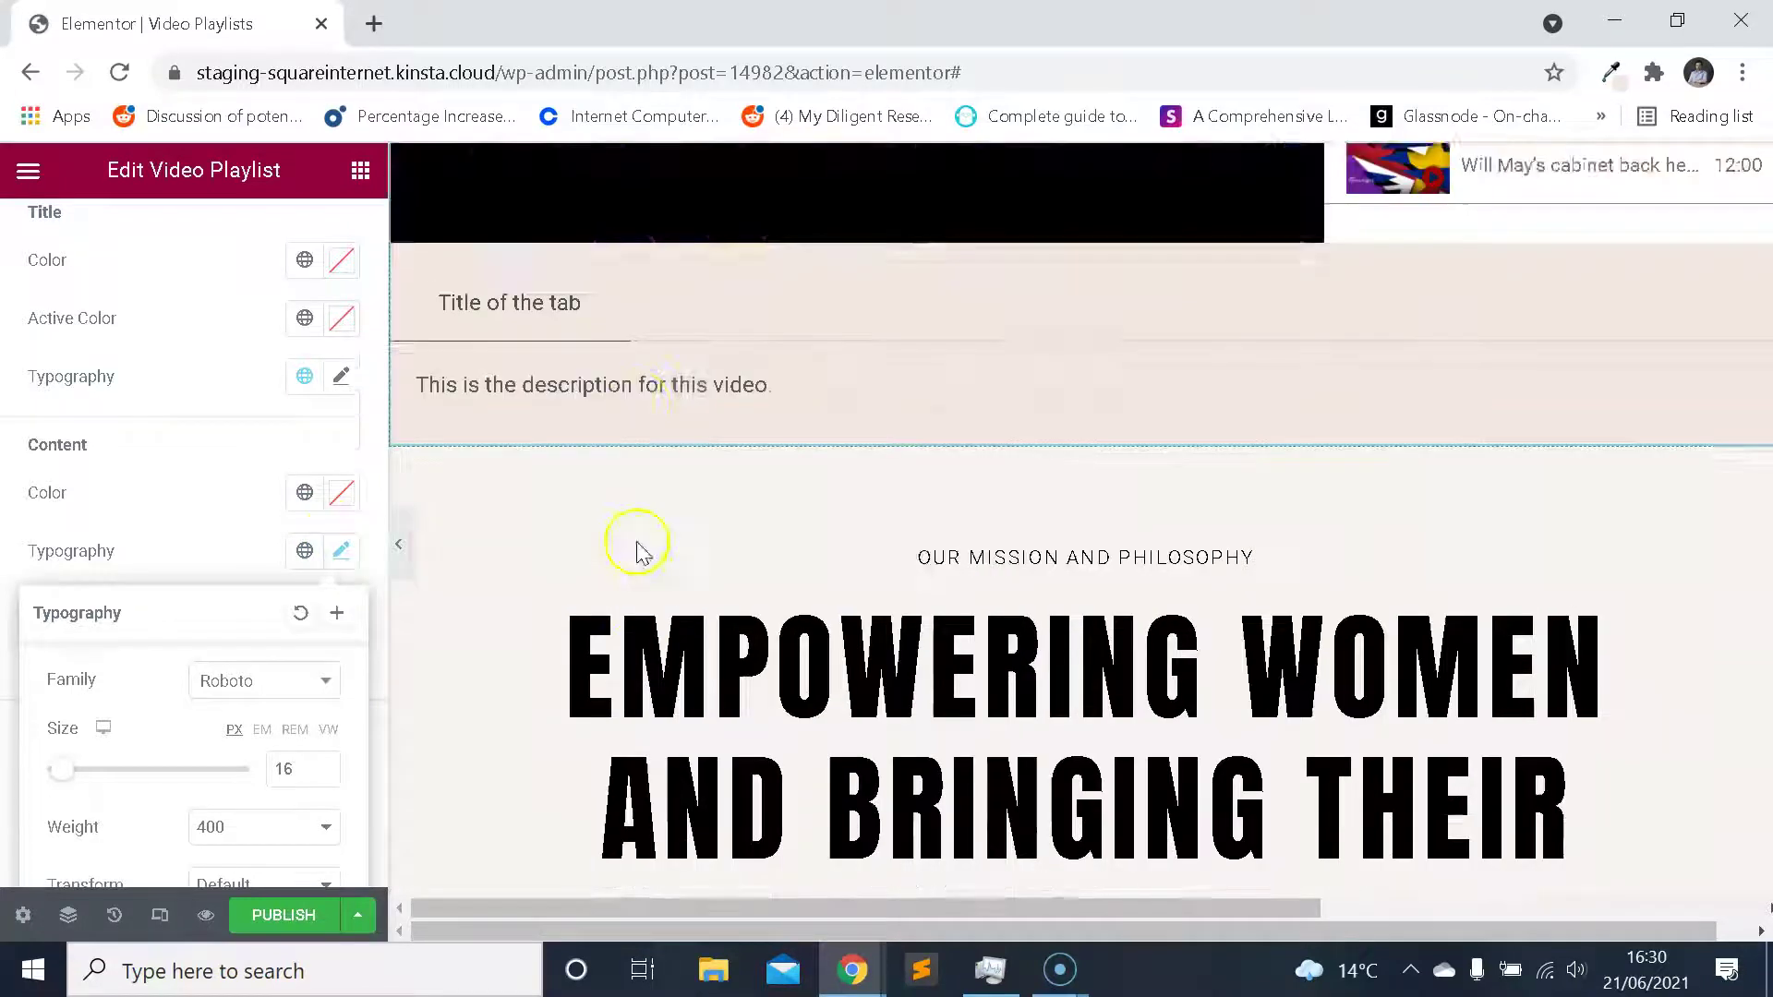
{"action": "left_click", "coordinate": [192, 527]}
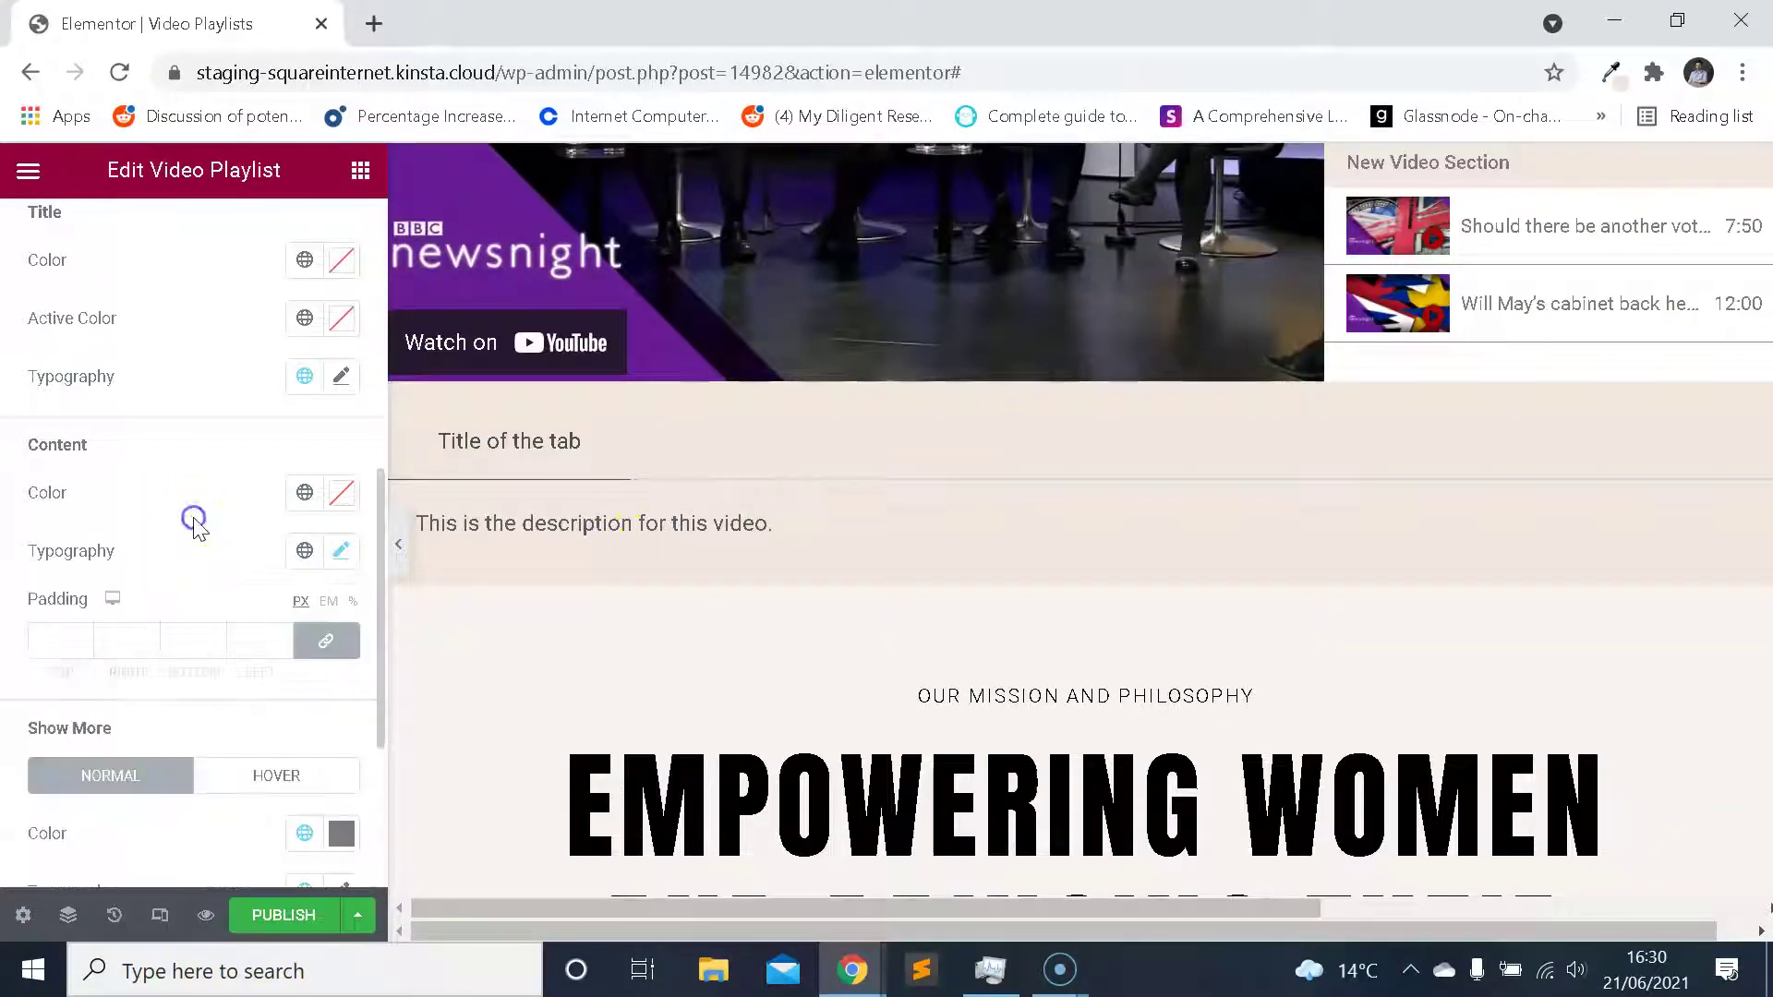
{"action": "scroll", "coordinate": [208, 508], "scroll_direction": "down", "scroll_amount": 2}
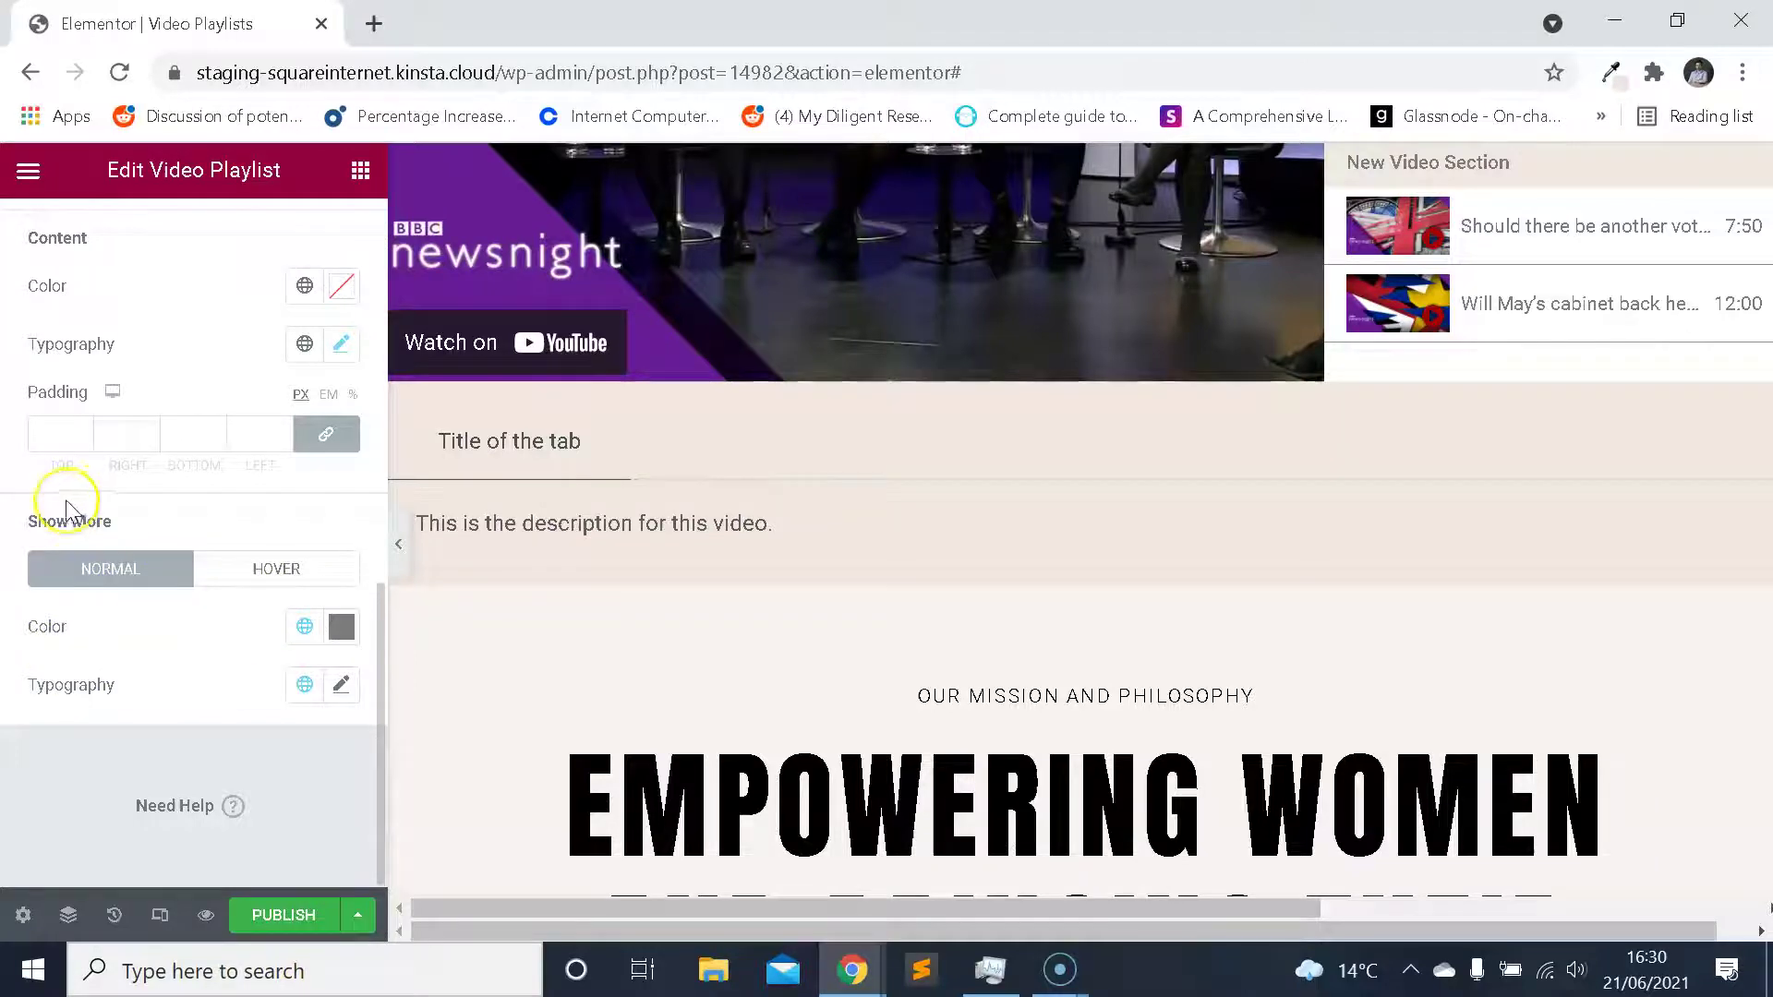
{"action": "scroll", "coordinate": [258, 546], "scroll_direction": "up", "scroll_amount": 10}
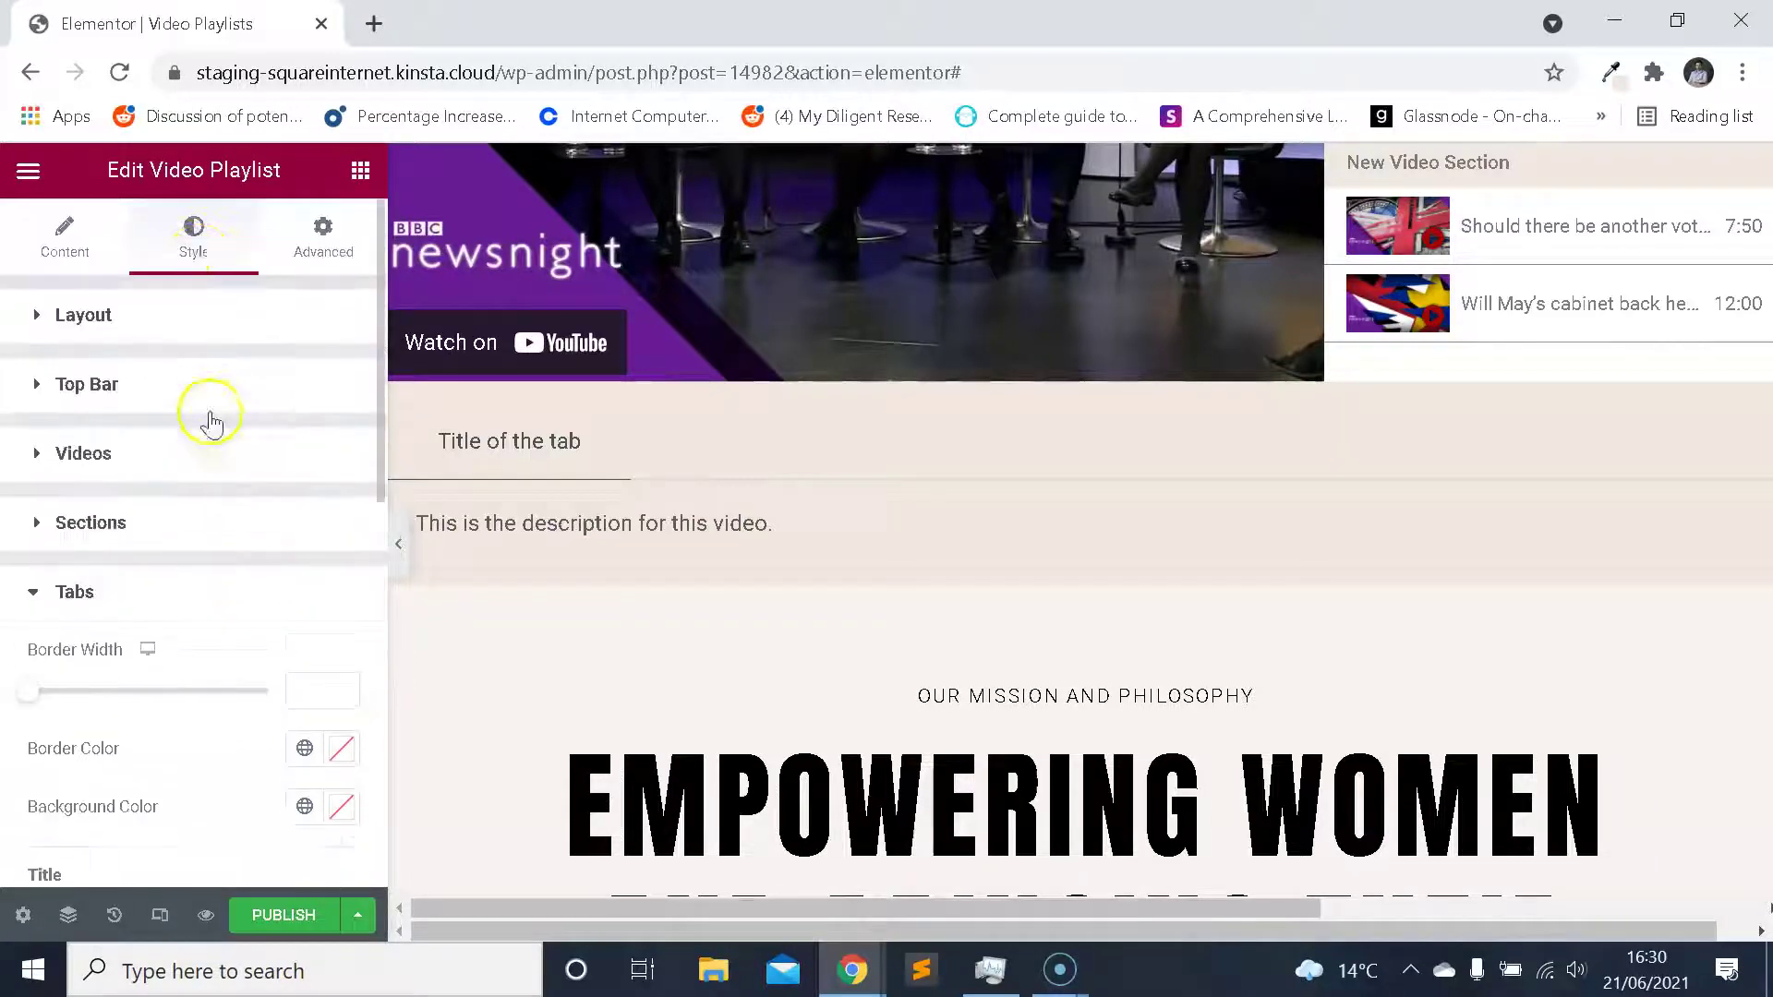
Open the playlist widget's Advanced settings and review the options from margin and padding through to PowerPack.
{"action": "left_click", "coordinate": [320, 238]}
{"action": "scroll", "coordinate": [242, 427], "scroll_direction": "down", "scroll_amount": 5}
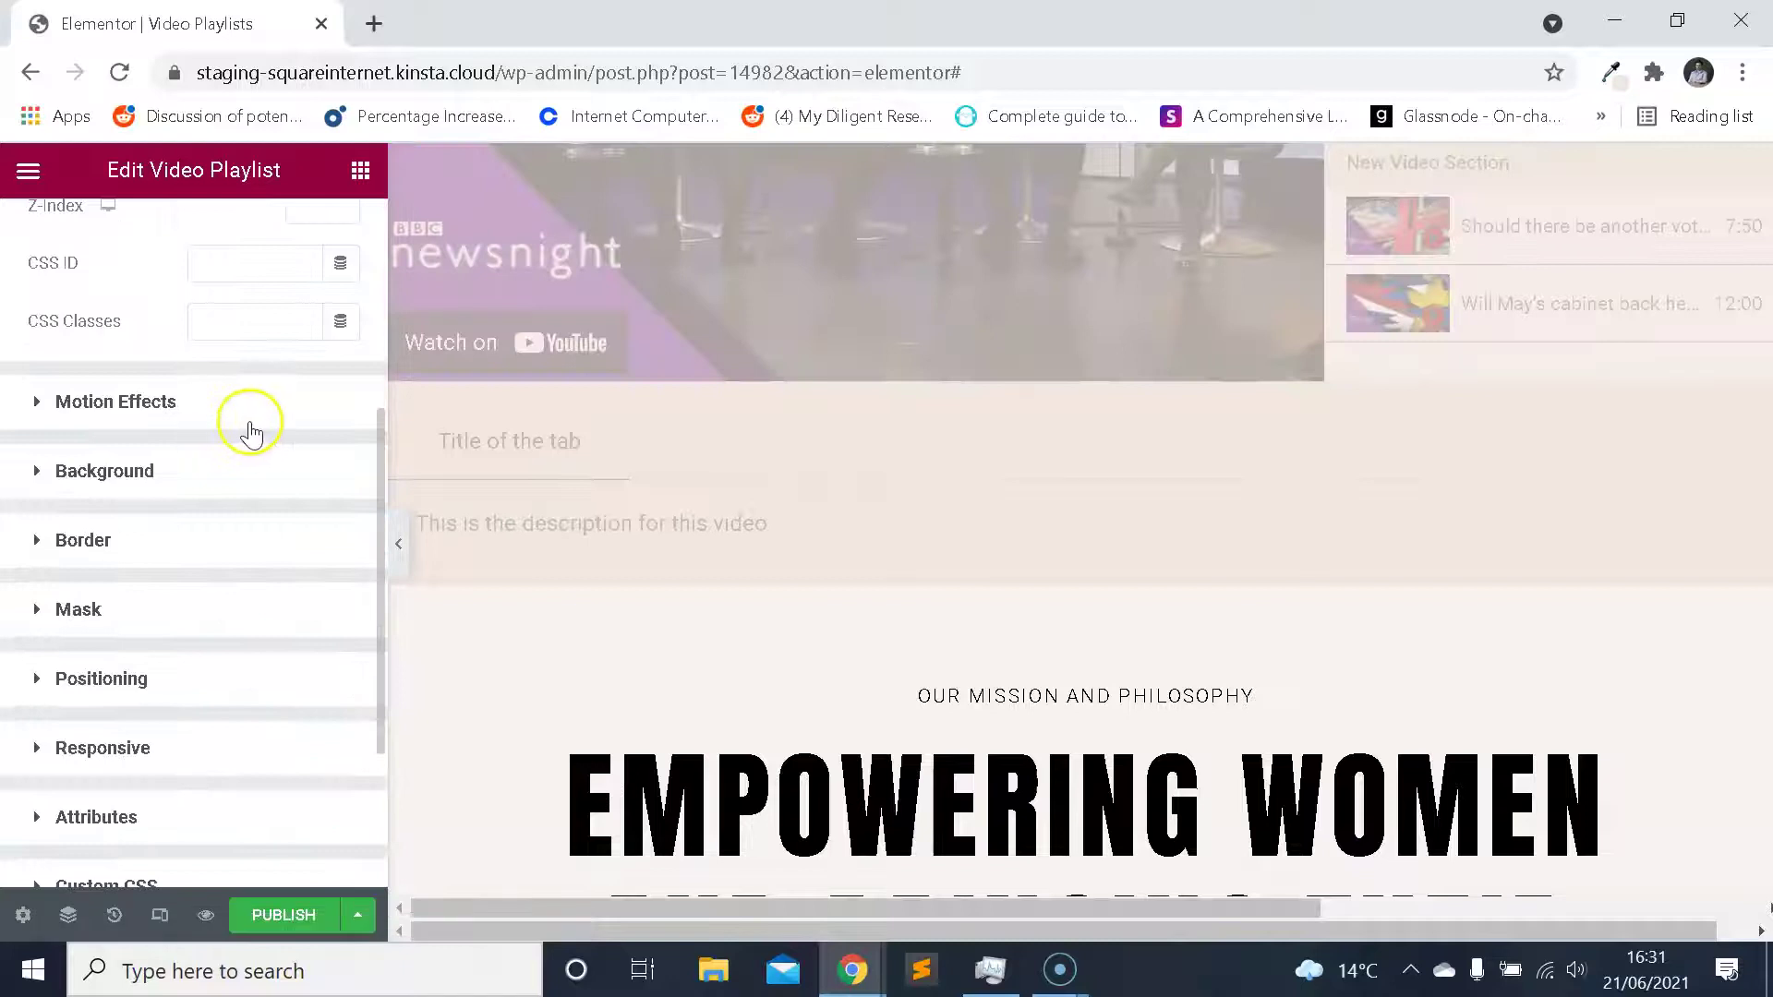
{"action": "scroll", "coordinate": [251, 427], "scroll_direction": "down", "scroll_amount": 3}
{"action": "scroll", "coordinate": [295, 452], "scroll_direction": "up", "scroll_amount": 2}
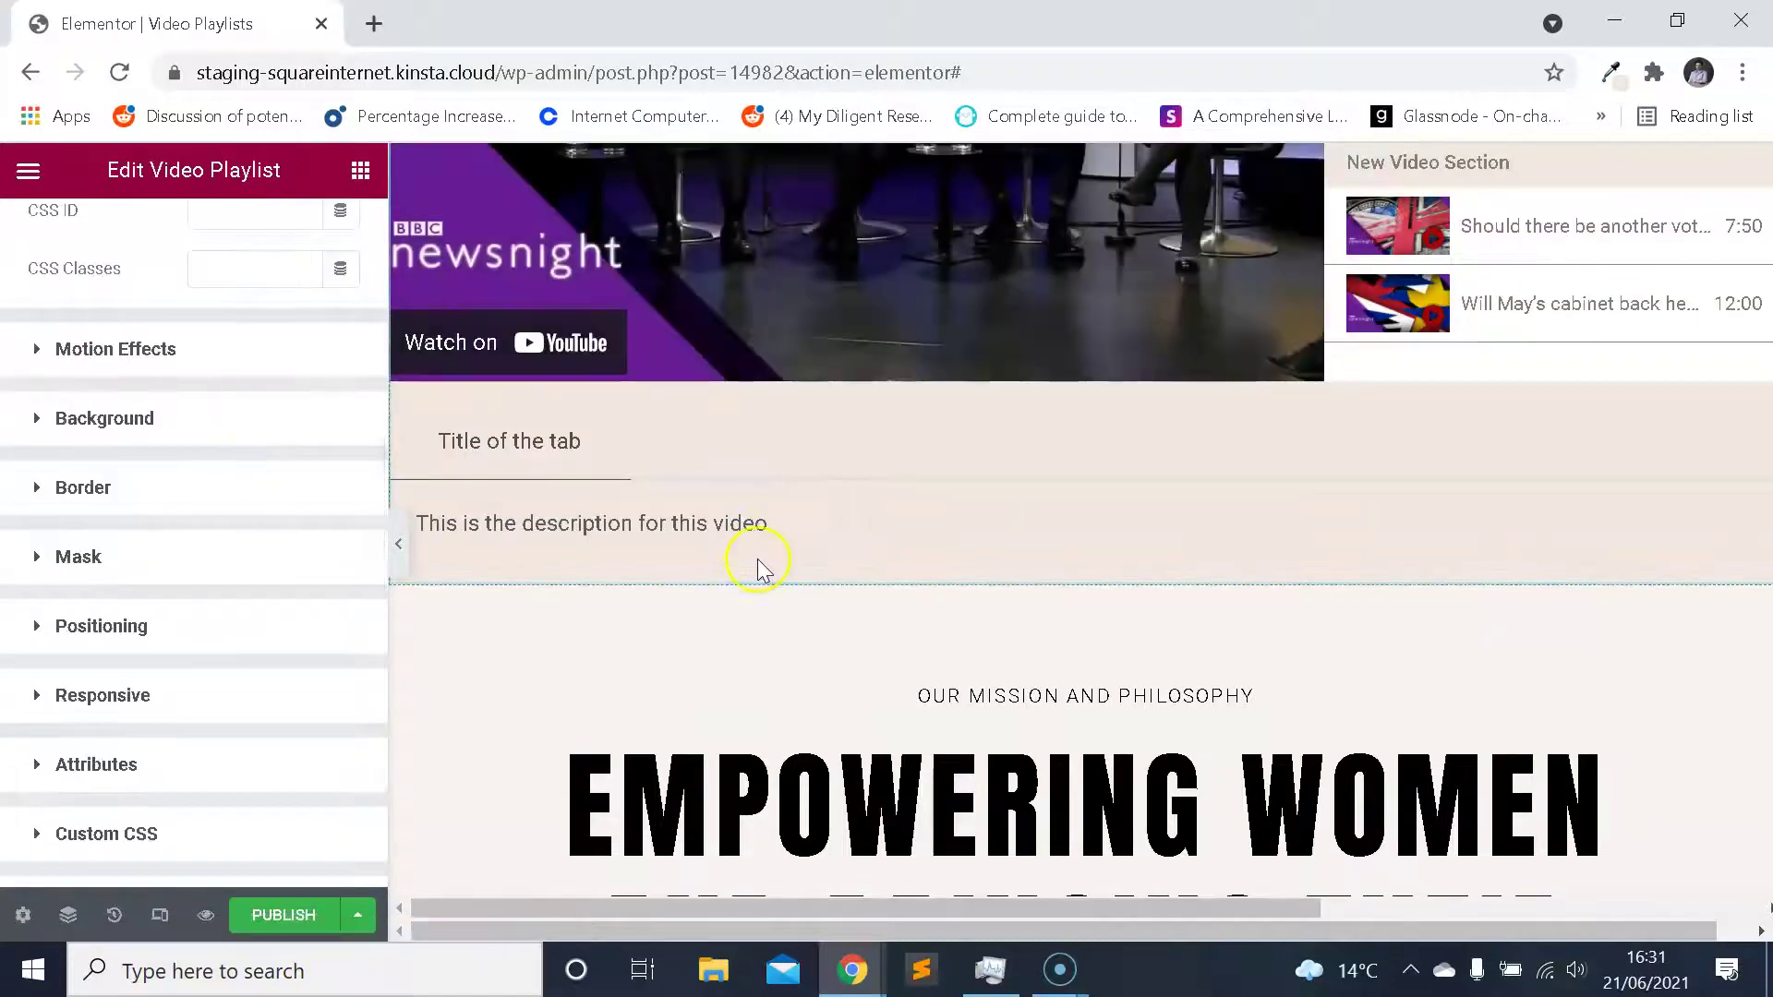
{"action": "scroll", "coordinate": [772, 572], "scroll_direction": "up", "scroll_amount": 6}
{"action": "scroll", "coordinate": [779, 577], "scroll_direction": "down", "scroll_amount": 4}
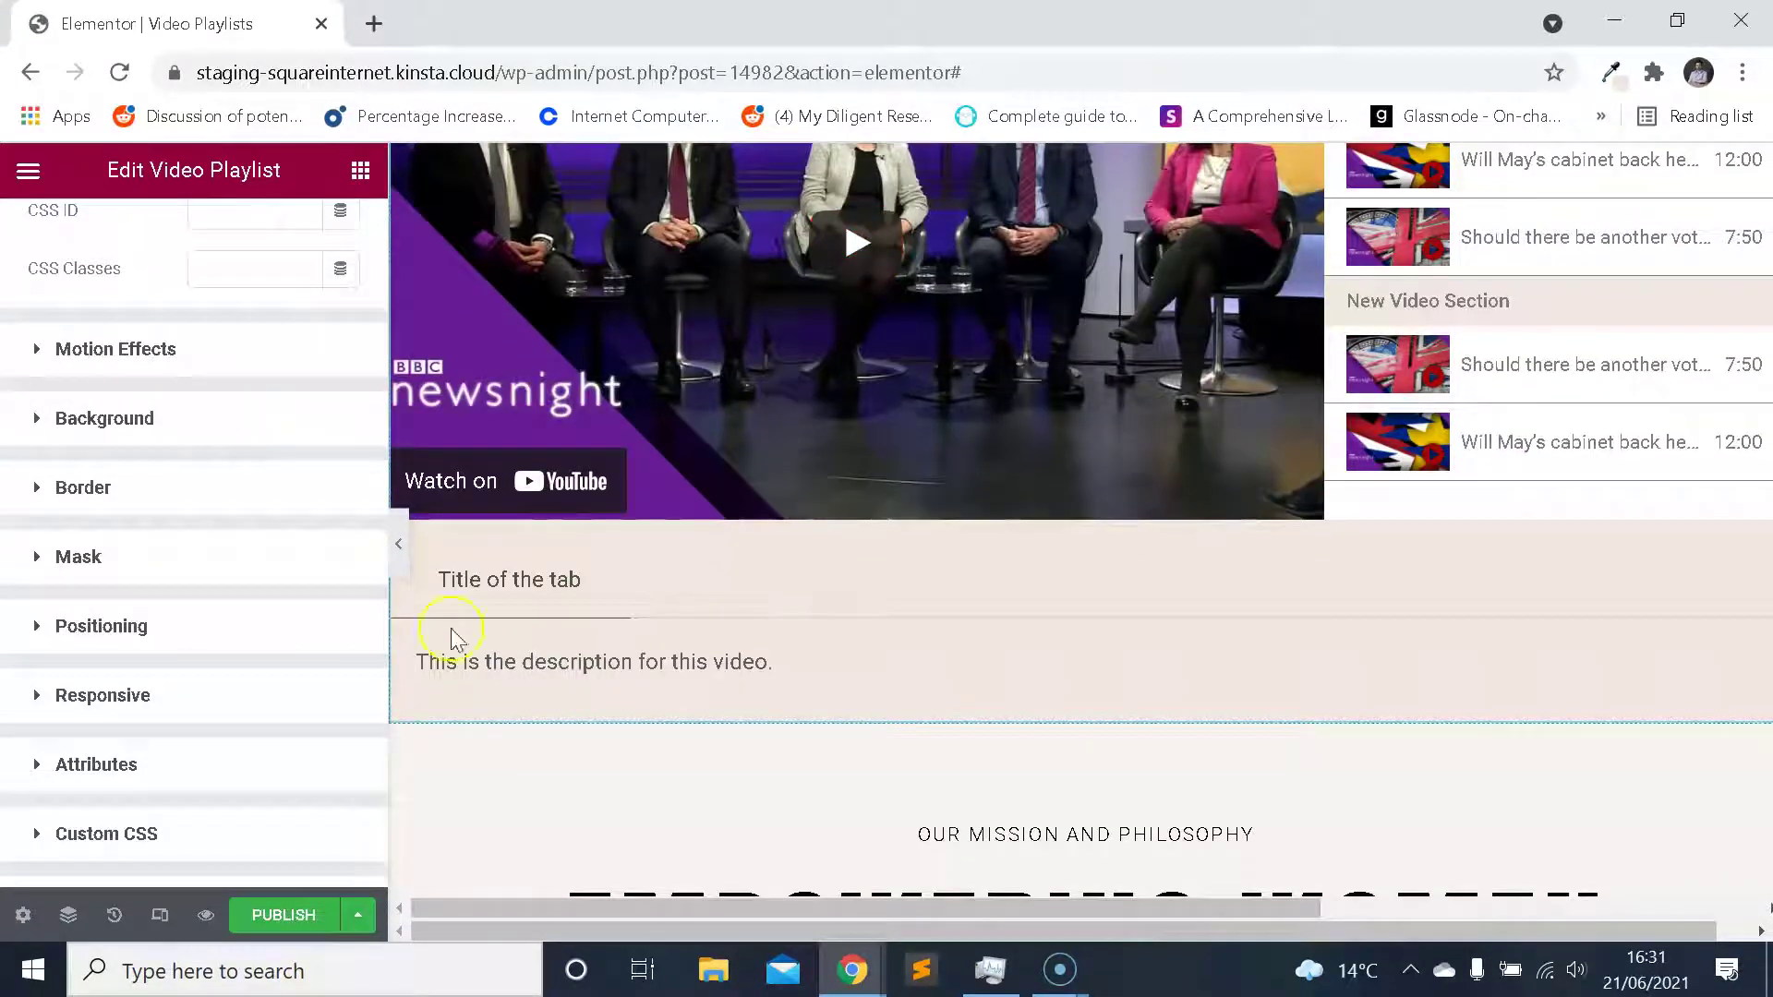
{"action": "scroll", "coordinate": [186, 506], "scroll_direction": "up", "scroll_amount": 4}
{"action": "scroll", "coordinate": [341, 583], "scroll_direction": "down", "scroll_amount": 2}
{"action": "scroll", "coordinate": [342, 584], "scroll_direction": "up", "scroll_amount": 2}
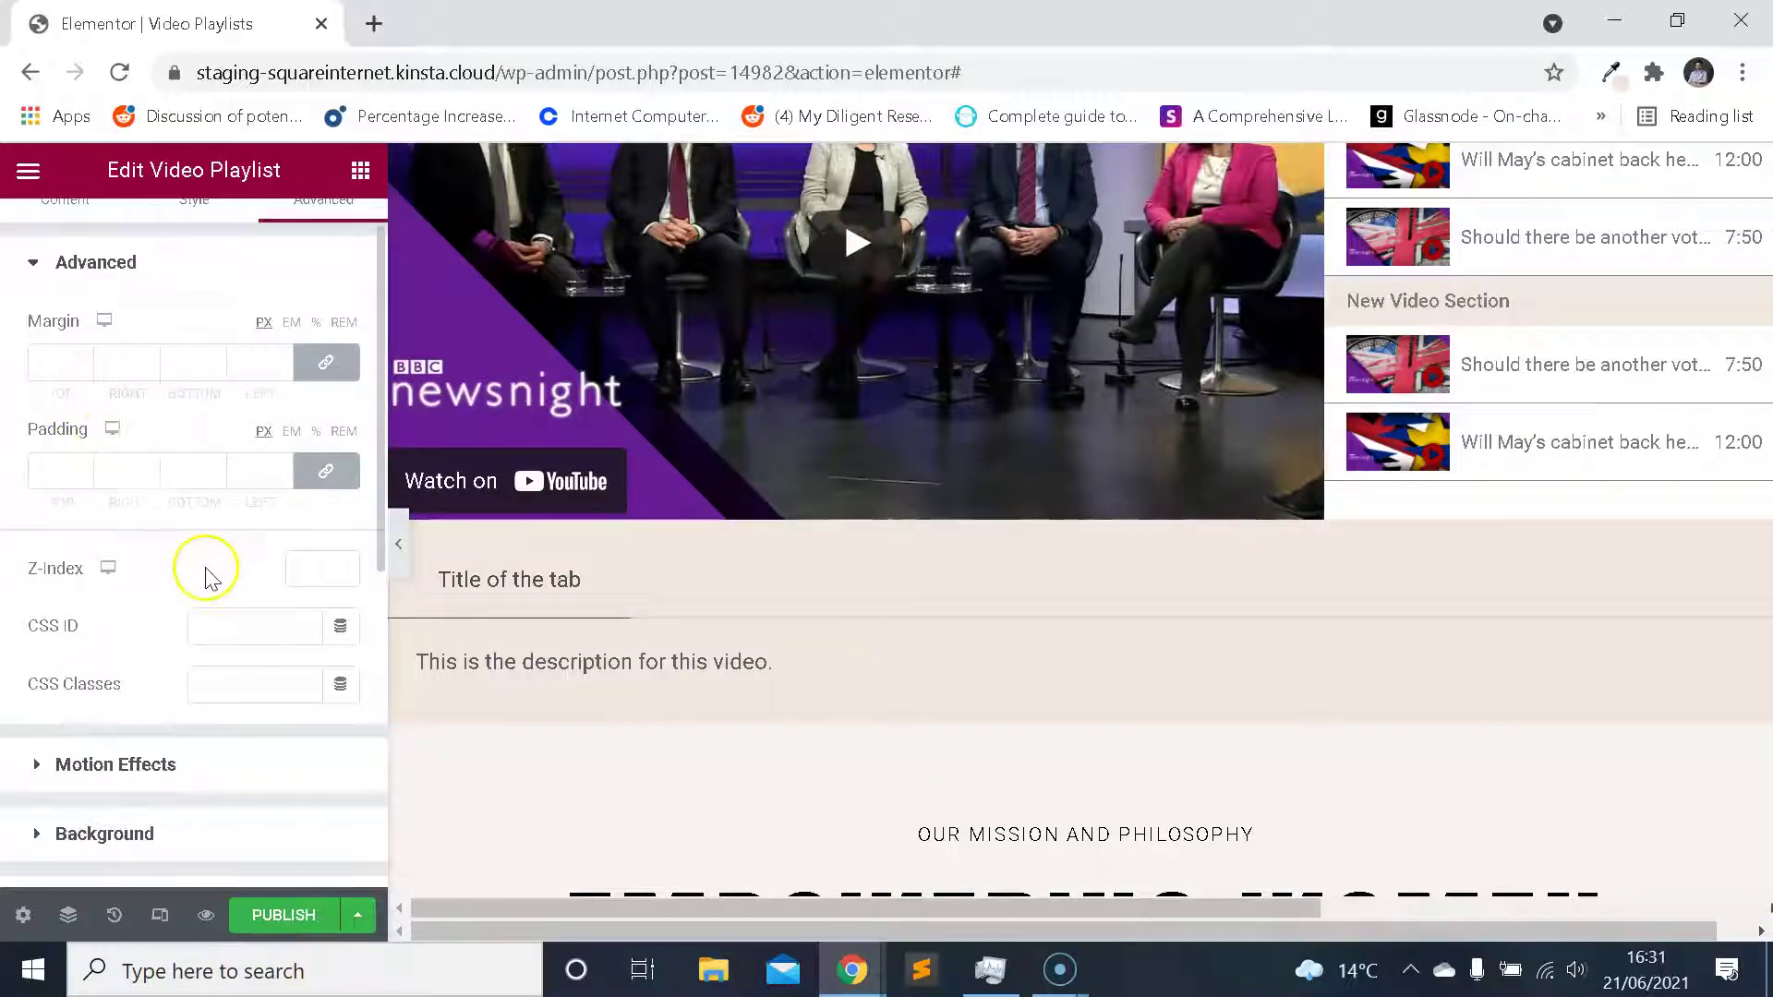
{"action": "scroll", "coordinate": [237, 585], "scroll_direction": "down", "scroll_amount": 6}
Review the styled video playlist on the page together with the Our Salon heading and the tab area.
{"action": "scroll", "coordinate": [705, 610], "scroll_direction": "up", "scroll_amount": 3}
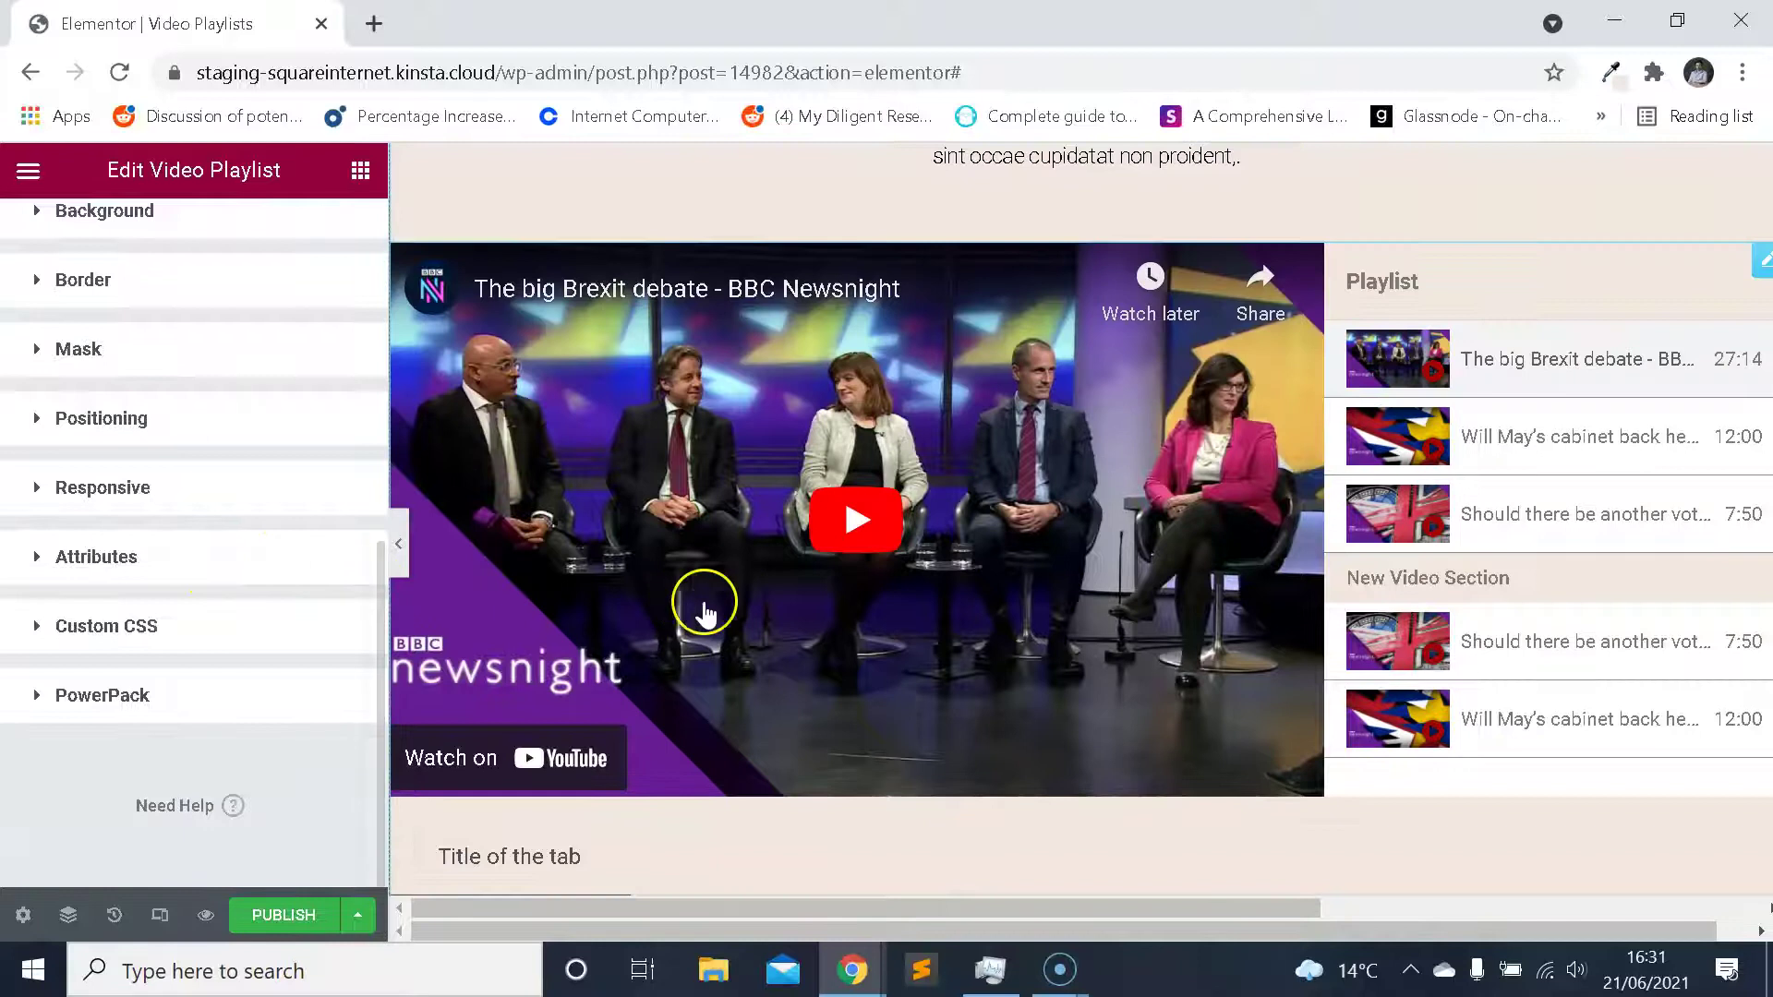
{"action": "scroll", "coordinate": [705, 609], "scroll_direction": "up", "scroll_amount": 3}
{"action": "scroll", "coordinate": [813, 611], "scroll_direction": "down", "scroll_amount": 3}
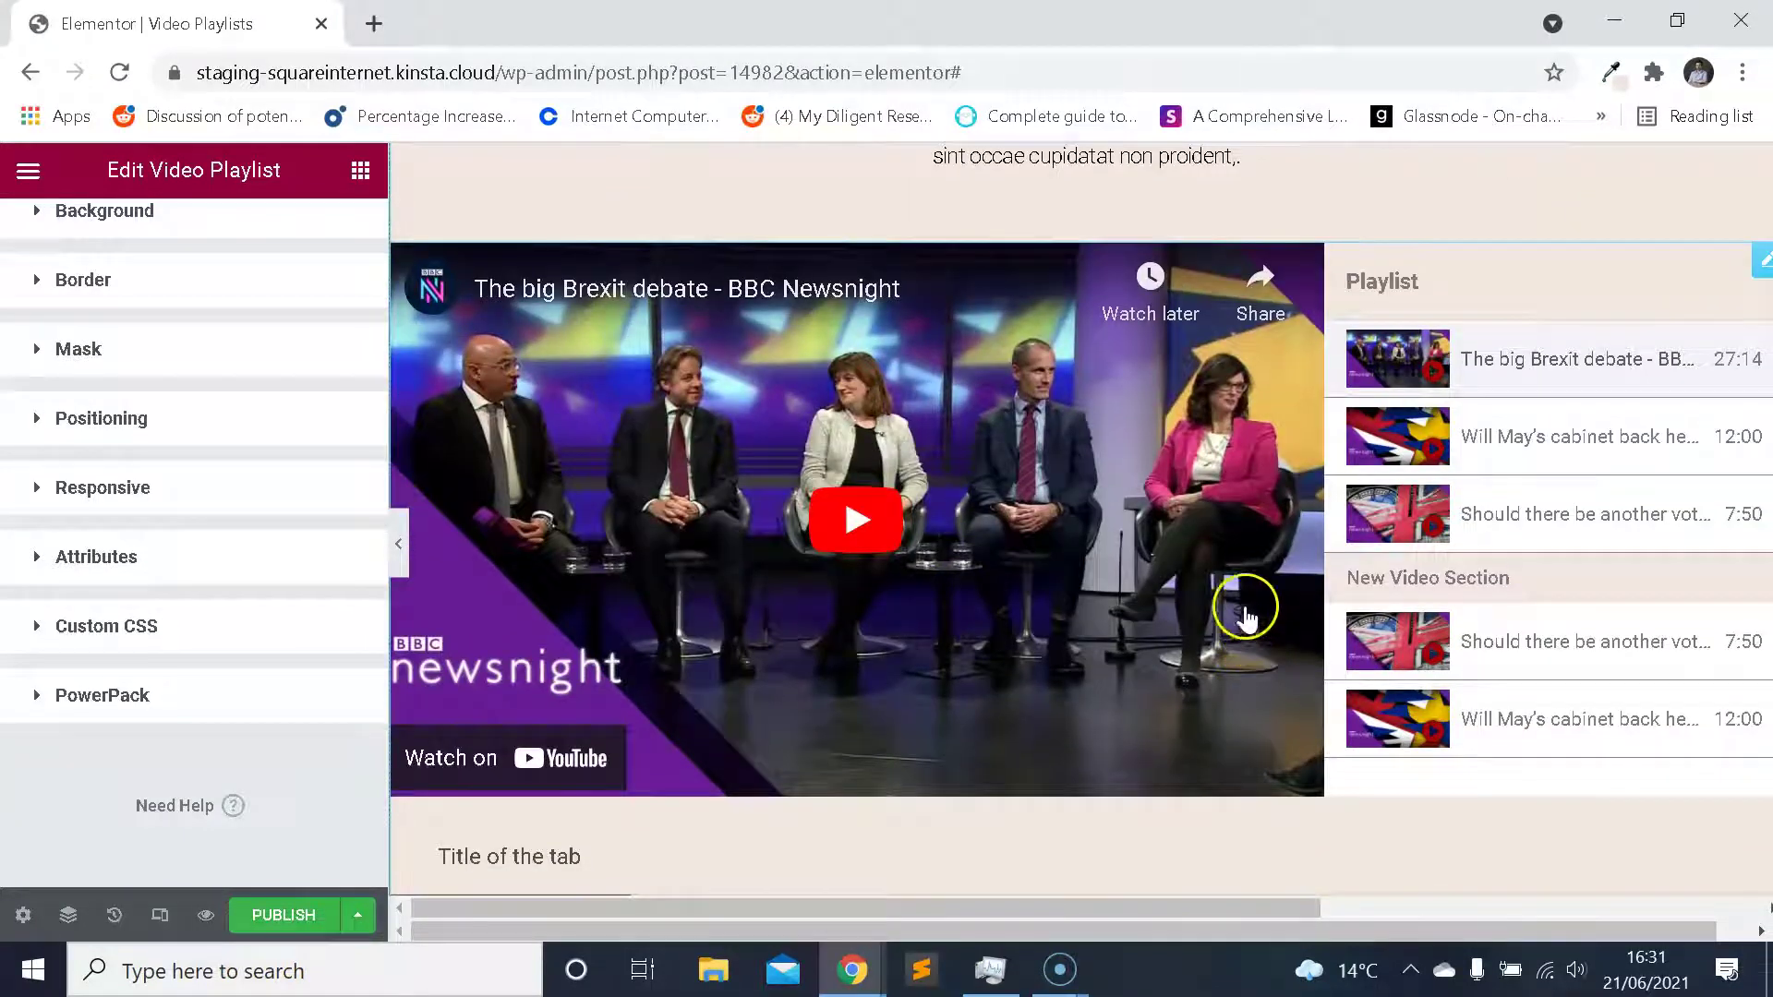
{"action": "scroll", "coordinate": [1200, 637], "scroll_direction": "up", "scroll_amount": 1}
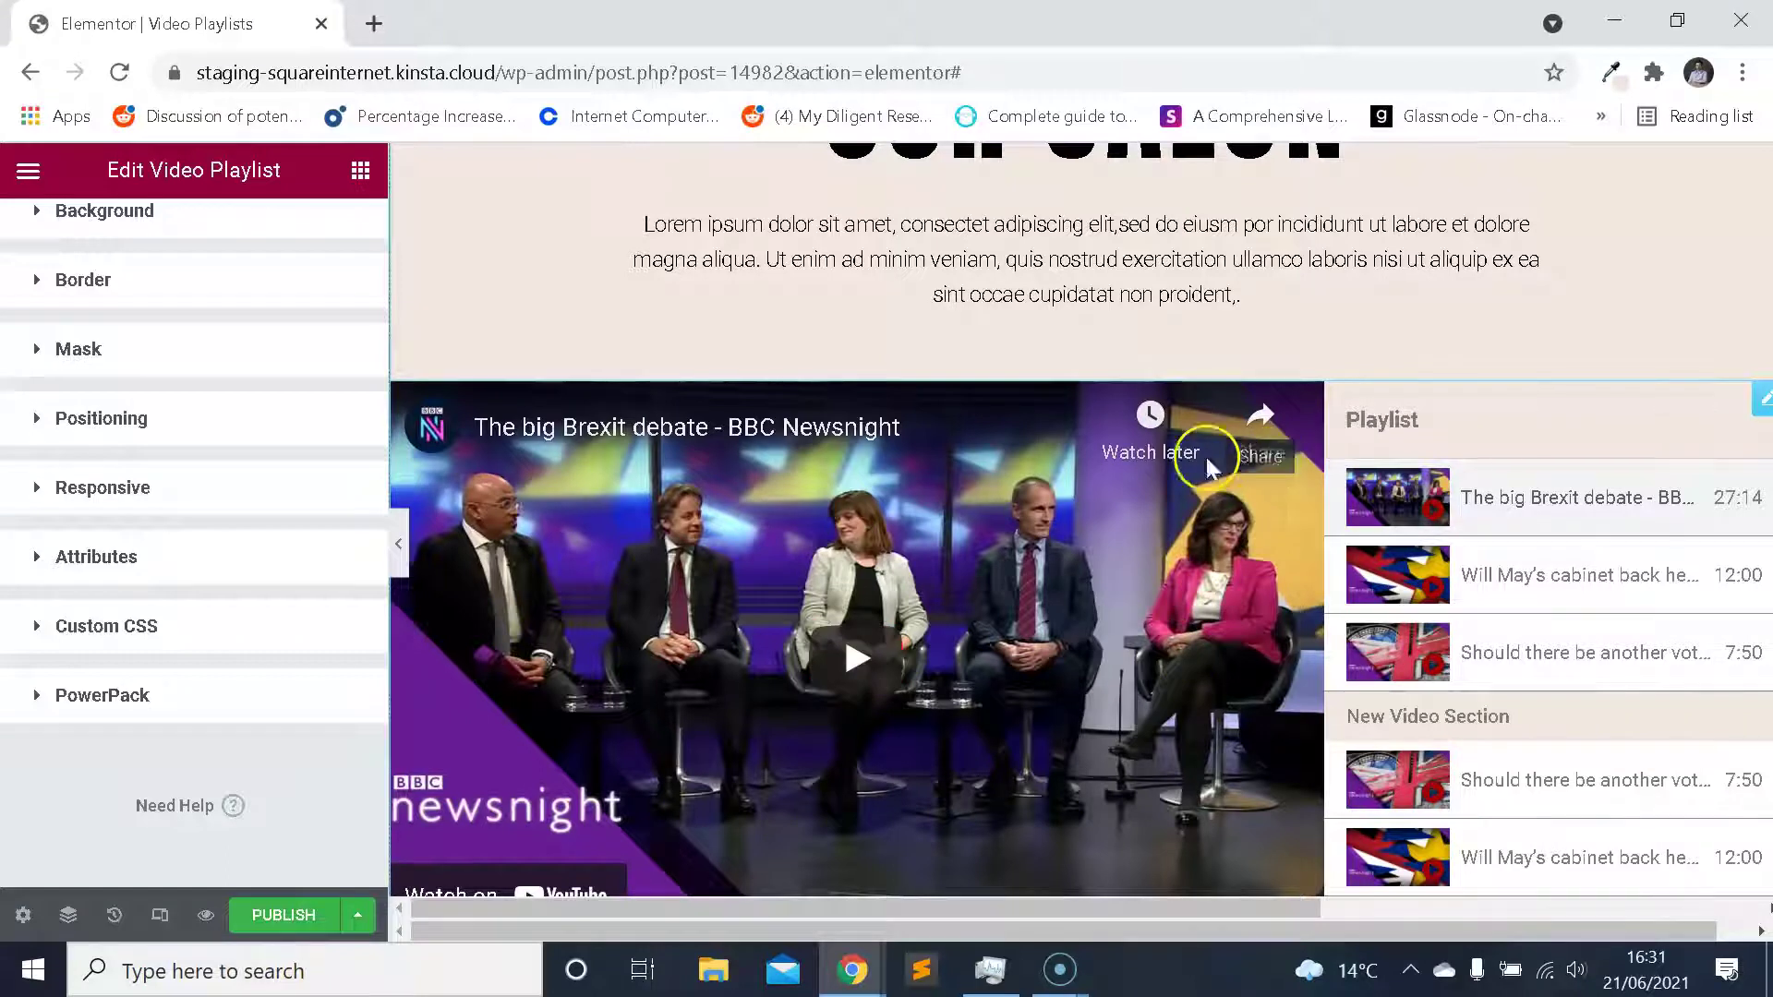
{"action": "scroll", "coordinate": [1201, 457], "scroll_direction": "down", "scroll_amount": 4}
{"action": "scroll", "coordinate": [1148, 461], "scroll_direction": "up", "scroll_amount": 3}
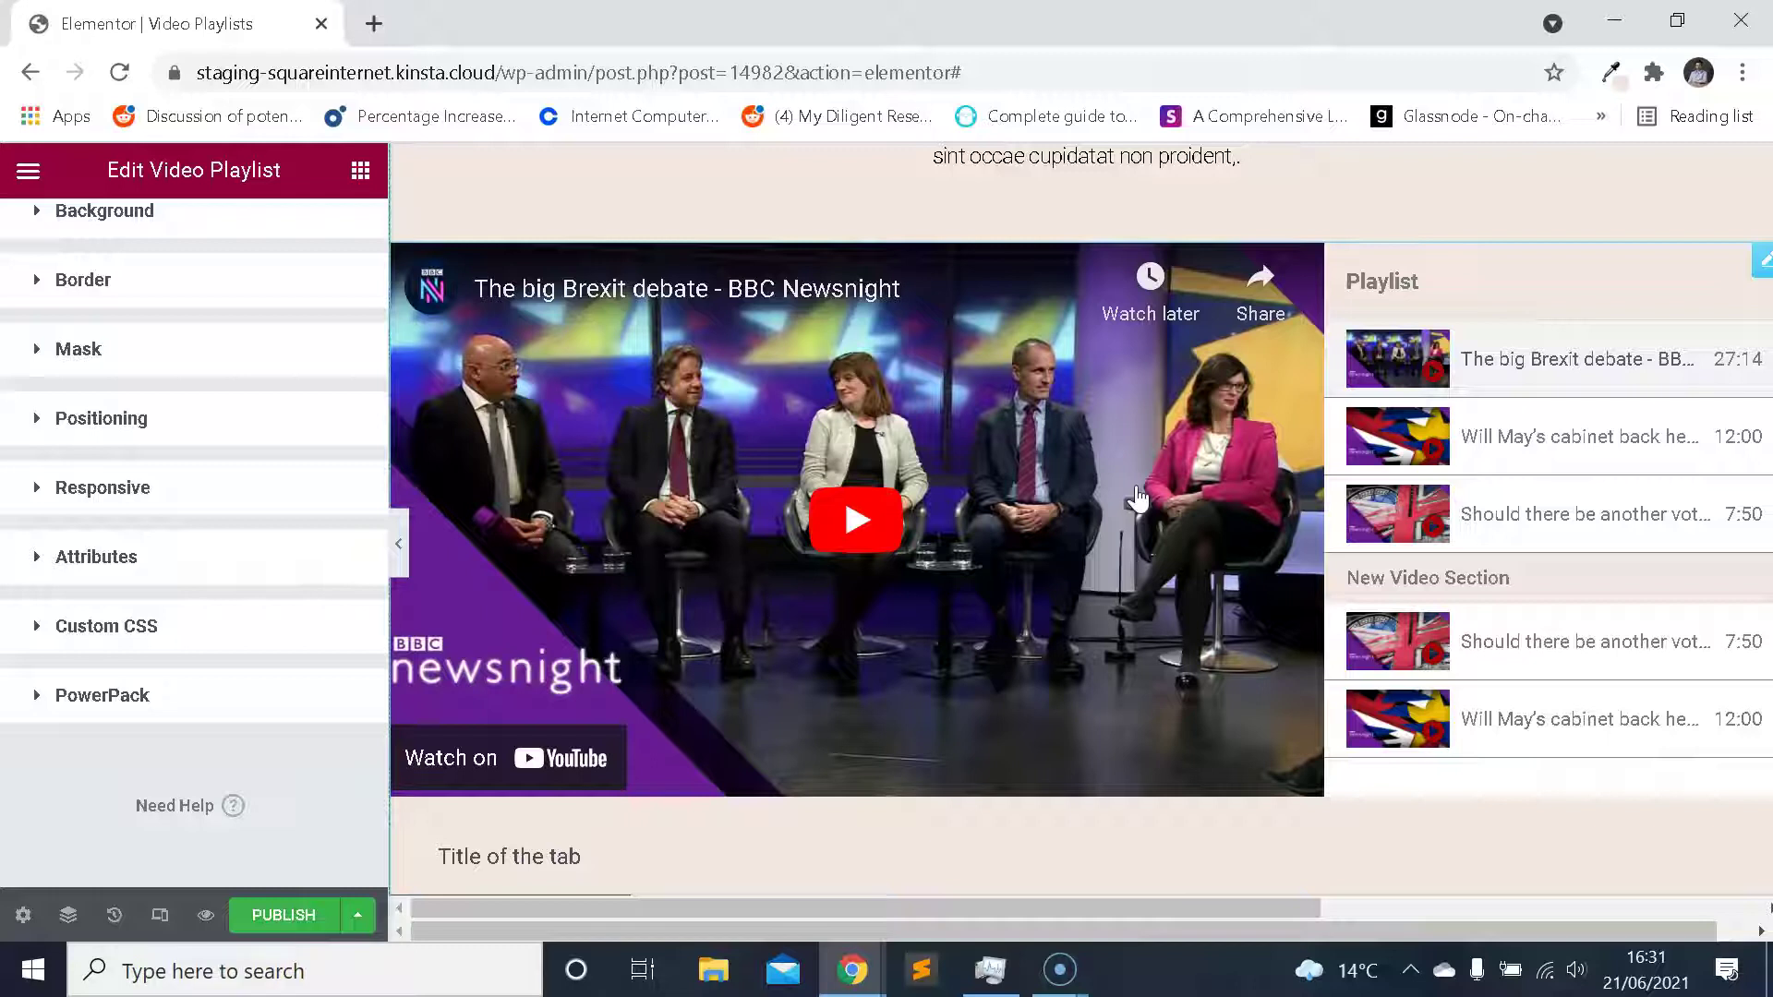
{"action": "scroll", "coordinate": [1062, 518], "scroll_direction": "up", "scroll_amount": 3}
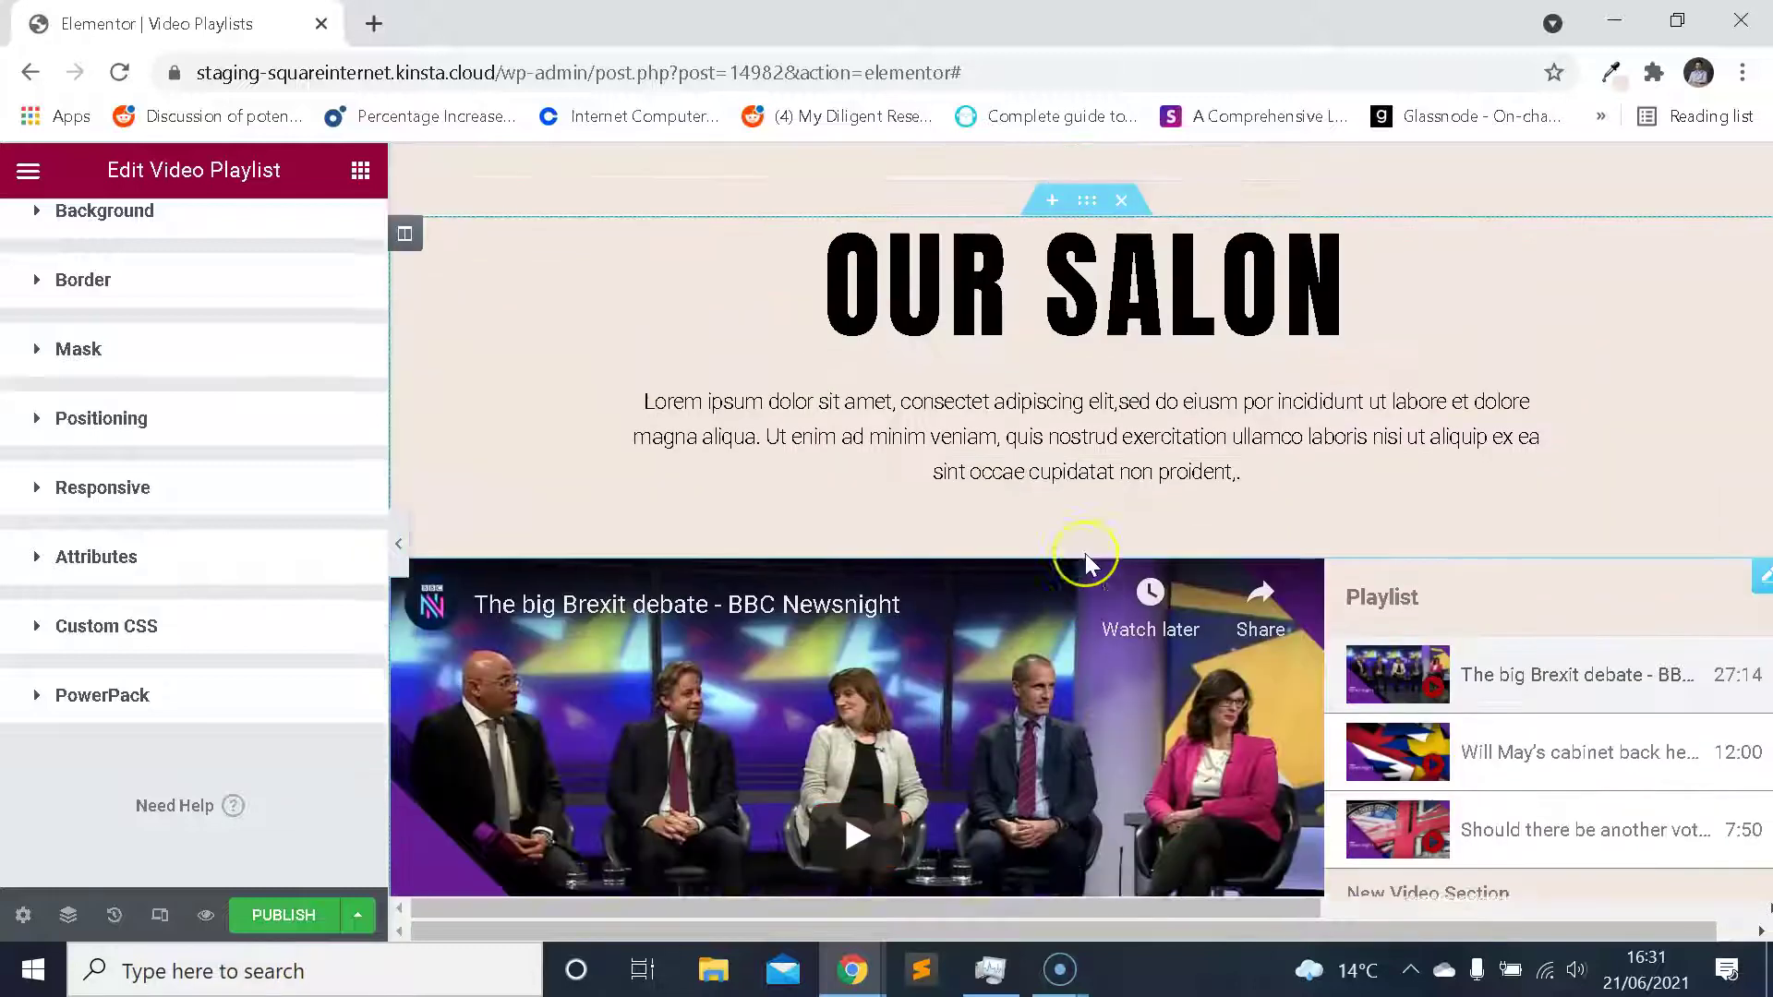
{"action": "scroll", "coordinate": [1084, 552], "scroll_direction": "down", "scroll_amount": 3}
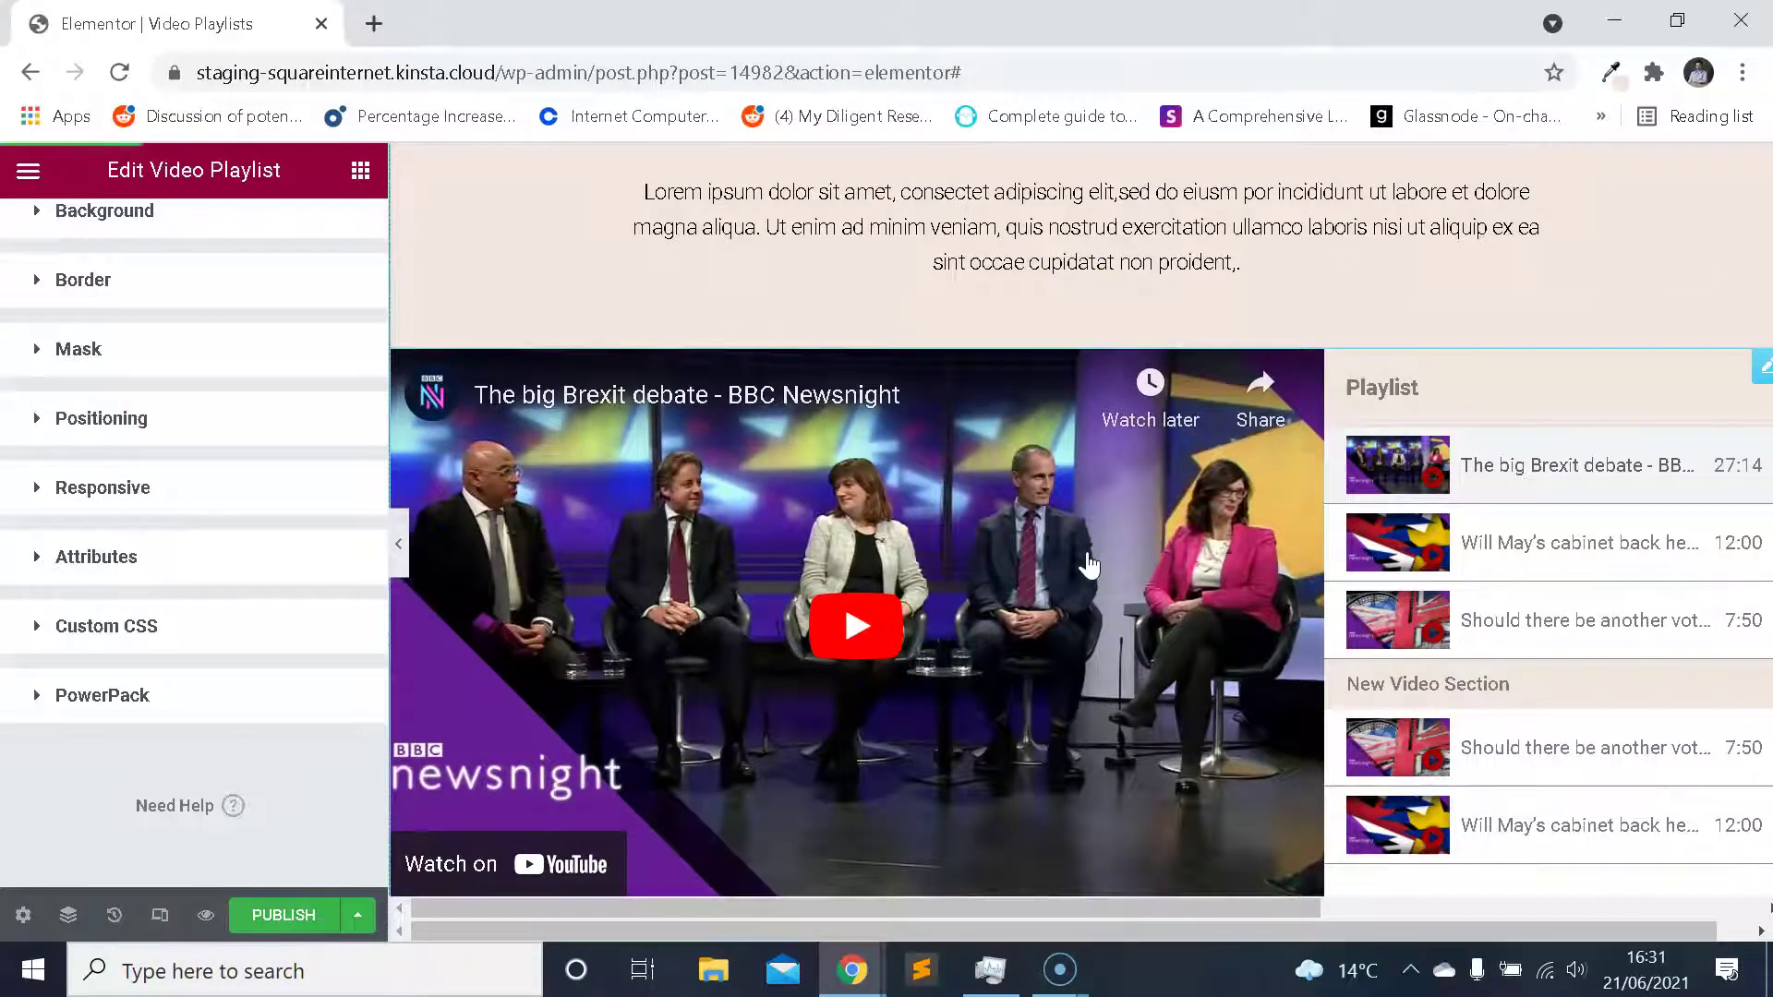
{"action": "scroll", "coordinate": [1077, 517], "scroll_direction": "down", "scroll_amount": 2}
{"action": "scroll", "coordinate": [1089, 517], "scroll_direction": "up", "scroll_amount": 4}
{"action": "scroll", "coordinate": [1102, 545], "scroll_direction": "up", "scroll_amount": 2}
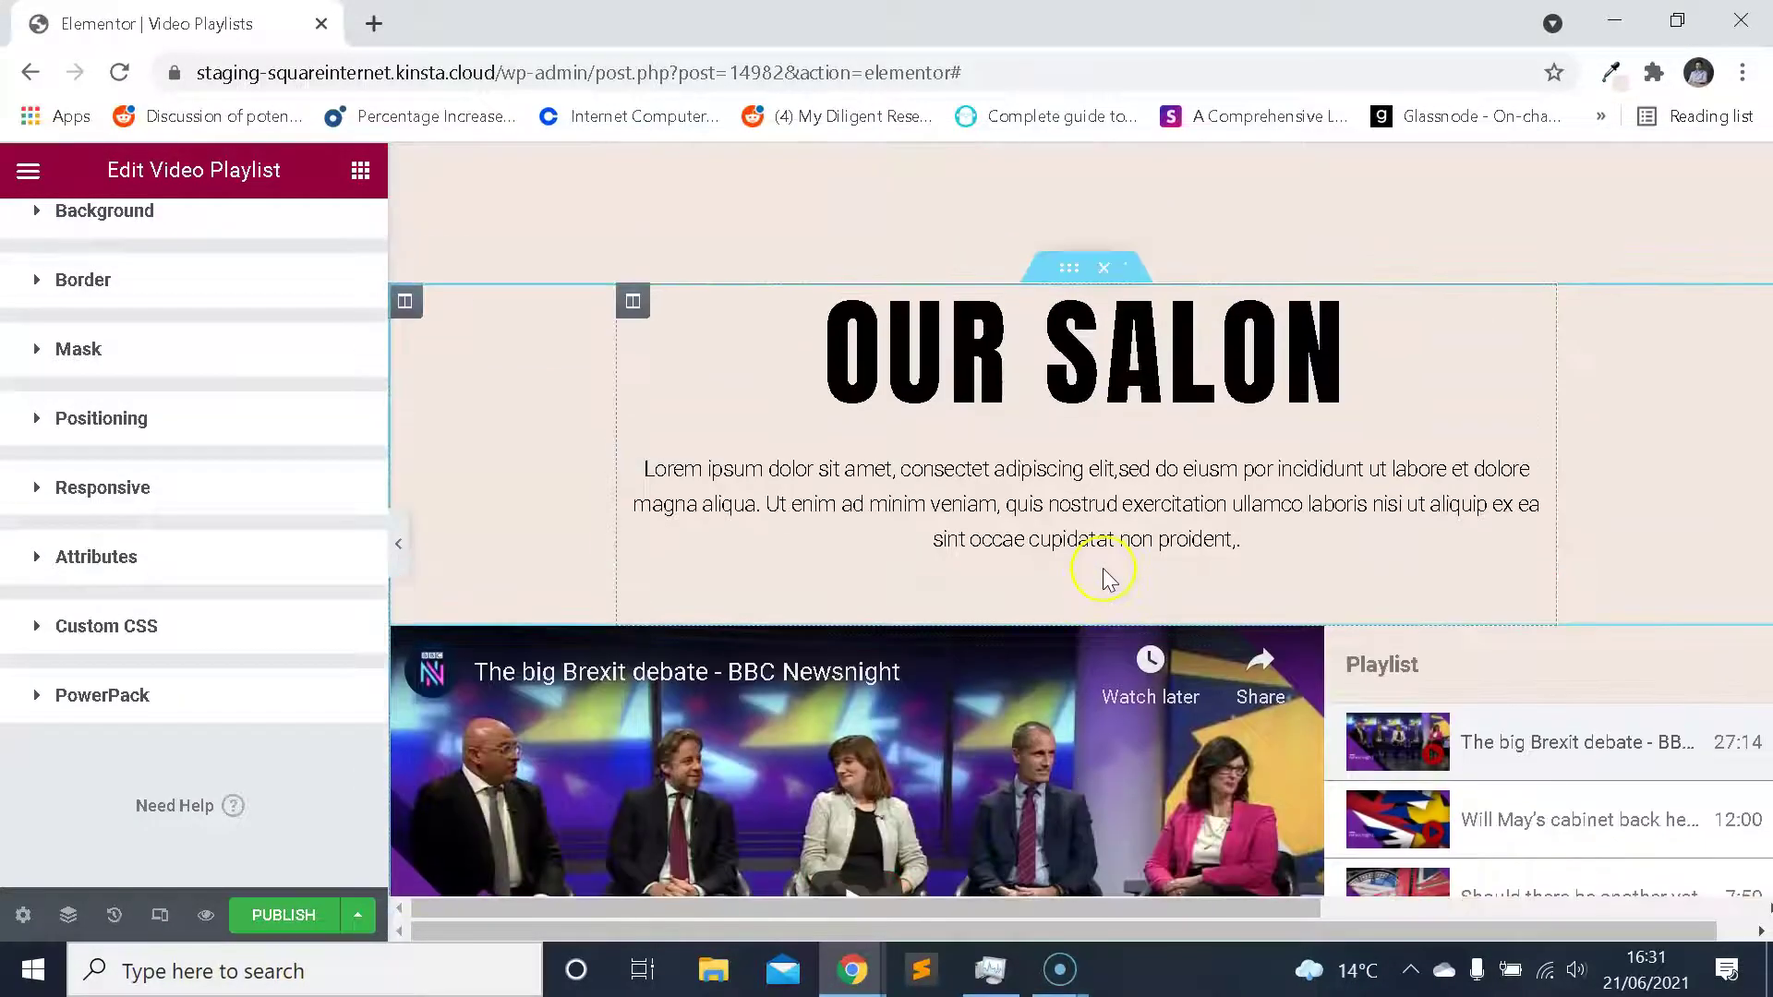
{"action": "scroll", "coordinate": [1103, 568], "scroll_direction": "down", "scroll_amount": 5}
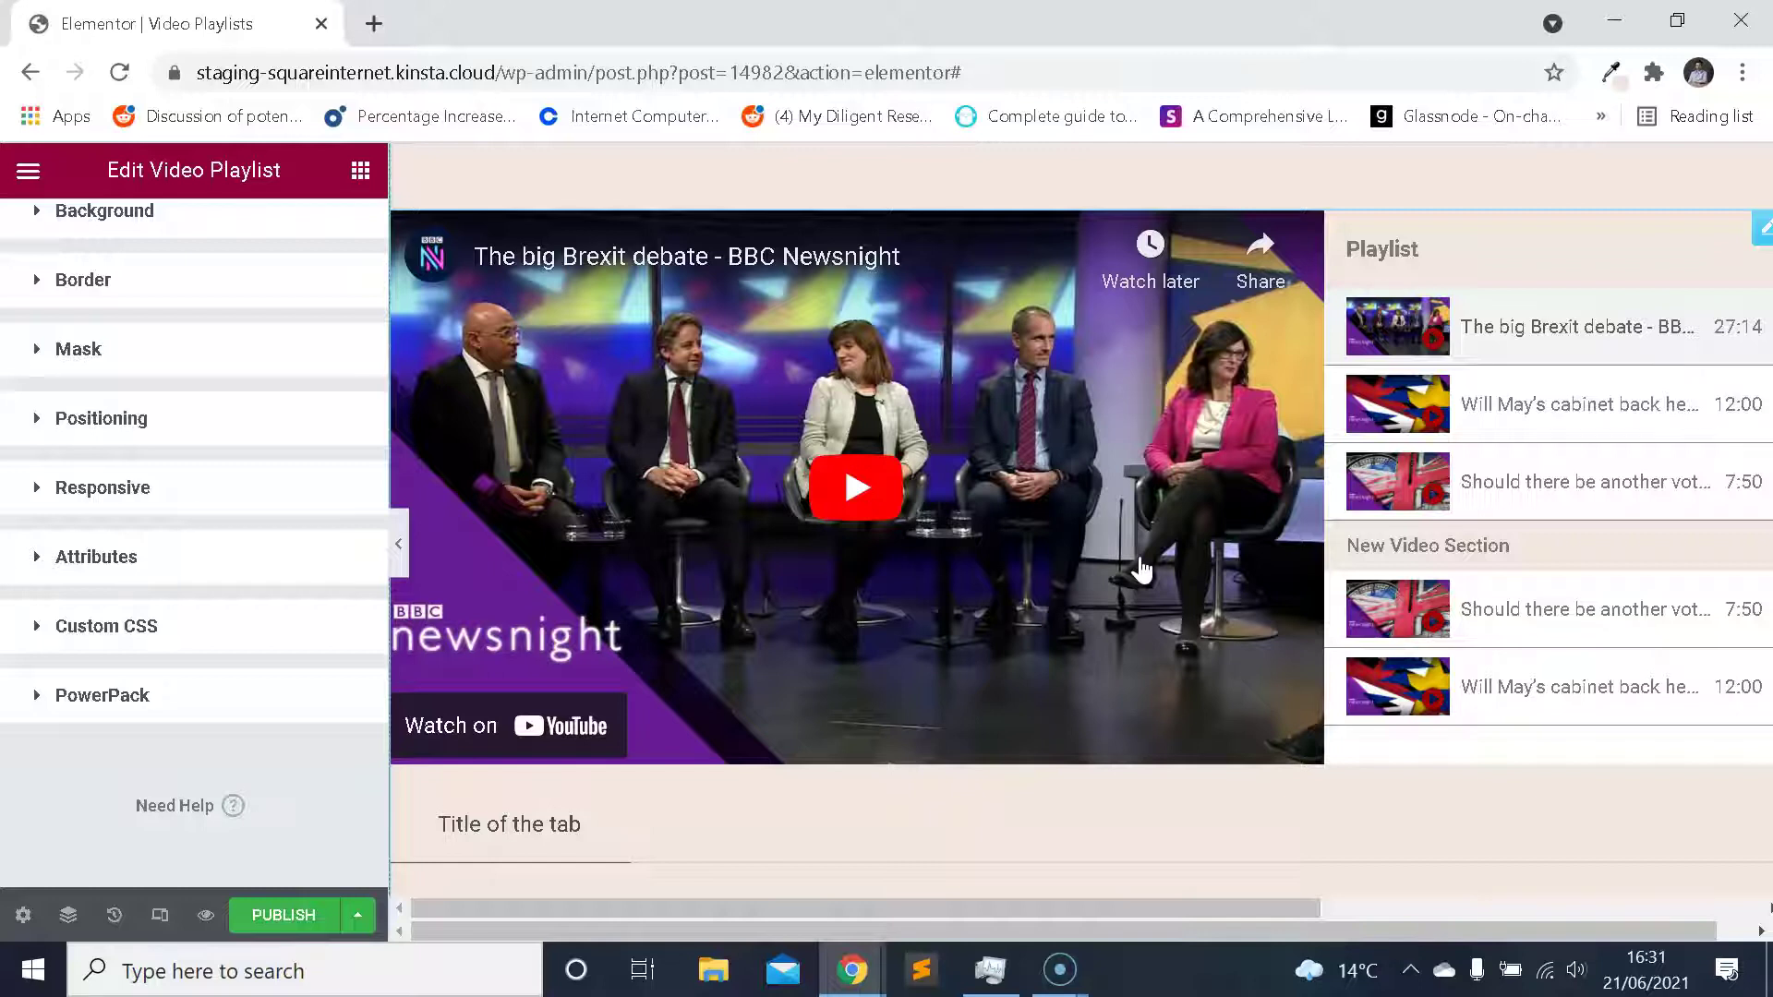
{"action": "scroll", "coordinate": [1141, 572], "scroll_direction": "up", "scroll_amount": 1}
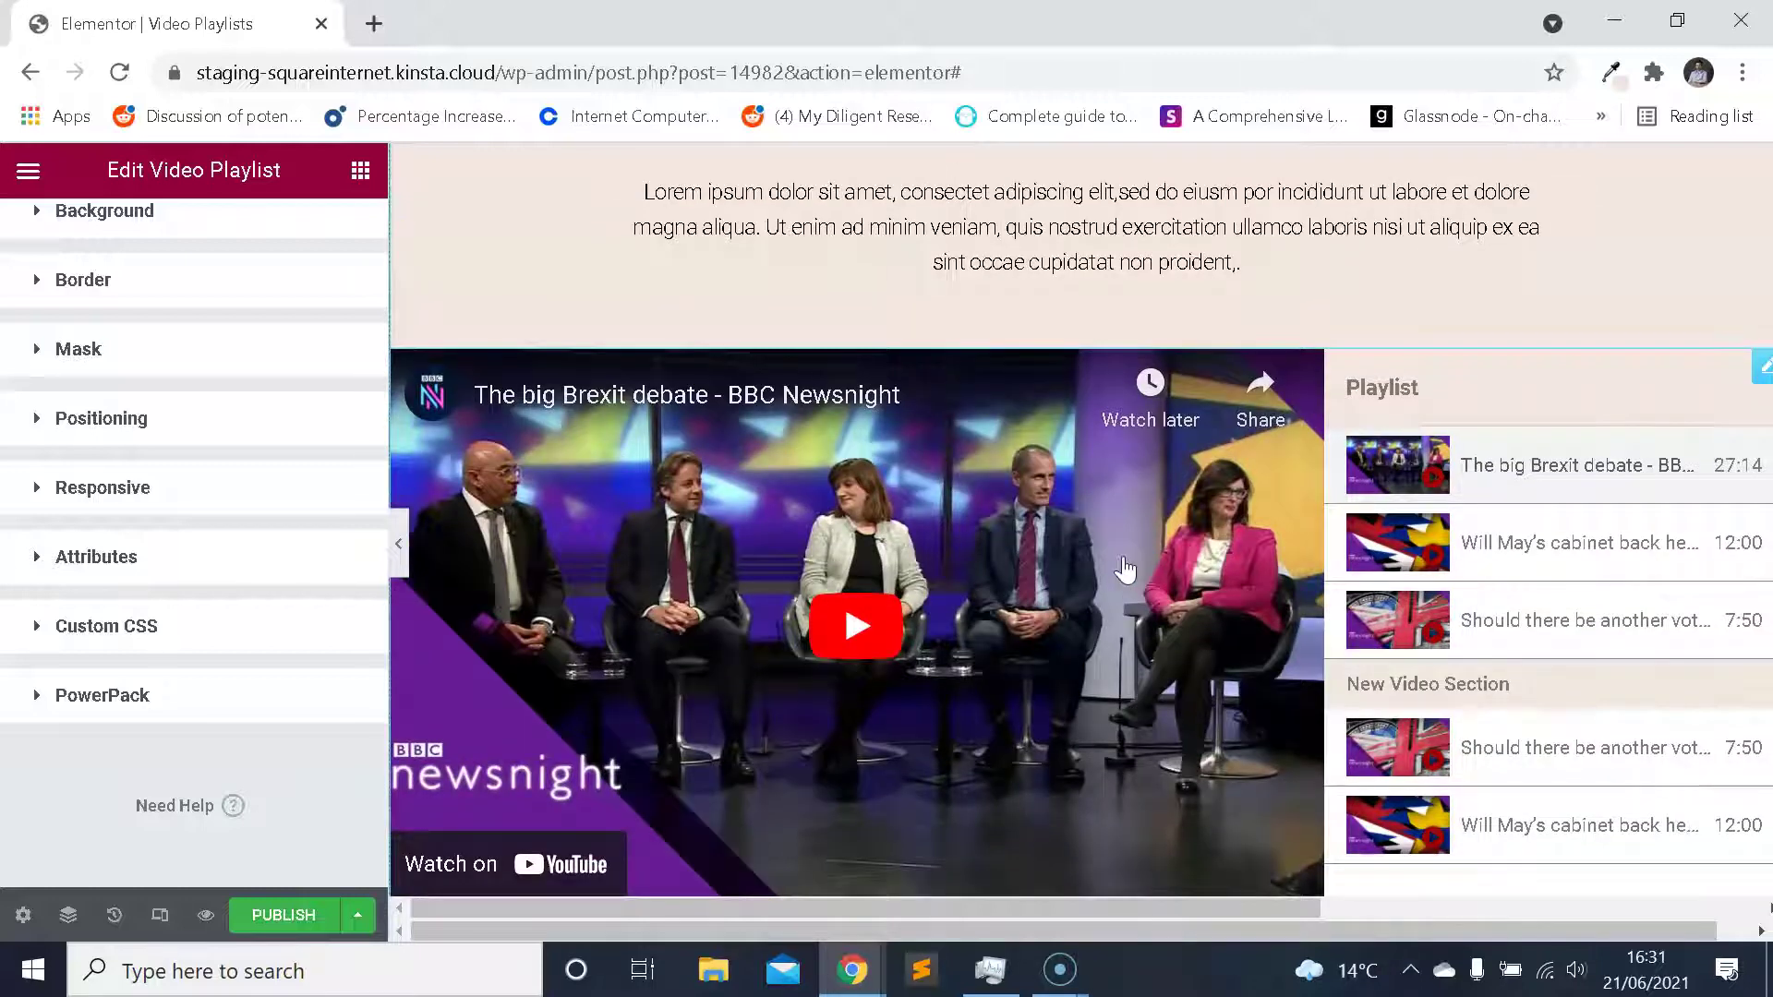
{"action": "scroll", "coordinate": [1125, 568], "scroll_direction": "up", "scroll_amount": 1}
{"action": "scroll", "coordinate": [1039, 527], "scroll_direction": "down", "scroll_amount": 1}
{"action": "left_click", "coordinate": [1050, 506]}
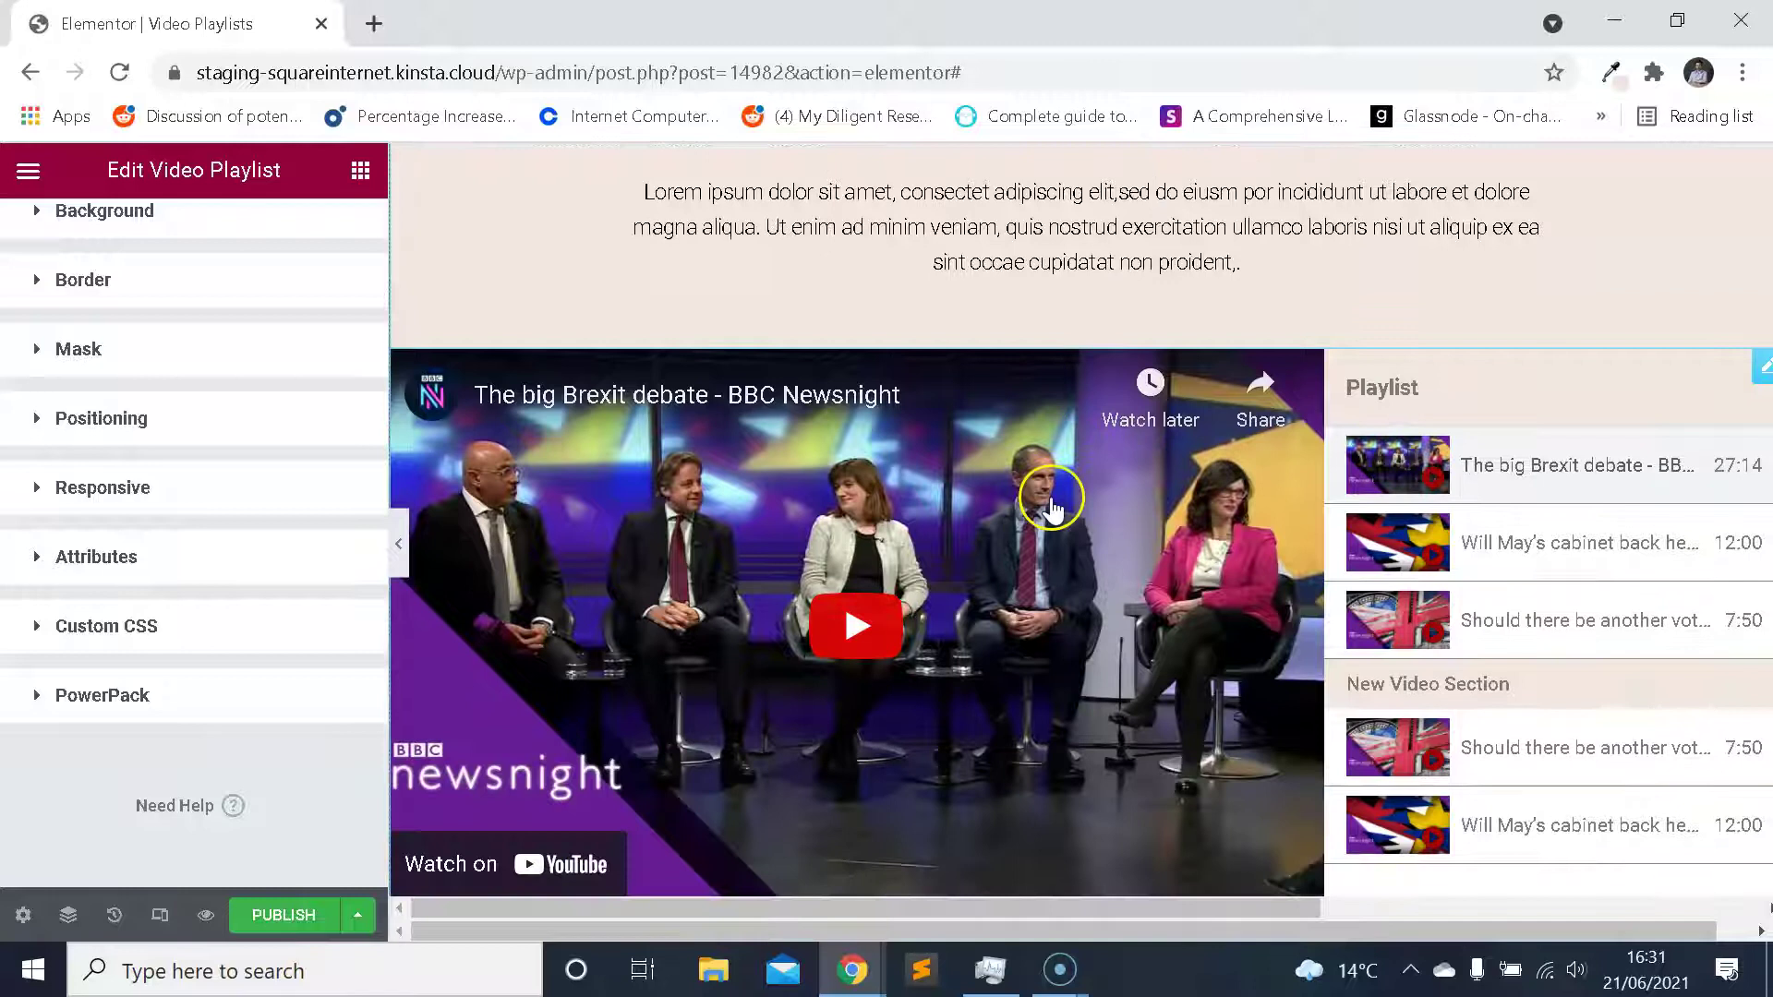
{"action": "scroll", "coordinate": [1050, 506], "scroll_direction": "down", "scroll_amount": 1}
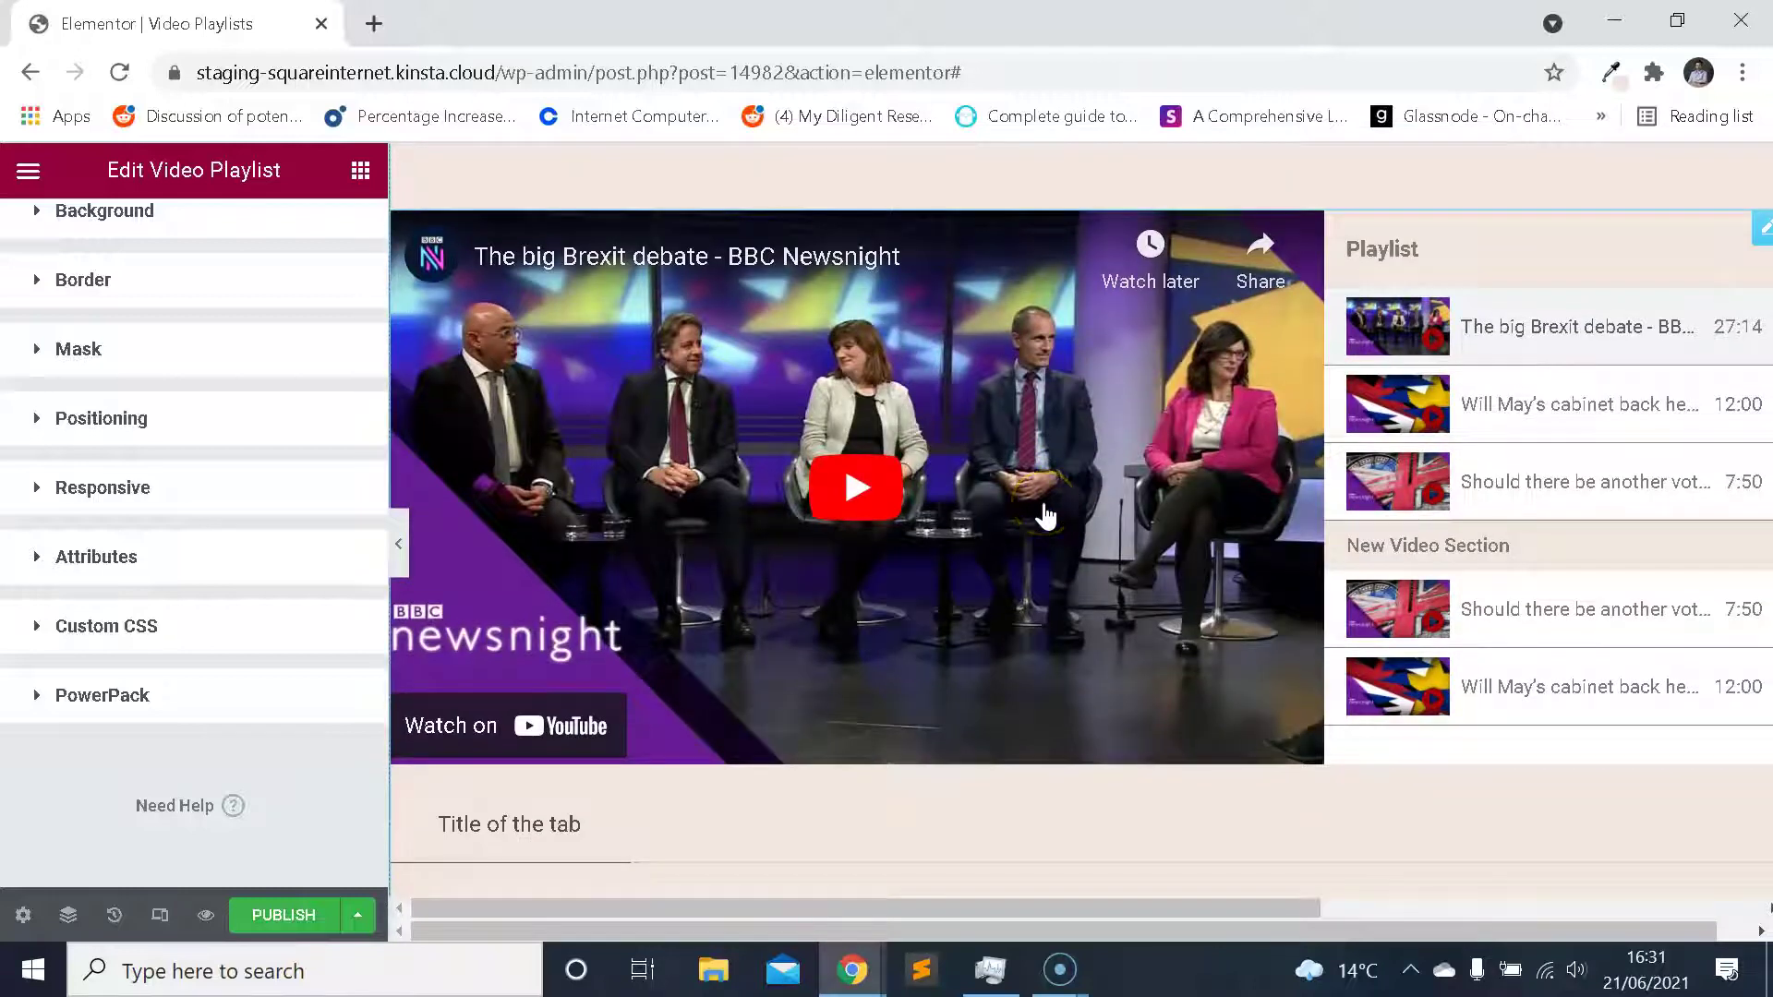